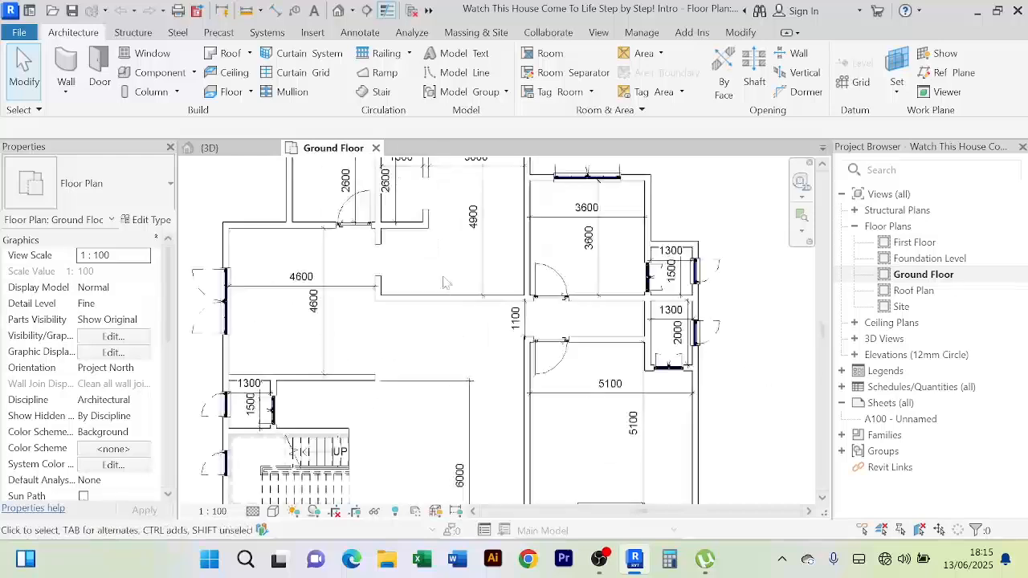
Zoom and pan the Ground Floor plan to bring the corridor's 1100 width dimension into view
scroll(434, 271, down, 4)
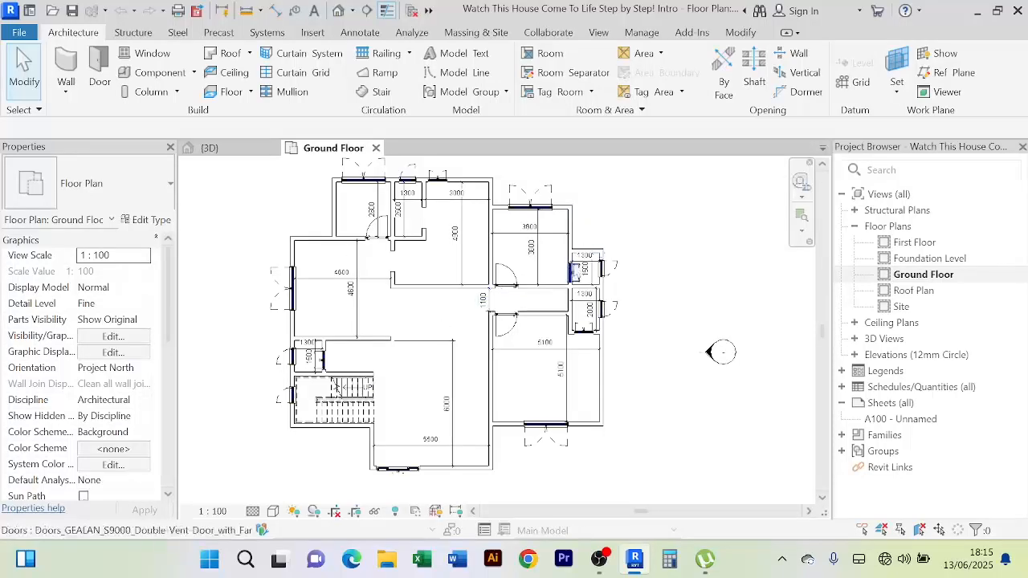
scroll(553, 273, up, 2)
scroll(314, 369, down, 3)
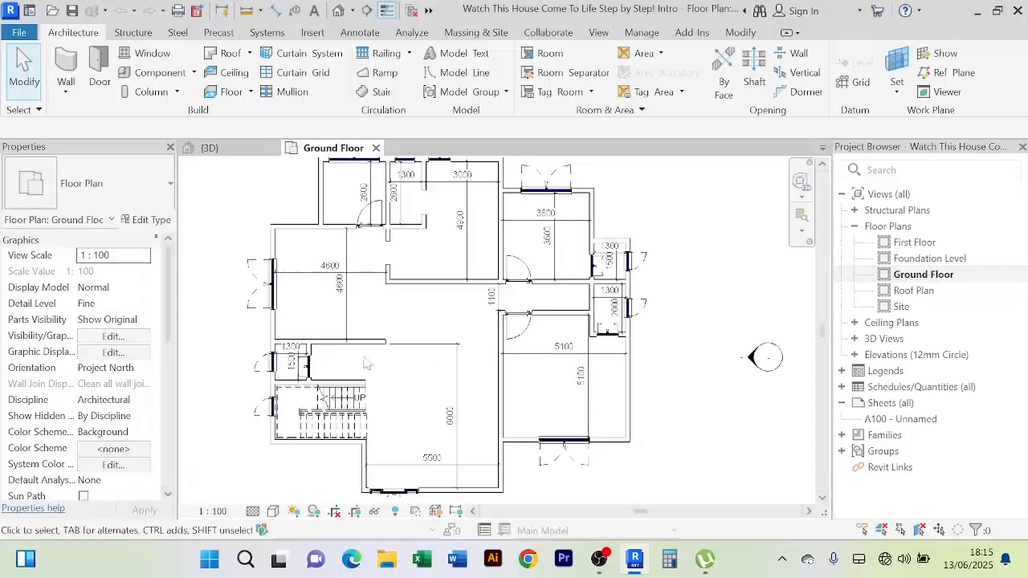
scroll(314, 370, up, 3)
scroll(339, 418, down, 2)
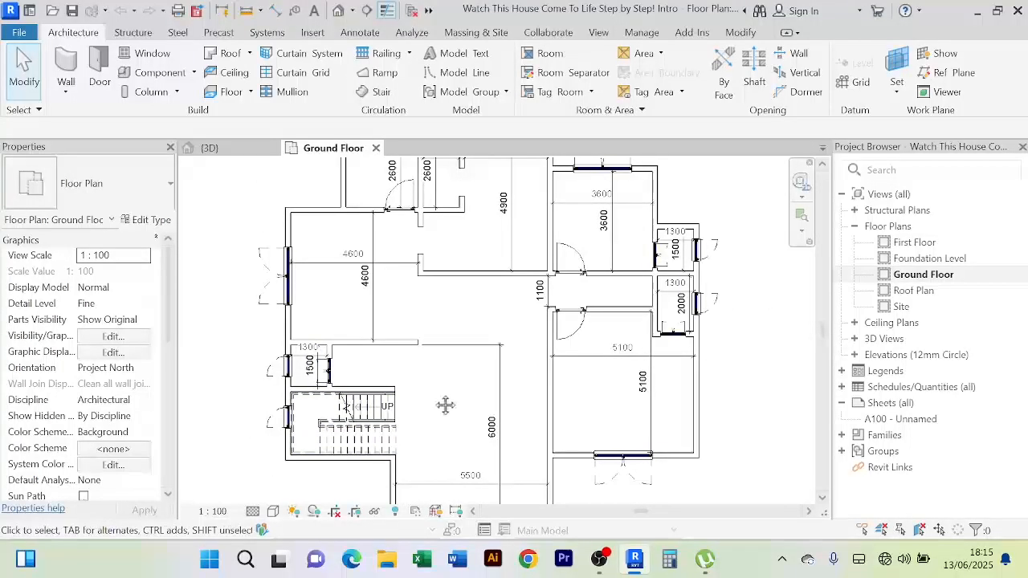
middle_drag(769, 271, 745, 308)
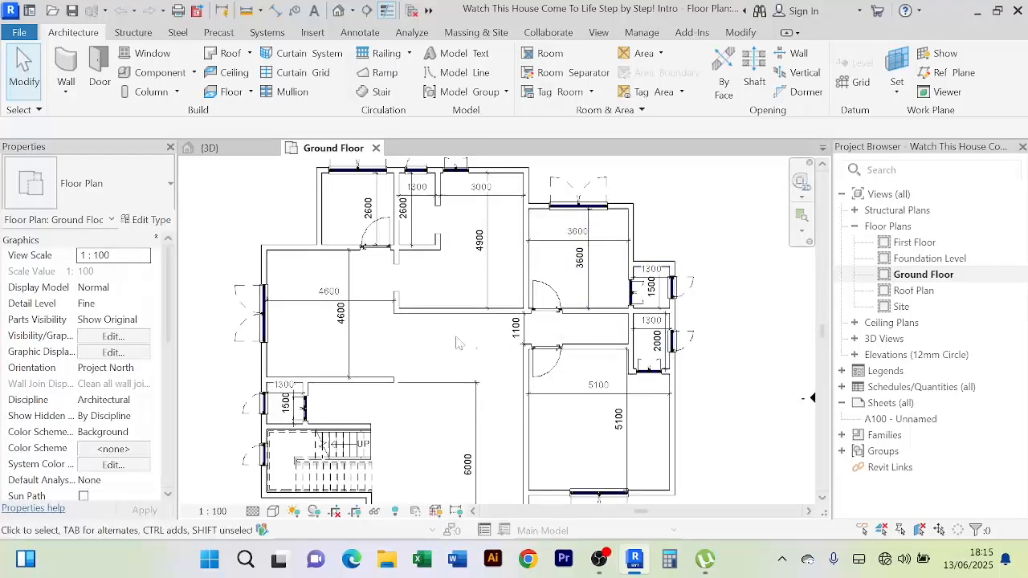
scroll(518, 329, up, 2)
Select the 1100 corridor dimension and delete it
click(518, 330)
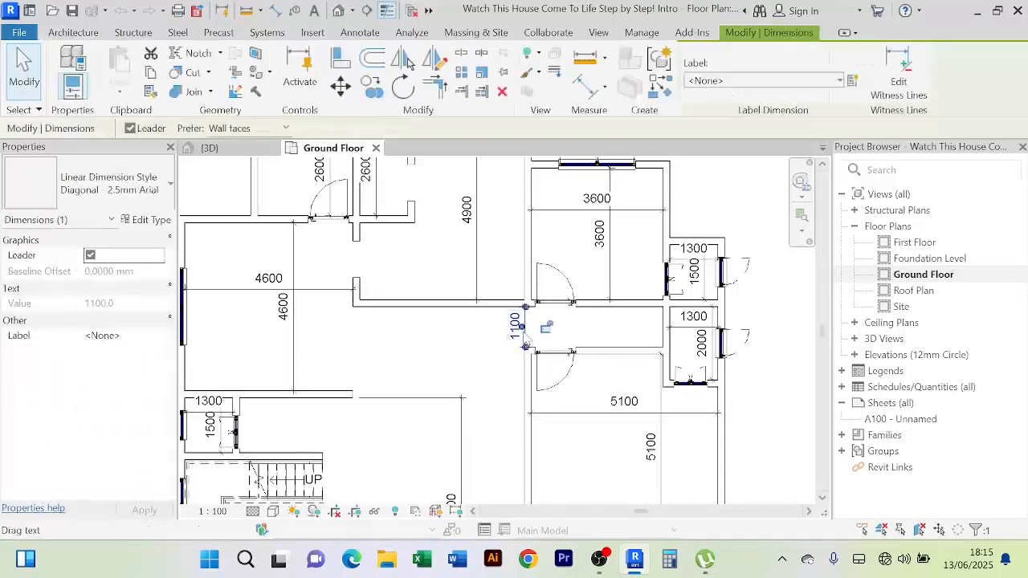
key(Delete)
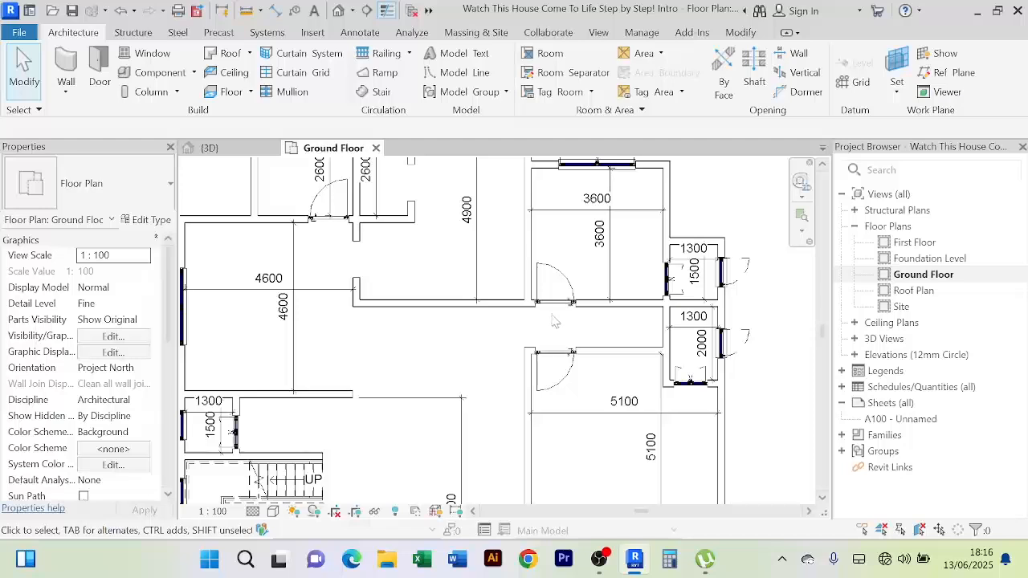
scroll(554, 321, down, 3)
scroll(469, 297, up, 3)
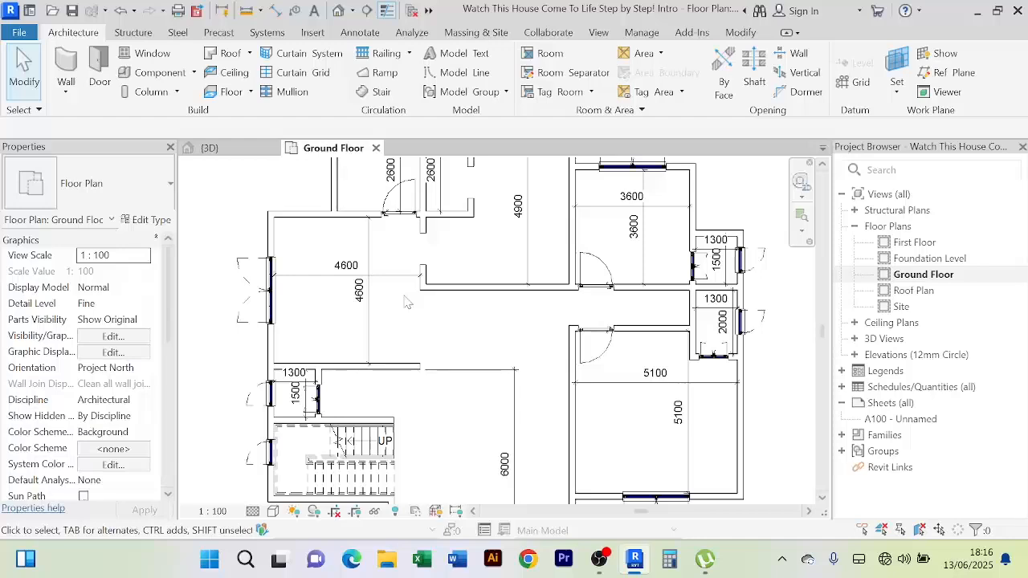
scroll(407, 302, down, 1)
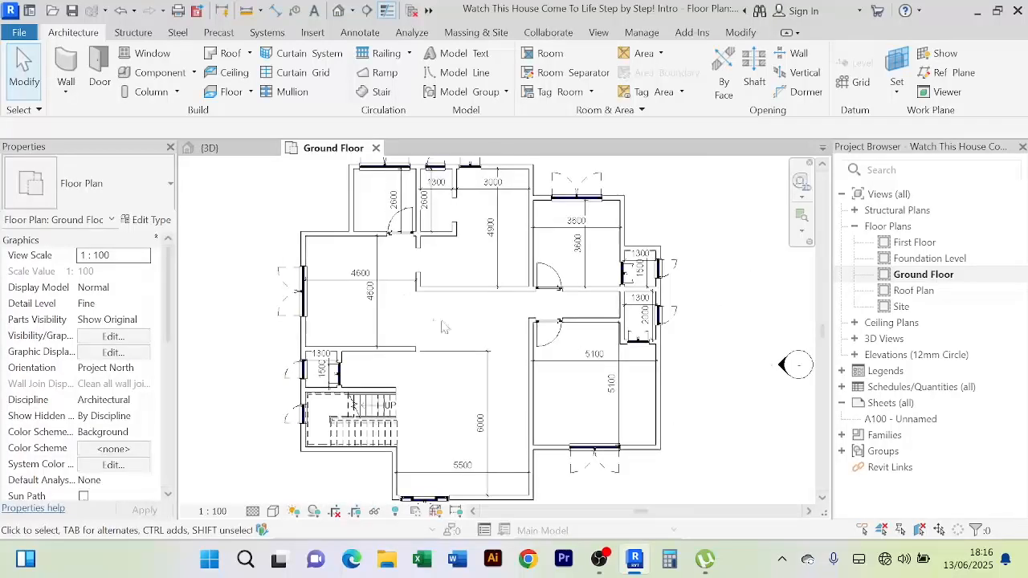
scroll(445, 327, down, 1)
scroll(493, 389, up, 3)
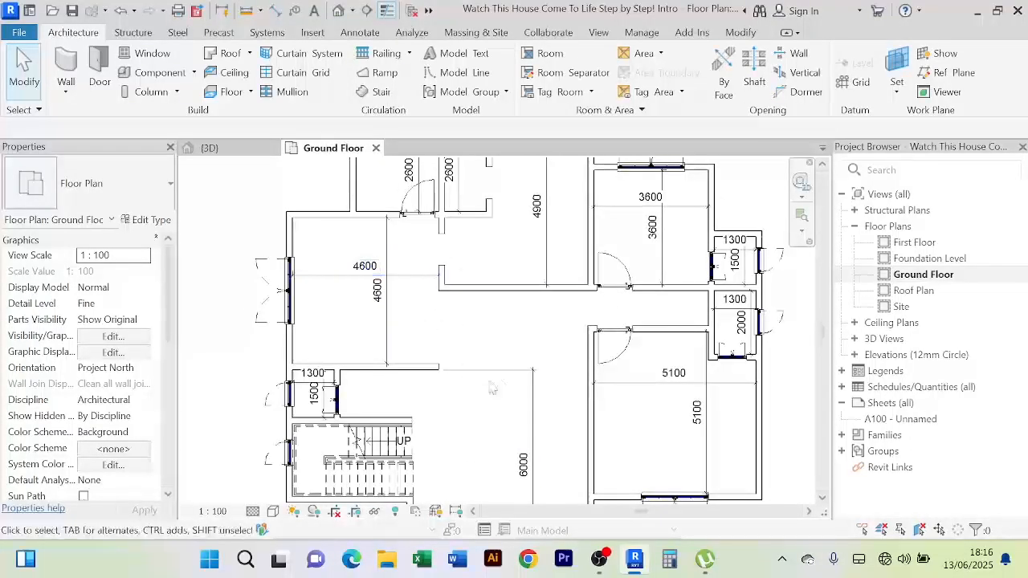
Pan and zoom around the plan to review the remaining room dimensions, such as 3600 and 5100
middle_drag(492, 389, 492, 329)
middle_drag(535, 453, 504, 417)
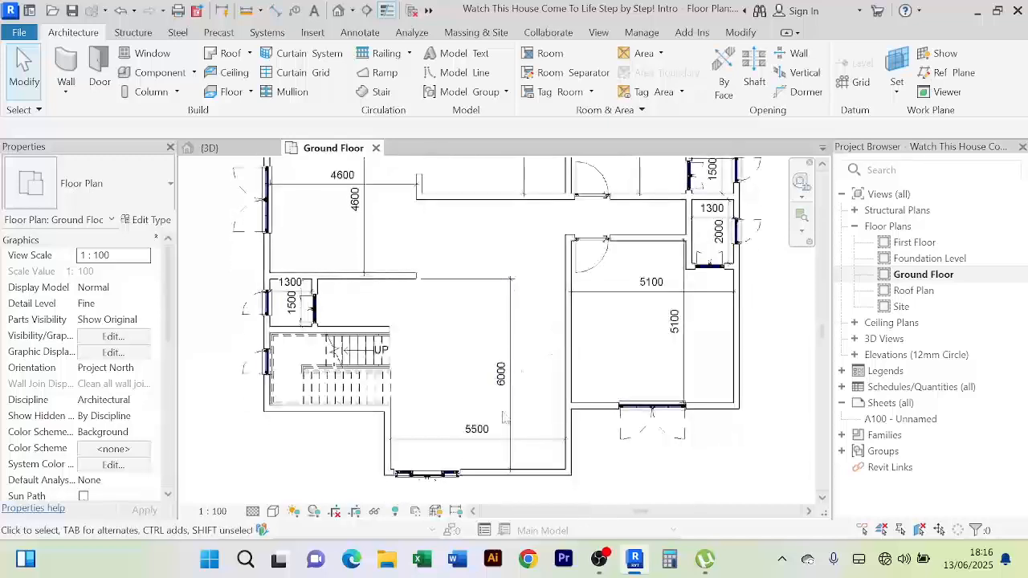
middle_drag(542, 348, 557, 421)
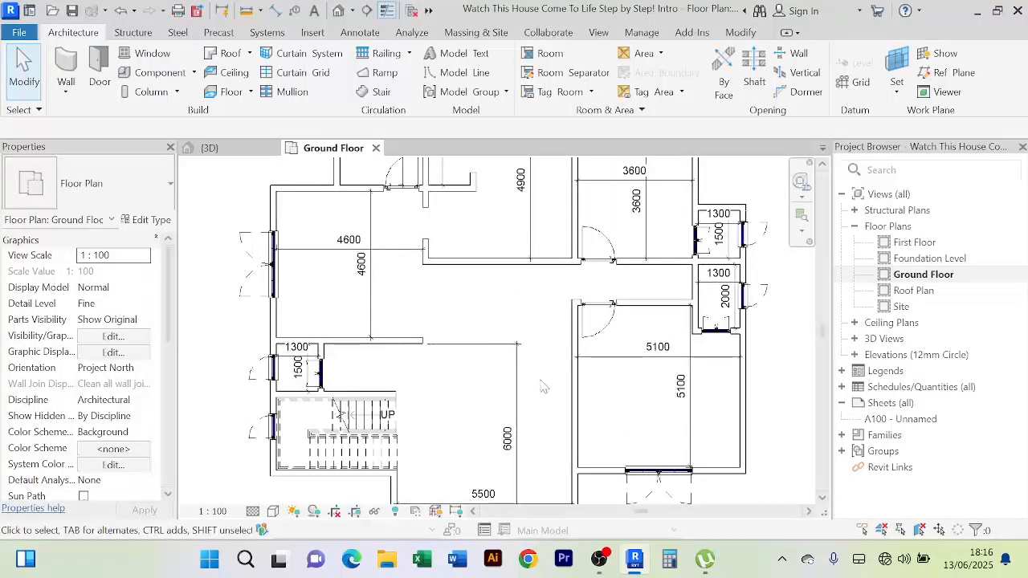
scroll(543, 378, down, 2)
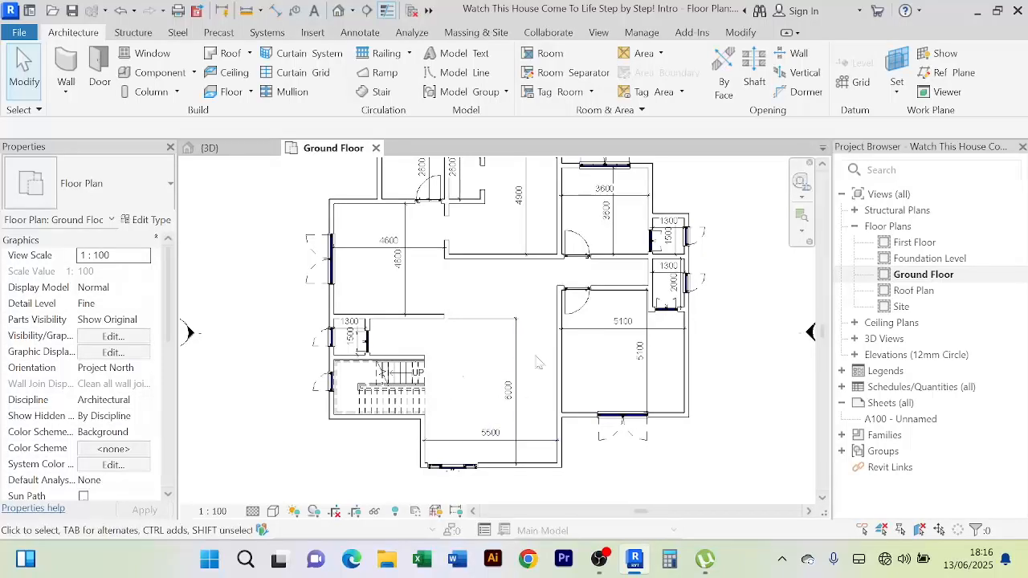
scroll(533, 355, up, 2)
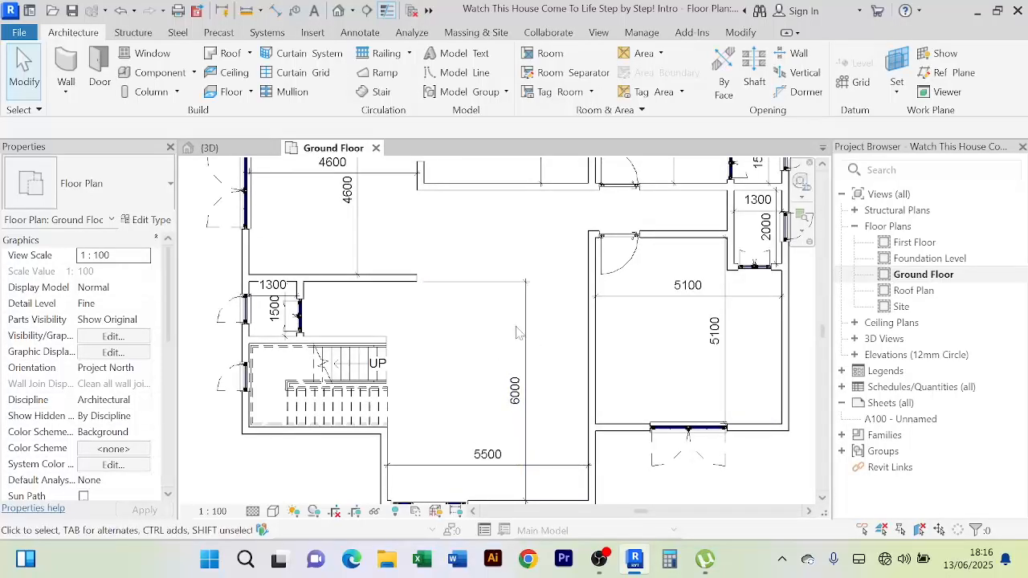
scroll(540, 339, down, 2)
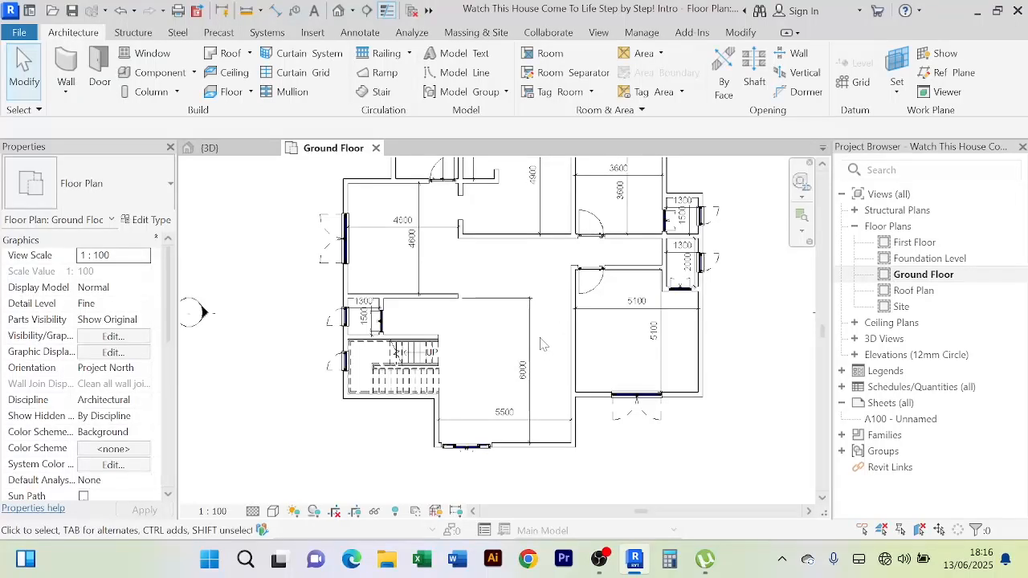
scroll(542, 345, up, 2)
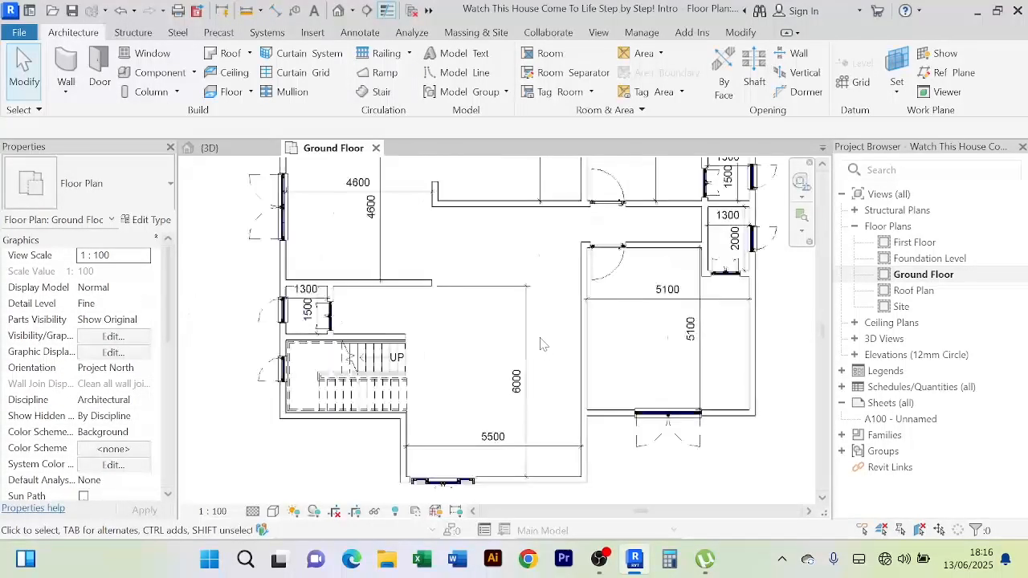
scroll(551, 348, down, 2)
scroll(616, 237, up, 2)
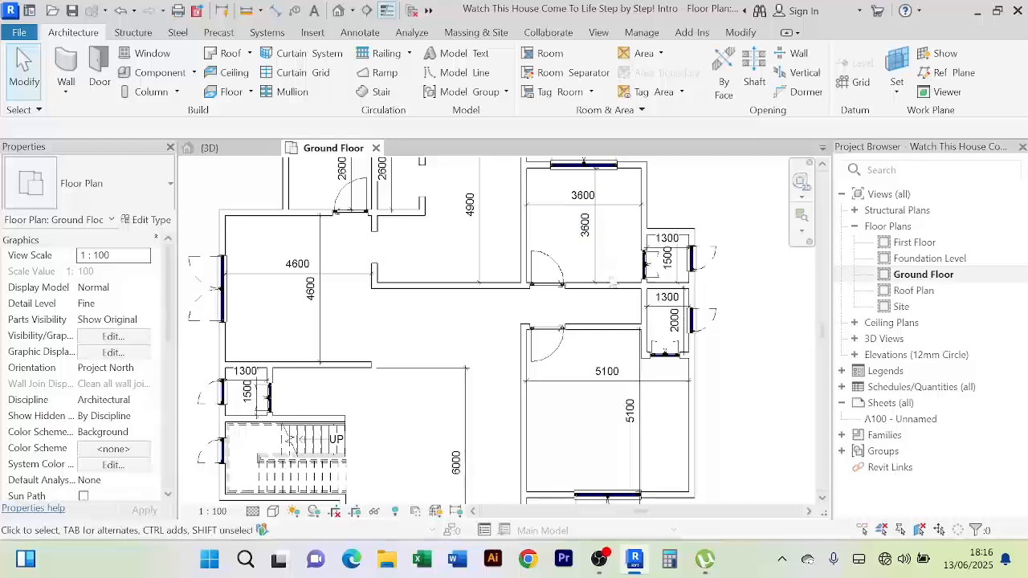
scroll(618, 249, up, 2)
scroll(611, 285, down, 2)
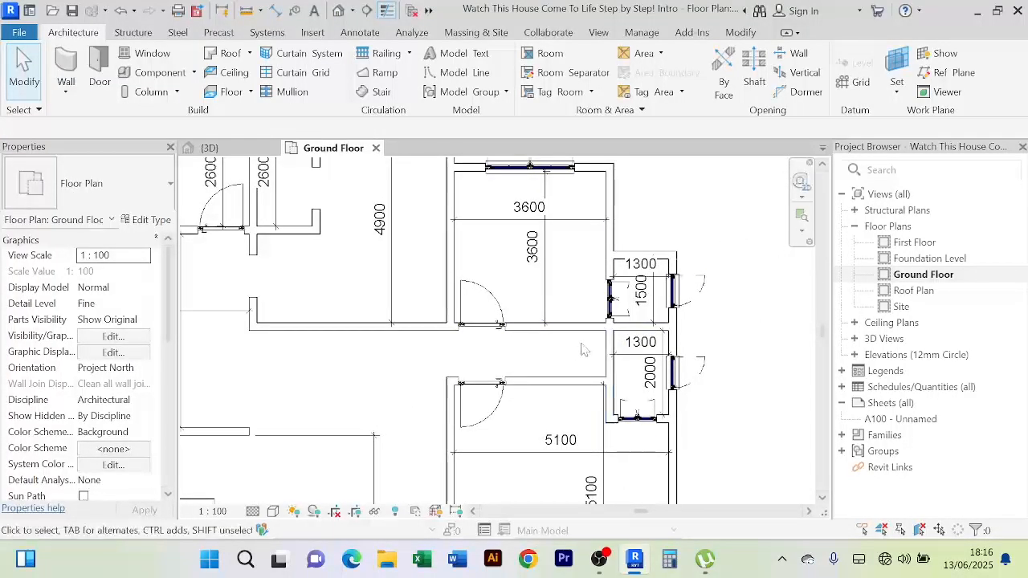
scroll(728, 329, down, 2)
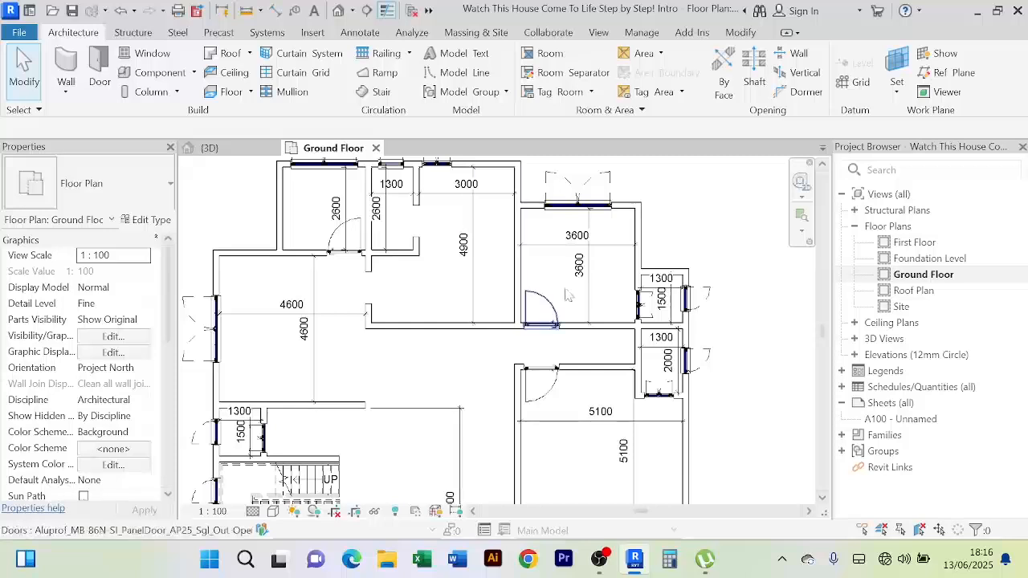
scroll(611, 301, down, 1)
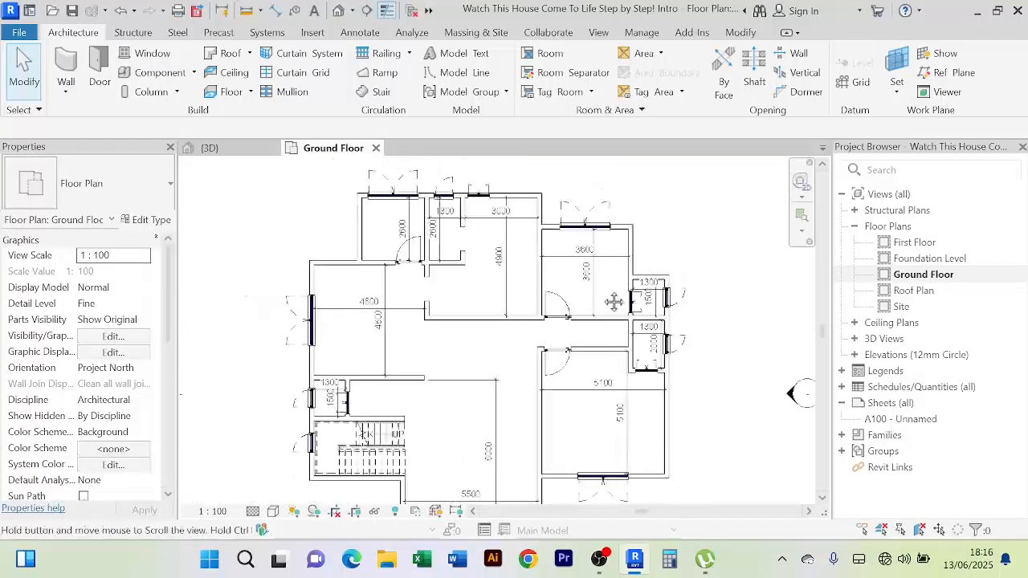
scroll(575, 411, up, 2)
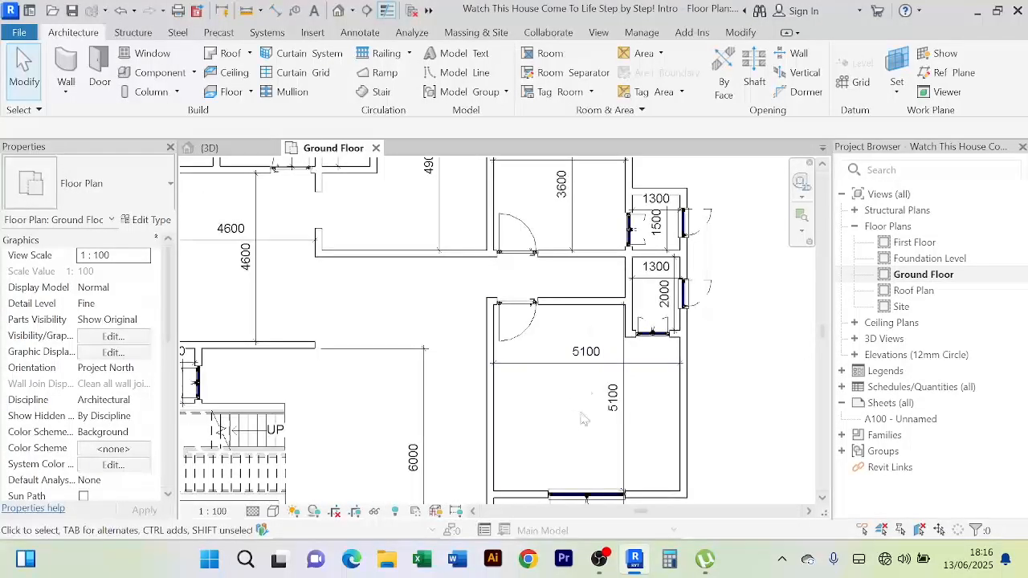
Pan and zoom to recentre the Ground Floor plan in the view
middle_drag(579, 281, 573, 356)
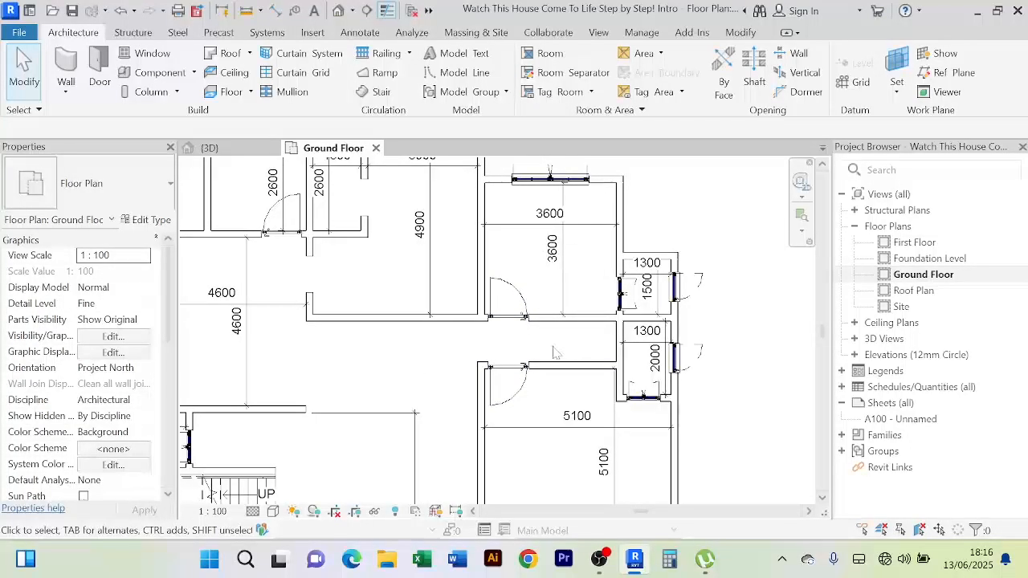
scroll(550, 393, down, 2)
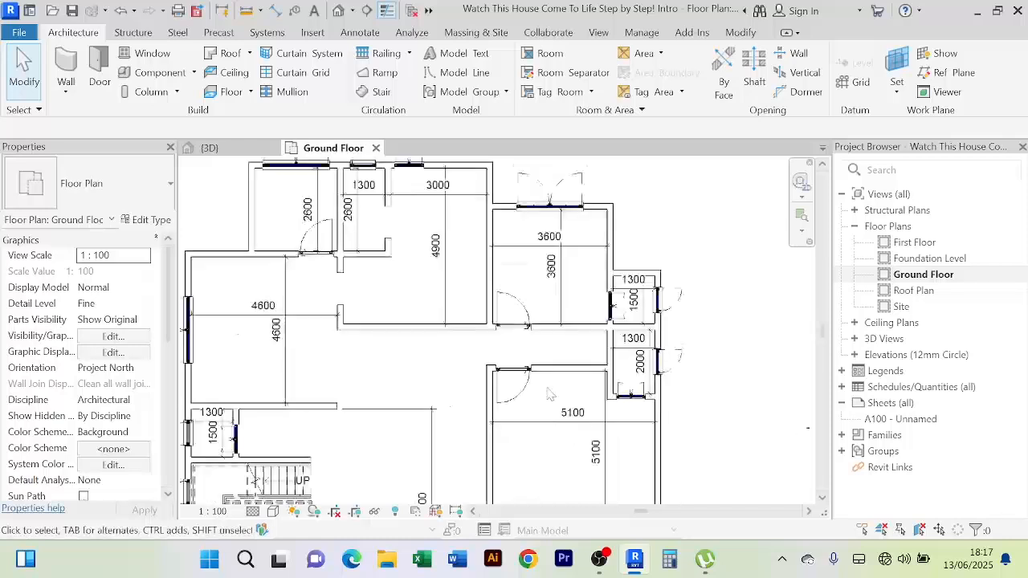
middle_drag(558, 400, 552, 383)
scroll(519, 306, up, 2)
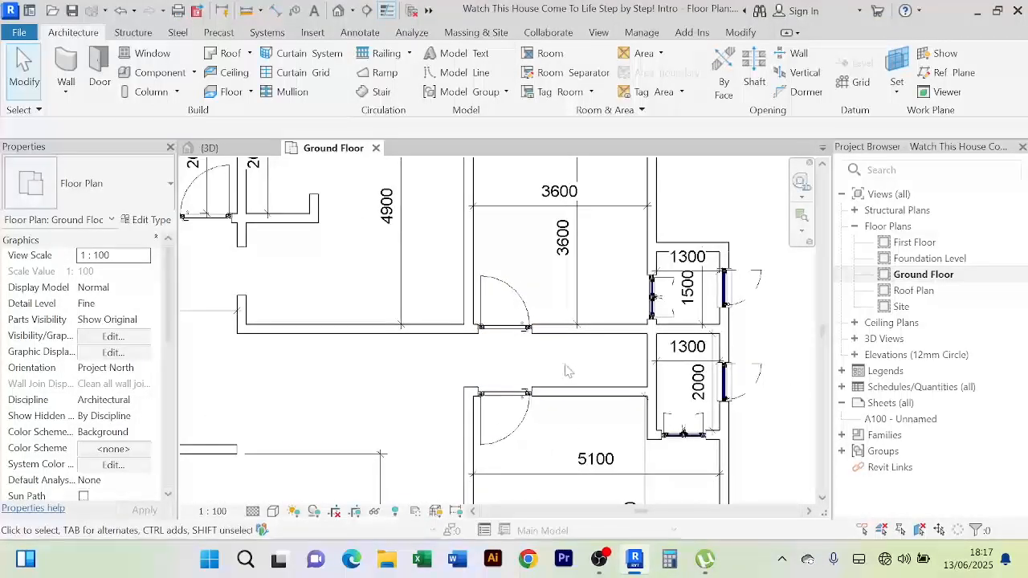
scroll(558, 370, down, 1)
middle_drag(559, 371, 553, 347)
scroll(392, 375, down, 1)
middle_drag(393, 378, 478, 353)
scroll(490, 352, down, 1)
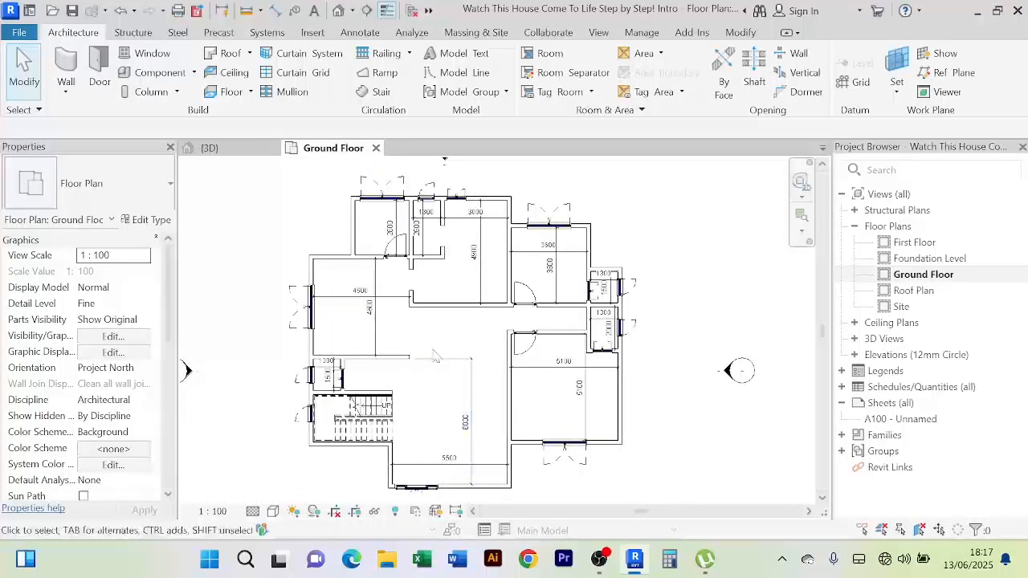
scroll(434, 356, up, 2)
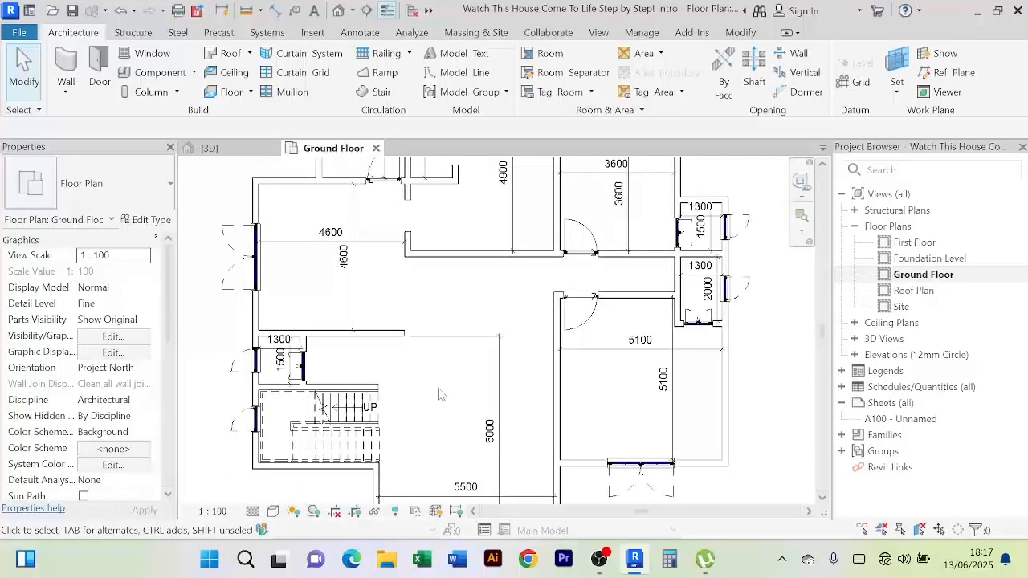
scroll(439, 394, down, 2)
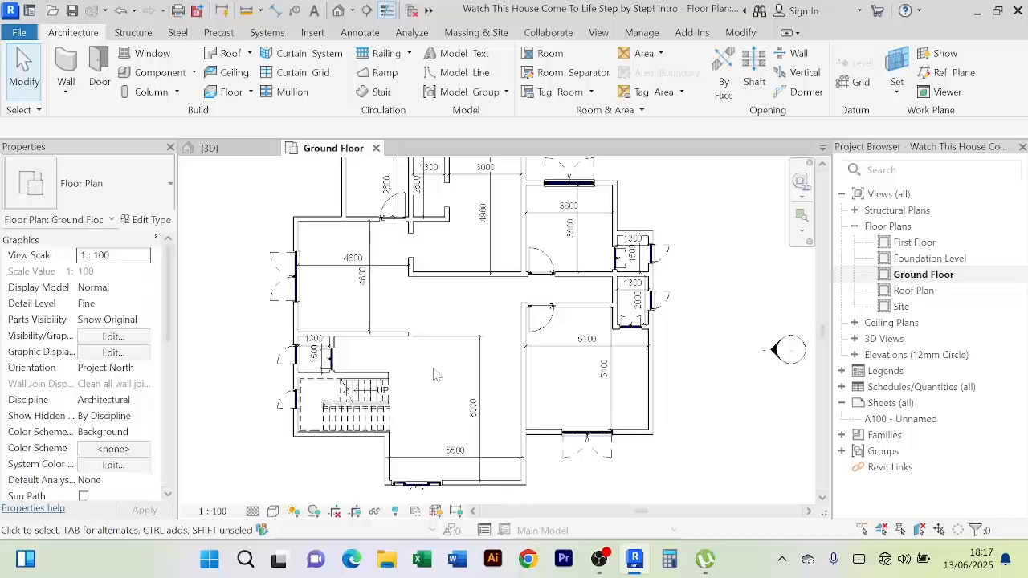
scroll(435, 374, down, 1)
middle_drag(435, 374, 424, 397)
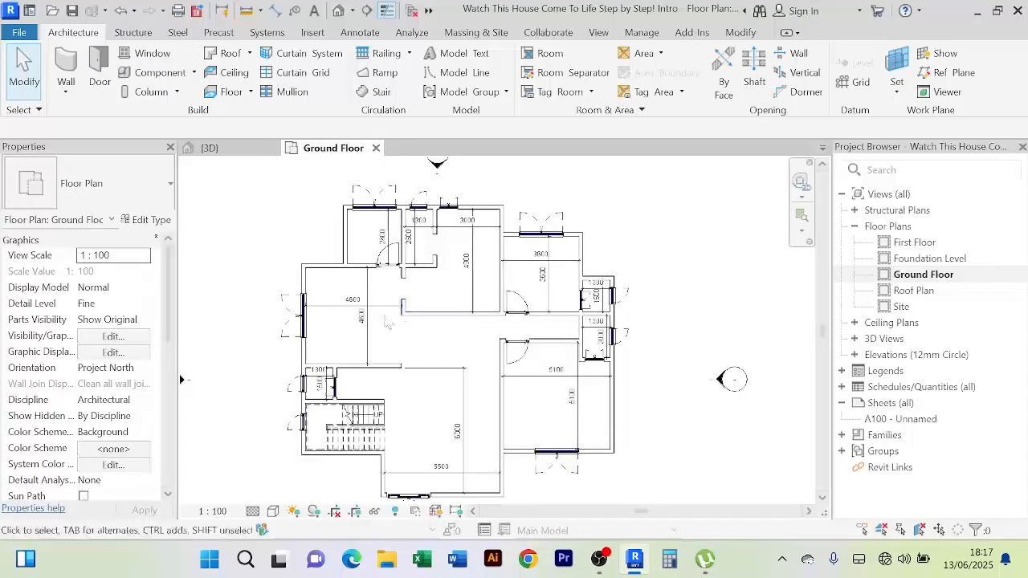
scroll(388, 322, up, 2)
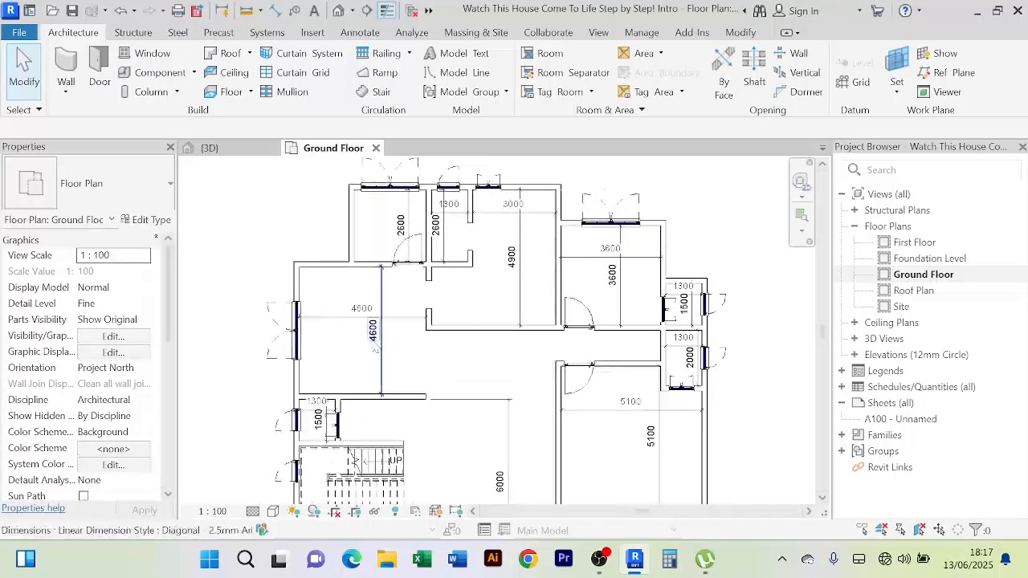
scroll(476, 369, down, 1)
middle_drag(476, 369, 474, 356)
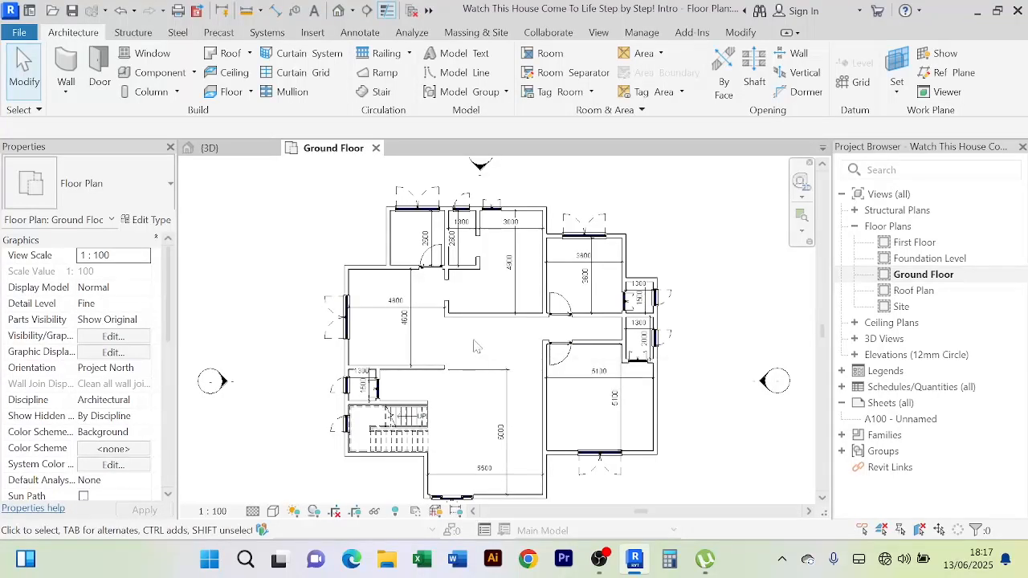
Fine-tune the framing so the whole plan, including the 5500 by 6000 hall and the stair, is visible
middle_drag(474, 346, 477, 324)
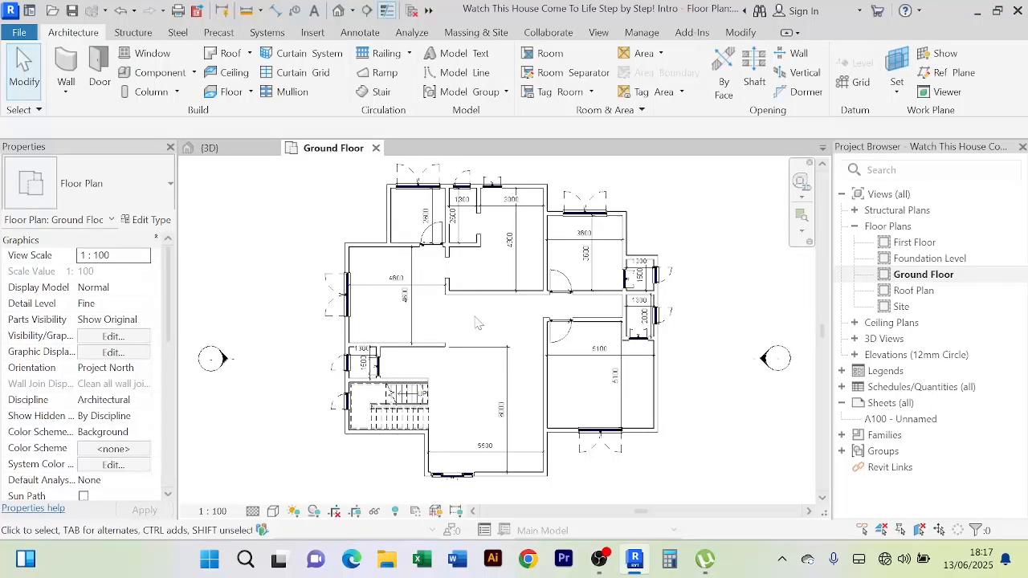
scroll(451, 317, up, 2)
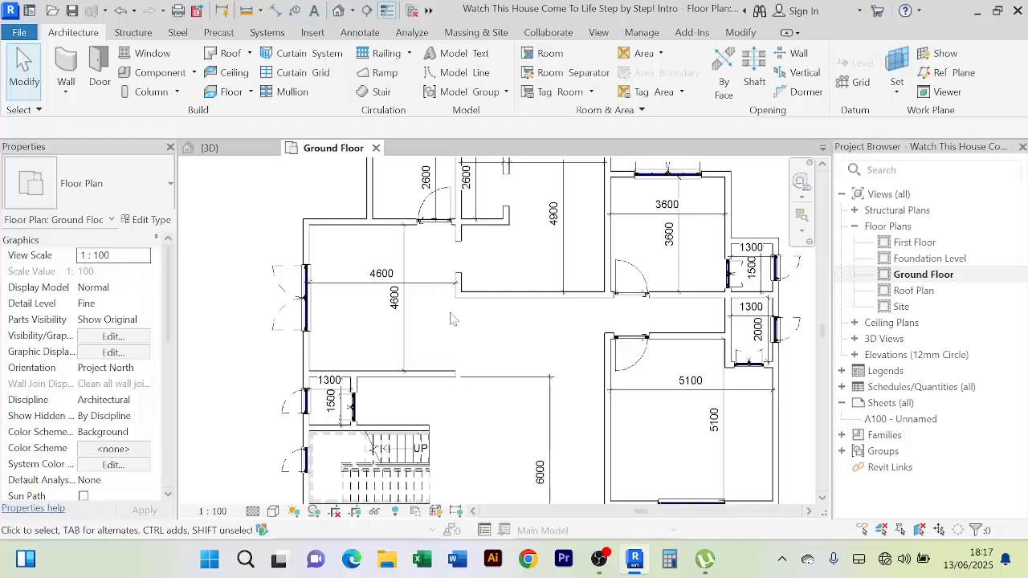
scroll(451, 317, down, 1)
middle_click(453, 318)
scroll(491, 340, down, 2)
middle_drag(502, 346, 484, 342)
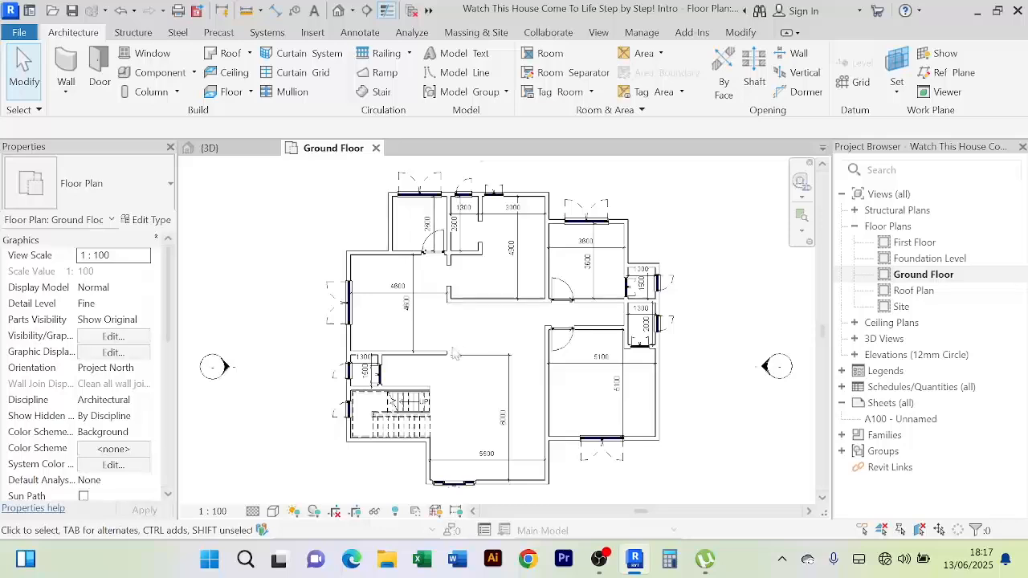
scroll(465, 417, up, 4)
scroll(466, 417, down, 3)
middle_drag(473, 423, 462, 402)
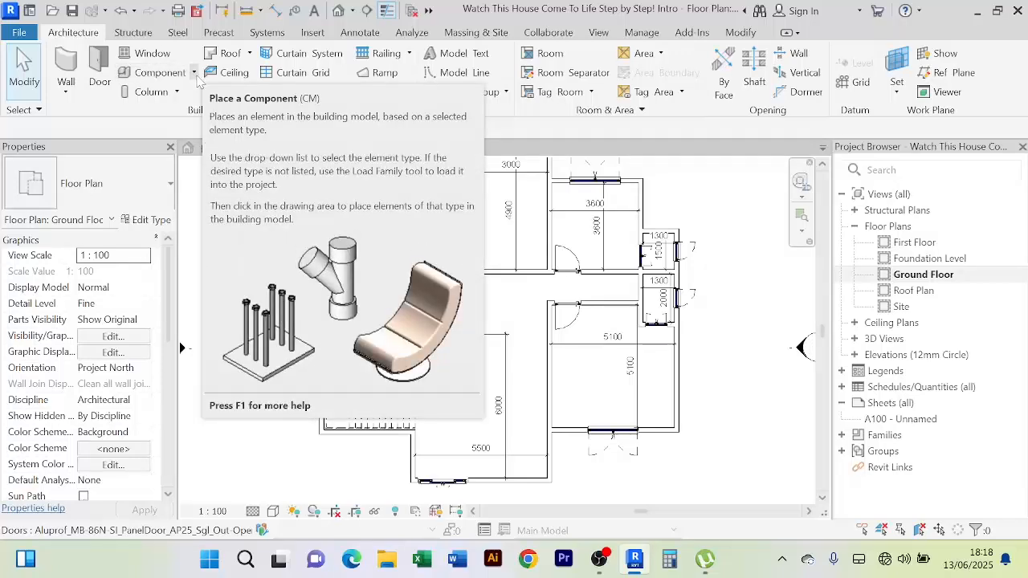
Start Place a Component from the Component drop-down, with Furniture_Desk 1525x762mm ready to place
click(194, 73)
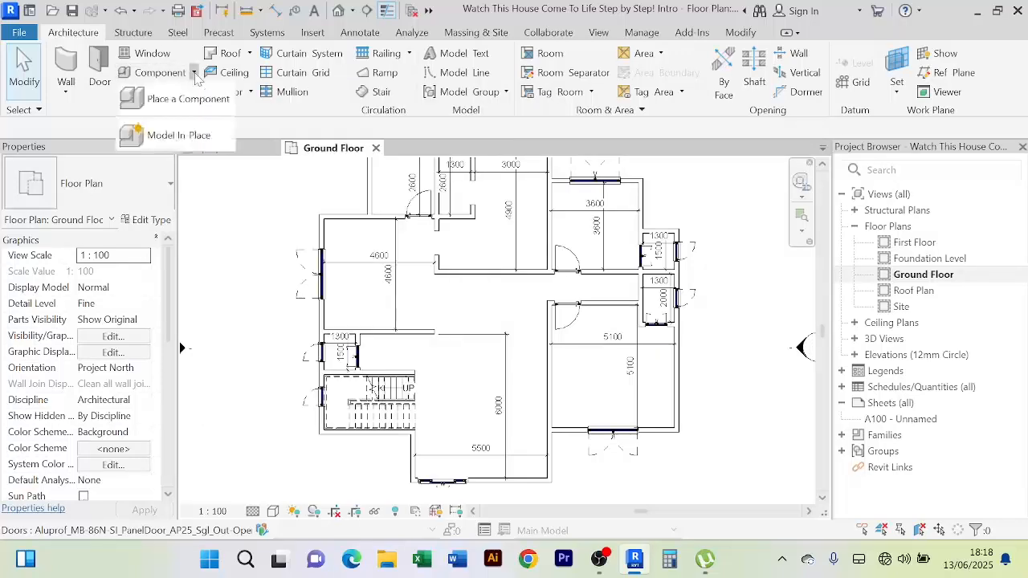
click(213, 200)
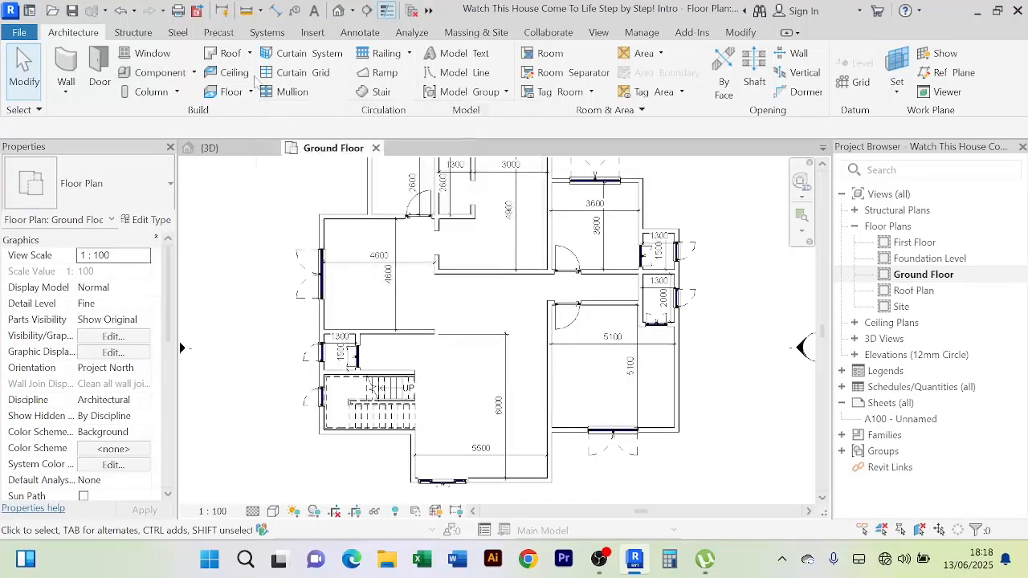
click(193, 74)
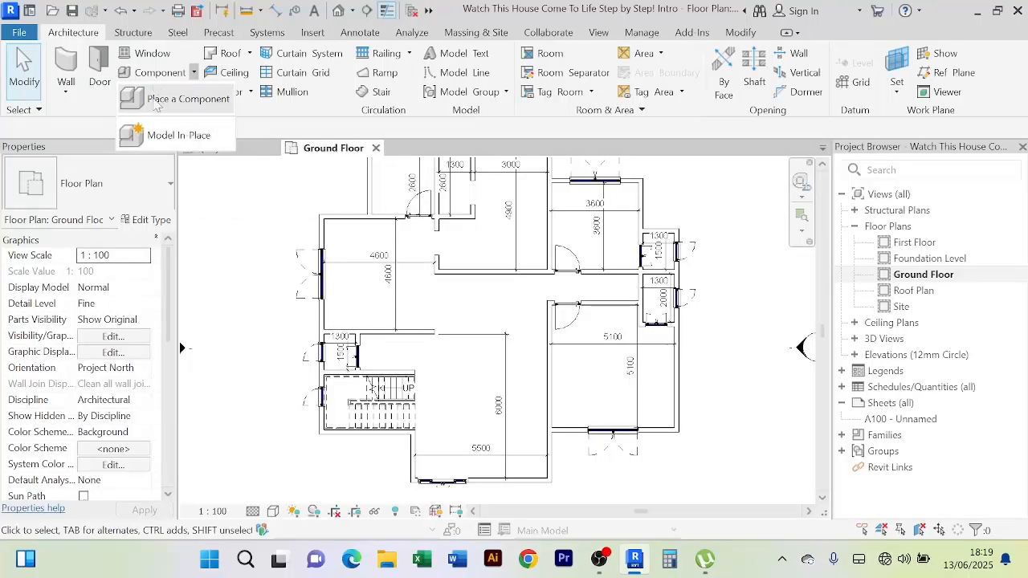
click(172, 99)
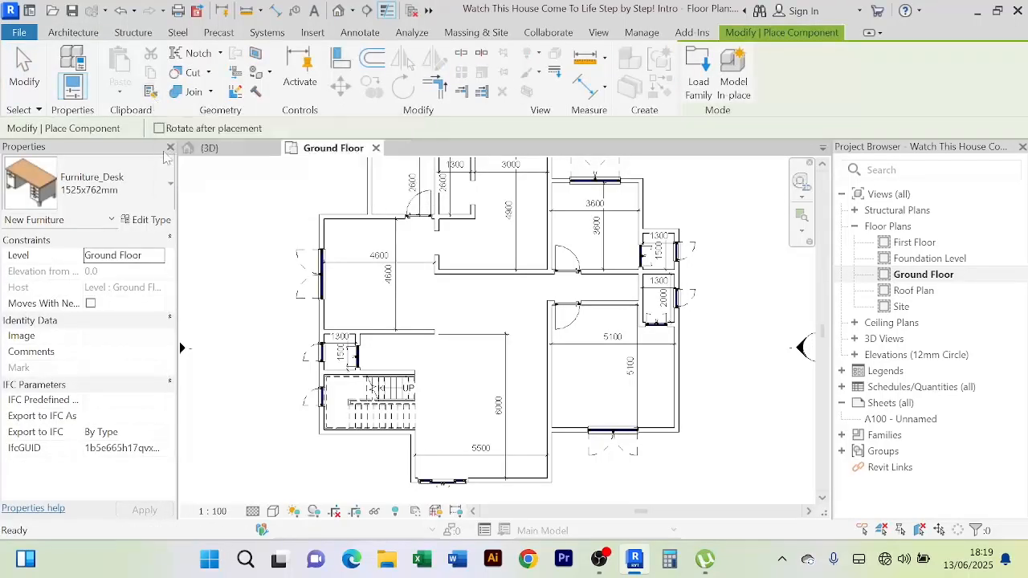
Preview library families in REVIT LIBRARIES, then load the Fritz Hansen Alphabet corner sofa .rfa
click(699, 74)
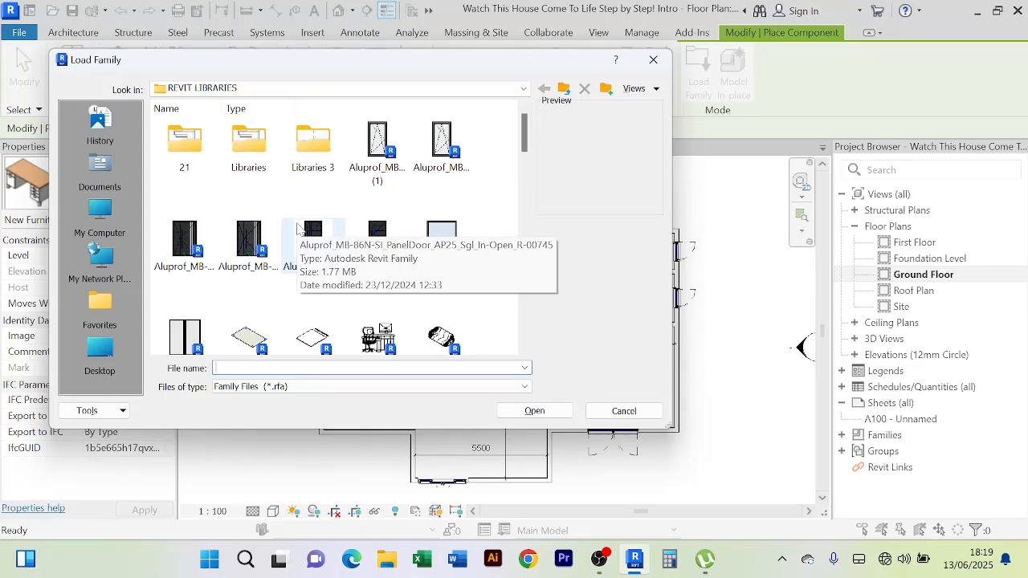
scroll(321, 225, down, 5)
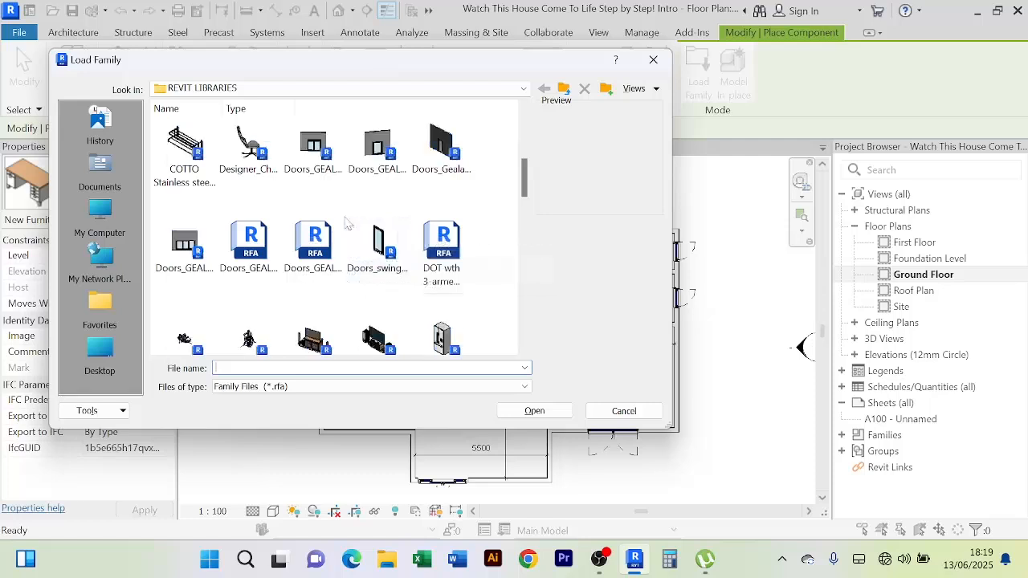
scroll(334, 219, down, 5)
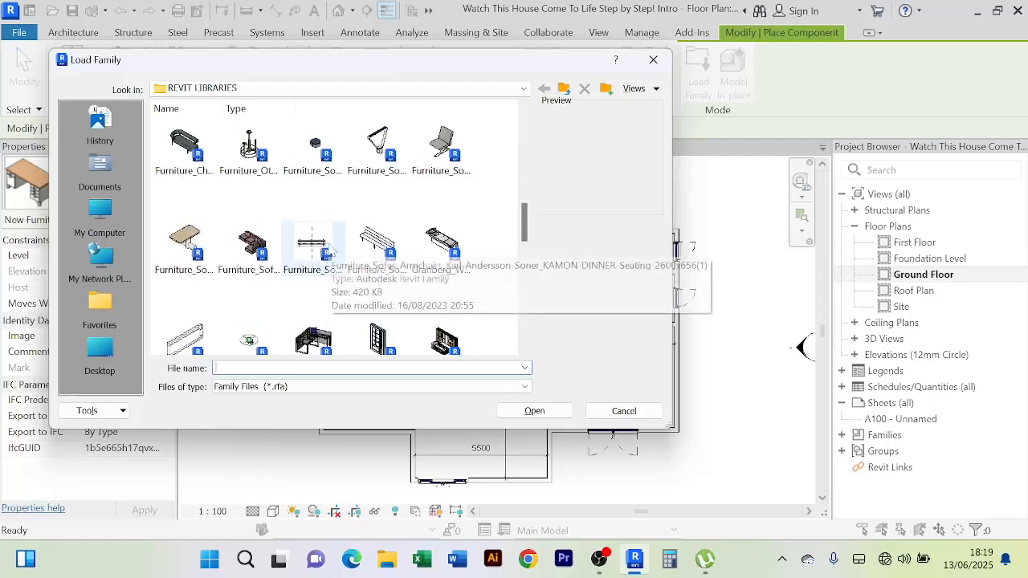
click(251, 245)
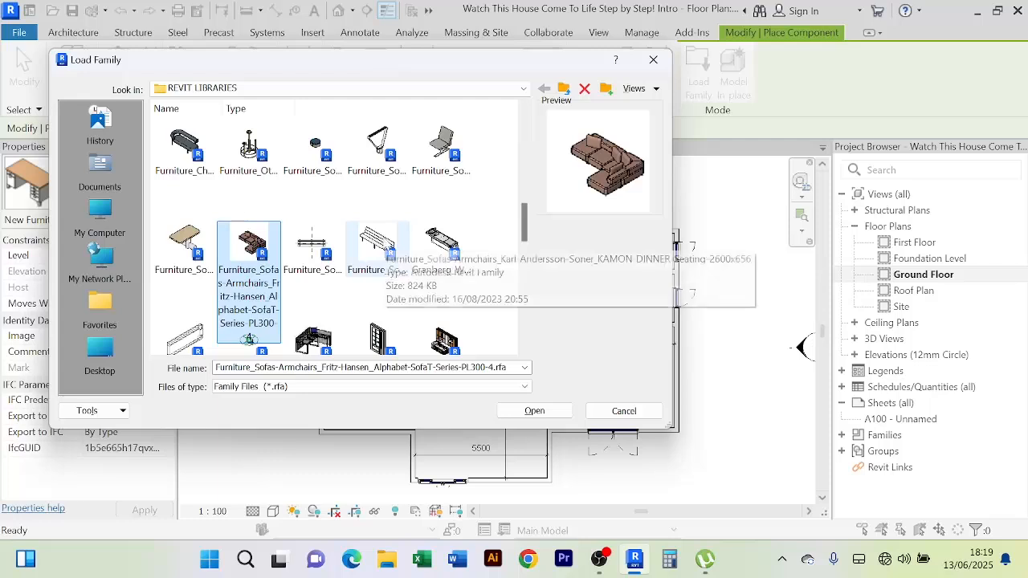
scroll(367, 306, down, 1)
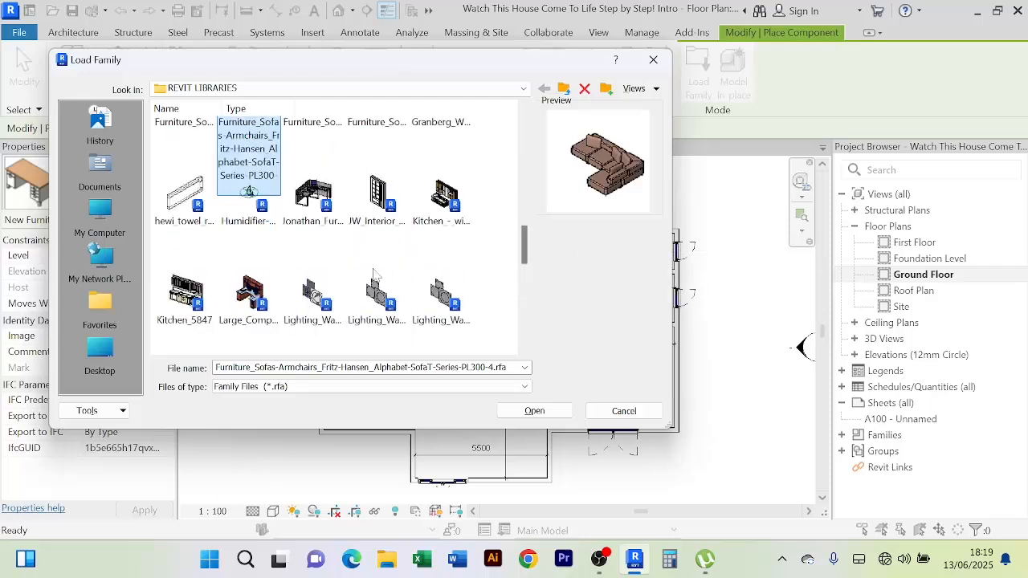
click(446, 210)
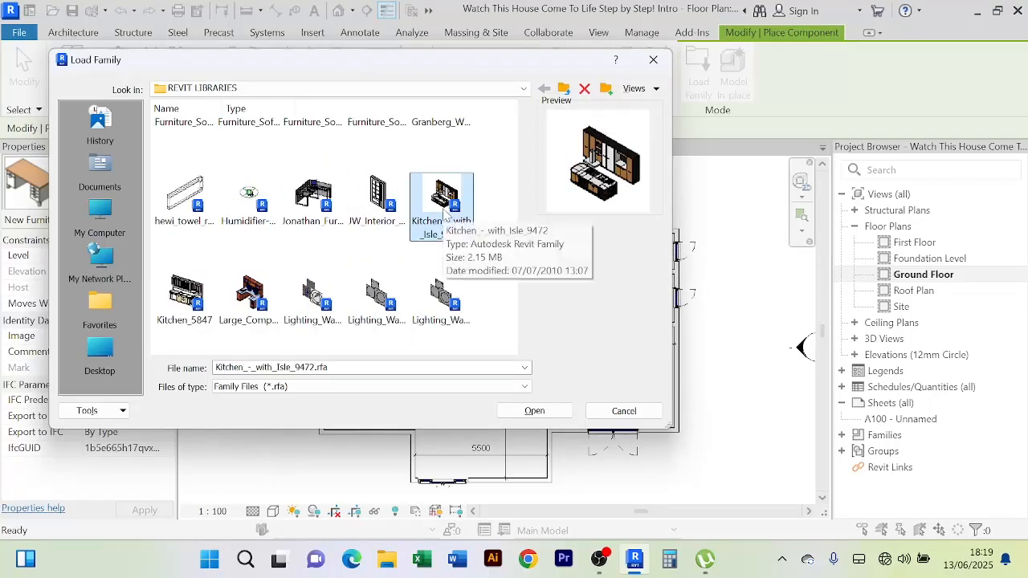
click(185, 303)
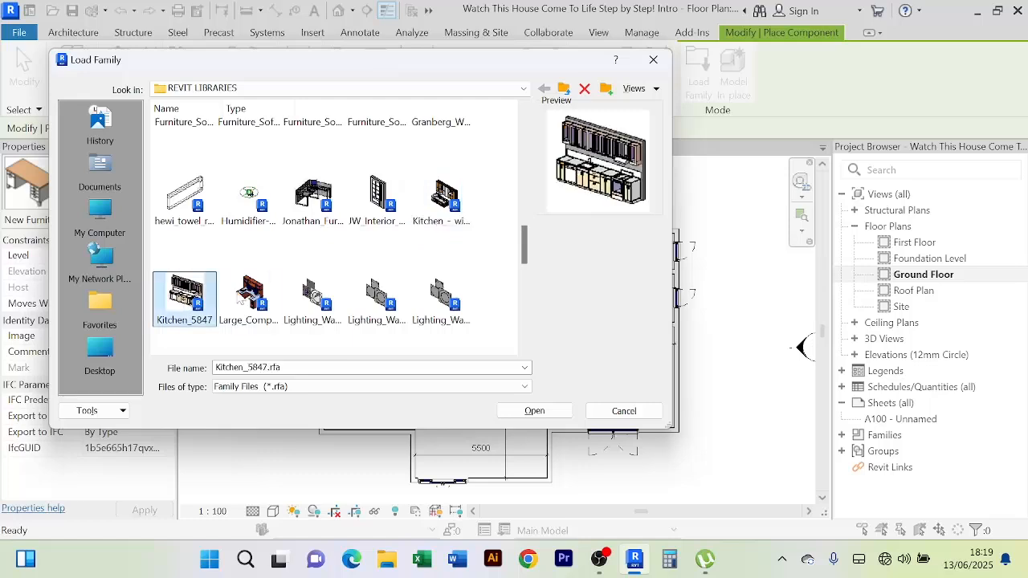
click(262, 308)
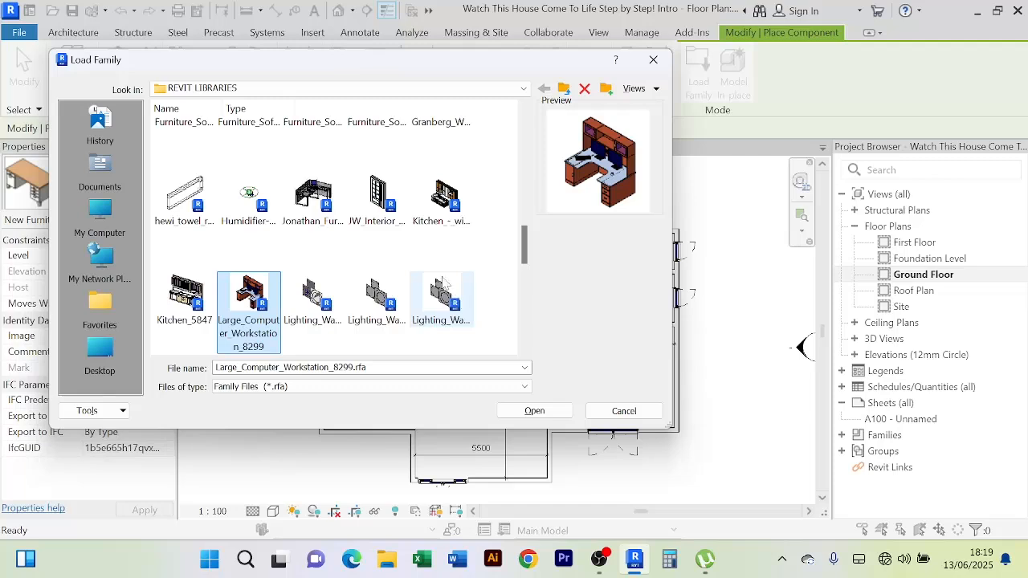
scroll(445, 286, up, 2)
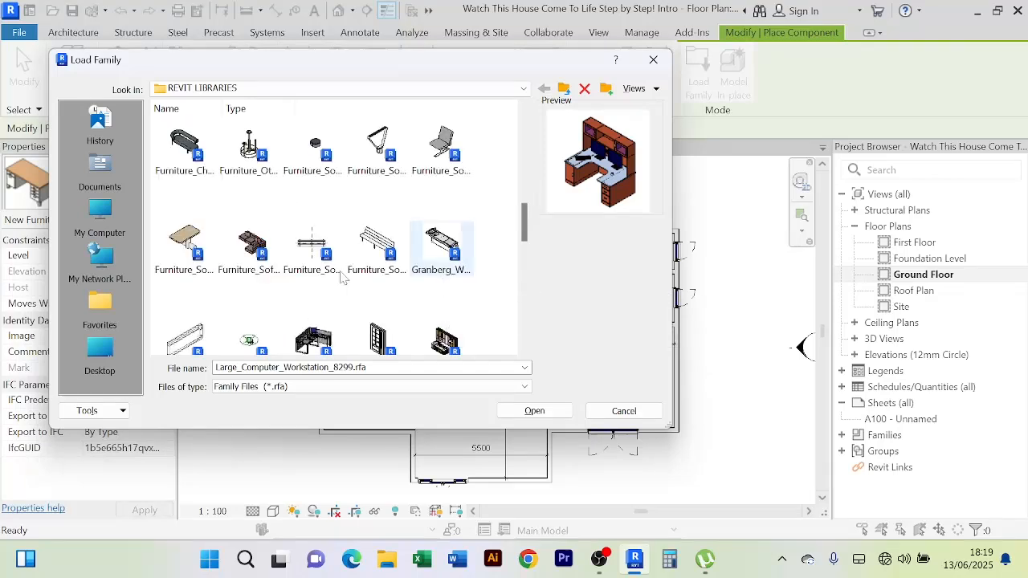
click(268, 254)
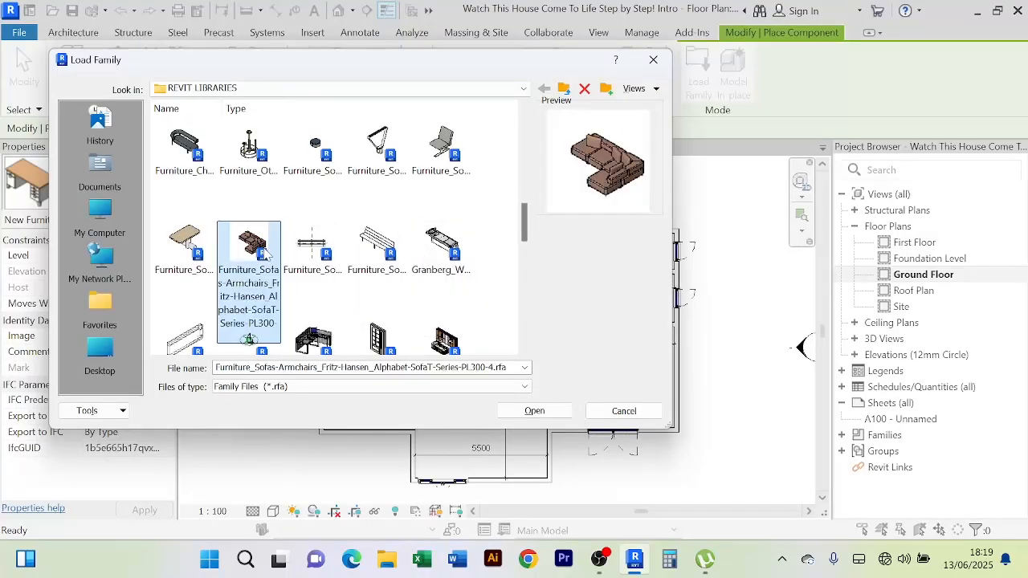
click(535, 412)
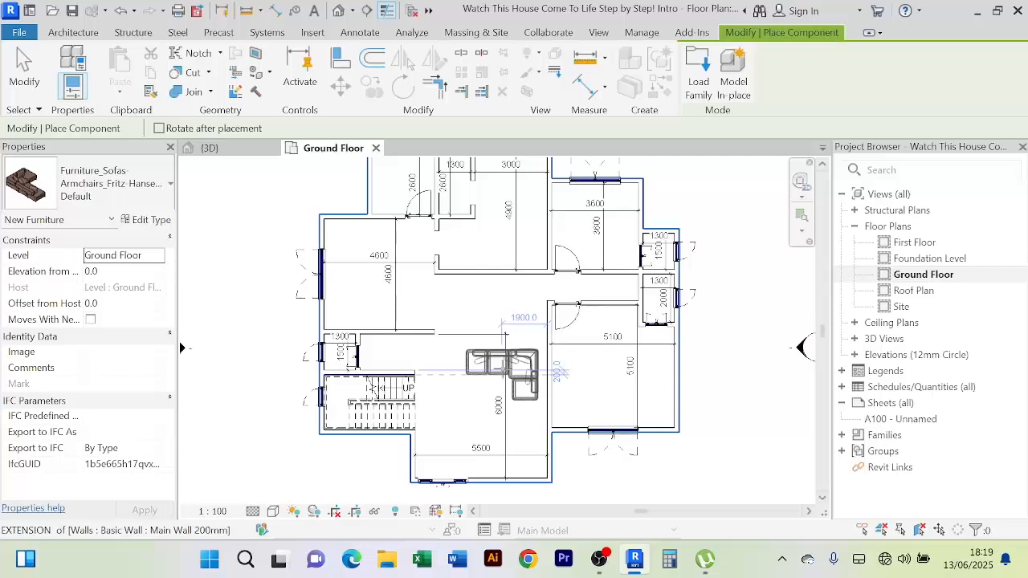
Place two Fritz Hansen Alphabet corner sofas in the central hall, then end placement
click(499, 364)
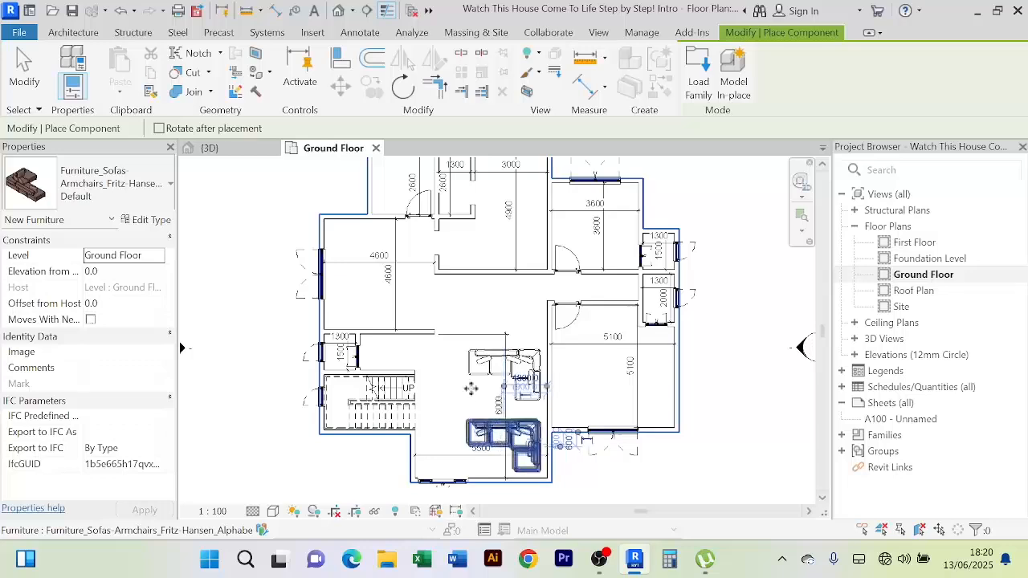
right_click(470, 237)
click(516, 249)
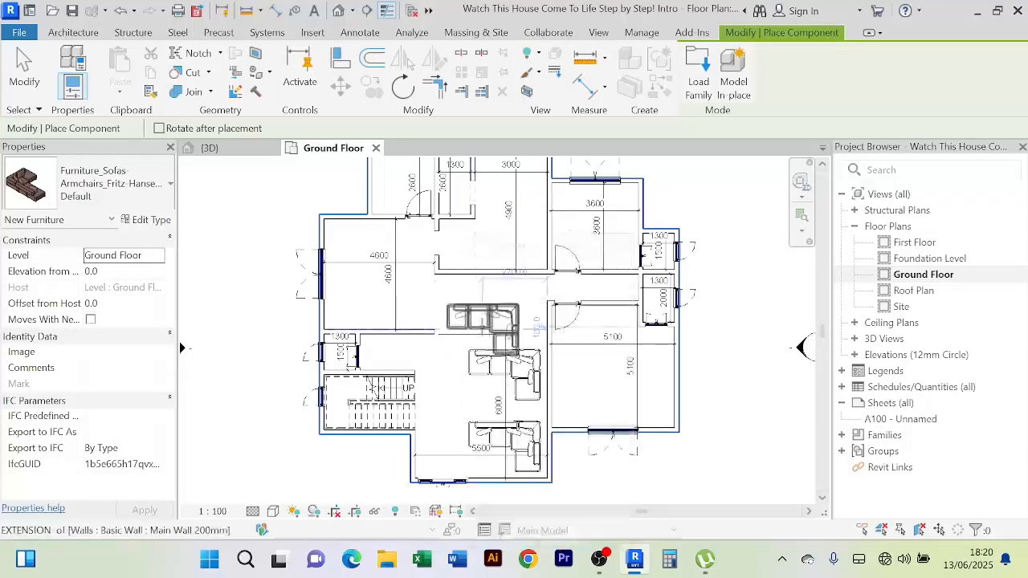
right_click(479, 317)
click(522, 21)
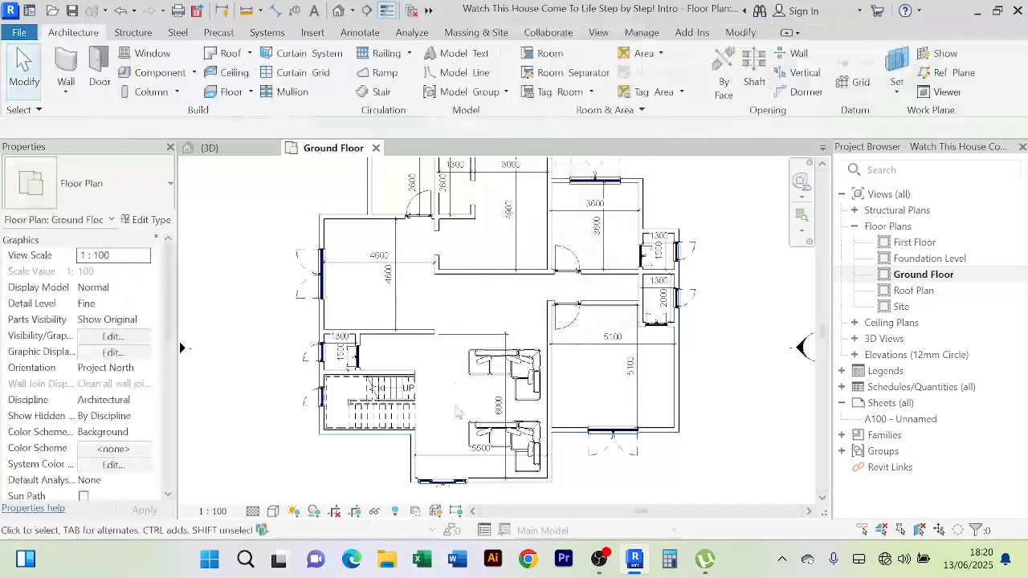
Delete the hall's vertical 6000 dimension and the 5500 dimension below the sofas
middle_drag(468, 420, 454, 379)
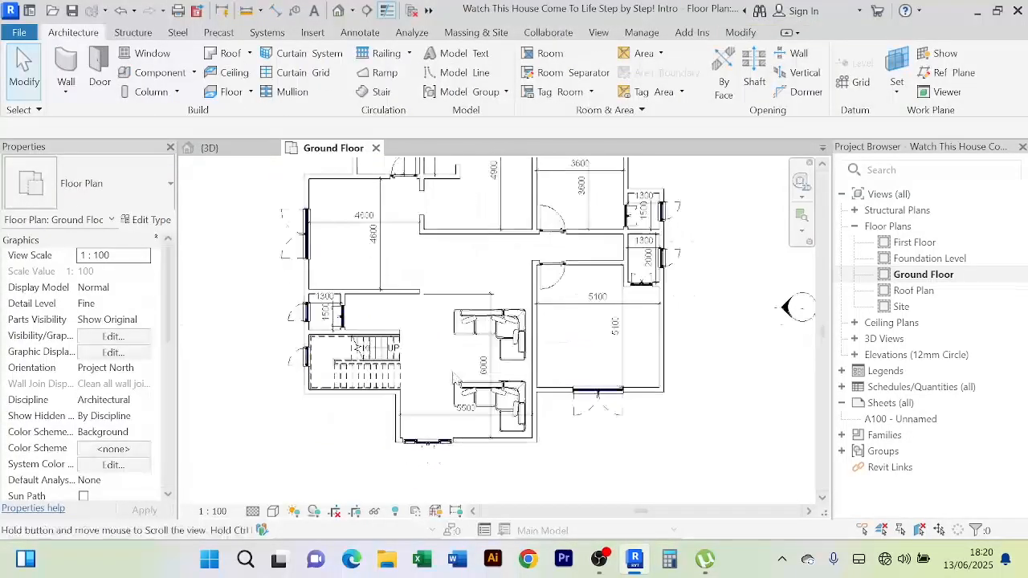
click(491, 294)
key(Delete)
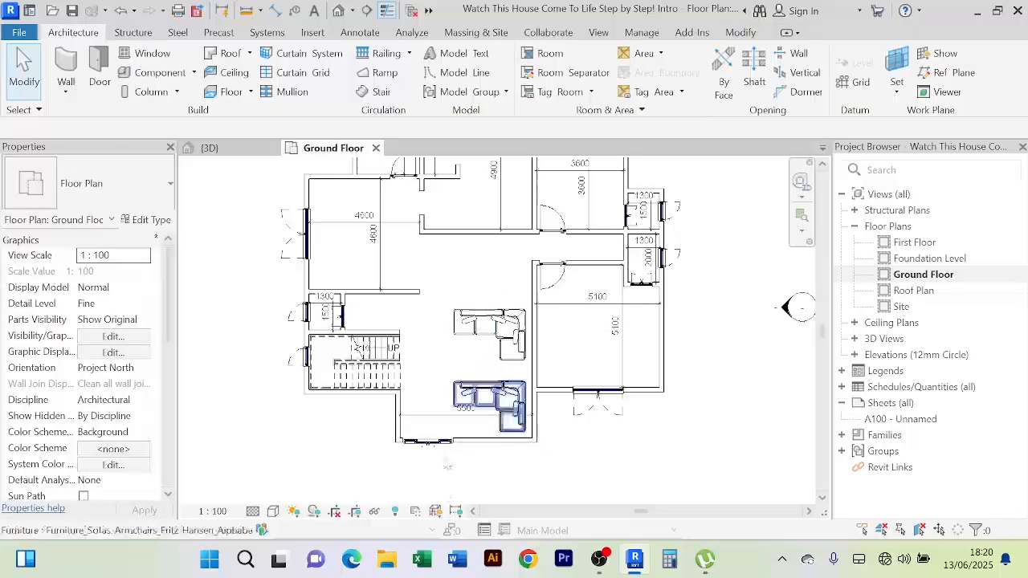
click(430, 422)
key(Delete)
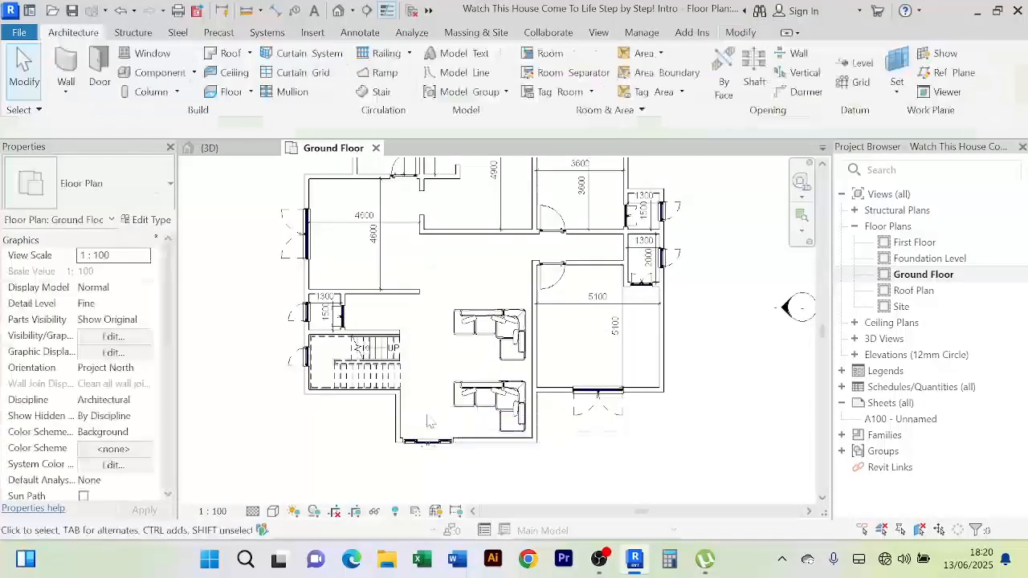
scroll(474, 426, up, 3)
scroll(478, 428, down, 2)
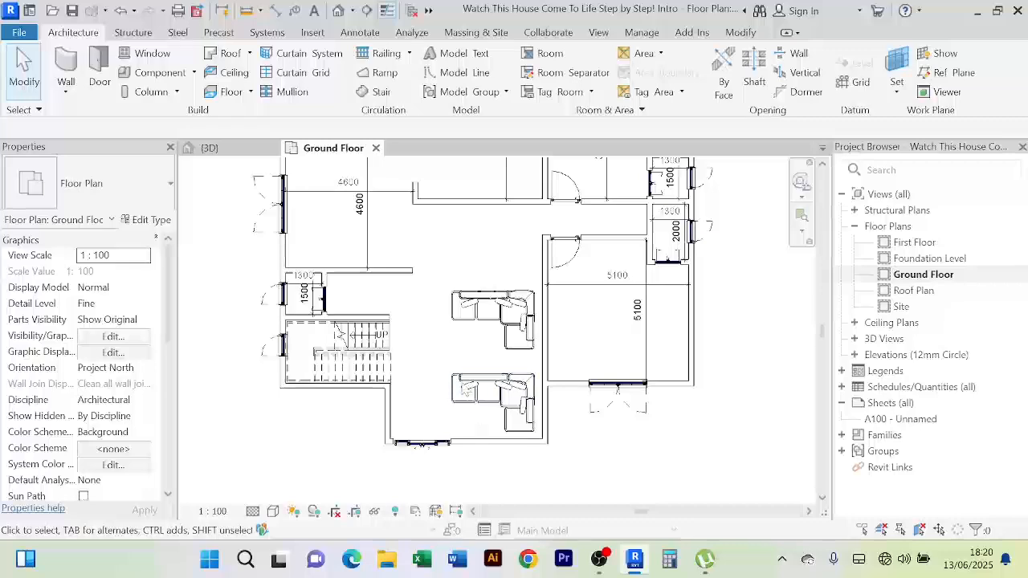
scroll(466, 385, down, 3)
scroll(448, 376, up, 4)
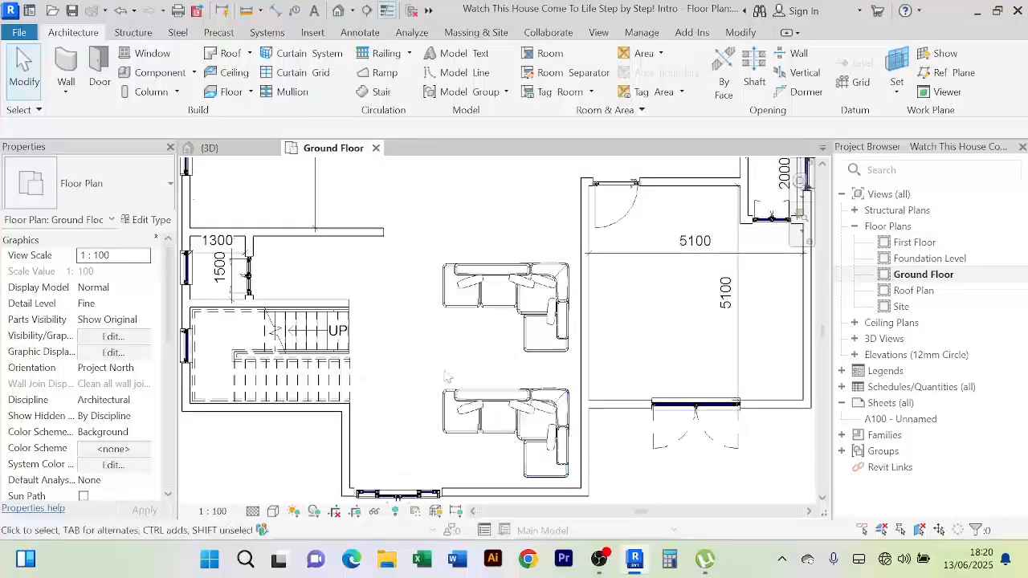
scroll(447, 376, down, 3)
scroll(482, 378, up, 3)
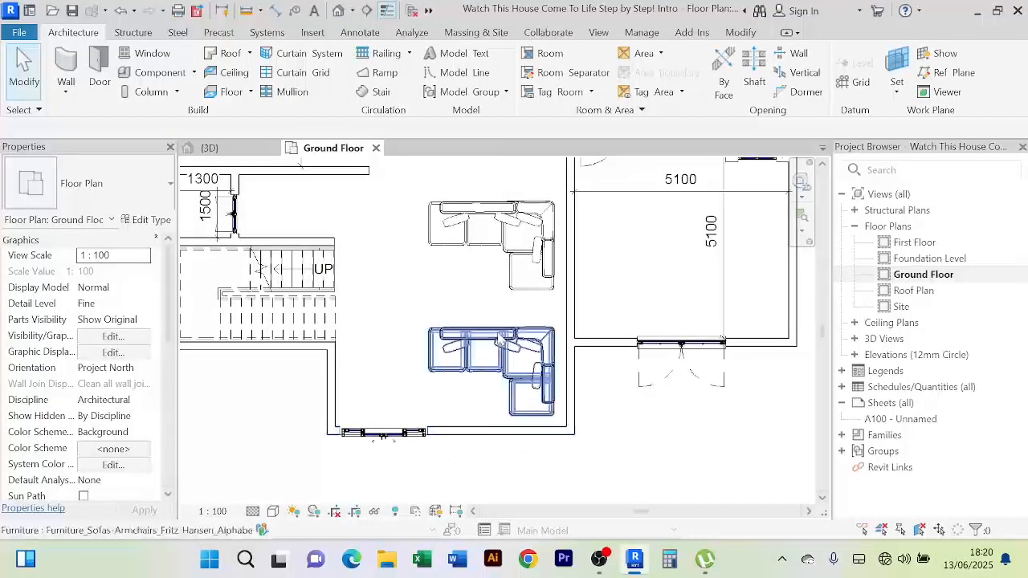
scroll(482, 339, down, 1)
scroll(463, 339, down, 2)
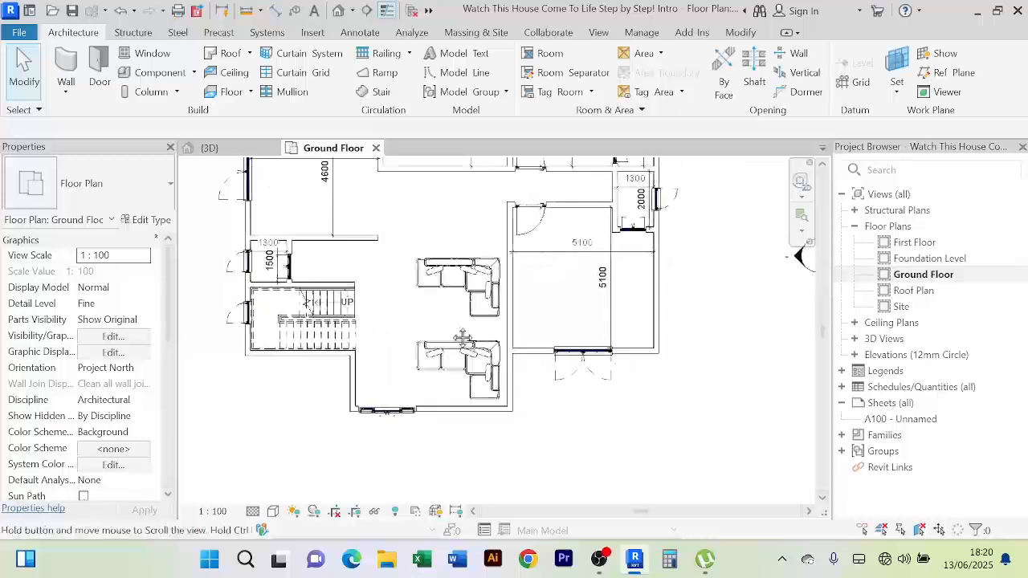
scroll(462, 338, down, 2)
scroll(482, 343, up, 3)
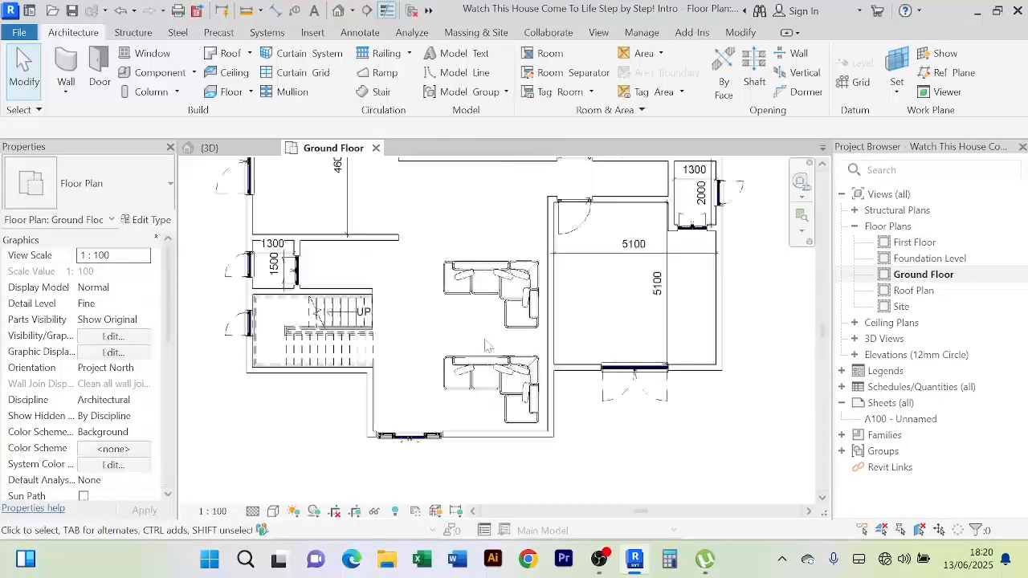
scroll(485, 345, down, 1)
Delete the lower corner sofa, leaving a single sofa in the hall
click(498, 370)
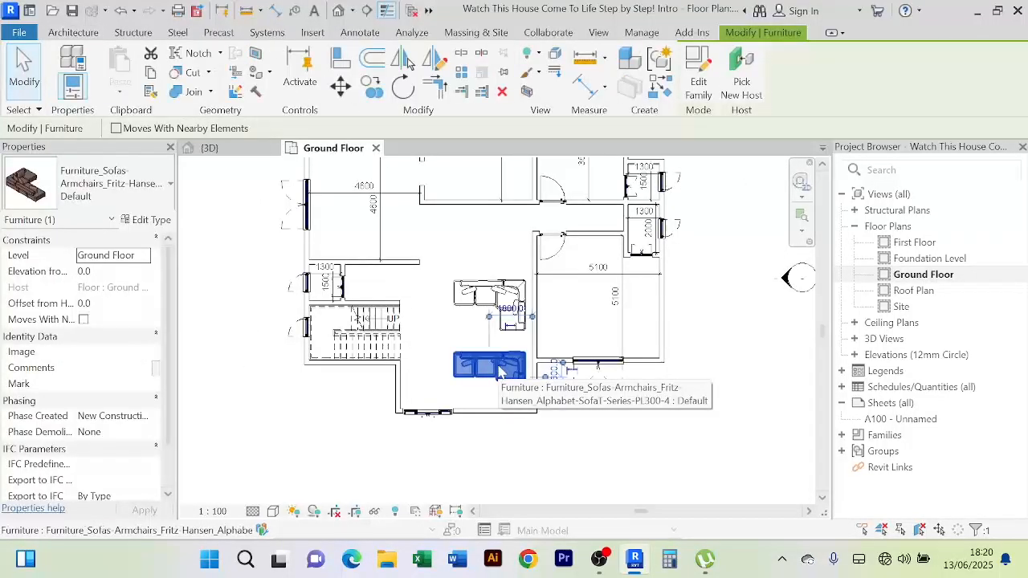
key(Delete)
click(493, 319)
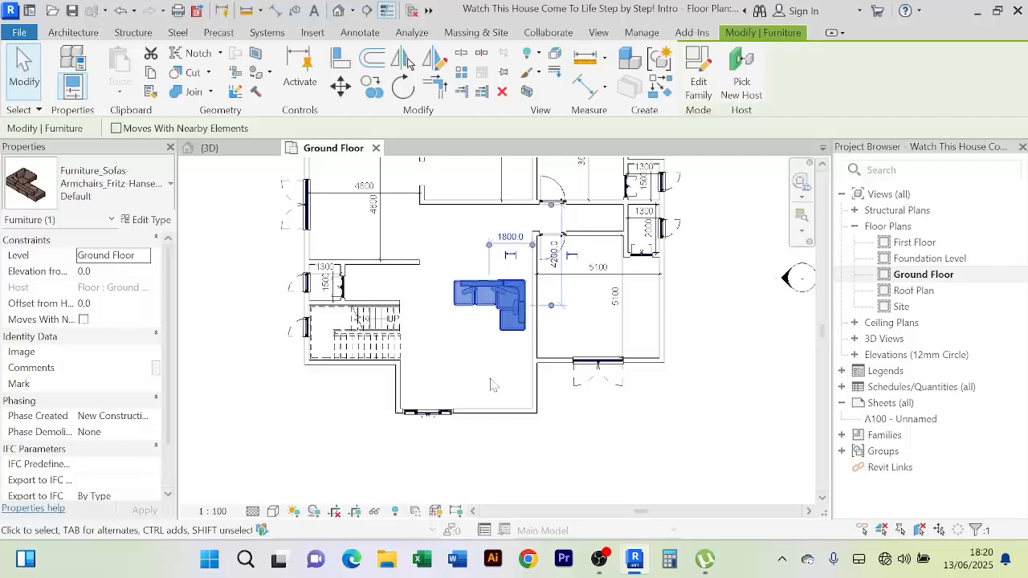
scroll(493, 384, up, 1)
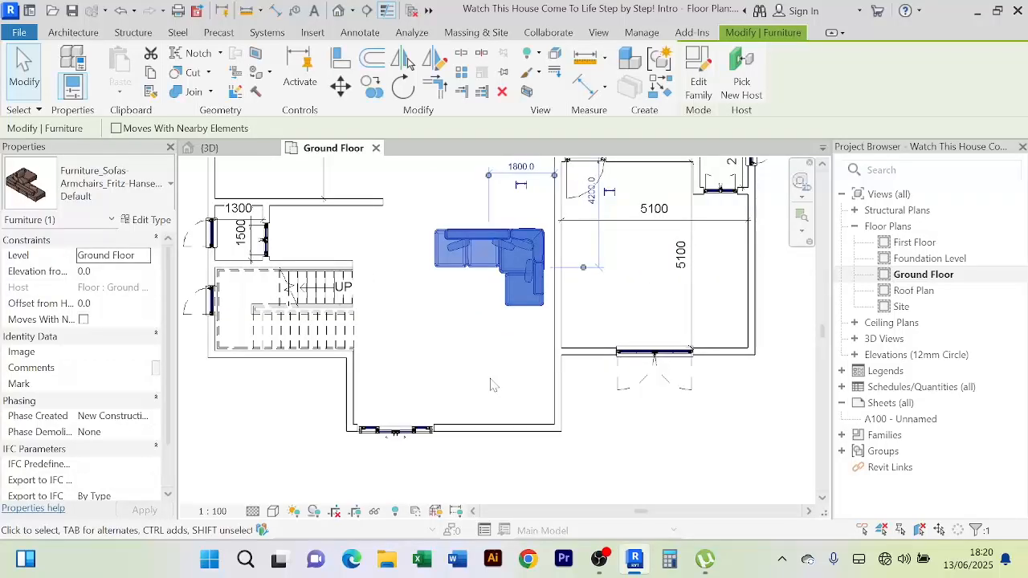
scroll(493, 385, down, 1)
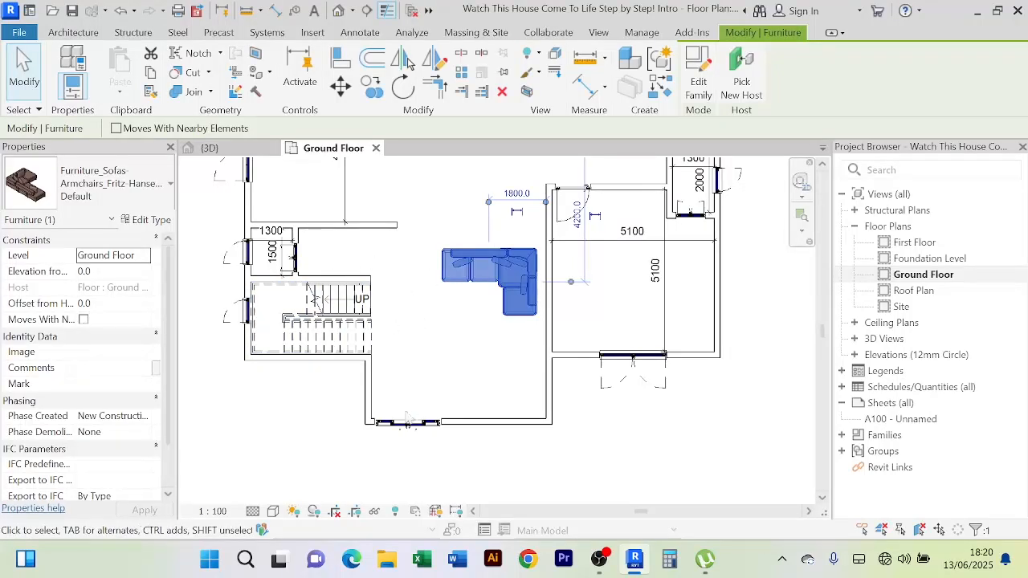
middle_drag(403, 261, 392, 304)
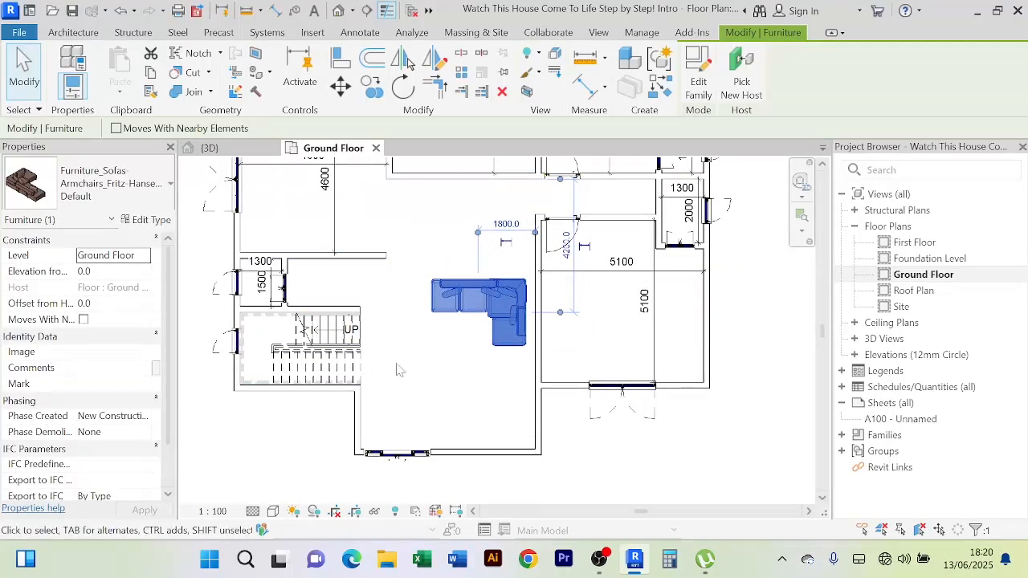
click(442, 385)
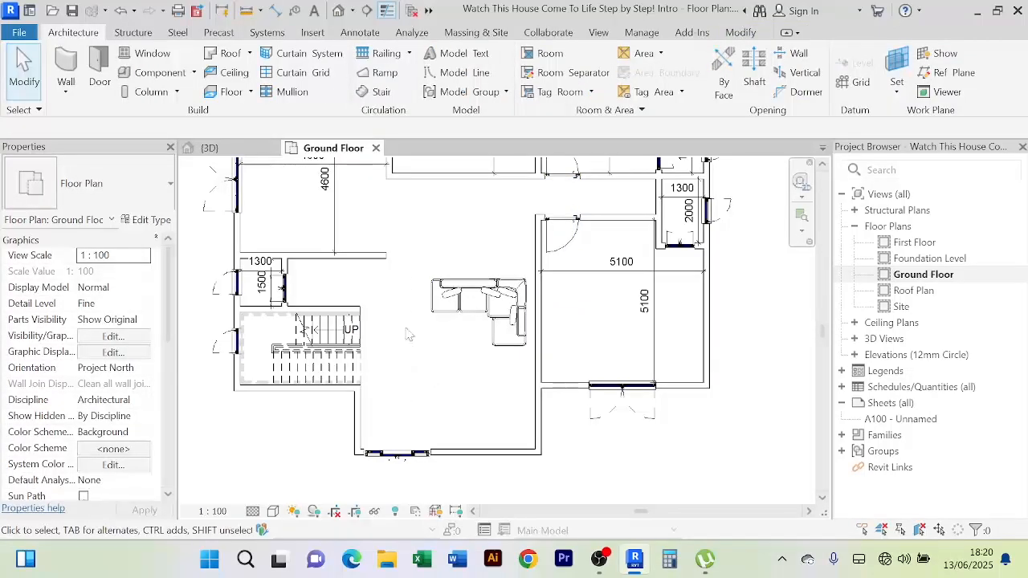
scroll(414, 374, up, 2)
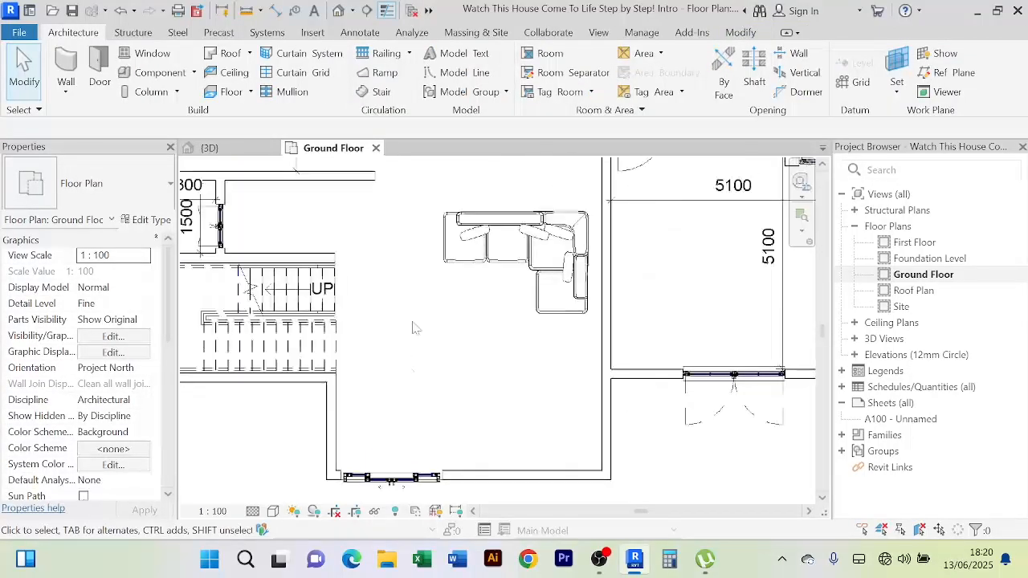
scroll(414, 337, down, 2)
Cycle the remaining L-shaped sofa's orientation with Spacebar until its long side runs horizontally
click(477, 318)
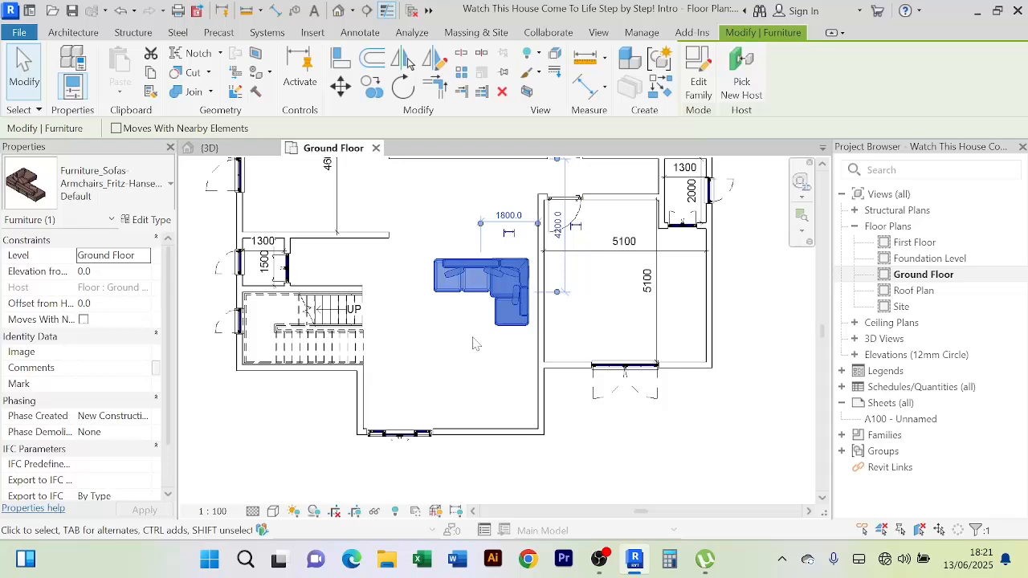
key(space)
key(space)
key(space)
key(space)
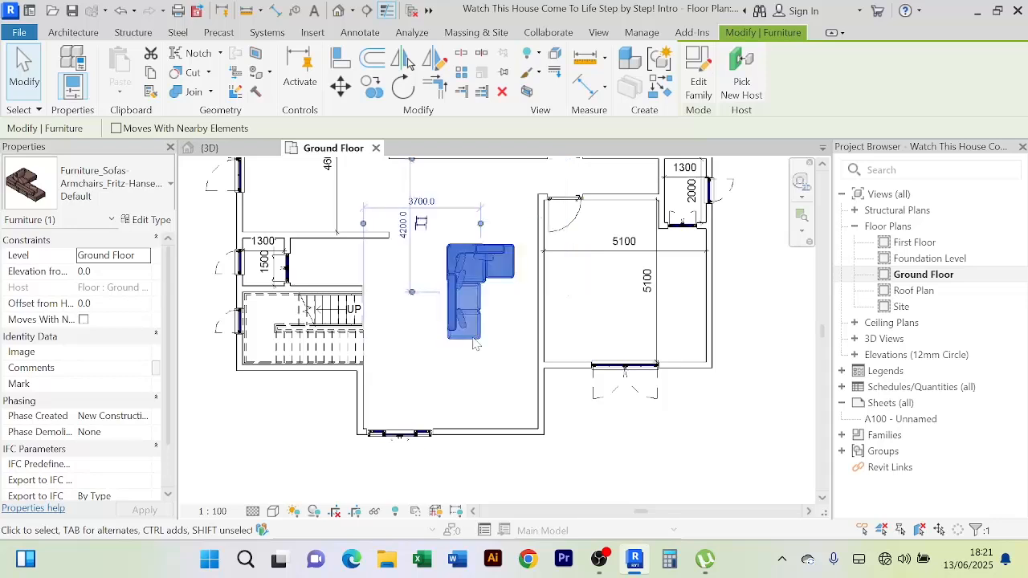
key(space)
key(space)
key(space)
key(space)
key(space)
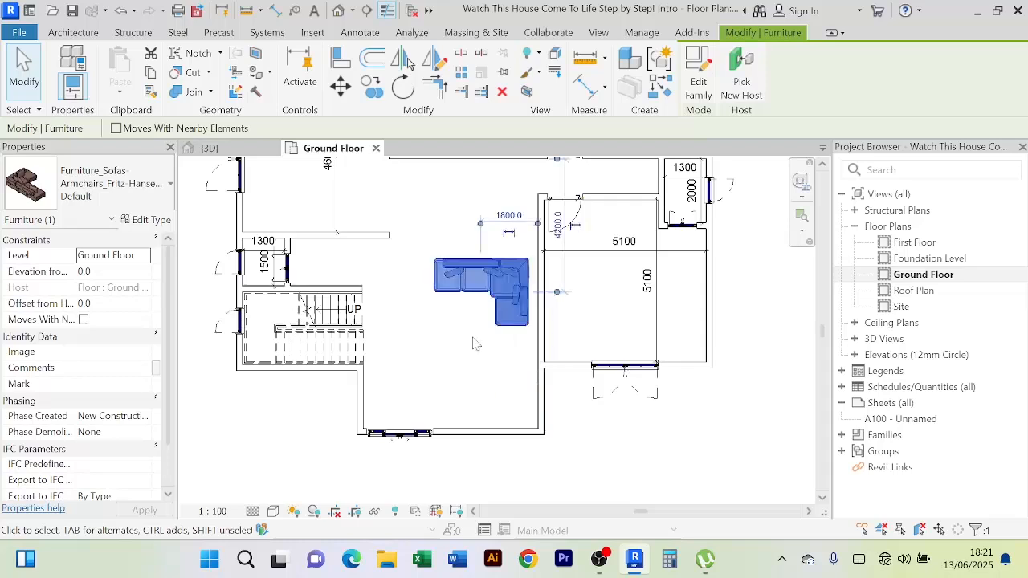
key(space)
key(space)
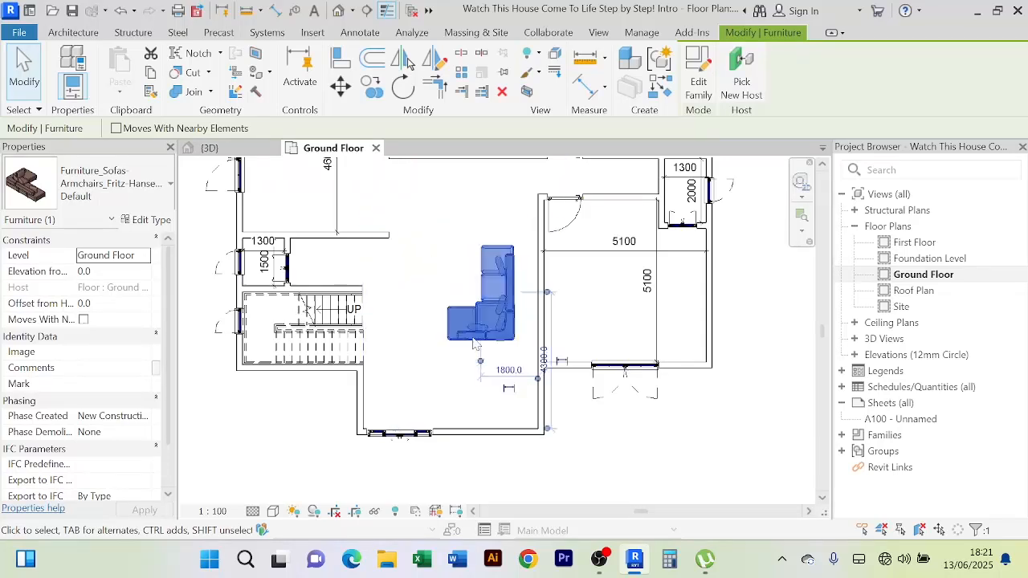
key(space)
key(space)
key(space)
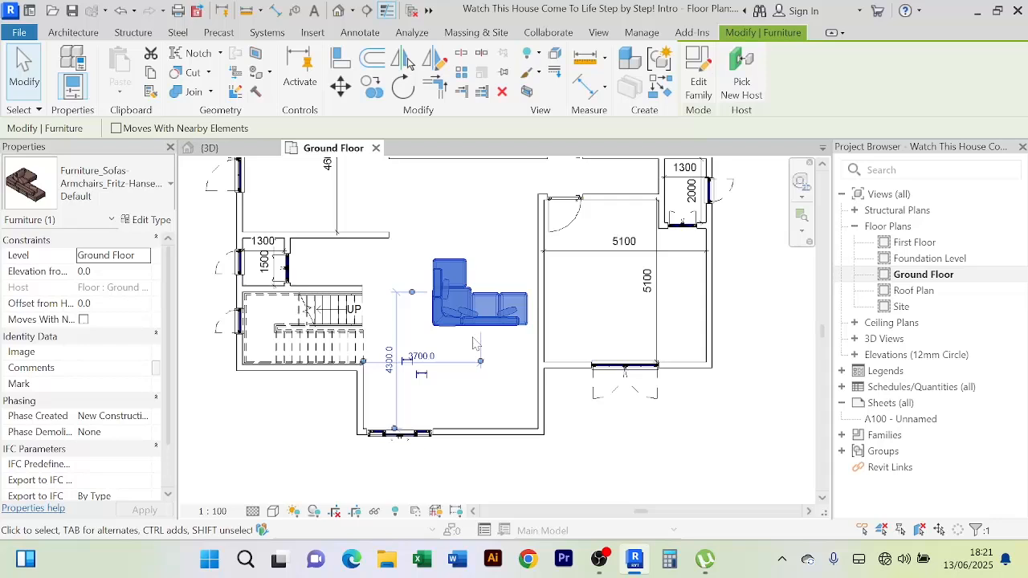
key(space)
key(space)
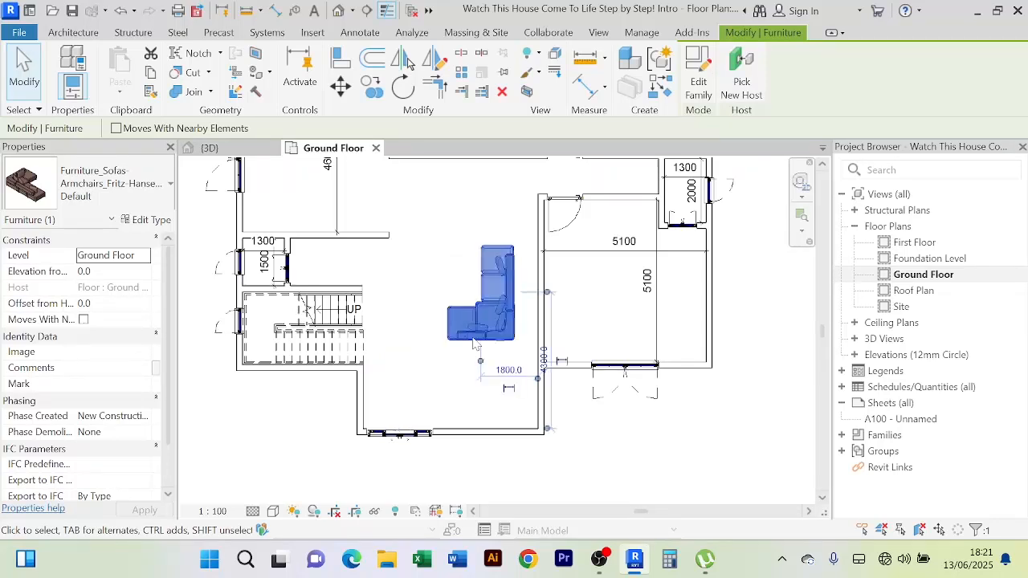
key(space)
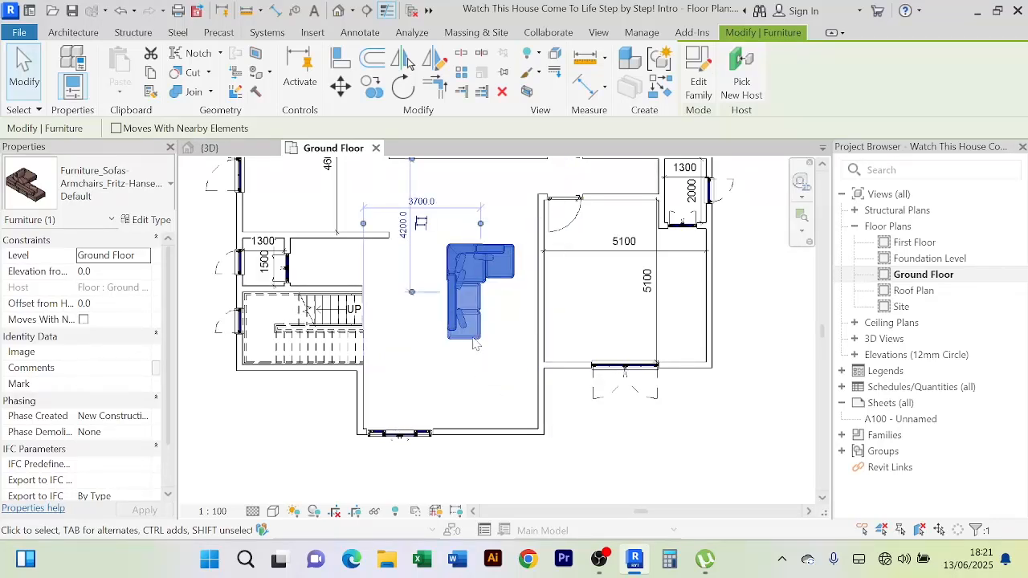
key(space)
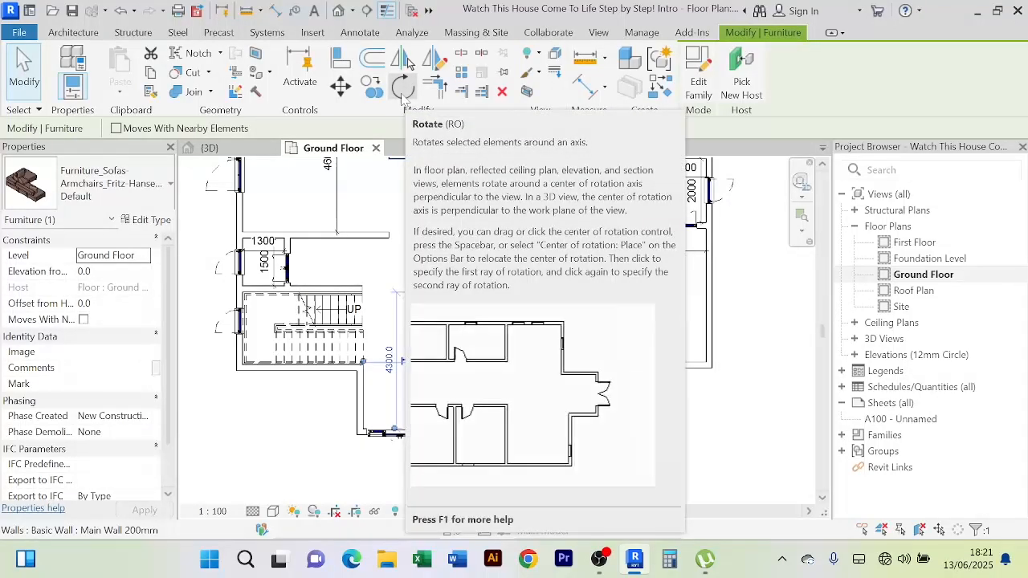
Rotate the sofa 180 degrees, give it a quarter turn, and nudge it down and left
click(403, 90)
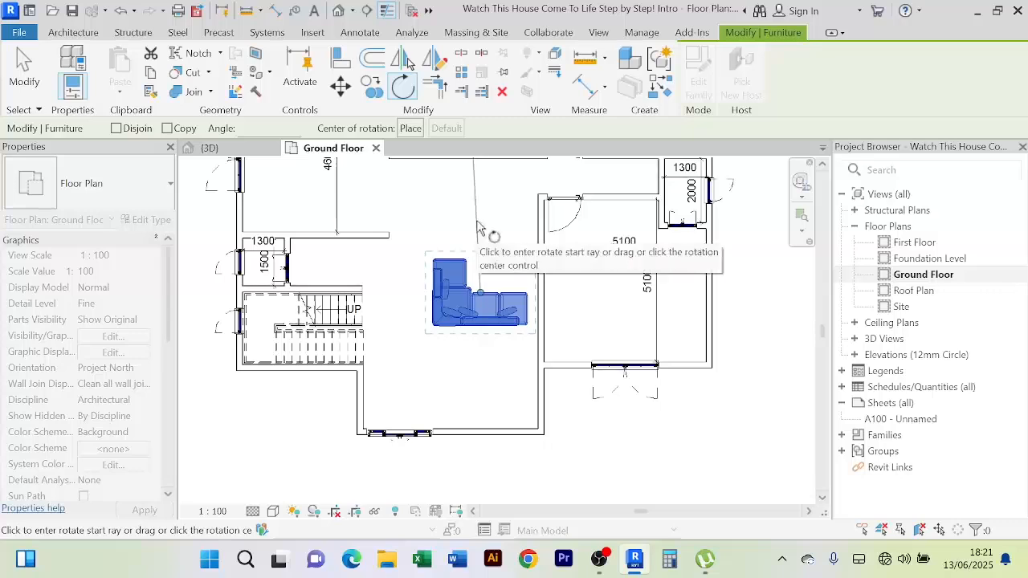
click(473, 201)
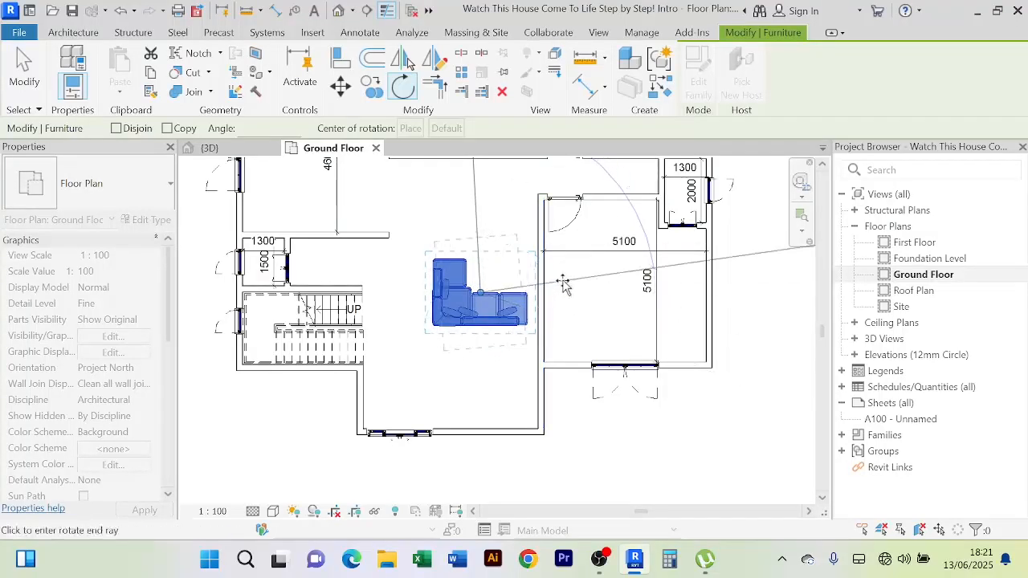
click(487, 392)
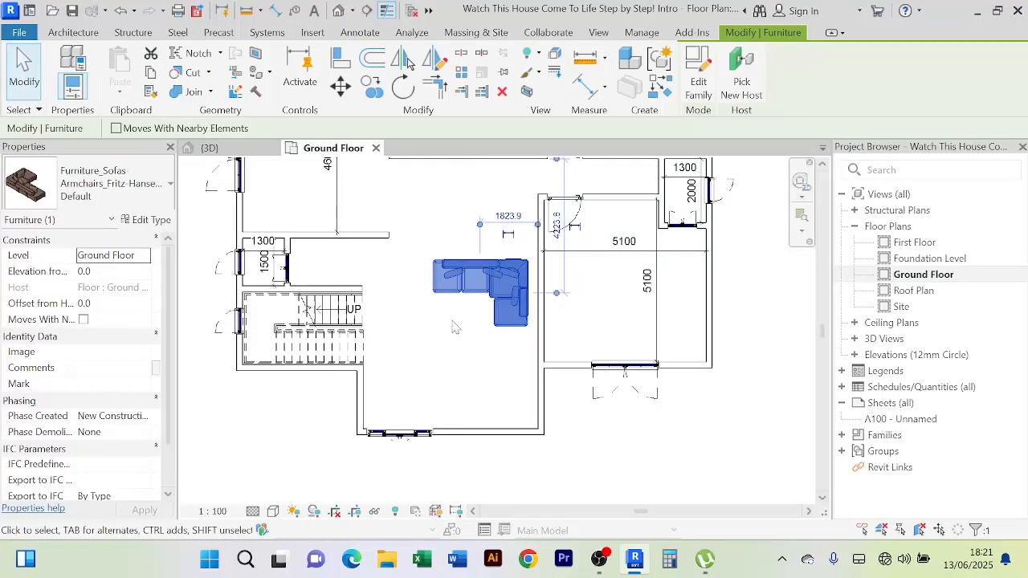
key(space)
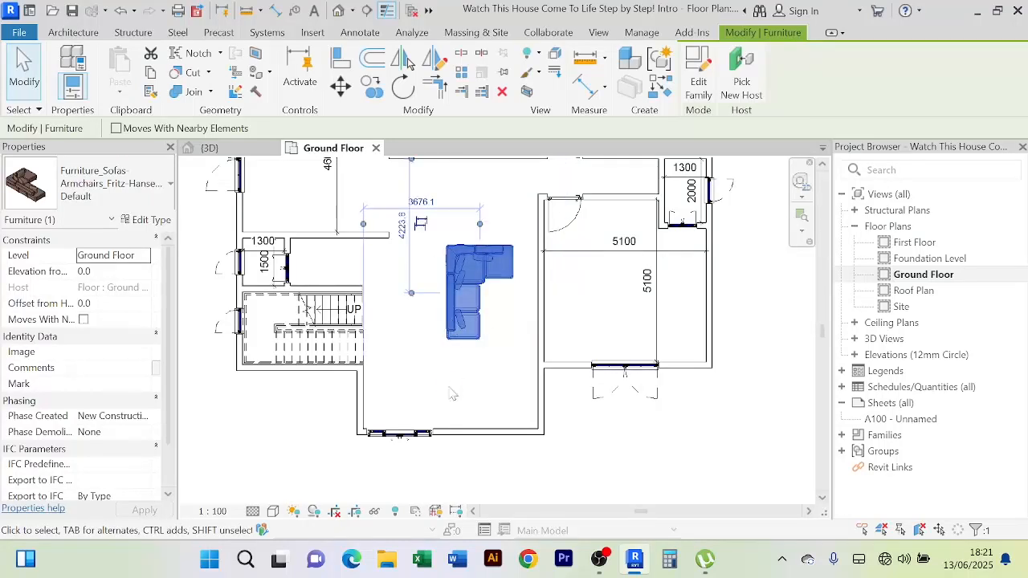
key(Down)
key(Down)
key(Down)
key(Down)
key(Left)
key(Left)
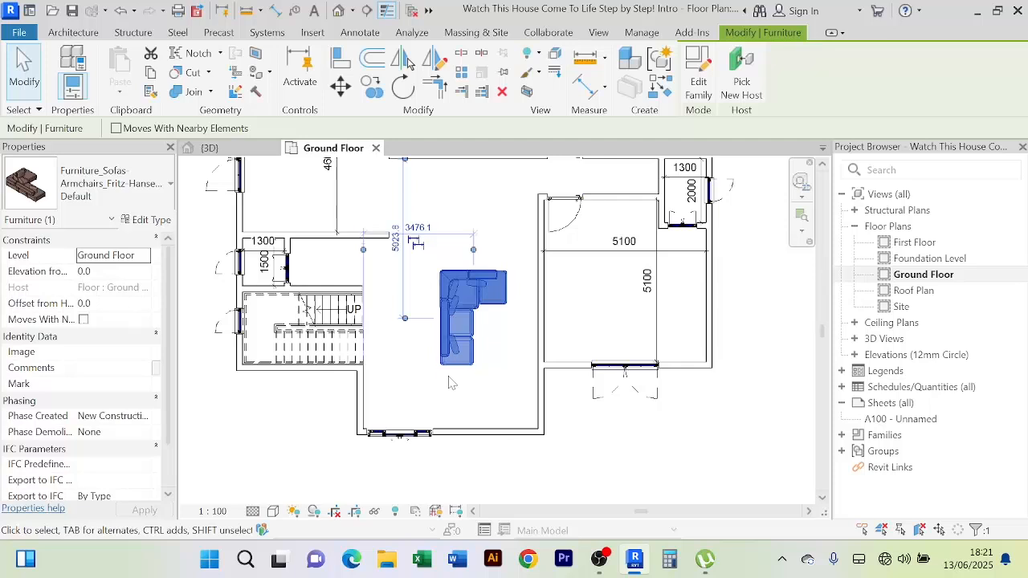
key(Down)
key(Down)
key(Down)
key(Left)
key(Left)
key(Left)
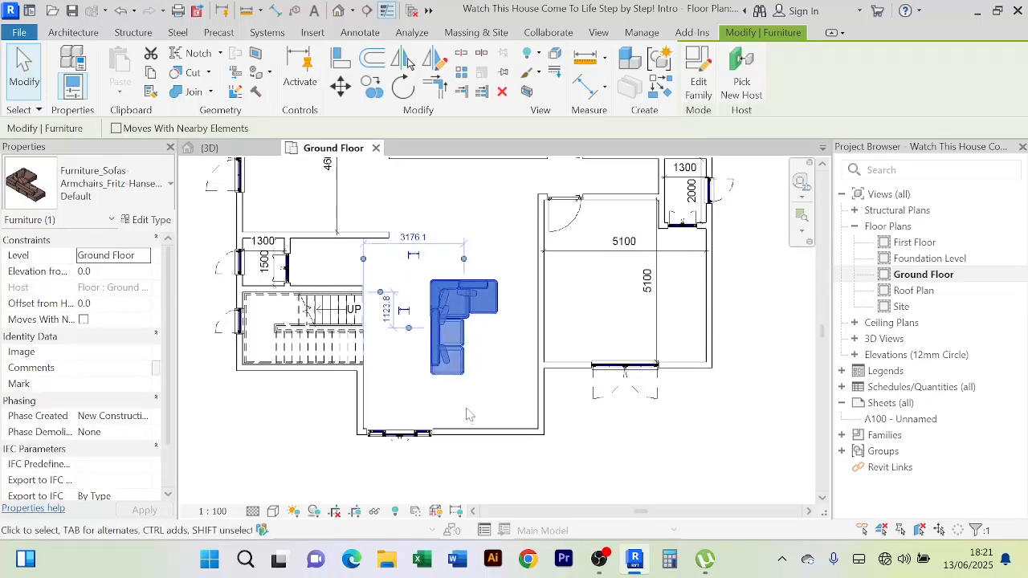
key(Down)
key(Down)
key(Down)
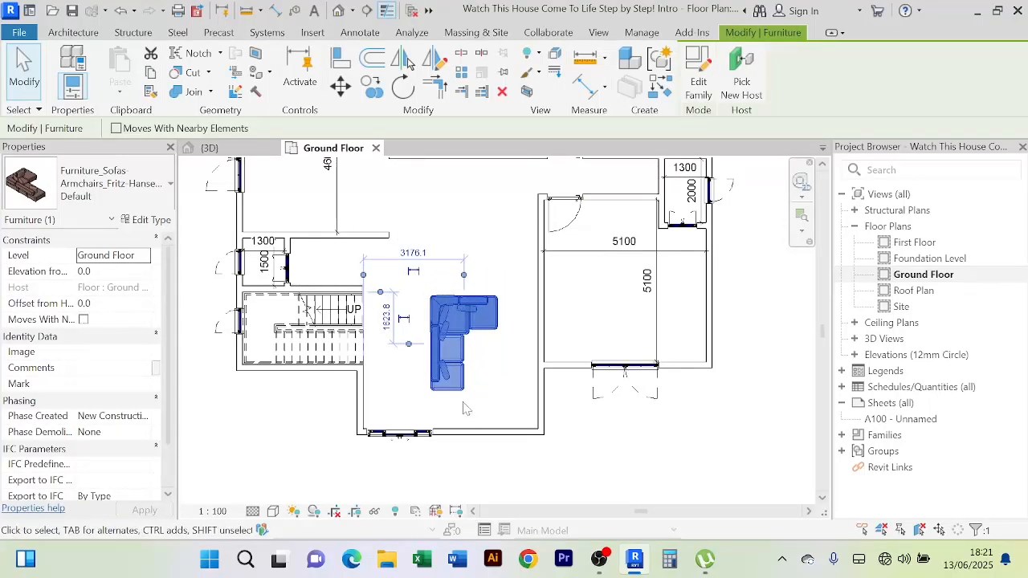
key(Down)
key(Down)
click(481, 238)
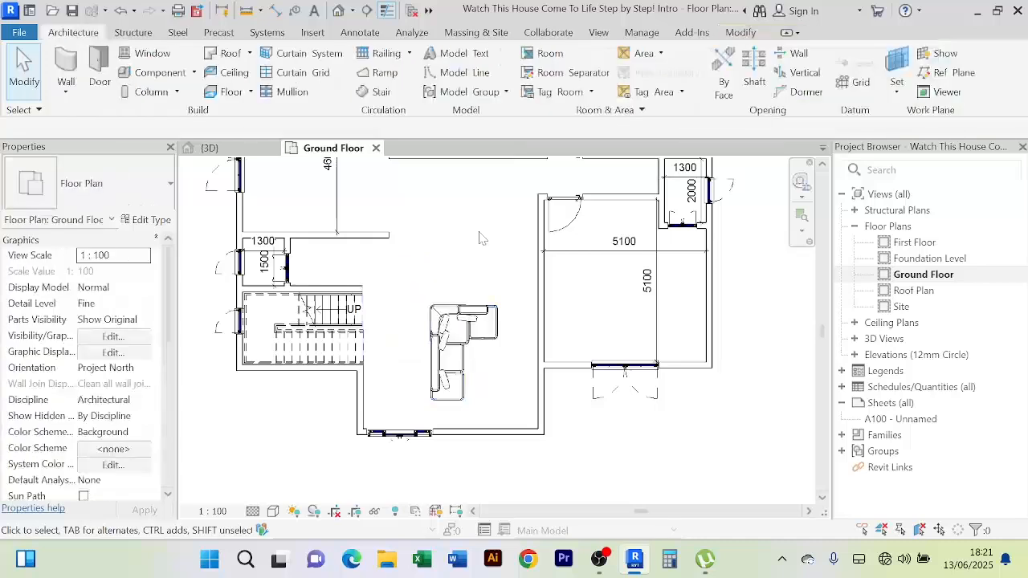
Turn the sofa to lie horizontally and nudge it right and down toward the wall
scroll(485, 263, up, 1)
middle_drag(492, 268, 472, 238)
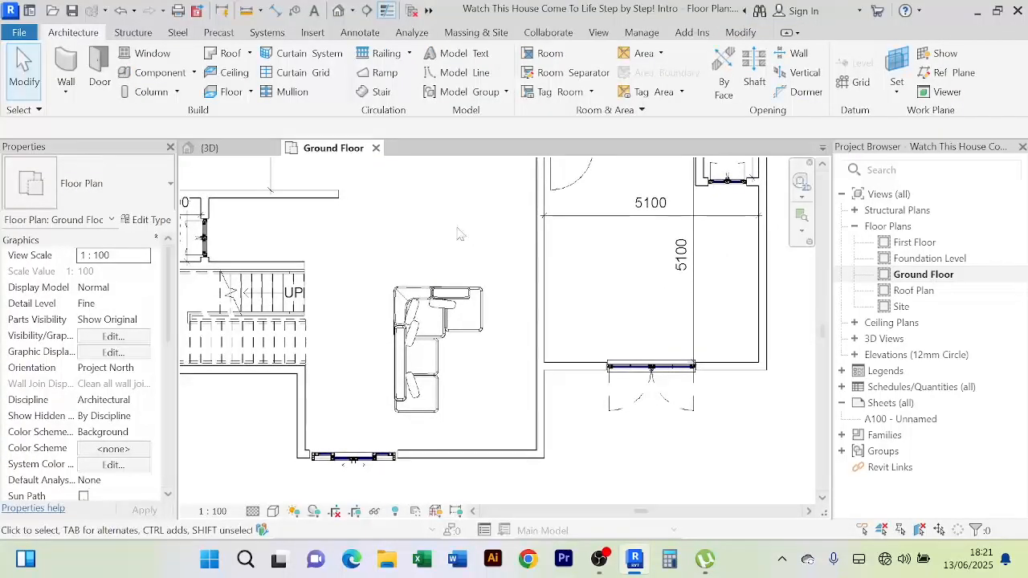
scroll(462, 241, down, 2)
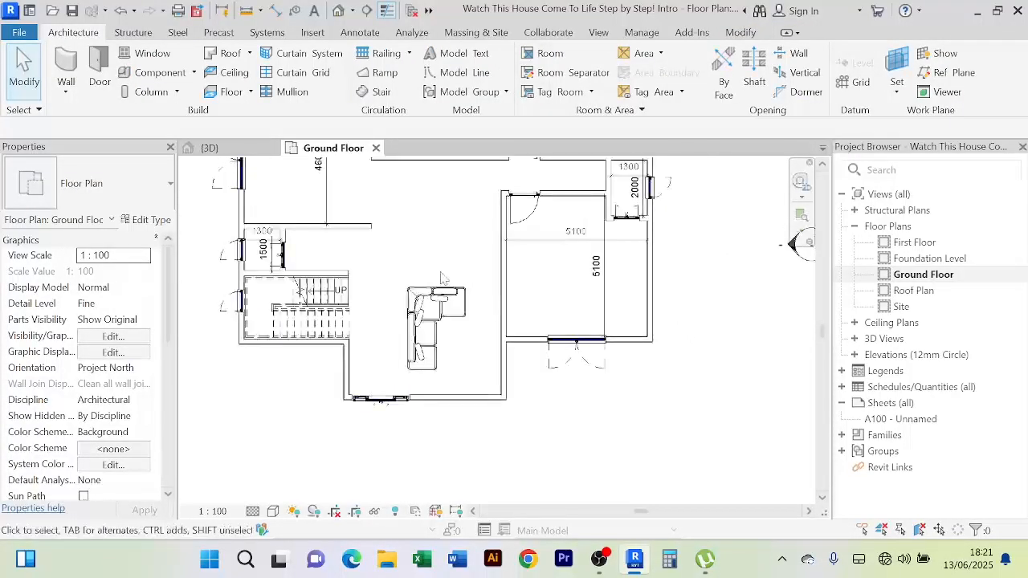
click(429, 309)
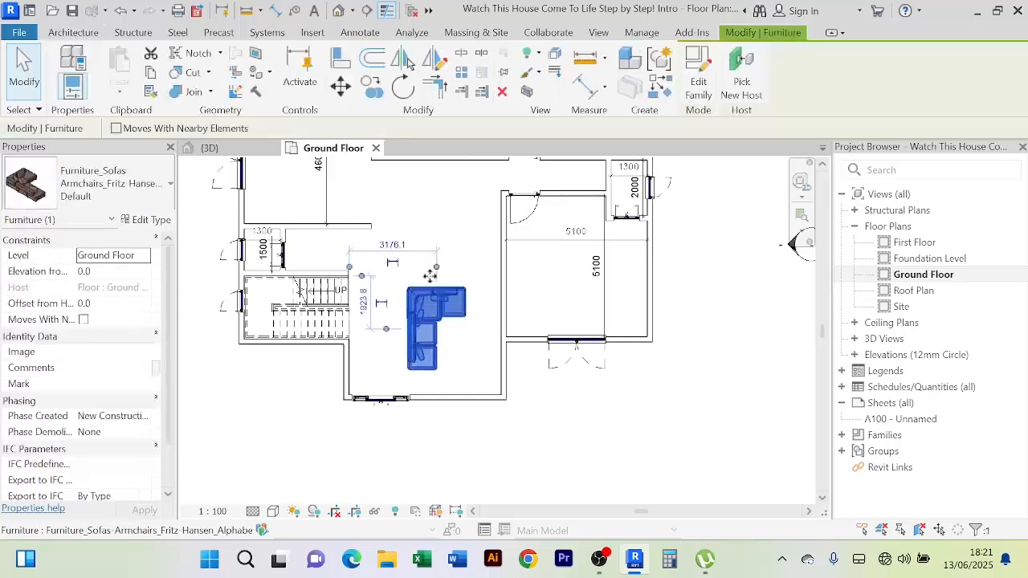
key(space)
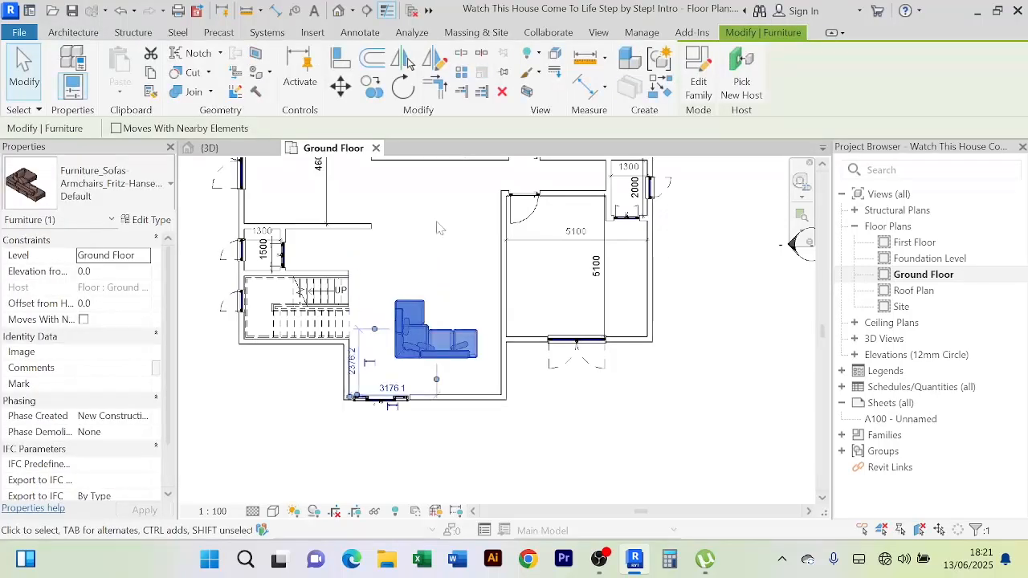
key(Right)
key(Right)
key(Right)
key(Down)
key(Down)
key(Down)
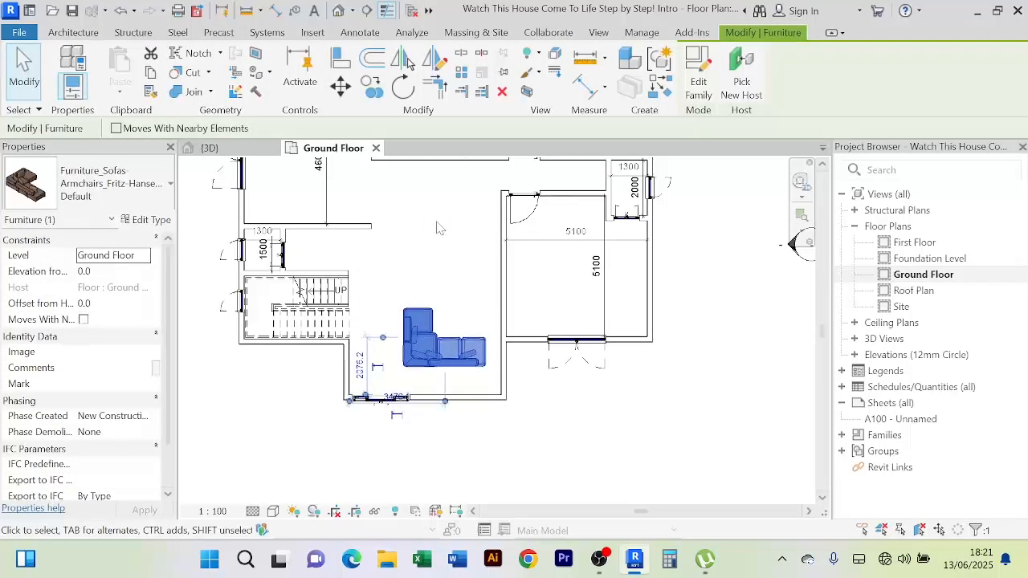
key(Down)
click(459, 239)
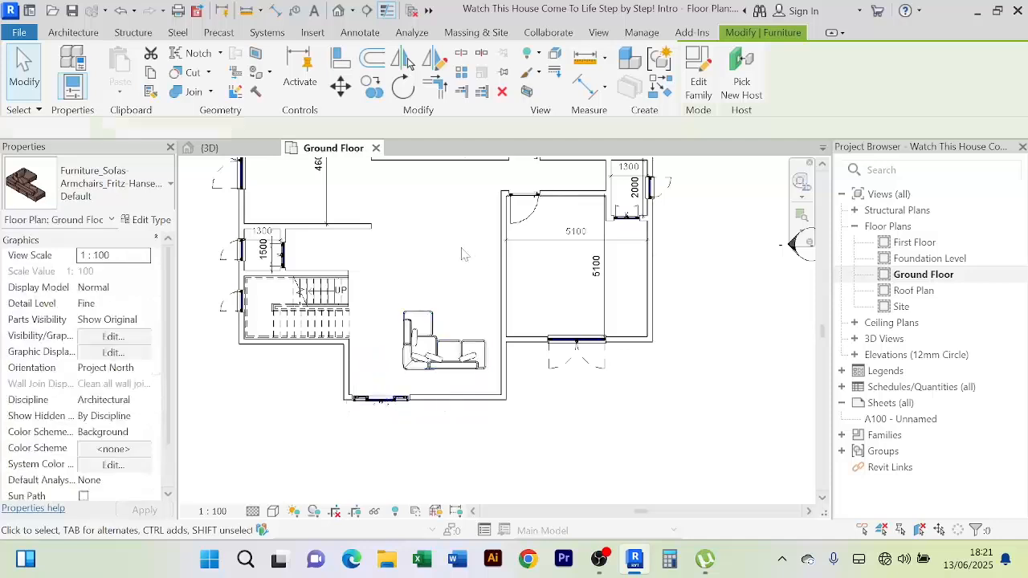
Review the sofa's final position in the lower central hall, reselecting it to check placement
scroll(419, 270, up, 2)
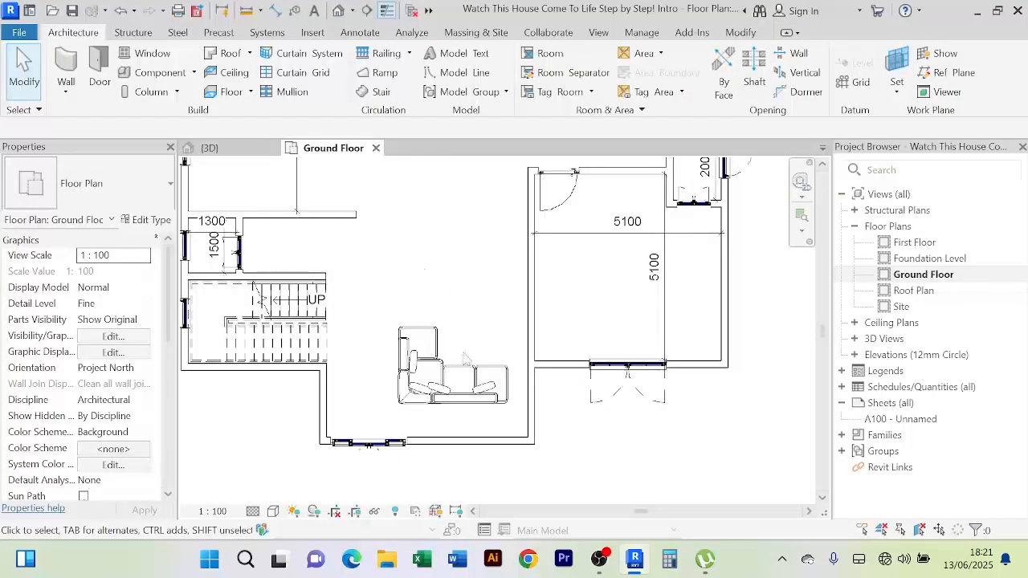
click(465, 359)
scroll(452, 286, down, 2)
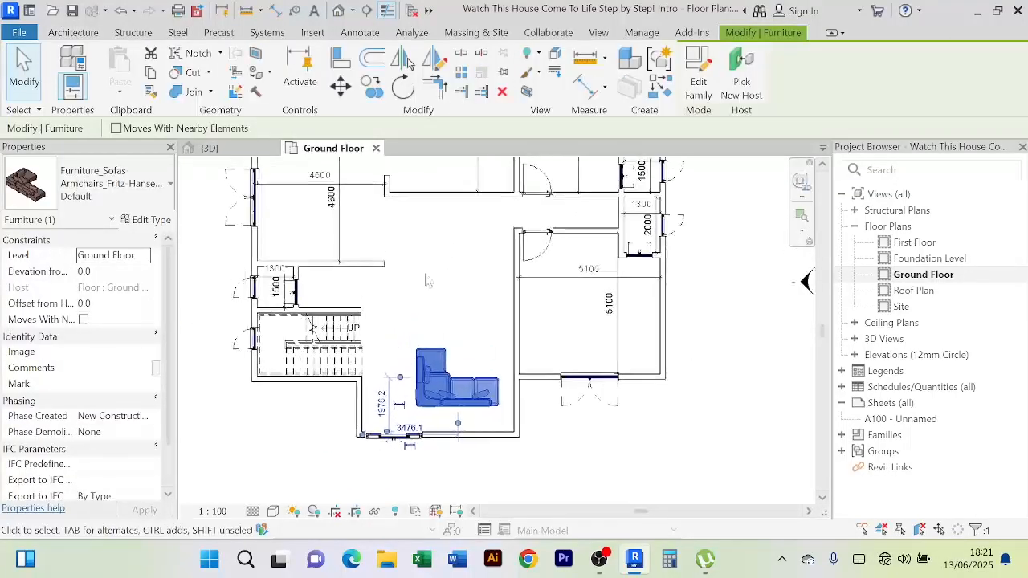
scroll(408, 273, up, 1)
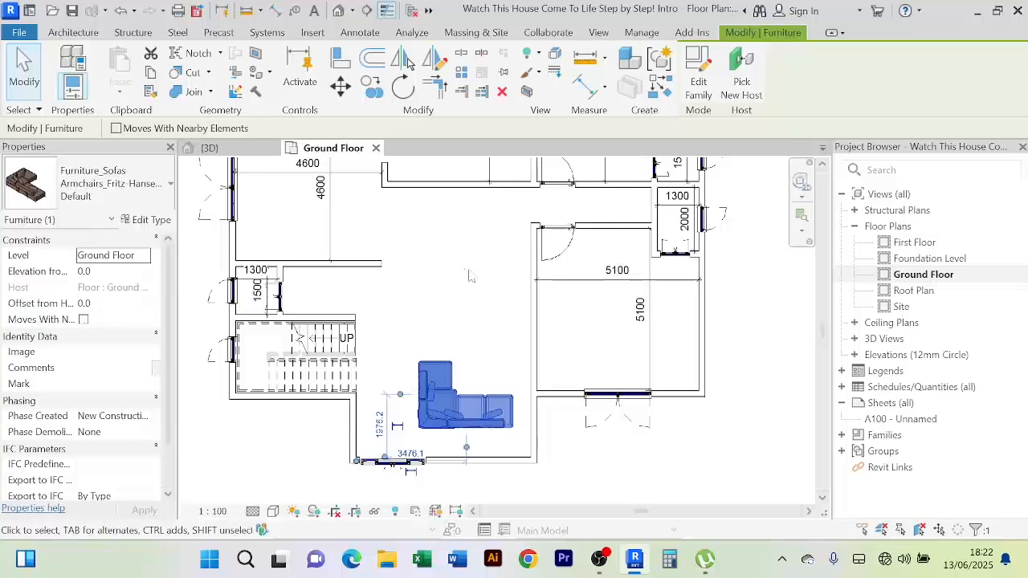
scroll(470, 271, up, 1)
scroll(478, 297, down, 1)
middle_drag(478, 297, 489, 242)
scroll(489, 242, down, 1)
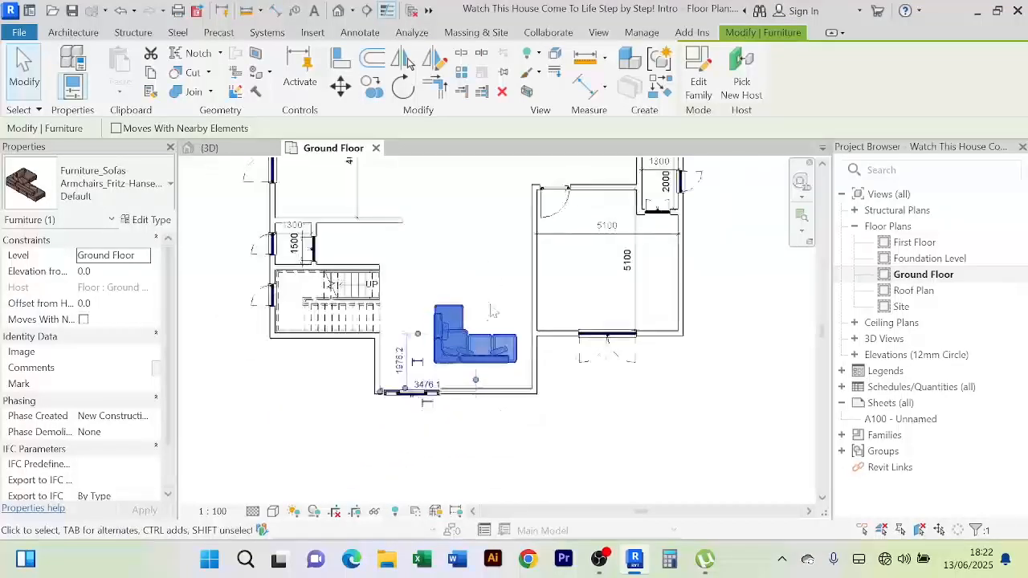
click(493, 312)
scroll(487, 298, up, 2)
scroll(490, 305, down, 1)
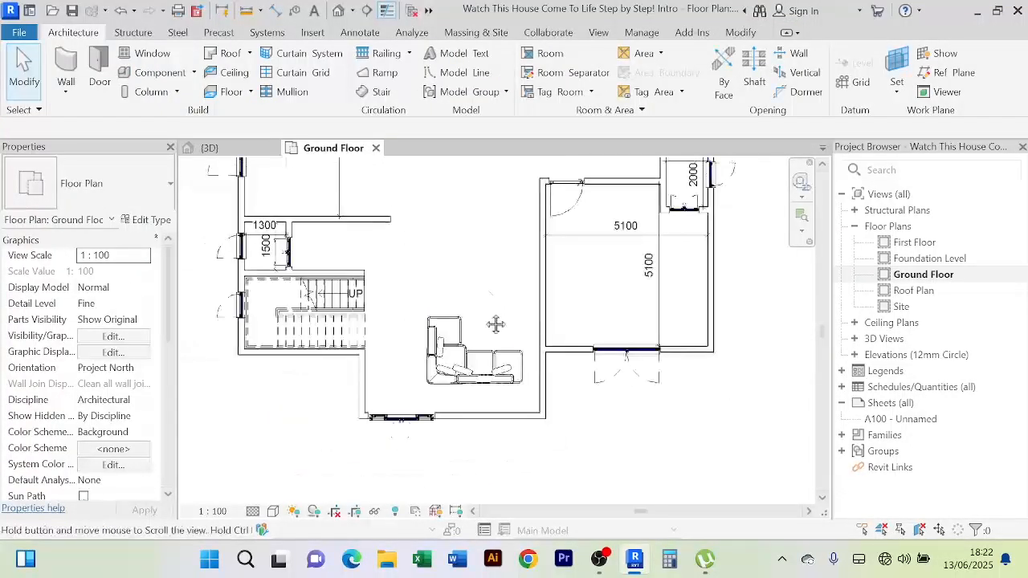
middle_drag(496, 324, 492, 352)
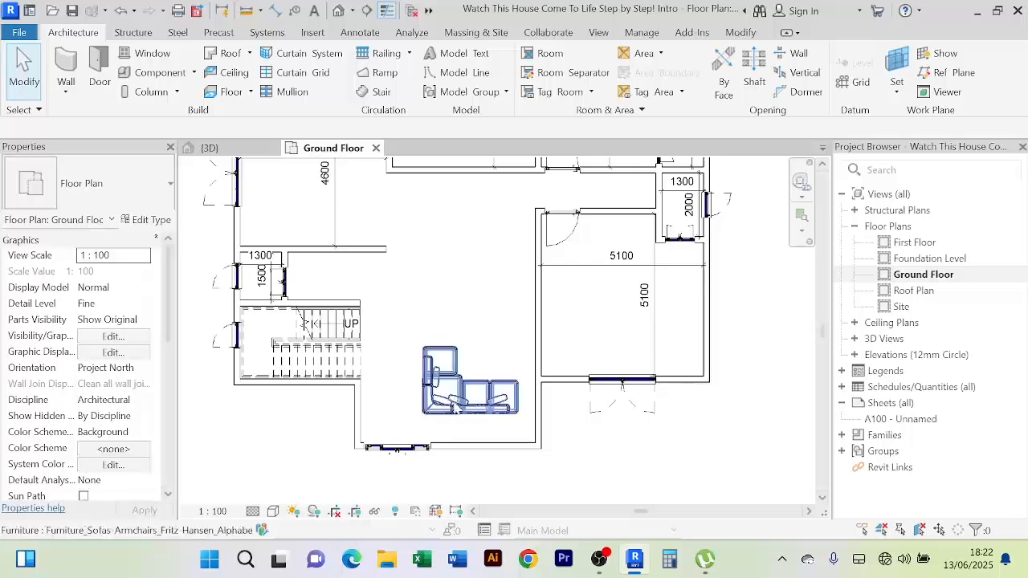
click(450, 386)
click(473, 327)
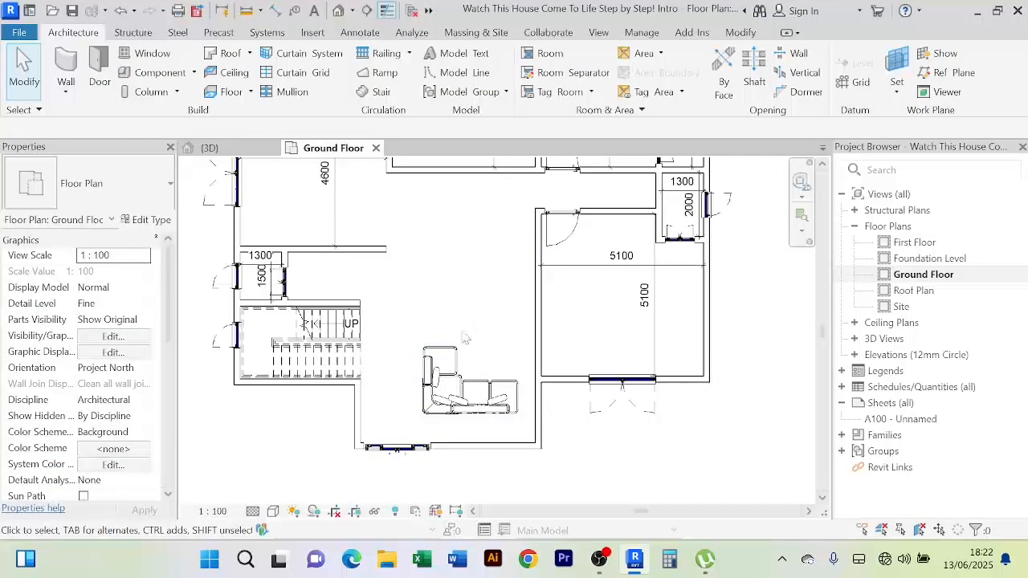
scroll(464, 338, up, 2)
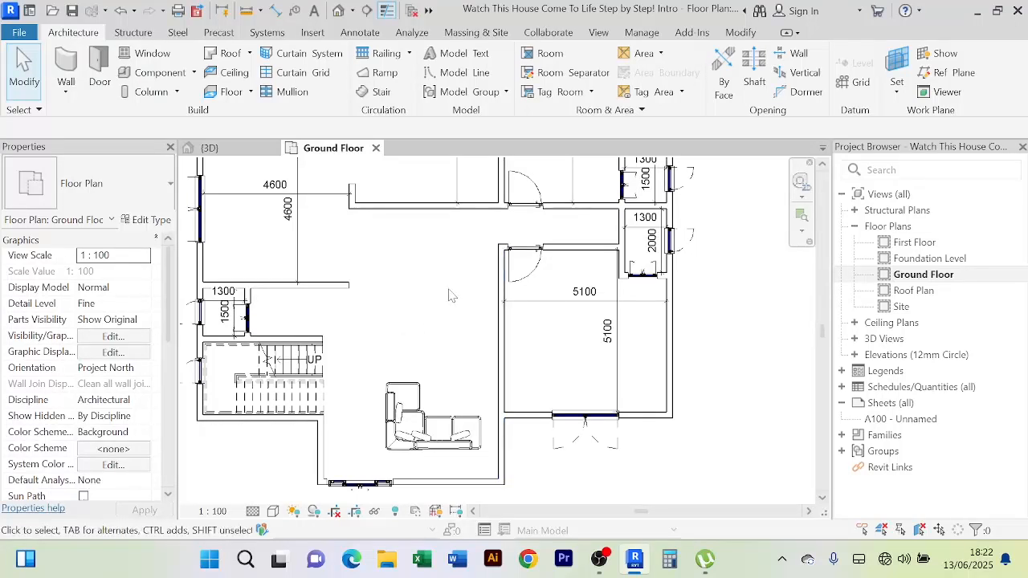
Draw a new Main Wall 200mm segment continuing the partition with Create Similar
click(348, 286)
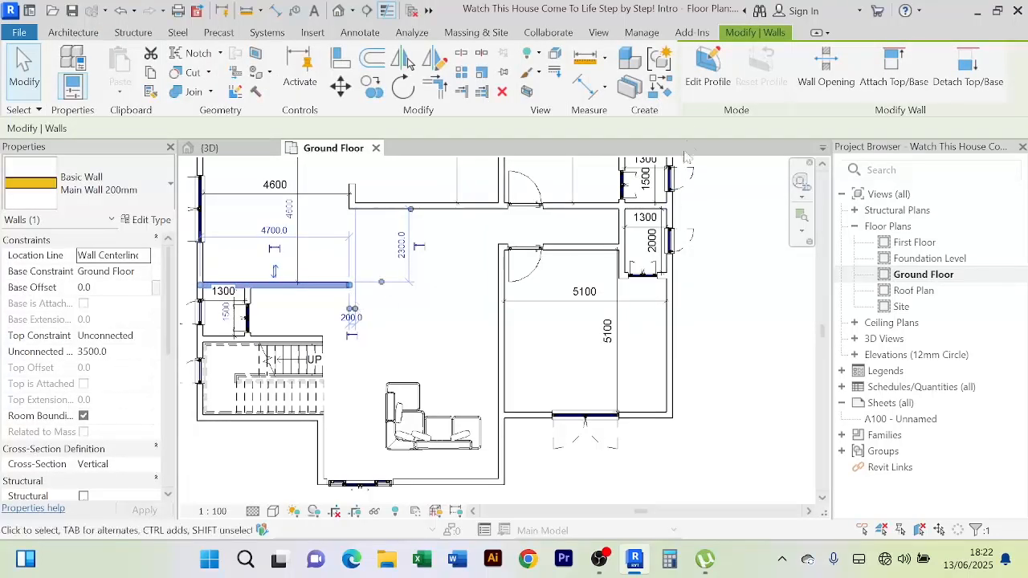
click(662, 90)
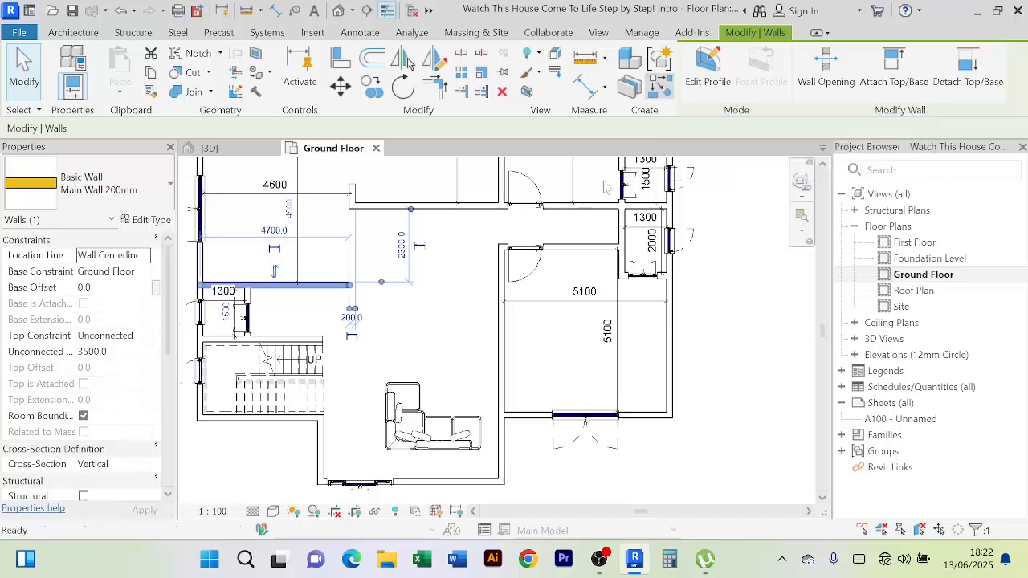
click(500, 285)
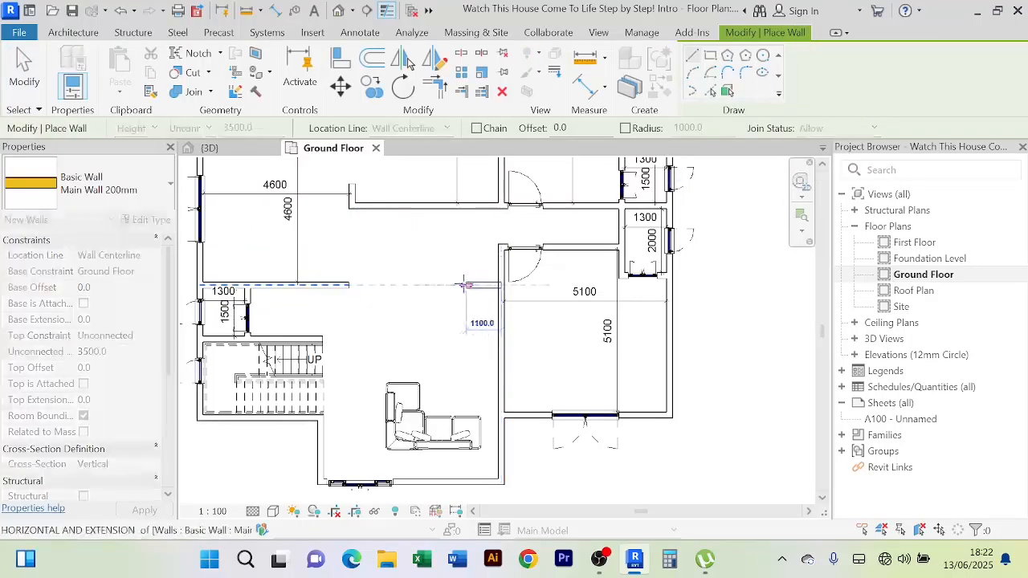
click(415, 285)
right_click(454, 245)
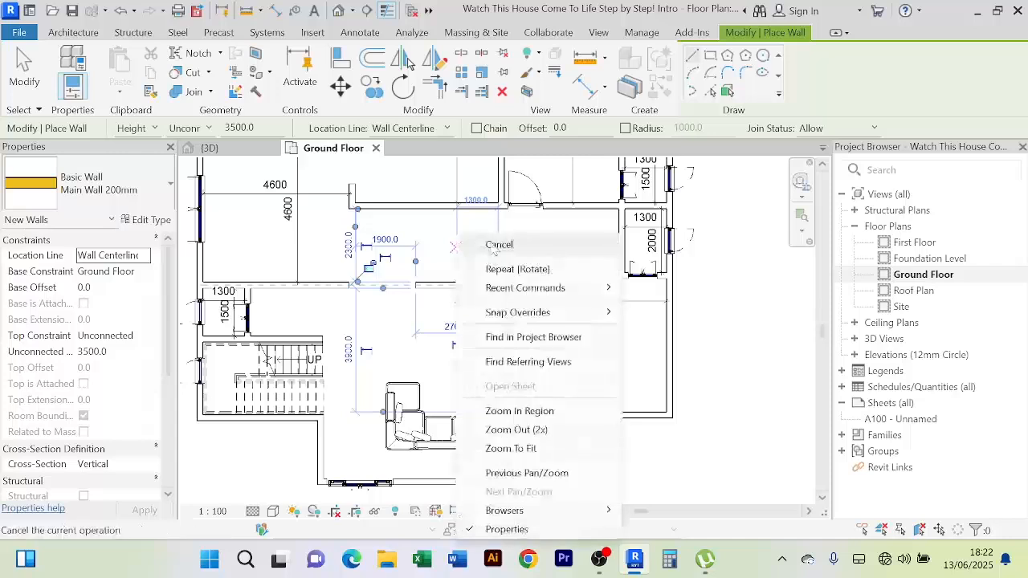
click(496, 245)
right_click(455, 240)
click(497, 245)
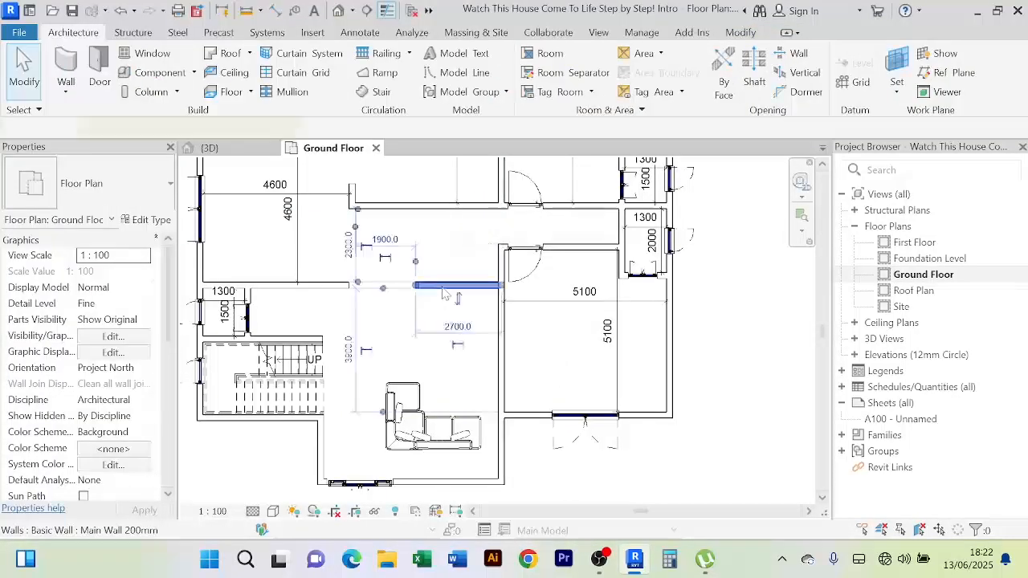
Change the new wall's temporary dimension from 1900 to 1300
click(442, 291)
scroll(394, 241, up, 2)
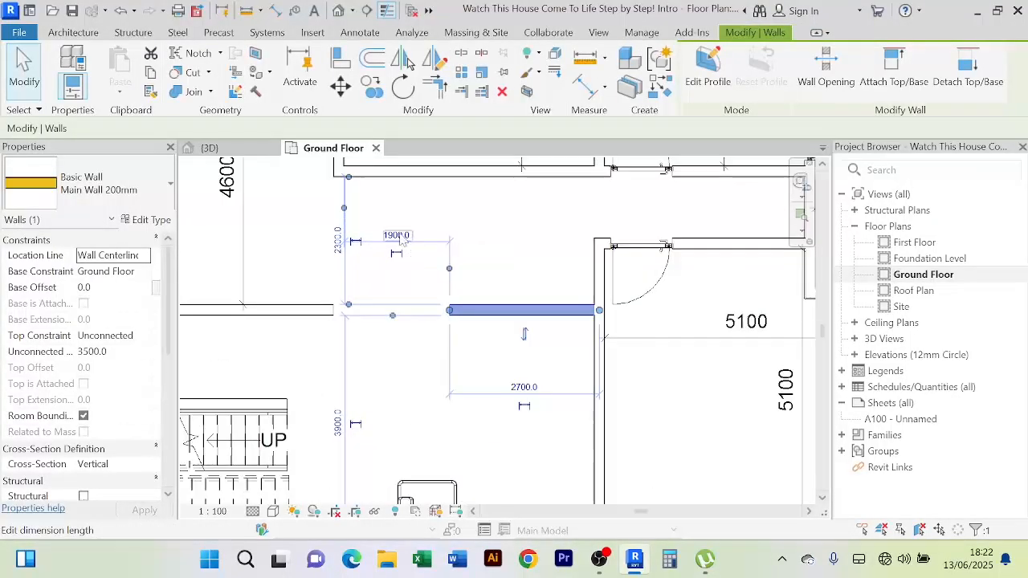
click(399, 235)
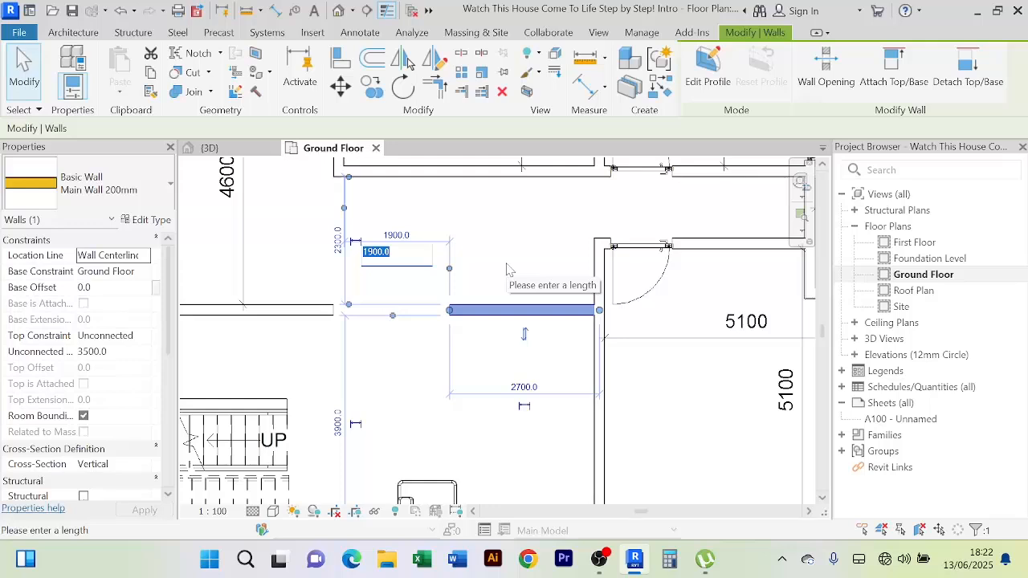
text(13)
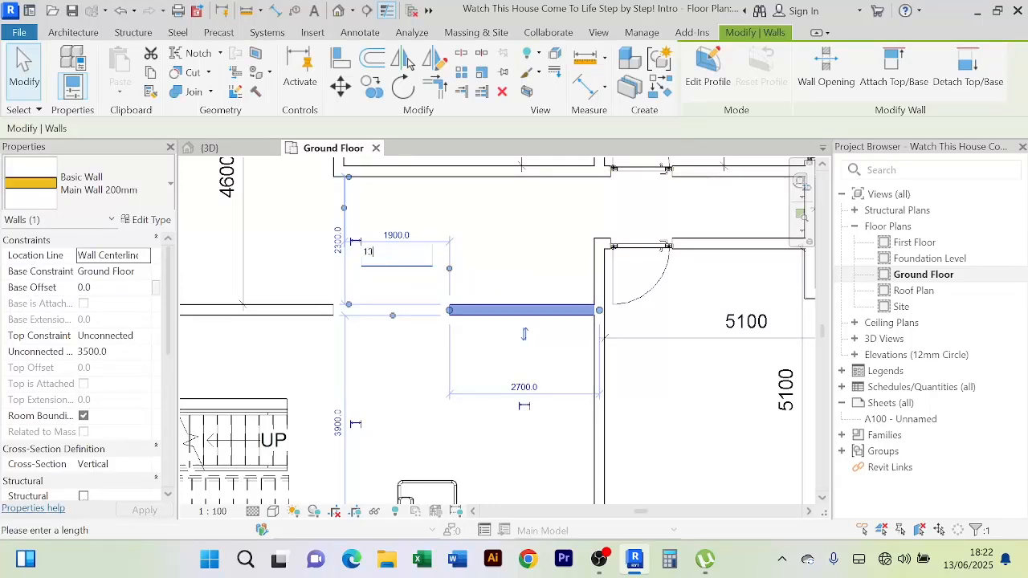
text(00)
key(Return)
key(Escape)
scroll(490, 273, down, 3)
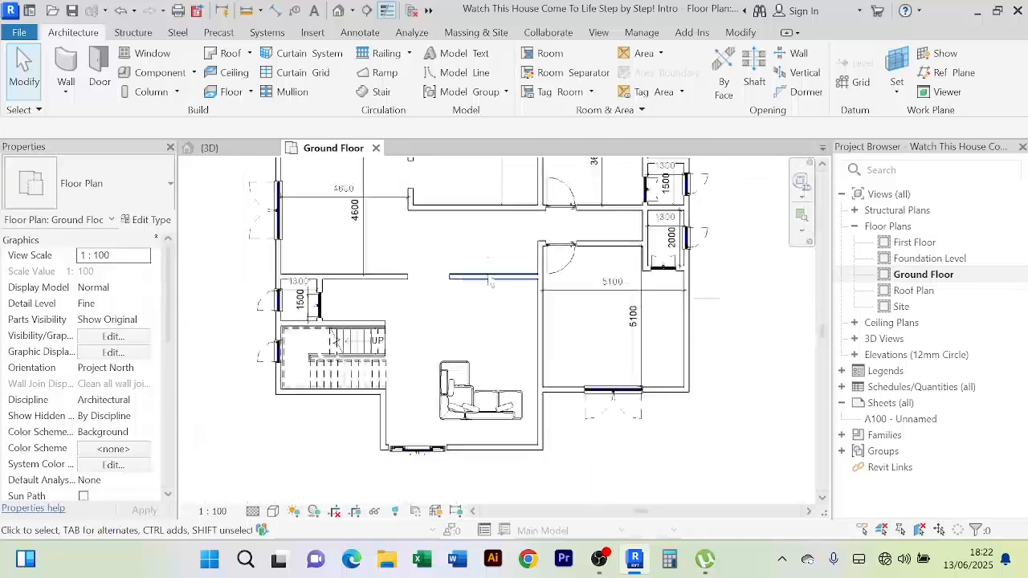
scroll(507, 314, down, 2)
middle_drag(505, 315, 496, 307)
scroll(493, 301, up, 4)
scroll(487, 300, down, 3)
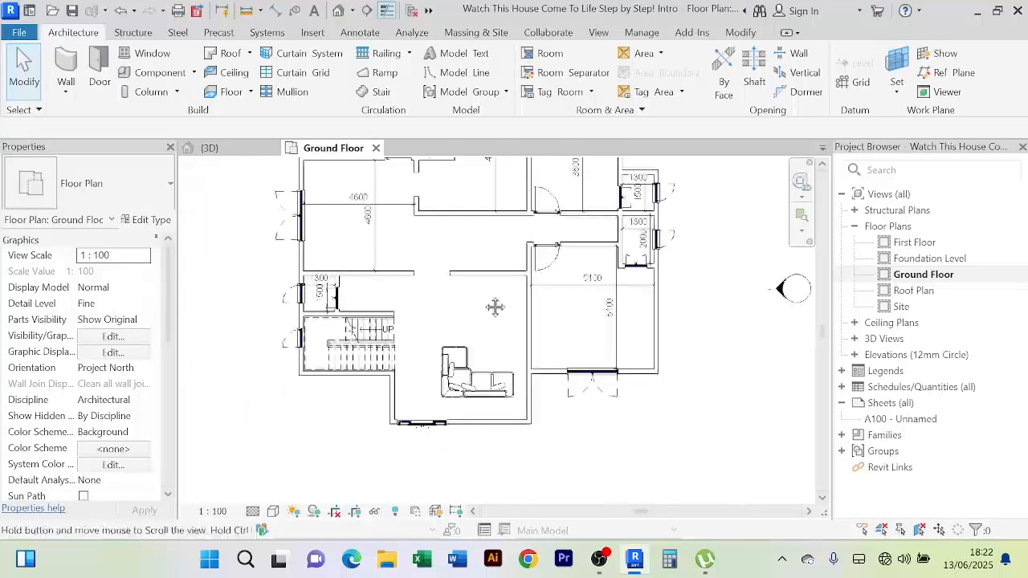
scroll(486, 297, up, 3)
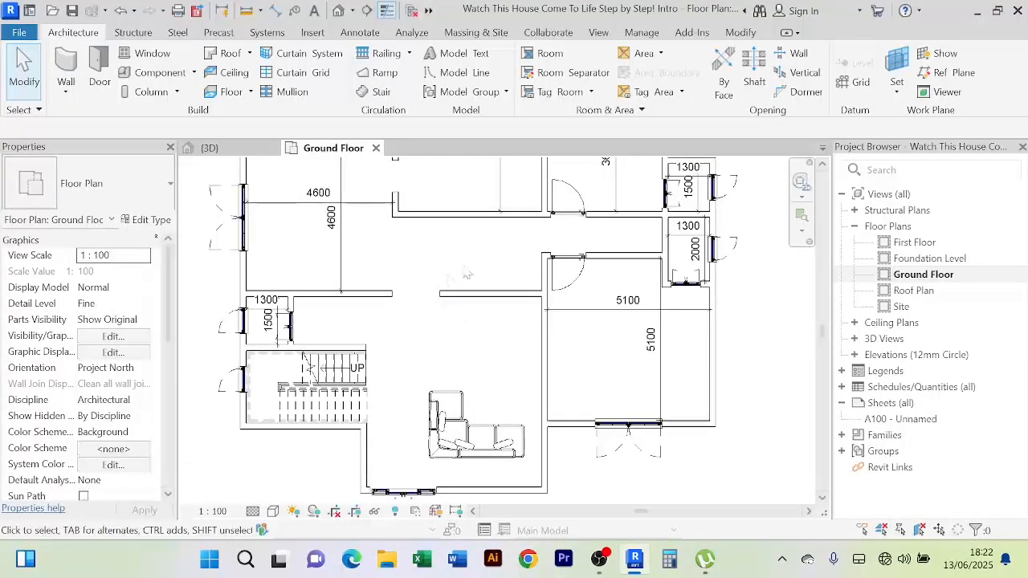
middle_drag(467, 275, 463, 298)
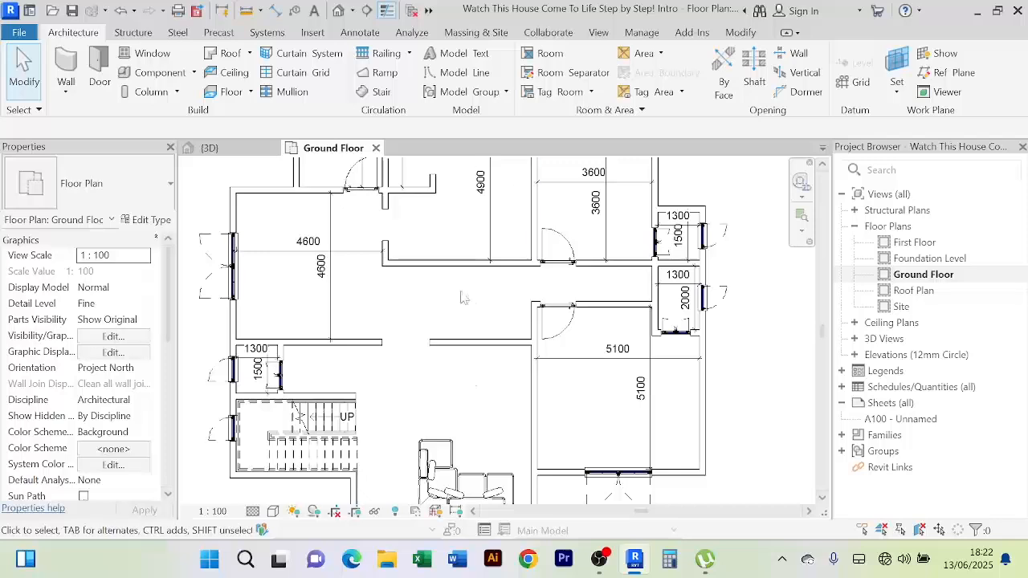
scroll(494, 317, down, 2)
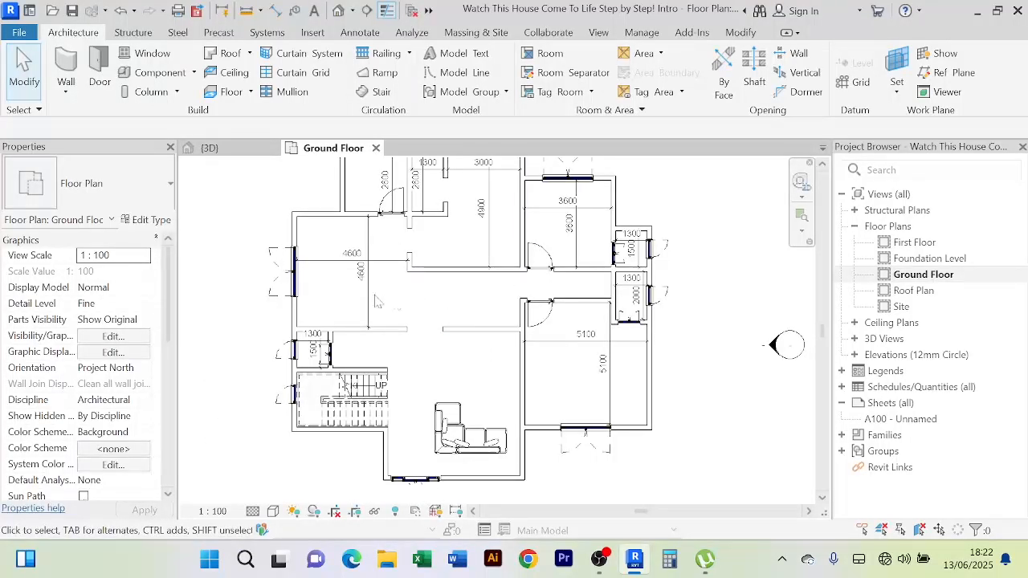
middle_drag(487, 305, 470, 269)
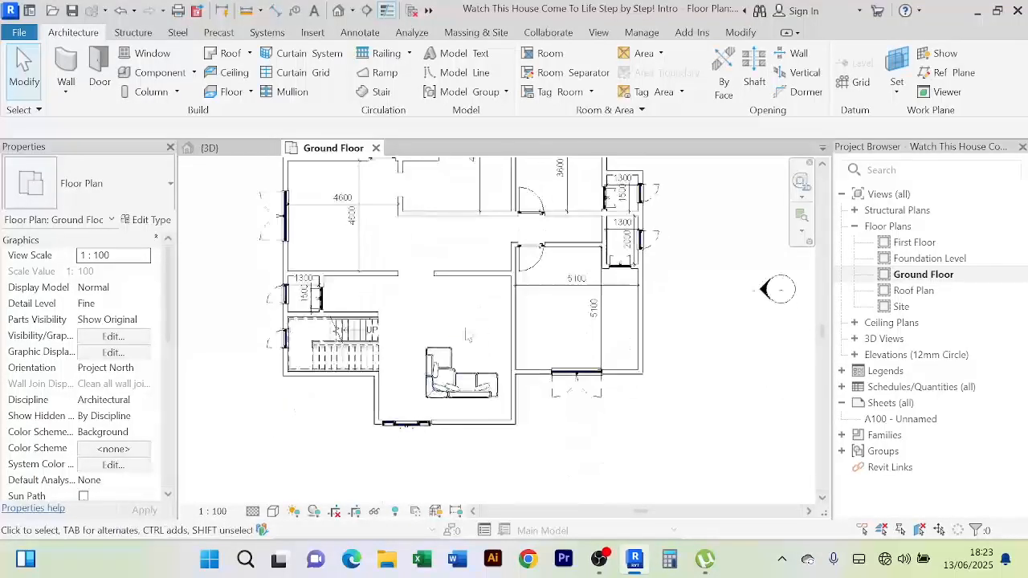
scroll(471, 312, up, 2)
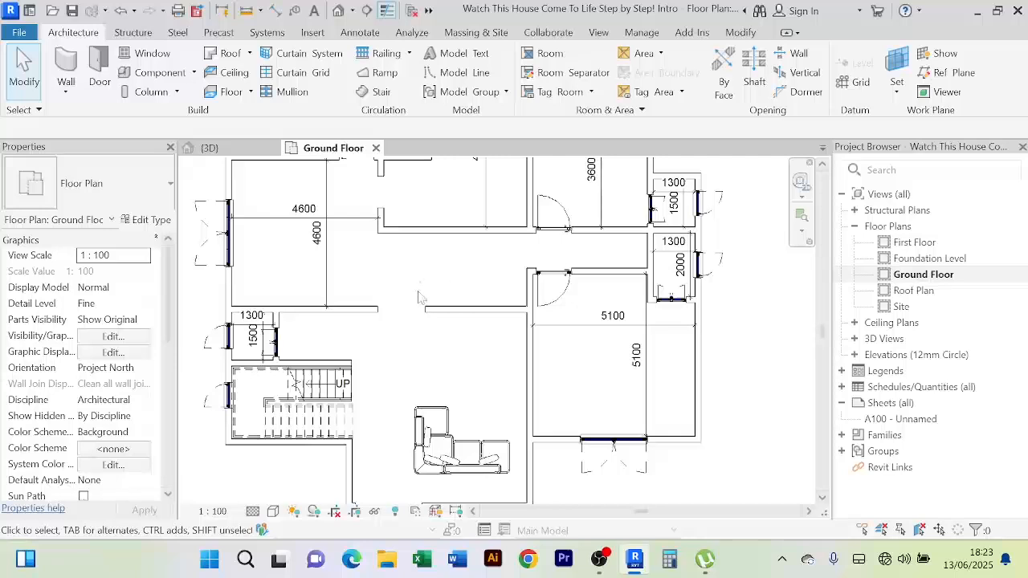
scroll(464, 369, down, 3)
scroll(481, 368, up, 3)
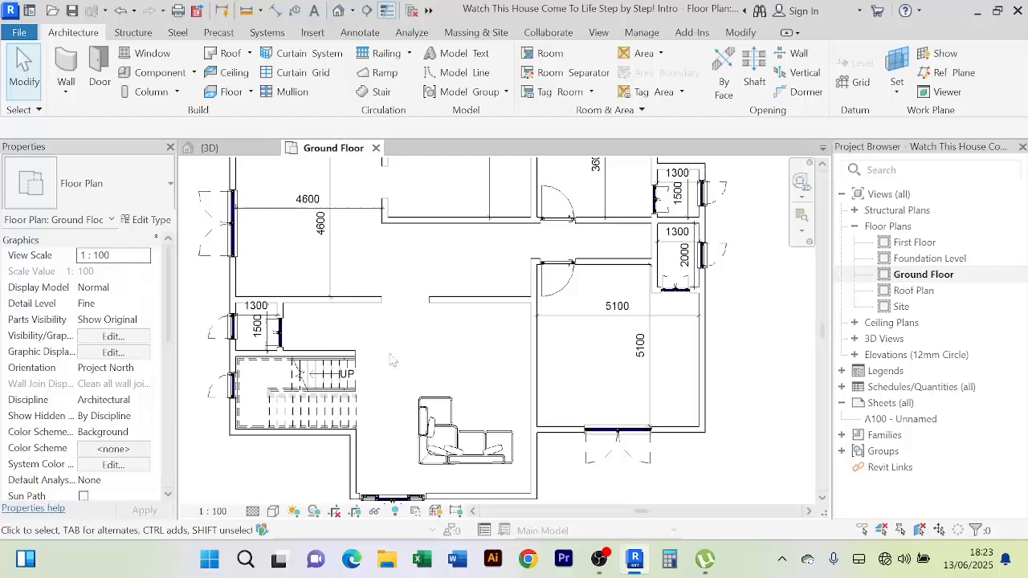
scroll(391, 360, down, 3)
scroll(384, 353, up, 4)
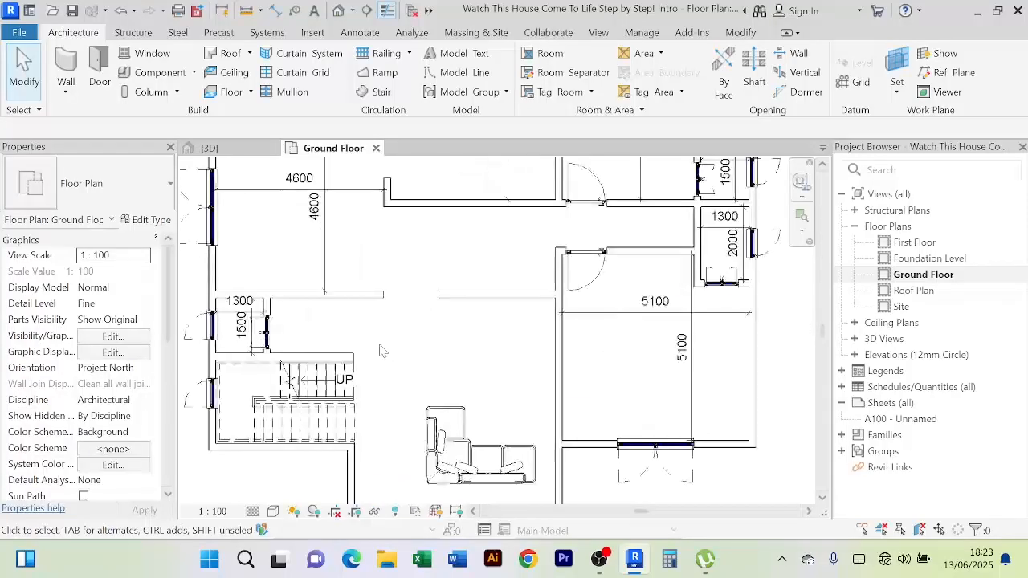
scroll(382, 351, down, 1)
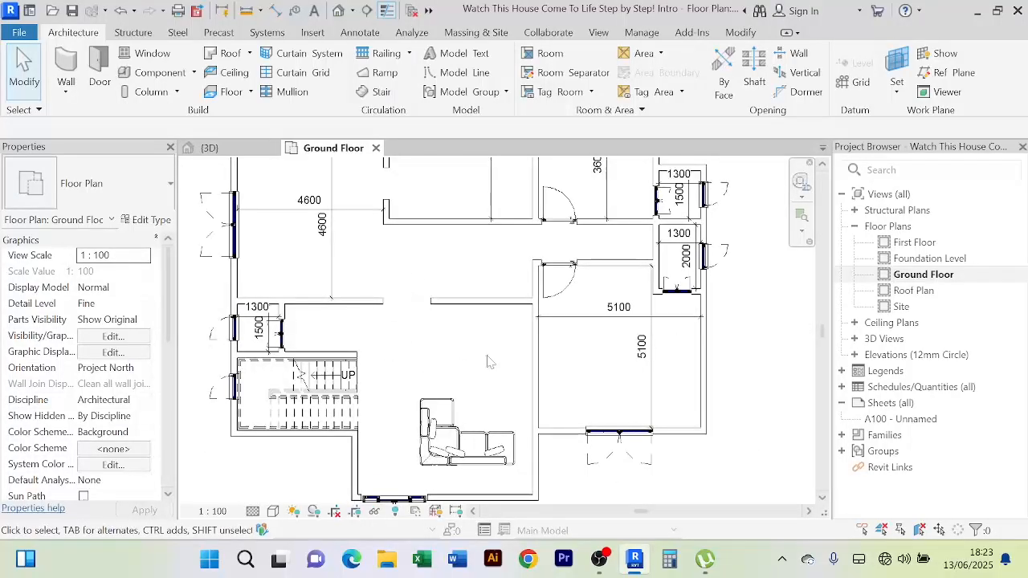
middle_drag(487, 362, 470, 350)
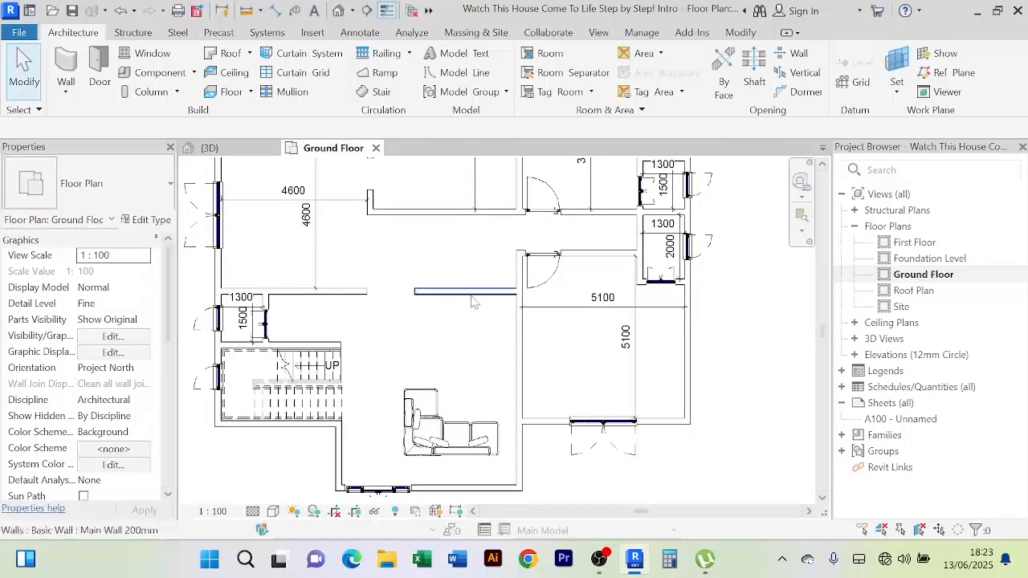
scroll(378, 380, down, 1)
scroll(377, 380, down, 1)
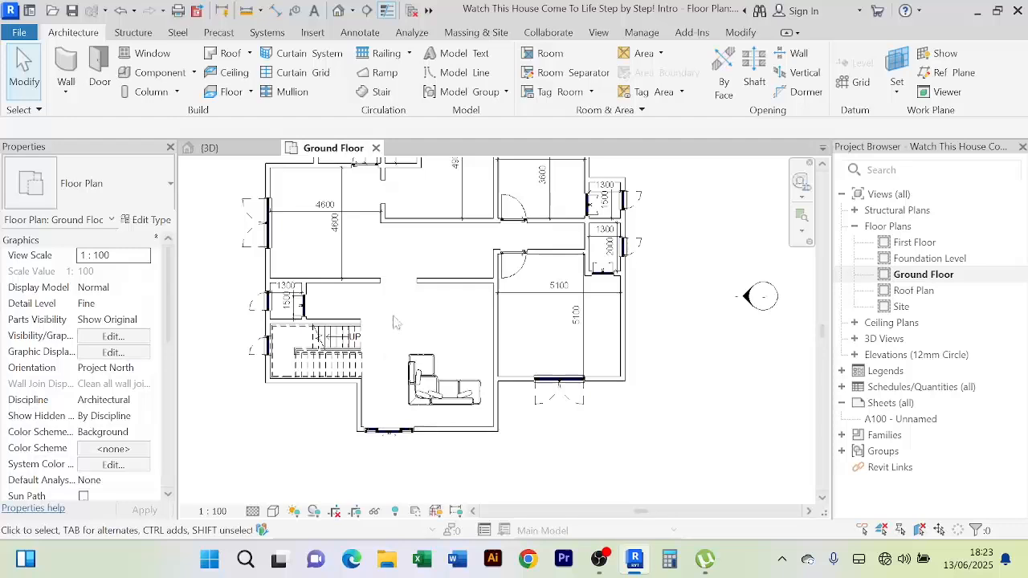
scroll(394, 341, up, 1)
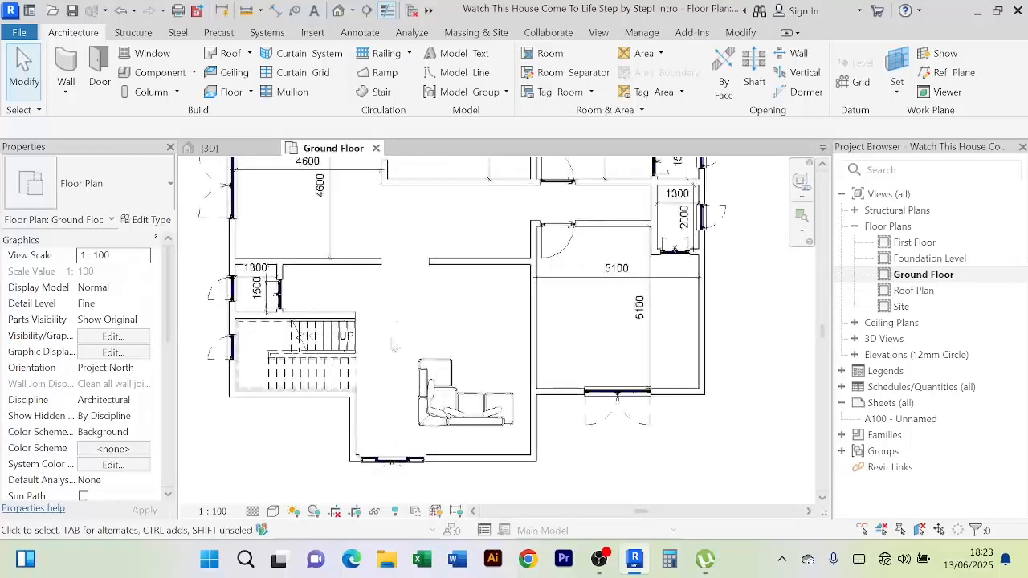
middle_drag(407, 252, 417, 349)
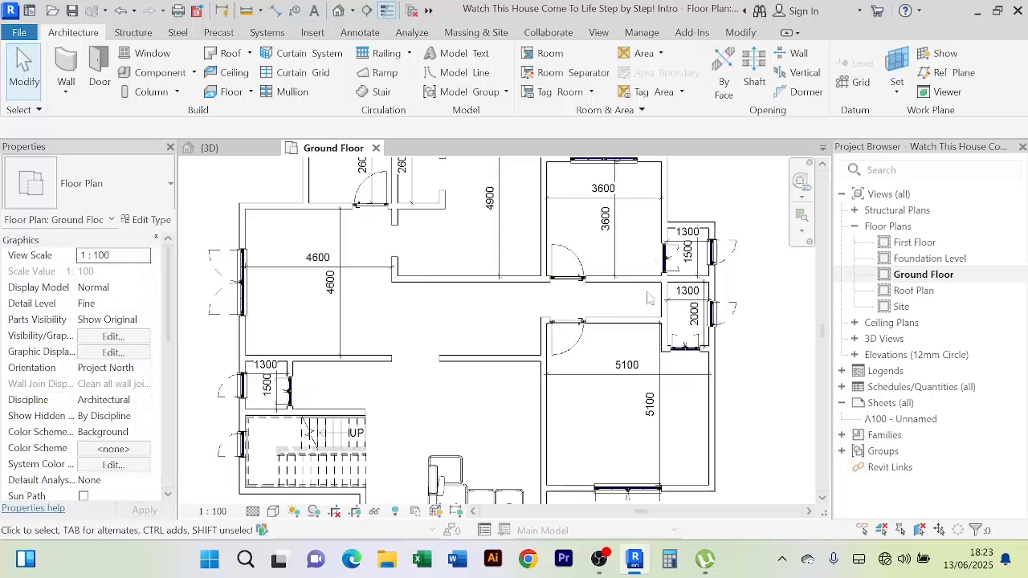
scroll(650, 299, down, 1)
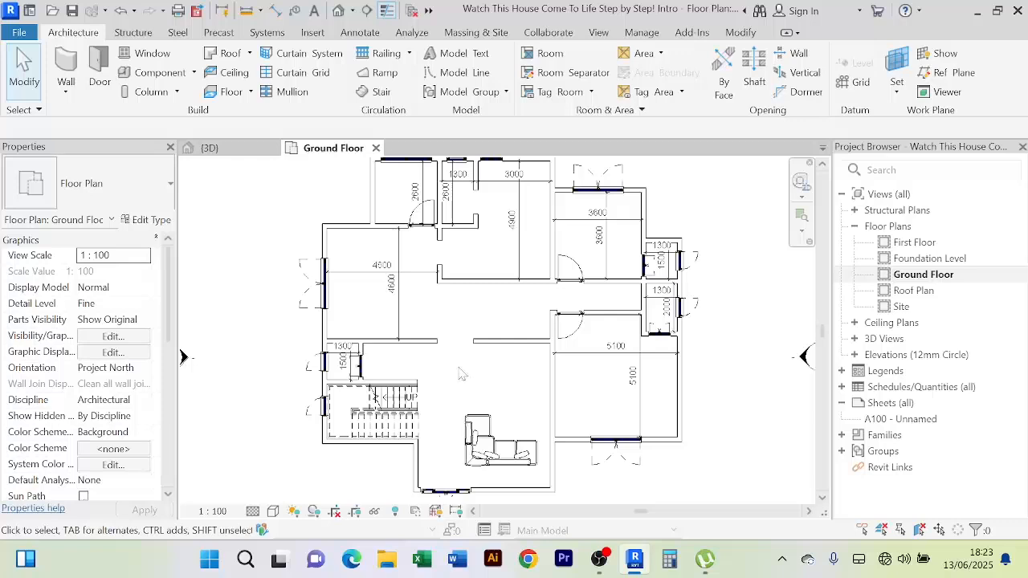
scroll(461, 374, down, 1)
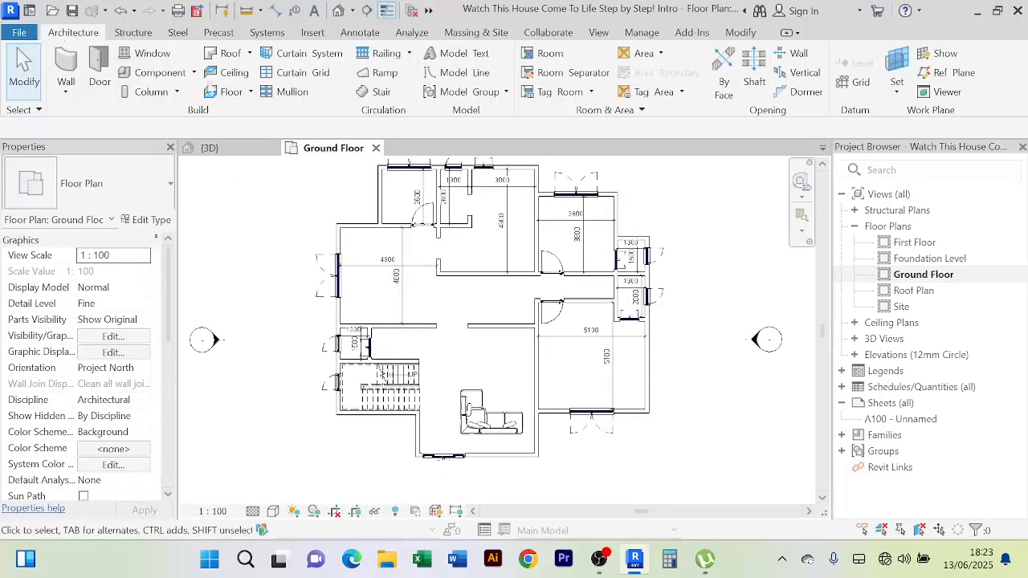
Load the Entertainment_Center_7110 family and place it against the living room wall facing the sofa
click(194, 73)
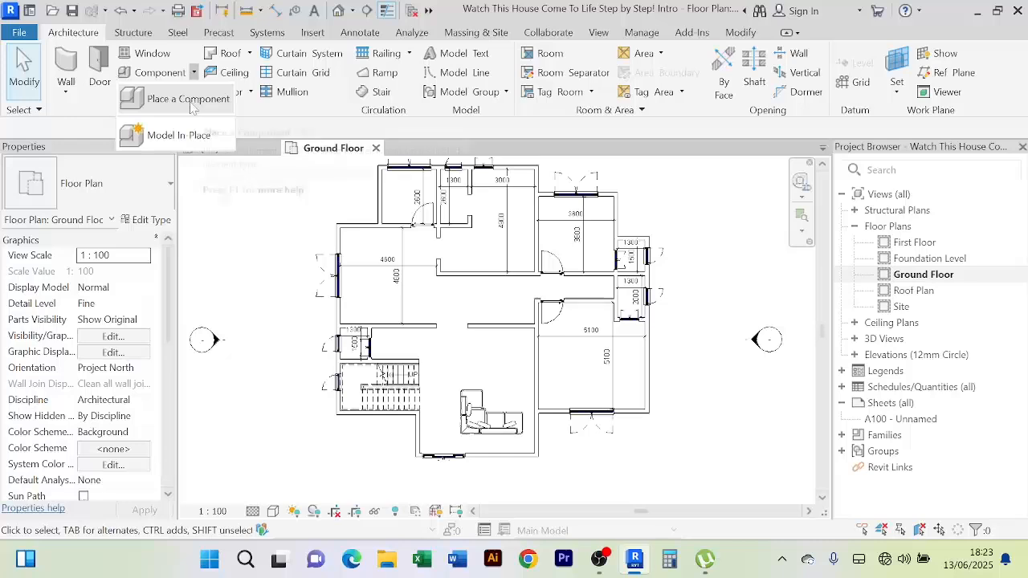
click(188, 100)
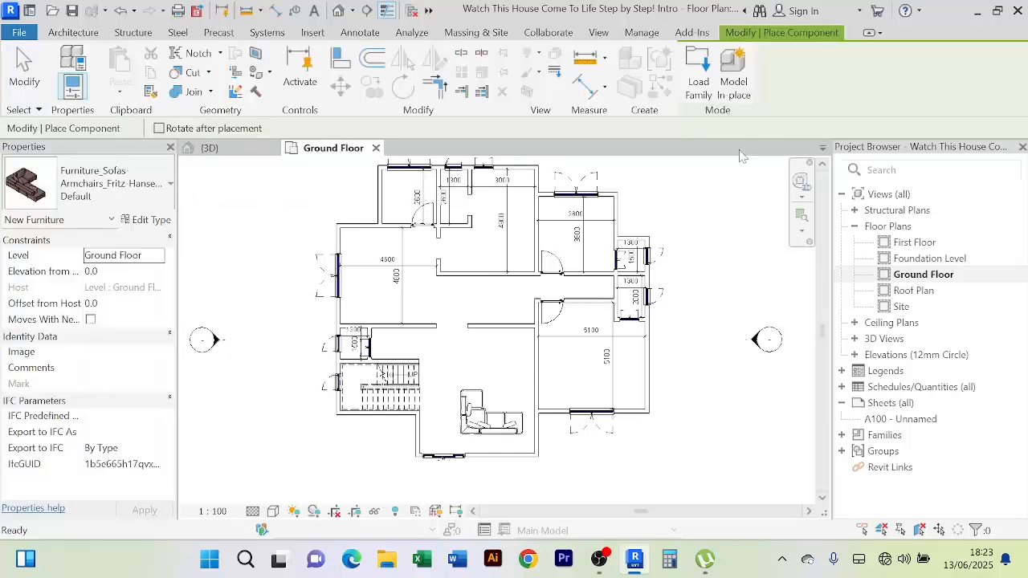
click(699, 86)
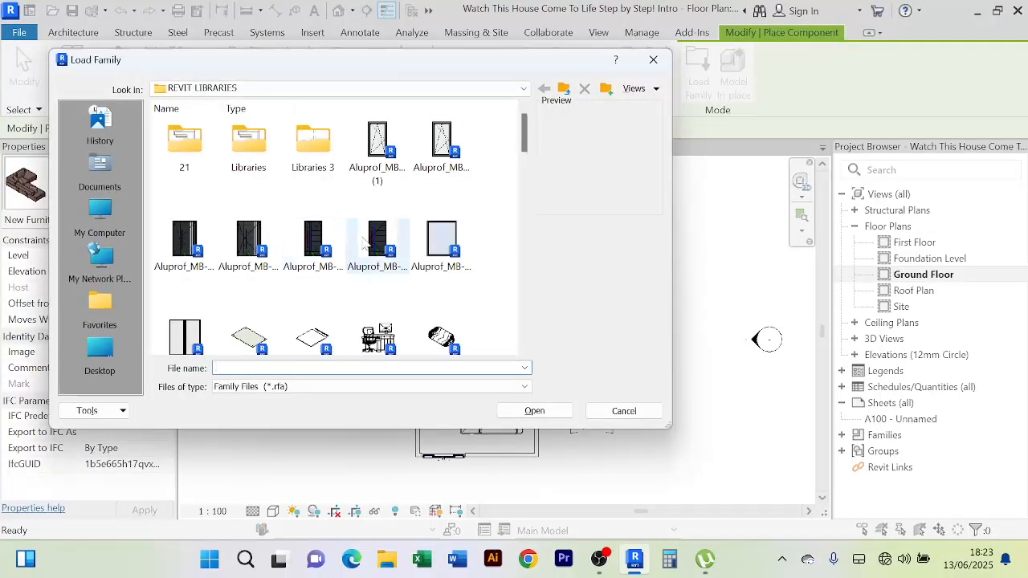
scroll(369, 241, down, 6)
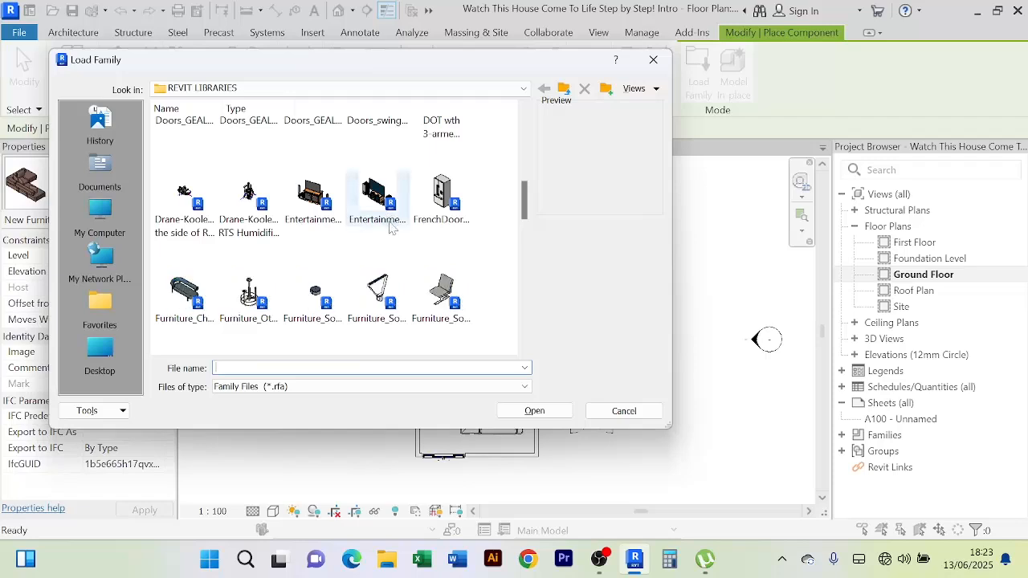
click(319, 213)
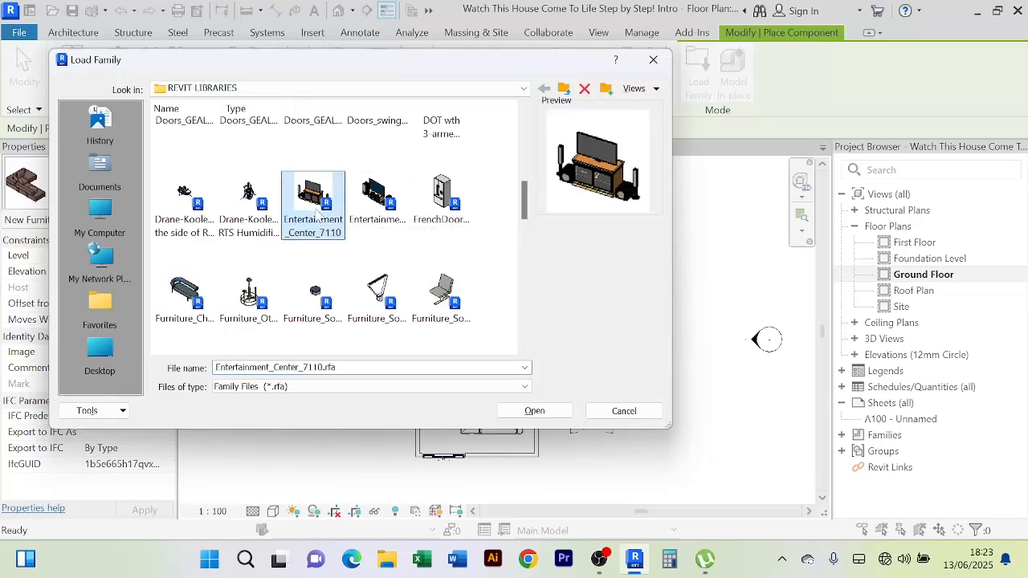
click(535, 412)
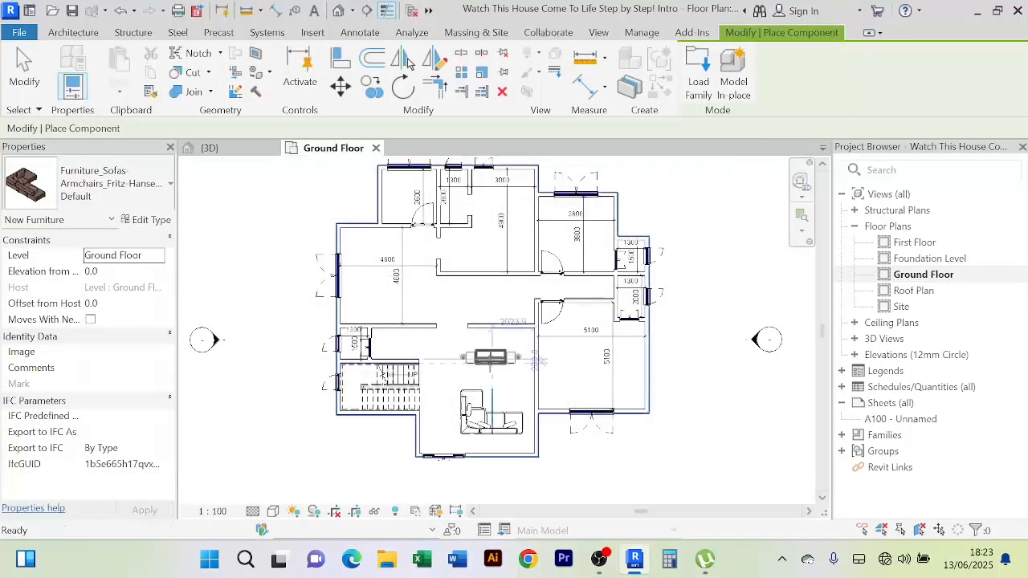
scroll(492, 358, up, 4)
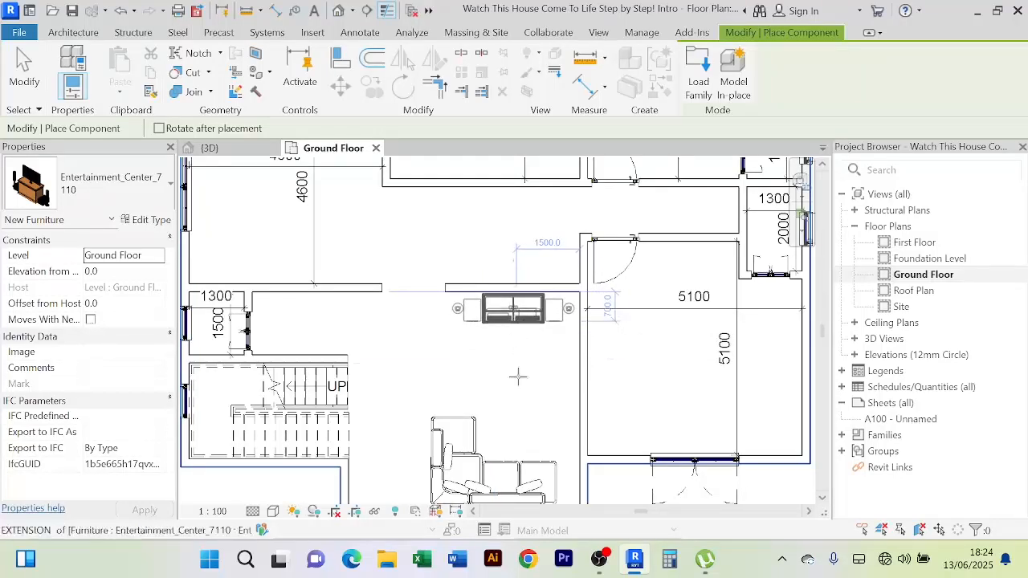
Exit component placement and zoom and pan to review the living area
right_click(466, 256)
click(468, 250)
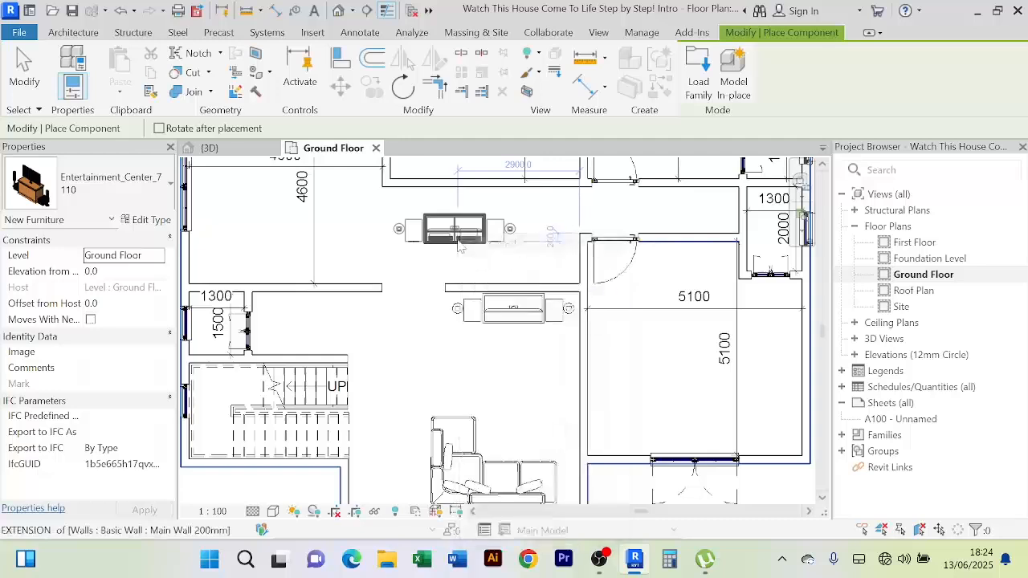
right_click(468, 250)
click(471, 250)
scroll(471, 254, down, 3)
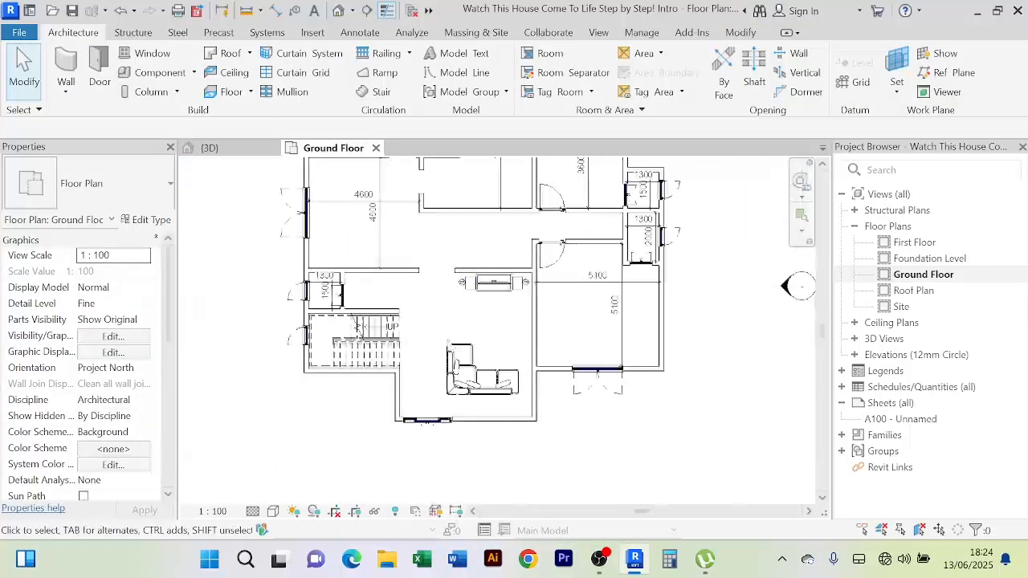
scroll(504, 321, up, 2)
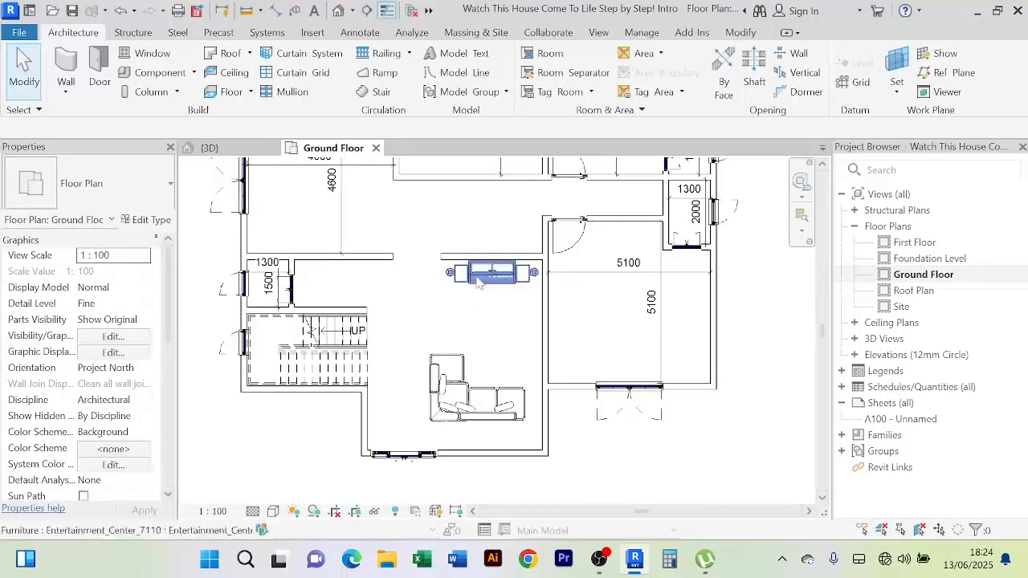
scroll(480, 297, up, 3)
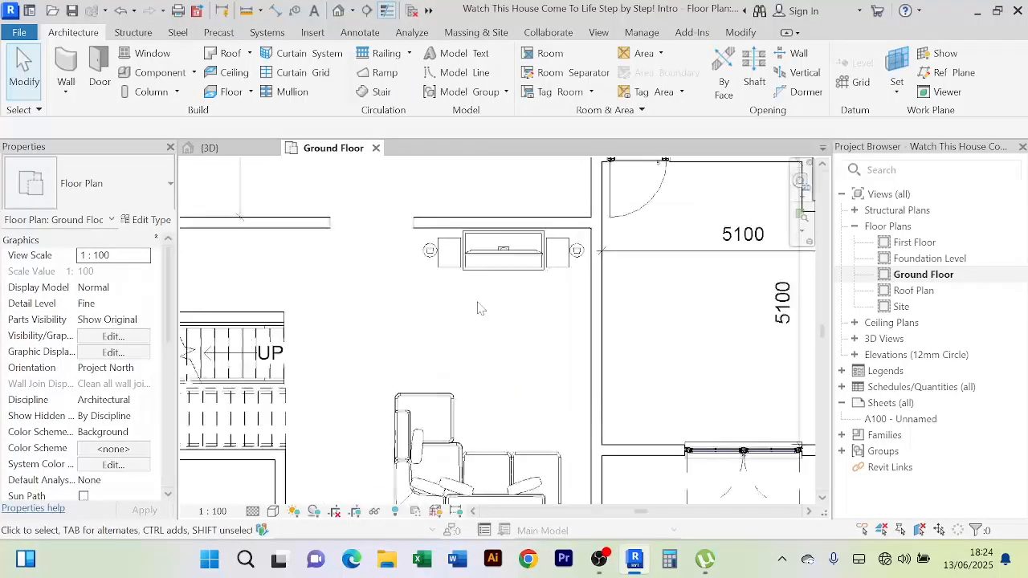
scroll(480, 302, down, 2)
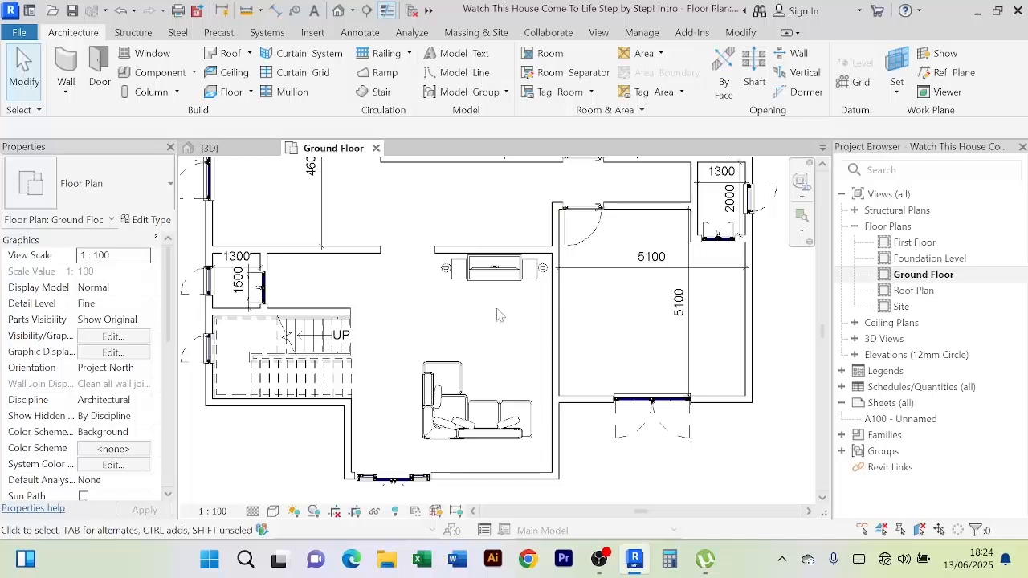
middle_drag(498, 312, 495, 284)
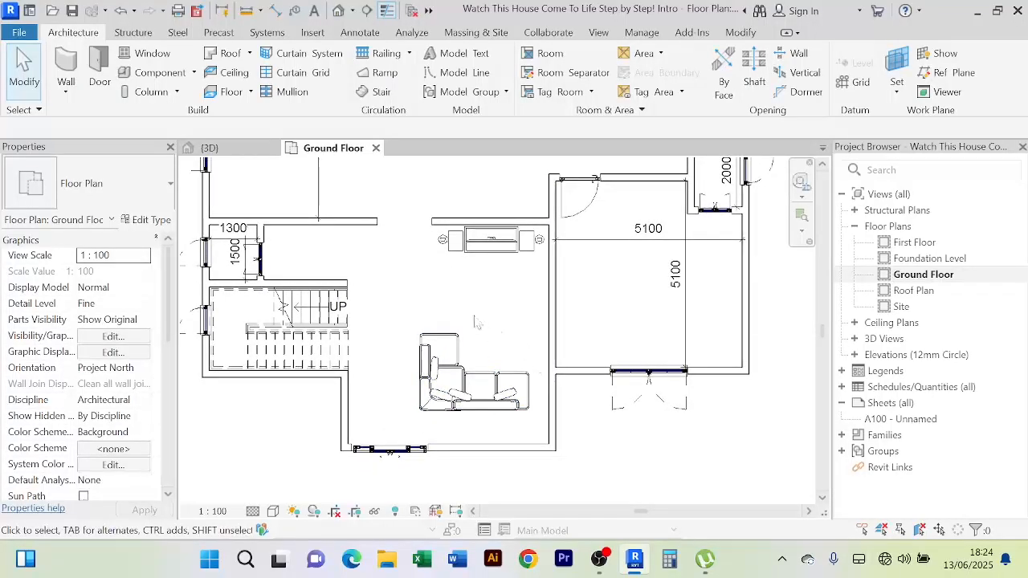
scroll(476, 325, down, 2)
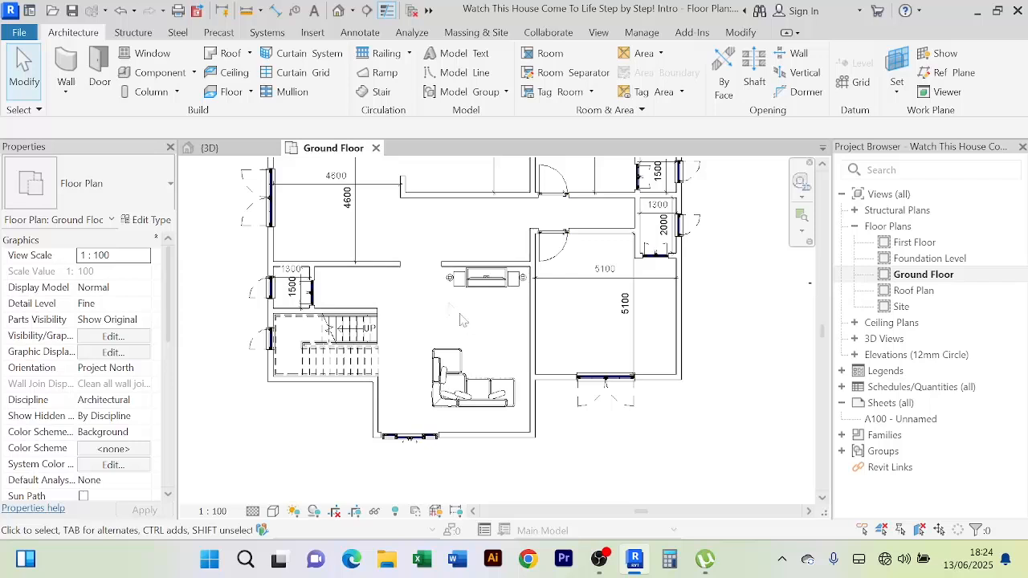
Start Place a Component, open Load Family, and scroll through the REVIT LIBRARIES folder contents
click(194, 73)
click(185, 99)
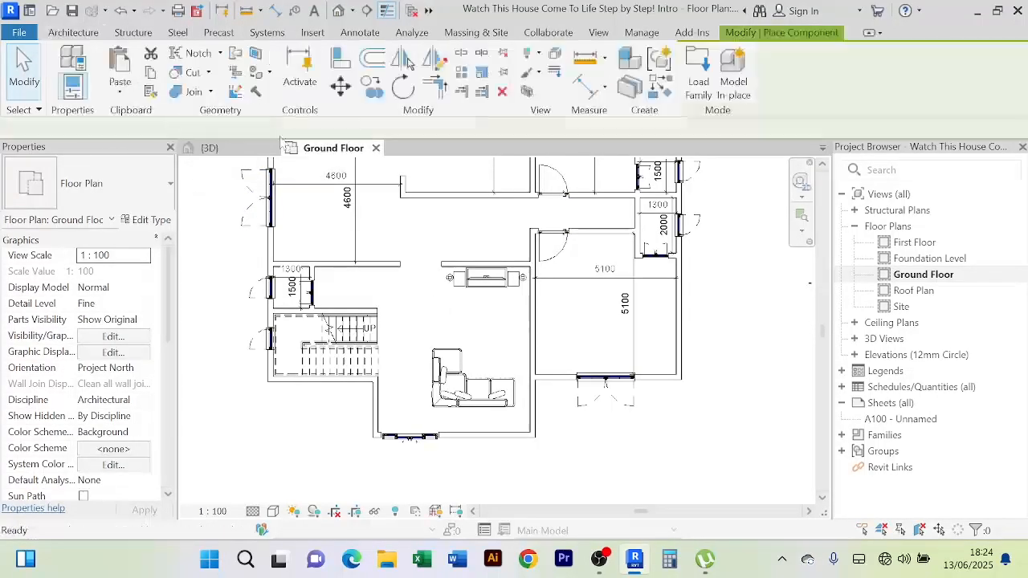
click(700, 82)
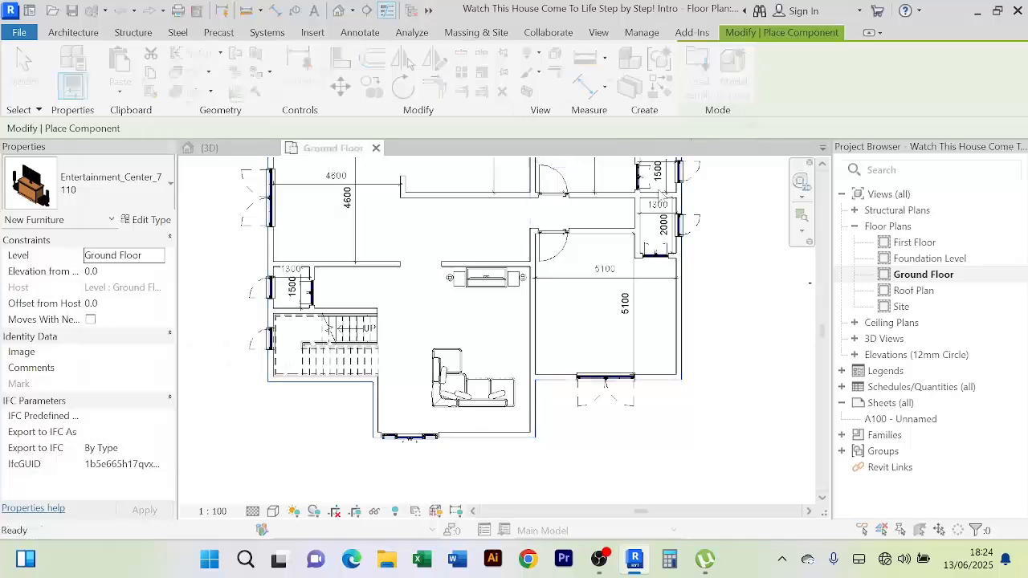
scroll(365, 272, down, 3)
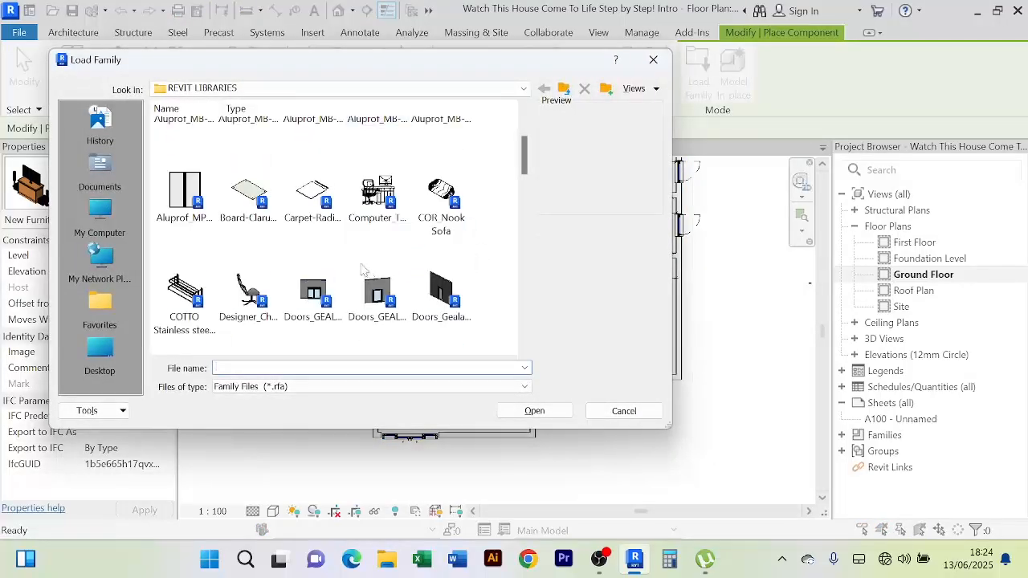
scroll(362, 269, down, 4)
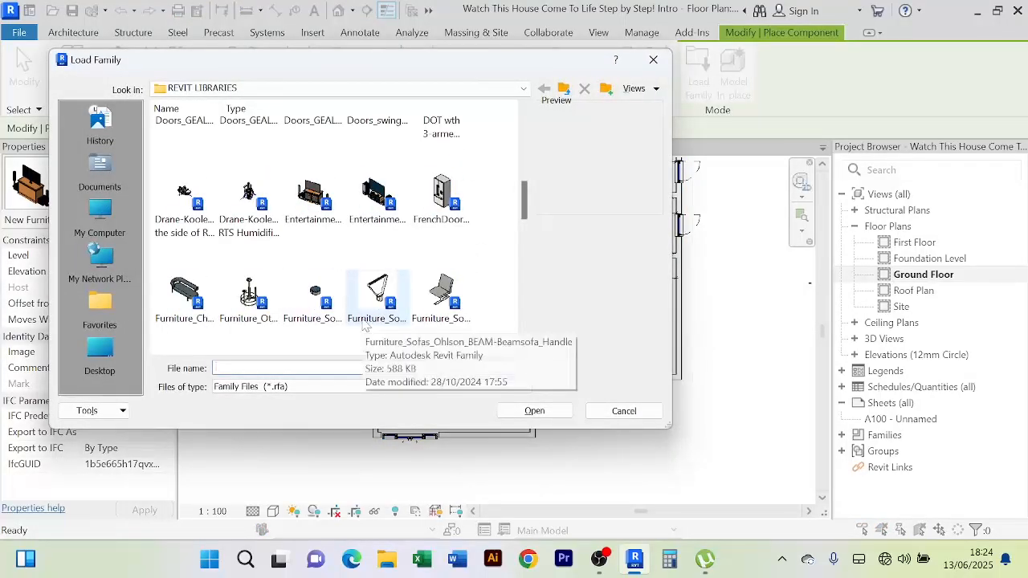
scroll(364, 323, down, 5)
scroll(361, 308, down, 6)
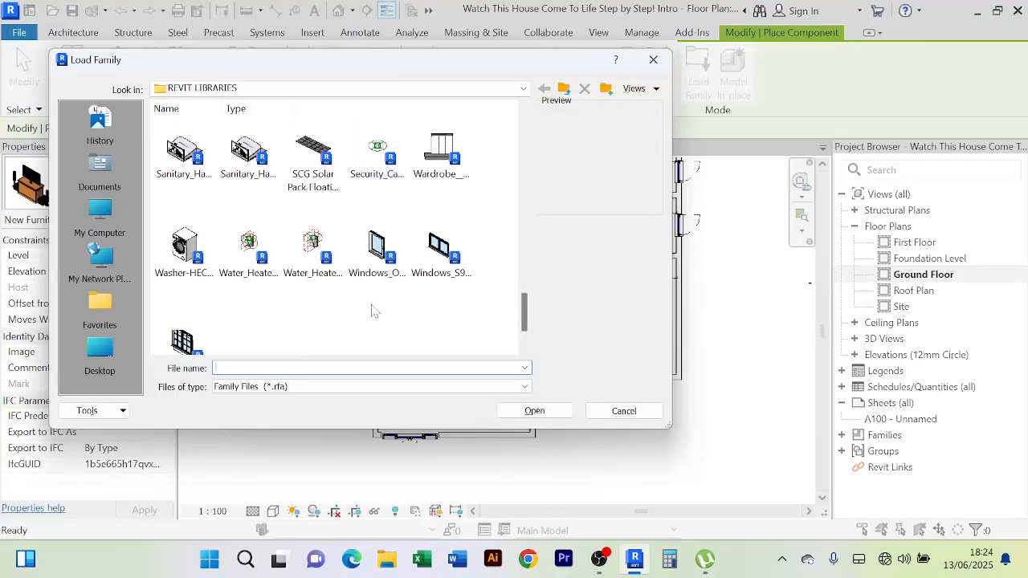
scroll(373, 311, down, 2)
scroll(372, 311, up, 15)
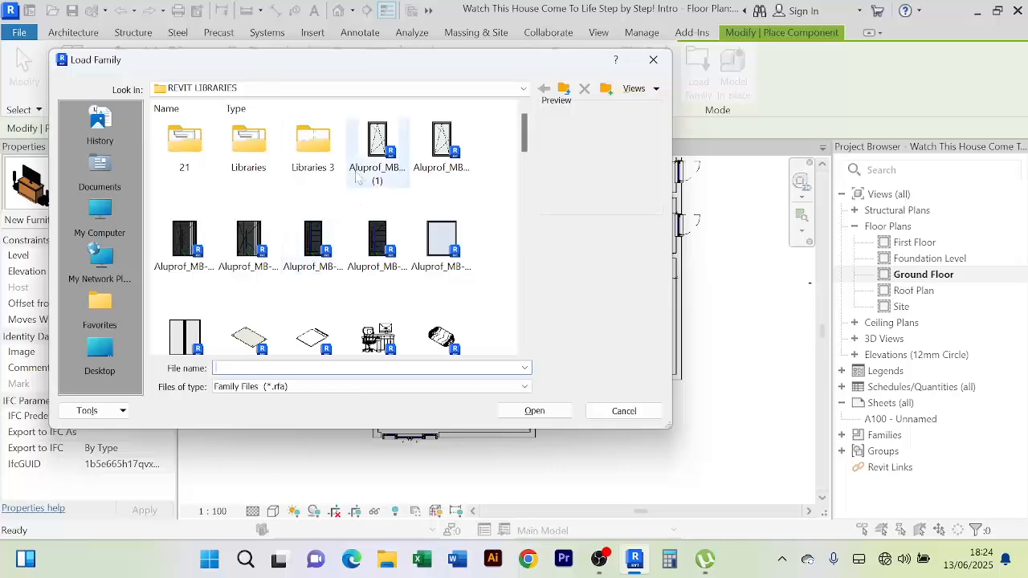
Open File Explorer at New Volume (D:) > REVIT LIBRARIES
click(388, 561)
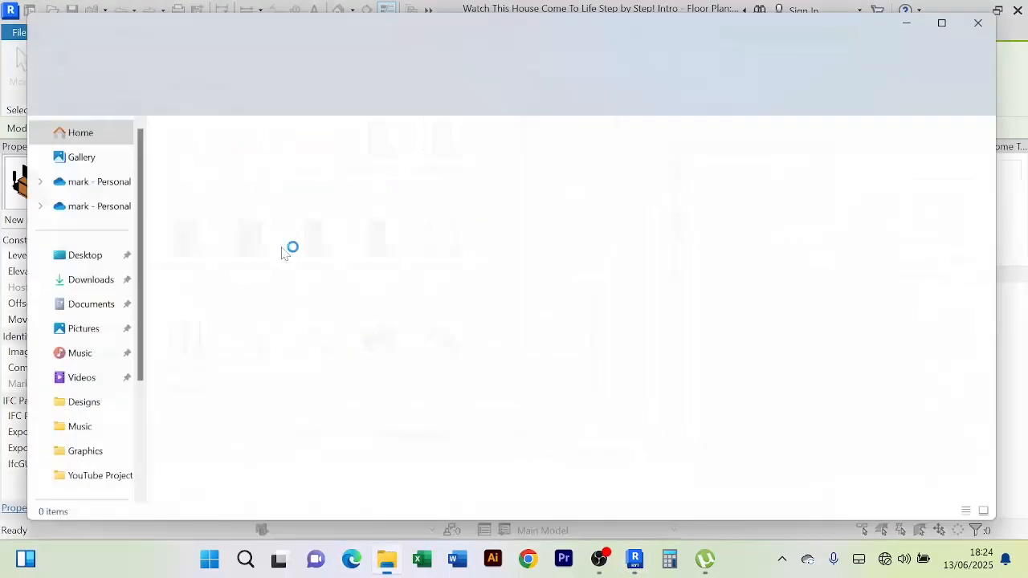
scroll(77, 426, down, 3)
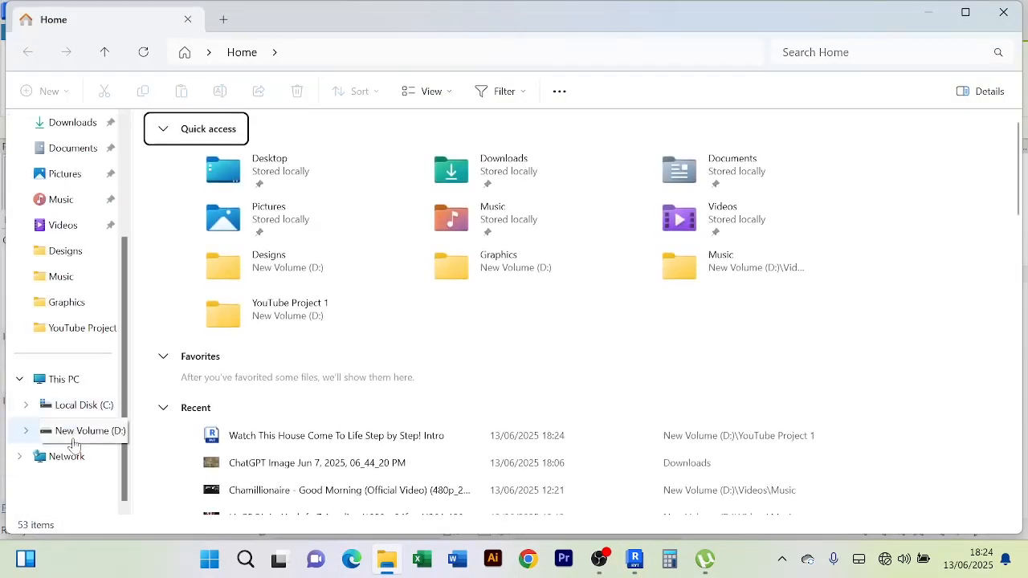
click(64, 380)
double_click(470, 178)
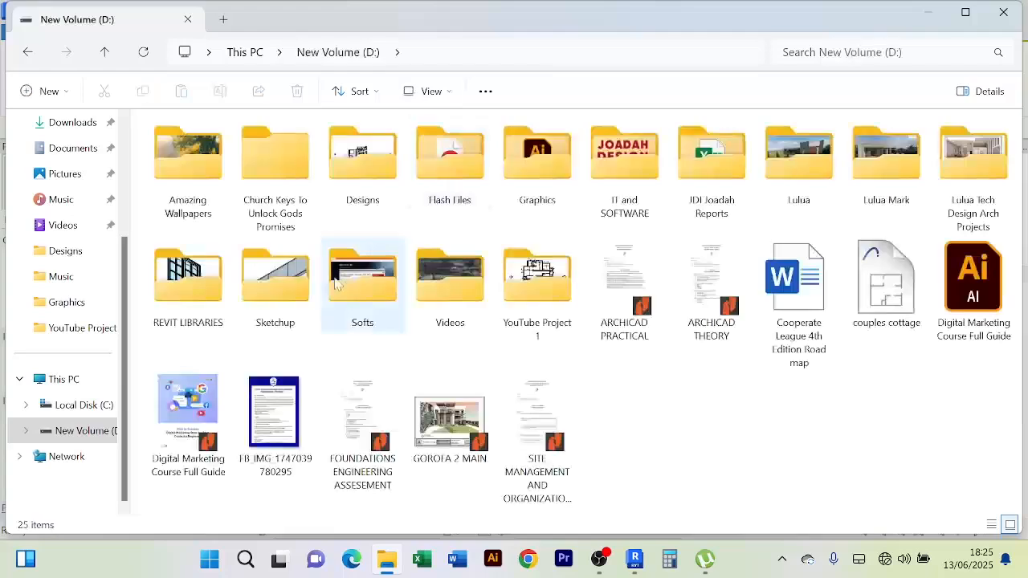
click(349, 285)
key(r)
key(Return)
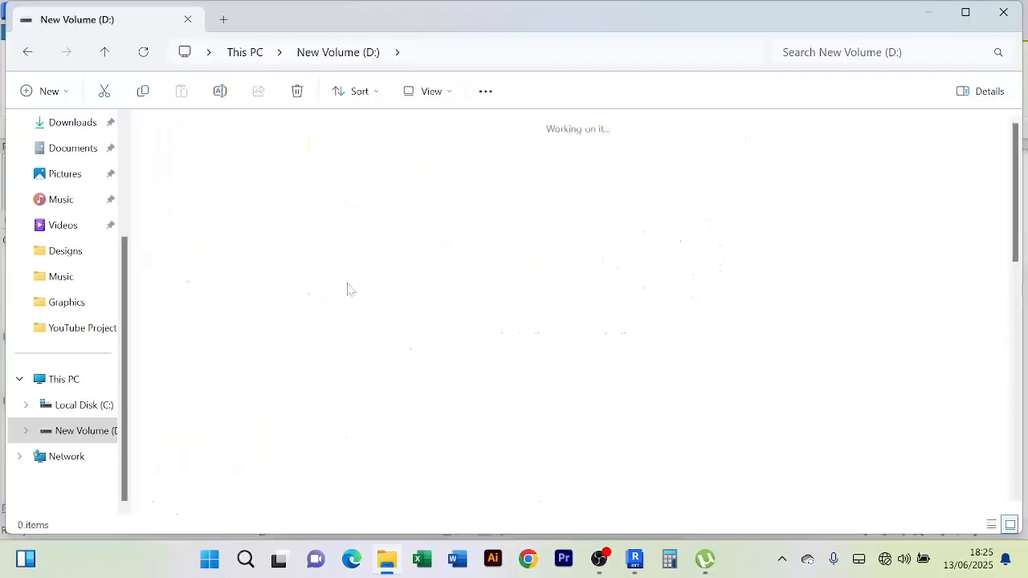
Search 'table', open the UK Tables folder's location, and show it as large icons
click(840, 52)
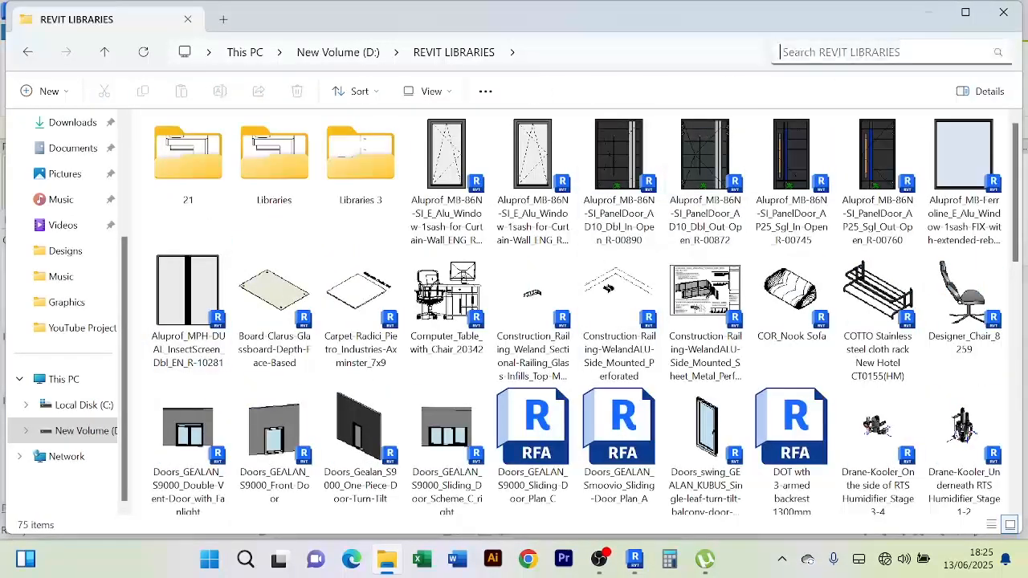
text(table)
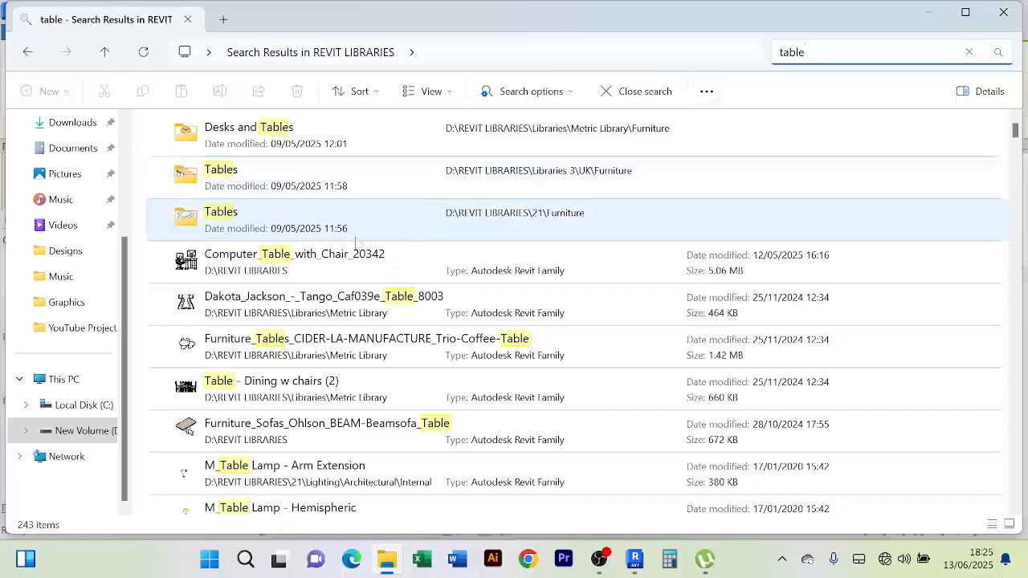
scroll(356, 241, down, 3)
scroll(326, 446, up, 3)
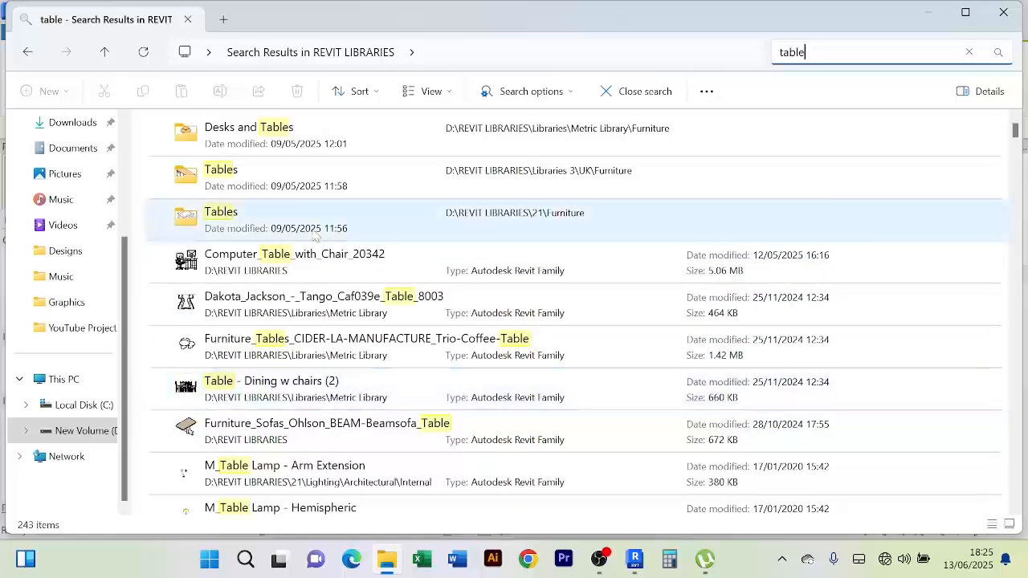
right_click(253, 183)
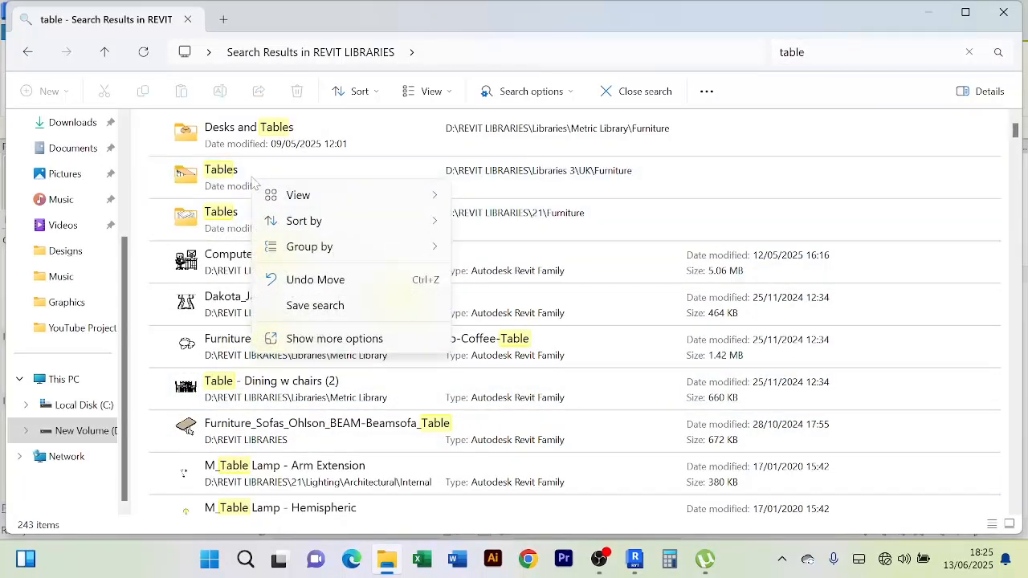
right_click(211, 179)
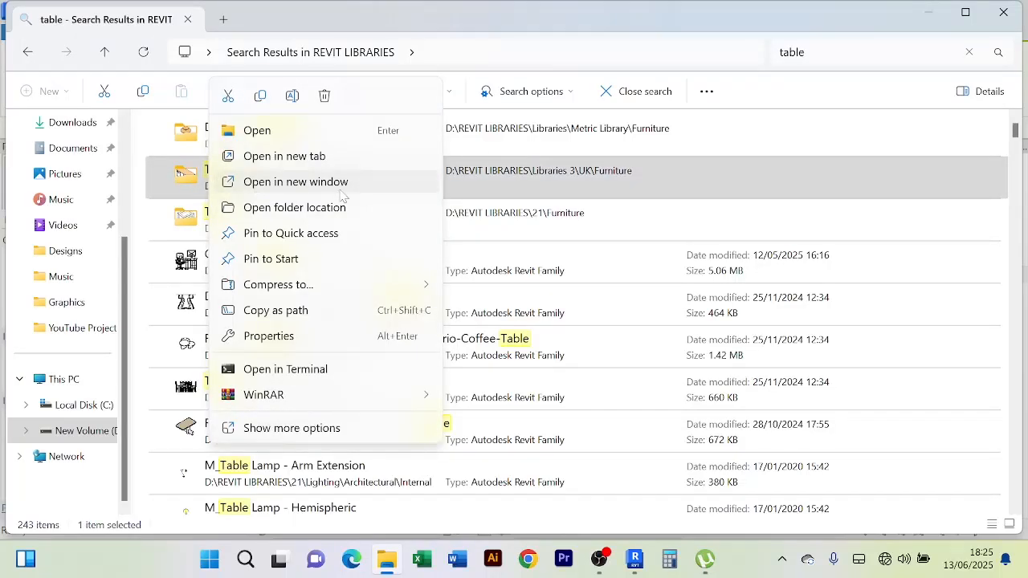
click(338, 209)
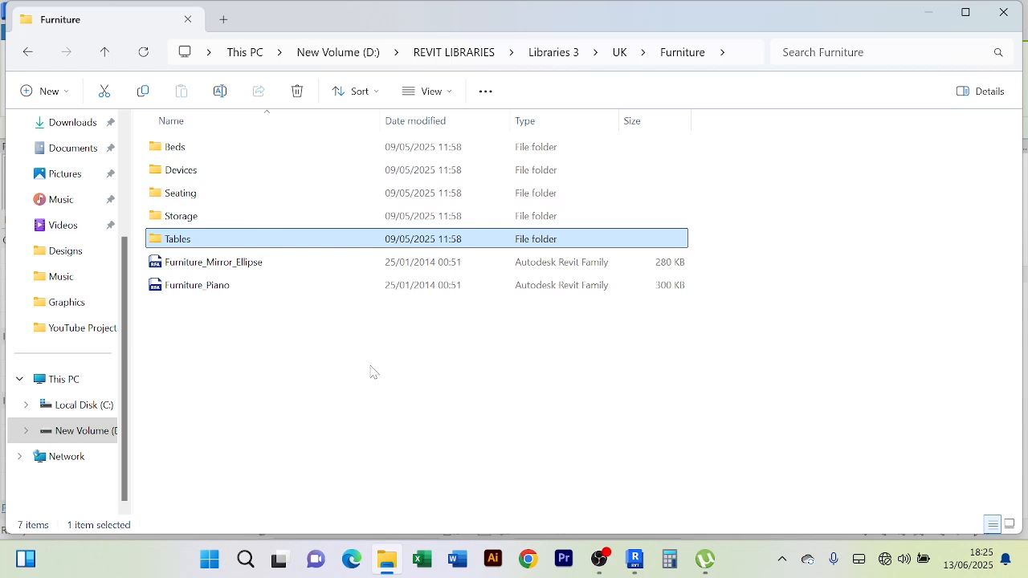
key(ctrl+shift+2)
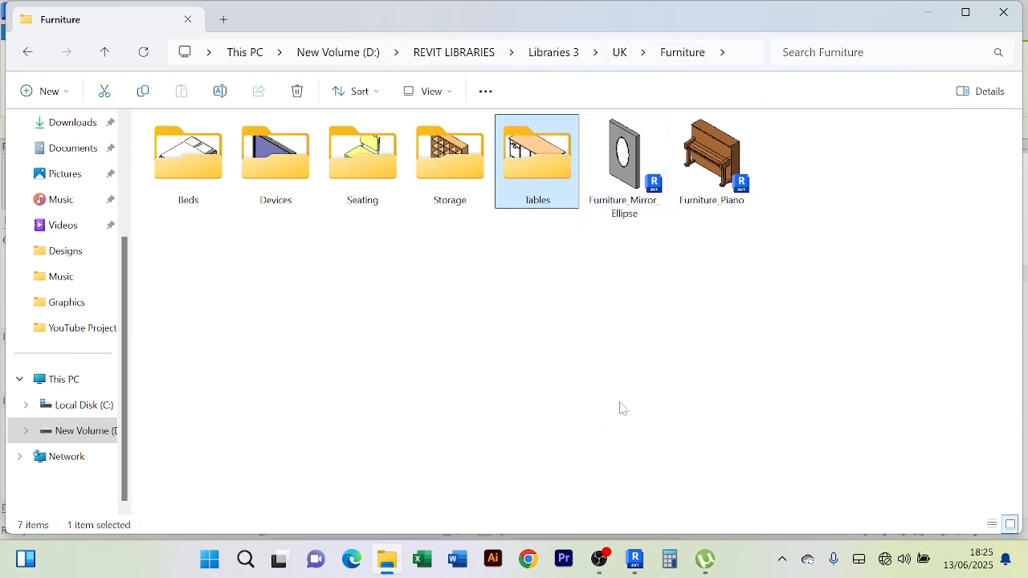
Return to Revit's Load Family dialog and browse into Libraries 3 > UK > Furniture > Tables
mouse_move(636, 562)
click(647, 523)
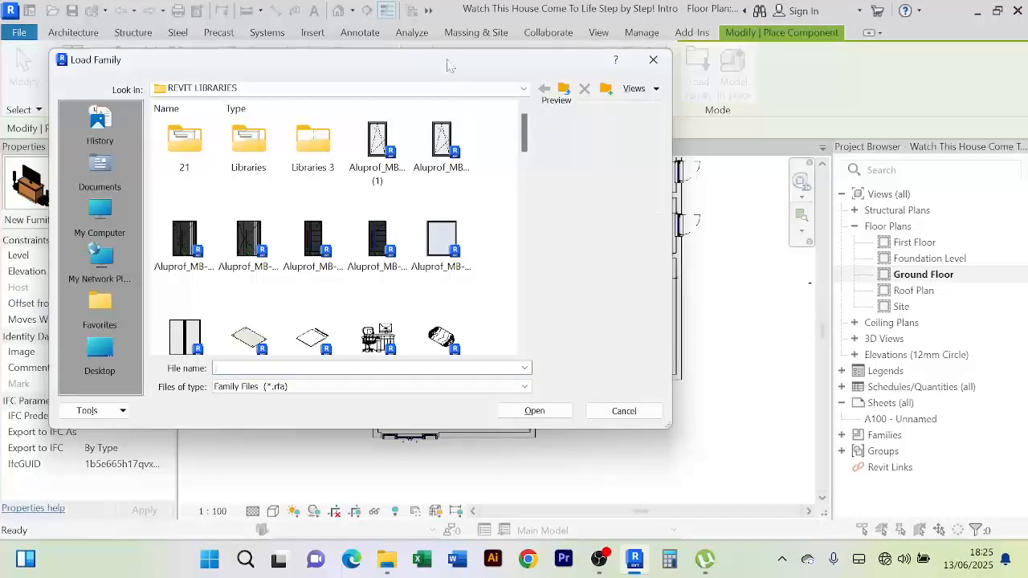
drag(447, 64, 581, 99)
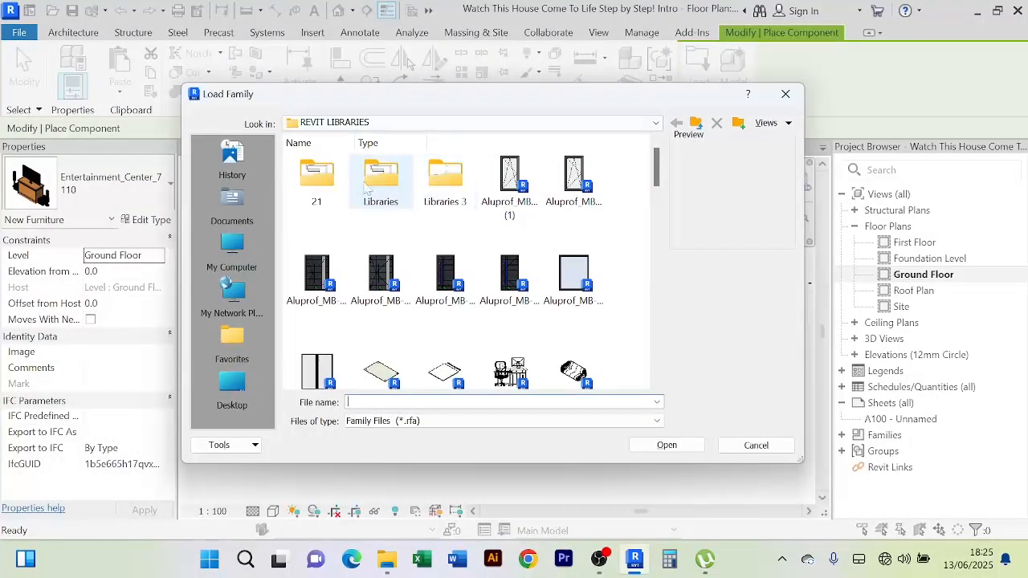
double_click(451, 206)
double_click(384, 192)
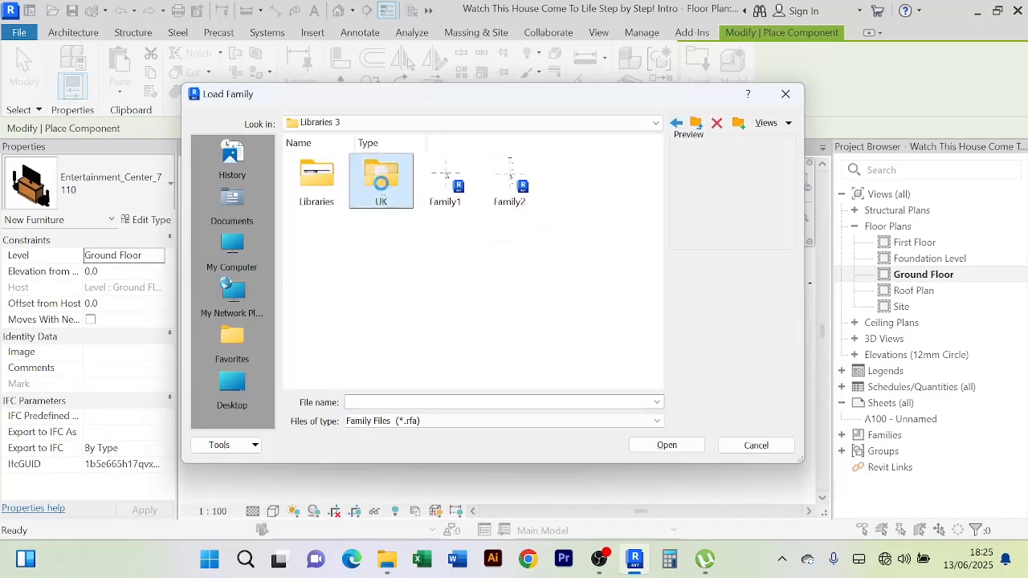
click(438, 278)
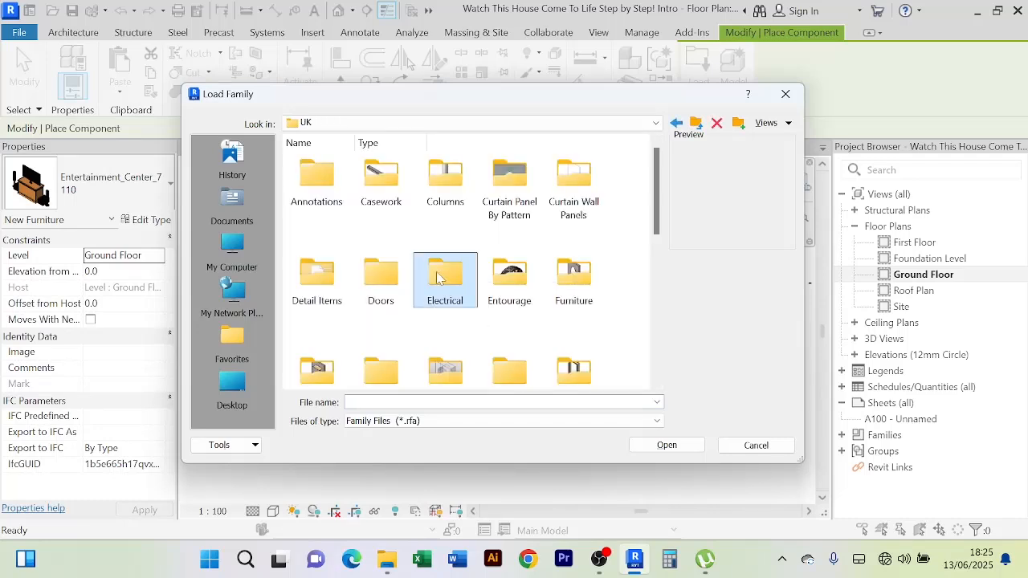
click(604, 273)
double_click(584, 276)
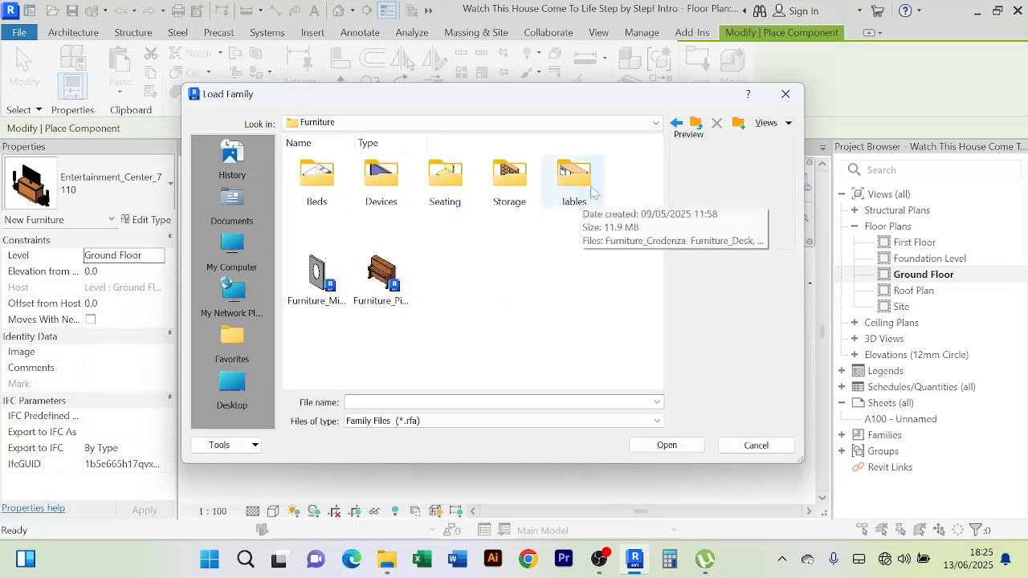
double_click(575, 177)
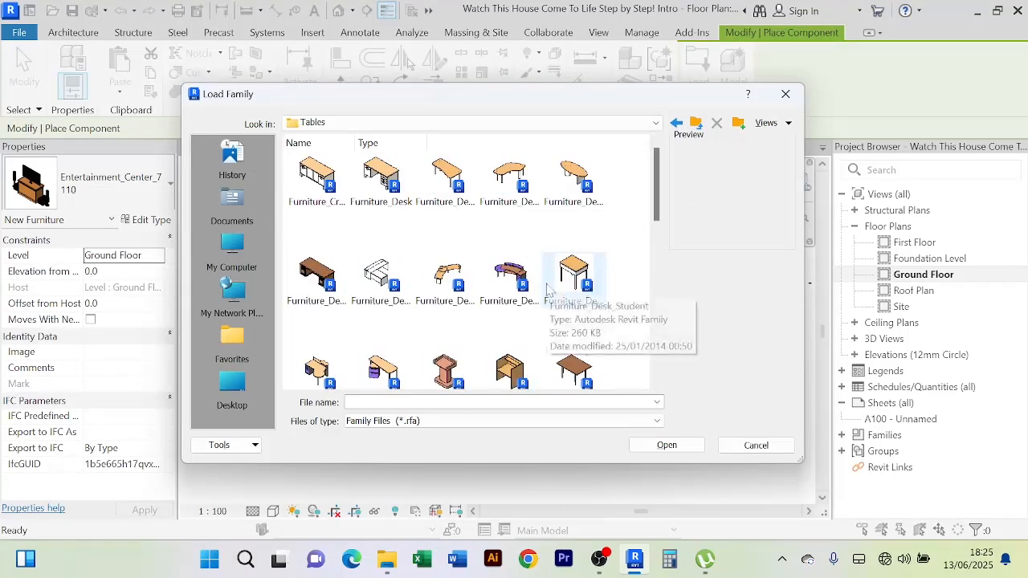
scroll(474, 291, down, 3)
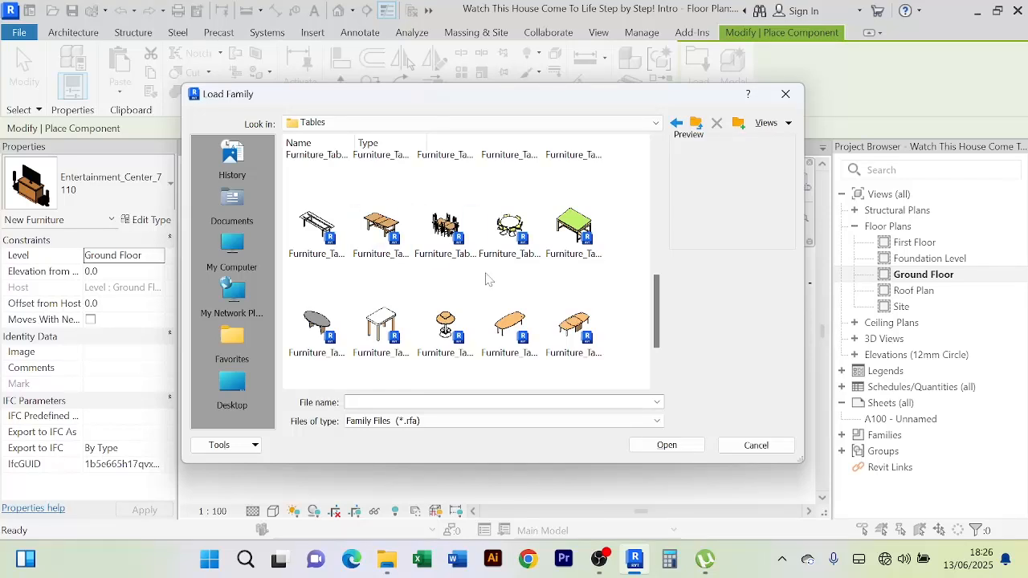
scroll(489, 285, down, 1)
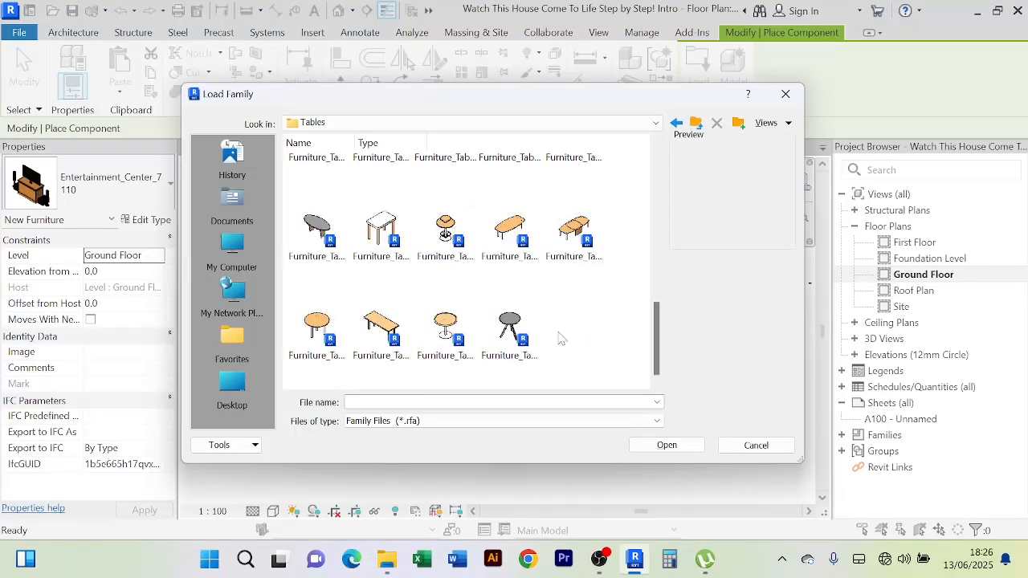
scroll(558, 334, up, 2)
Preview the Coffee_1, Coffee_2, Coffee_3 and Dining_Rectangular_Wood table families
click(321, 189)
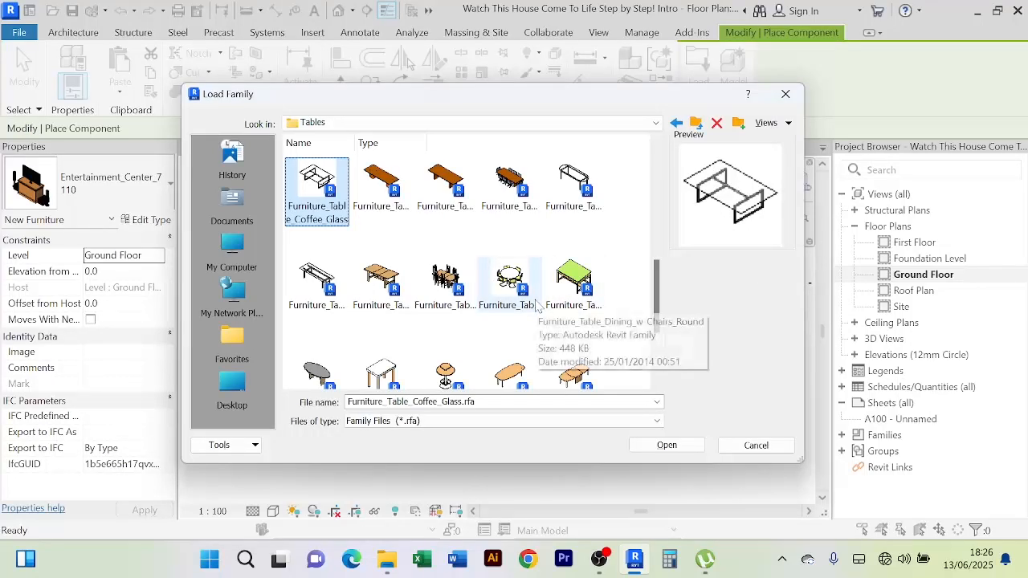
scroll(518, 281, up, 2)
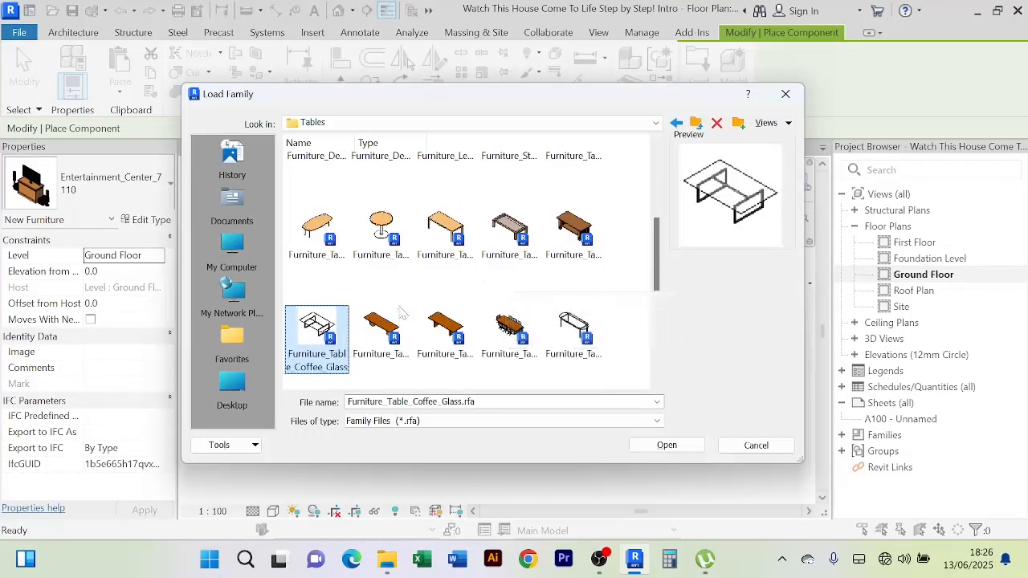
click(450, 237)
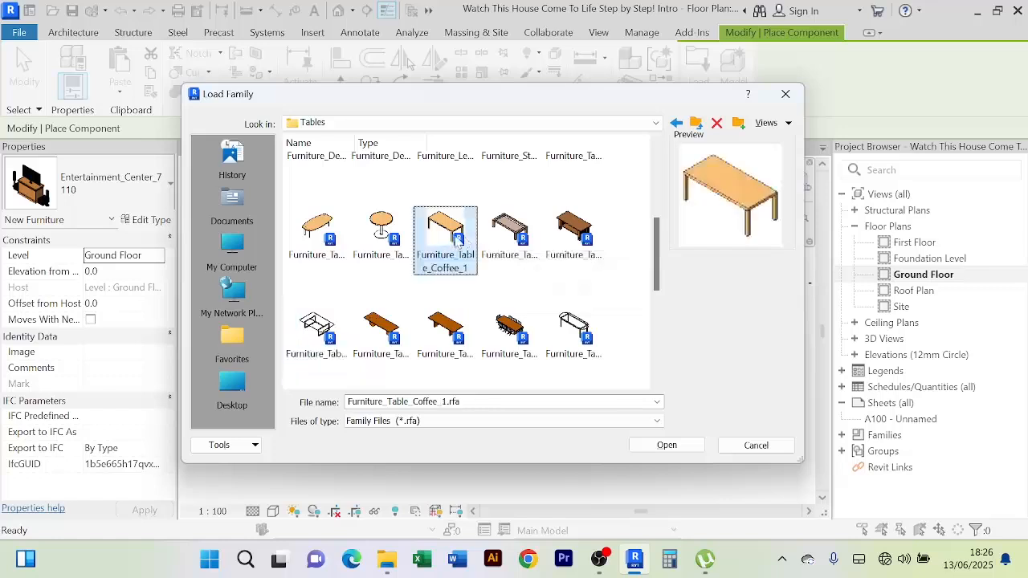
click(521, 241)
scroll(522, 250, down, 3)
click(382, 285)
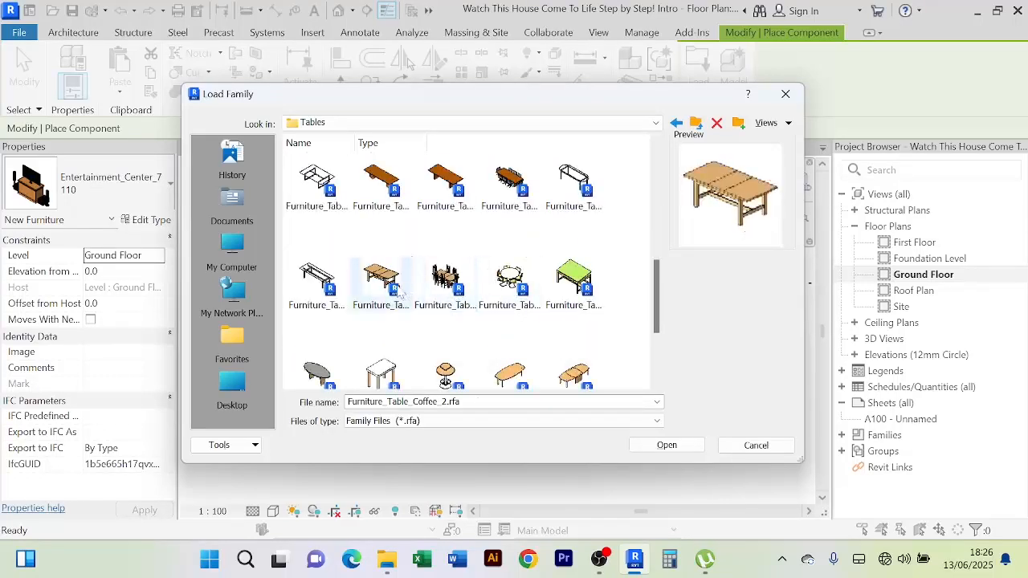
scroll(482, 201, up, 3)
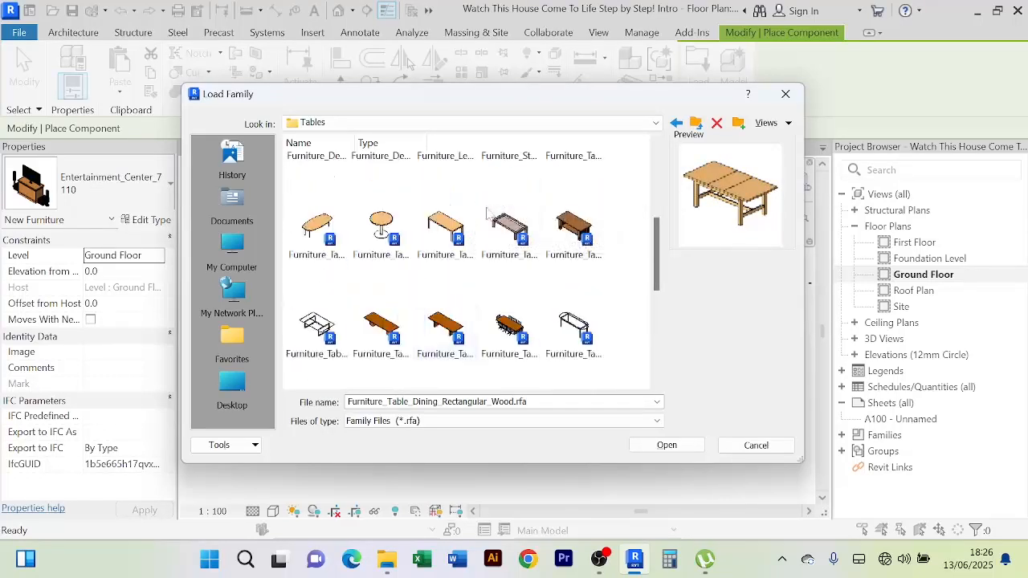
click(534, 240)
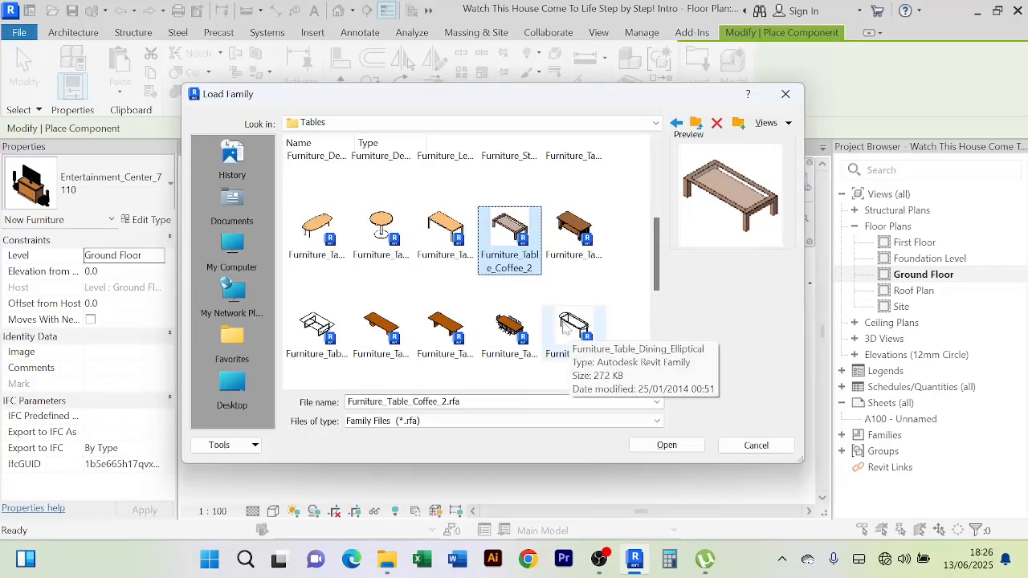
click(574, 237)
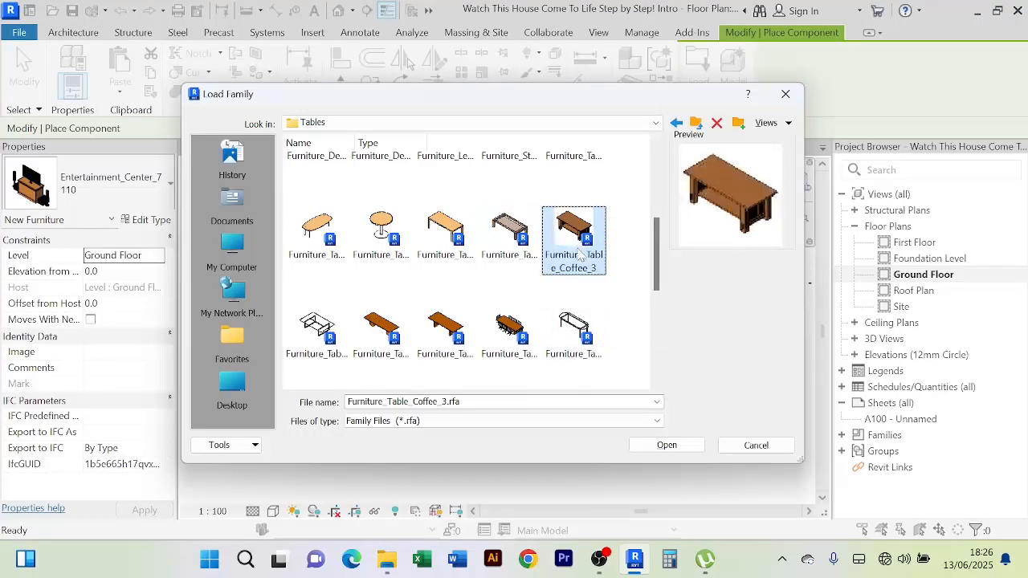
Compare Coffee_Glass with the rectangular dining tables and settle on Furniture_Table_Coffee_Glass.rfa
click(509, 241)
click(446, 239)
click(317, 333)
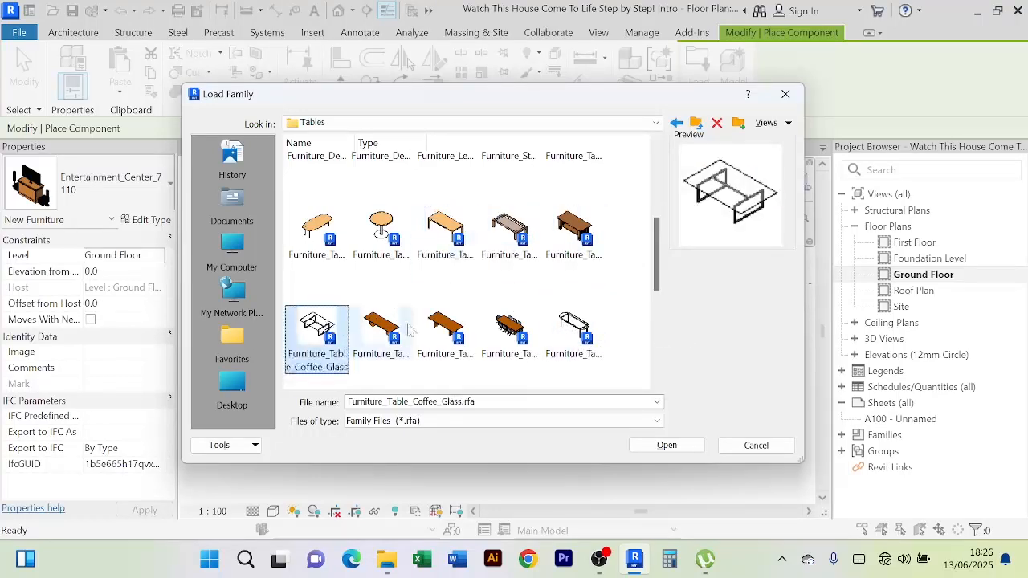
scroll(477, 294, down, 3)
click(382, 283)
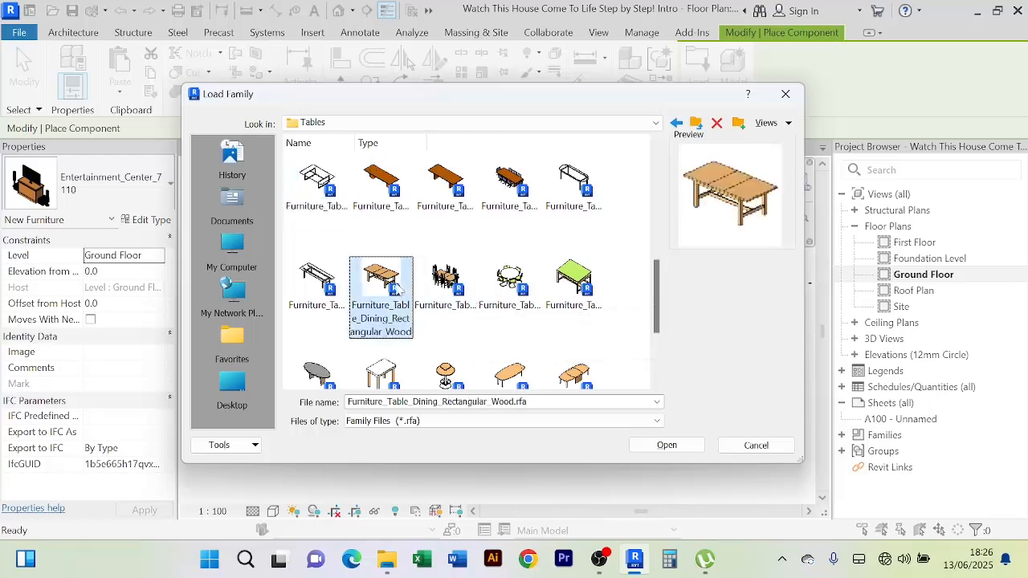
click(314, 290)
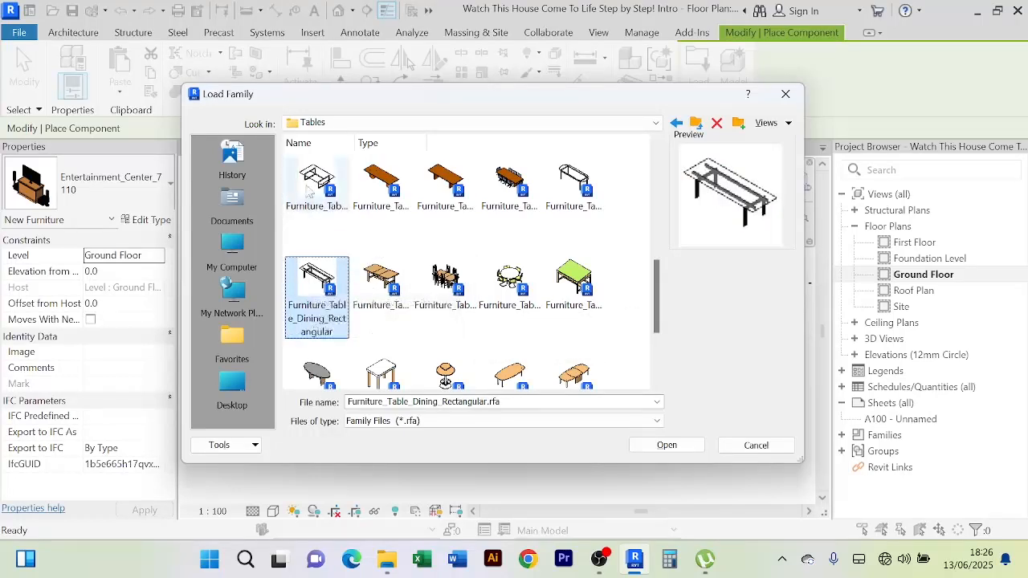
key(Up)
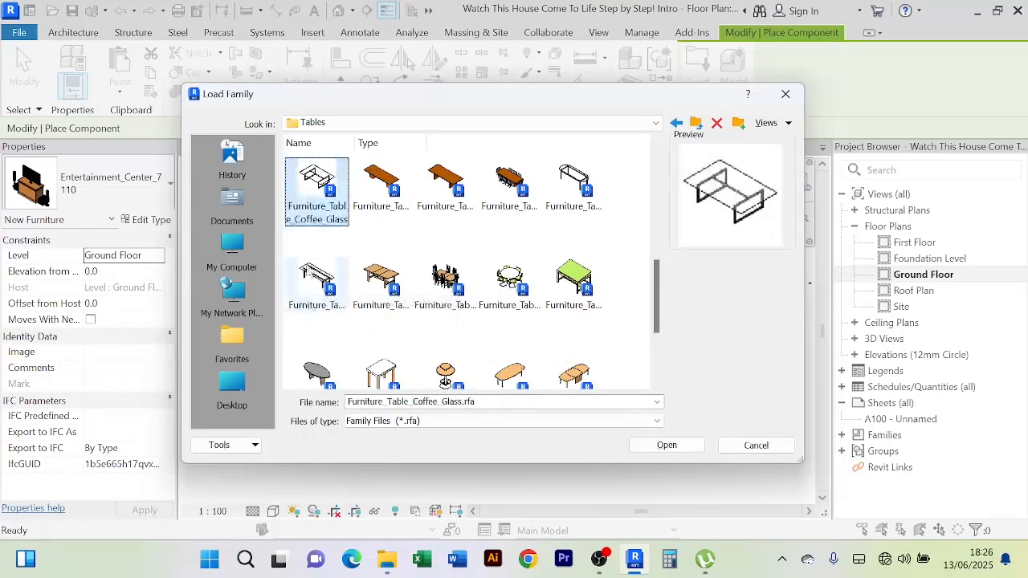
Load the glass coffee table and place one in front of the sofa
click(666, 446)
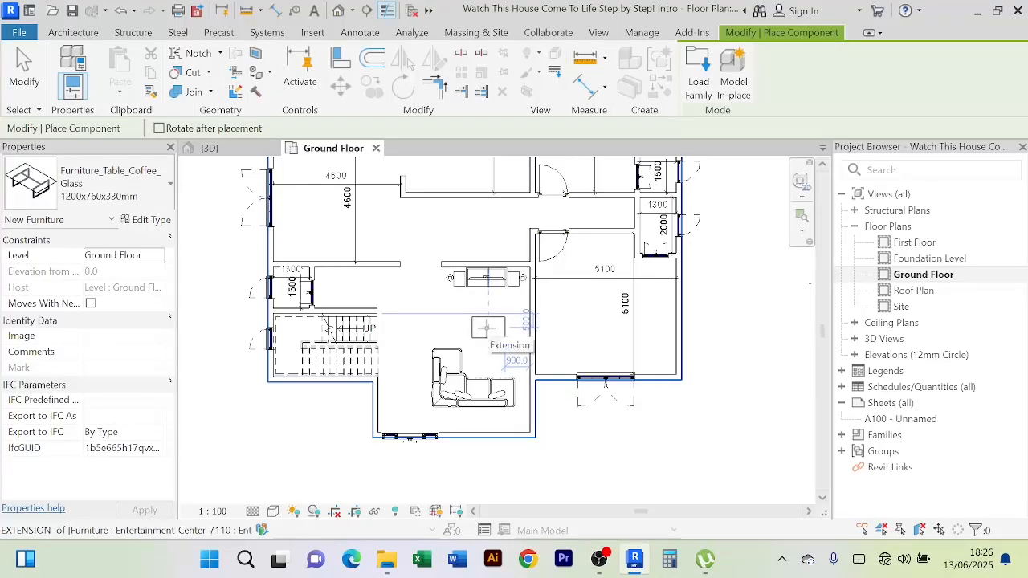
right_click(443, 233)
click(466, 240)
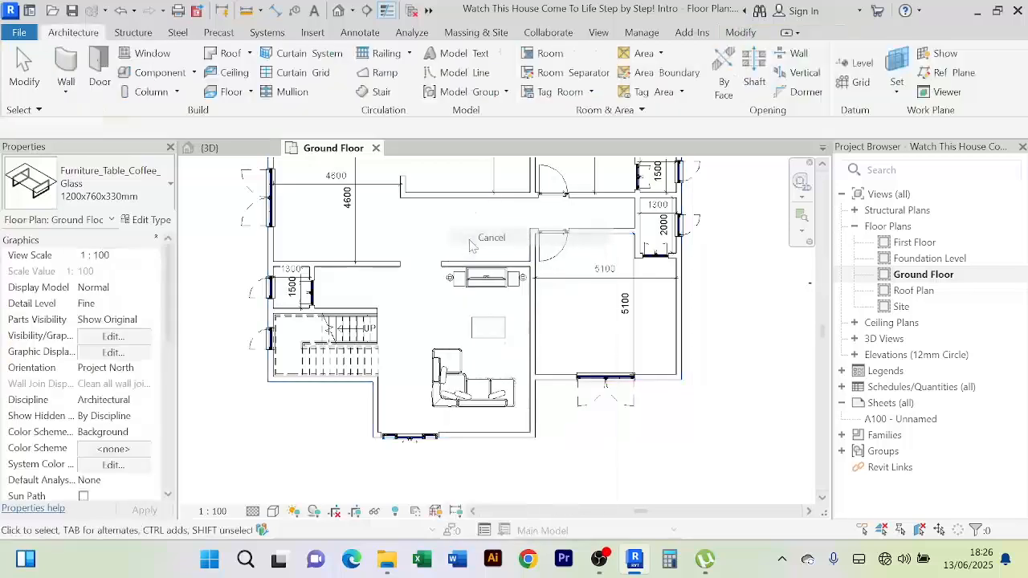
Nudge the coffee table down so it sits 2400 from the wall above
click(500, 337)
scroll(490, 338, up, 2)
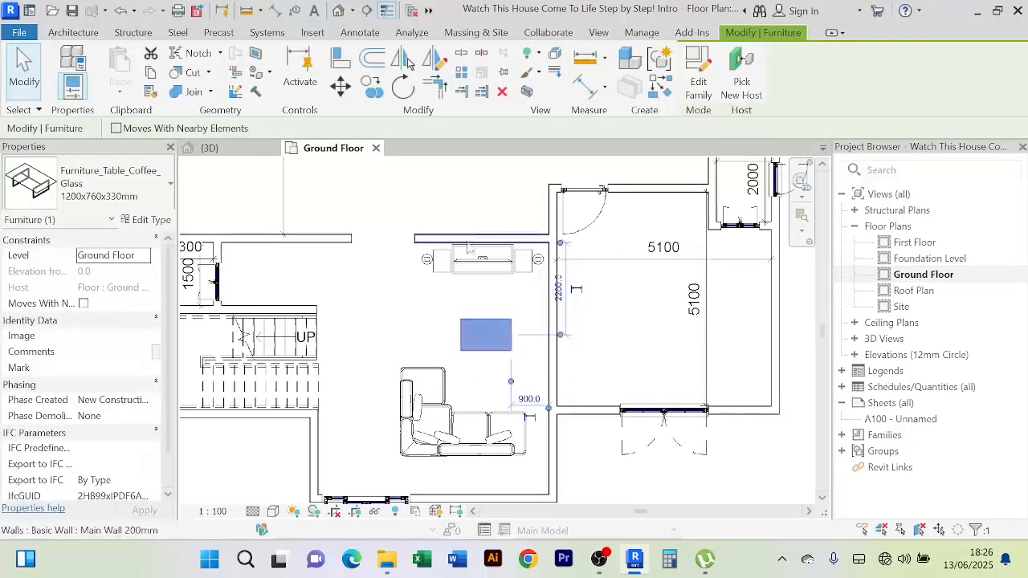
click(419, 306)
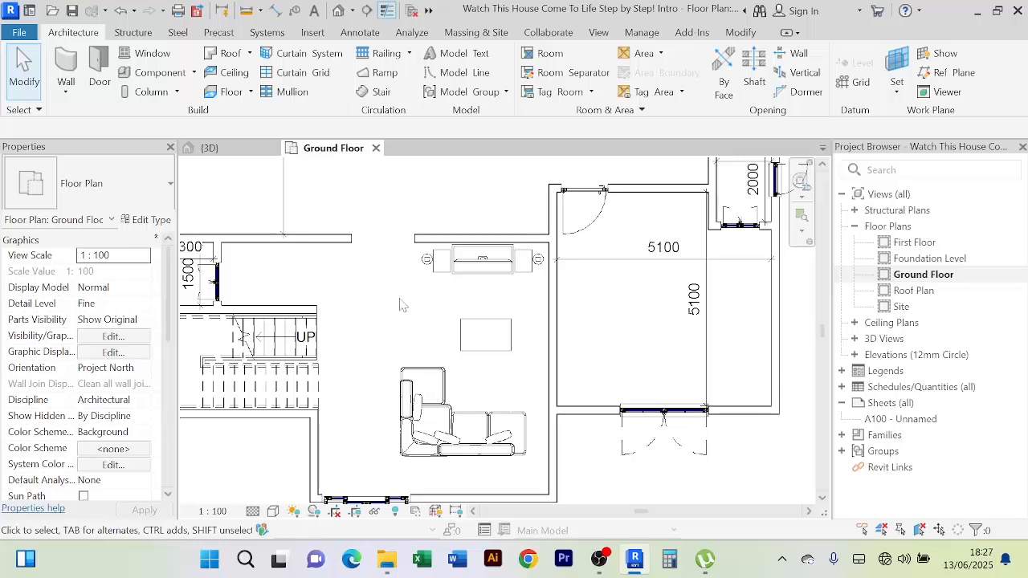
click(486, 339)
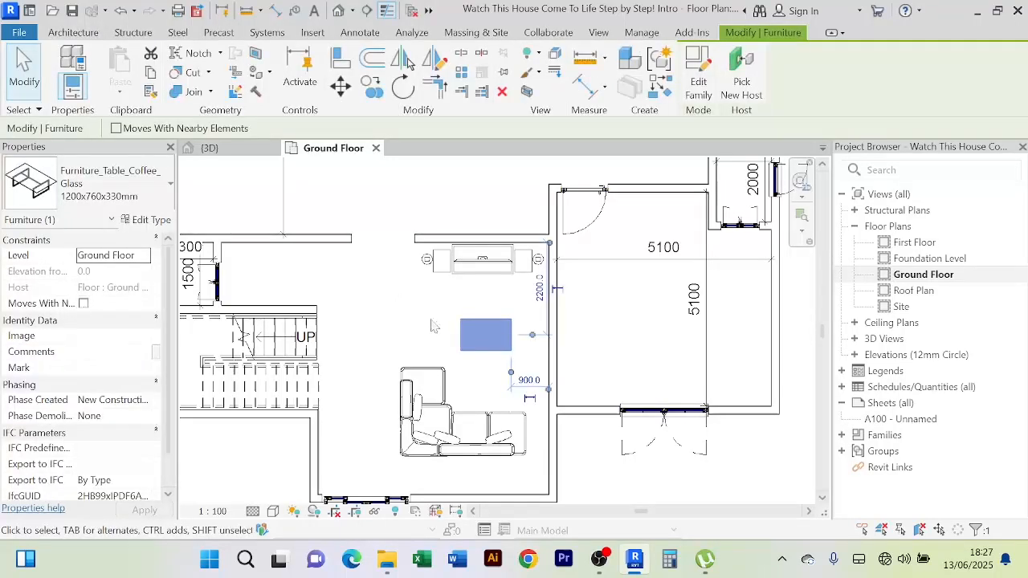
key(Down)
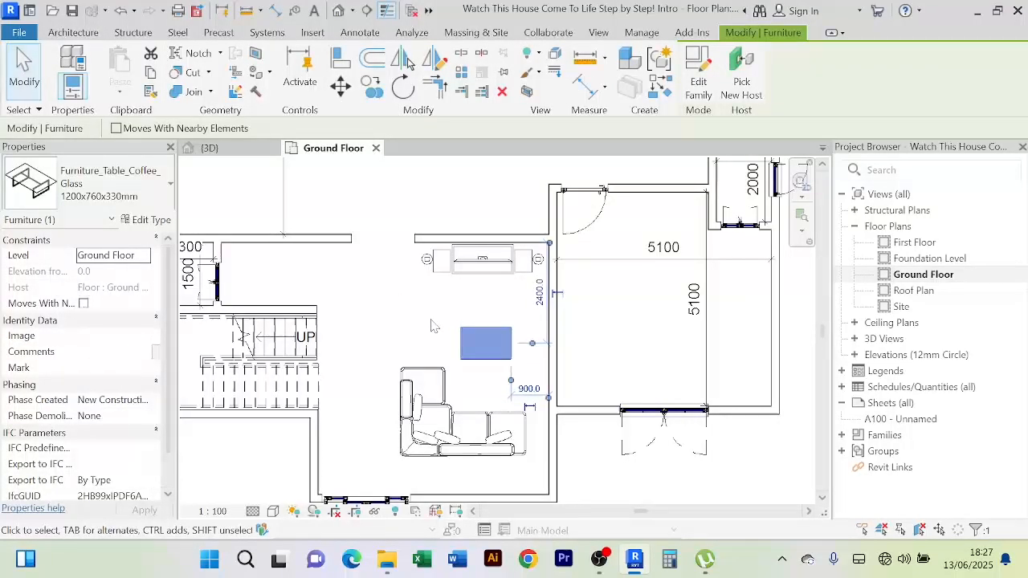
click(431, 325)
scroll(415, 329, down, 2)
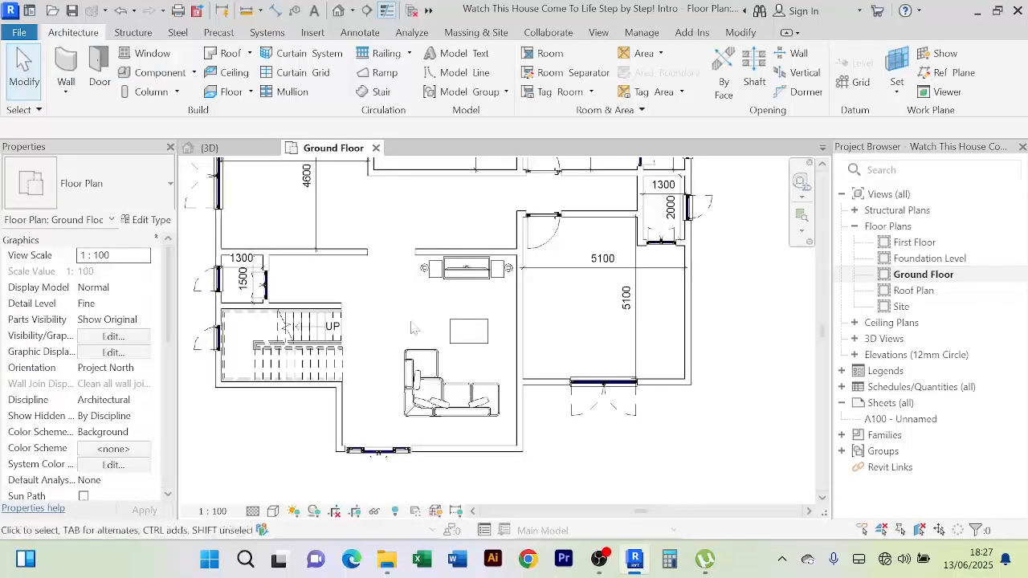
scroll(414, 329, up, 2)
scroll(414, 330, down, 1)
Nudge the upper-left room's vertical 4600 dimension right, closer to the room's right wall
scroll(407, 326, down, 1)
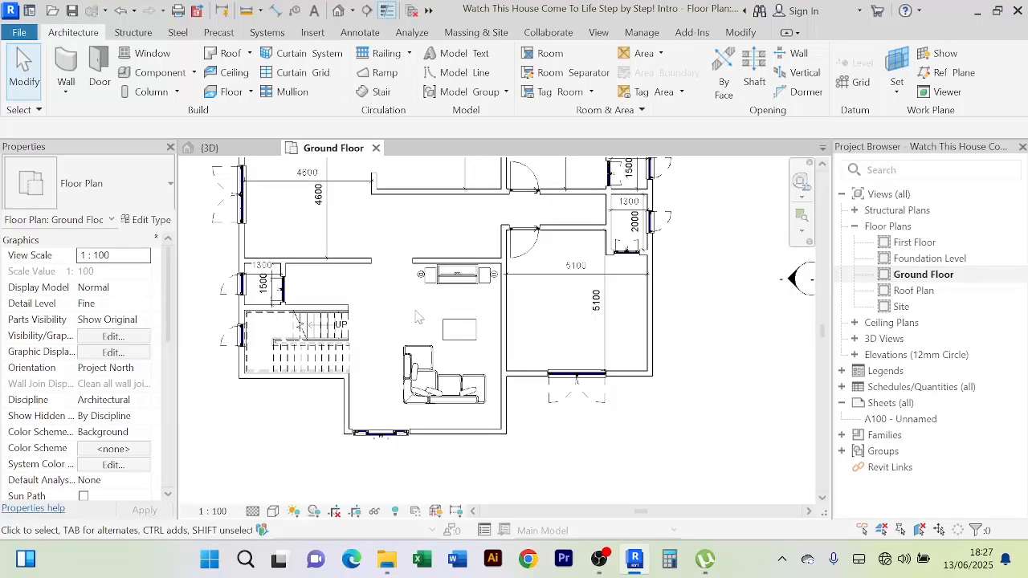
scroll(415, 316, down, 1)
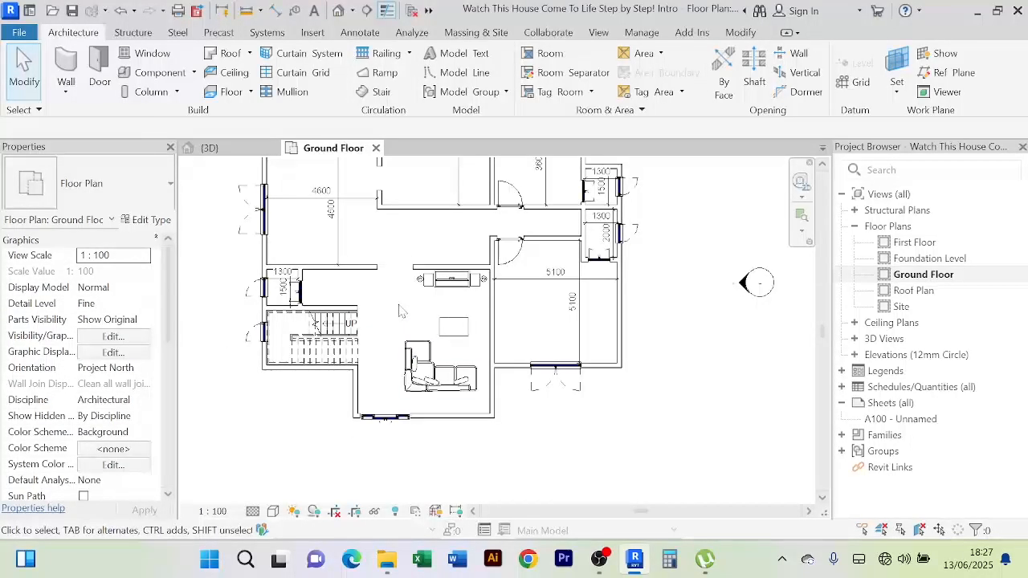
scroll(400, 315, down, 1)
middle_drag(408, 317, 399, 351)
scroll(391, 301, up, 3)
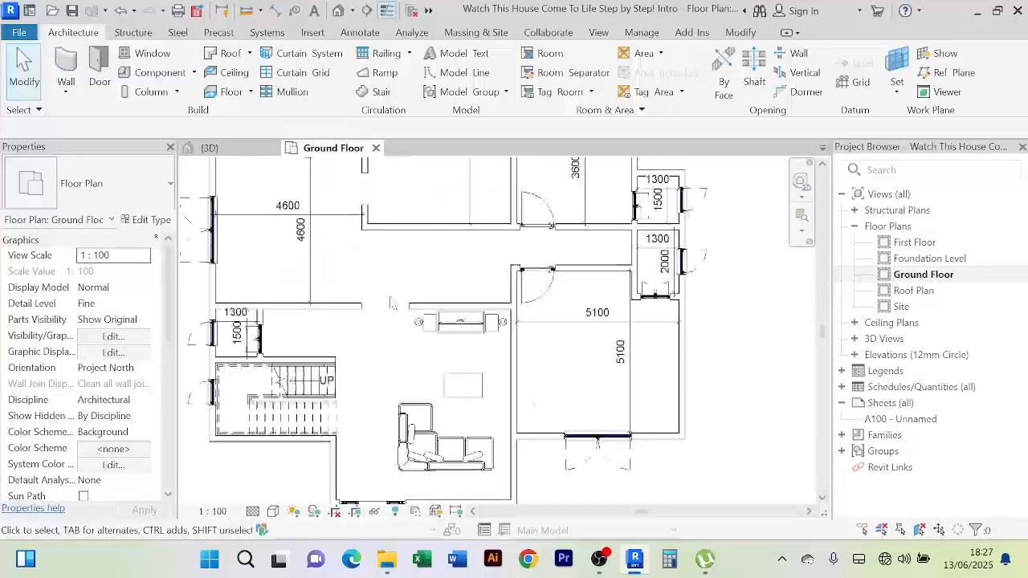
middle_drag(400, 305, 423, 321)
scroll(407, 301, down, 2)
scroll(375, 296, up, 3)
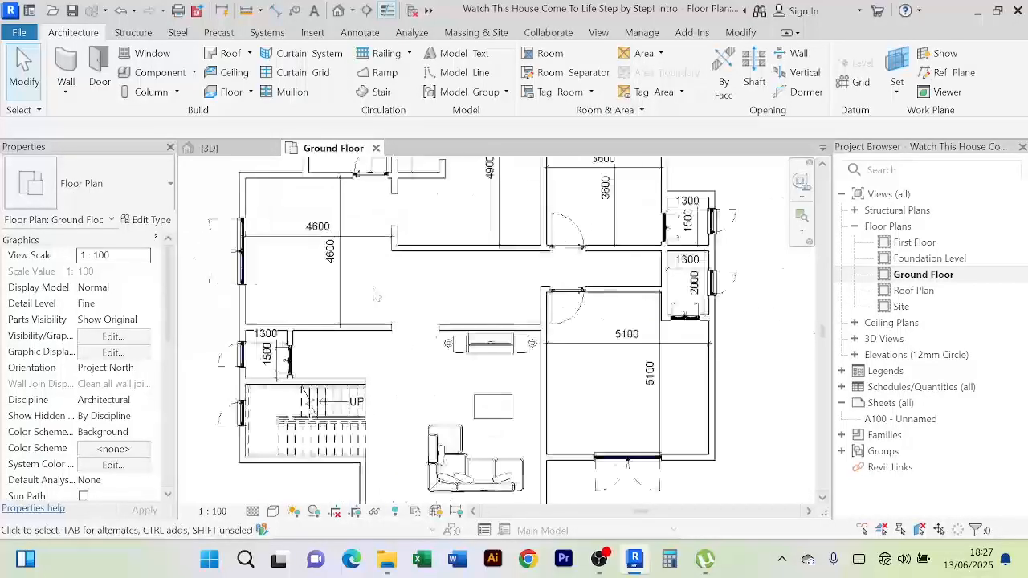
middle_drag(372, 299, 388, 309)
click(358, 310)
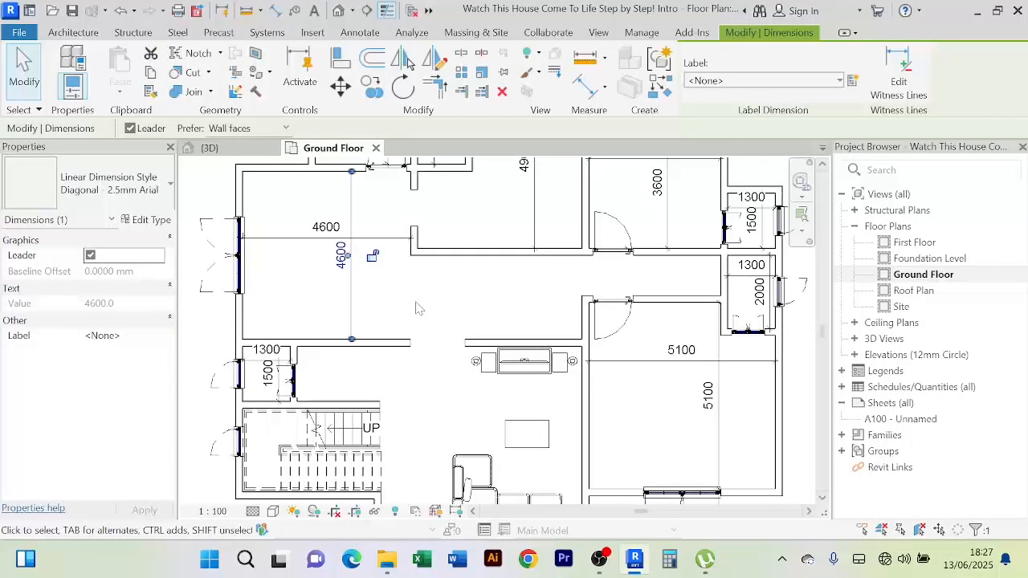
key(Right)
key(Right)
key(Right)
key(Right)
key(Right)
key(Right)
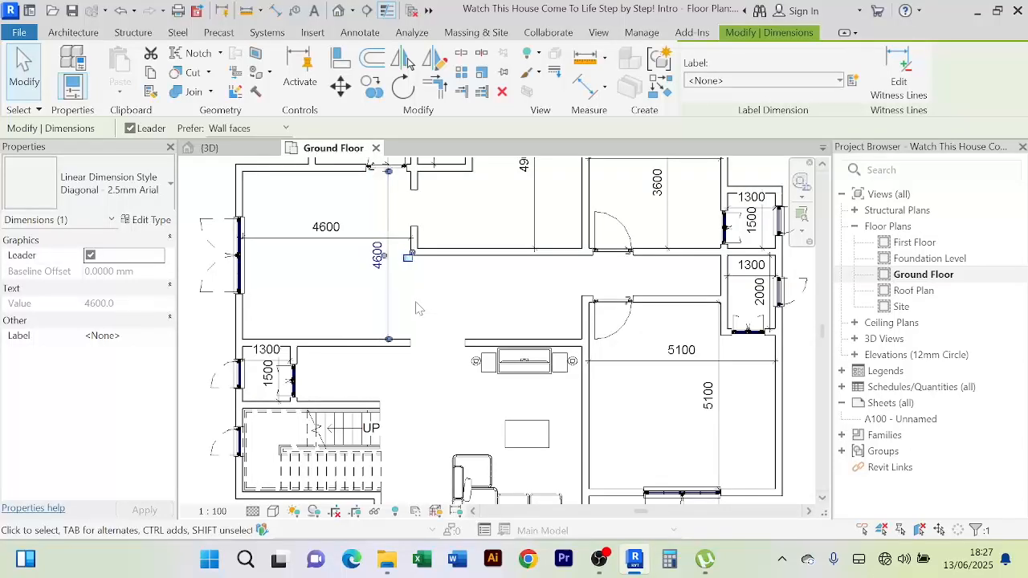
click(463, 302)
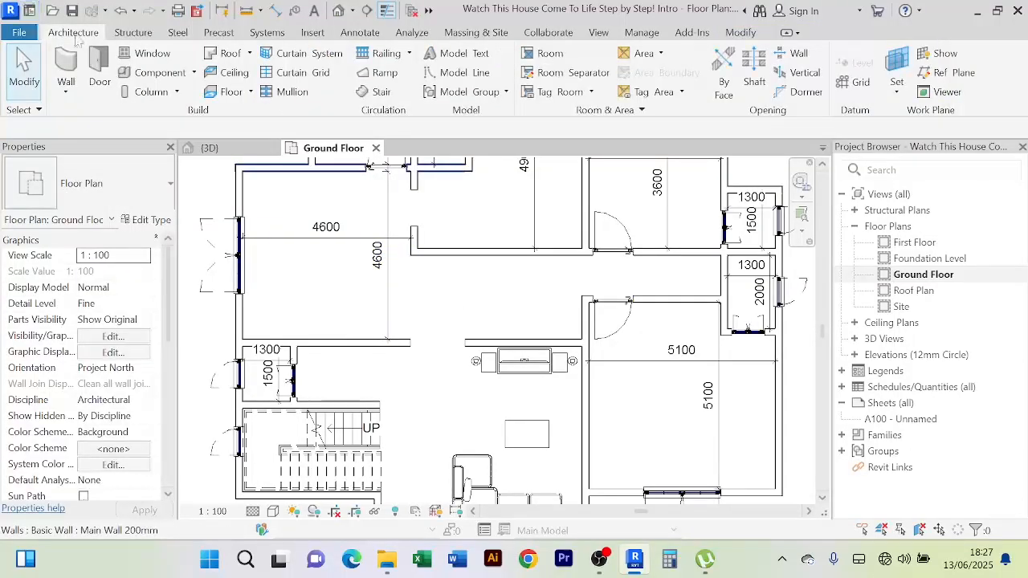
Load the Furniture_Table_Dining_w-Chairs_Rectangular family from the Tables library through Place a Component
click(193, 73)
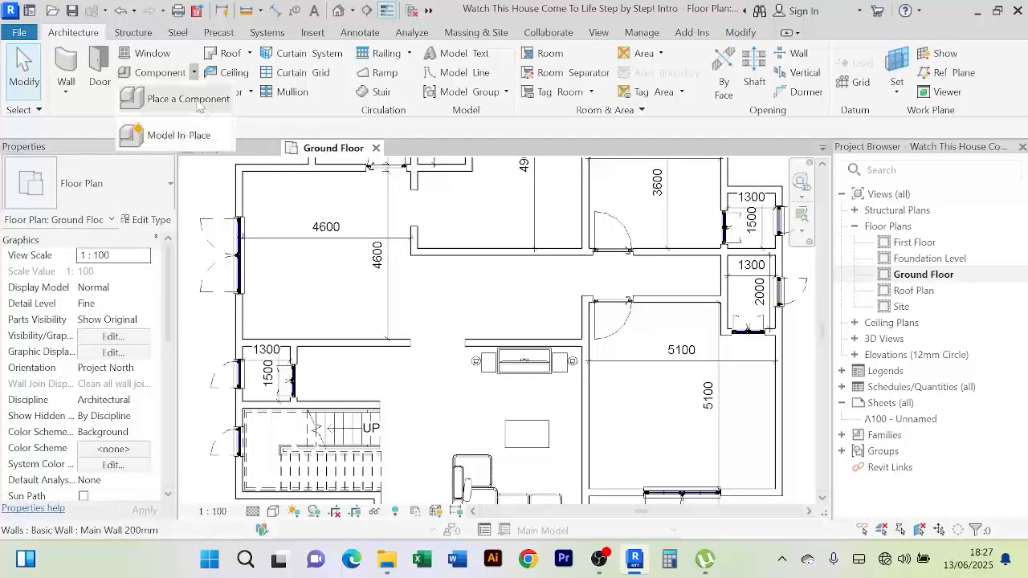
click(193, 99)
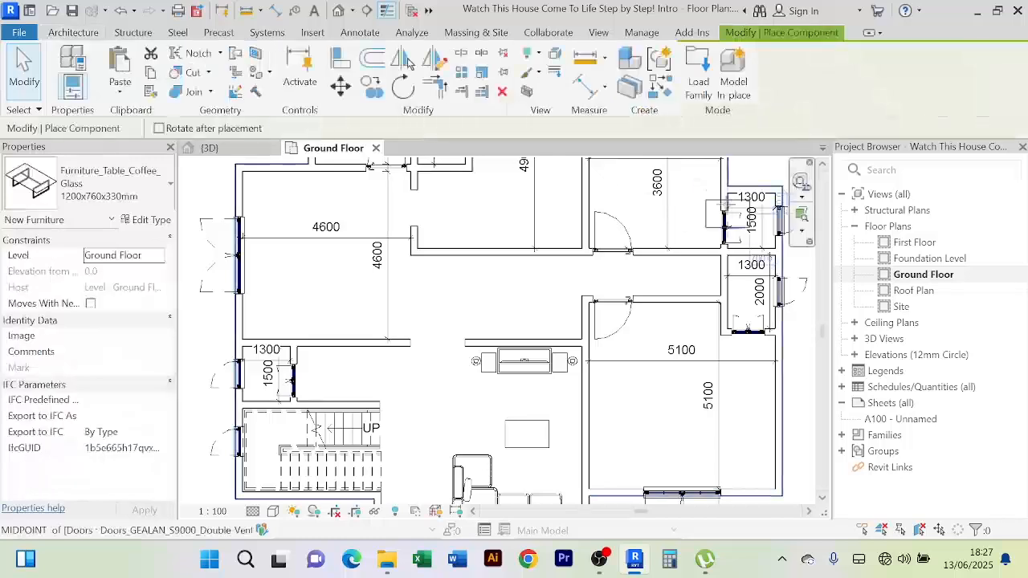
click(696, 74)
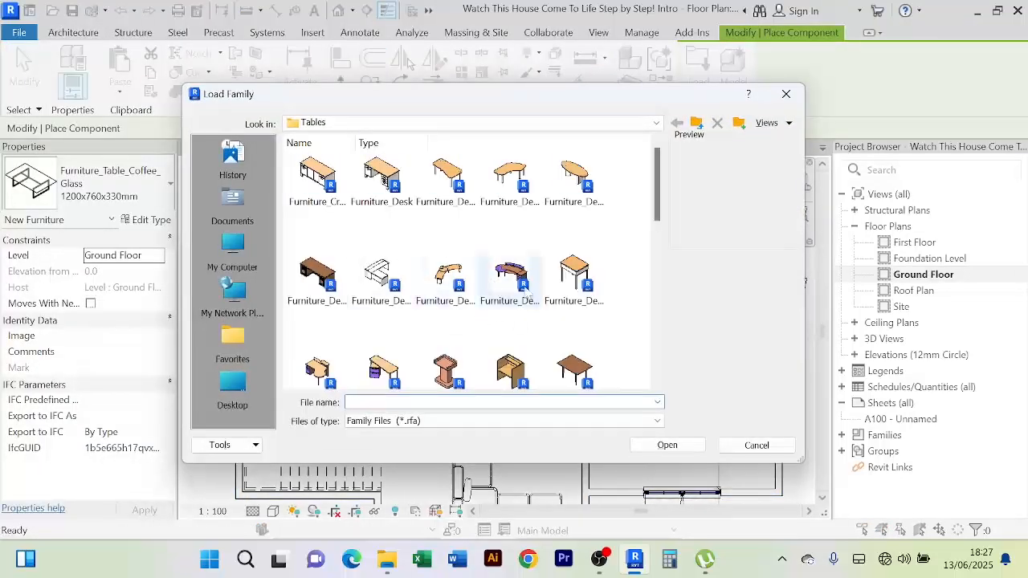
scroll(514, 286, down, 10)
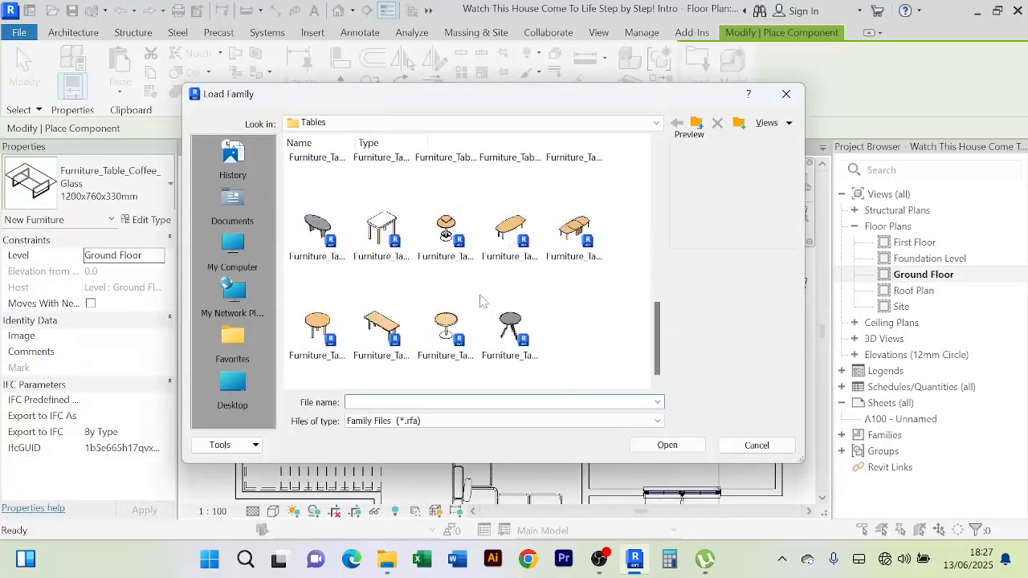
scroll(504, 292, up, 3)
click(511, 328)
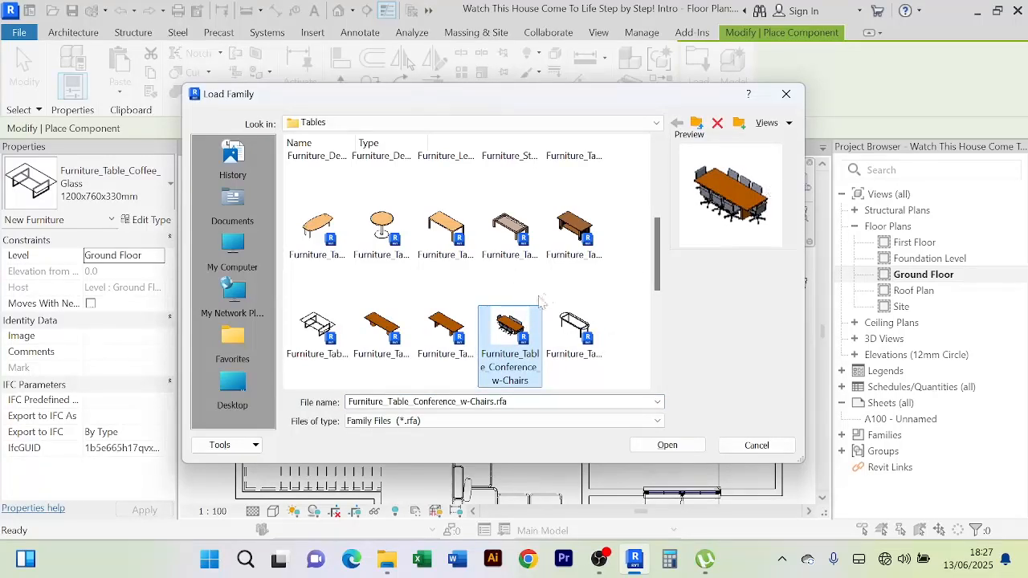
scroll(482, 321, down, 2)
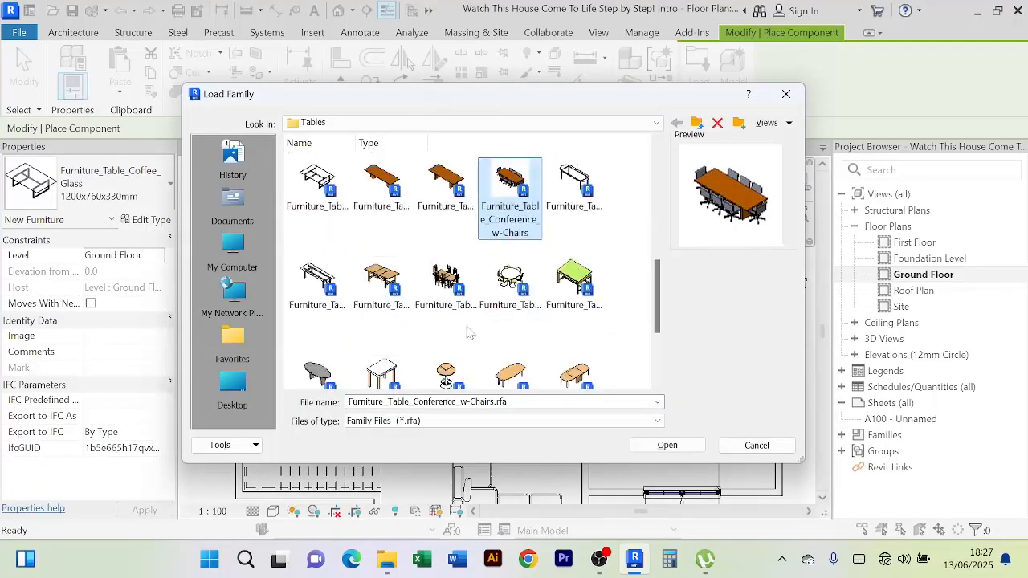
click(447, 281)
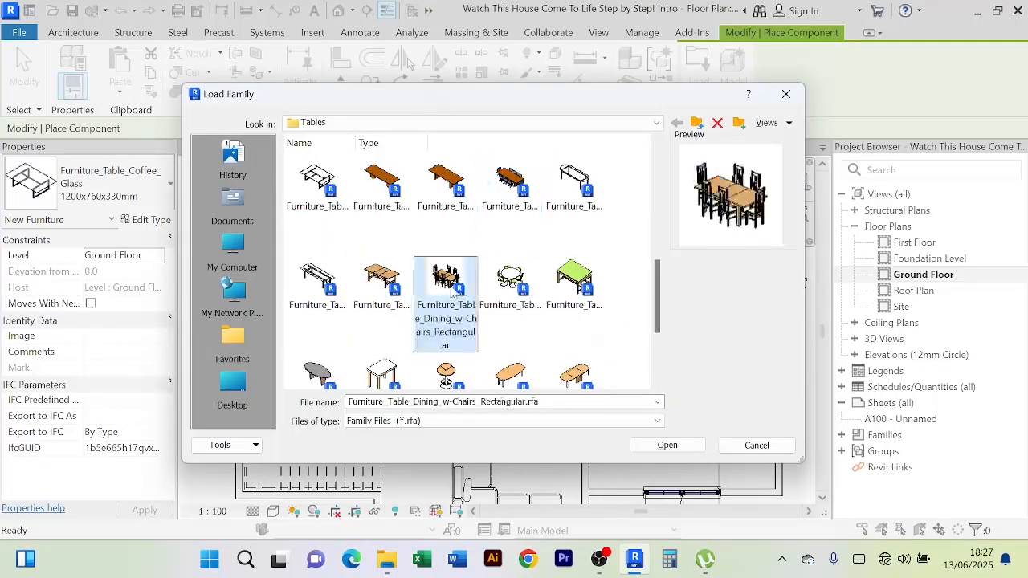
click(664, 449)
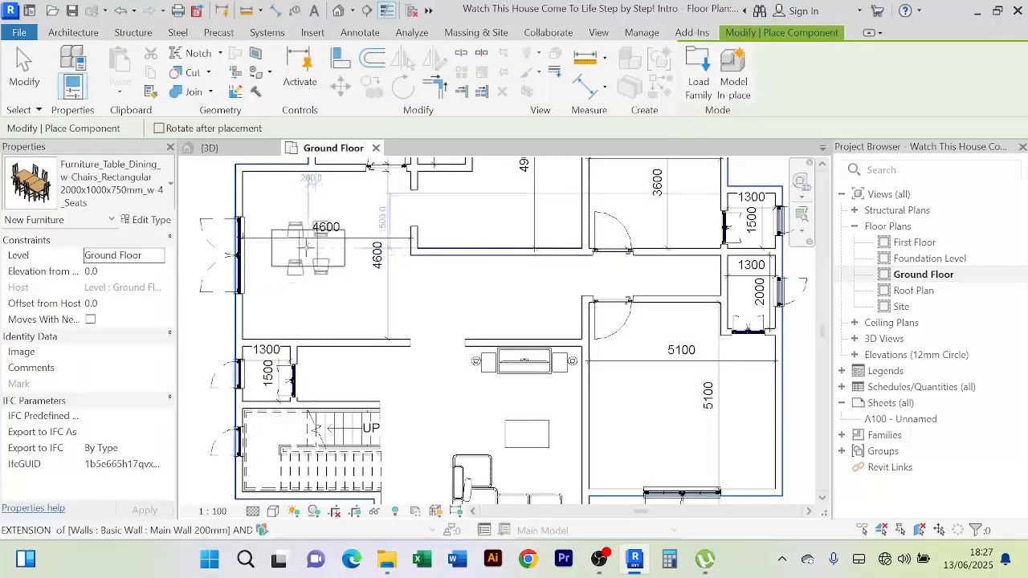
Place the 4-seat rectangular dining table in the upper-left room and end table placement
click(309, 239)
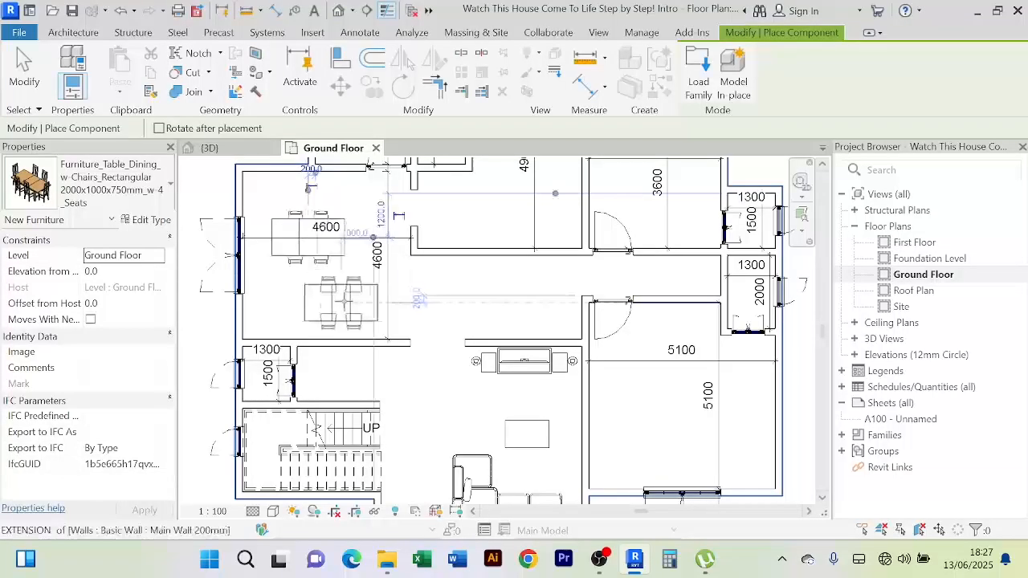
right_click(348, 303)
click(438, 240)
right_click(515, 199)
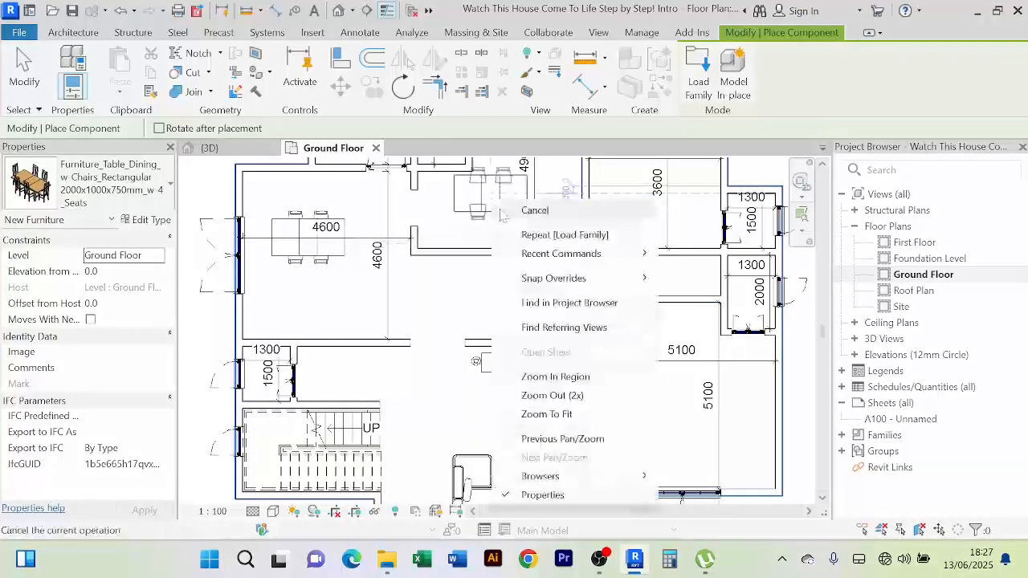
click(534, 209)
Move the horizontal 4600 width dimension down below the dining table
scroll(319, 265, up, 3)
scroll(330, 293, down, 3)
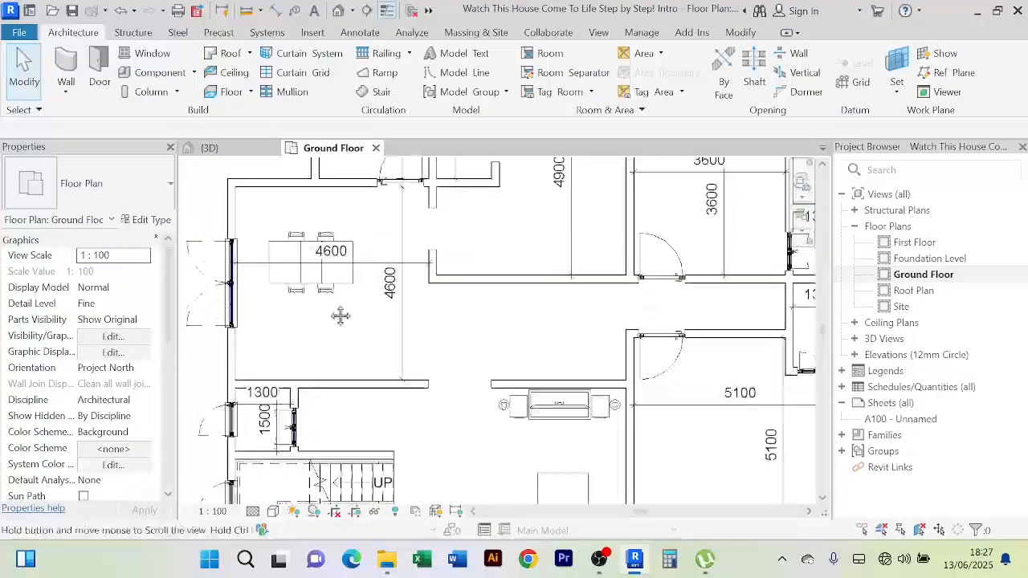
click(329, 296)
scroll(331, 299, up, 3)
scroll(333, 304, down, 3)
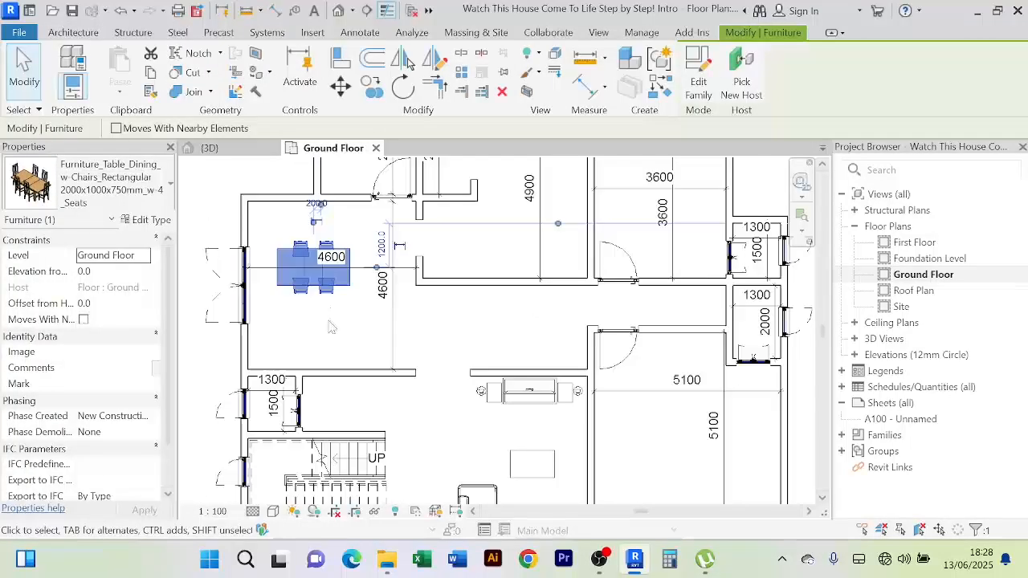
scroll(362, 277, up, 3)
click(372, 271)
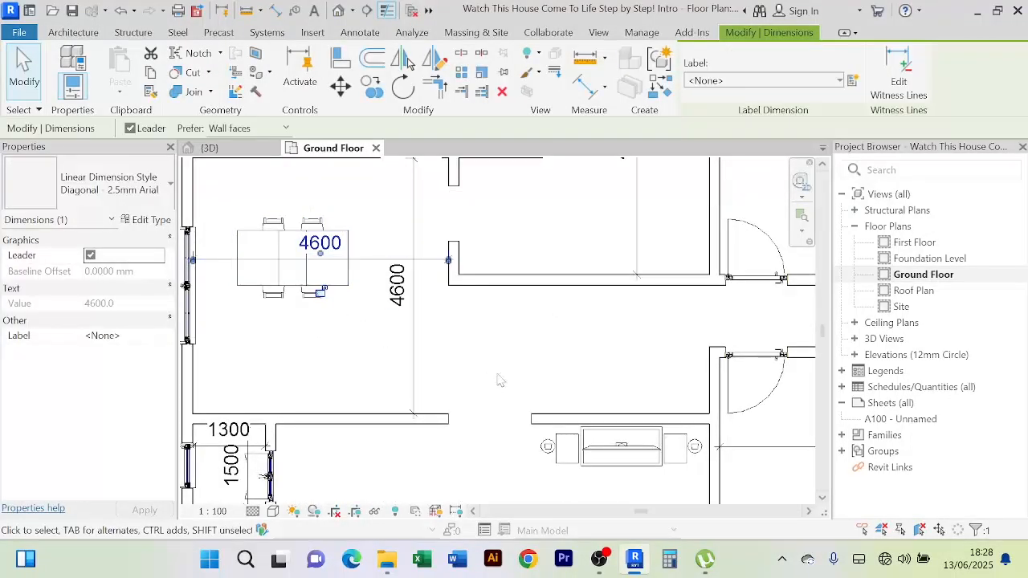
key(Up)
key(Up)
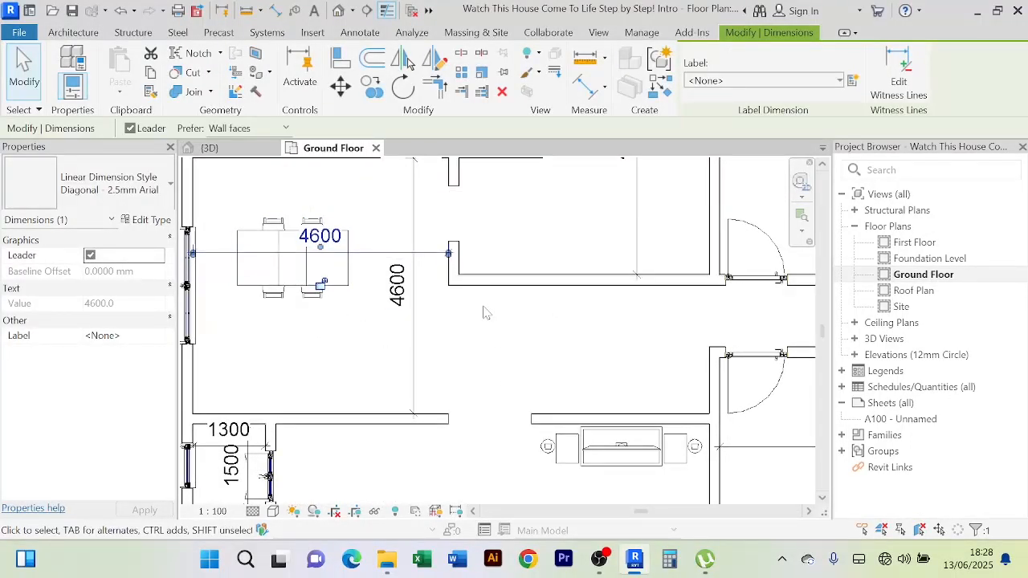
key(Down)
key(Down)
key(Down)
key(Down)
key(Down)
key(Down)
key(Down)
key(Down)
key(Down)
key(Down)
key(Down)
key(Down)
key(Down)
key(Down)
key(Down)
key(Down)
key(Down)
key(Down)
key(Down)
key(Down)
key(Down)
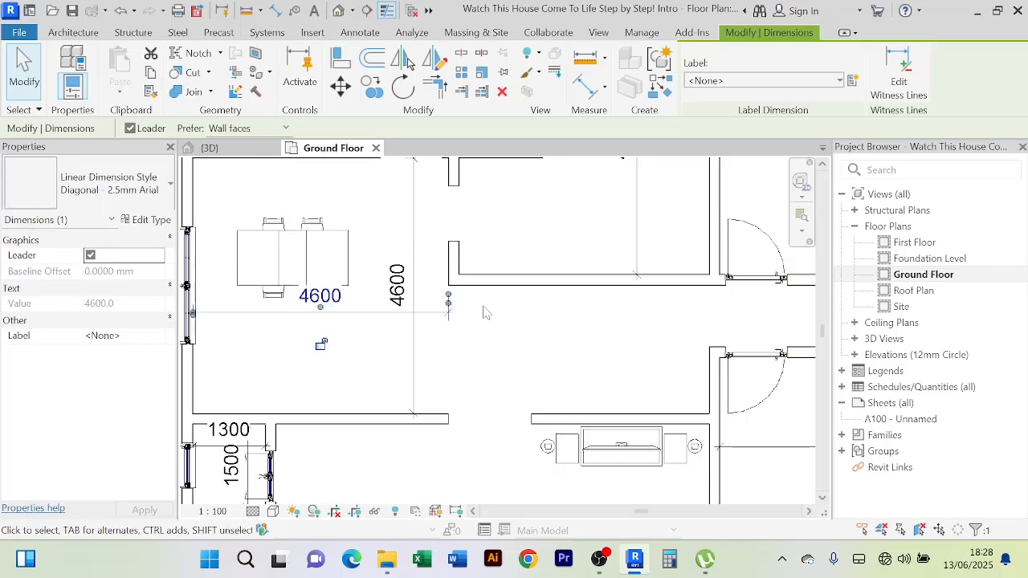
key(Down)
key(Down)
key(Down)
key(Down)
key(Down)
key(Down)
key(Down)
key(Down)
key(Down)
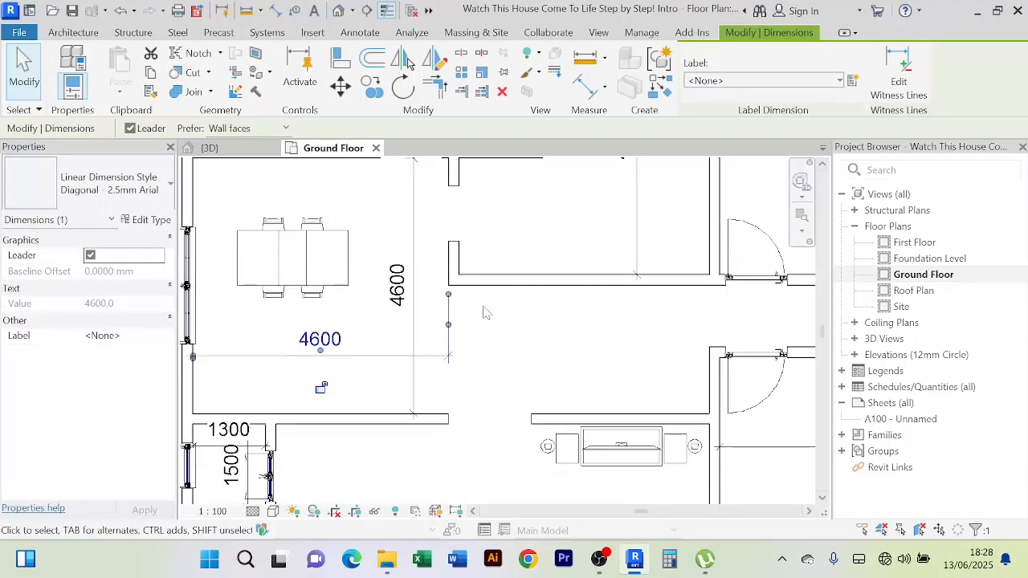
scroll(484, 312, down, 3)
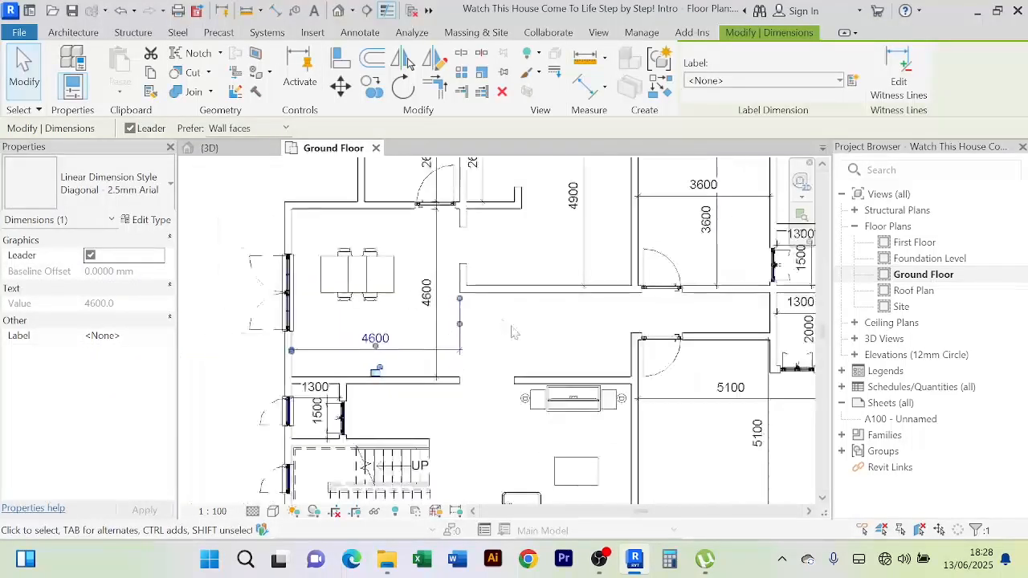
click(512, 332)
scroll(520, 337, down, 2)
middle_drag(528, 342, 523, 344)
scroll(418, 309, up, 1)
Nudge the dining table slightly lower in the room
scroll(409, 303, up, 2)
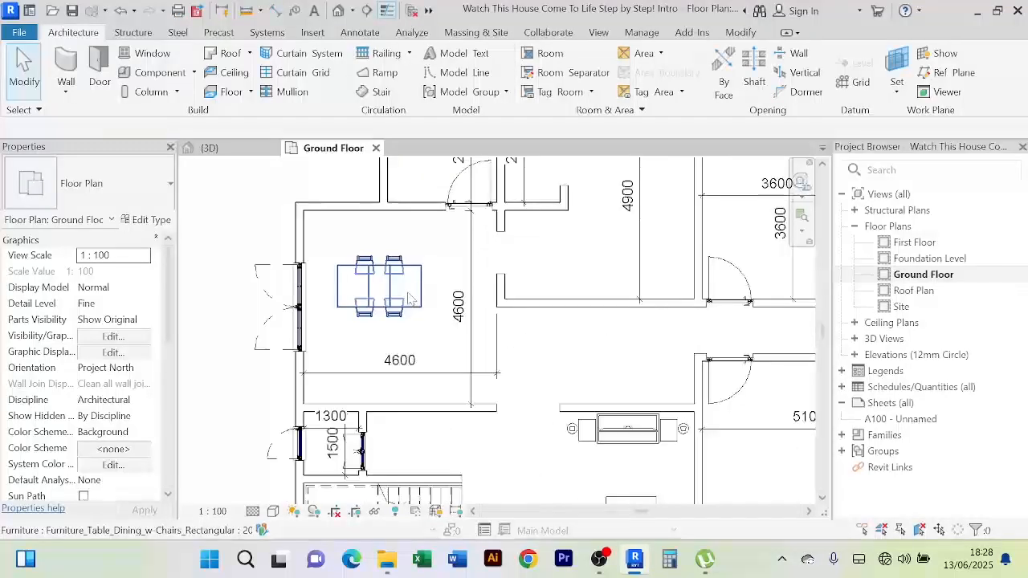
click(406, 299)
key(Down)
key(Down)
key(Down)
key(Down)
key(Down)
key(Down)
key(Down)
key(Down)
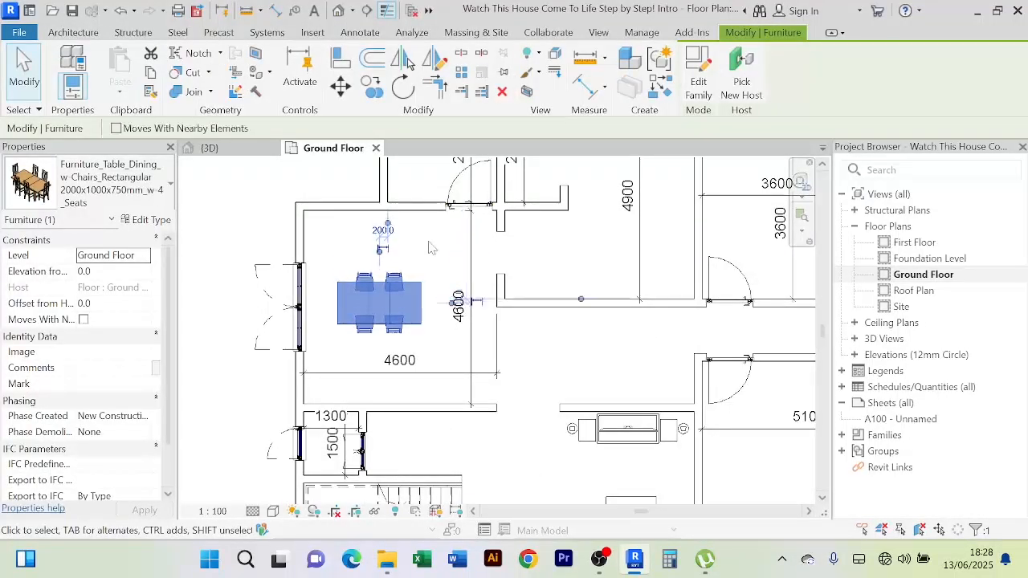
key(Escape)
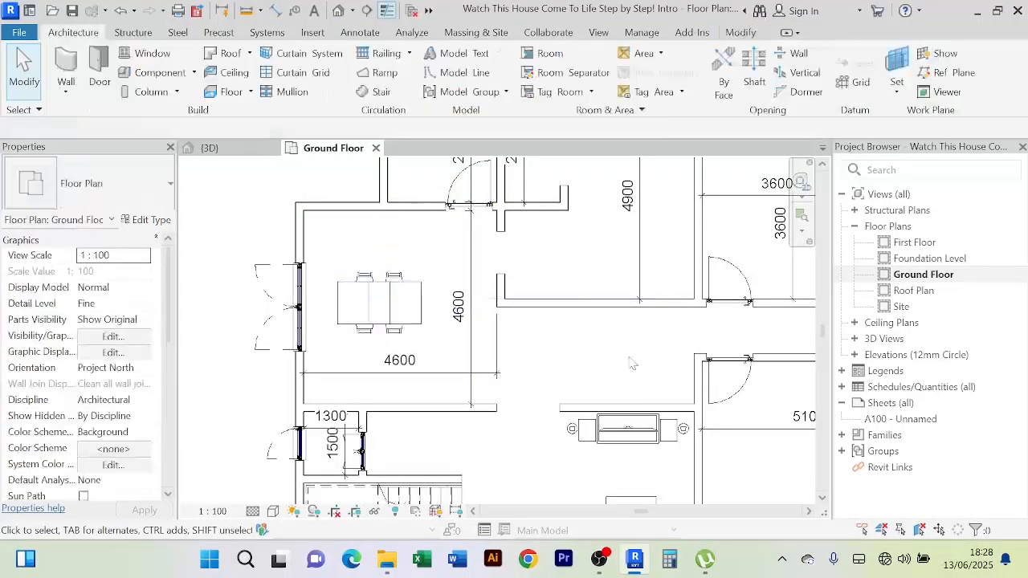
Switch the dining table to the 2000x1000x750mm w-6 Seats type
click(419, 320)
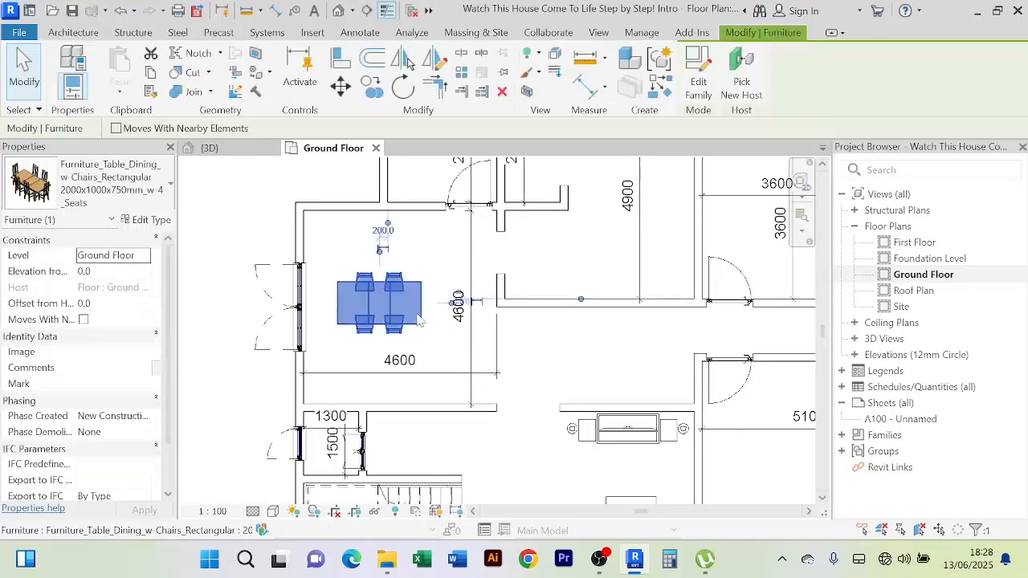
click(171, 187)
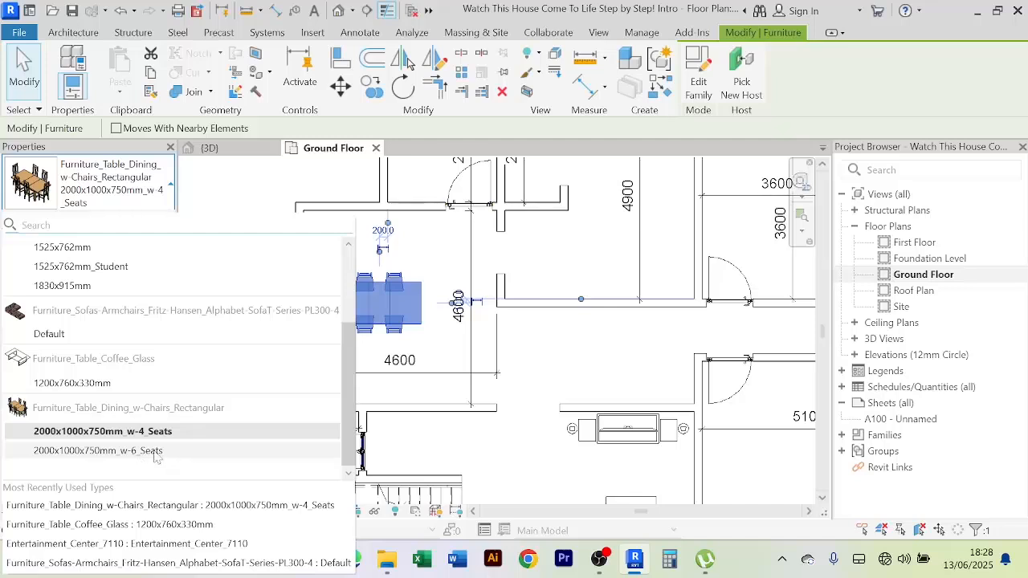
click(121, 450)
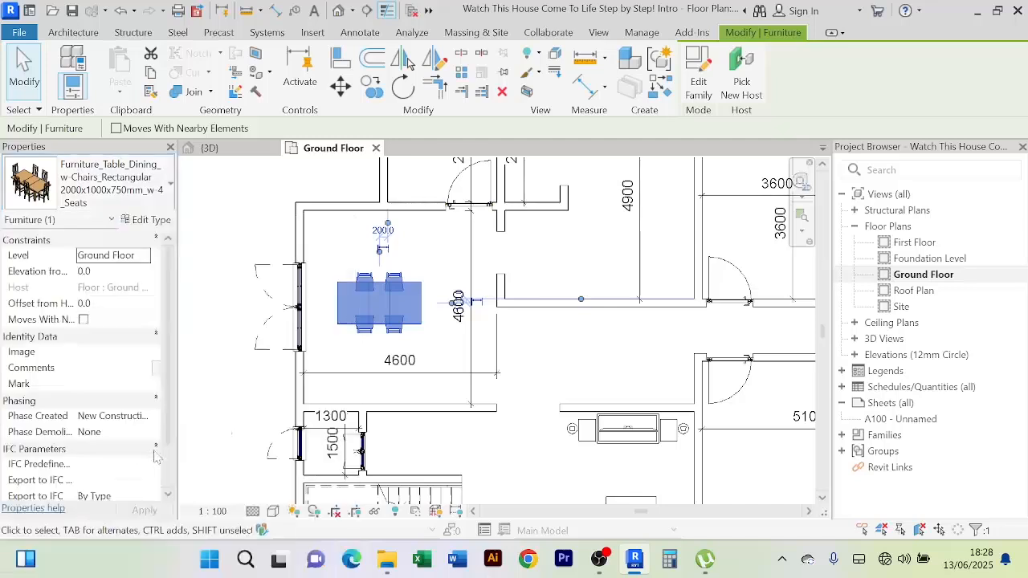
click(450, 265)
scroll(379, 307, up, 2)
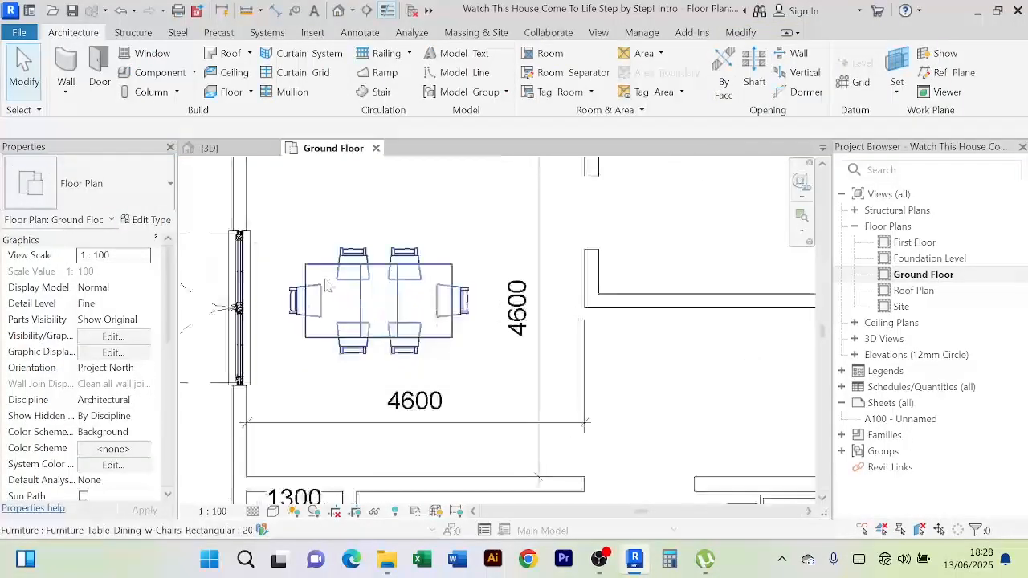
scroll(474, 322, down, 4)
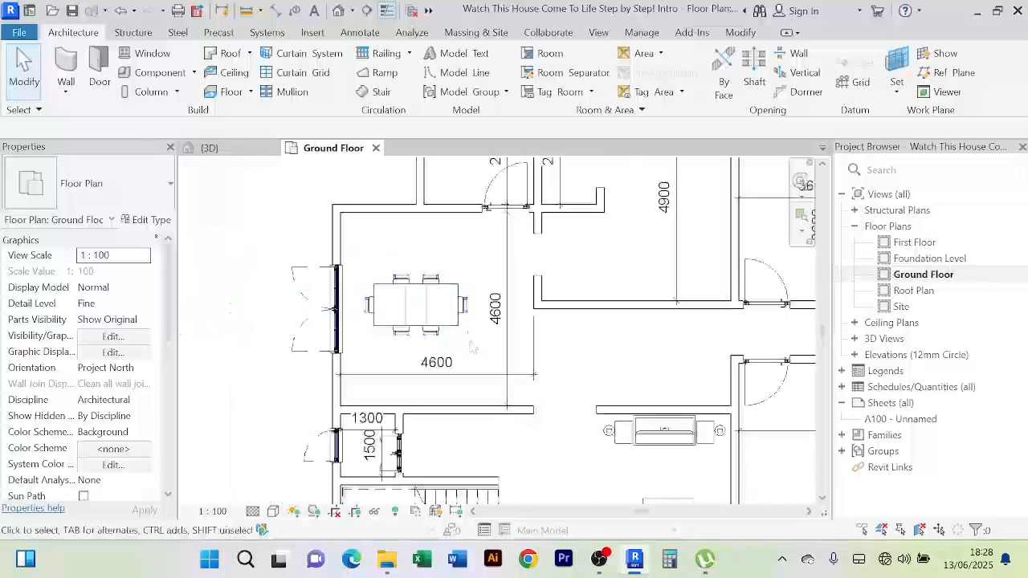
scroll(466, 348, up, 3)
scroll(465, 348, down, 4)
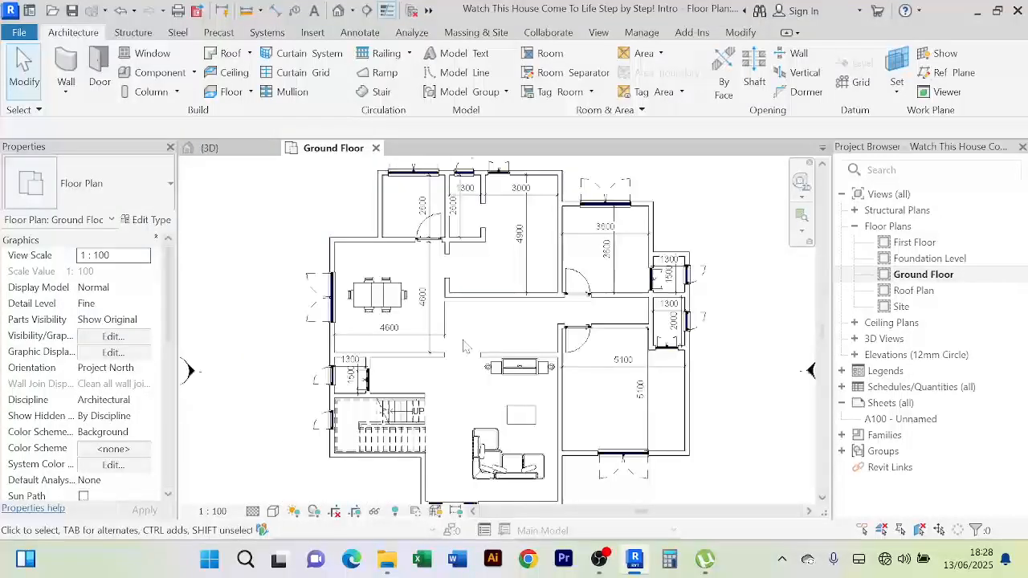
scroll(440, 339, up, 3)
scroll(441, 339, down, 2)
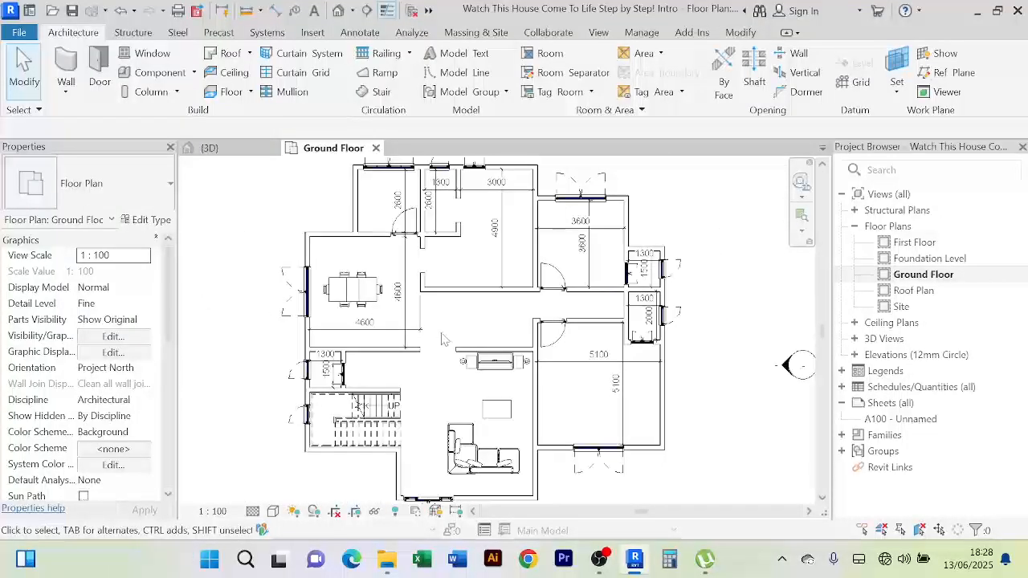
scroll(447, 336, up, 3)
scroll(450, 329, down, 4)
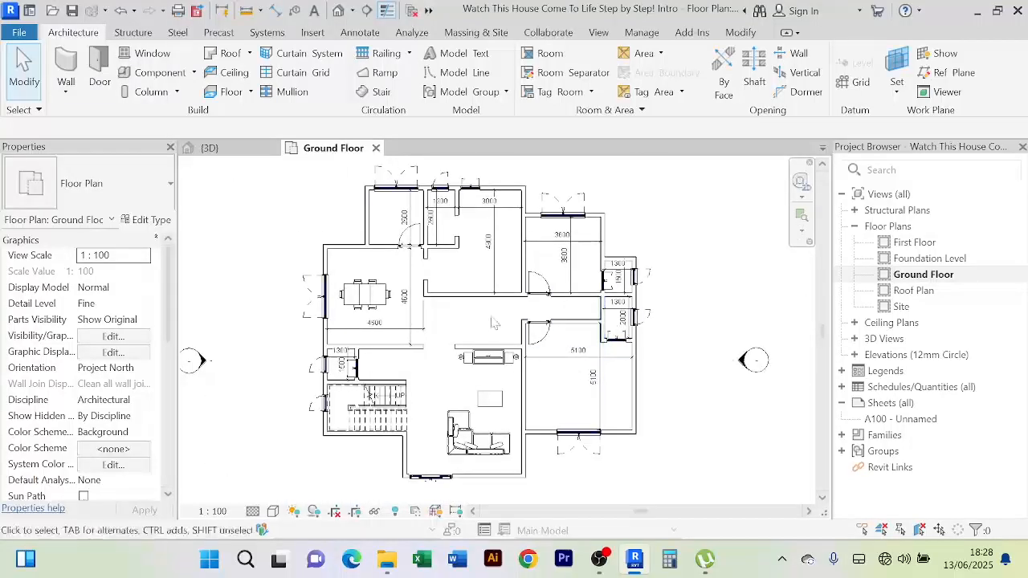
scroll(492, 322, up, 2)
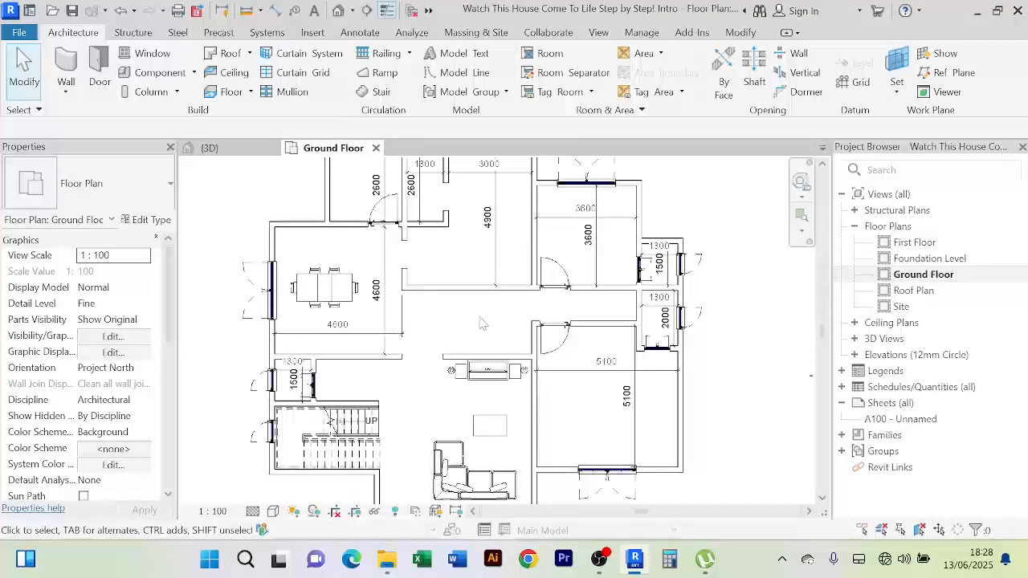
scroll(480, 322, down, 1)
scroll(399, 387, up, 2)
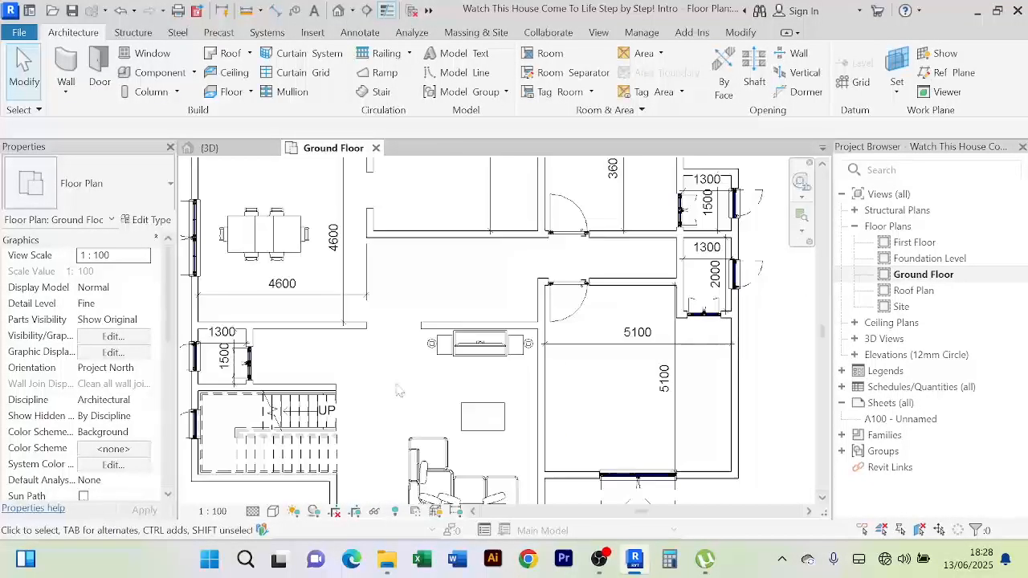
scroll(394, 385, down, 1)
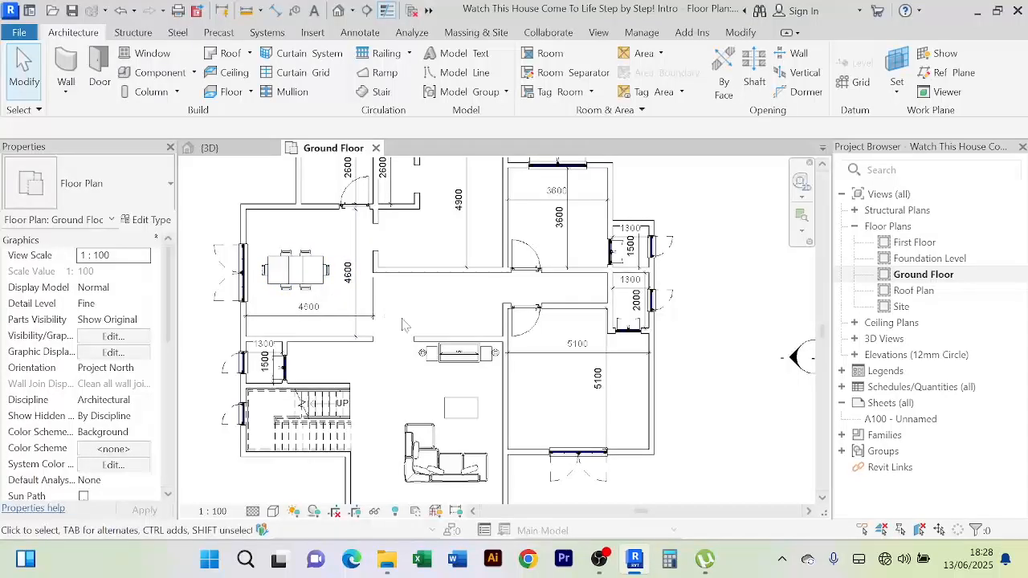
middle_drag(403, 322, 373, 354)
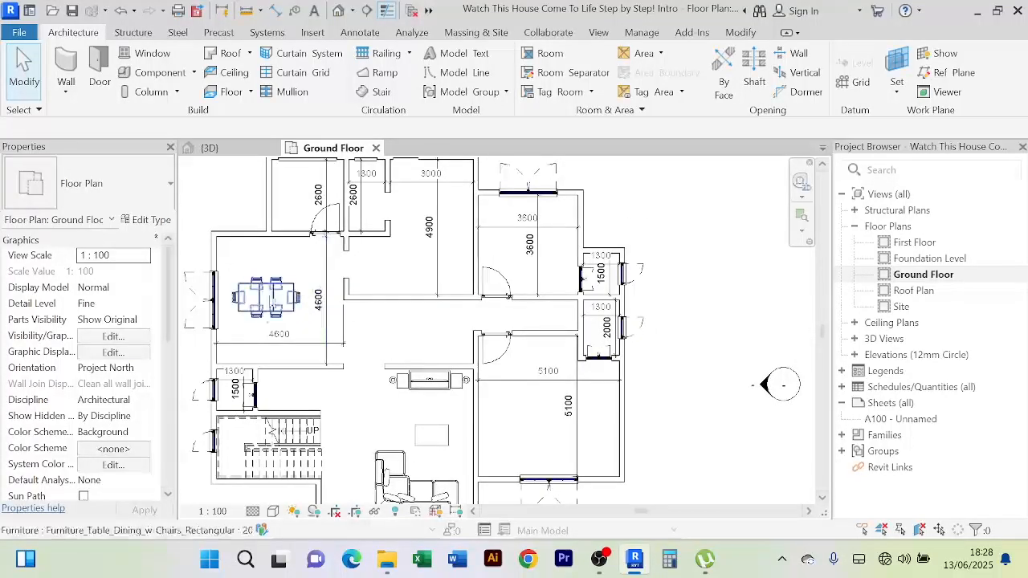
scroll(418, 337, down, 2)
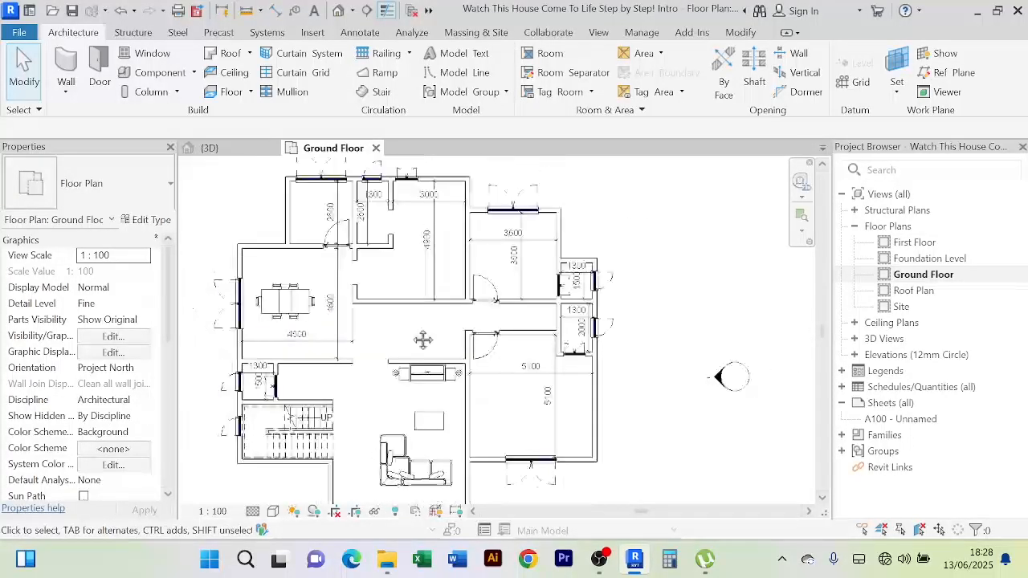
scroll(347, 324, up, 2)
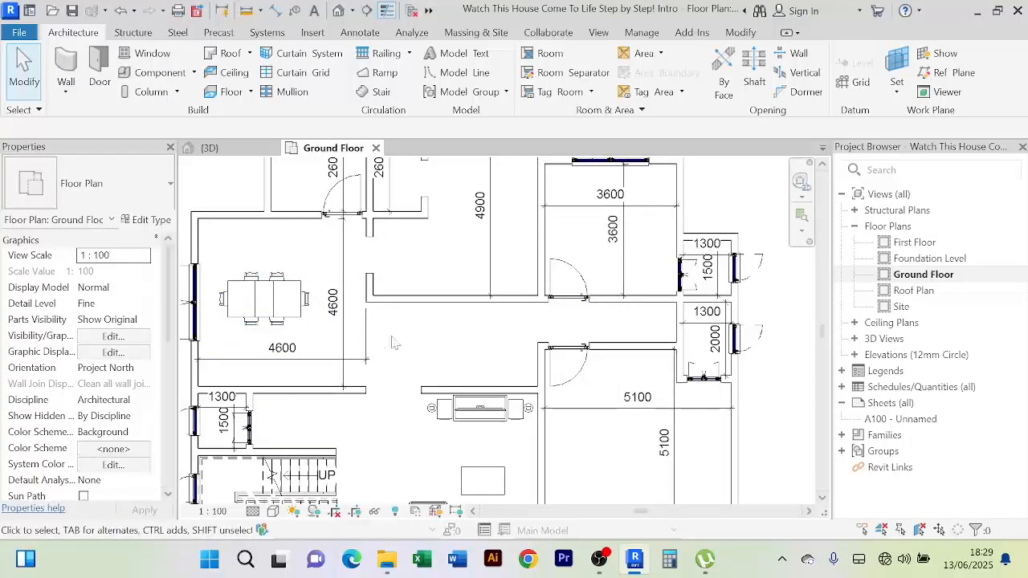
scroll(408, 347, down, 1)
middle_drag(407, 348, 407, 357)
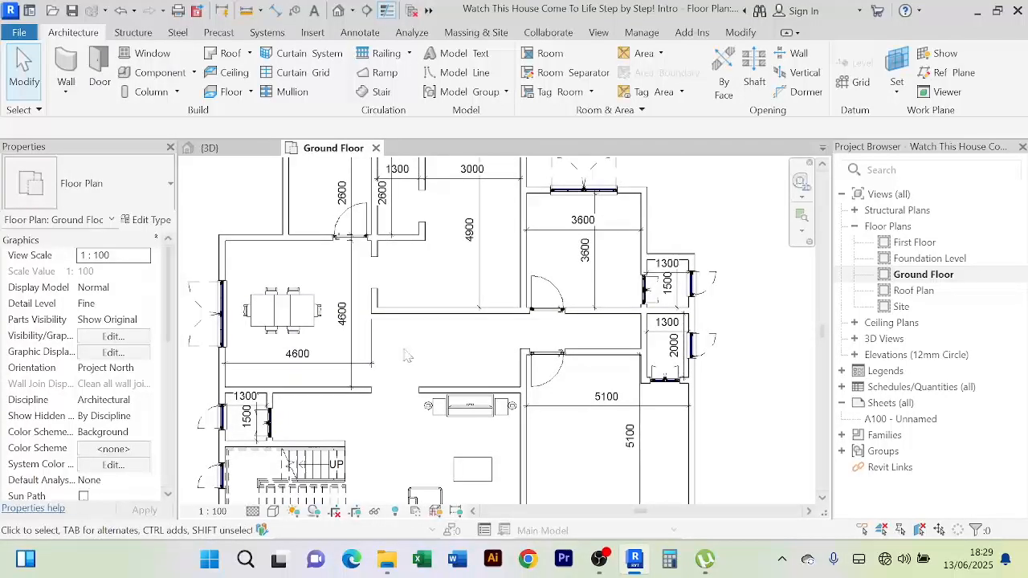
scroll(318, 344, up, 1)
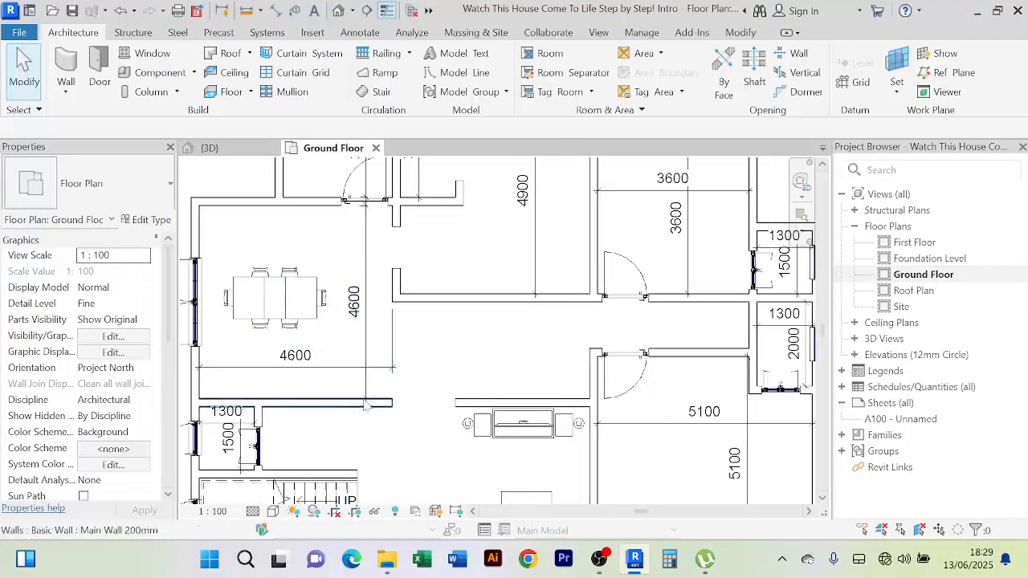
scroll(374, 281, down, 1)
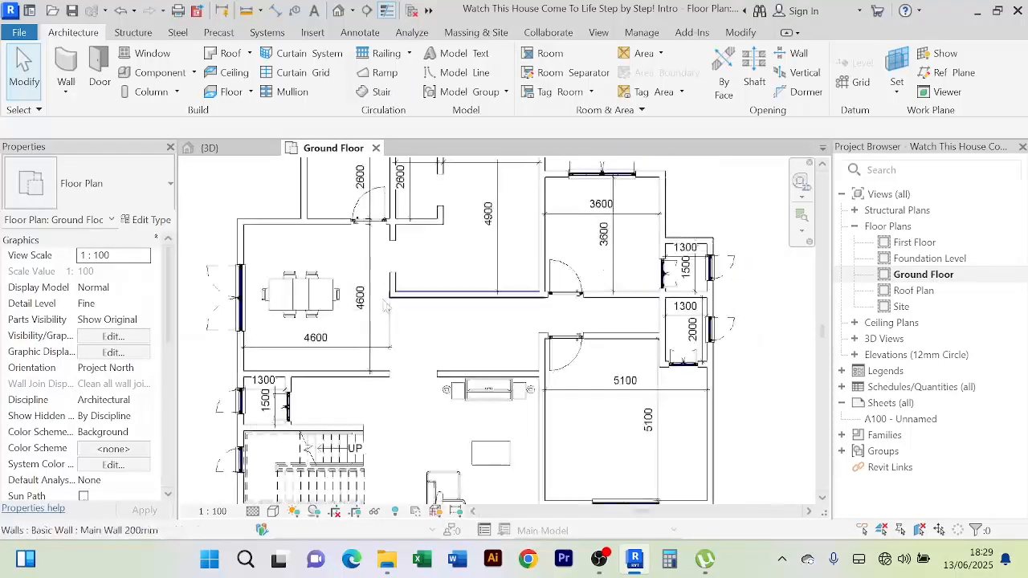
Delete both the vertical and horizontal 4600 dimensions in the upper-left room
click(371, 265)
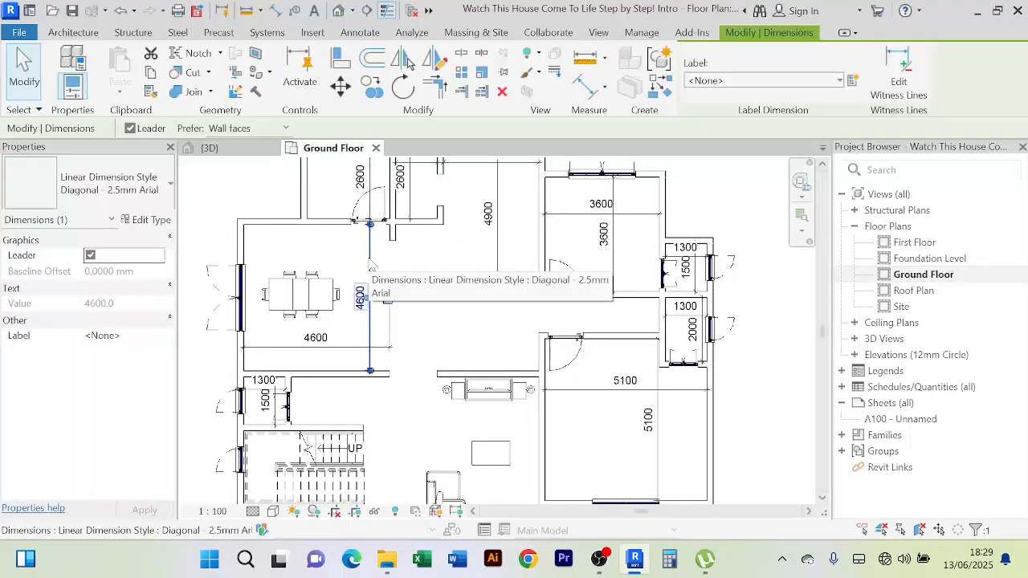
key(Delete)
click(392, 347)
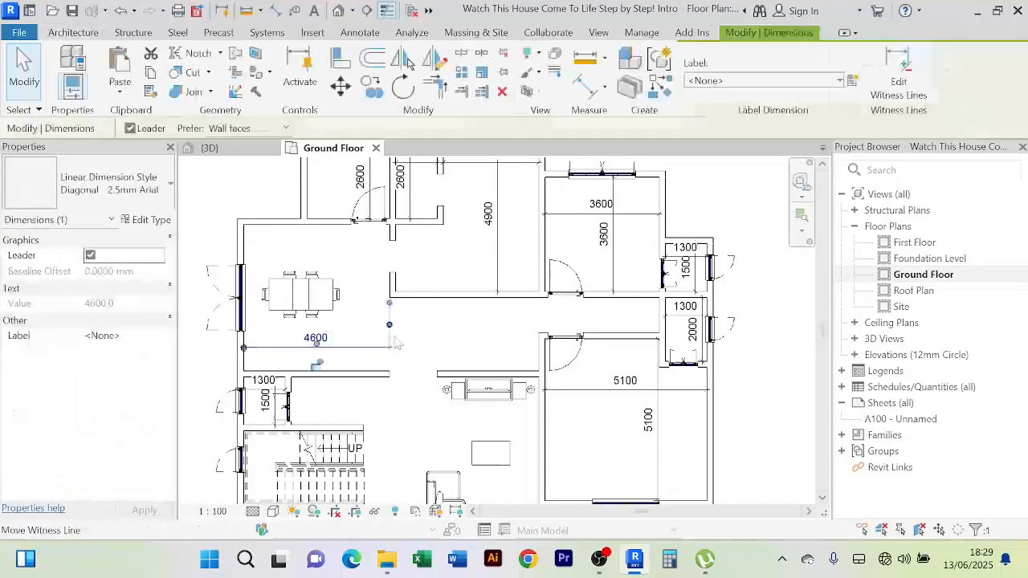
key(Delete)
Nudge the dining table right and down, then rotate it 90° to run vertically
scroll(391, 353, down, 1)
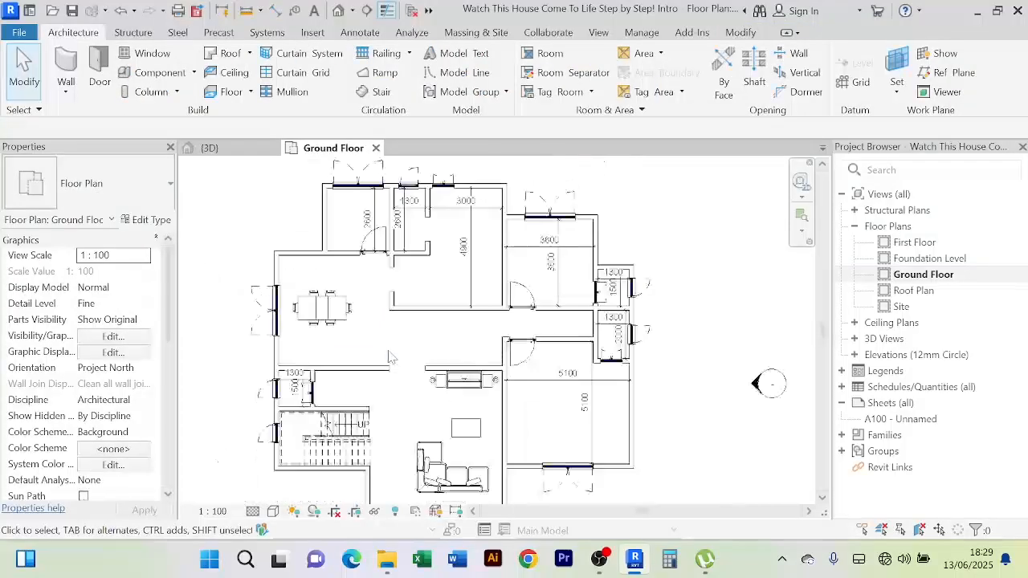
scroll(381, 347, up, 1)
click(337, 304)
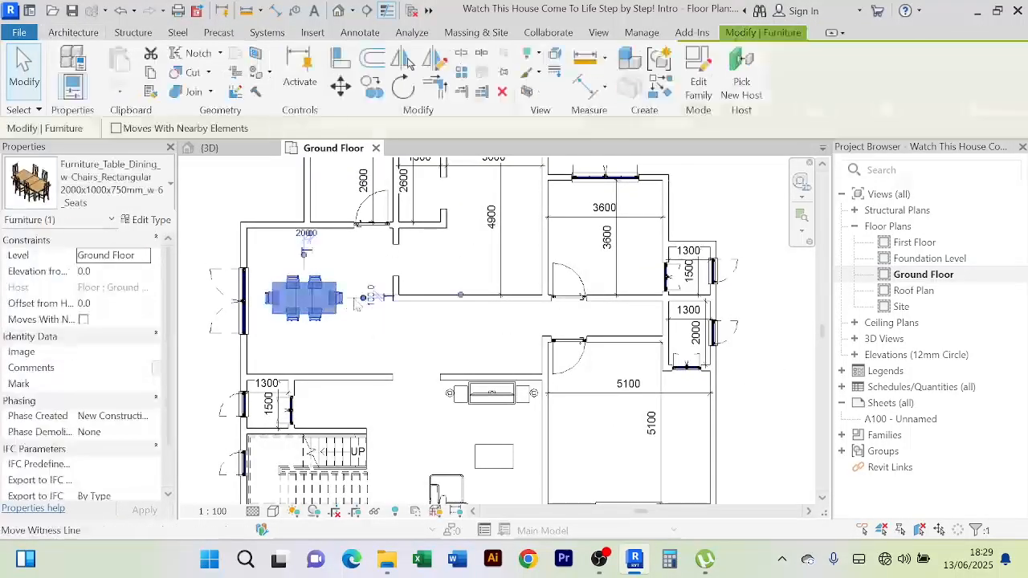
key(Right)
key(Down)
key(Down)
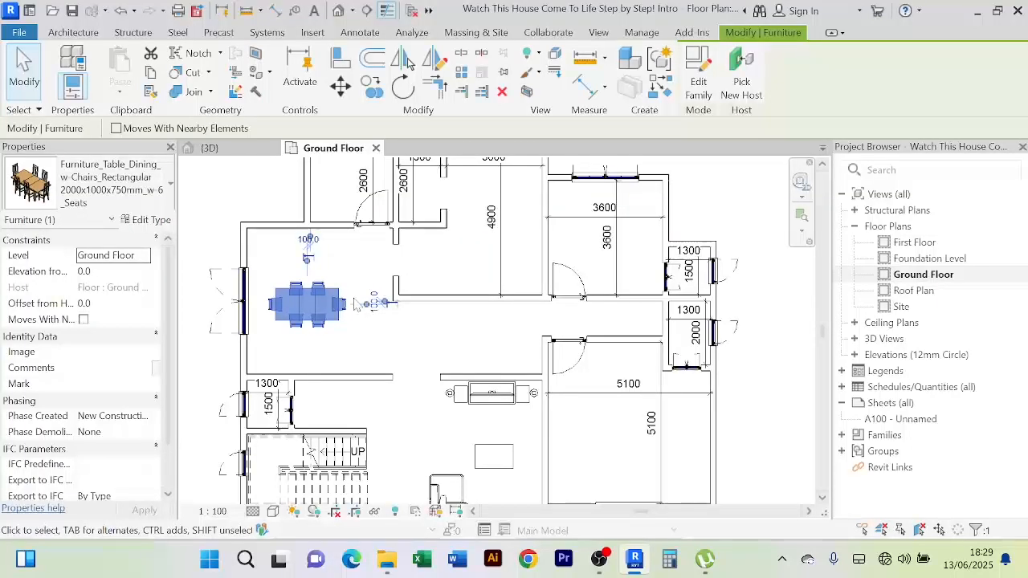
key(Escape)
scroll(397, 352, down, 2)
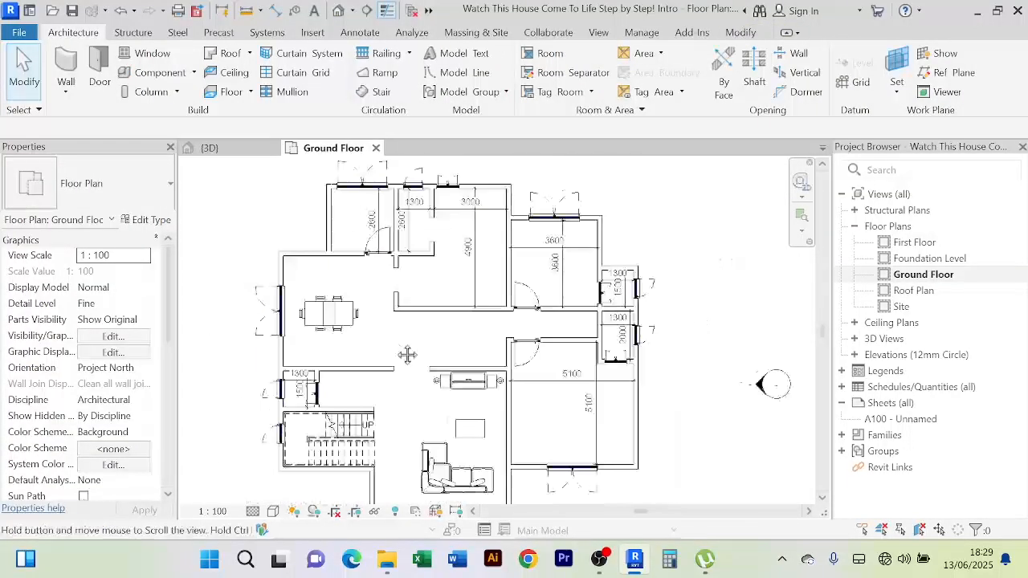
click(344, 323)
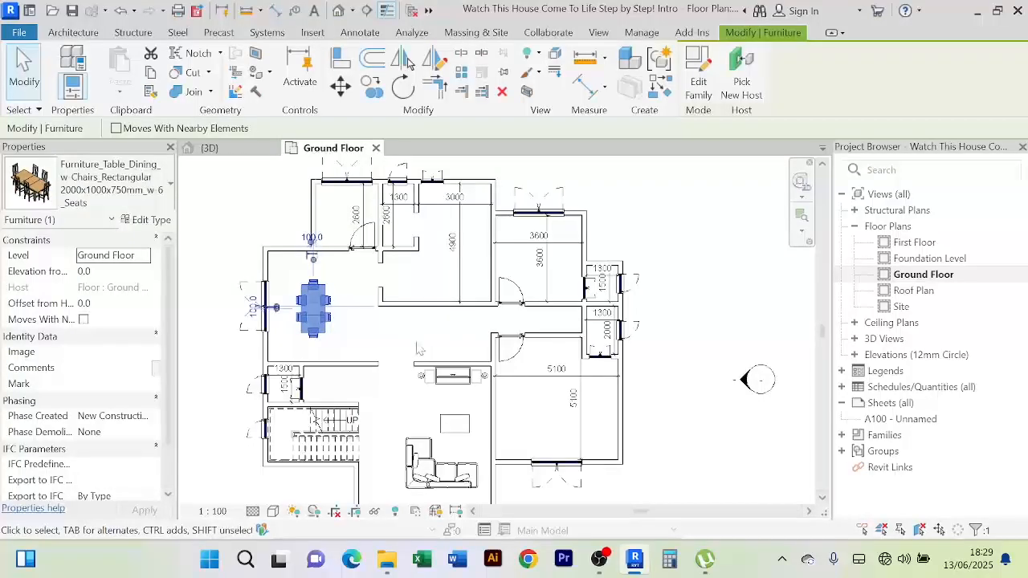
key(Escape)
middle_drag(405, 349, 391, 330)
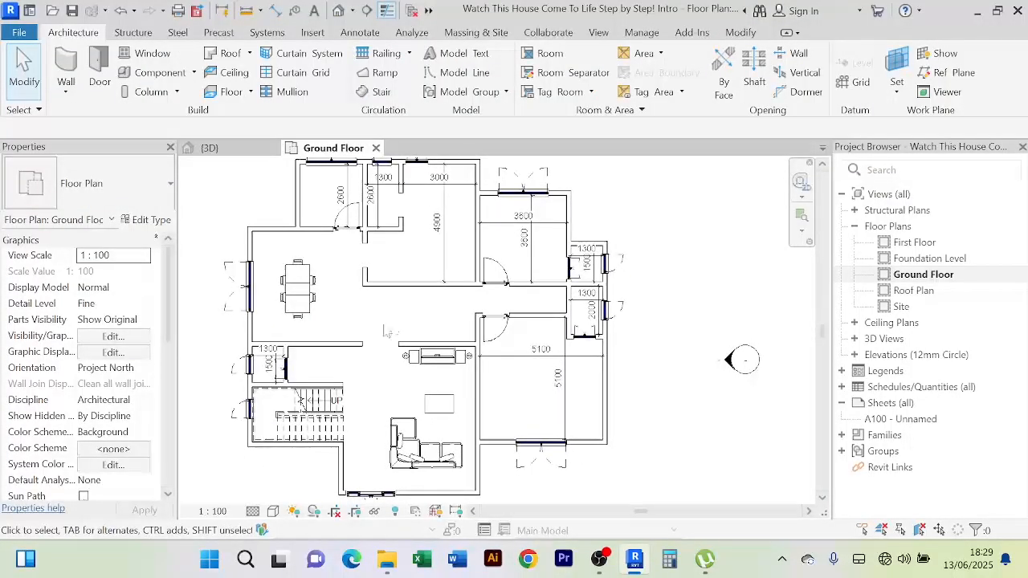
scroll(391, 256, up, 2)
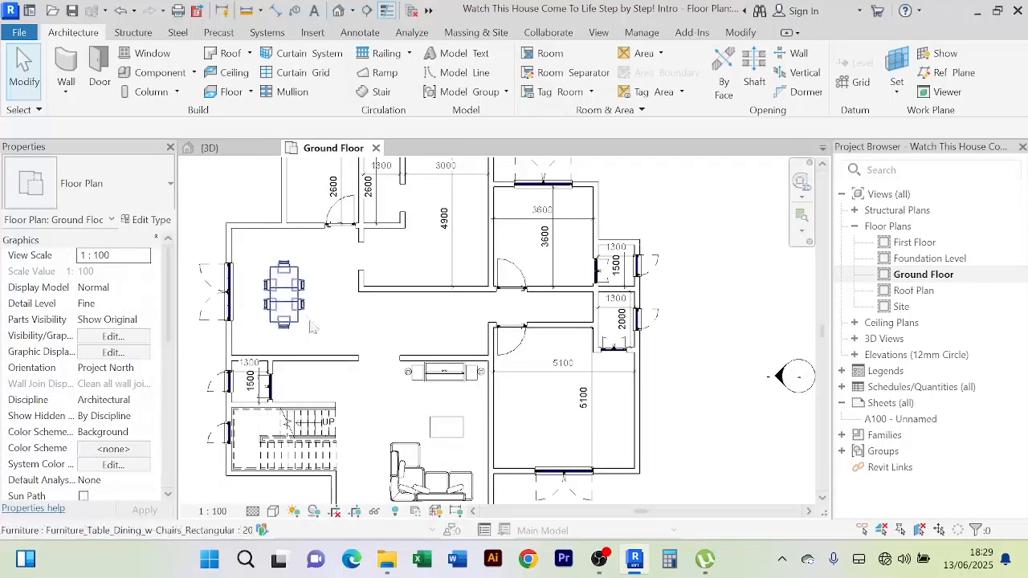
scroll(338, 343, down, 2)
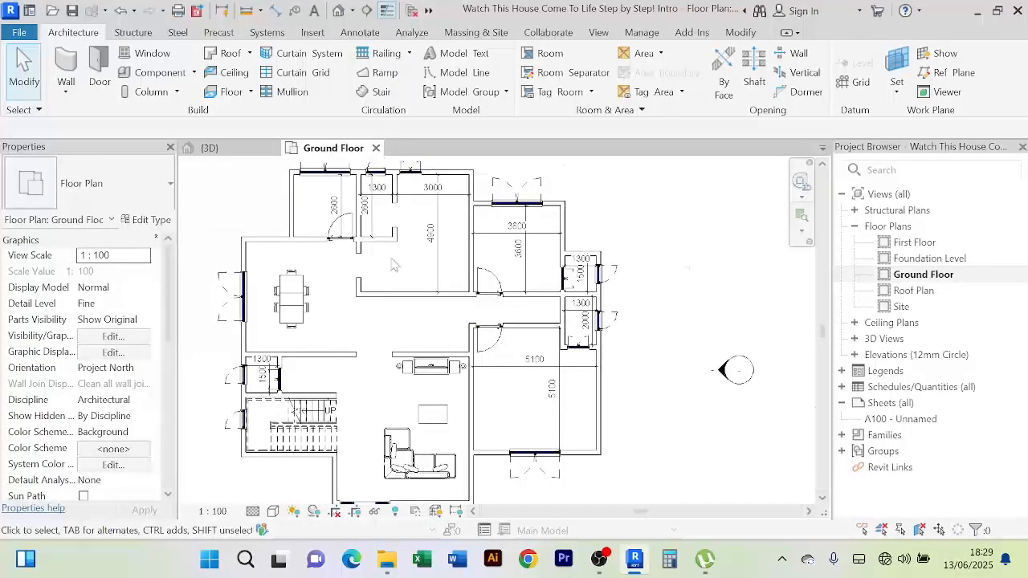
scroll(394, 266, up, 2)
middle_drag(402, 269, 390, 326)
scroll(406, 349, down, 2)
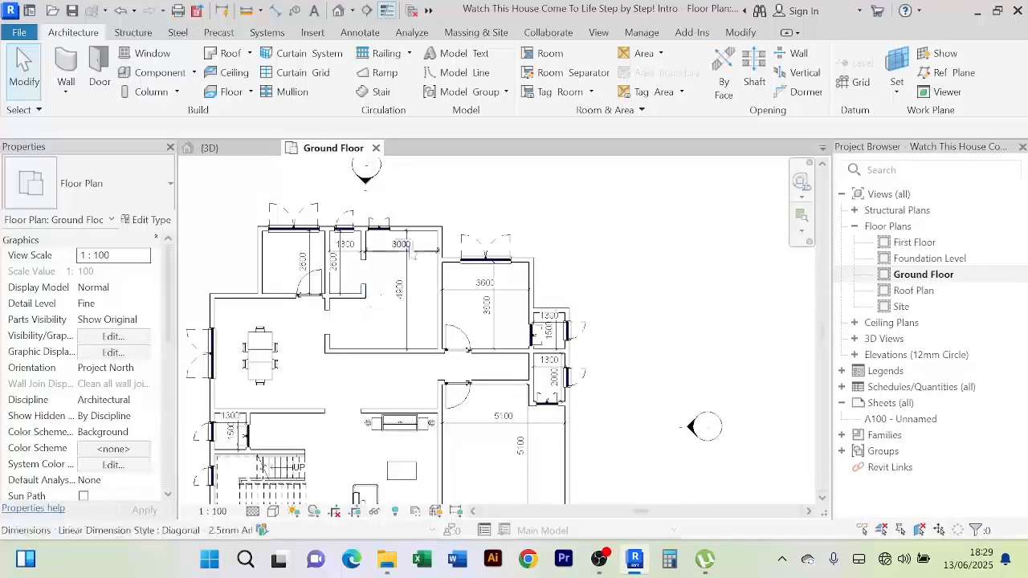
scroll(380, 334, down, 1)
middle_drag(389, 340, 403, 292)
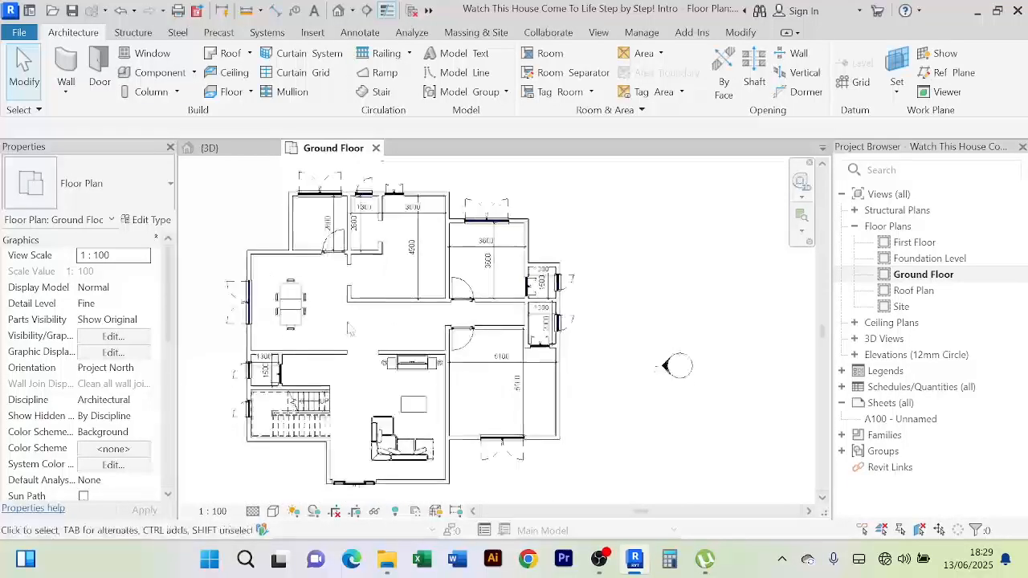
middle_drag(355, 340, 351, 368)
scroll(381, 313, up, 1)
middle_drag(384, 315, 371, 337)
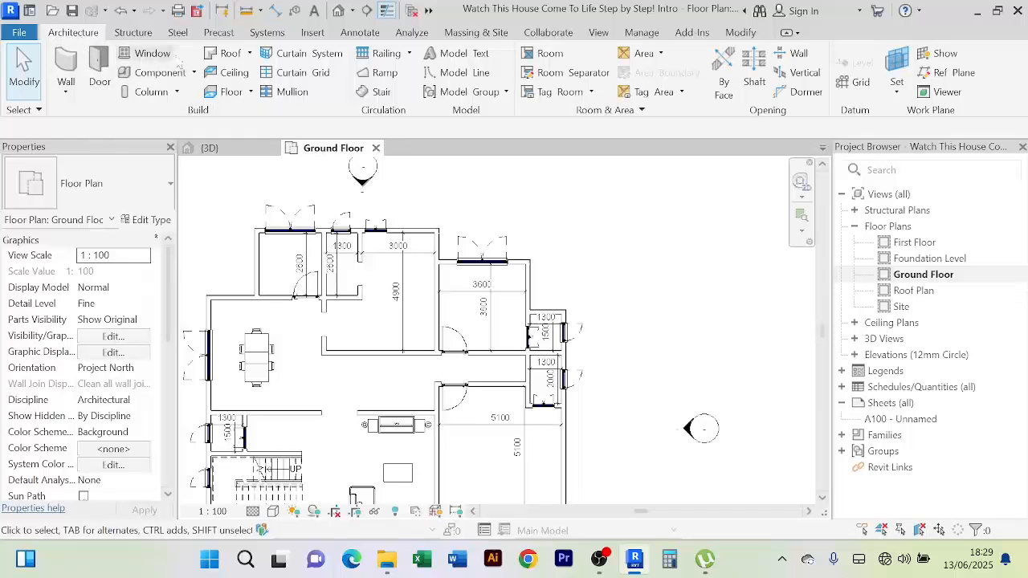
Start Place a Component, browse the Tables families, then go up one level to Furniture
click(194, 72)
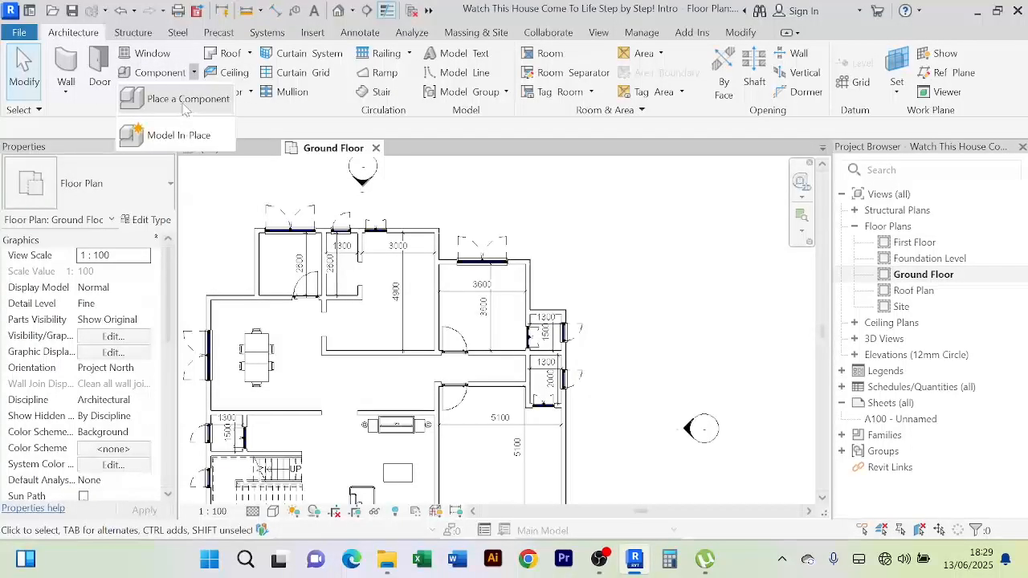
click(184, 99)
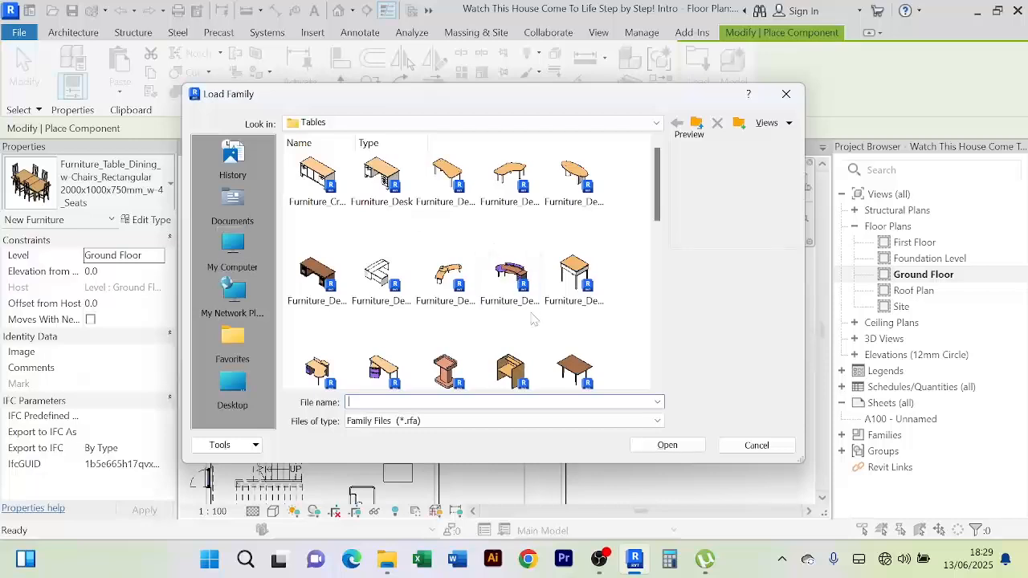
click(510, 279)
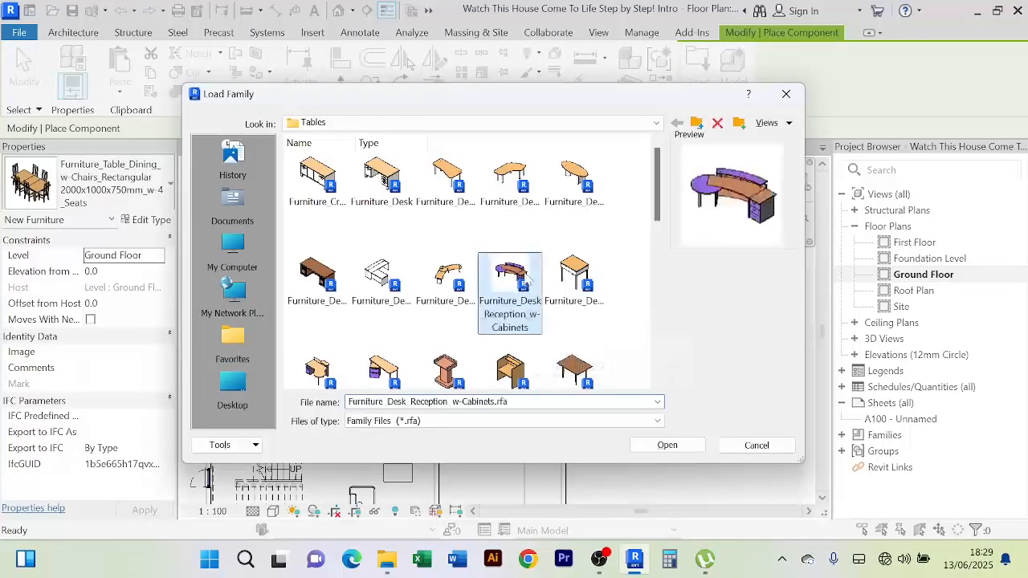
scroll(498, 297, down, 1)
scroll(474, 305, down, 3)
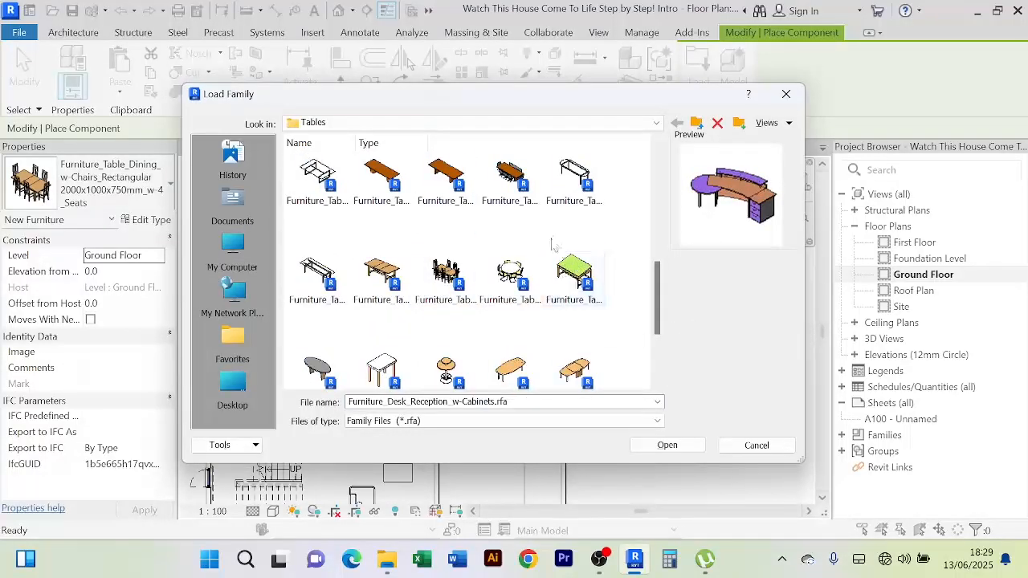
click(448, 281)
scroll(506, 285, down, 2)
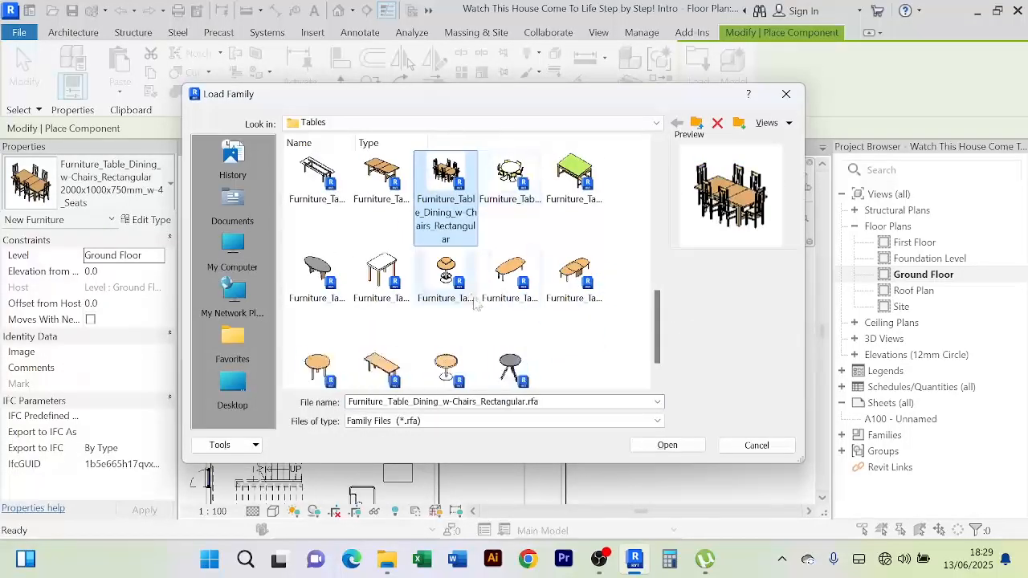
scroll(434, 281, up, 2)
scroll(426, 272, up, 5)
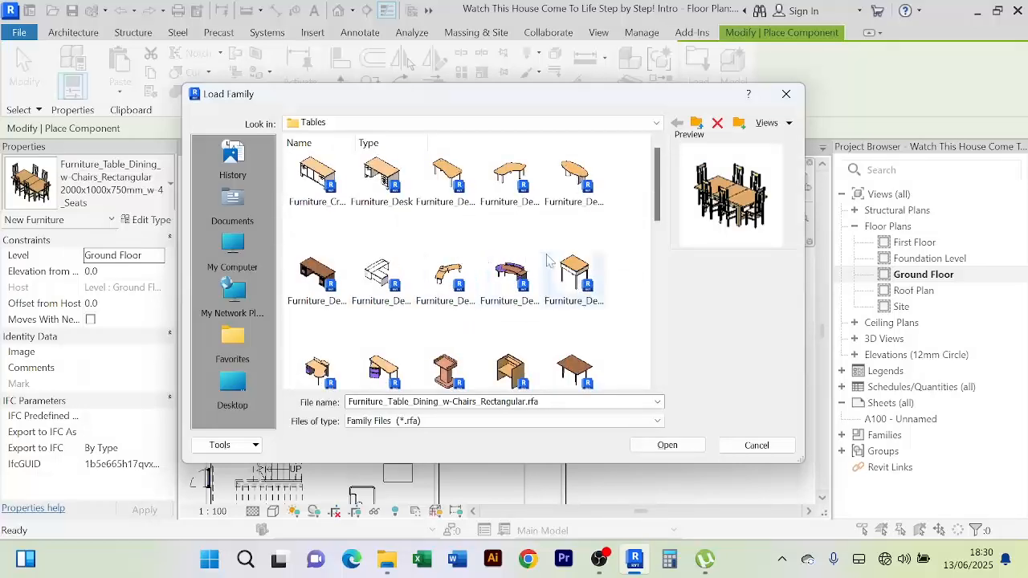
scroll(502, 273, down, 5)
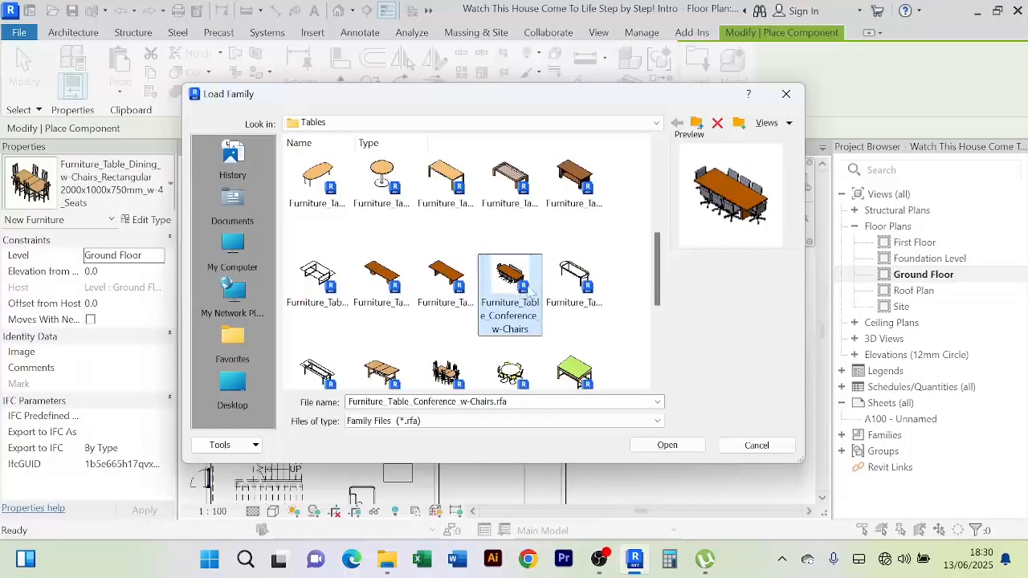
scroll(514, 289, down, 2)
scroll(475, 265, up, 5)
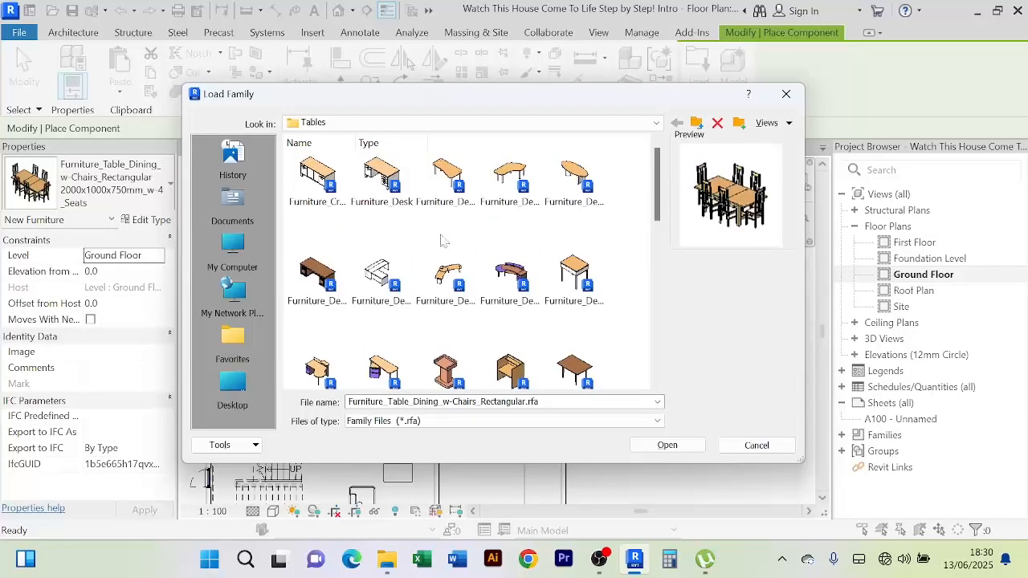
click(696, 125)
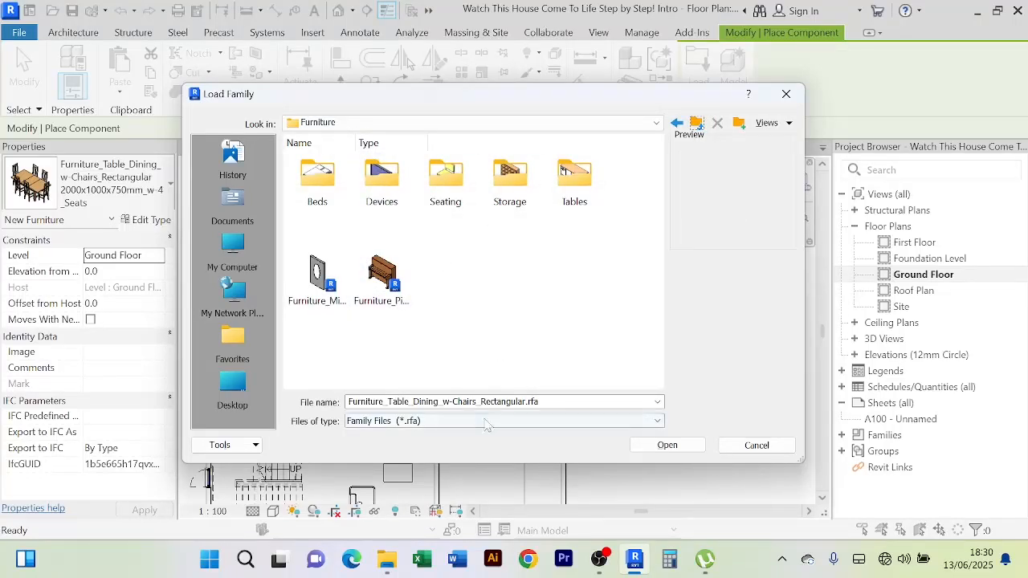
Bring File Explorer forward and go up three levels to the REVIT LIBRARIES folder
mouse_move(394, 568)
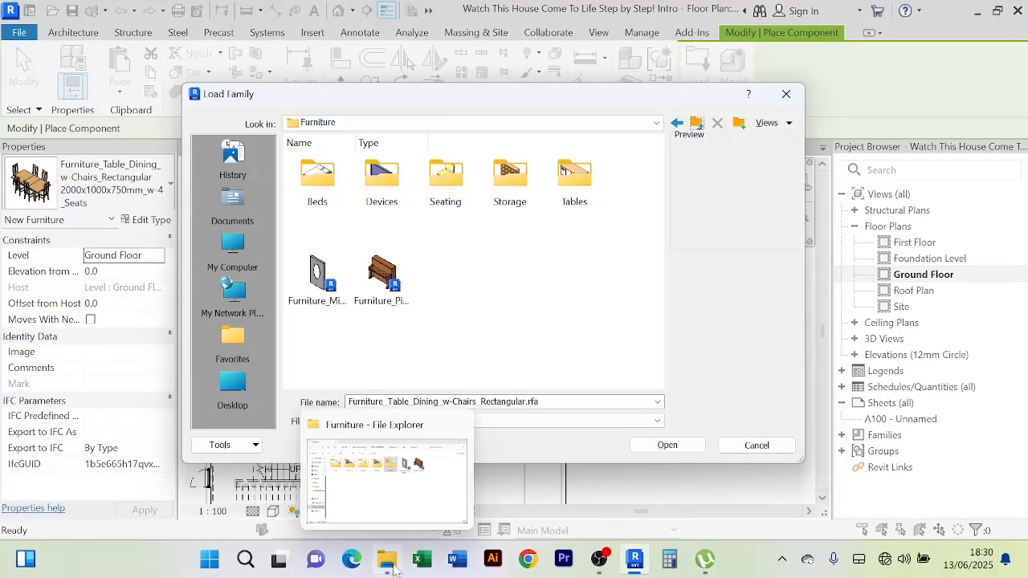
click(394, 503)
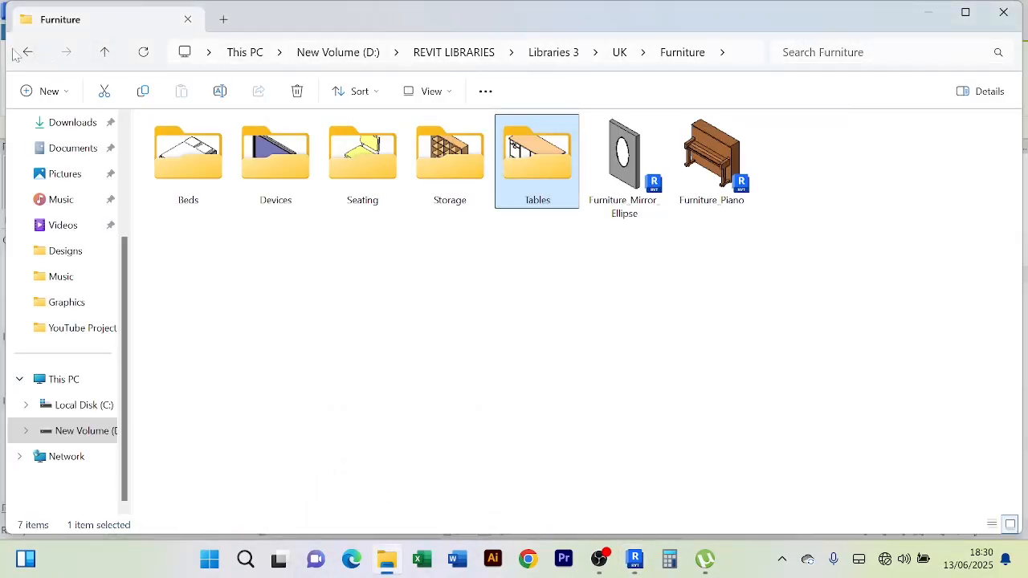
click(104, 54)
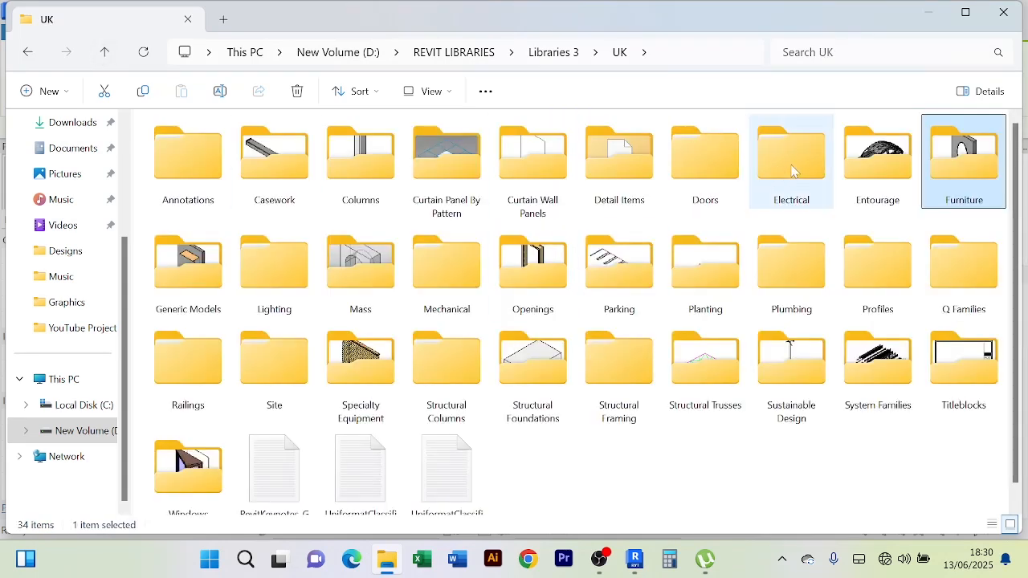
click(106, 53)
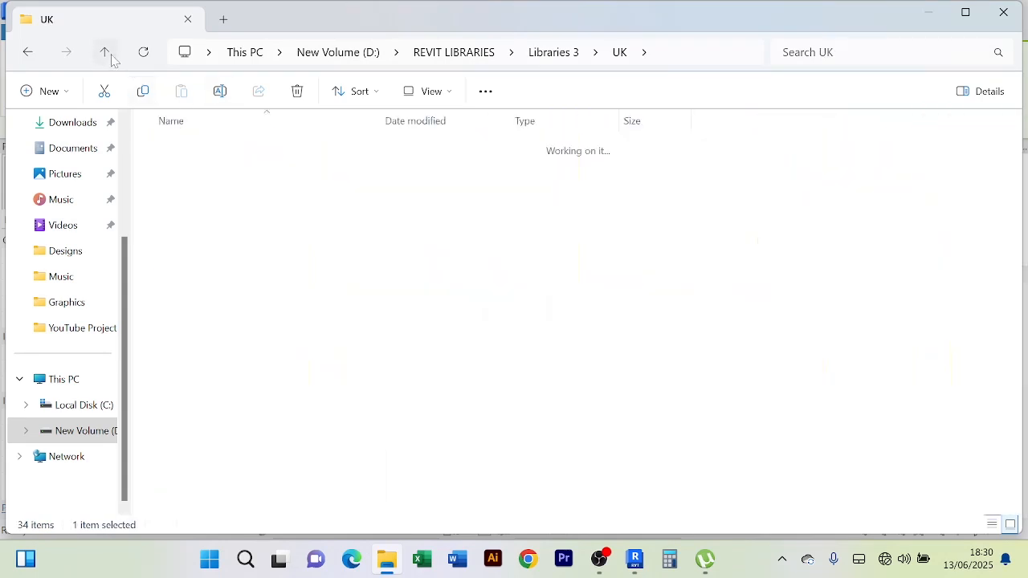
click(106, 53)
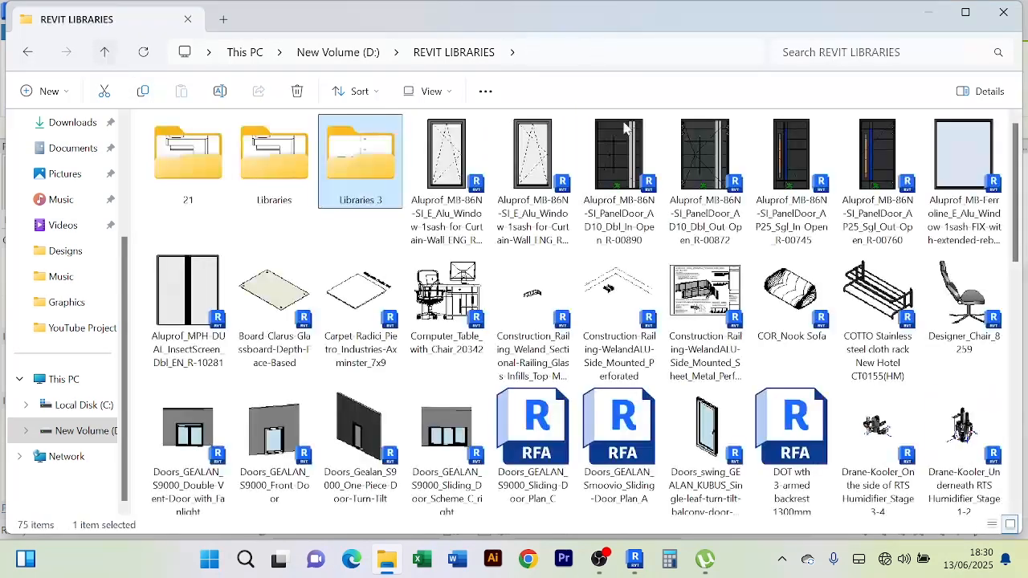
Search REVIT LIBRARIES for kitchen items, correcting the misspelled 'kitechen' query
click(906, 52)
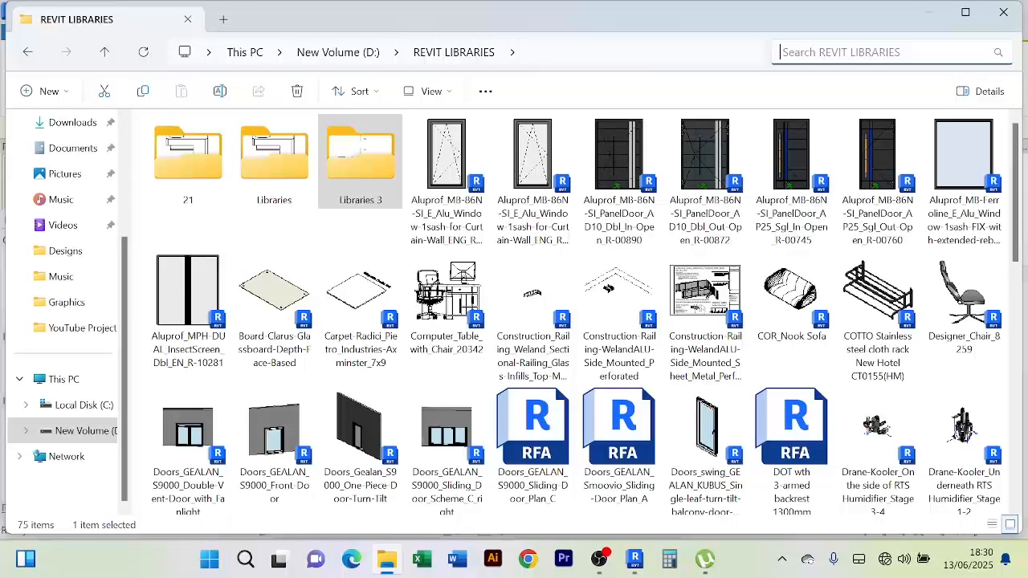
text(kiteche)
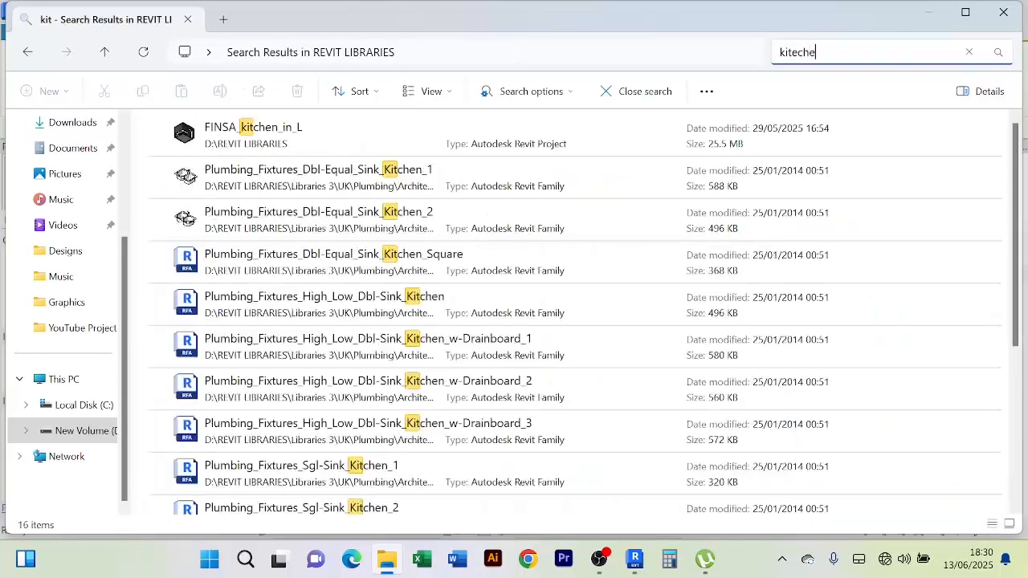
text(n)
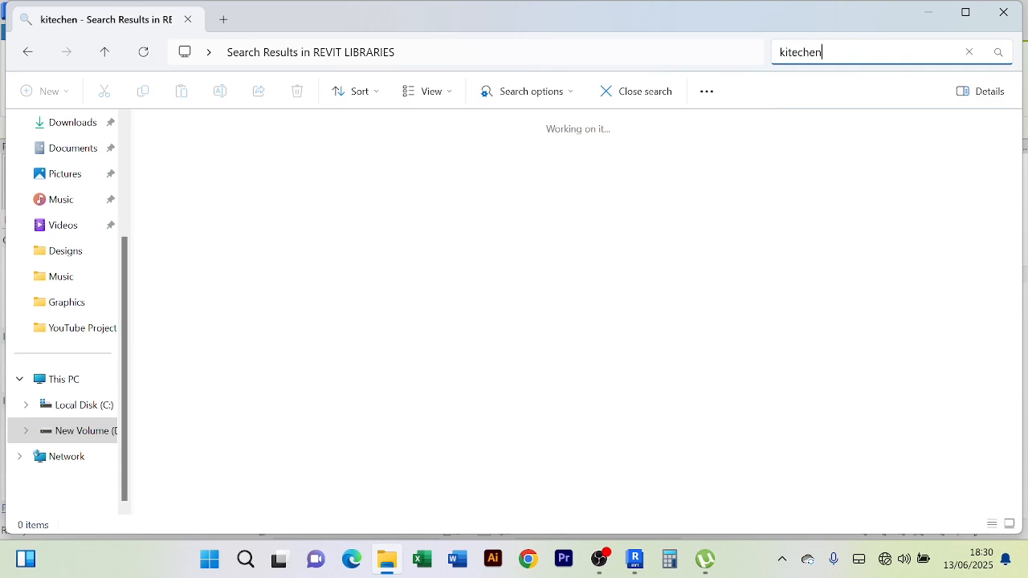
key(Return)
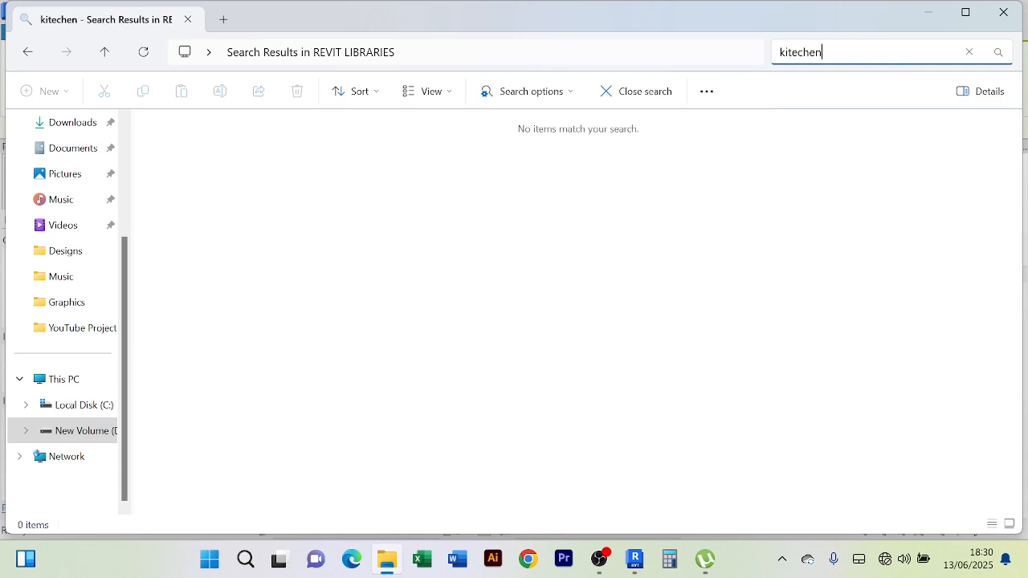
key(BackSpace)
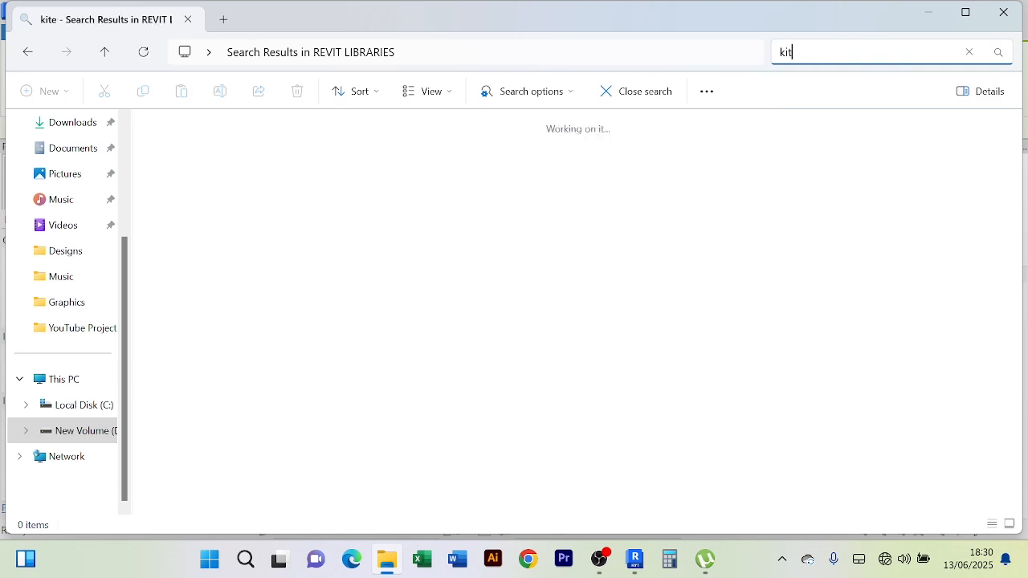
text(c)
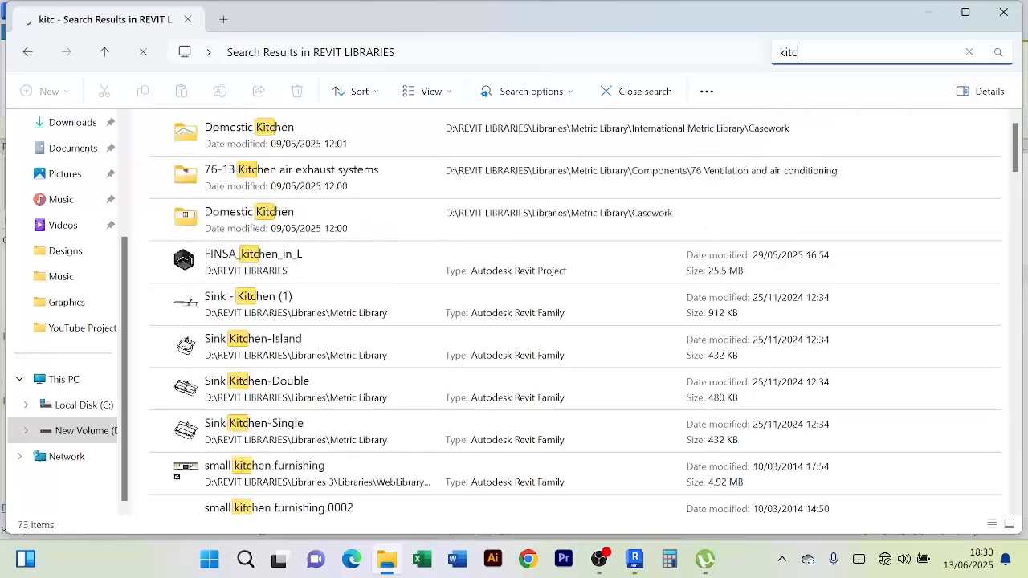
text(h)
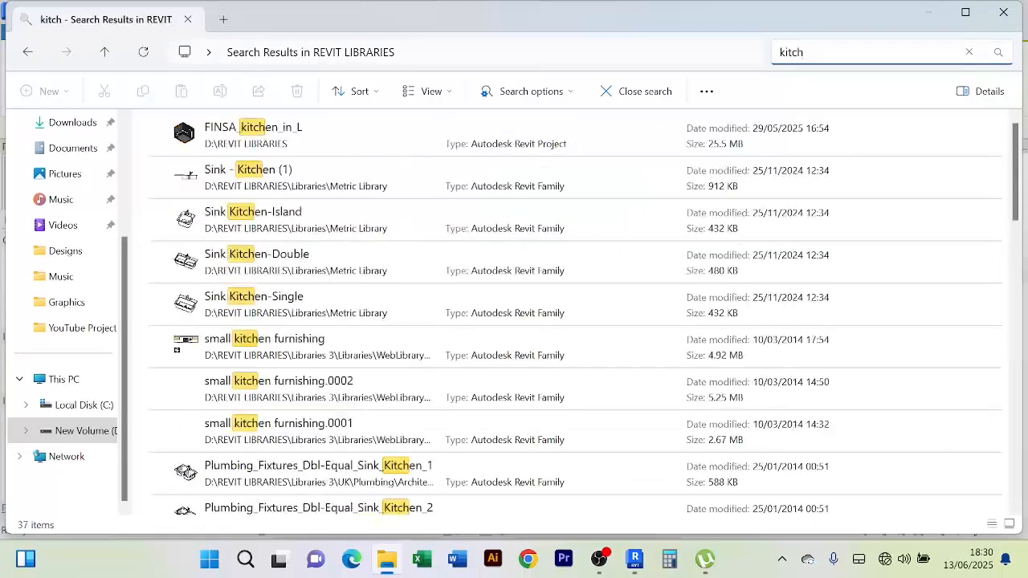
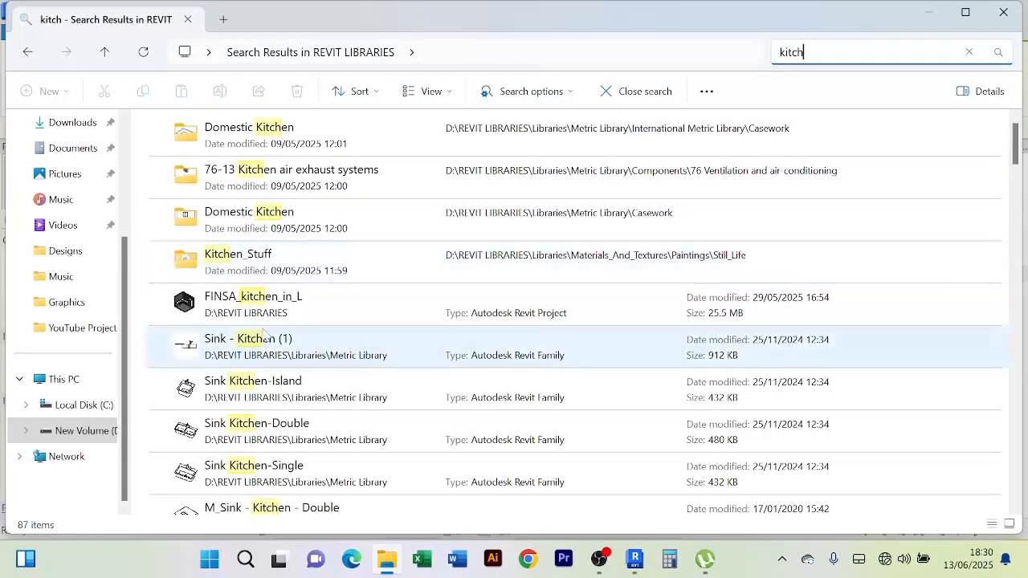
Bring up the options for FINSA_kitchen_in_L in the search results, then dismiss them
scroll(272, 319, down, 1)
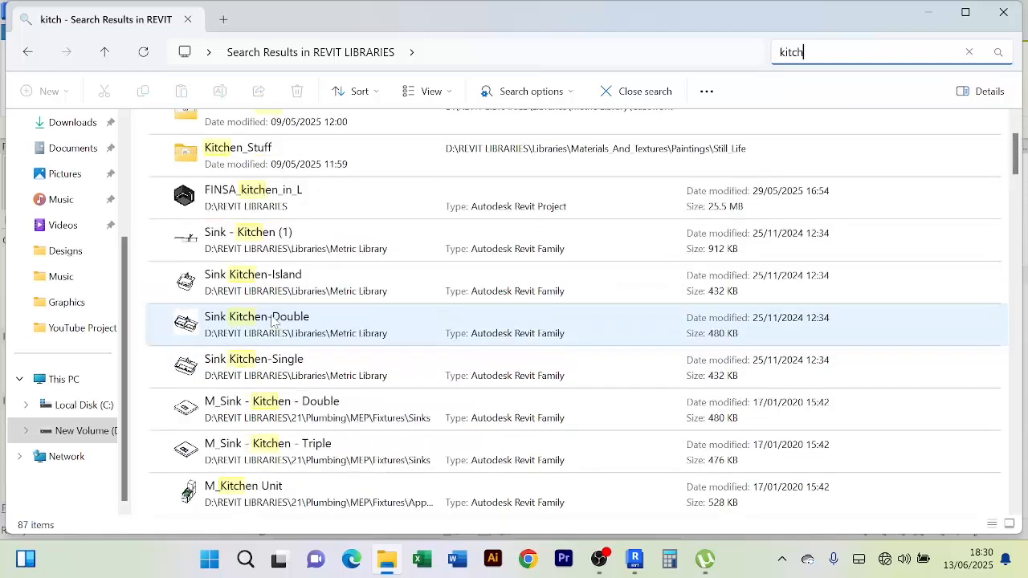
scroll(271, 319, up, 1)
right_click(269, 311)
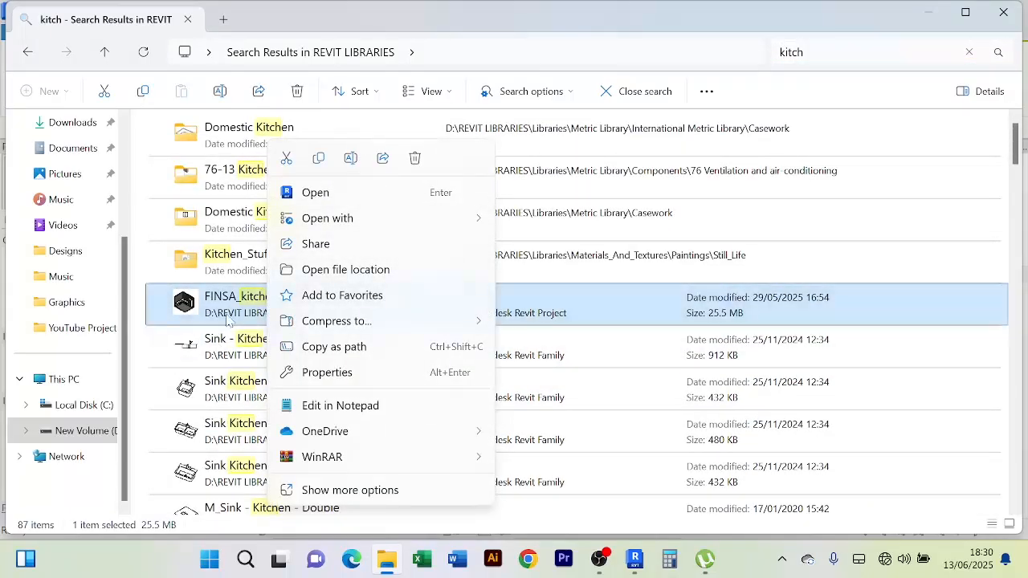
click(520, 27)
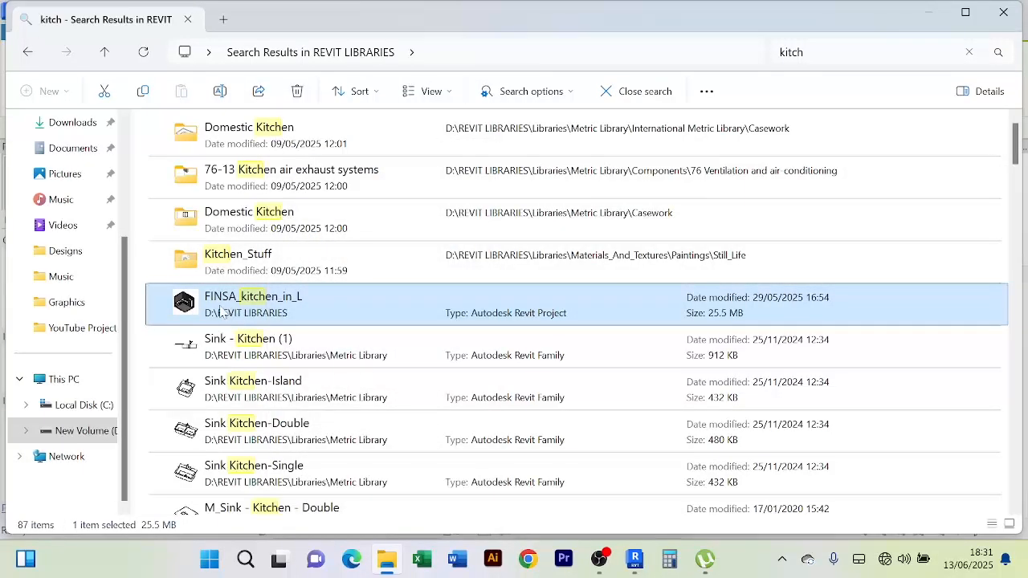
In Revit, close the family loader without loading and cancel placing the dining table
key(alt+Tab)
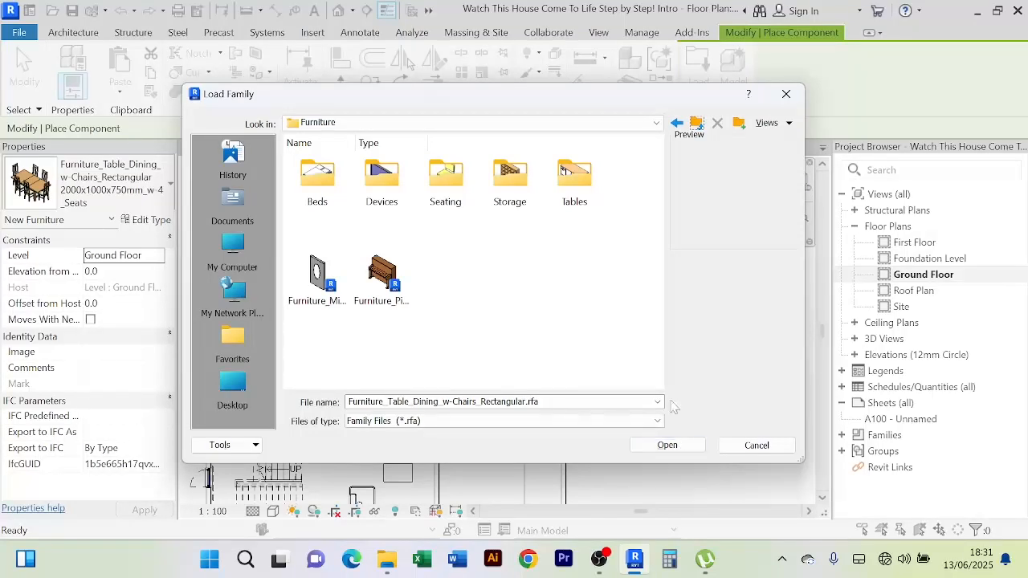
click(757, 445)
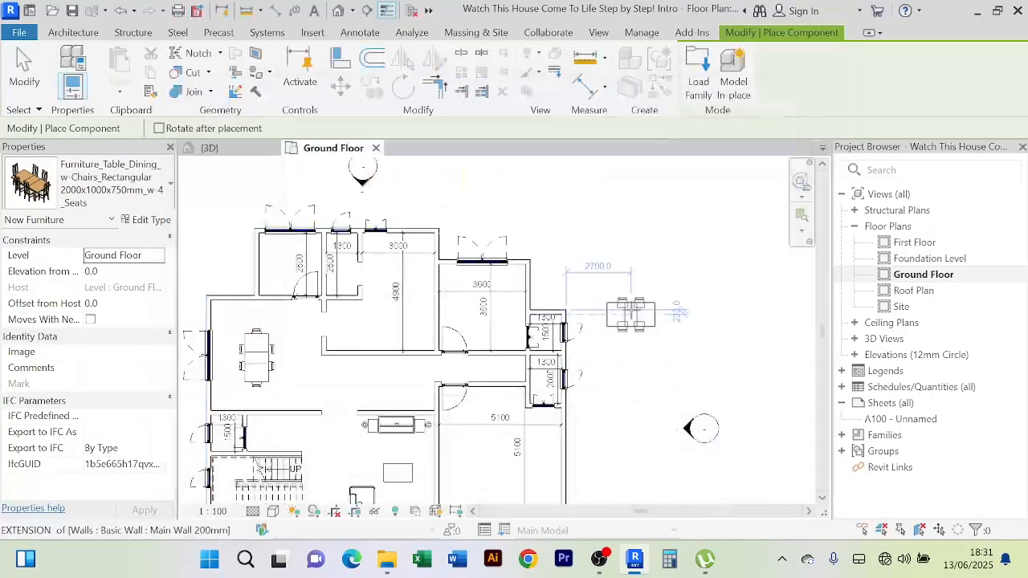
right_click(641, 235)
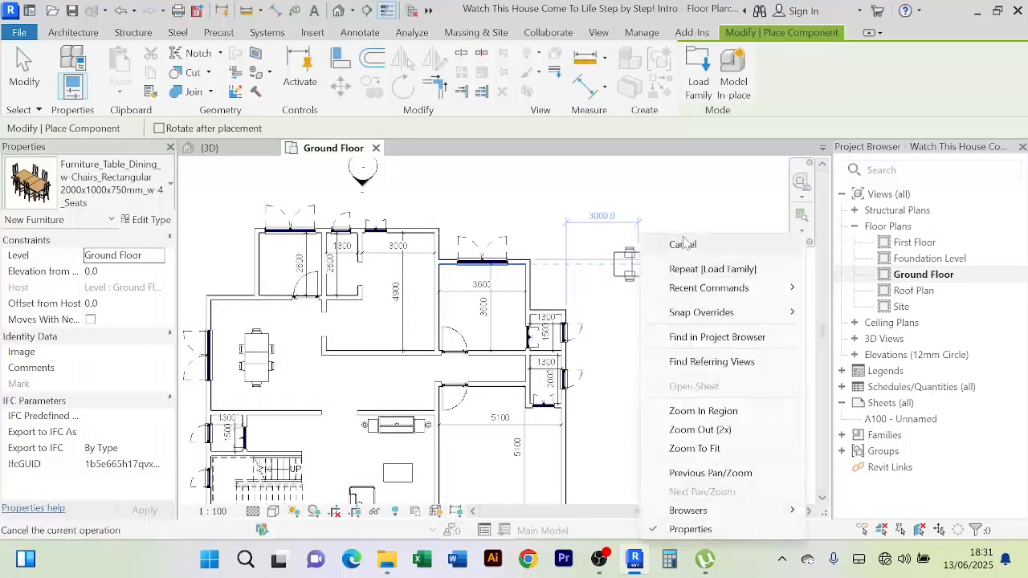
click(683, 244)
Open the folder containing FINSA_kitchen_in_L from the kitchen search results
click(387, 560)
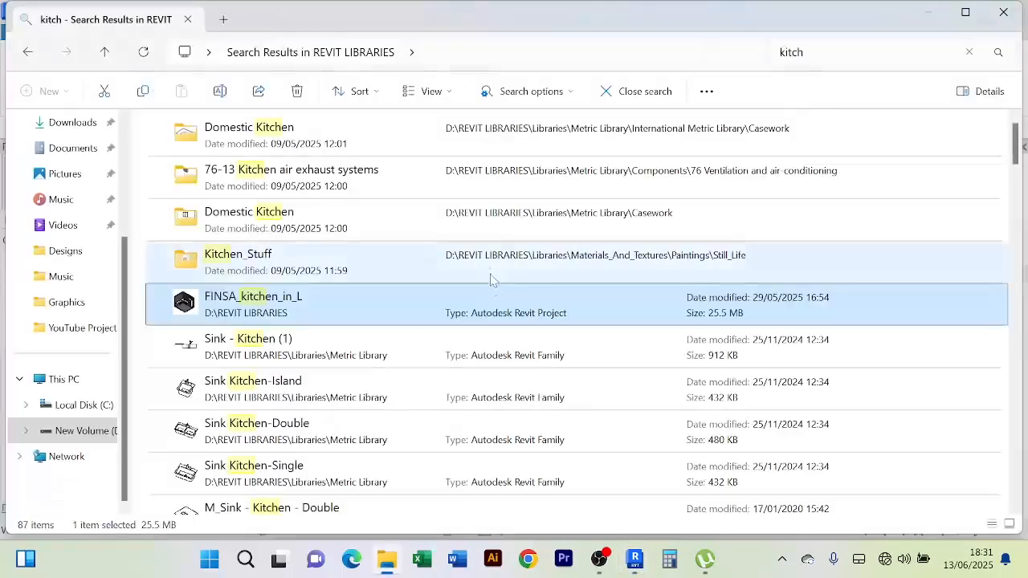
right_click(339, 291)
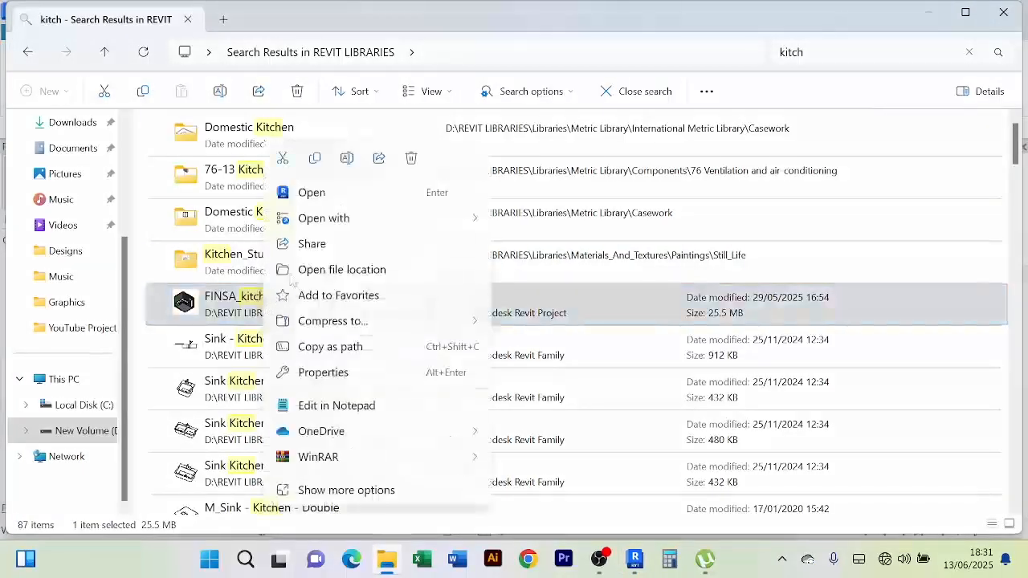
click(366, 270)
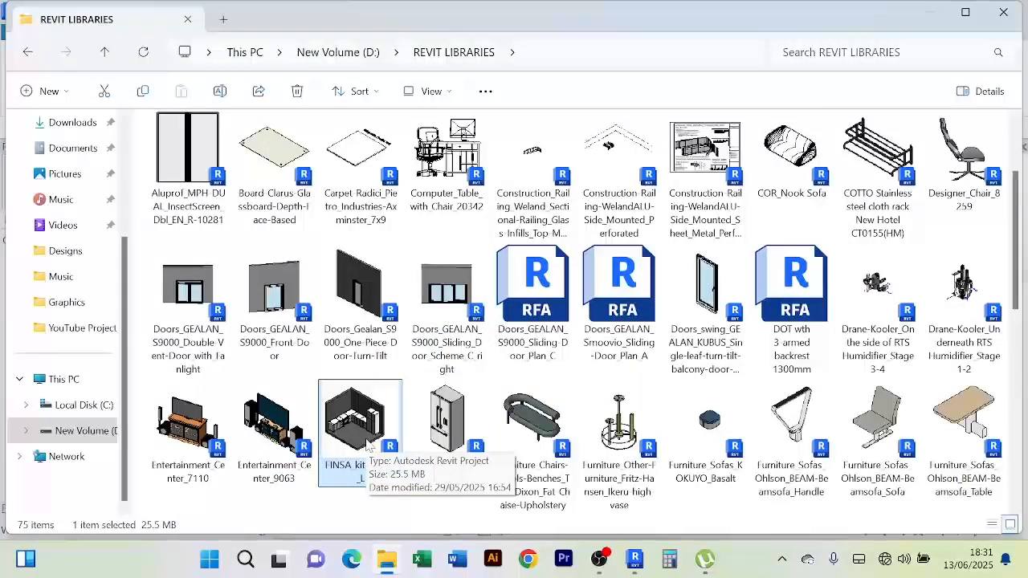
Start placing a component on the Ground Floor plan and open Load Family
click(635, 560)
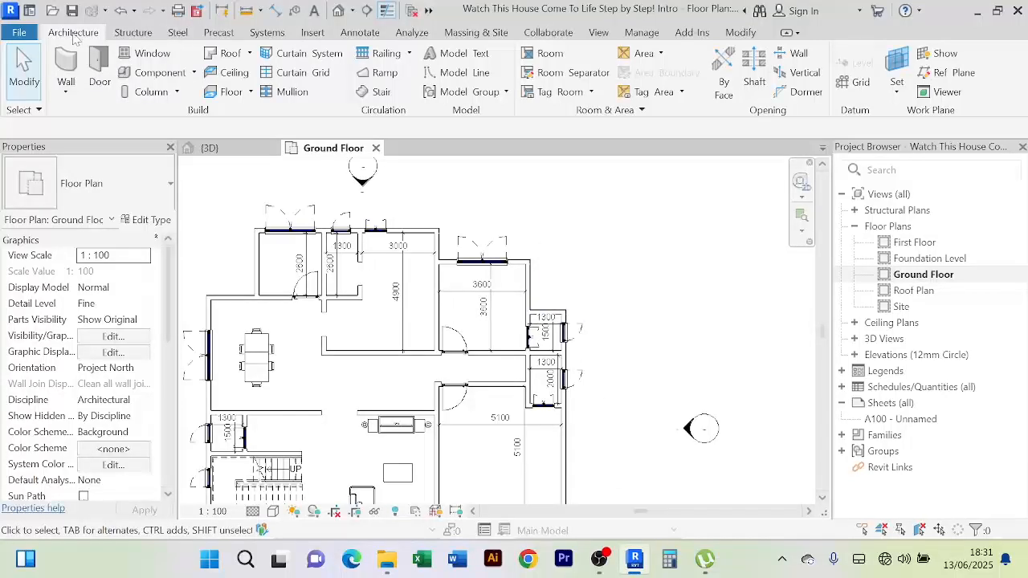
click(194, 73)
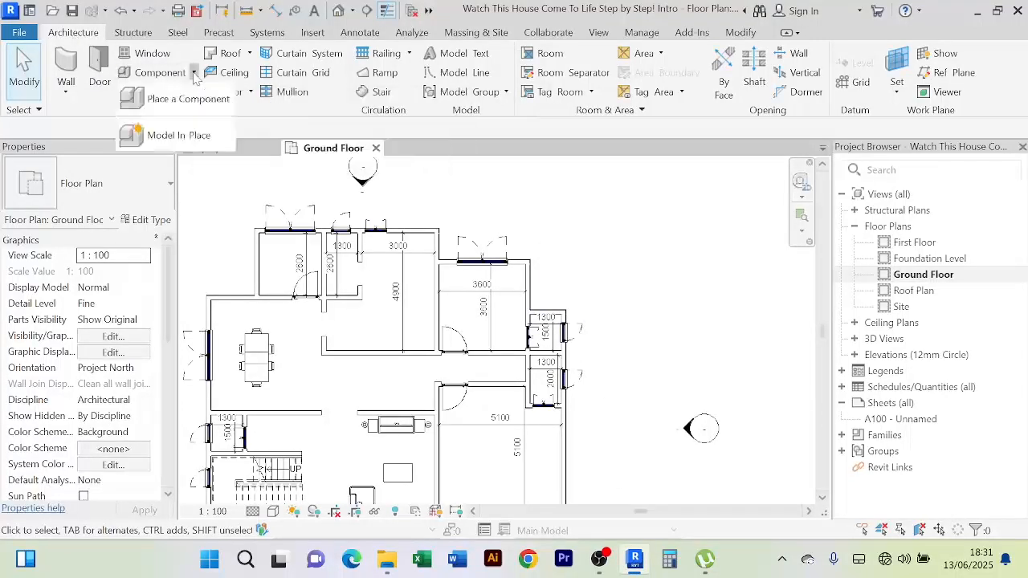
click(188, 99)
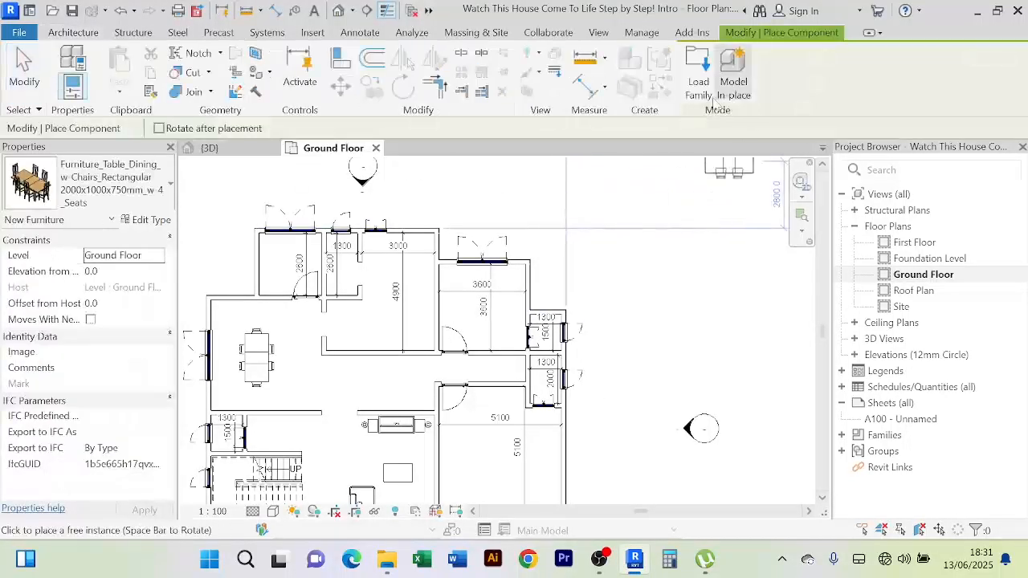
click(696, 76)
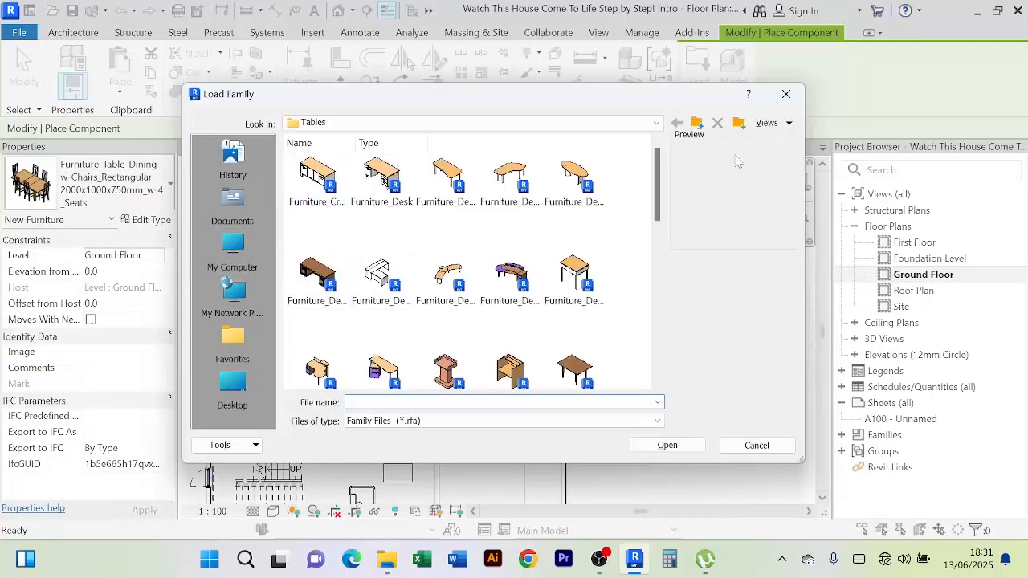
Go up from Tables through Furniture, UK and Libraries 3 to REVIT LIBRARIES
click(697, 124)
click(697, 124)
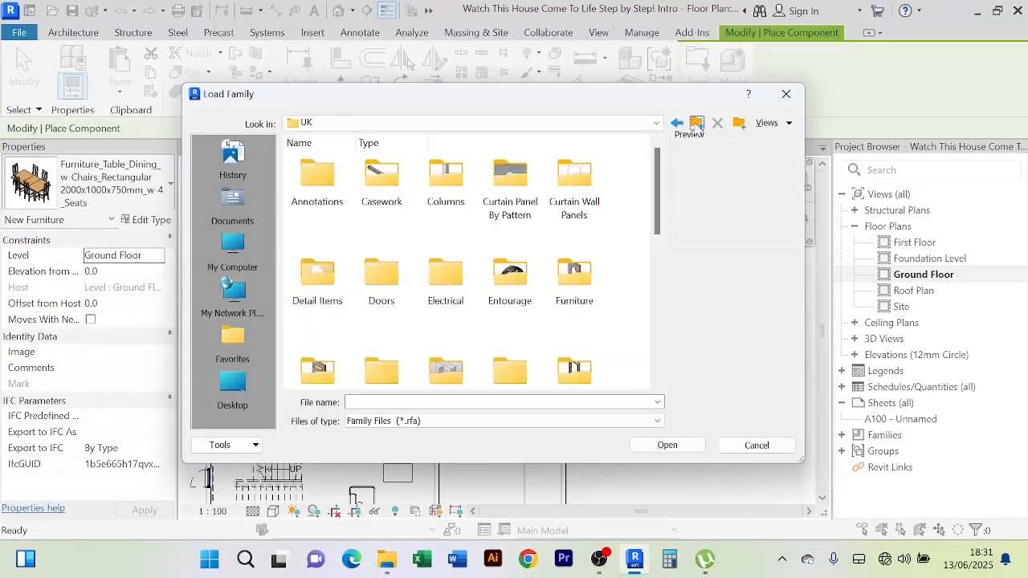
click(696, 124)
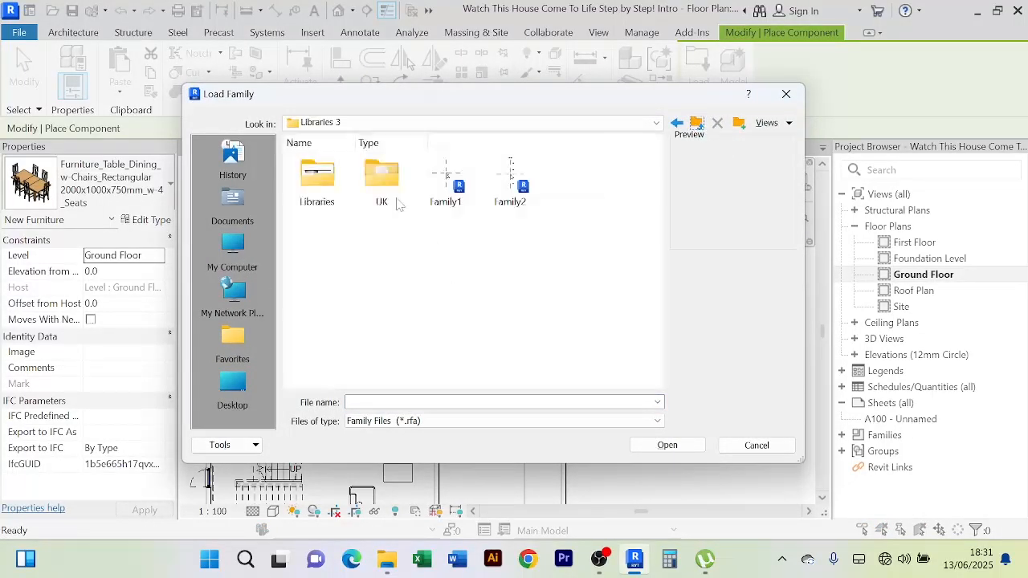
click(696, 124)
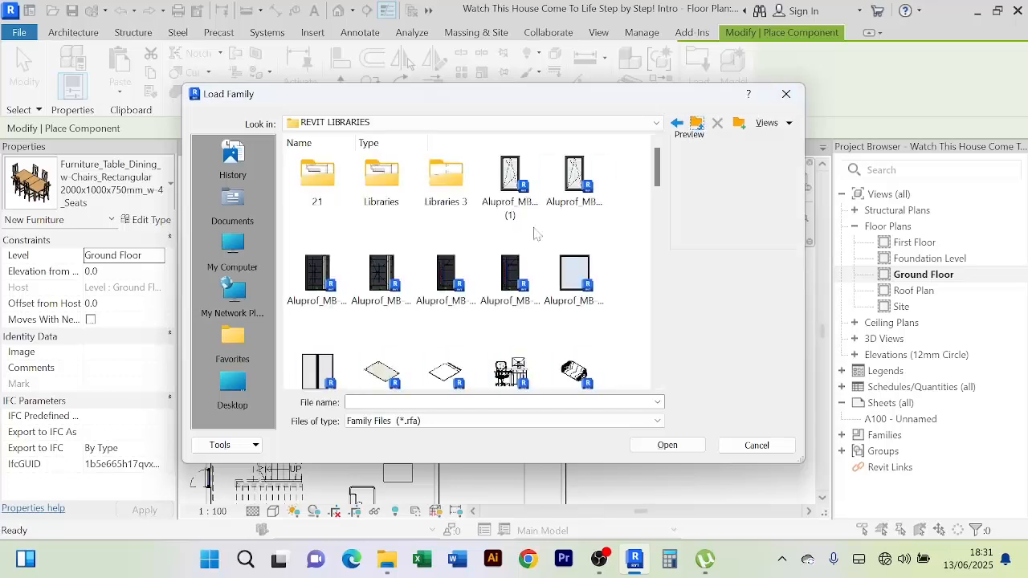
scroll(536, 233, down, 5)
Preview the Entertainment_Center_9063, workstation, Kitchen_5847 and Kitchen_-_with_Isle_9472 families
click(508, 241)
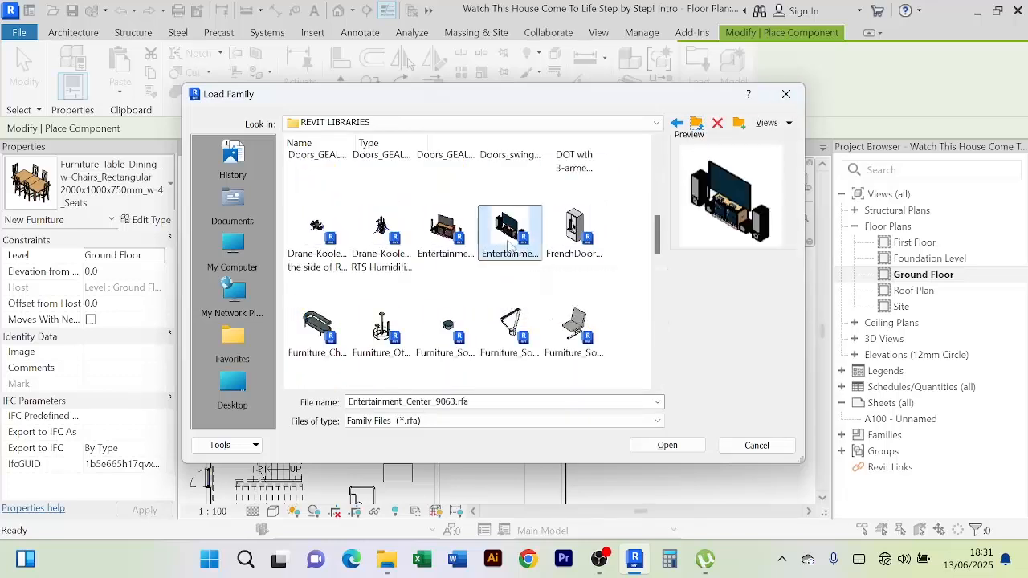
scroll(451, 335, down, 3)
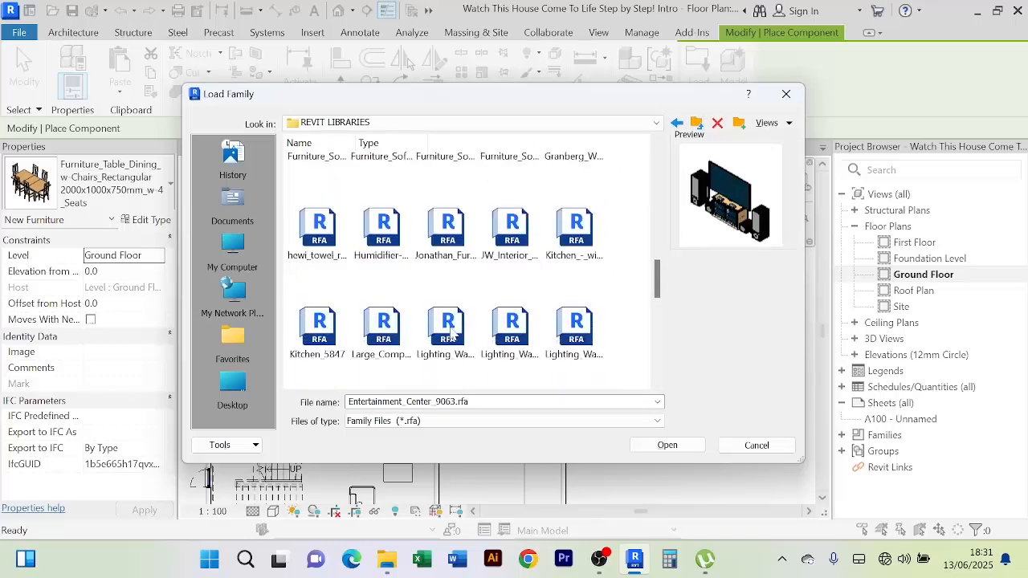
click(442, 234)
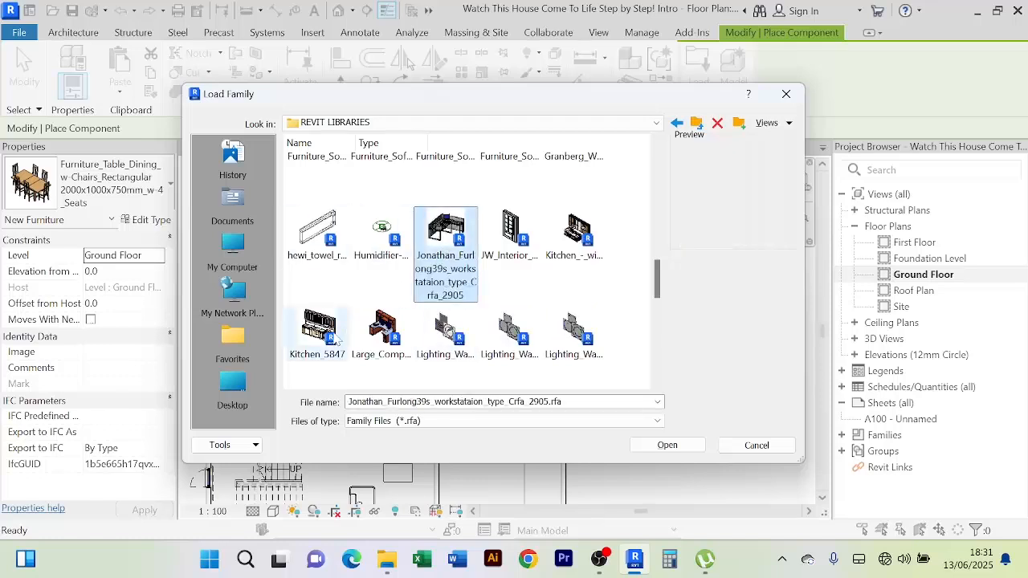
click(384, 337)
click(322, 336)
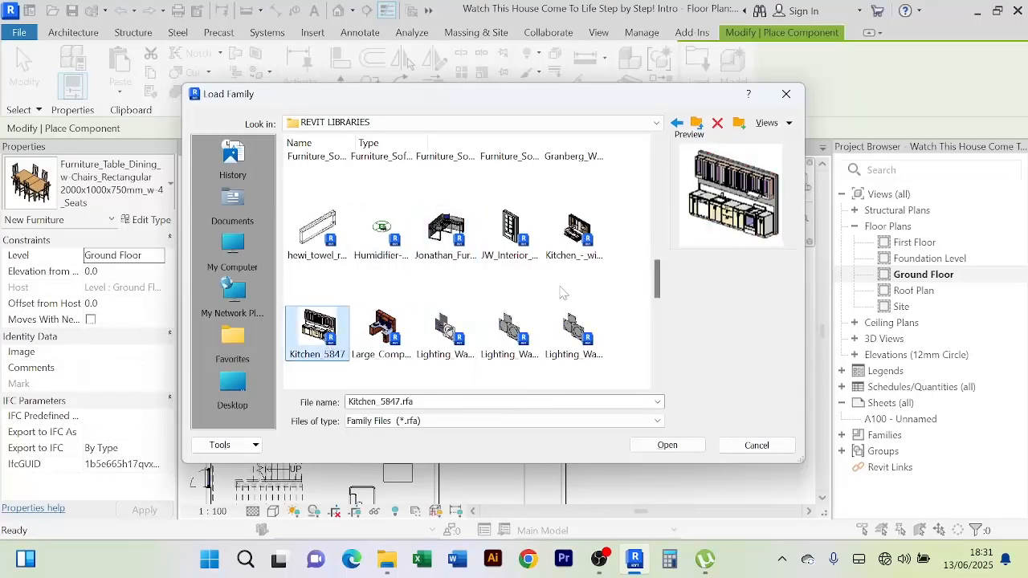
click(575, 238)
scroll(530, 289, down, 3)
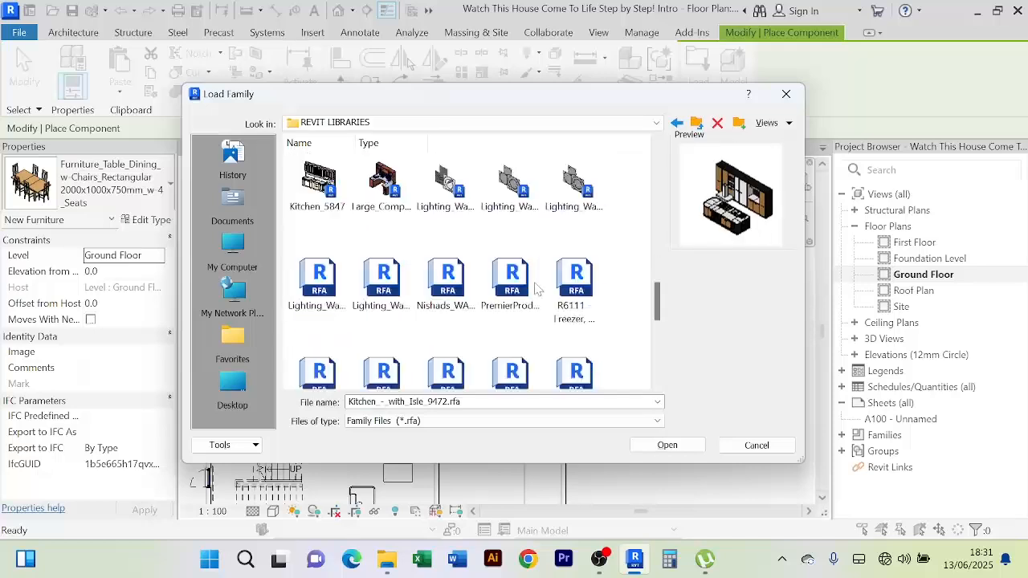
scroll(499, 317, down, 3)
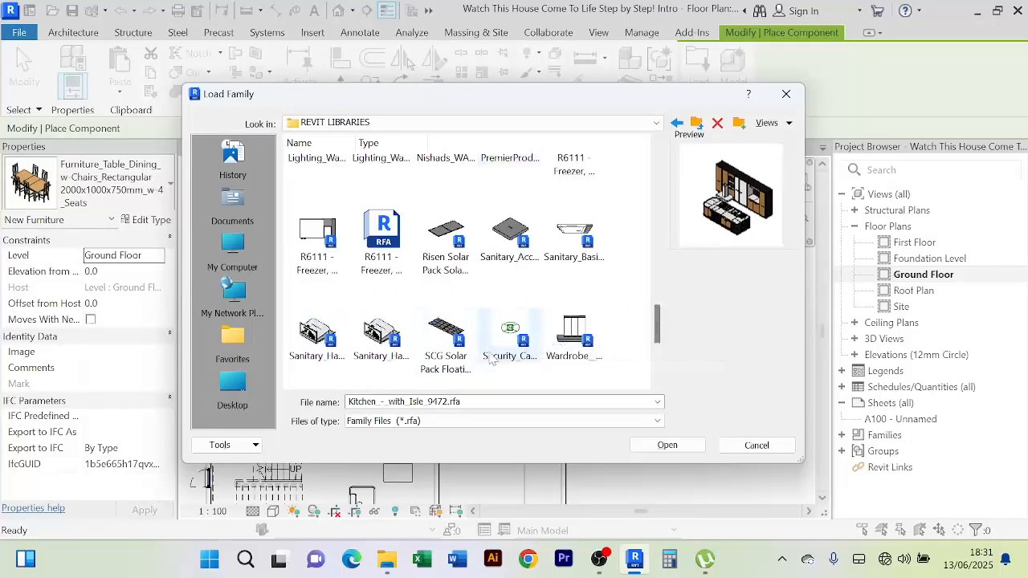
scroll(490, 273, up, 5)
scroll(506, 261, up, 5)
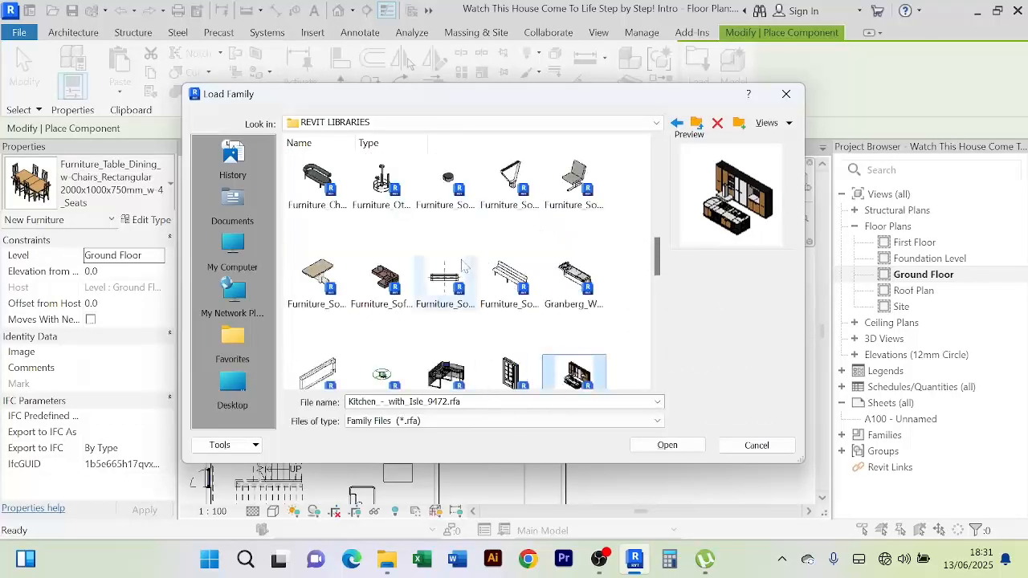
scroll(531, 258, up, 2)
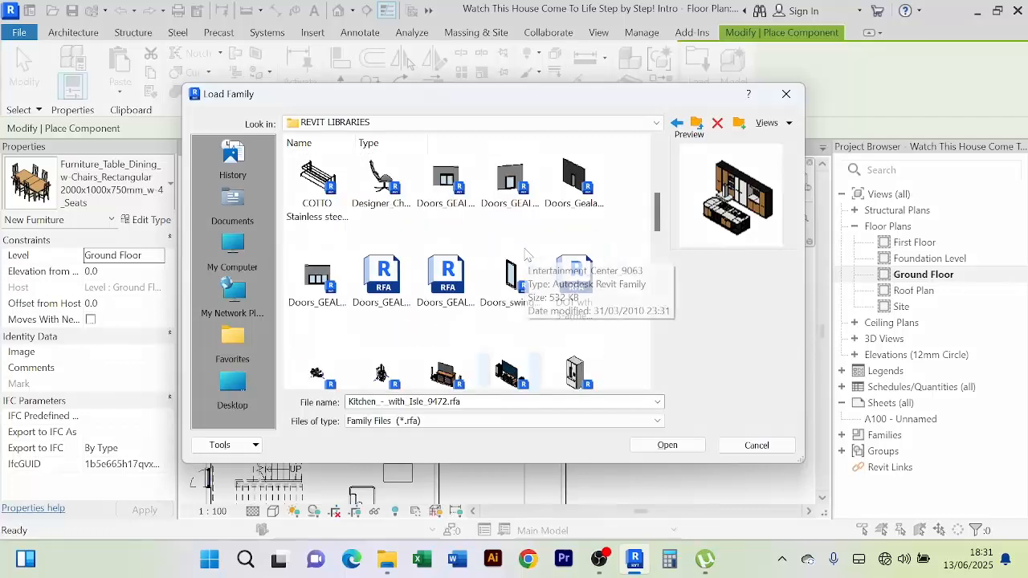
scroll(558, 278, up, 2)
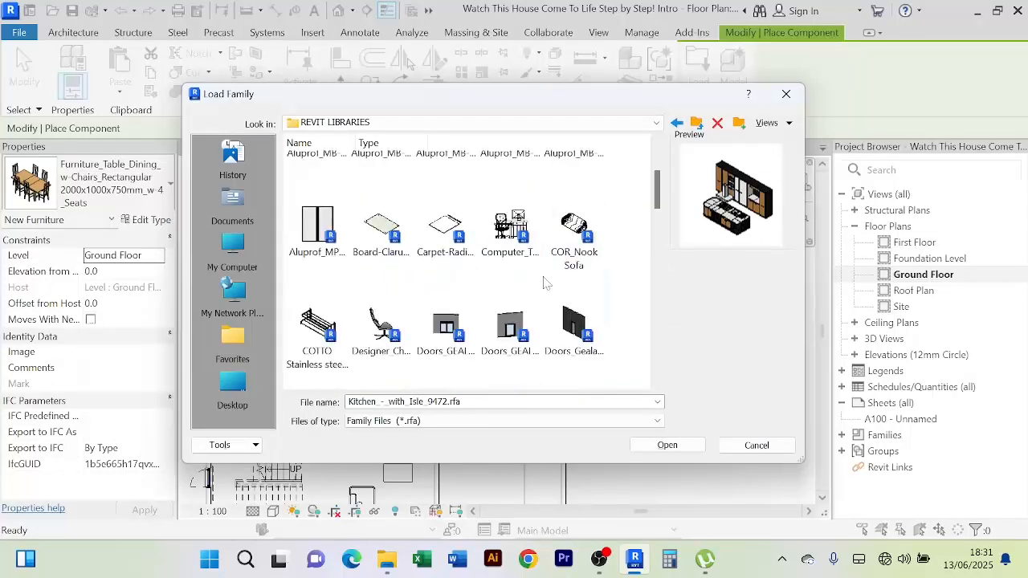
scroll(544, 281, up, 3)
scroll(544, 285, down, 5)
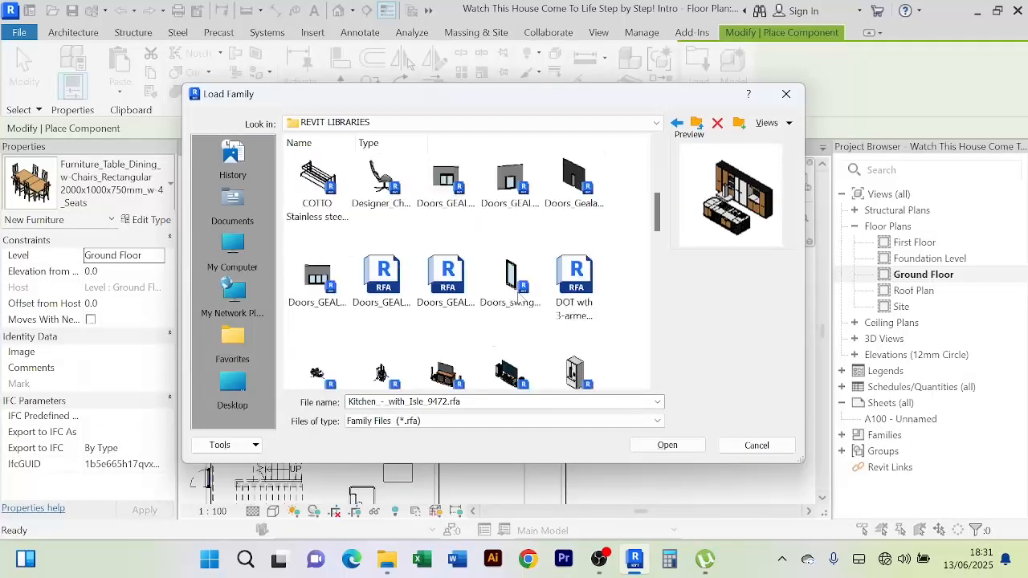
Preview the Doors_GEALAN, DOT 1300mm, Entertainment_Center_7110 and Drane-Kooler humidifier families
click(399, 300)
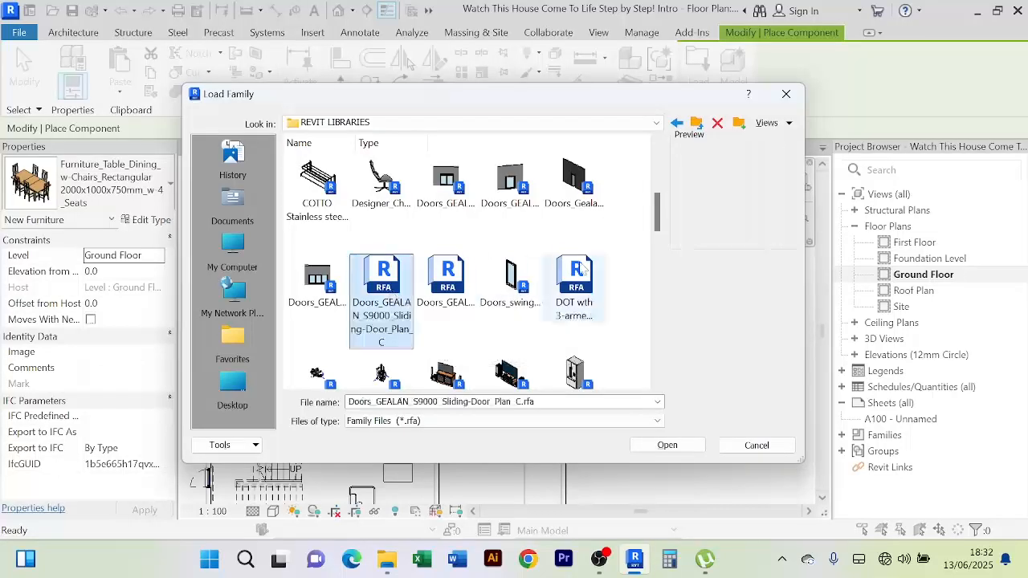
click(474, 277)
click(554, 267)
scroll(555, 266, down, 1)
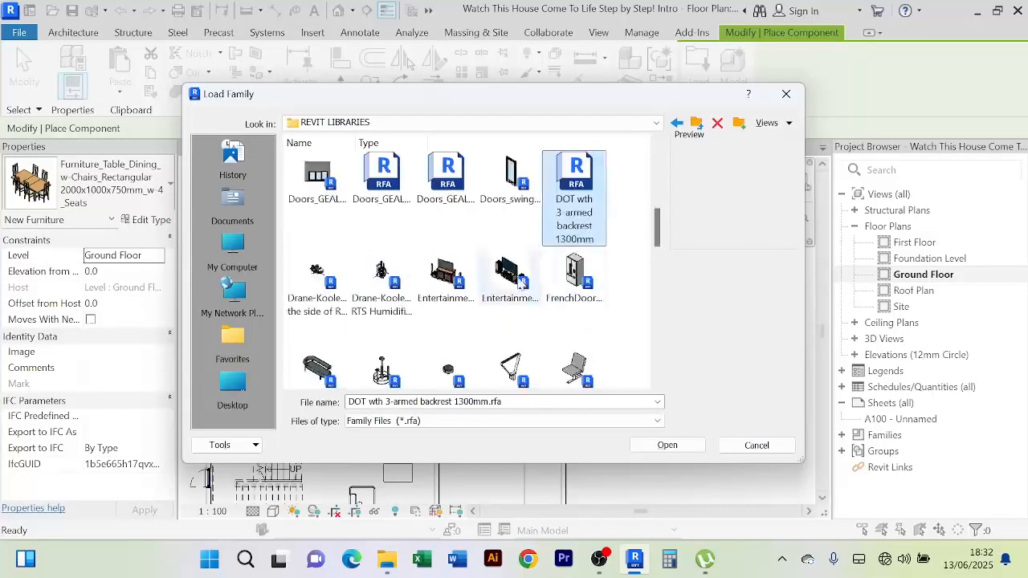
click(440, 290)
click(382, 285)
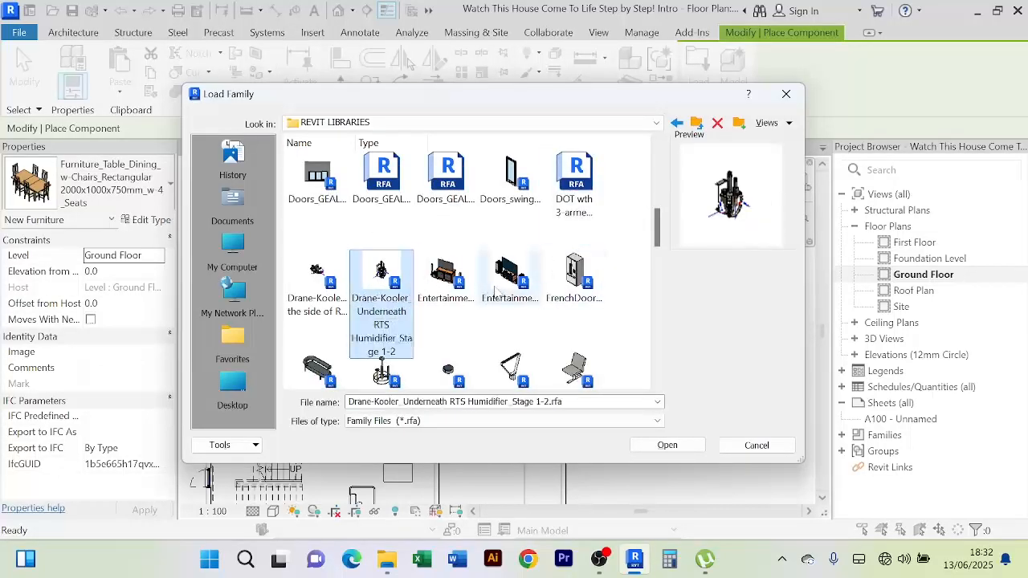
click(511, 281)
scroll(482, 305, down, 1)
scroll(392, 314, down, 2)
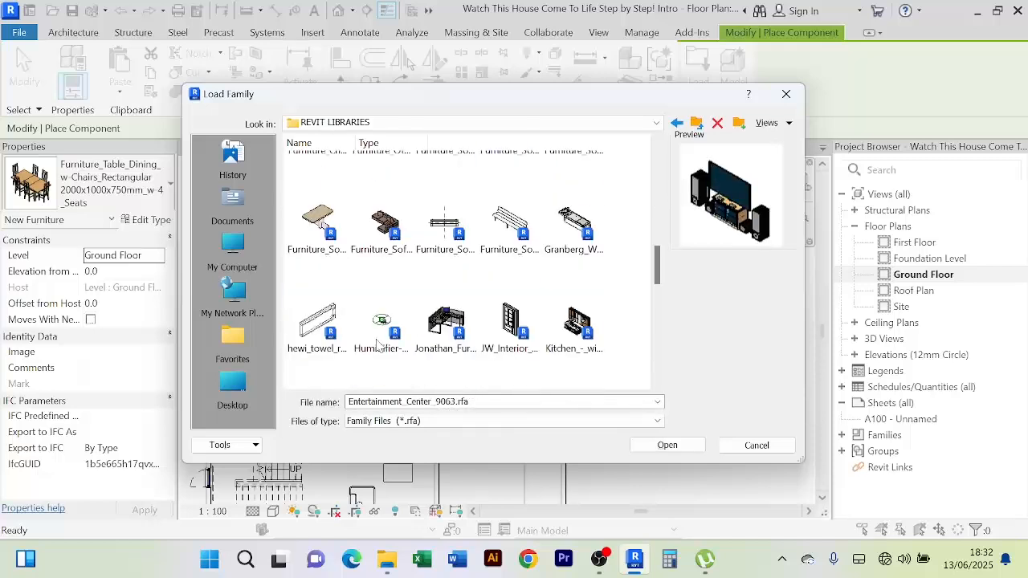
Preview the Granberg wall-mounted kitchen and Jonathan Furlong workstation families, briefly checking File Explorer
click(574, 229)
scroll(533, 340, down, 1)
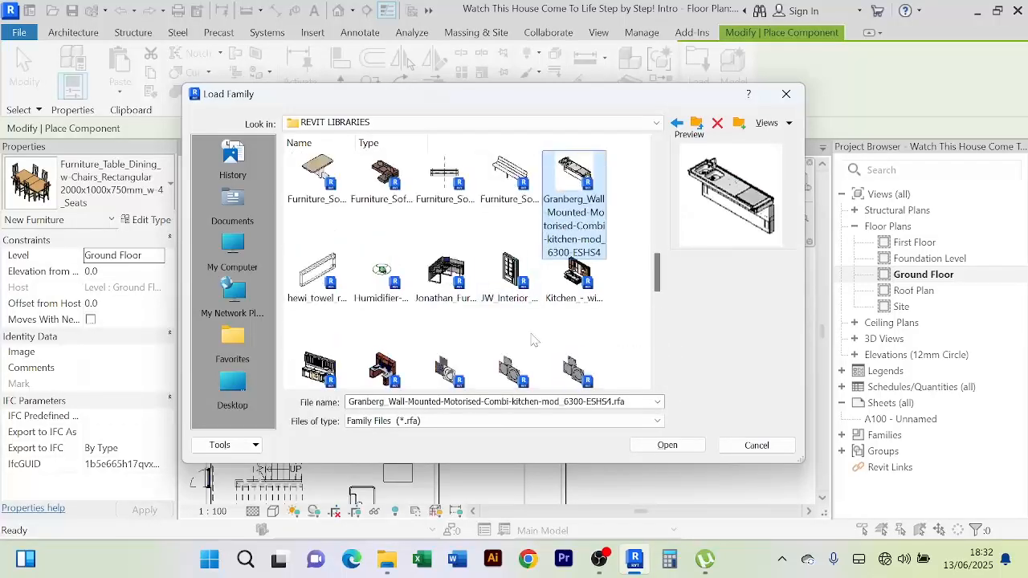
click(449, 281)
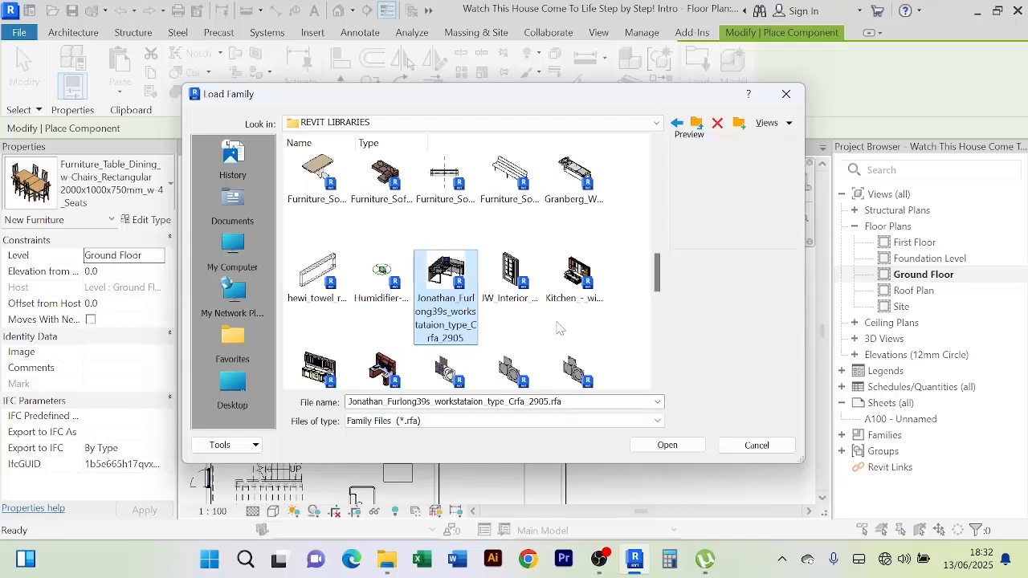
scroll(560, 328, down, 3)
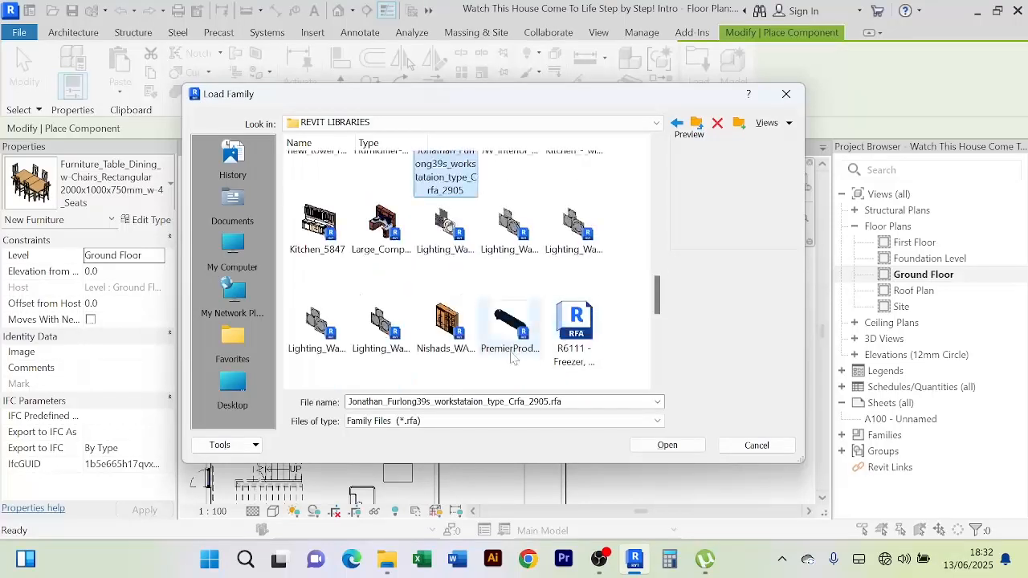
scroll(452, 340, down, 2)
scroll(560, 329, down, 3)
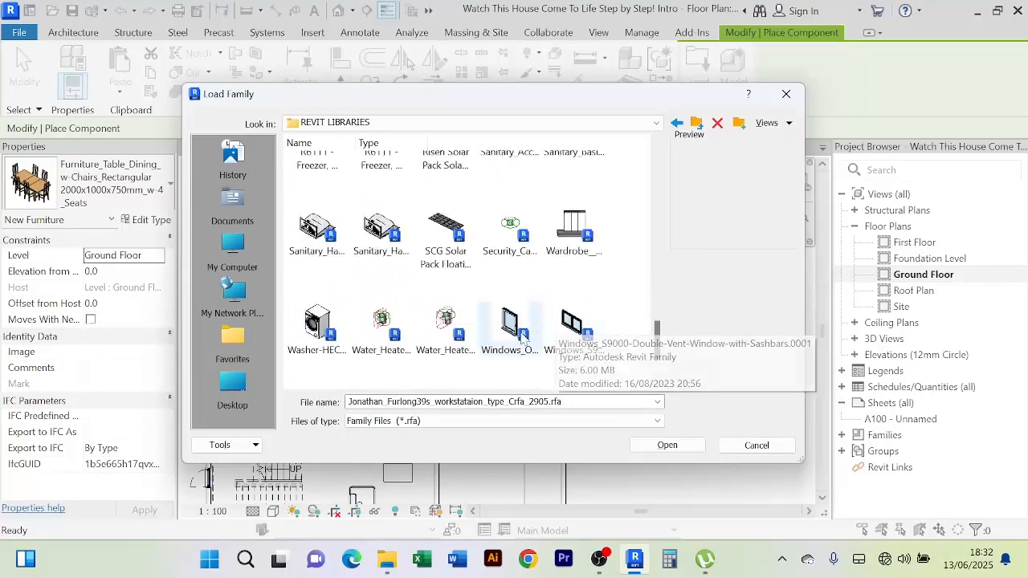
scroll(553, 354, down, 1)
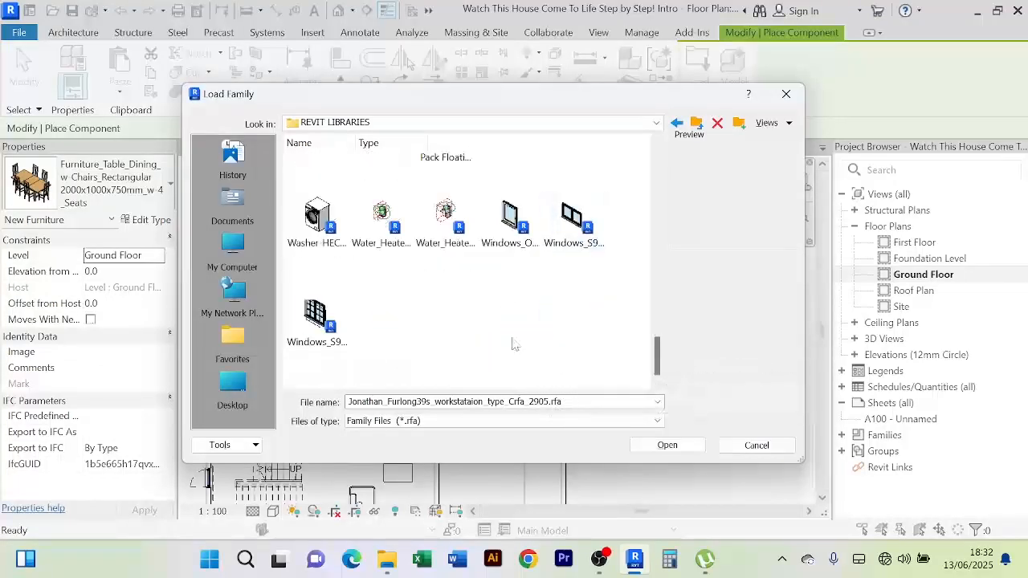
click(389, 562)
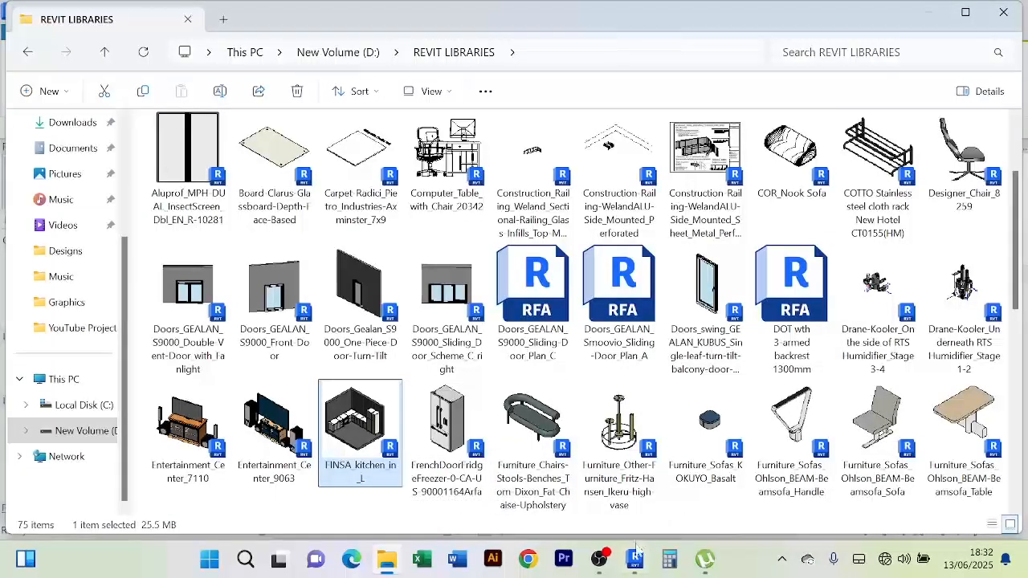
mouse_move(636, 561)
click(615, 511)
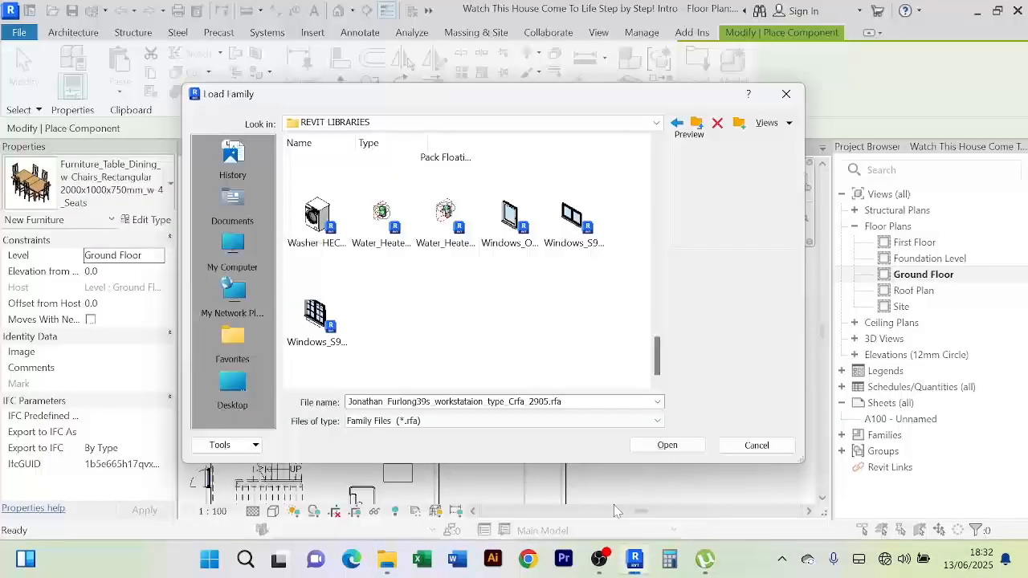
Preview the GEALAN KUBUS window, then step through the fridge-freezer, chaise, Beamsofa and sofa families
click(488, 242)
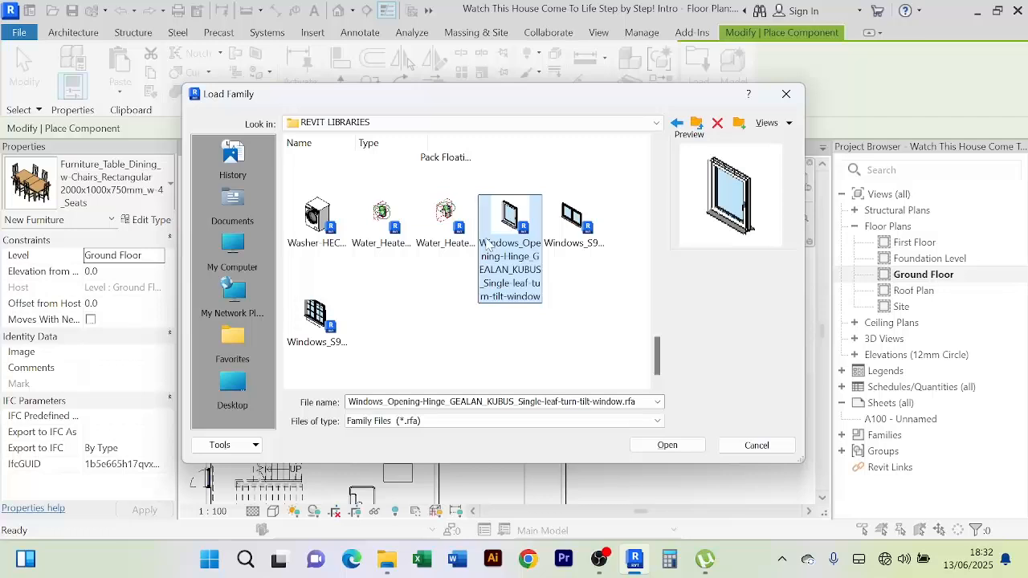
key(f)
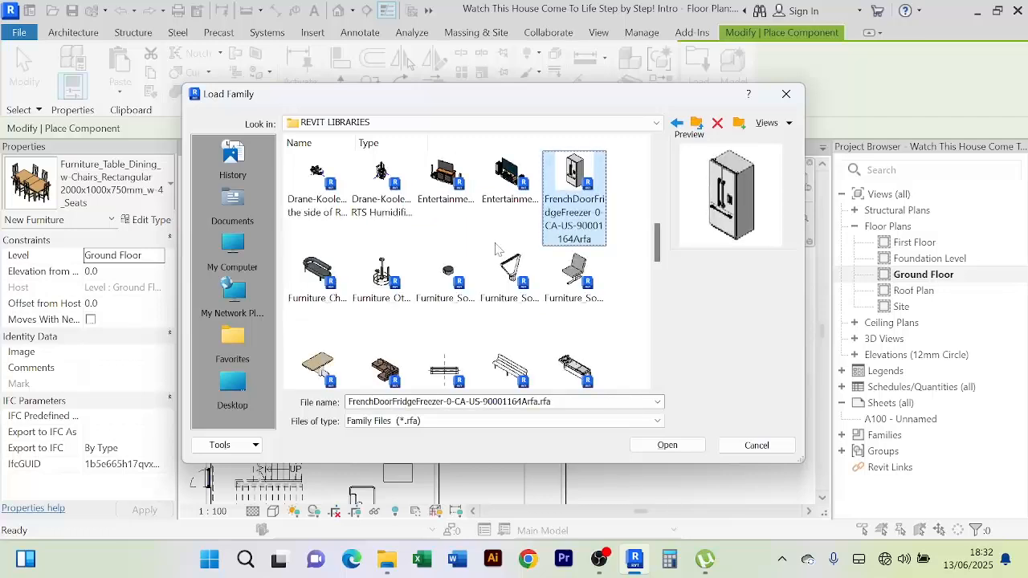
key(f)
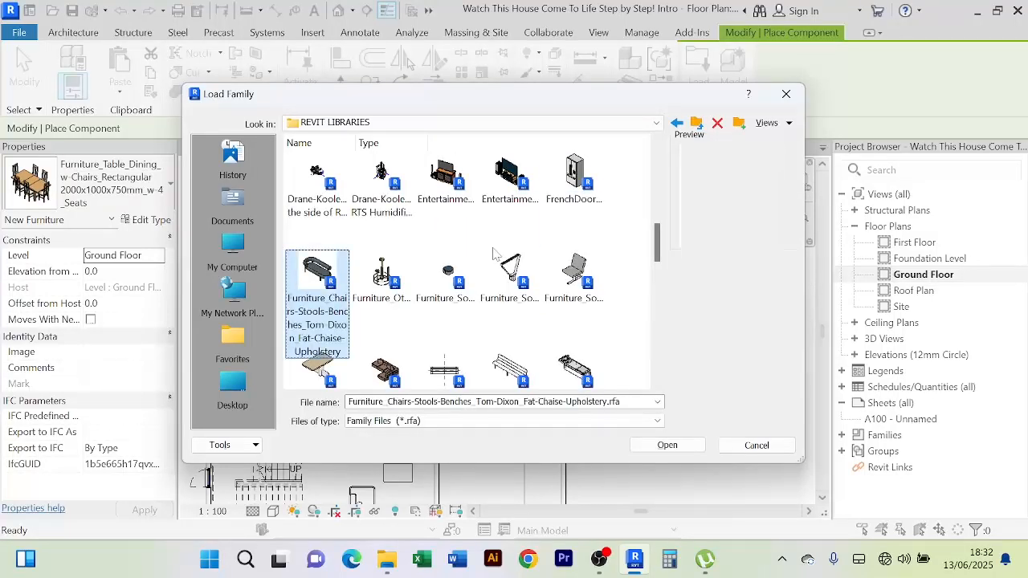
key(f)
key(f)
key(f)
key(f)
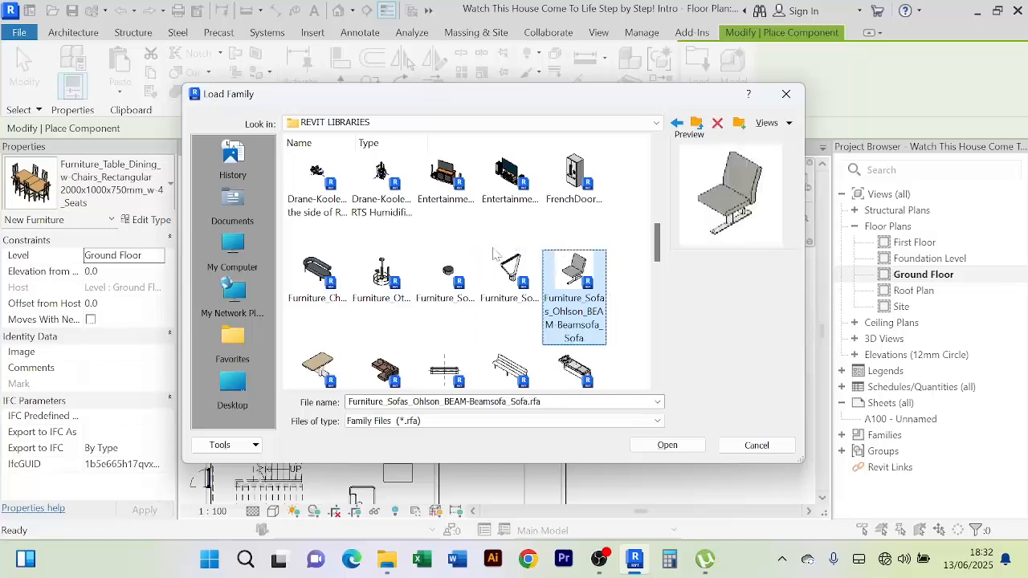
key(f)
key(f)
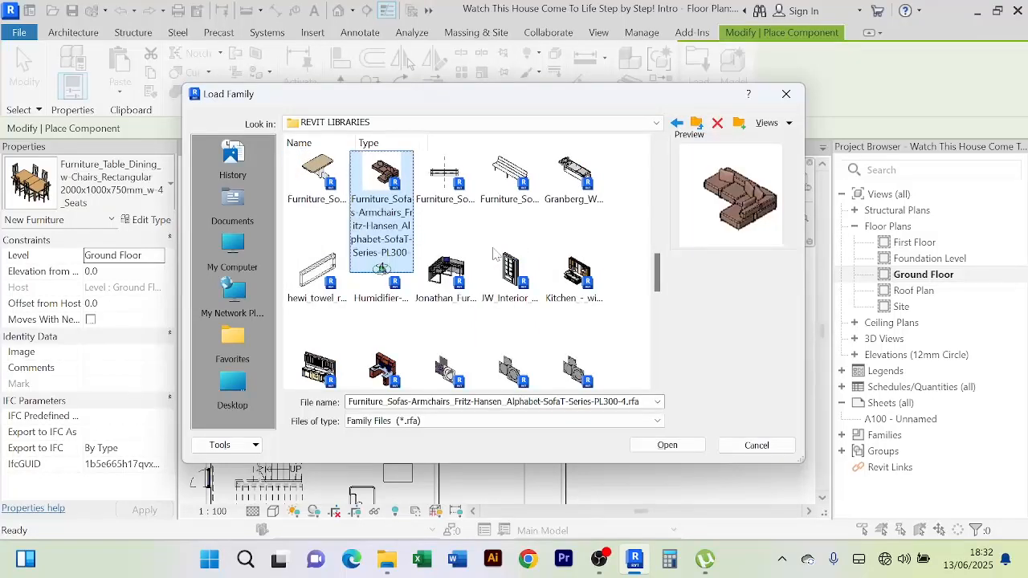
key(f)
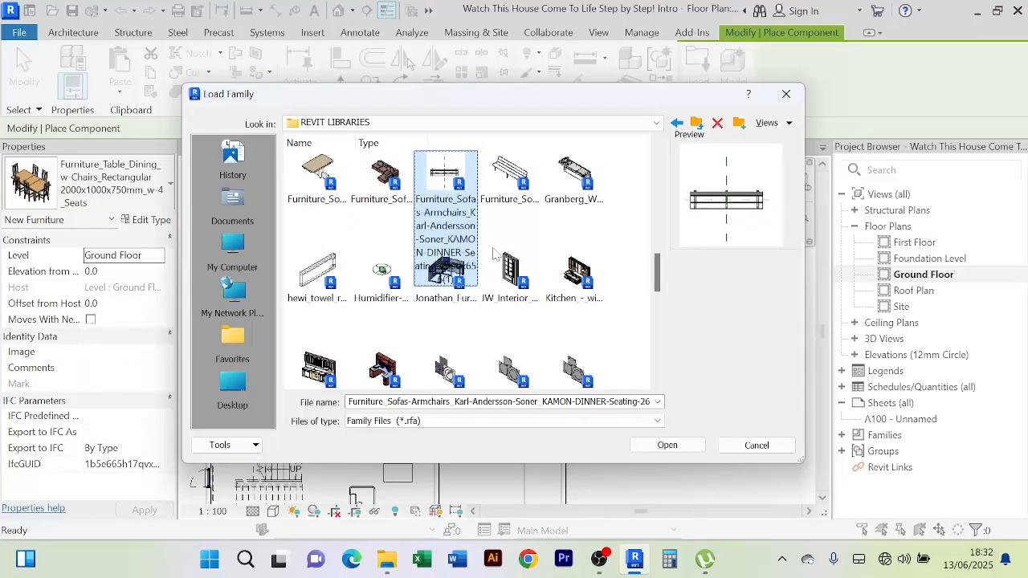
key(f)
key(f)
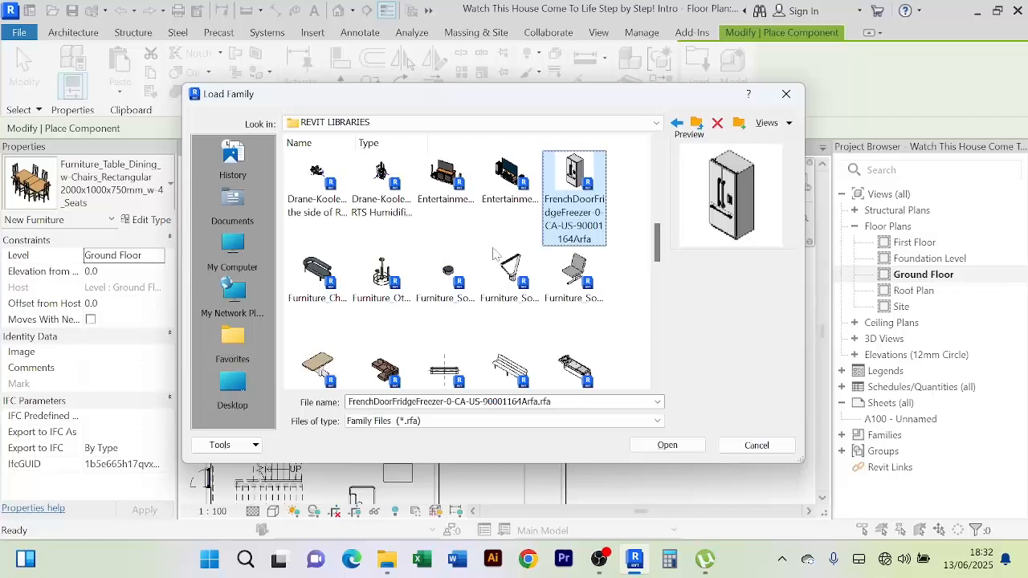
key(f)
key(f)
key(f)
key(f)
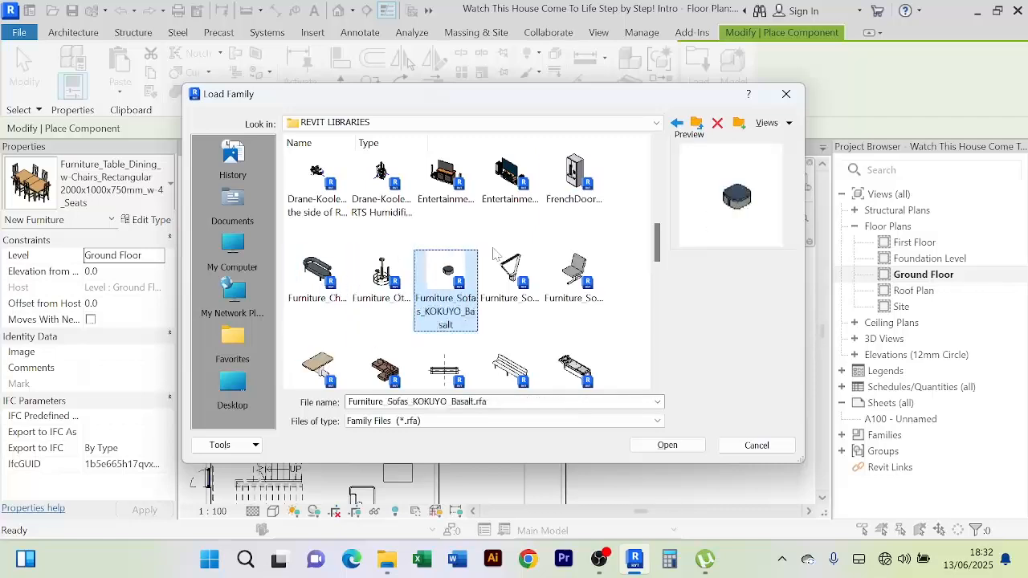
key(f)
key(f)
key(f)
key(f)
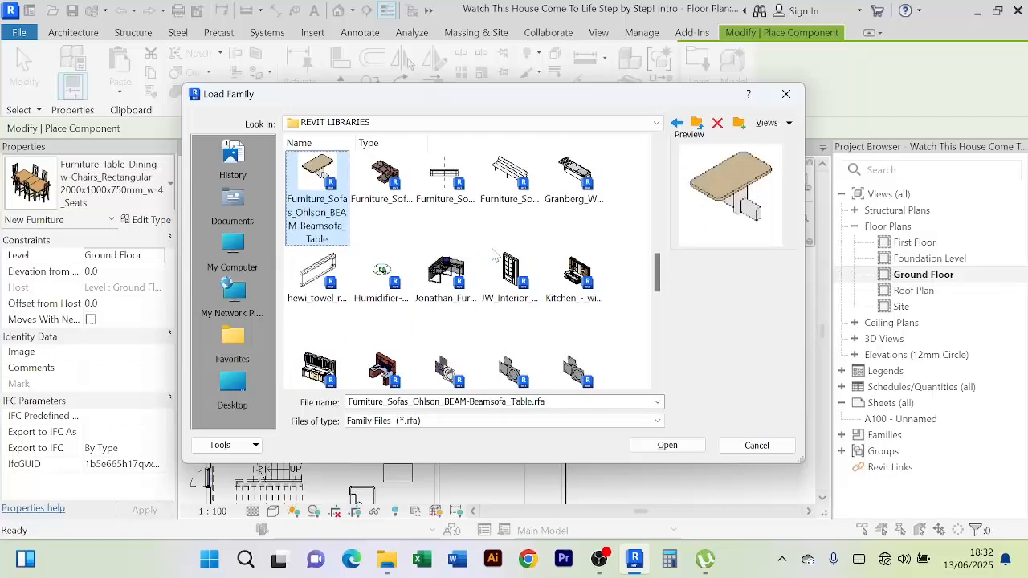
key(f)
key(f)
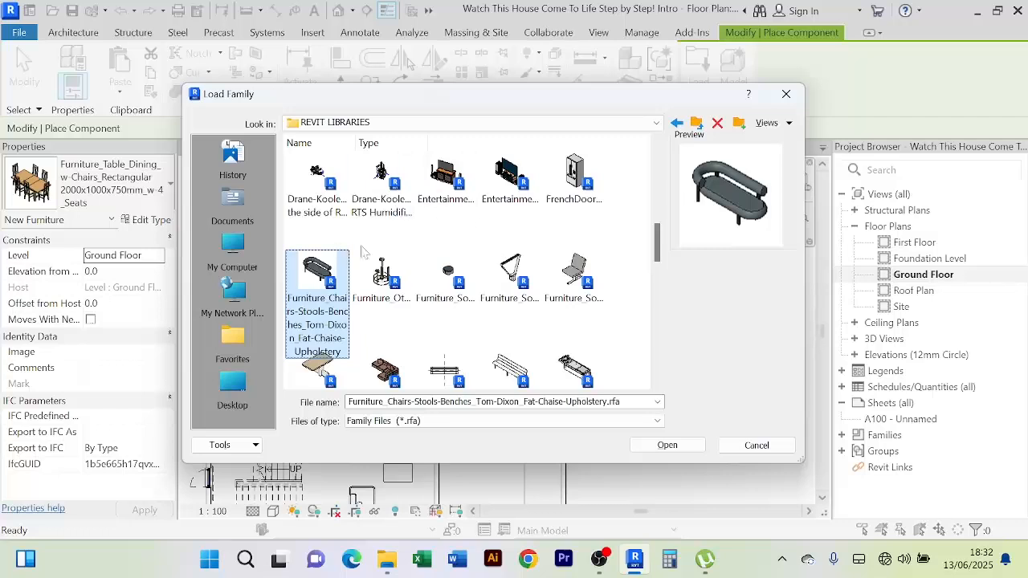
Select Kitchen_-_with_Isle_9472.rfa and load it into the project
scroll(394, 242, up, 2)
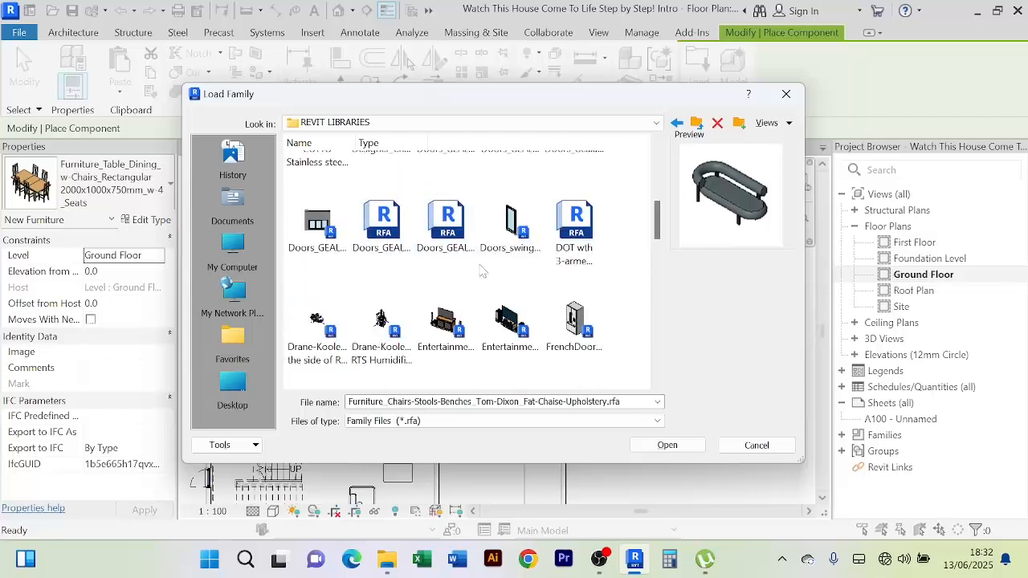
scroll(481, 272, up, 2)
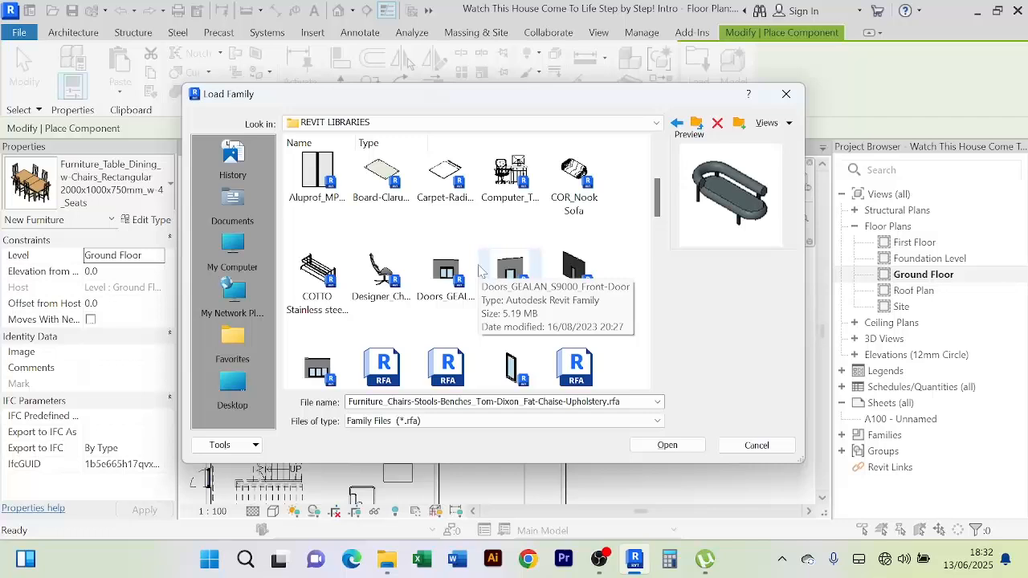
scroll(474, 289, down, 3)
scroll(511, 331, down, 2)
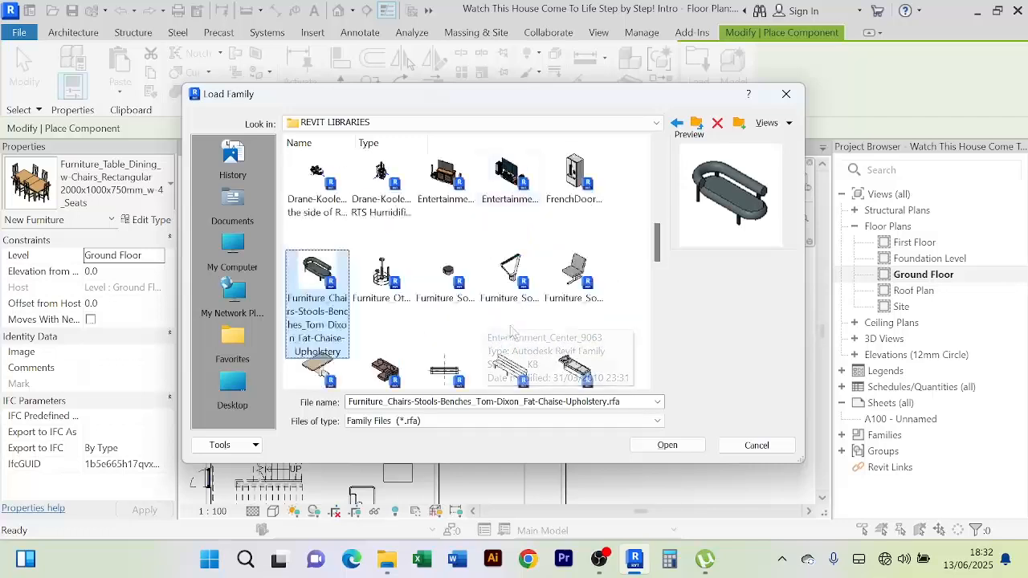
scroll(512, 331, down, 2)
scroll(534, 338, down, 2)
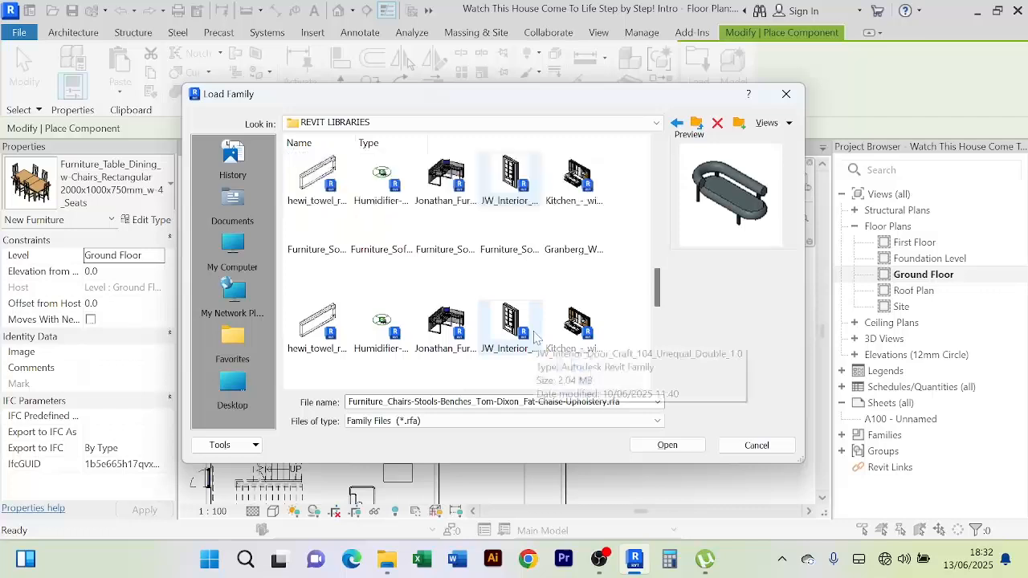
click(319, 277)
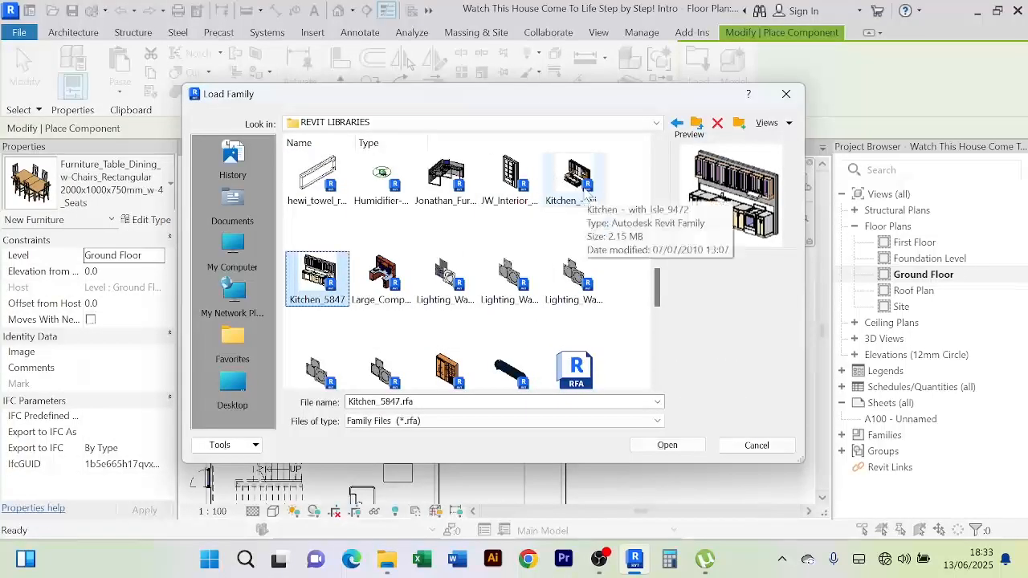
click(591, 200)
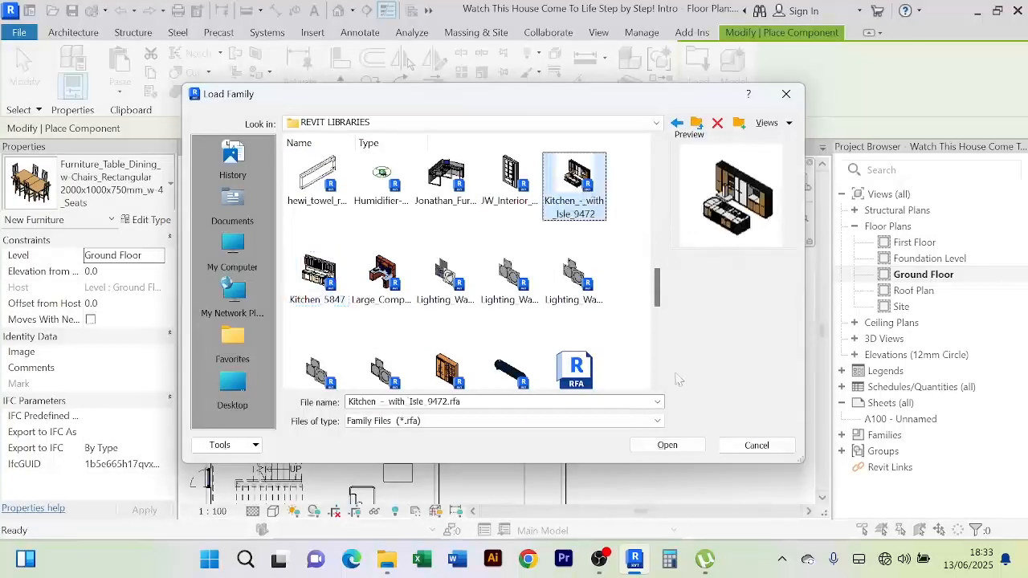
click(679, 450)
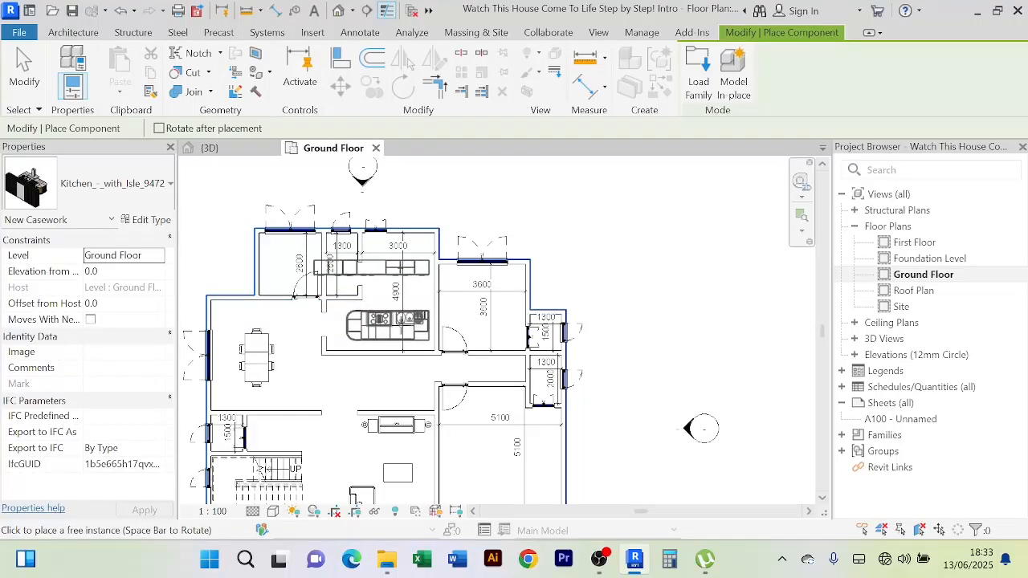
Place the kitchen with island in the kitchen room, kept horizontal
key(space)
key(space)
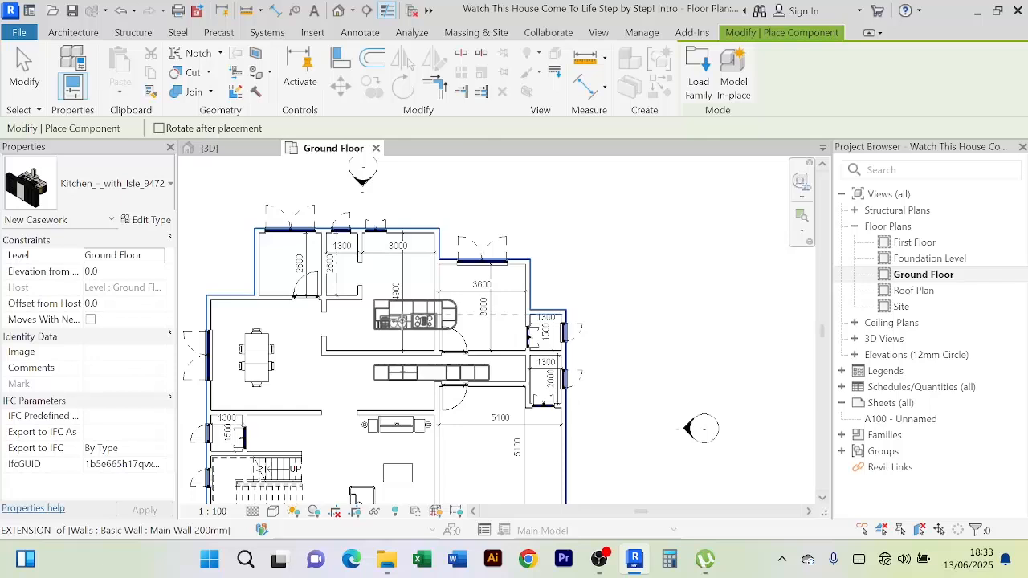
key(space)
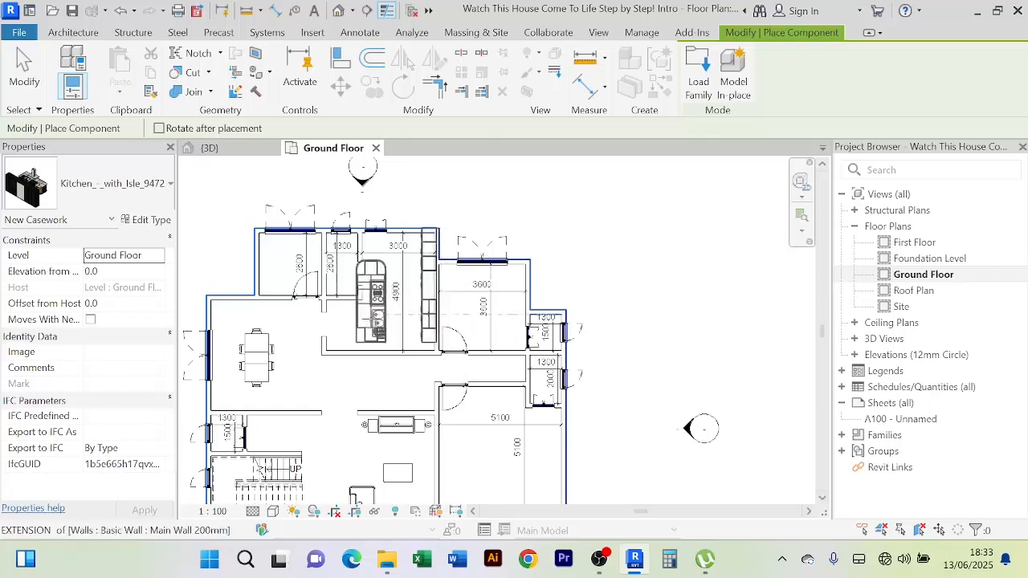
click(371, 320)
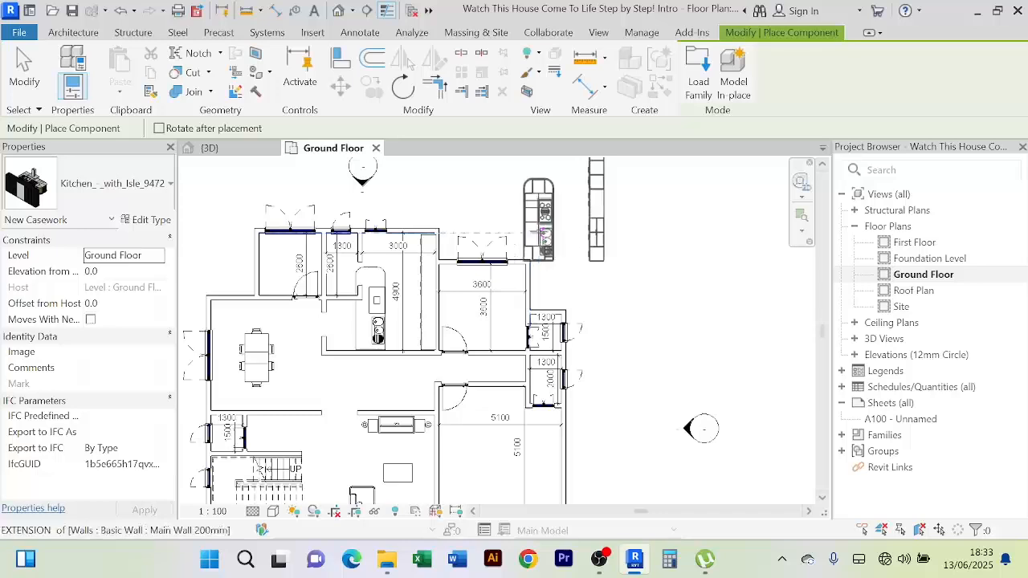
Cancel out of component placement
right_click(540, 234)
click(625, 242)
right_click(659, 213)
click(678, 224)
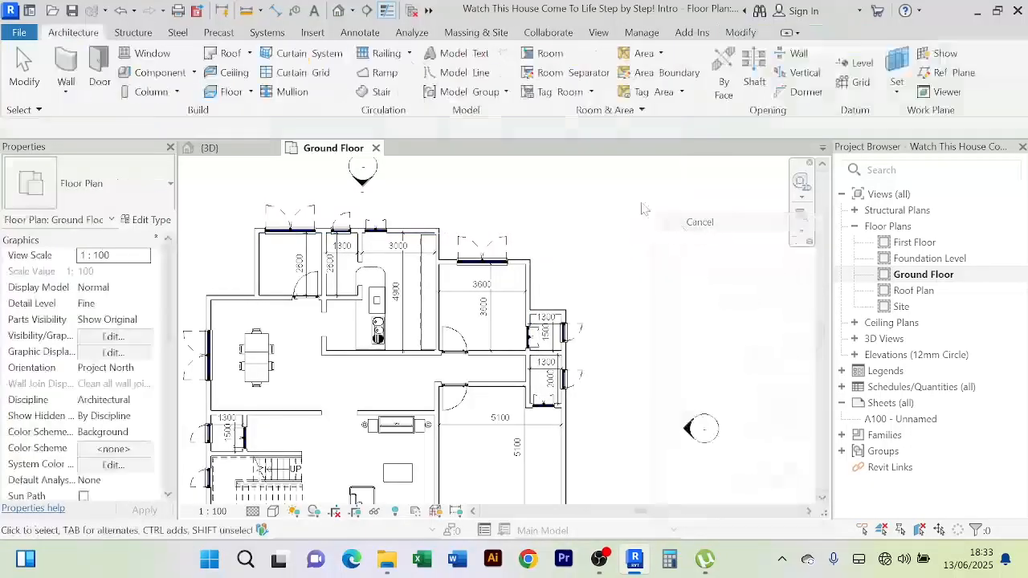
right_click(637, 201)
click(678, 210)
Select the kitchen island casework on the Ground Floor plan
scroll(365, 317, up, 2)
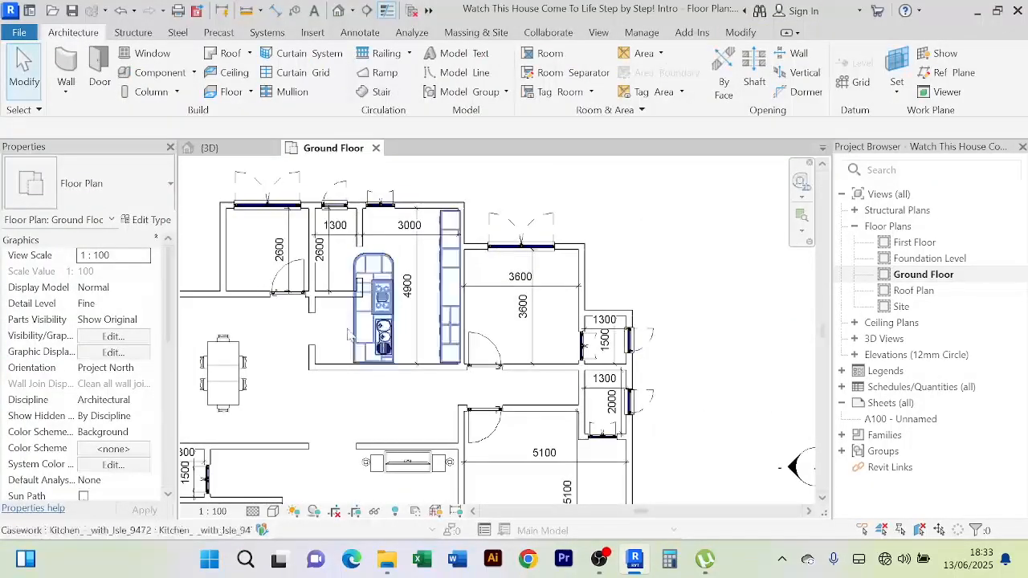
click(354, 337)
scroll(419, 265, up, 2)
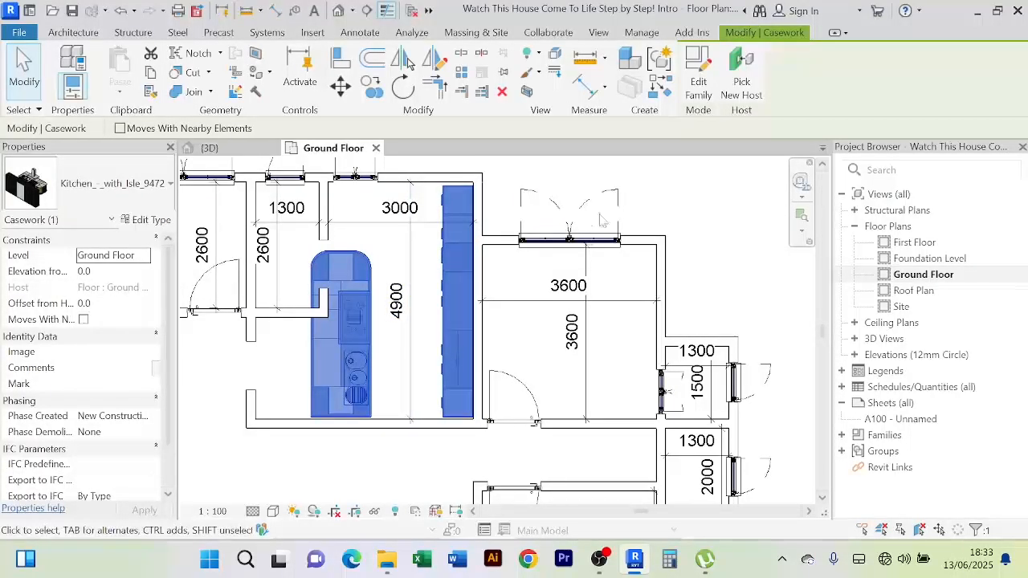
scroll(430, 280, up, 2)
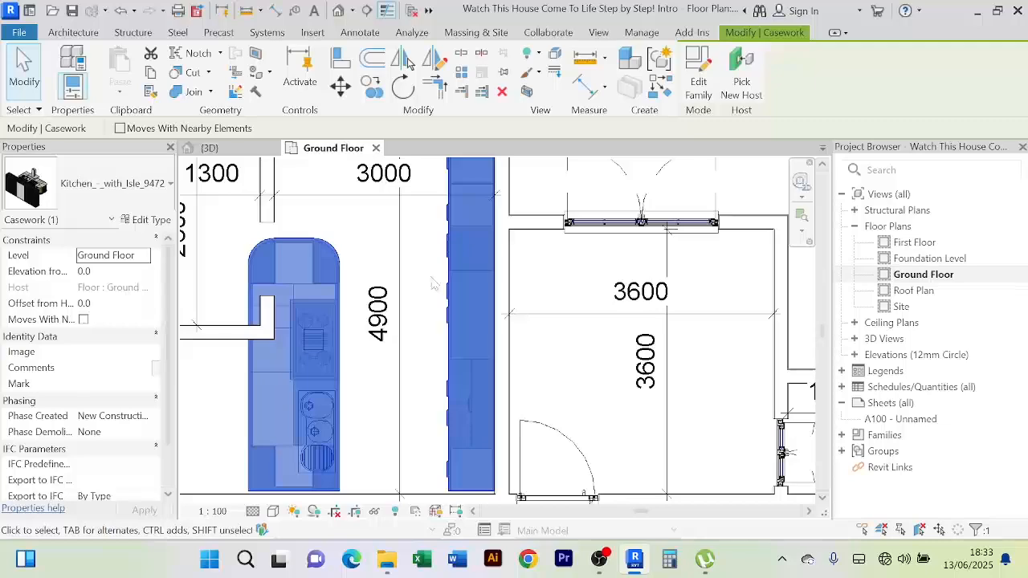
scroll(514, 229, down, 3)
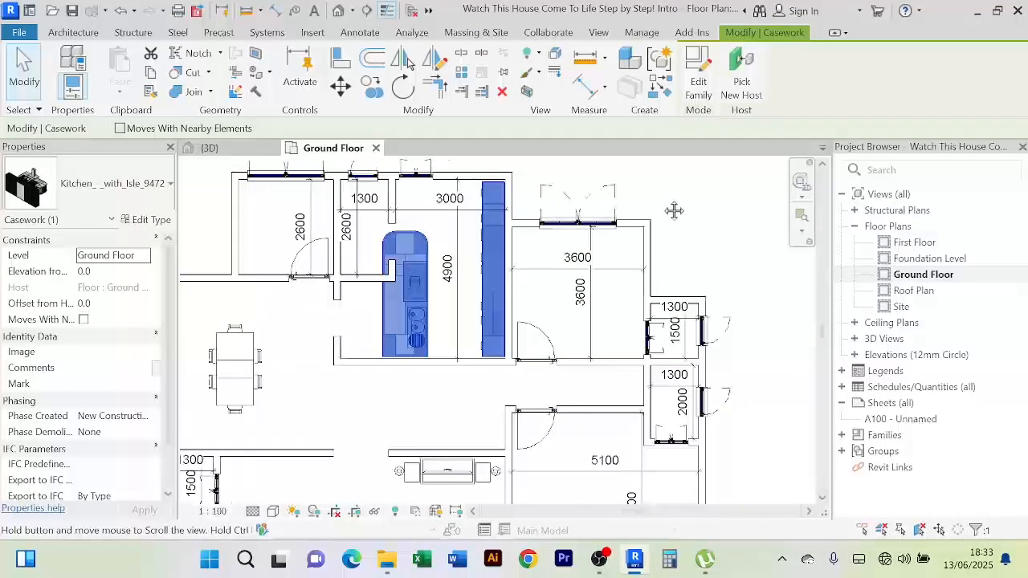
scroll(406, 313, up, 3)
scroll(406, 315, down, 4)
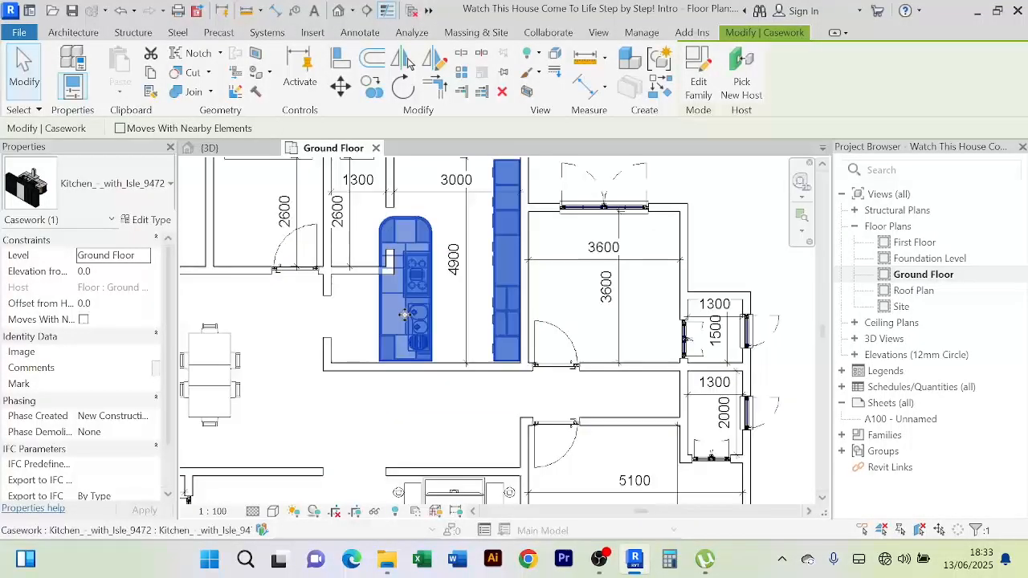
Open the kitchen family for editing and orbit it to isometric and right-side views
click(701, 85)
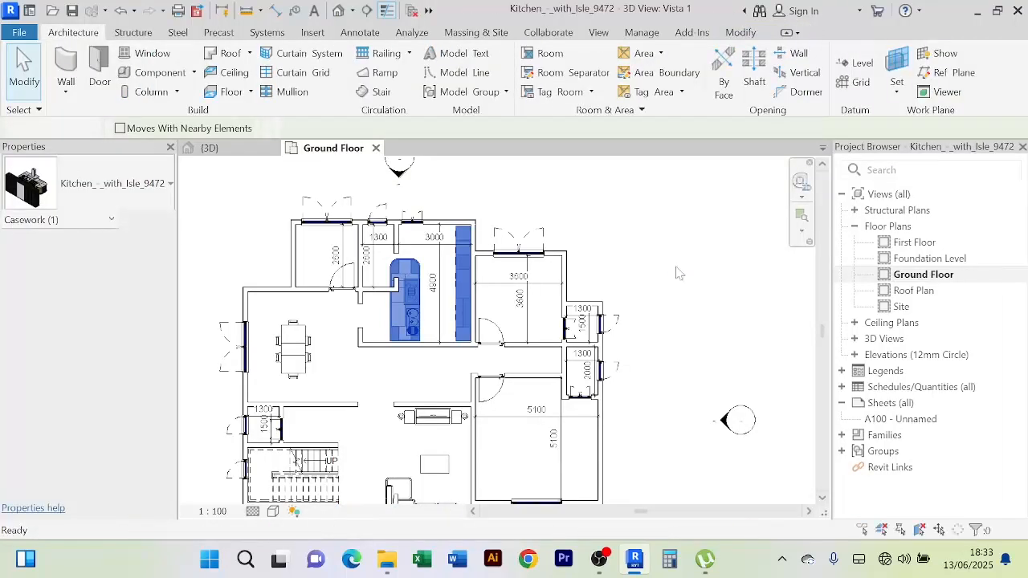
scroll(633, 232, down, 3)
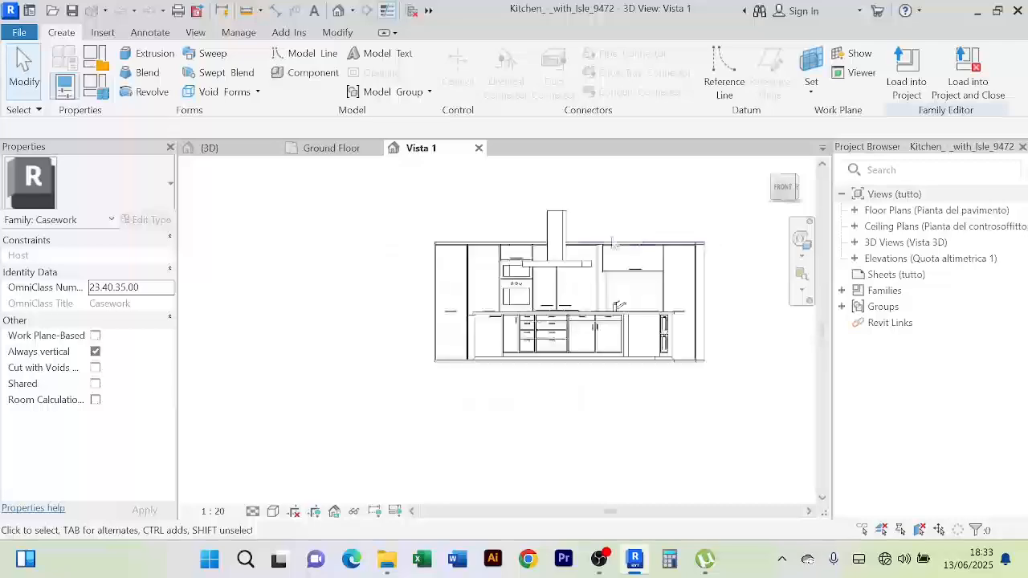
shift+middle_drag(399, 288, 294, 387)
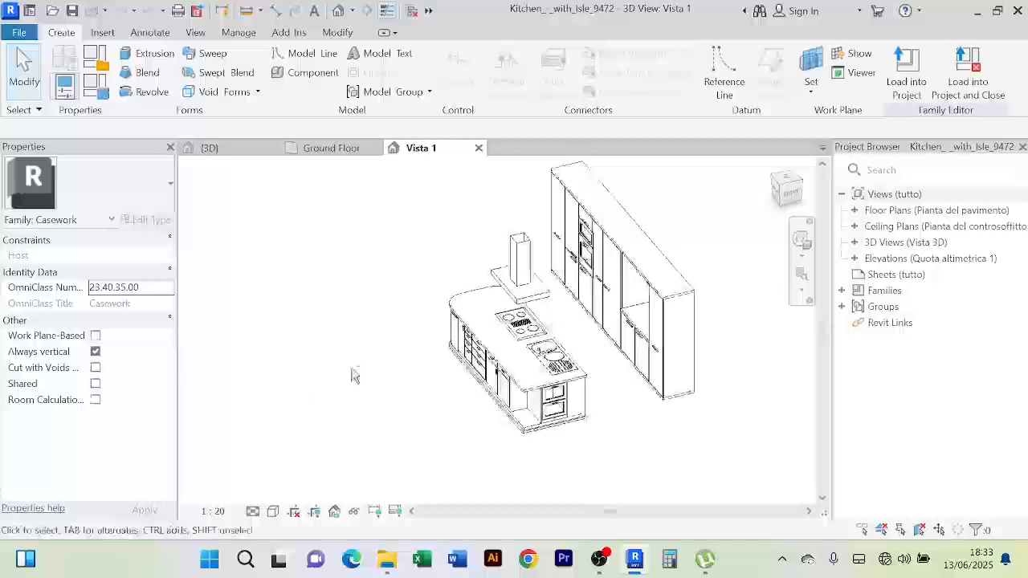
scroll(420, 338, up, 3)
scroll(417, 340, down, 2)
middle_drag(400, 343, 352, 319)
scroll(358, 305, down, 2)
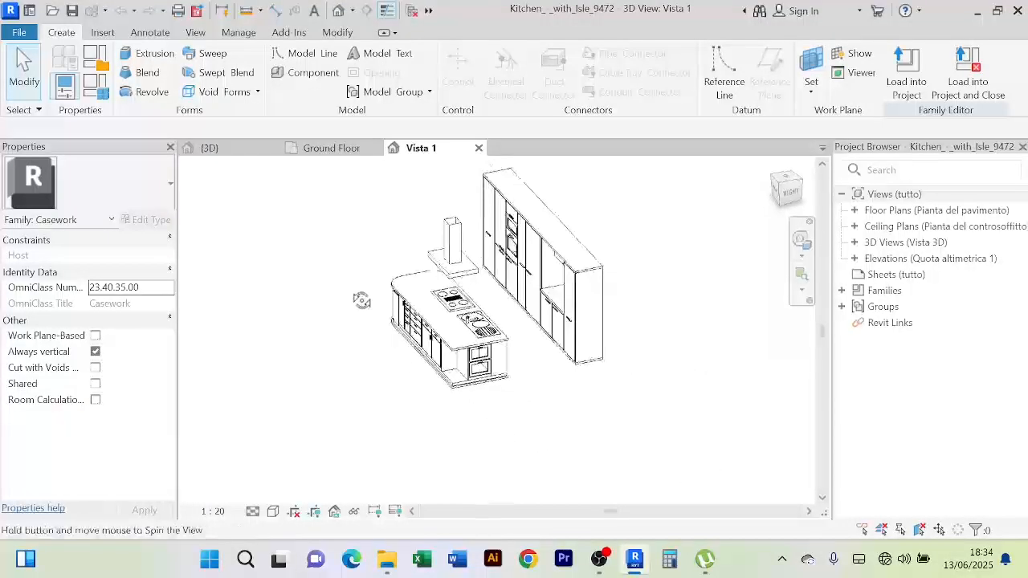
Return to the family's 3D view from the Ground Floor plan and orbit to front and side views
click(331, 150)
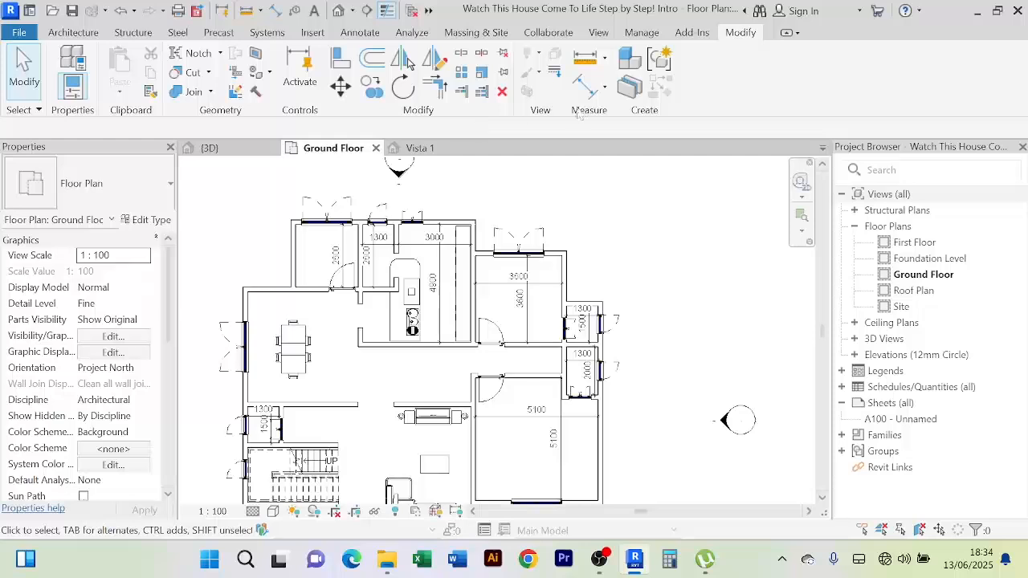
click(420, 148)
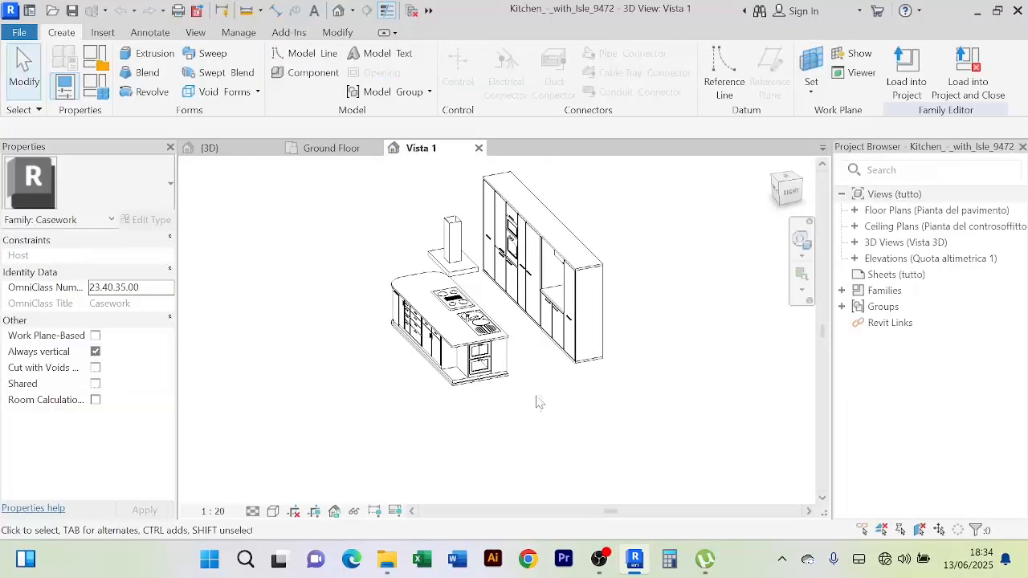
drag(412, 245, 408, 243)
click(356, 342)
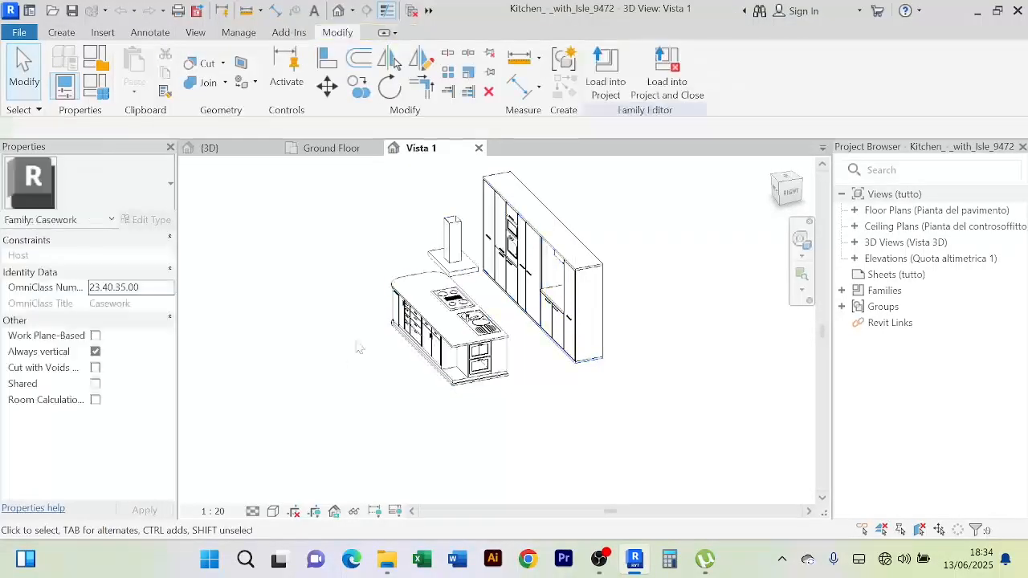
shift+middle_drag(327, 364, 482, 378)
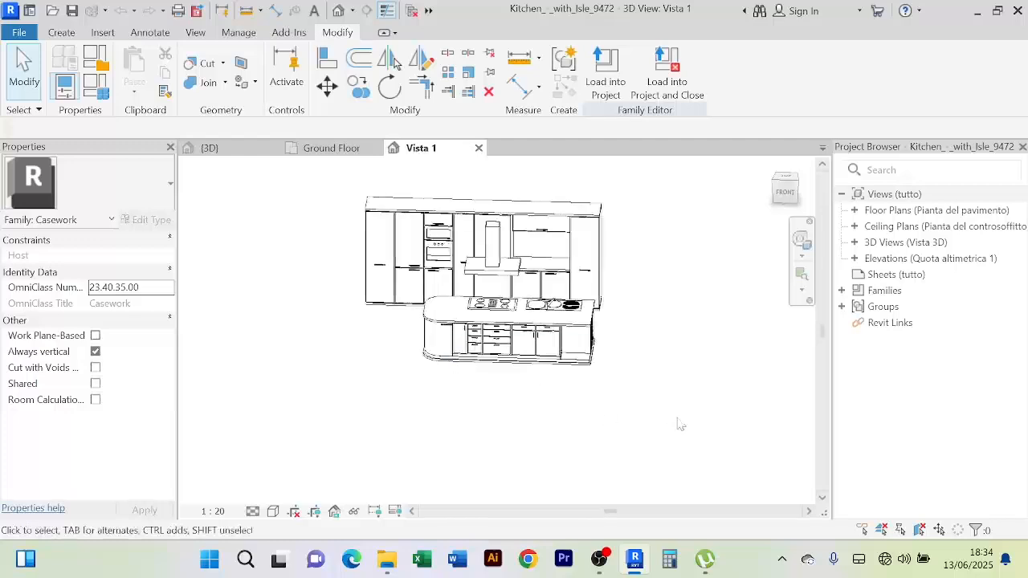
drag(582, 378, 495, 395)
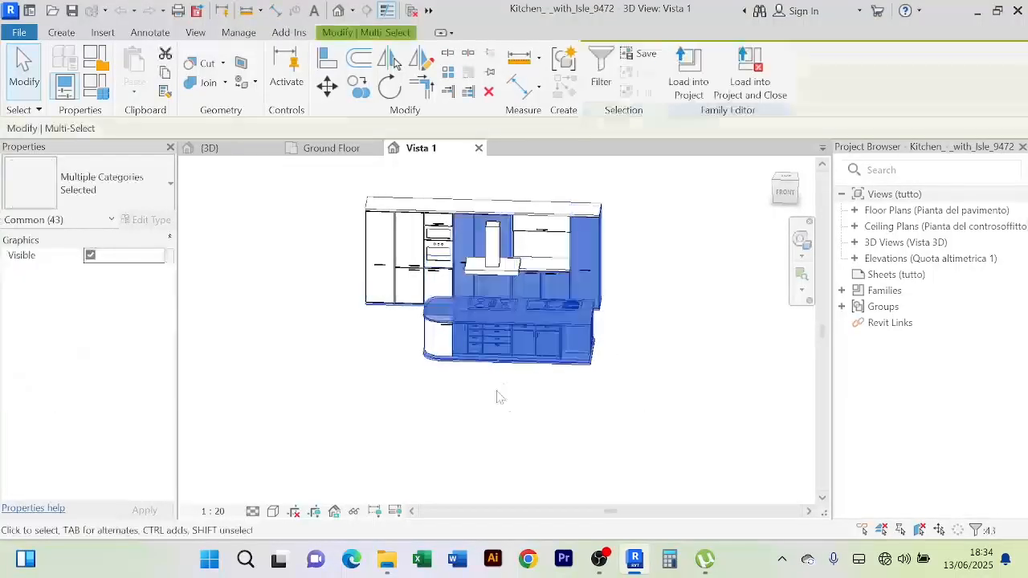
click(526, 426)
shift+middle_drag(526, 426, 505, 436)
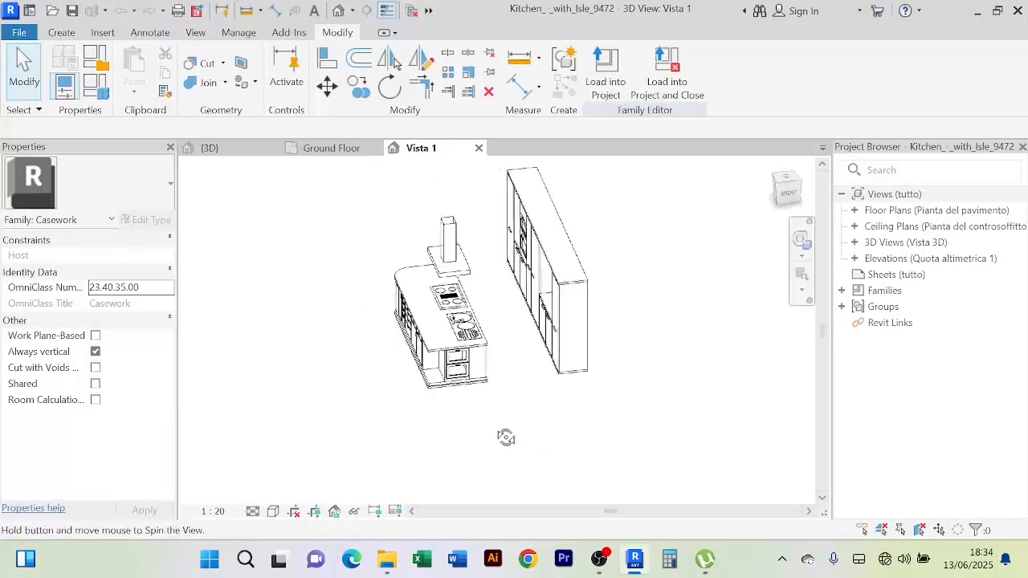
Select the range hood and its base box, then add the countertop, sink and cooktop
click(463, 275)
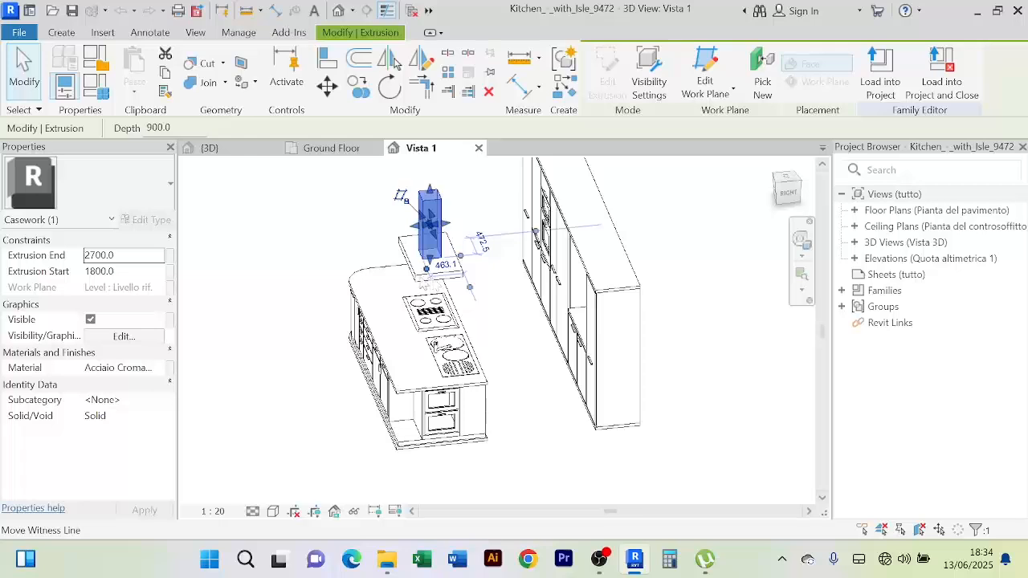
scroll(426, 270, up, 3)
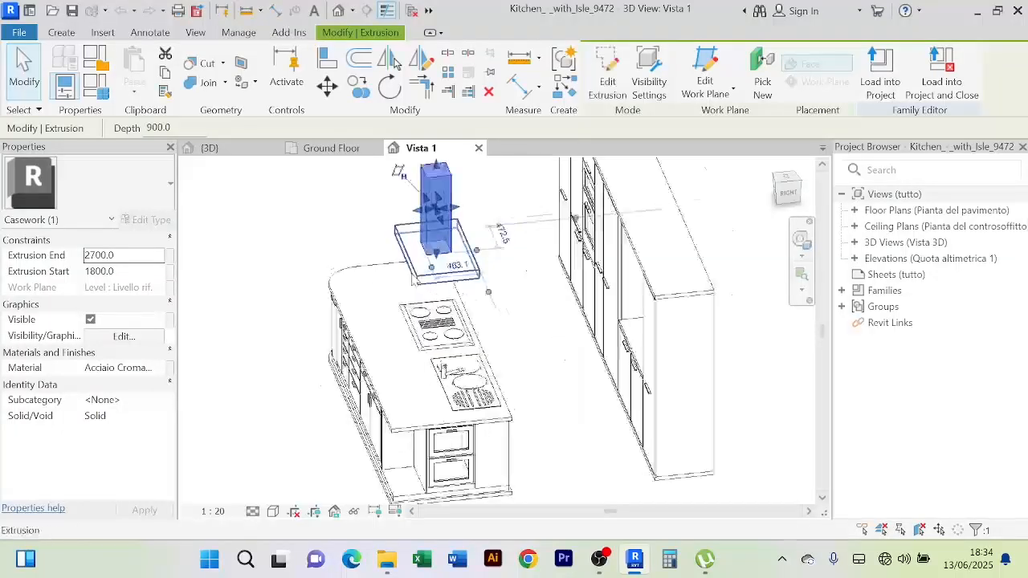
ctrl+click(426, 278)
scroll(534, 346, down, 3)
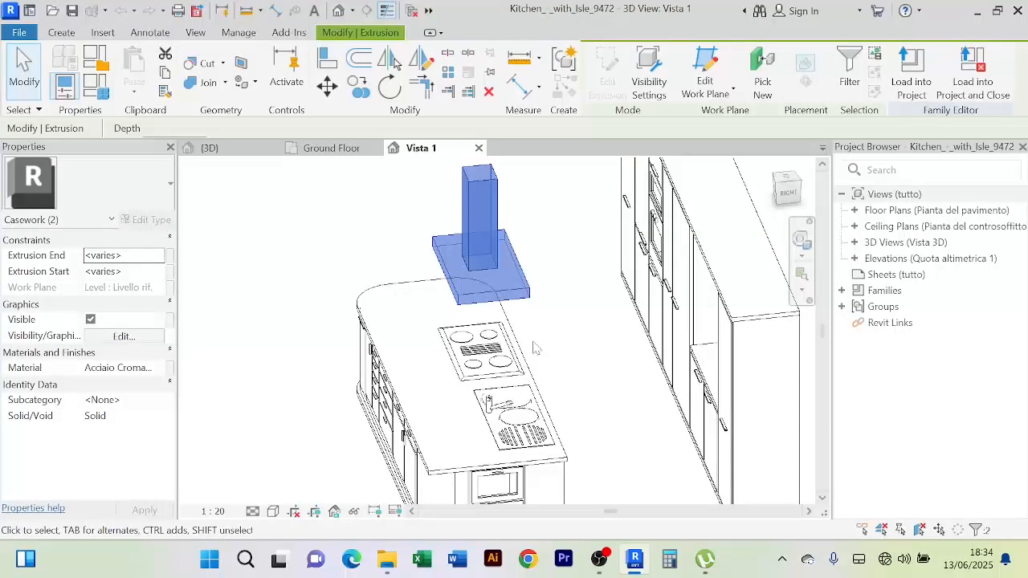
middle_drag(546, 361, 569, 287)
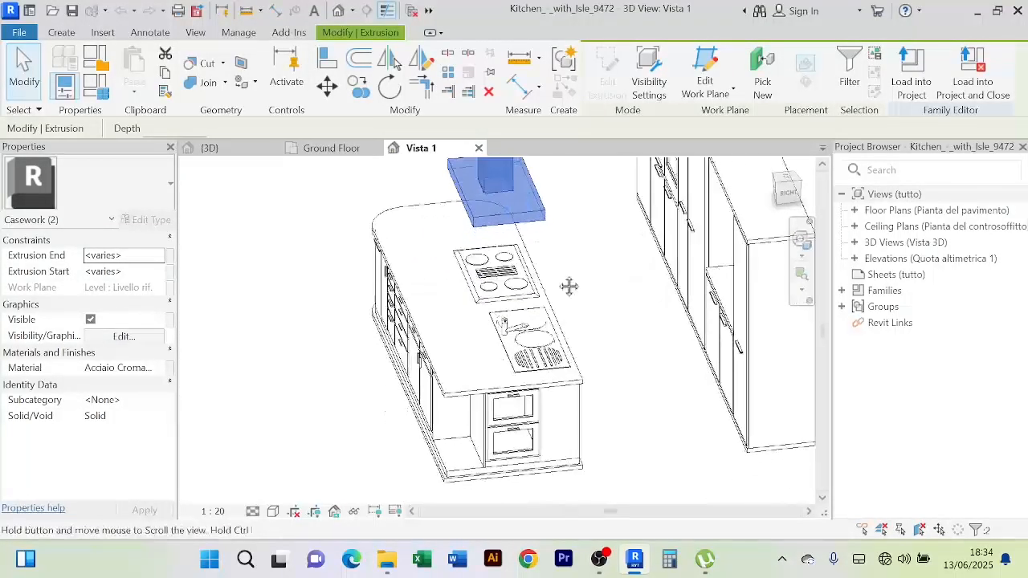
ctrl+click(454, 391)
scroll(482, 341, up, 2)
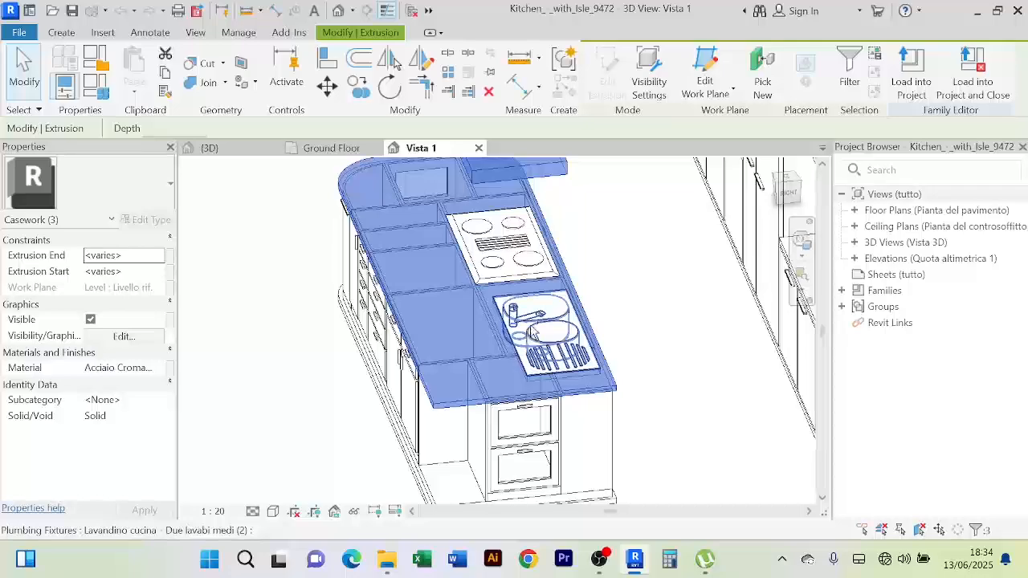
ctrl+click(532, 333)
scroll(526, 321, up, 2)
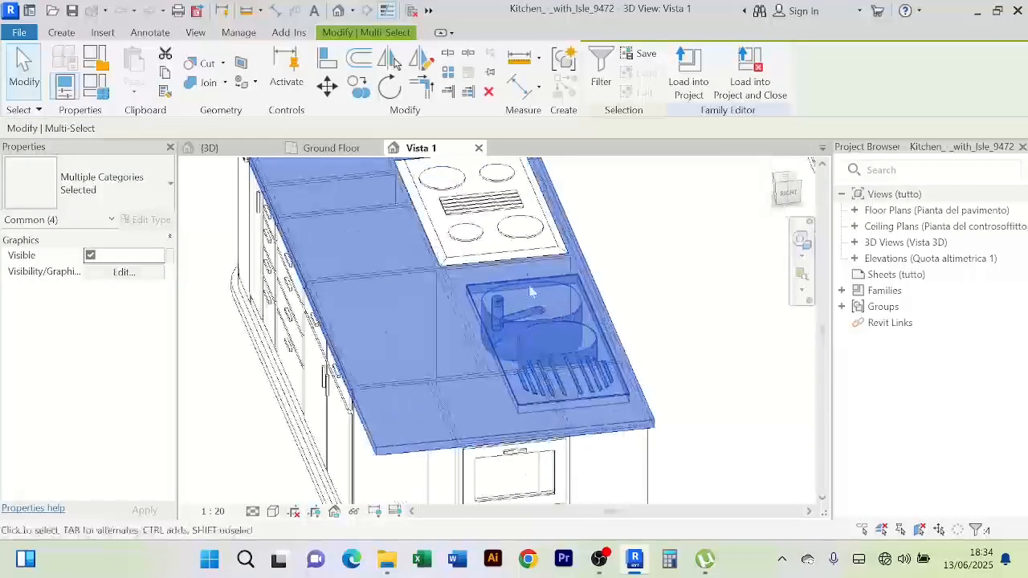
ctrl+click(521, 245)
scroll(520, 245, down, 5)
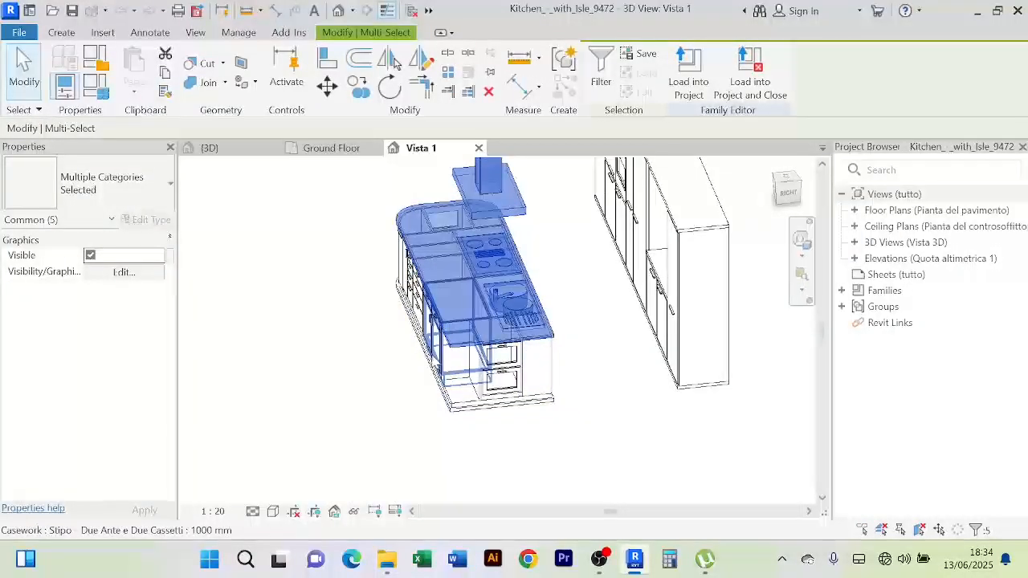
Add the centre, right-end, drawer and left-end base cabinets to the selection
shift+middle_drag(462, 353, 534, 309)
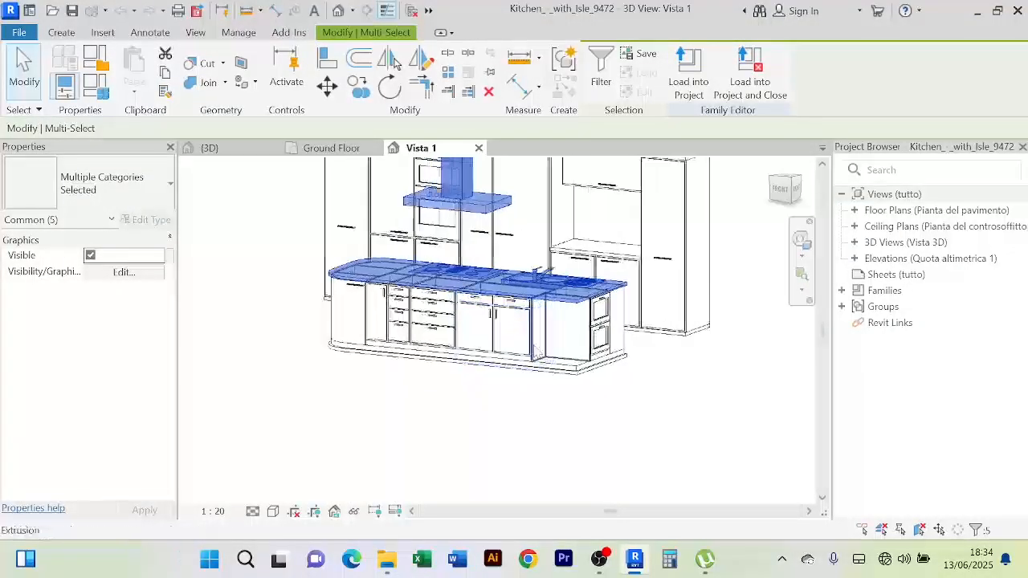
ctrl+click(527, 334)
ctrl+click(604, 337)
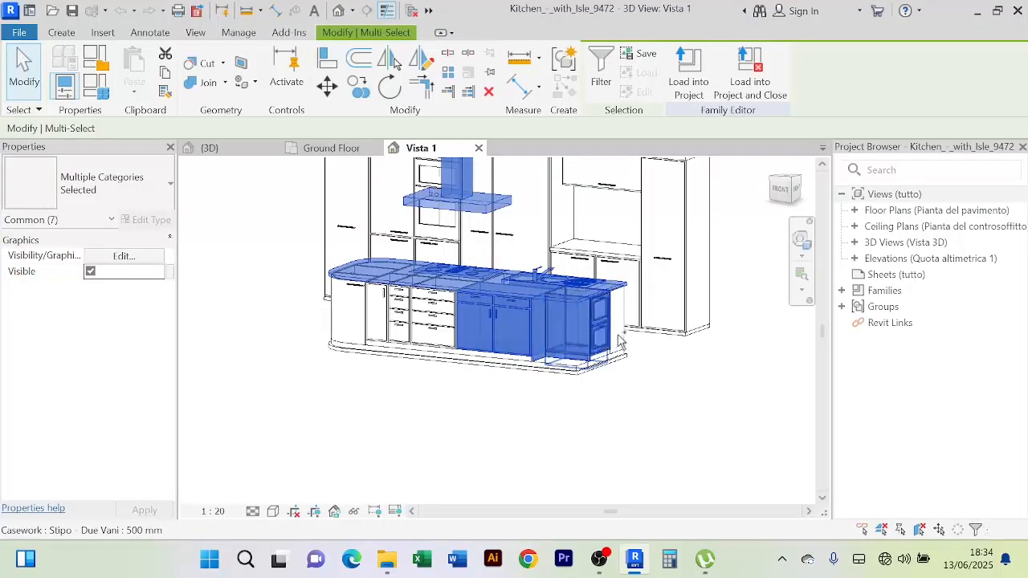
ctrl+click(441, 336)
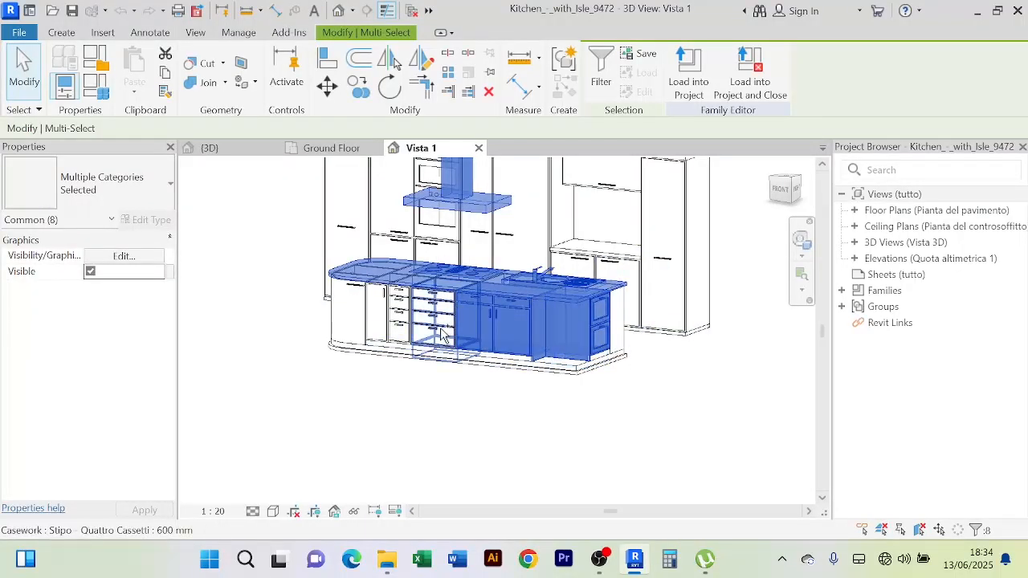
ctrl+click(441, 330)
ctrl+click(402, 323)
ctrl+click(372, 322)
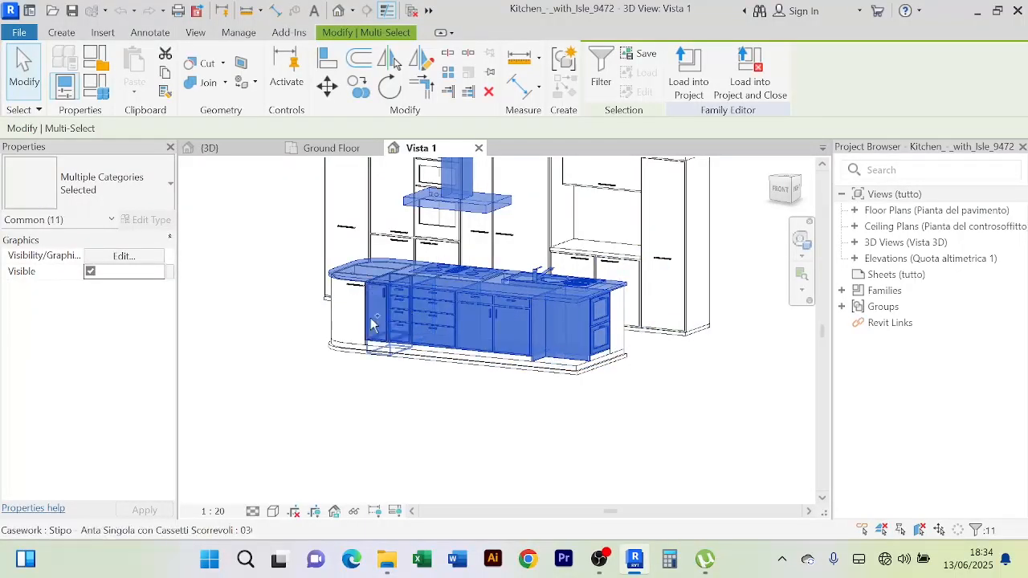
ctrl+click(328, 312)
Add the sink cabinet, four-drawer cabinet and cabinet handle to the selection
scroll(328, 311, up, 3)
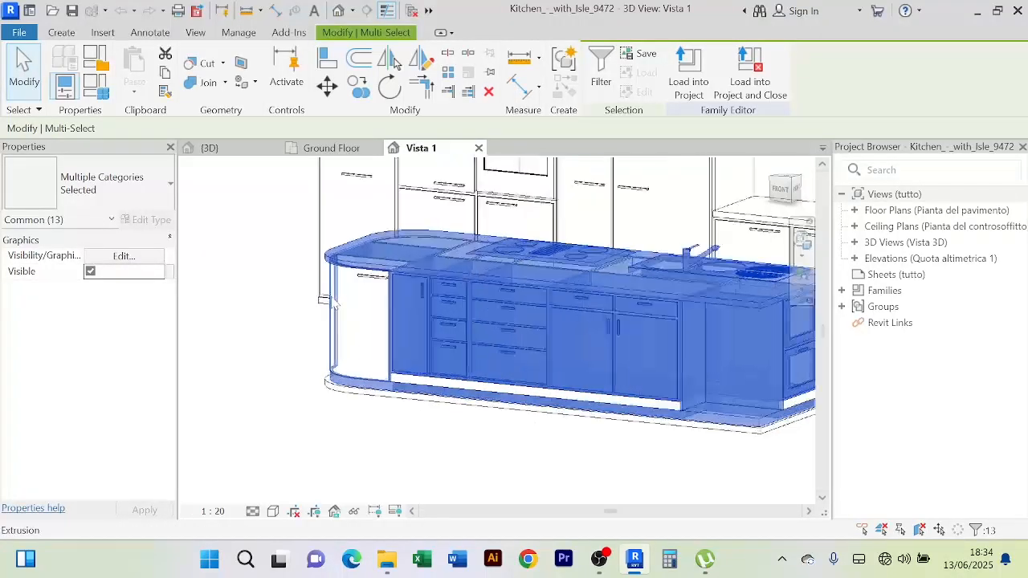
scroll(500, 422, down, 6)
shift+middle_drag(498, 434, 450, 390)
scroll(450, 391, up, 2)
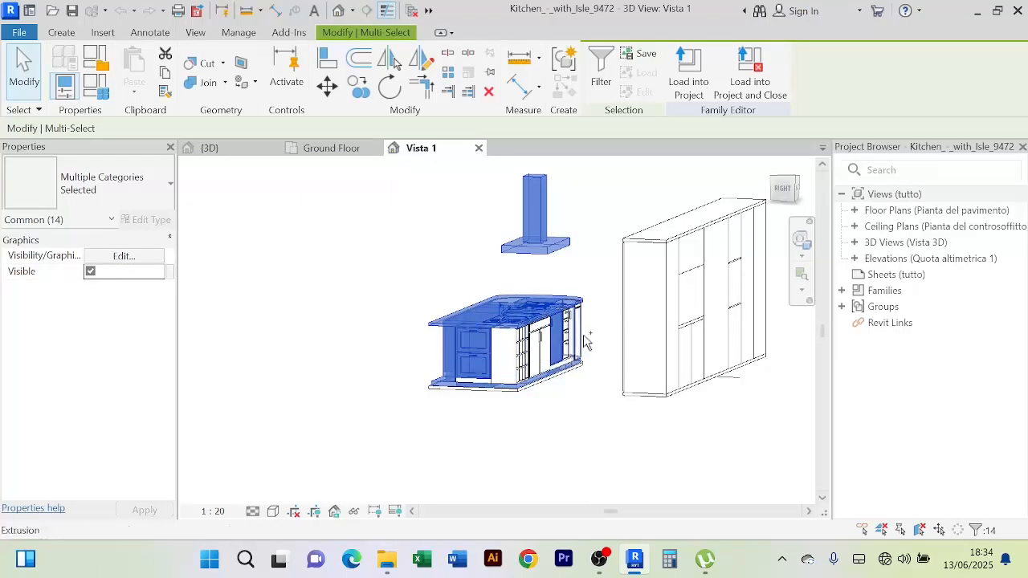
scroll(580, 334, up, 4)
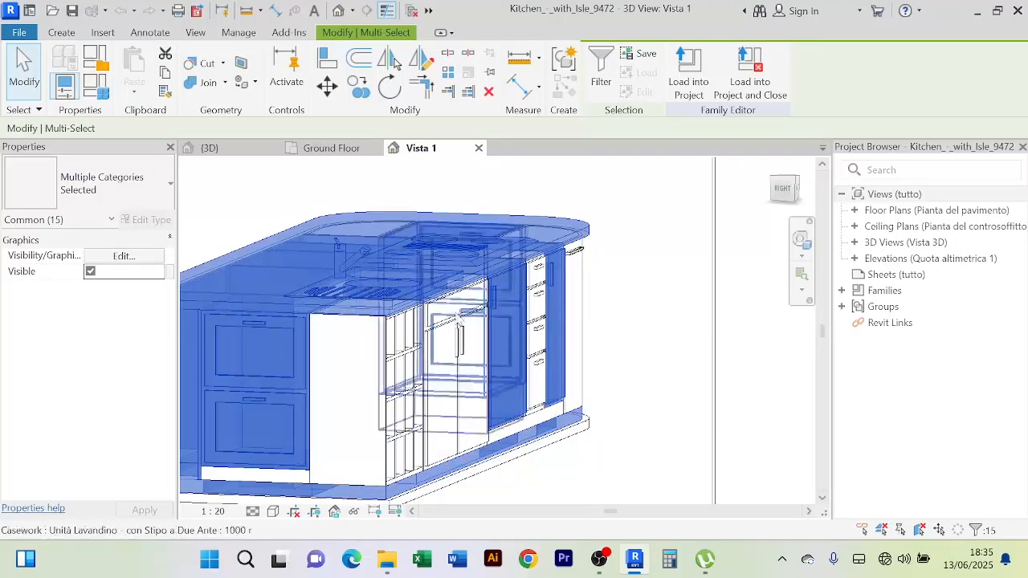
ctrl+click(450, 324)
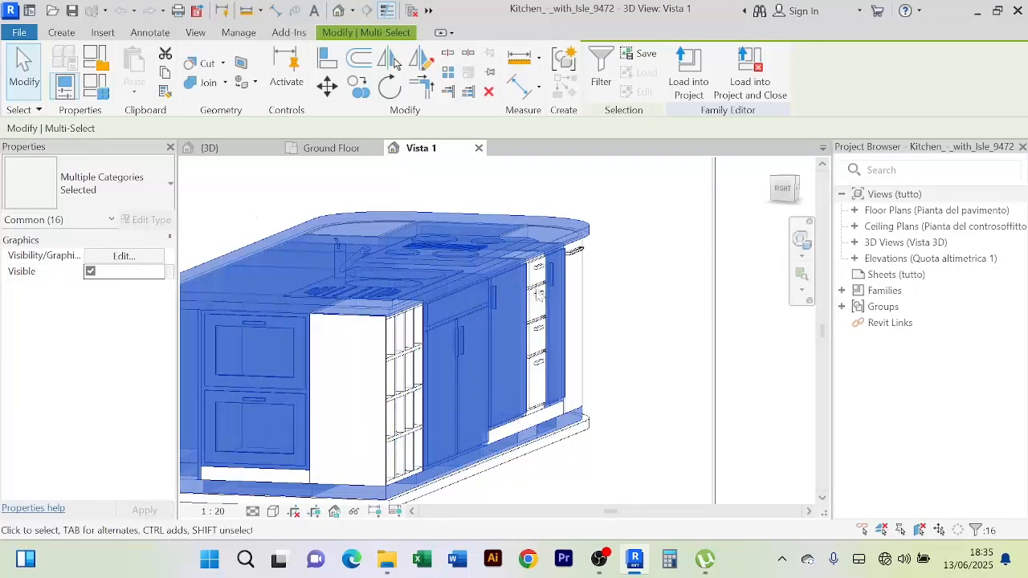
scroll(539, 293, up, 2)
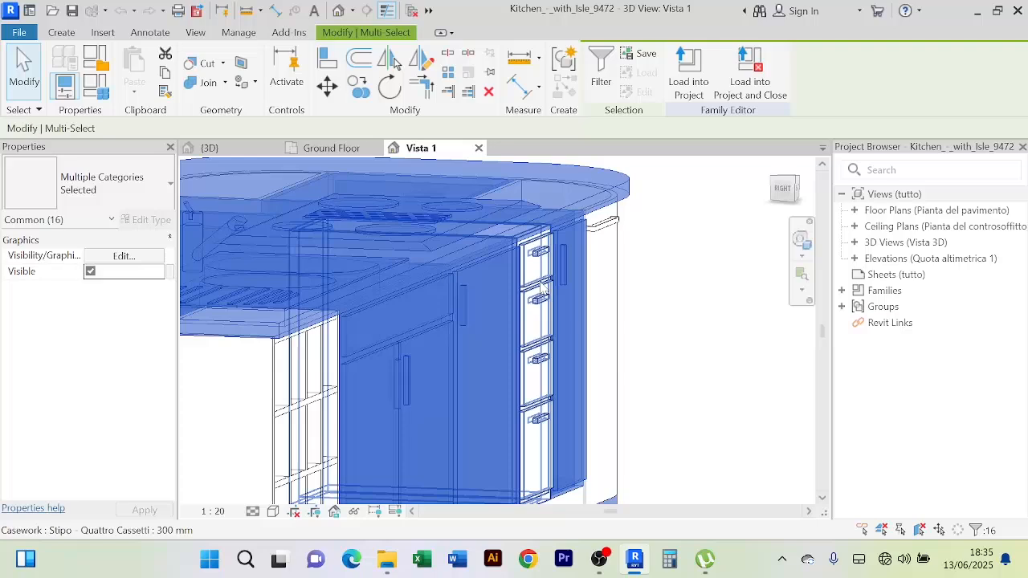
ctrl+click(539, 294)
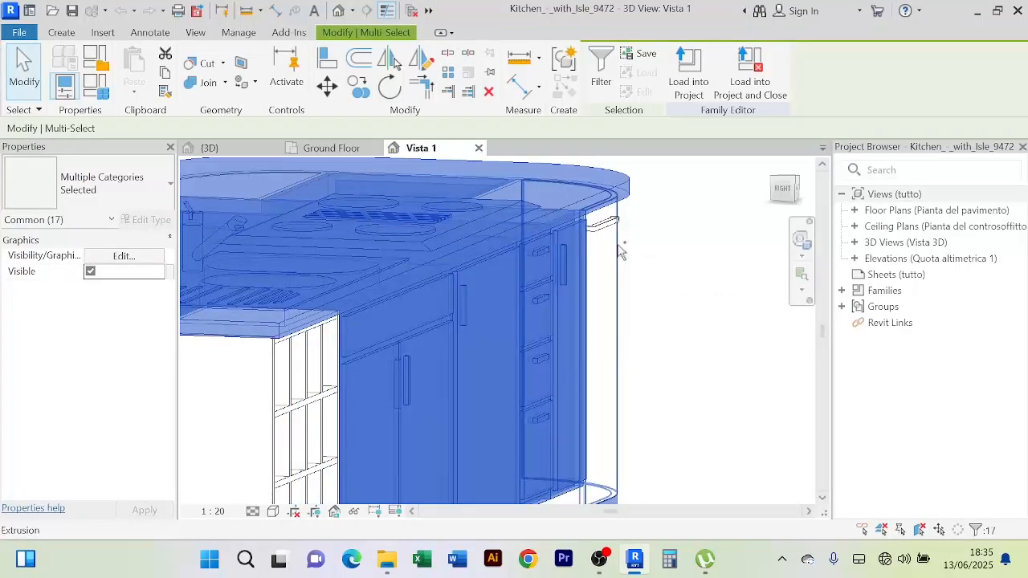
scroll(620, 251, down, 3)
scroll(645, 232, up, 3)
ctrl+click(547, 237)
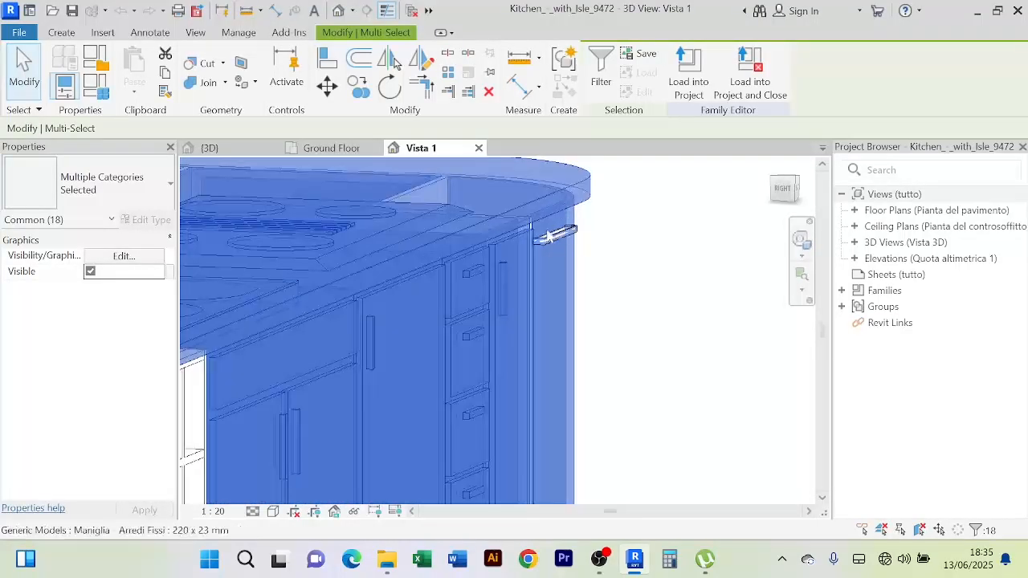
scroll(605, 243, down, 3)
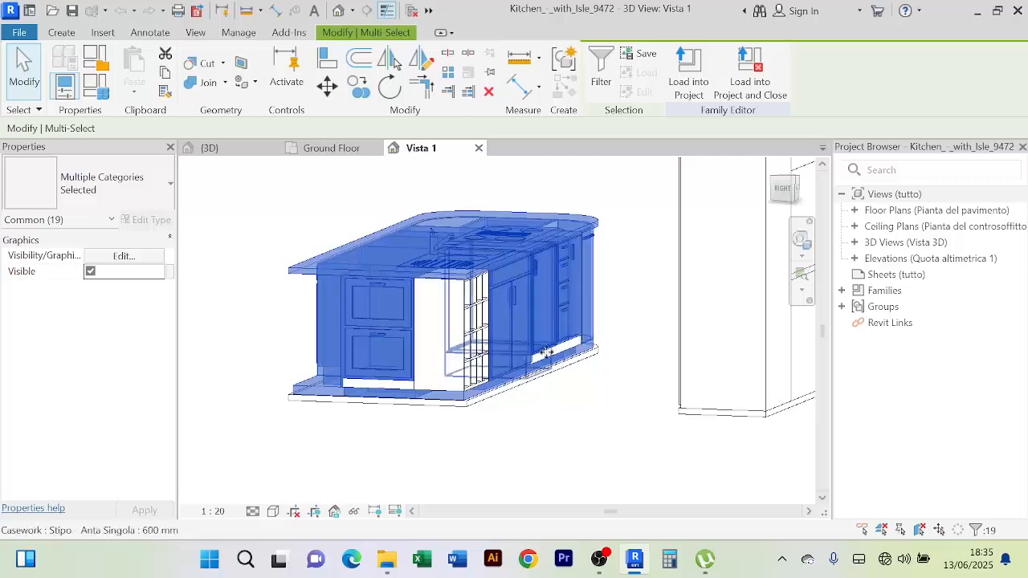
Add the island's plinth pieces and bottom base extrusion to the selection
scroll(549, 352, up, 2)
ctrl+click(555, 359)
scroll(556, 359, up, 1)
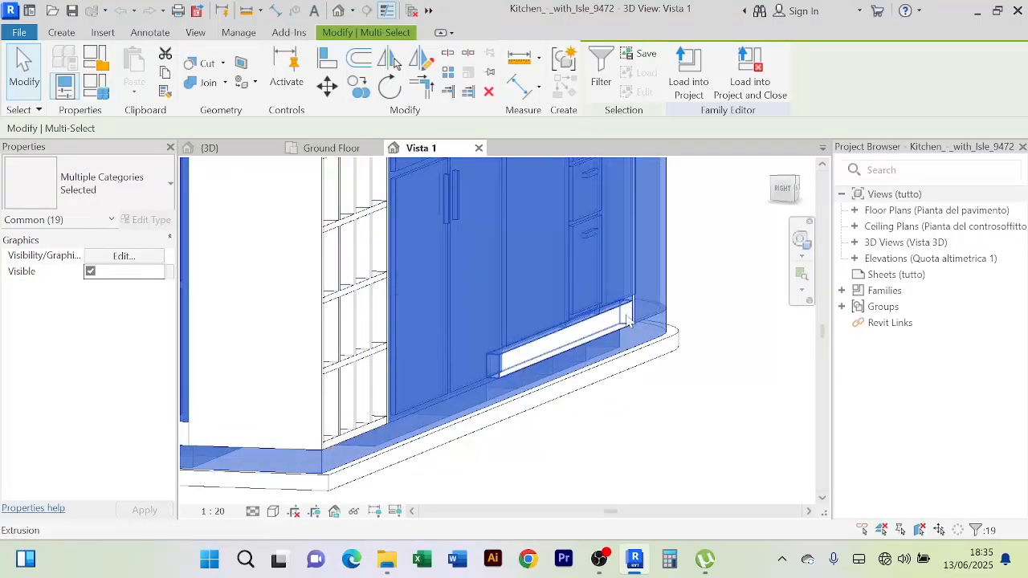
ctrl+click(629, 320)
scroll(523, 395, down, 3)
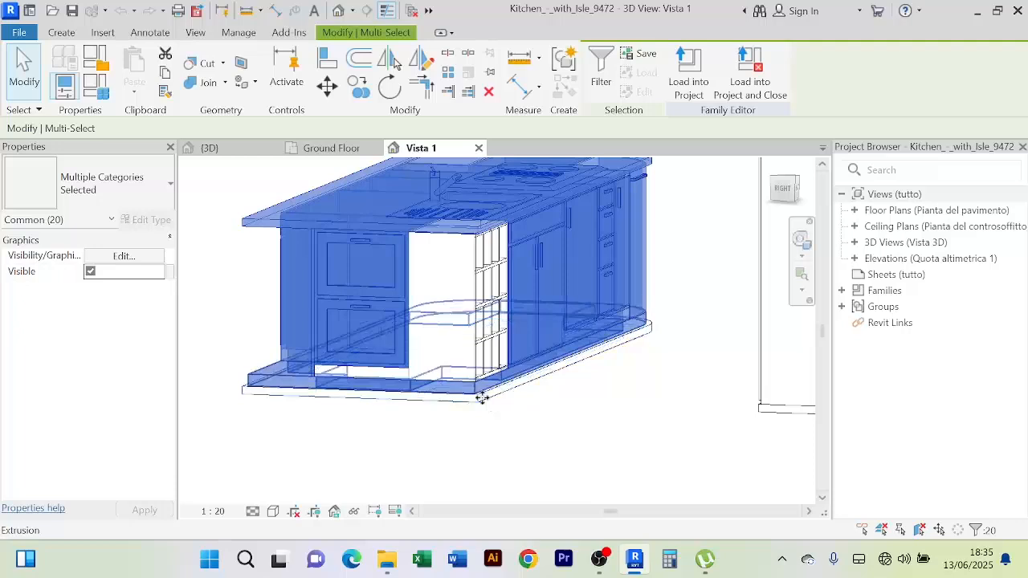
ctrl+click(484, 400)
scroll(486, 401, down, 2)
middle_drag(499, 400, 623, 427)
scroll(551, 391, up, 1)
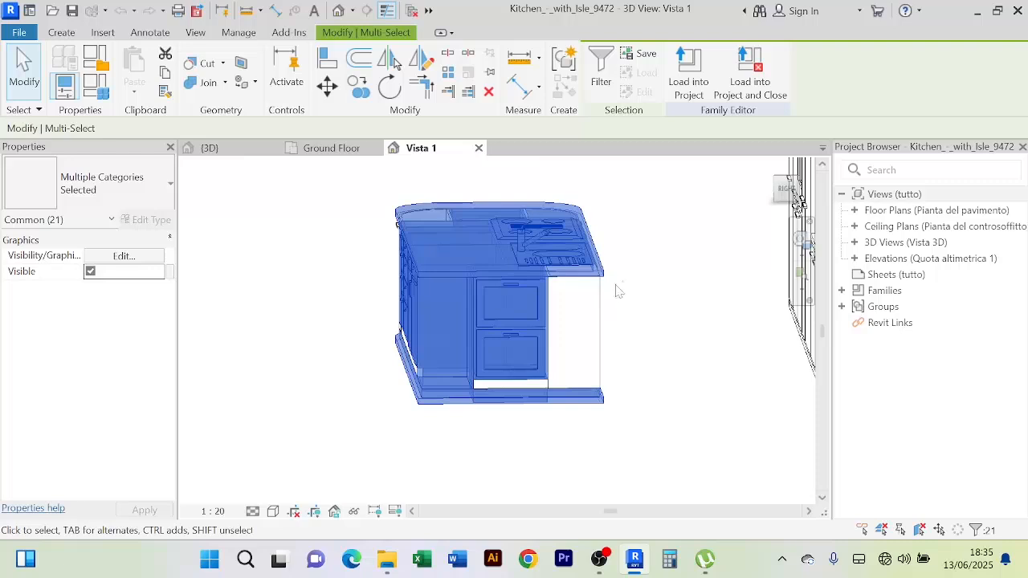
Add the right open compartment and the white plinth strip to the selection
ctrl+click(599, 312)
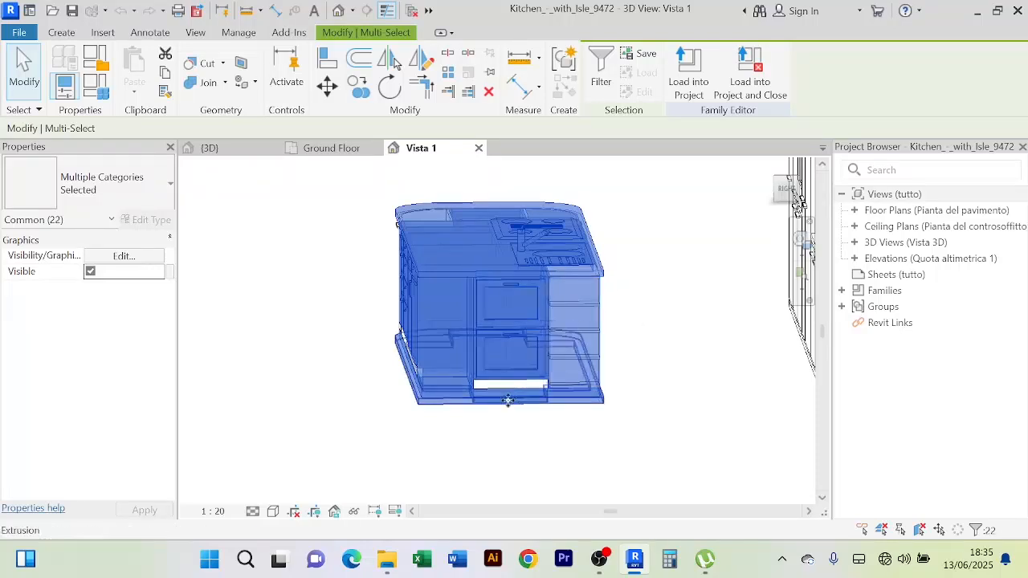
scroll(474, 377, up, 3)
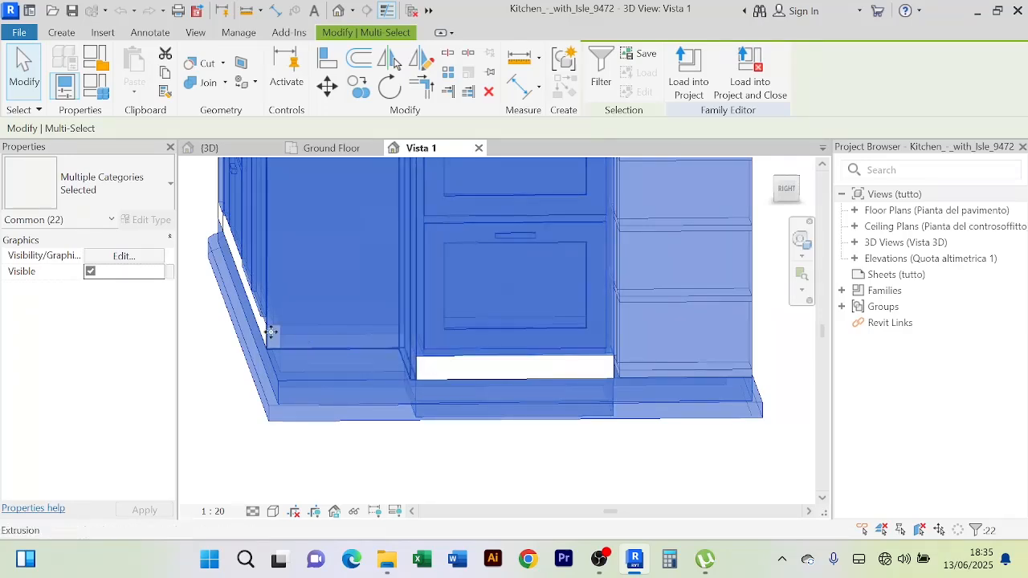
scroll(270, 333, down, 2)
shift+middle_drag(383, 347, 482, 338)
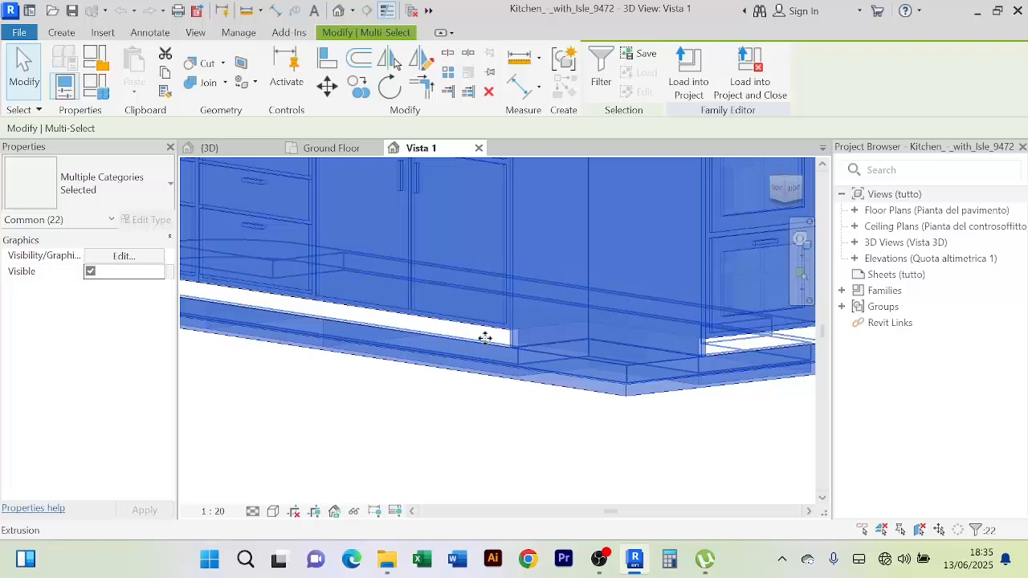
ctrl+click(494, 339)
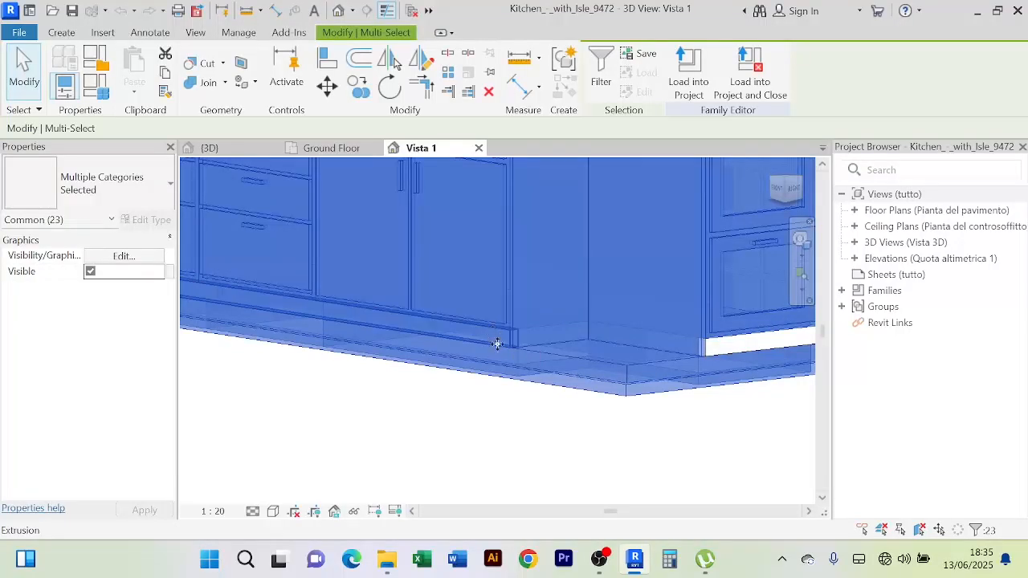
scroll(502, 343, down, 2)
scroll(733, 339, up, 2)
middle_drag(732, 338, 651, 329)
scroll(555, 346, up, 3)
middle_drag(547, 345, 502, 346)
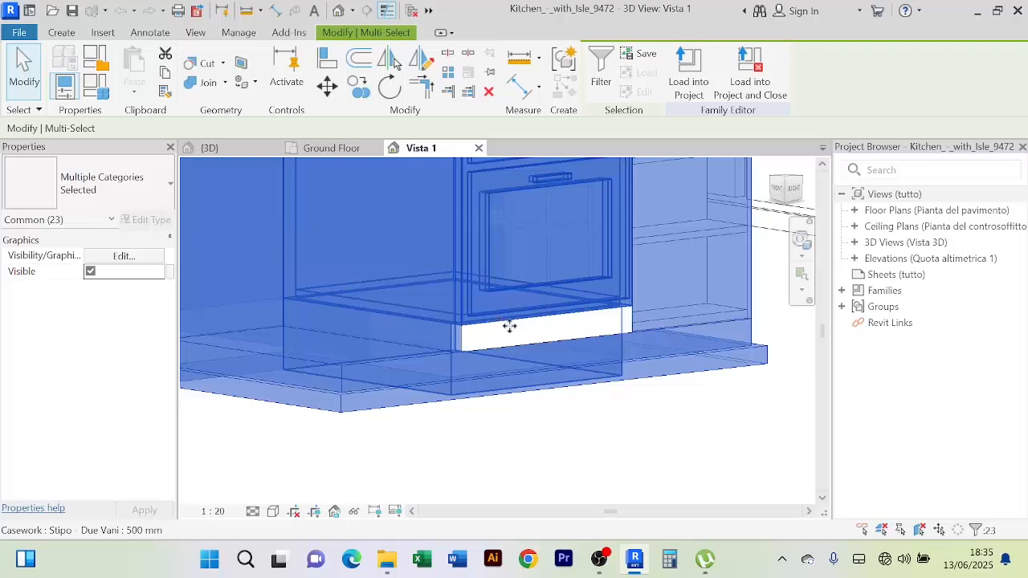
scroll(636, 326, up, 3)
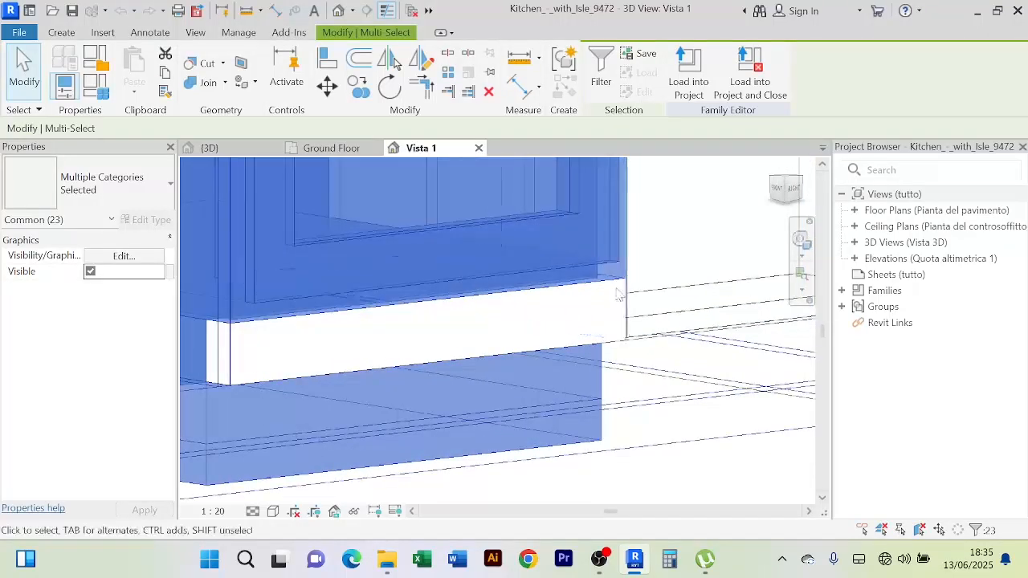
scroll(632, 301, down, 3)
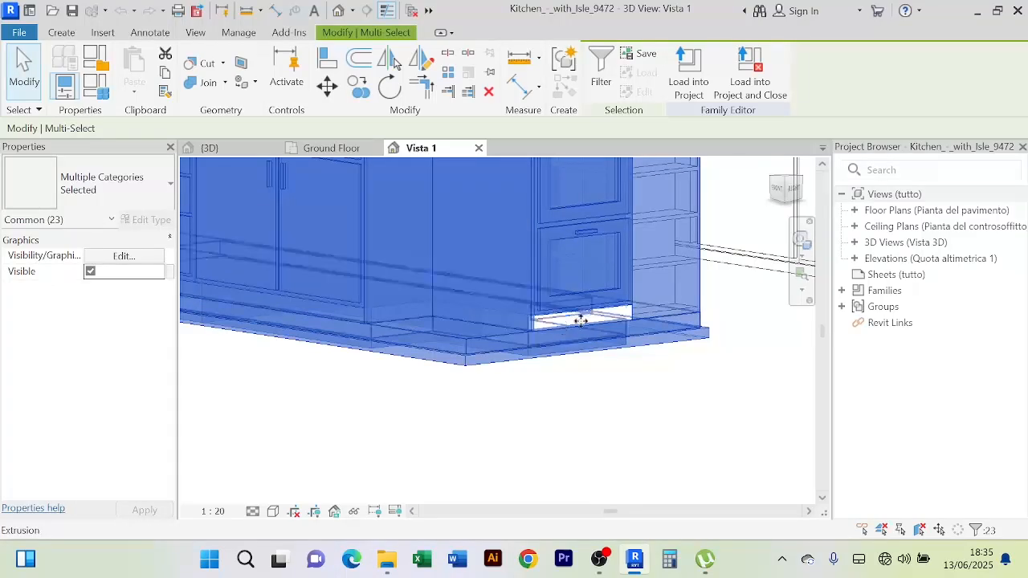
scroll(567, 329, down, 5)
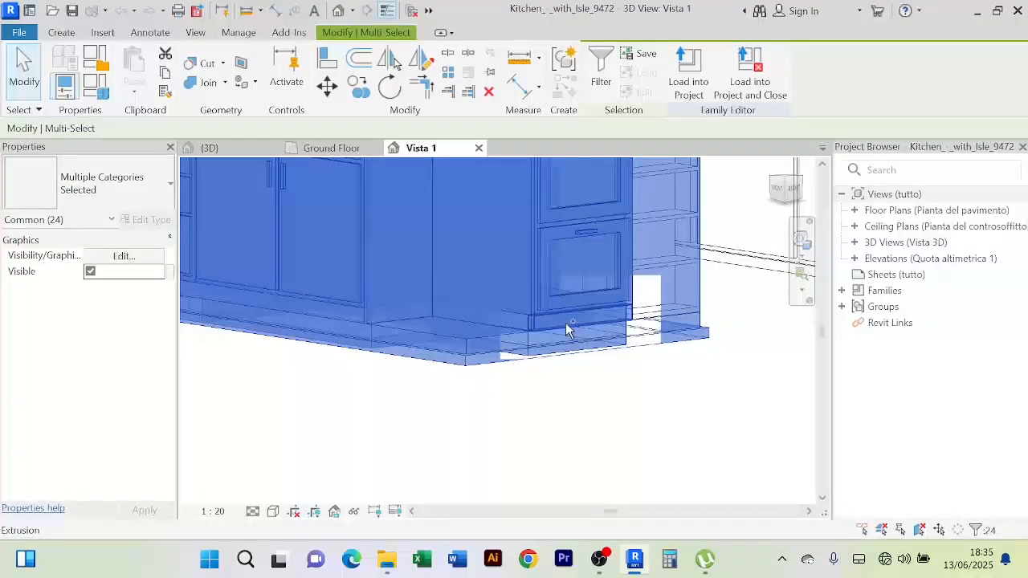
shift+middle_drag(636, 449, 776, 432)
scroll(533, 326, up, 3)
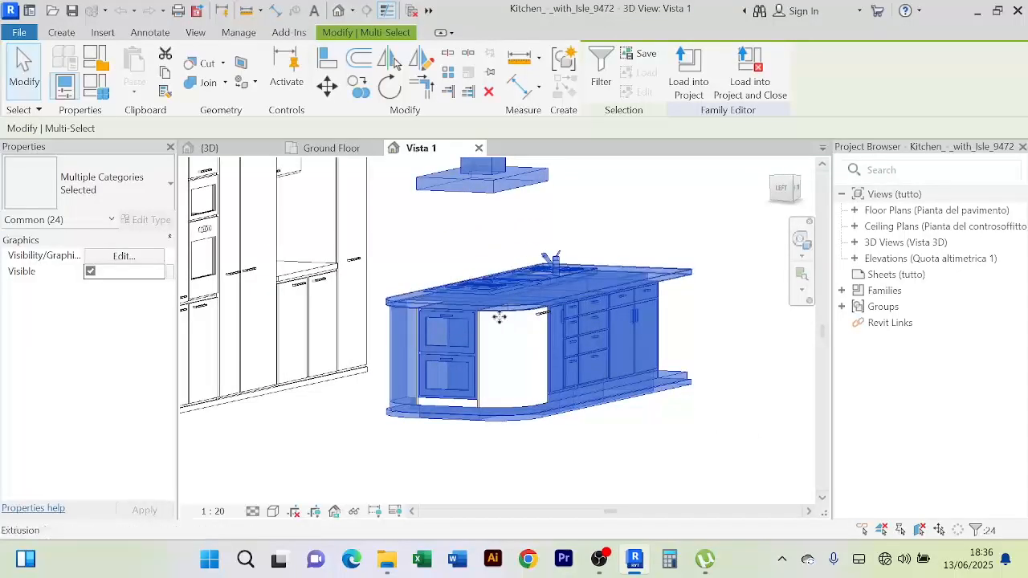
Add the white curved end panel and the plinth strip under the drawers to the selection
scroll(495, 319, up, 2)
ctrl+click(474, 323)
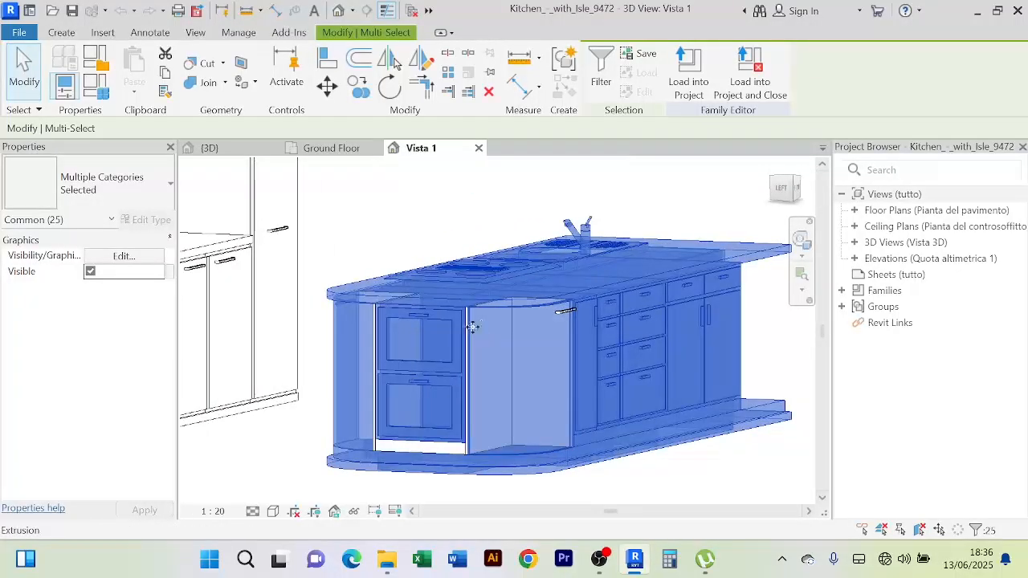
scroll(384, 434, up, 4)
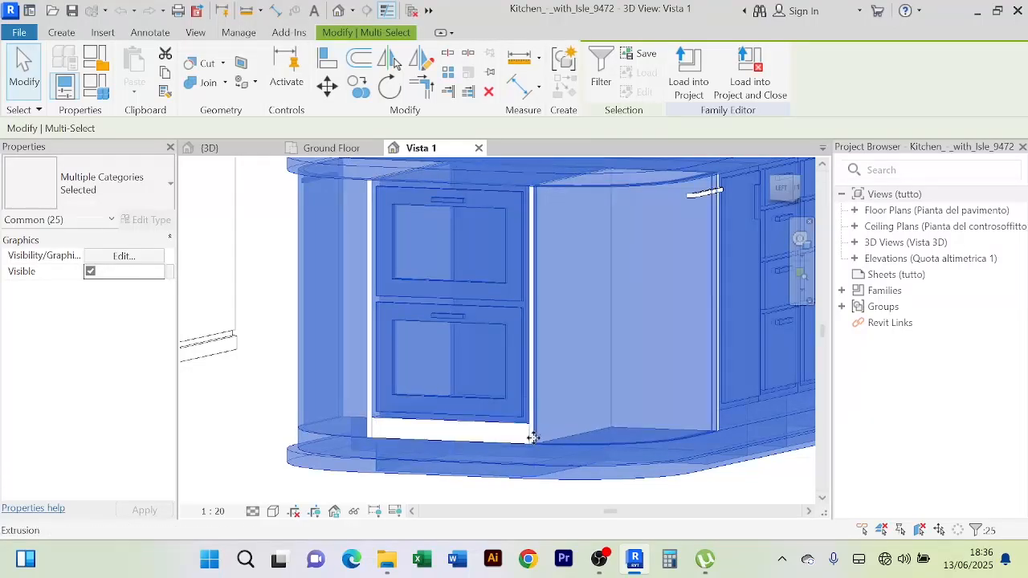
scroll(532, 180, up, 3)
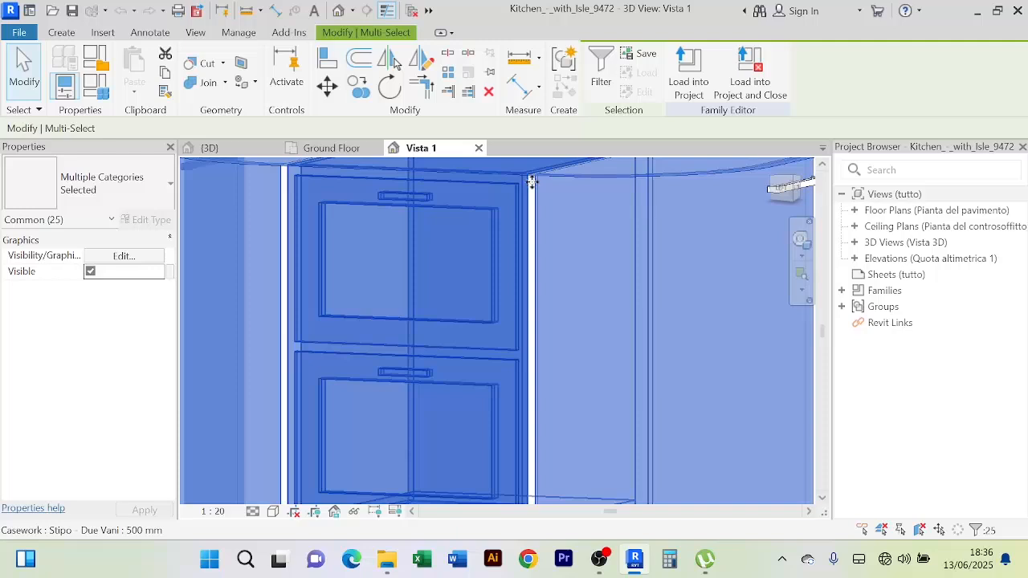
scroll(317, 230, down, 3)
scroll(289, 416, up, 3)
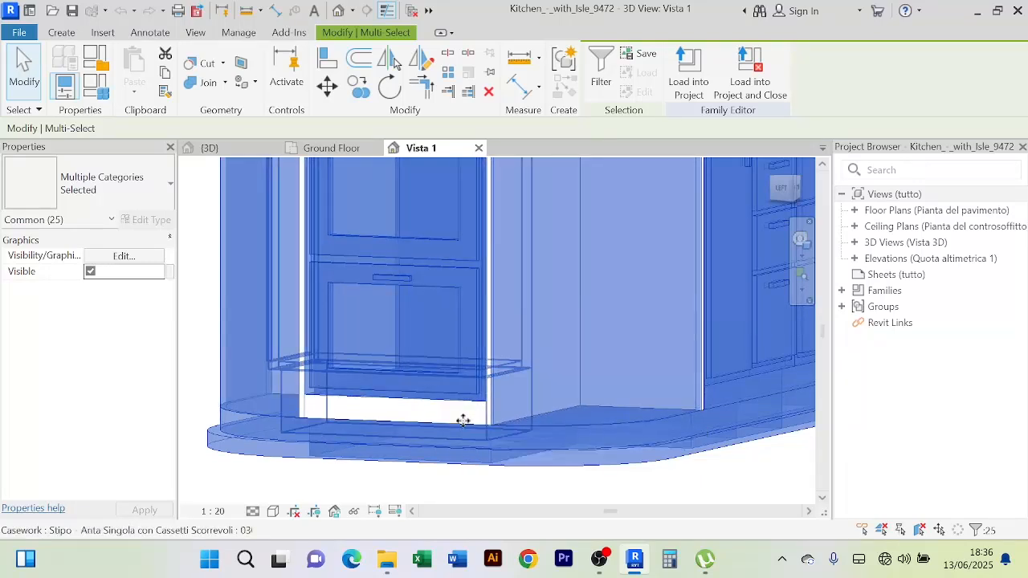
scroll(463, 421, up, 2)
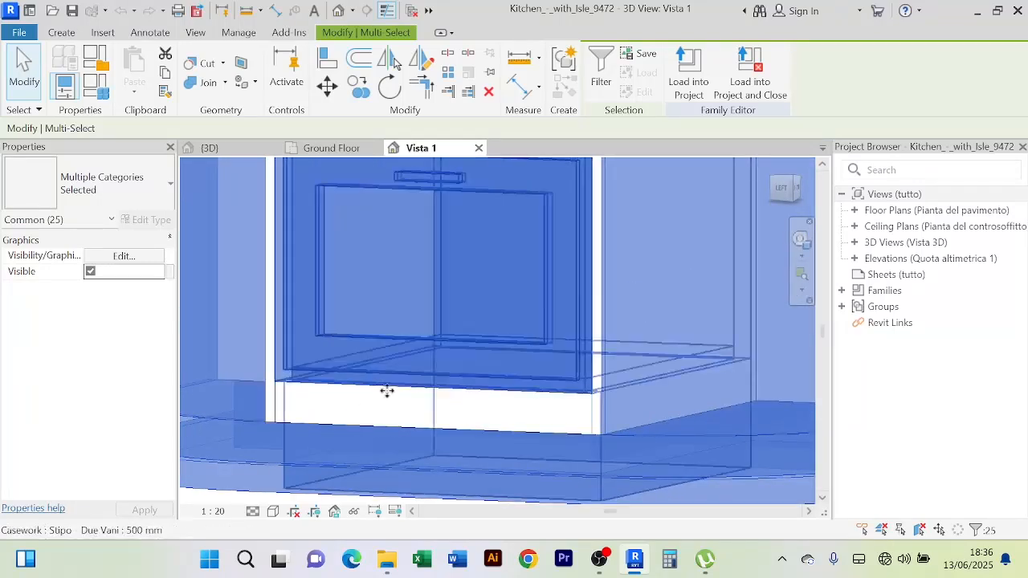
ctrl+click(282, 404)
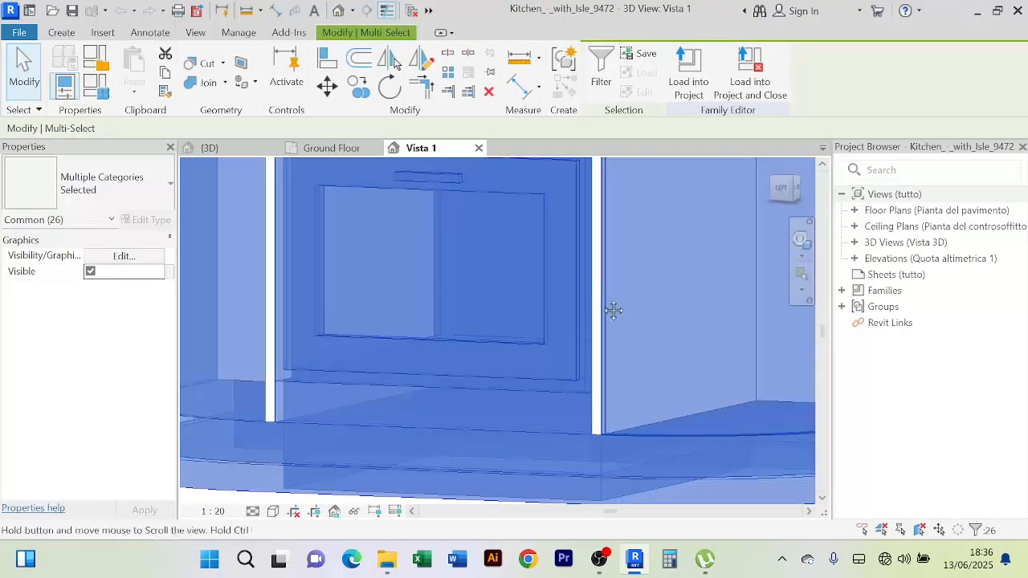
Pan and orbit around the island to inspect the selected parts from both sides
middle_drag(614, 310, 594, 483)
scroll(608, 310, down, 2)
middle_drag(608, 310, 584, 379)
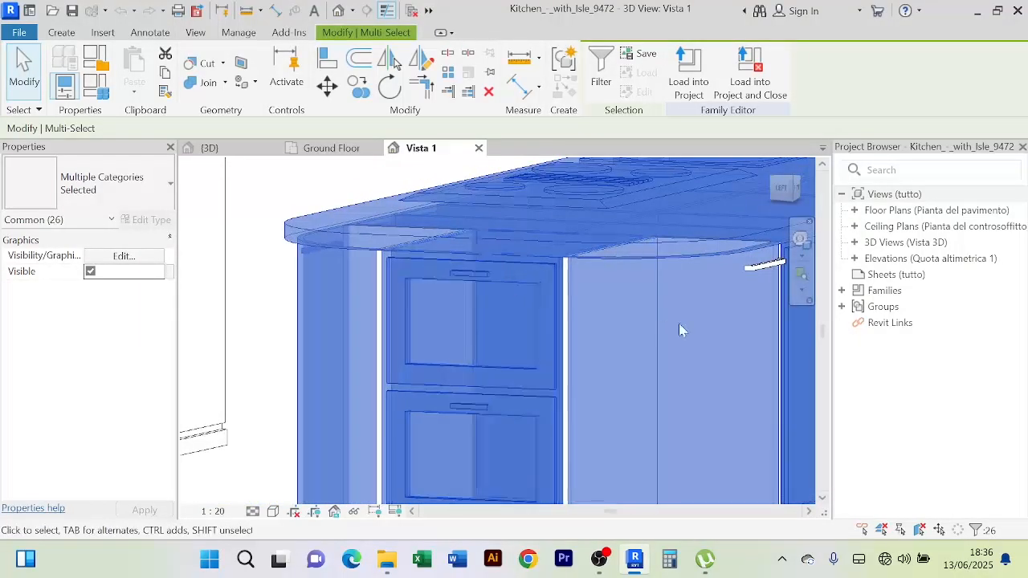
shift+middle_drag(678, 329, 421, 356)
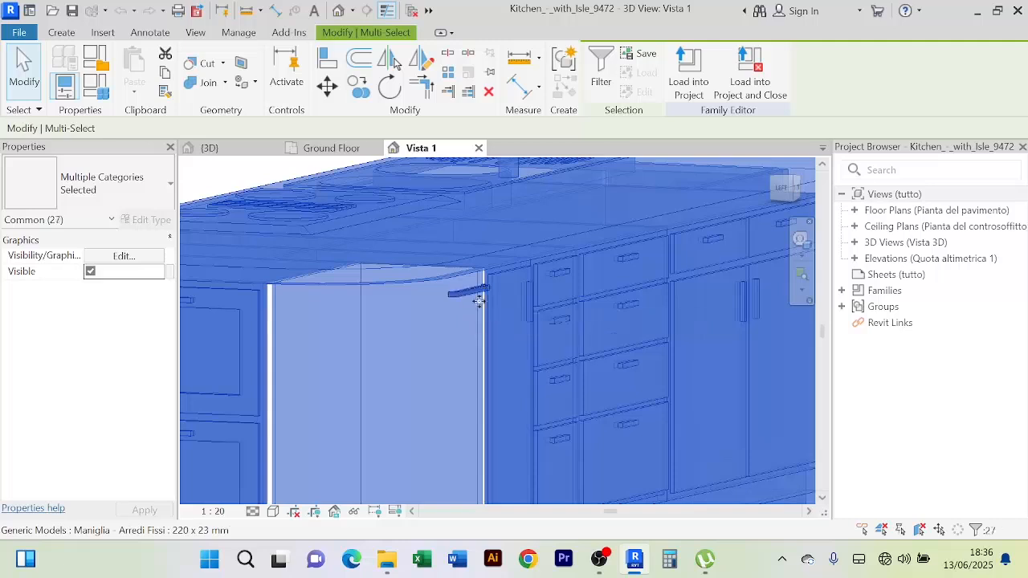
scroll(262, 285, up, 2)
scroll(259, 285, up, 3)
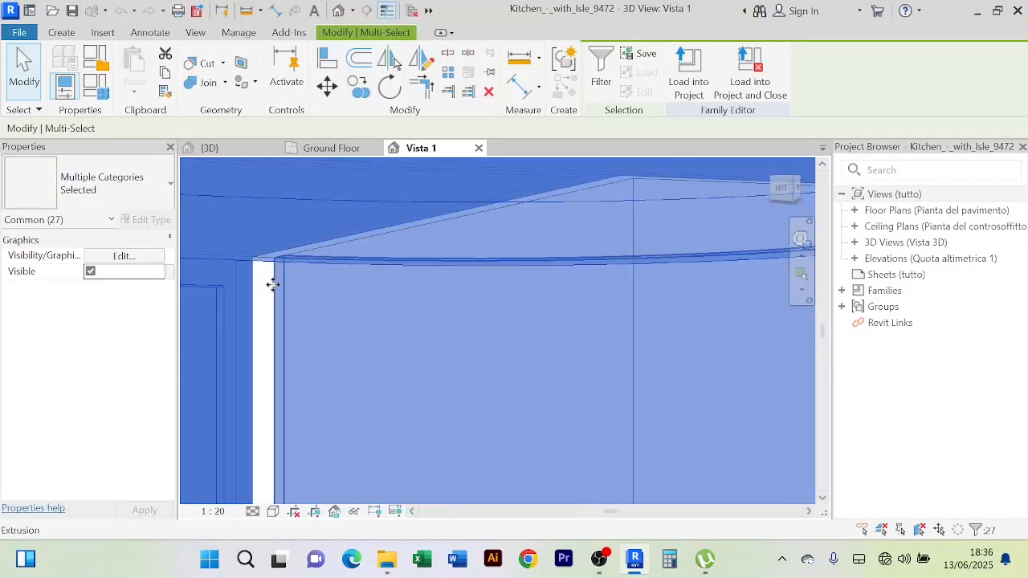
scroll(257, 294, down, 2)
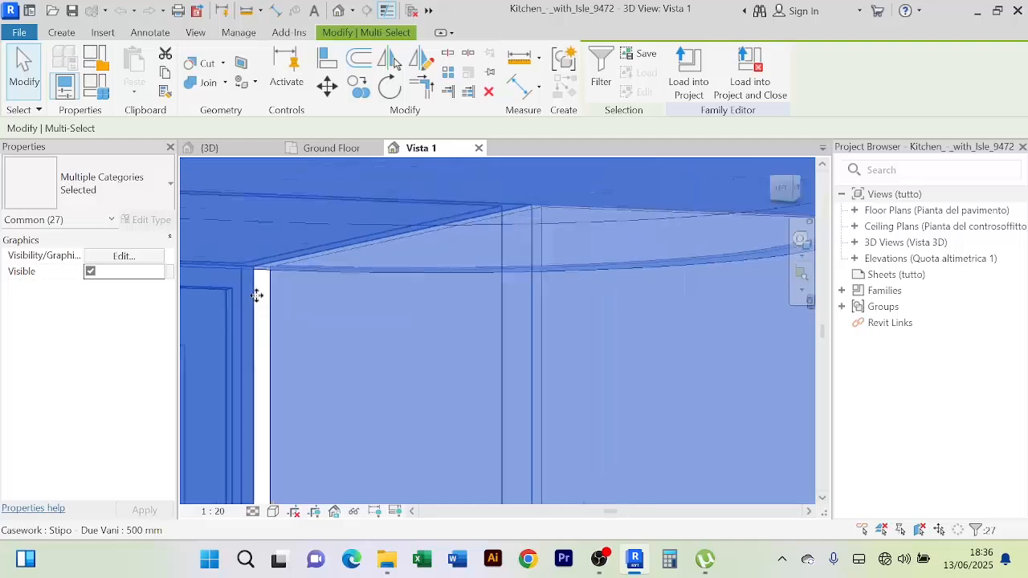
middle_drag(258, 294, 306, 280)
scroll(309, 268, up, 3)
scroll(312, 274, down, 5)
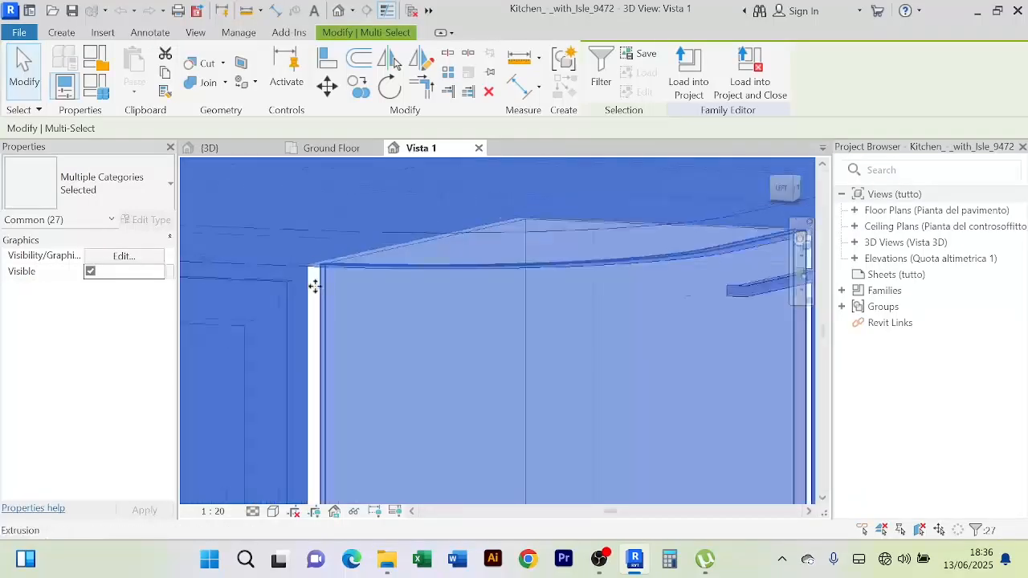
middle_drag(322, 367, 557, 326)
scroll(413, 229, up, 5)
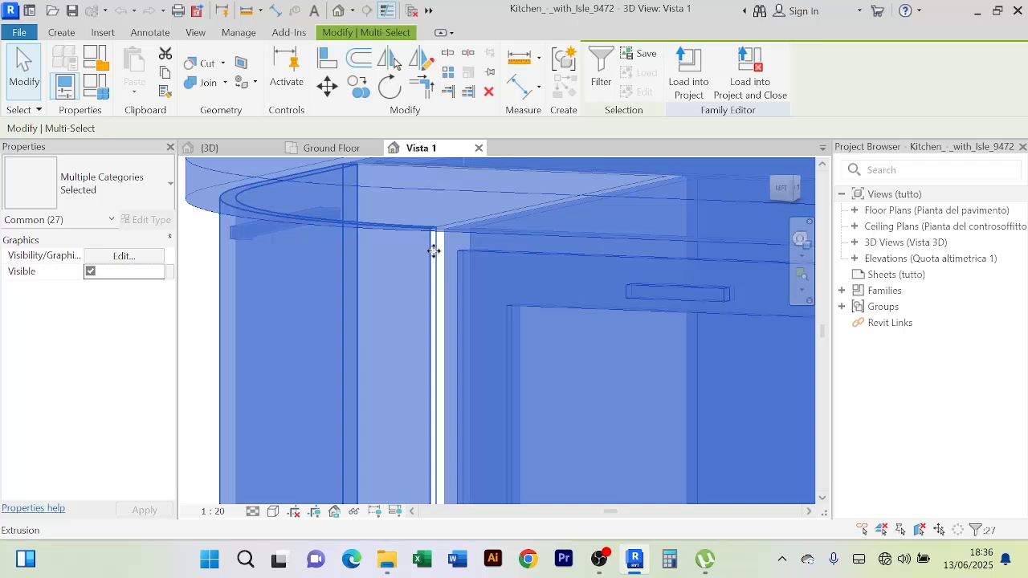
scroll(434, 251, up, 4)
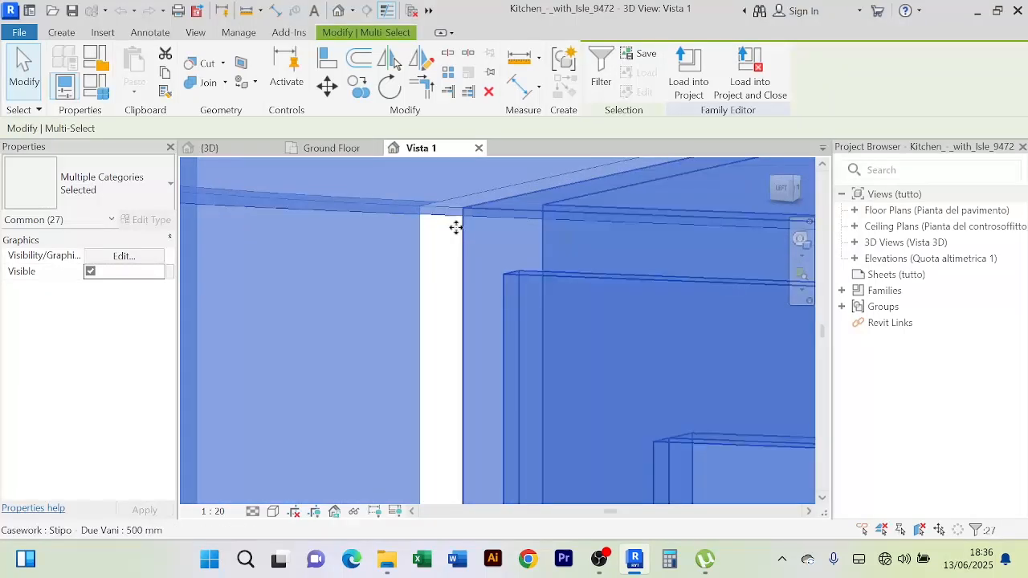
scroll(458, 247, down, 10)
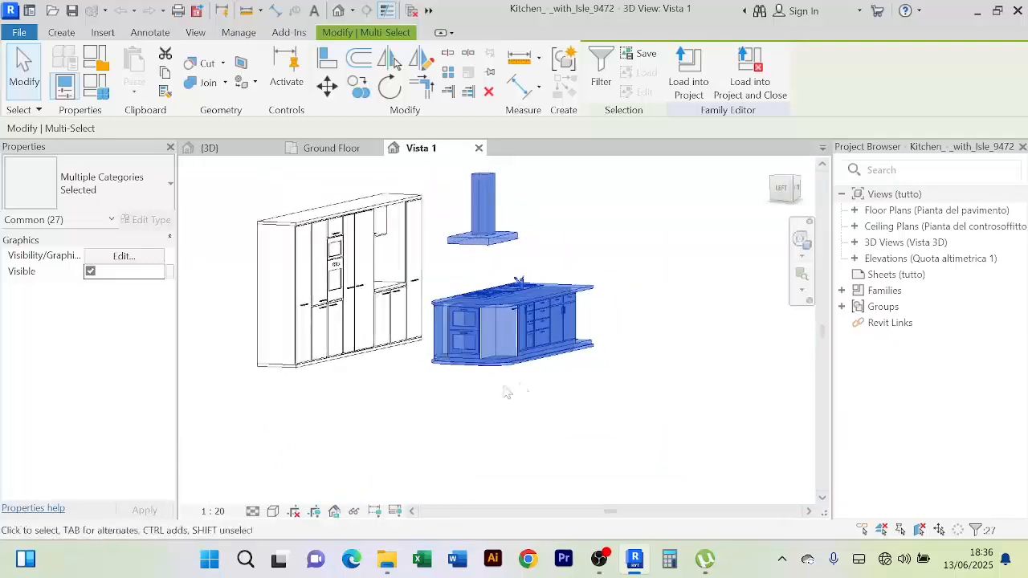
shift+middle_drag(507, 393, 229, 414)
Add the open shelving unit, its shelves and dividers to the island selection
scroll(603, 383, up, 4)
shift+middle_drag(604, 383, 545, 386)
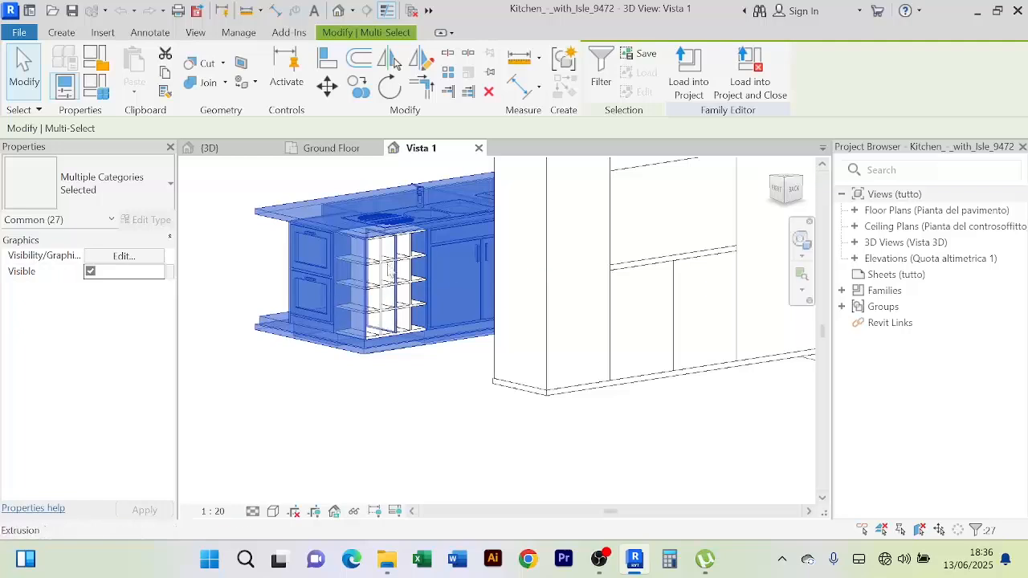
ctrl+click(387, 271)
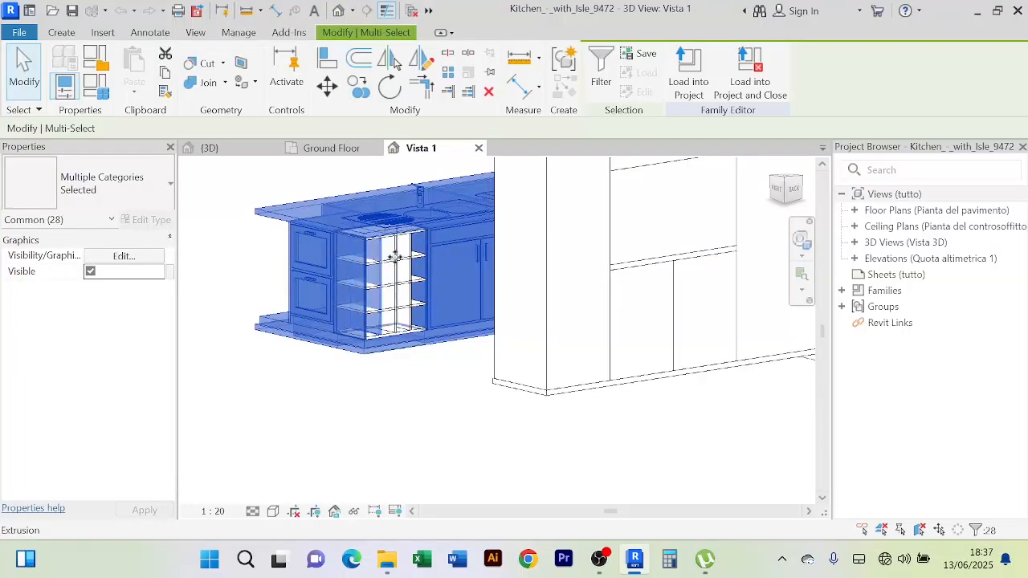
scroll(394, 257, up, 2)
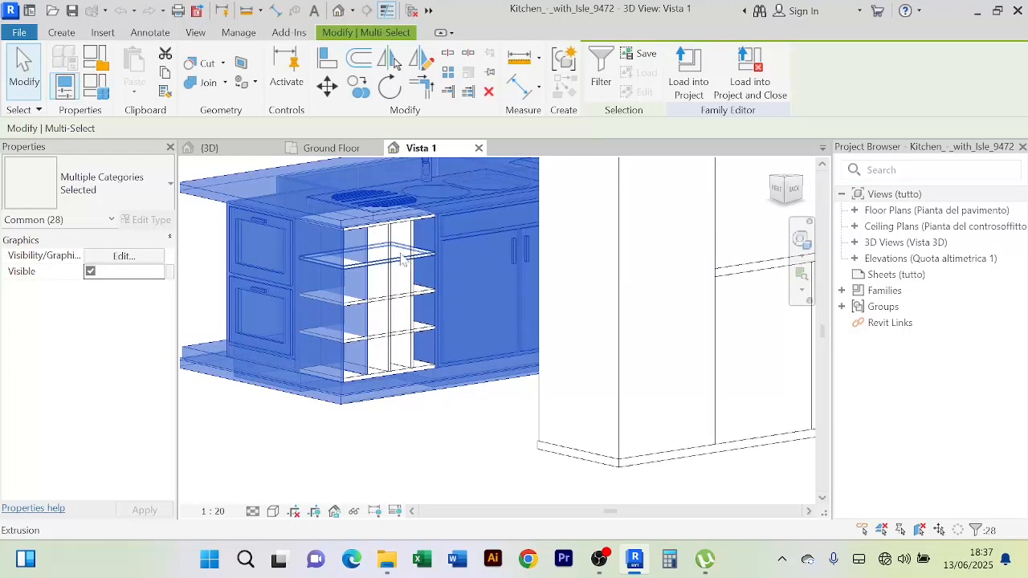
ctrl+click(408, 263)
ctrl+click(410, 238)
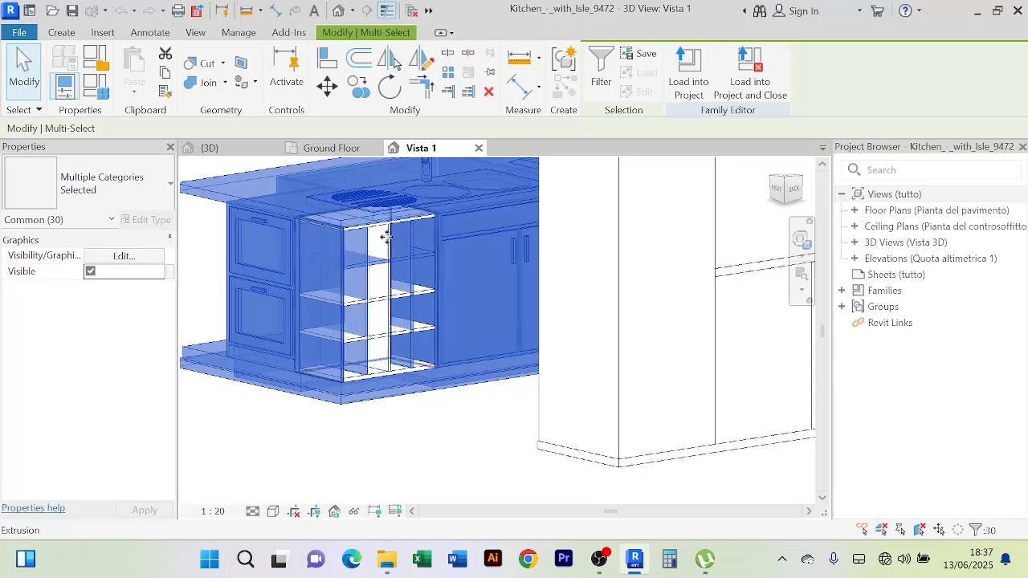
ctrl+click(384, 238)
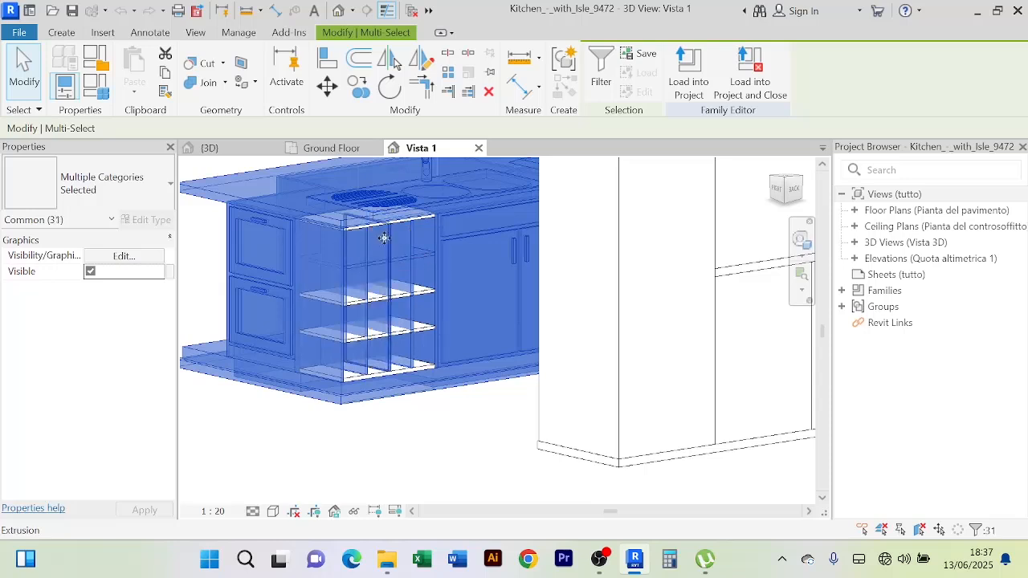
ctrl+click(402, 336)
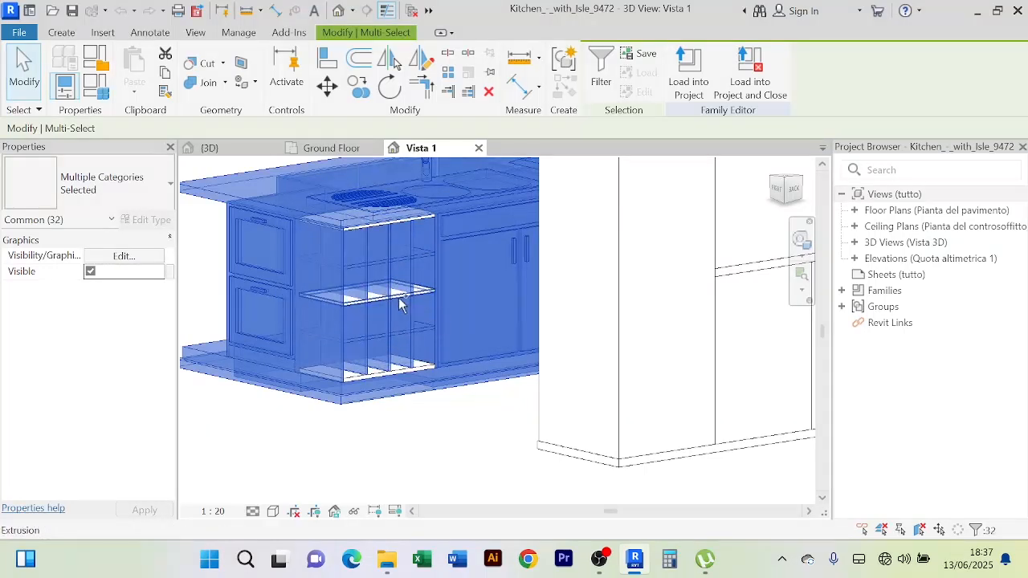
ctrl+click(402, 304)
Nudge the selected island and hood slightly to the right
scroll(367, 229, up, 4)
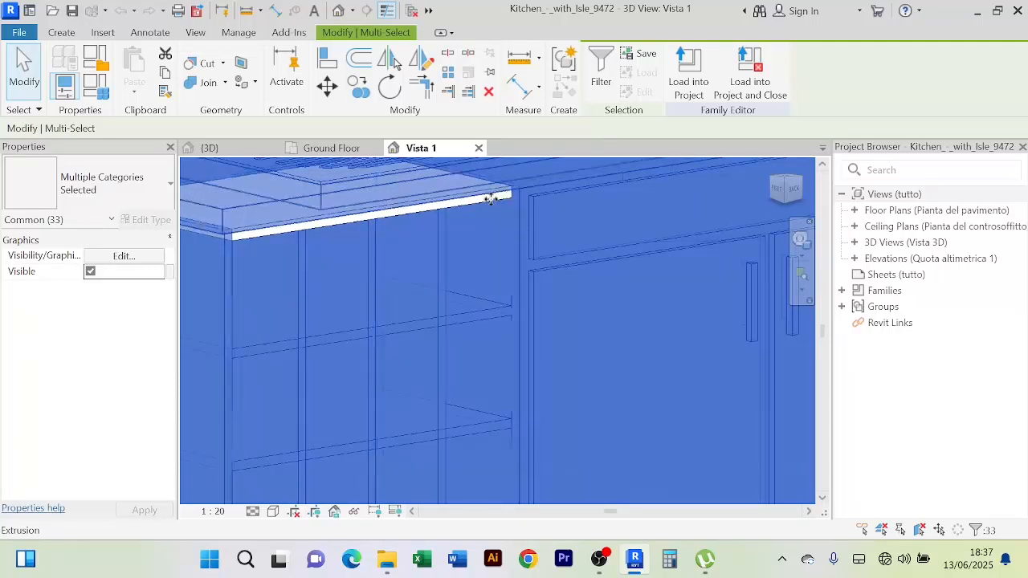
scroll(443, 202, up, 3)
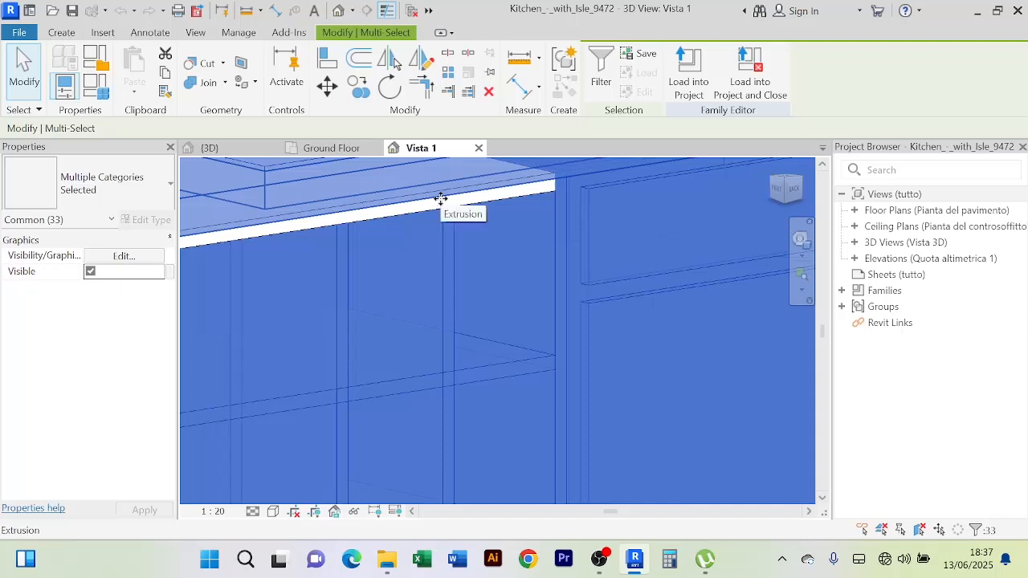
scroll(441, 199, down, 2)
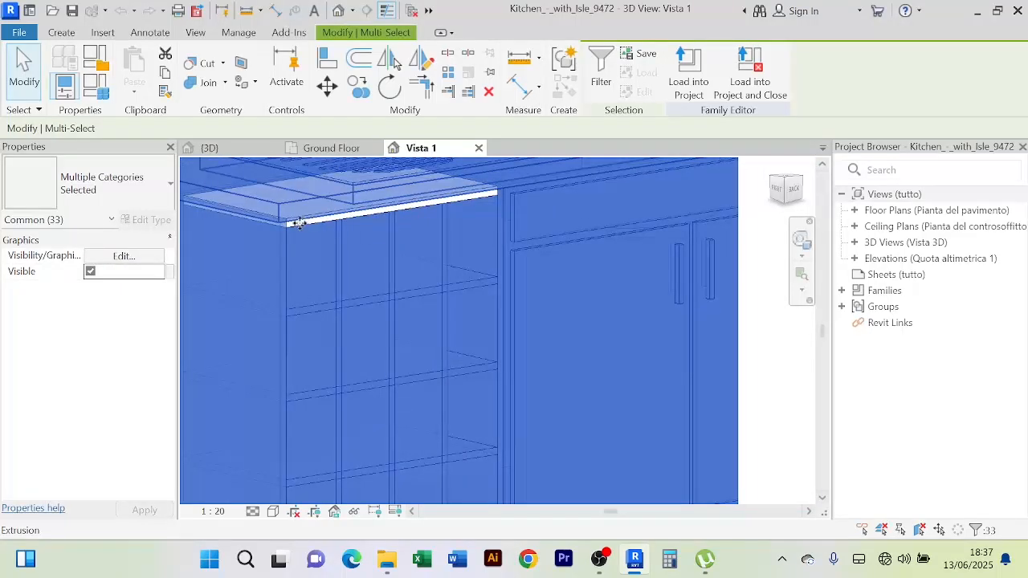
scroll(299, 224, down, 4)
scroll(392, 291, up, 4)
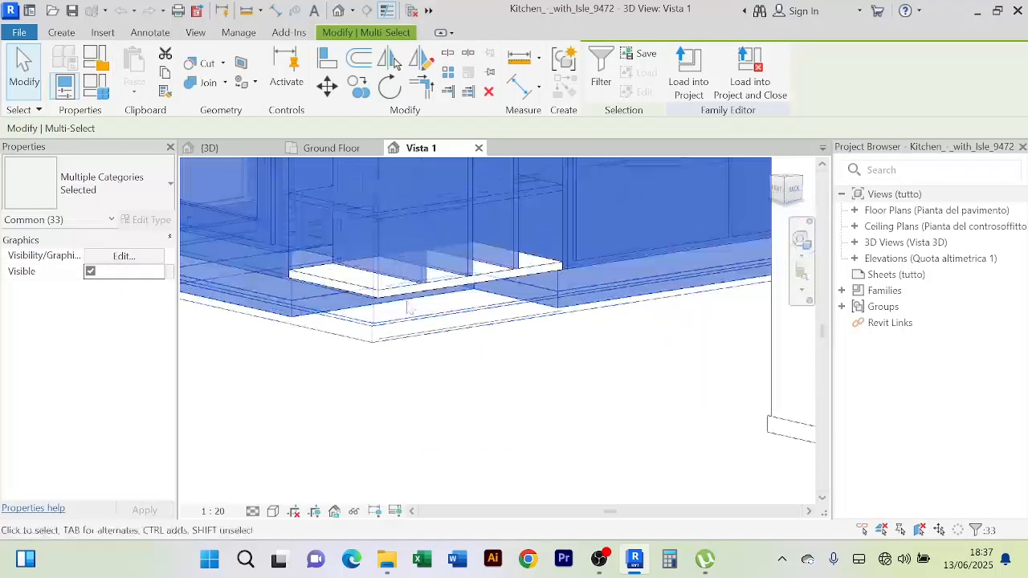
scroll(421, 429, down, 5)
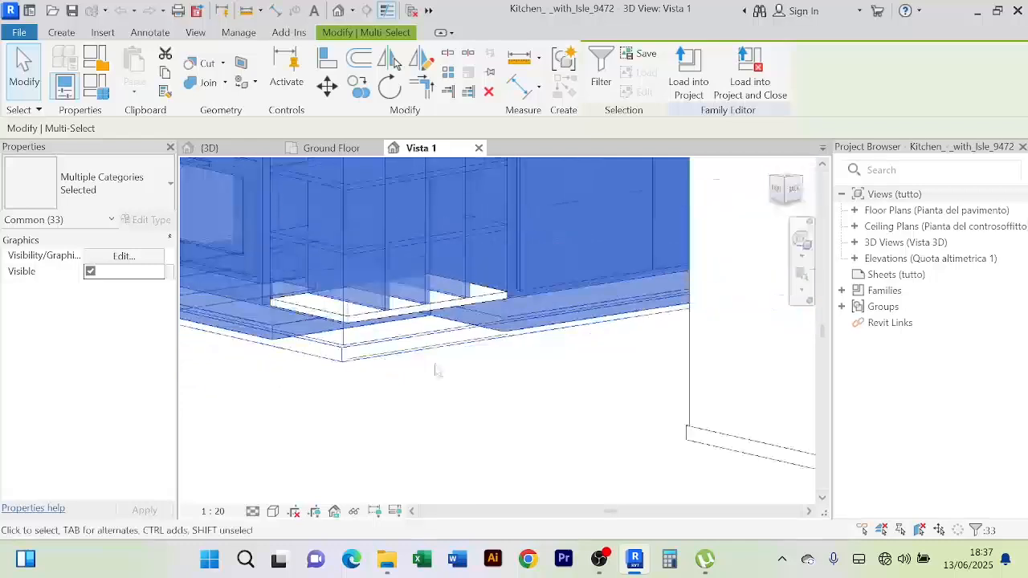
scroll(450, 437, up, 1)
shift+middle_drag(449, 424, 448, 434)
scroll(428, 392, up, 4)
scroll(425, 392, up, 3)
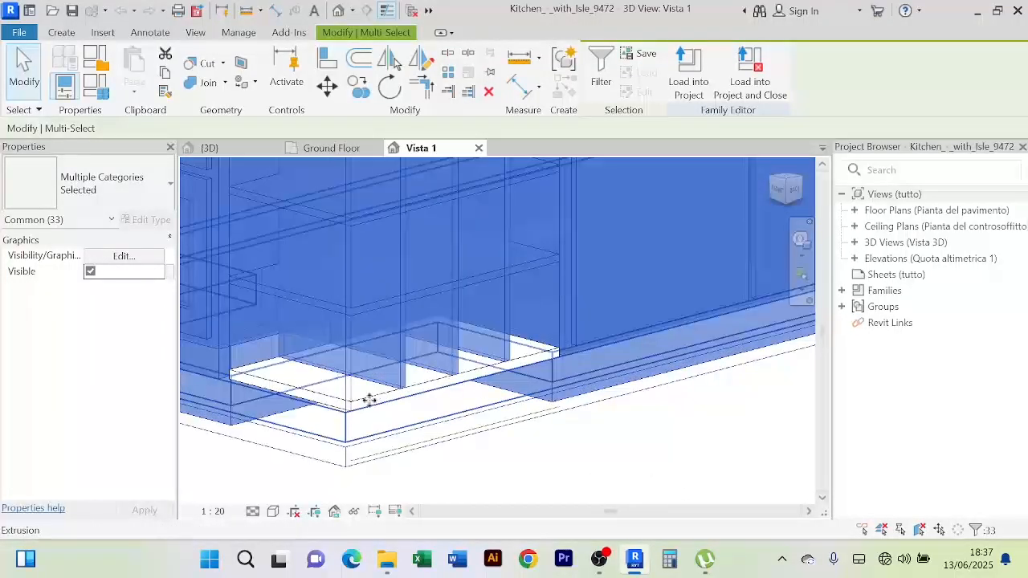
scroll(359, 409, down, 4)
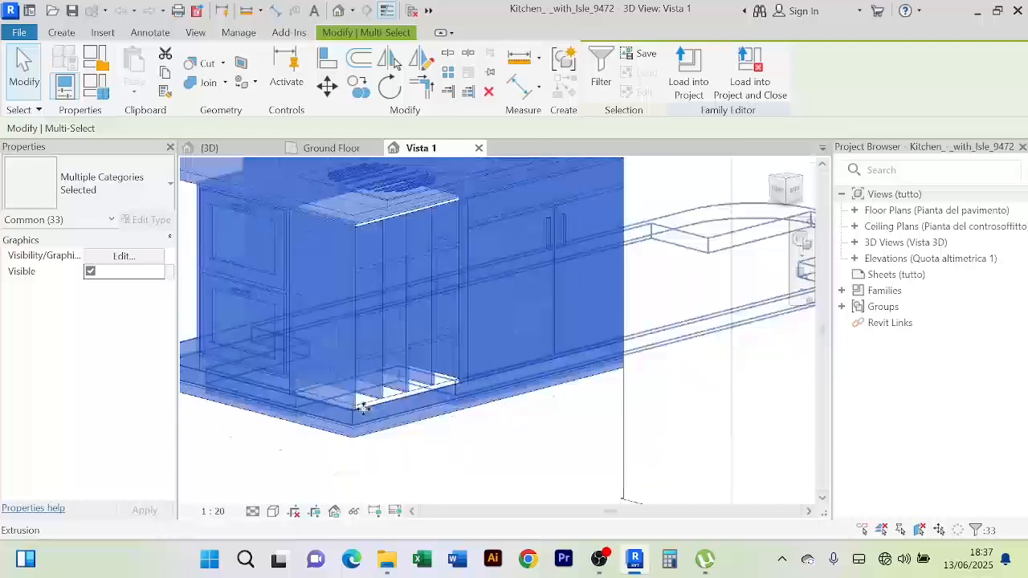
mouse_move(367, 402)
shift+middle_down()
mouse_move(425, 457)
mouse_move(471, 450)
mouse_move(551, 469)
mouse_move(368, 384)
shift+middle_up()
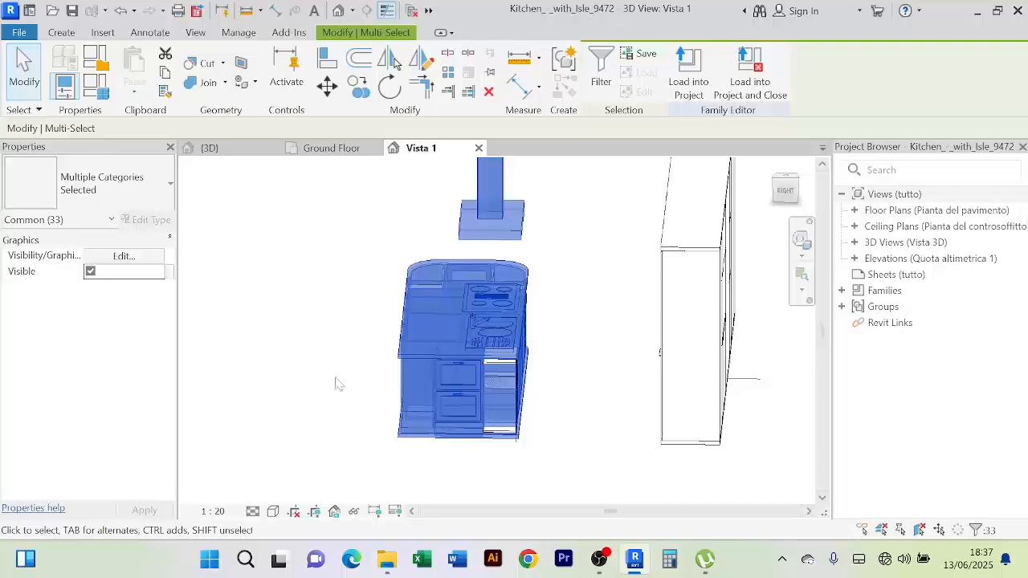
shift+middle_drag(338, 384, 540, 400)
scroll(507, 396, up, 2)
scroll(513, 404, down, 2)
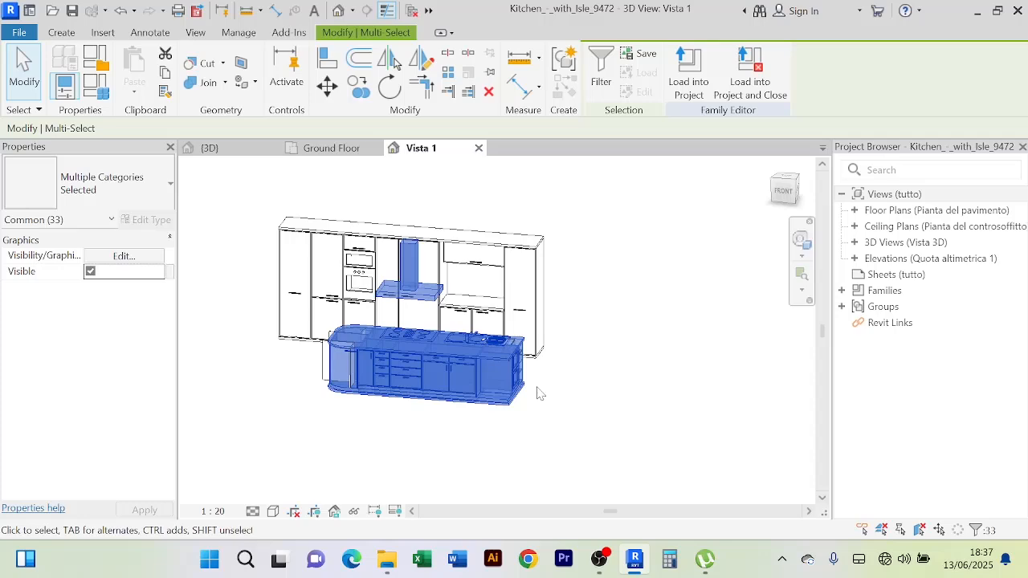
key(Right)
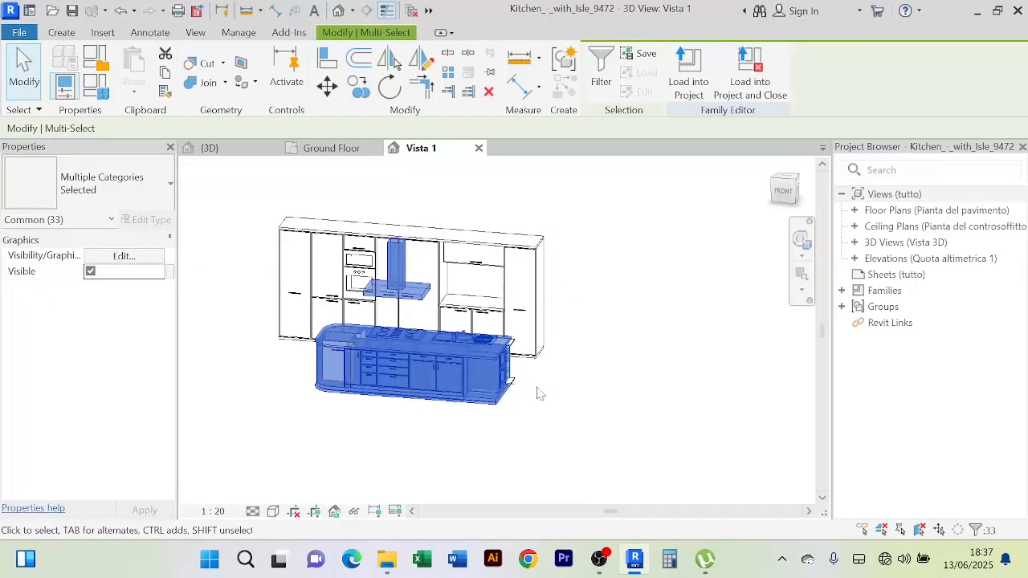
Box-select the tall cabinet wall and view it side-on
shift+middle_drag(540, 394, 402, 409)
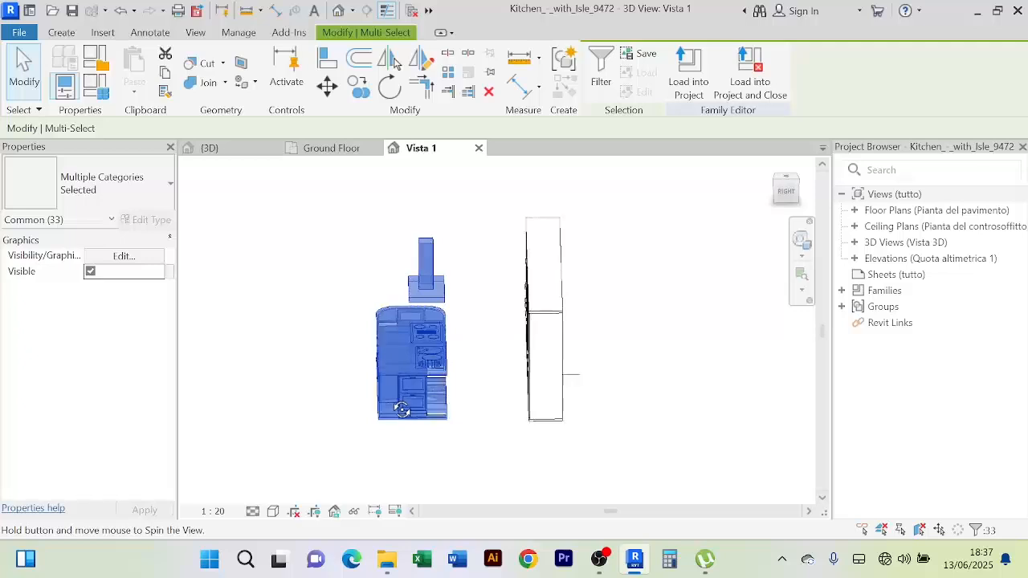
scroll(484, 367, up, 2)
scroll(490, 367, down, 2)
shift+middle_drag(489, 367, 528, 382)
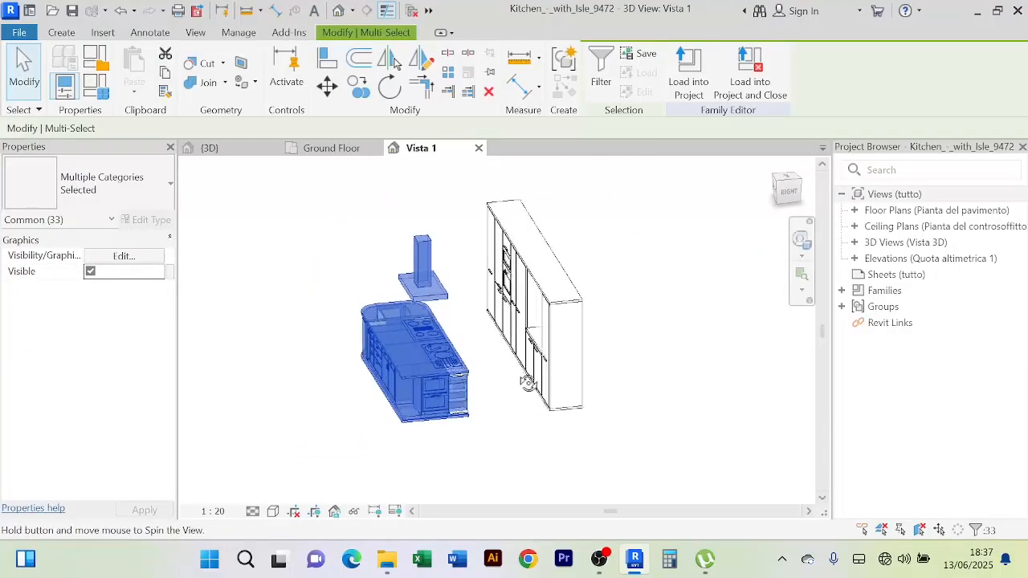
click(643, 434)
drag(641, 430, 494, 198)
shift+middle_drag(648, 360, 621, 399)
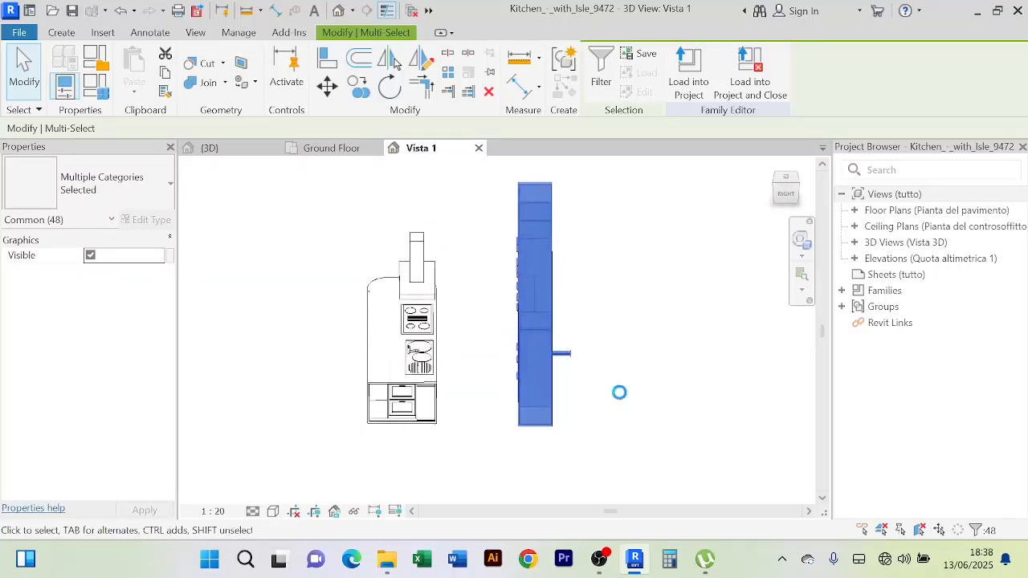
Move the tall cabinets three nudges left toward the island, then clear the selection
key(Left)
key(Left)
key(Left)
key(Left)
key(Left)
key(Left)
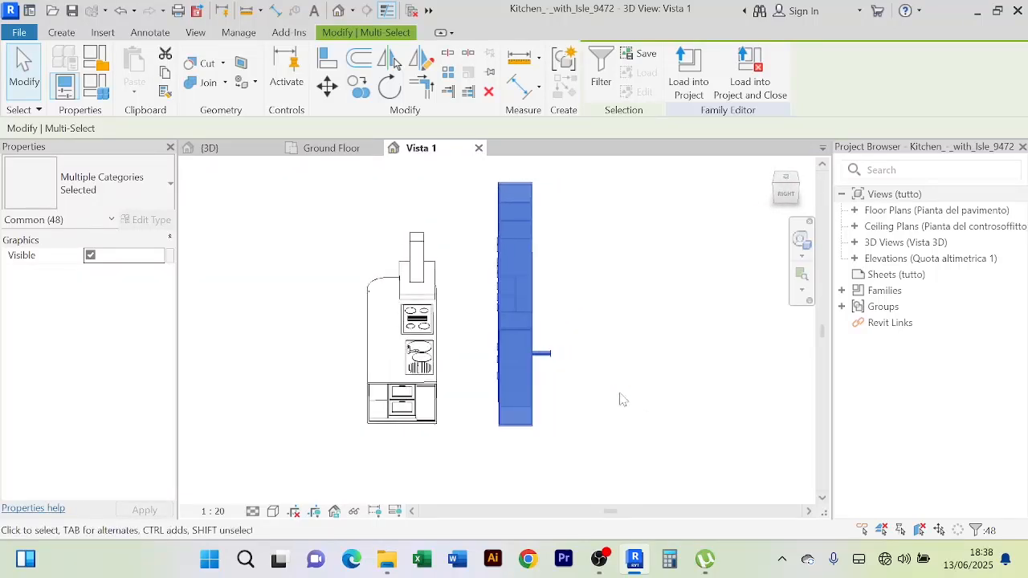
key(Left)
key(Left)
key(Left)
key(Left)
key(Left)
key(Left)
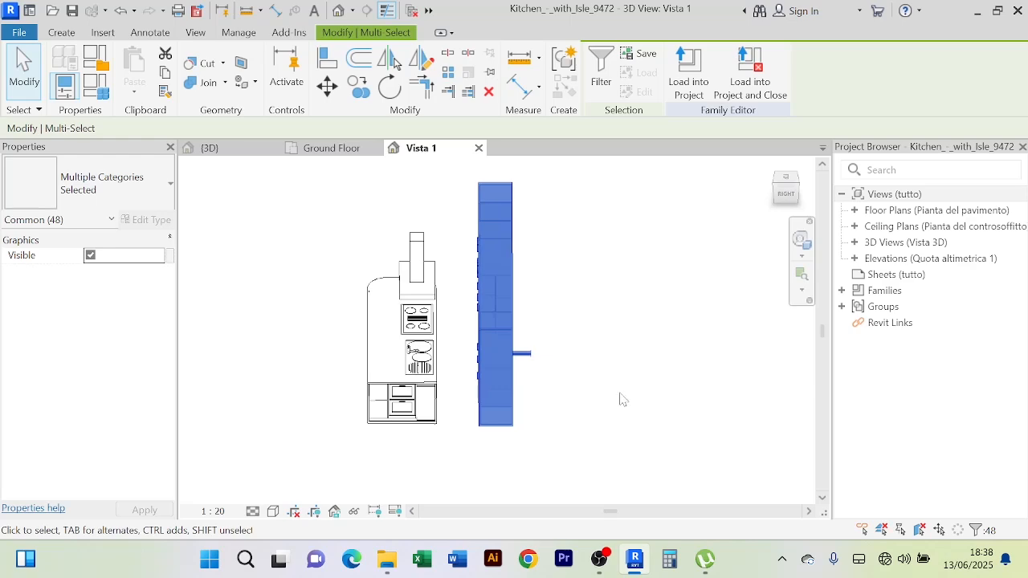
key(Left)
key(Left)
key(Left)
key(Left)
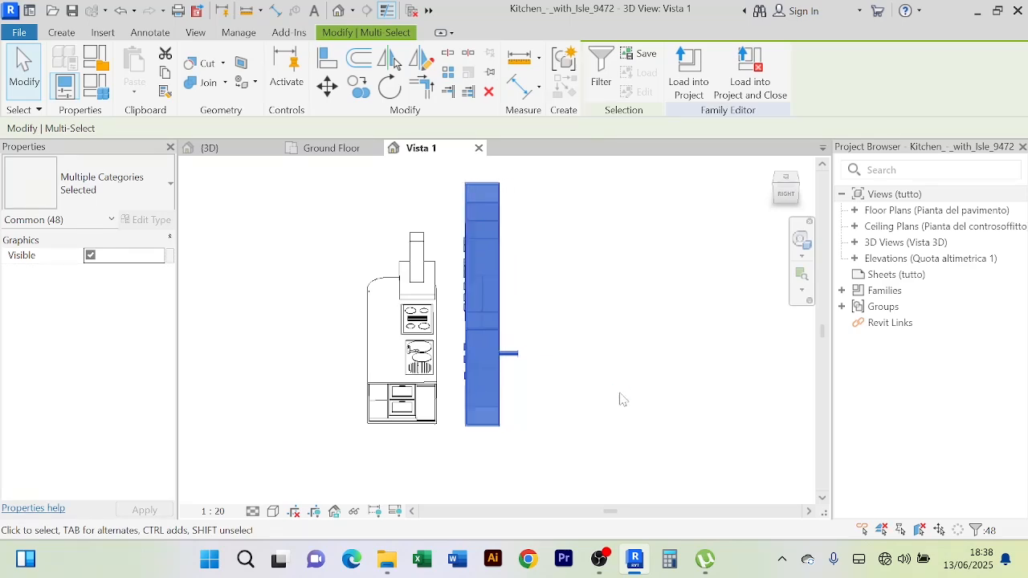
shift+middle_drag(625, 400, 727, 394)
click(667, 394)
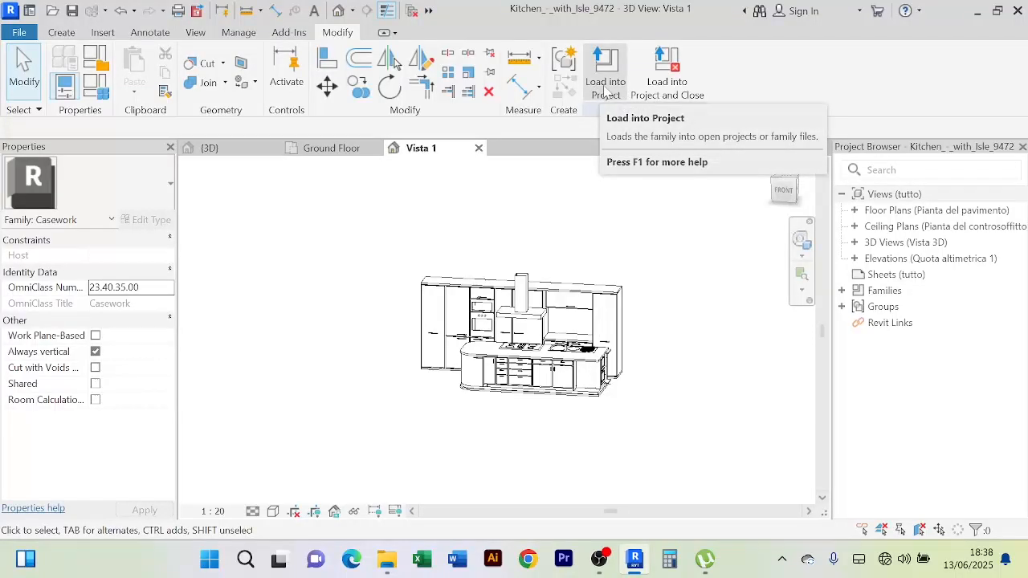
Load the edited kitchen into the project, overwriting the existing version and its parameter values
click(605, 88)
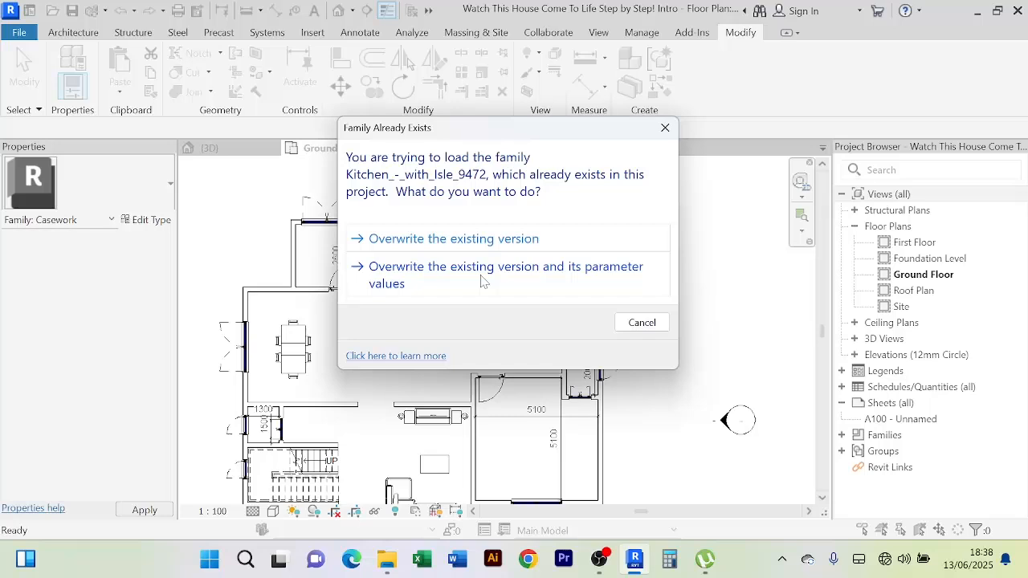
click(482, 281)
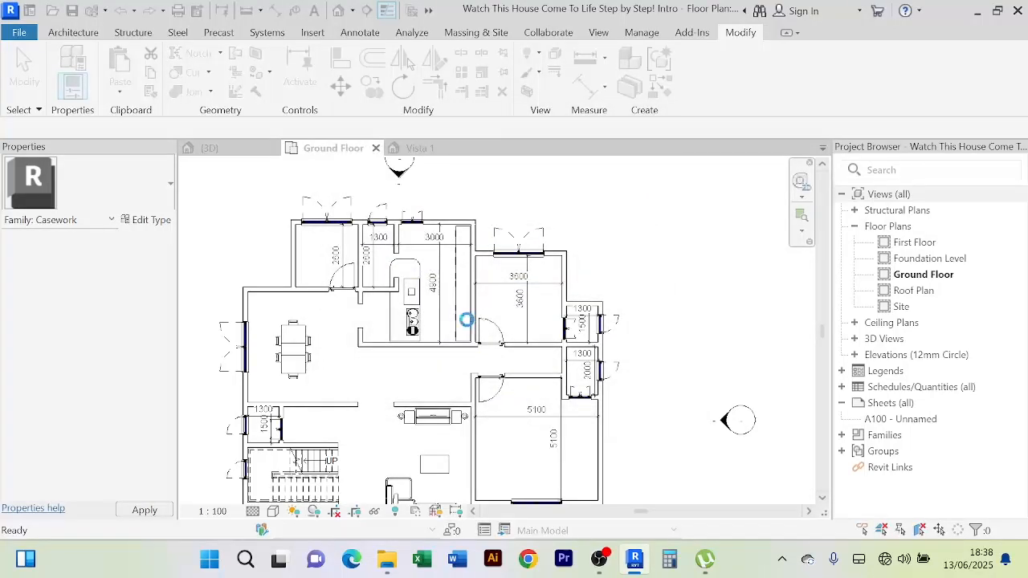
scroll(458, 315, up, 2)
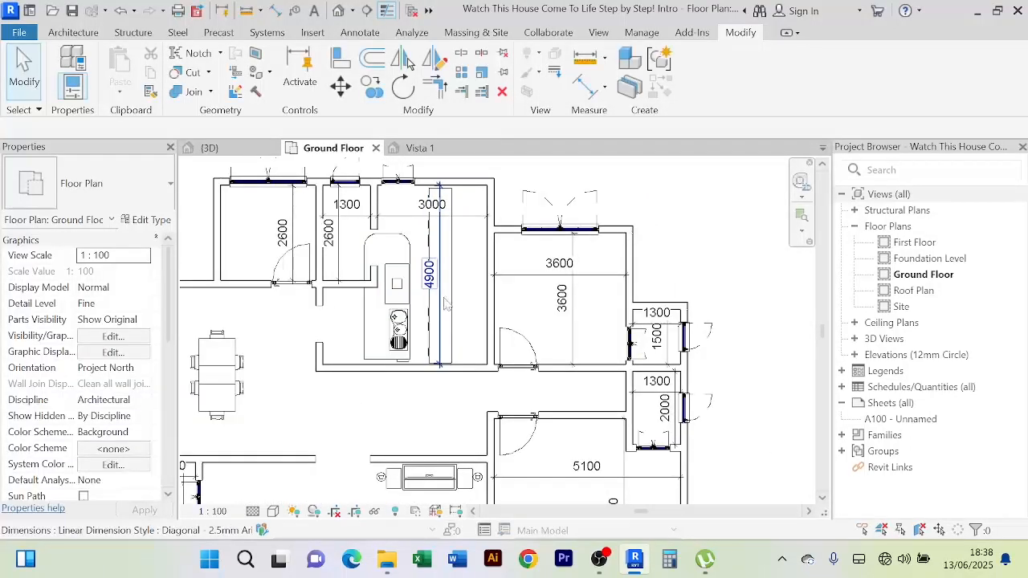
Align the kitchen casework to the adjacent wall line
click(455, 313)
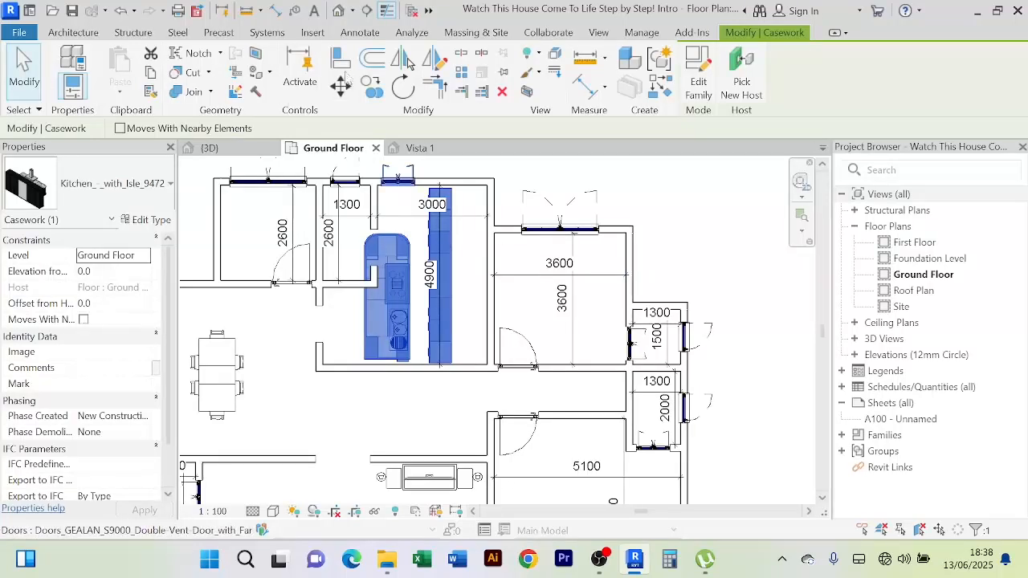
click(339, 63)
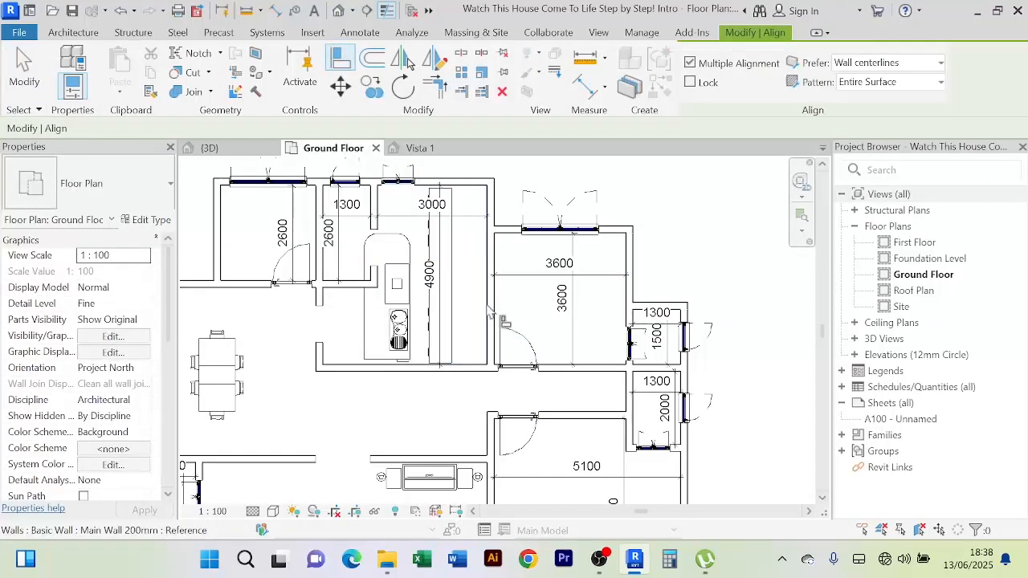
click(490, 314)
click(469, 304)
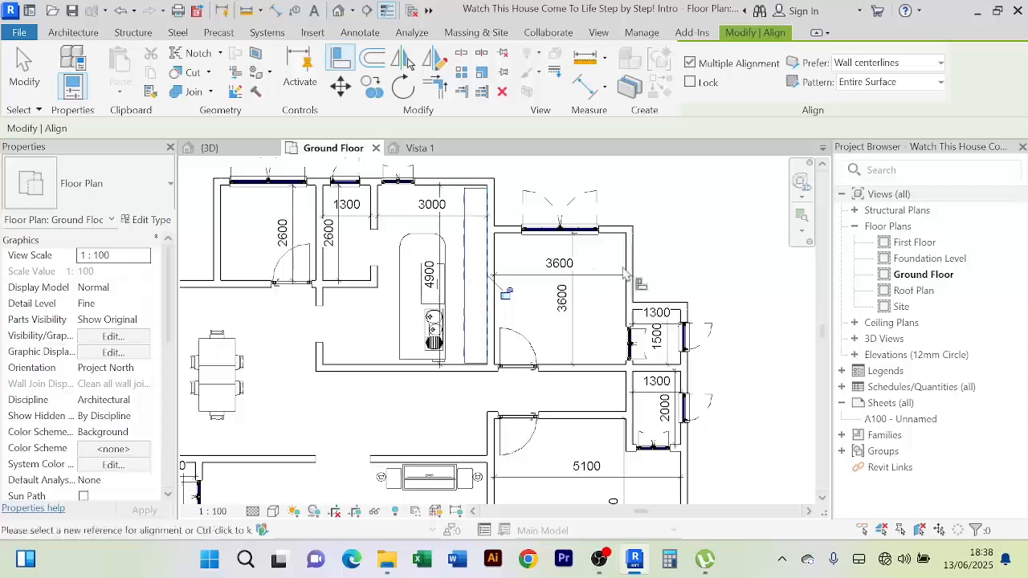
right_click(717, 231)
click(752, 234)
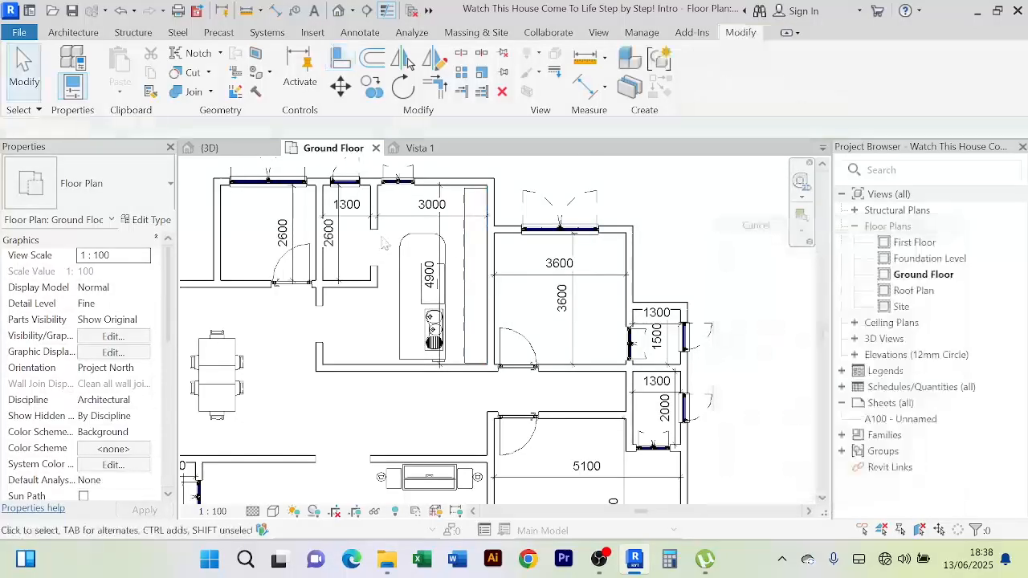
Delete the 4900 and 3000 dimensions
click(443, 220)
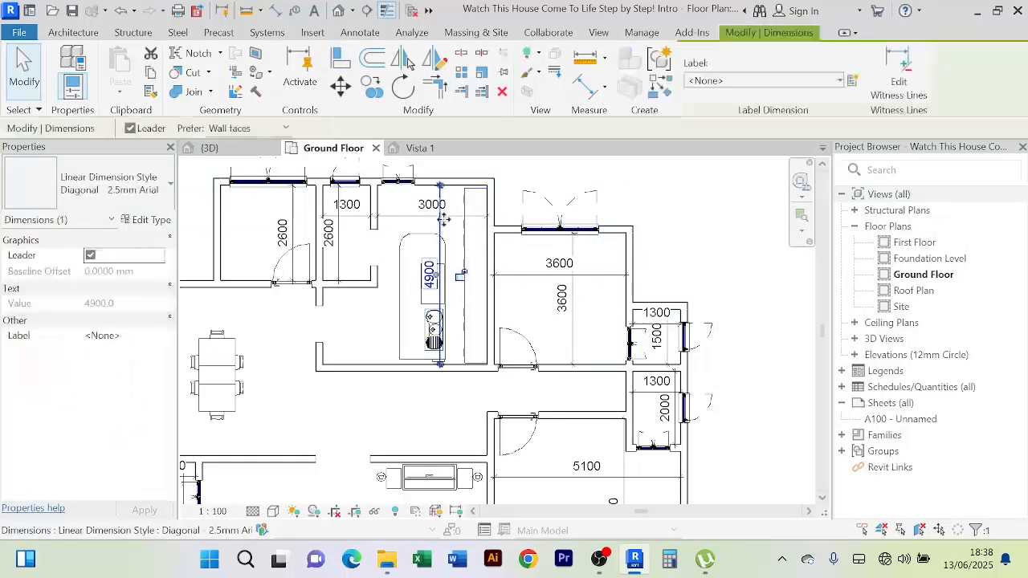
key(Delete)
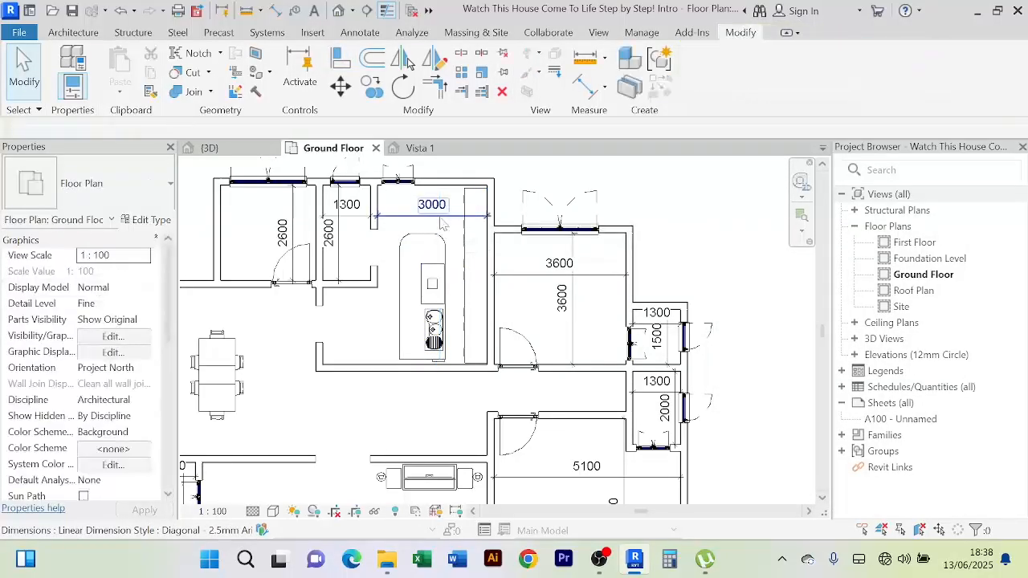
click(393, 217)
key(Delete)
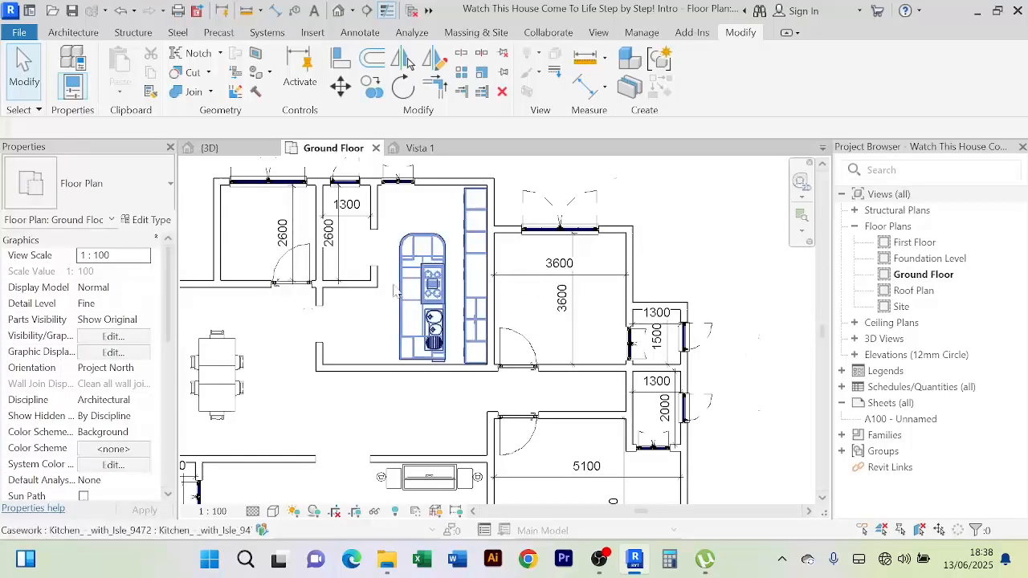
Narrow the small room beside the kitchen from 1300 to 1100 using the wall's temporary dimension
scroll(389, 285, up, 2)
scroll(363, 279, down, 2)
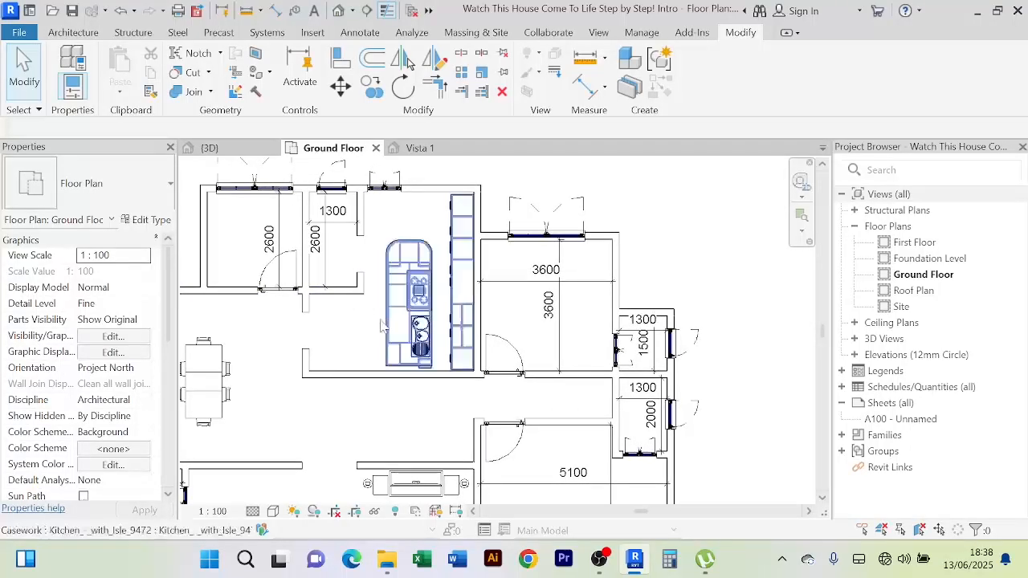
scroll(373, 295, up, 2)
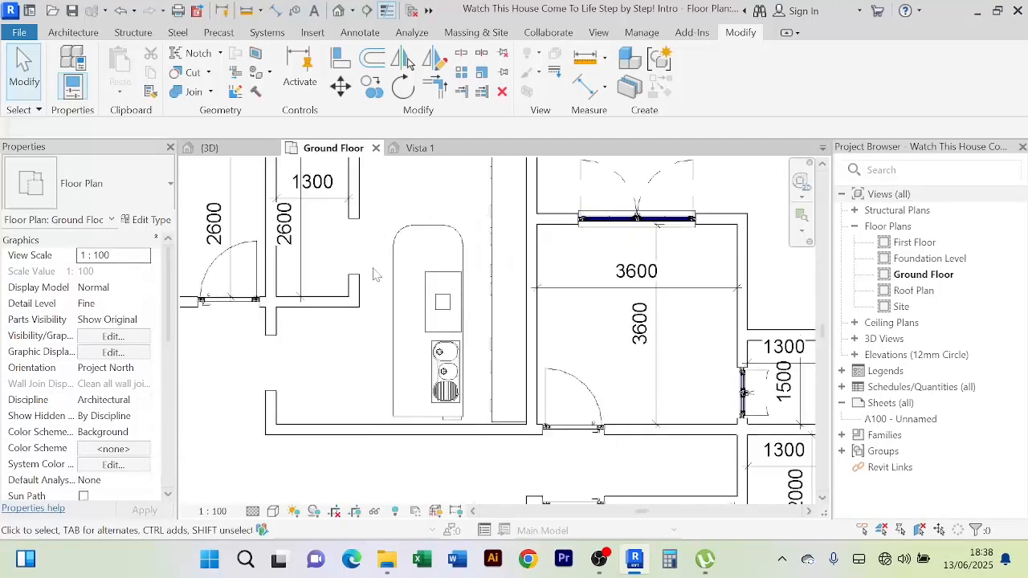
click(356, 216)
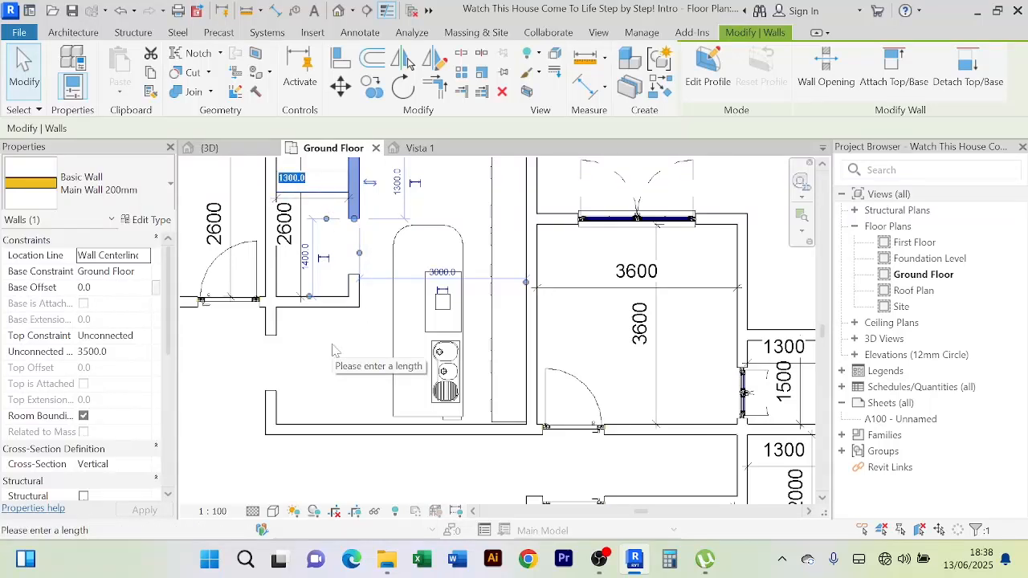
text(1100)
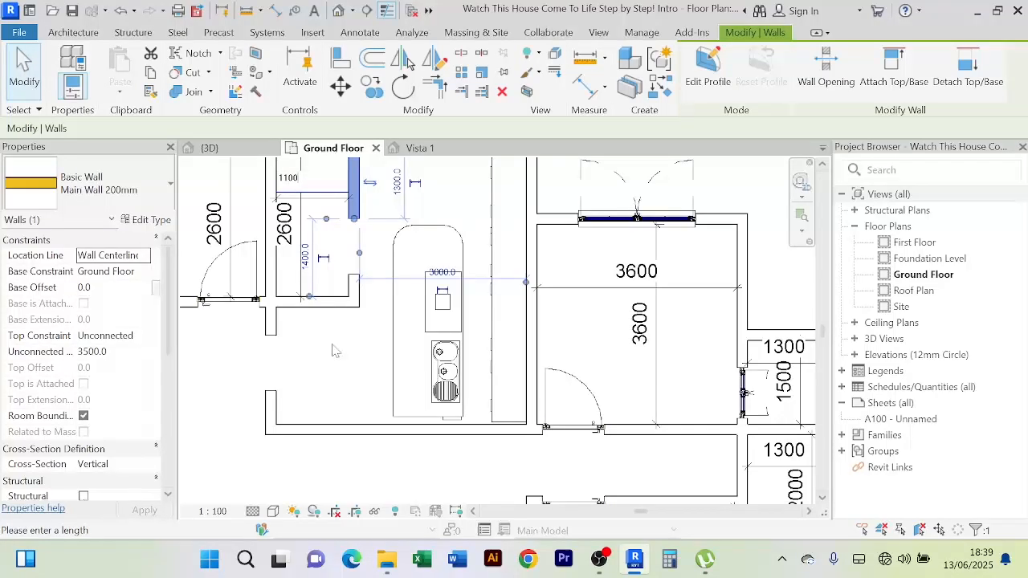
key(Return)
click(344, 367)
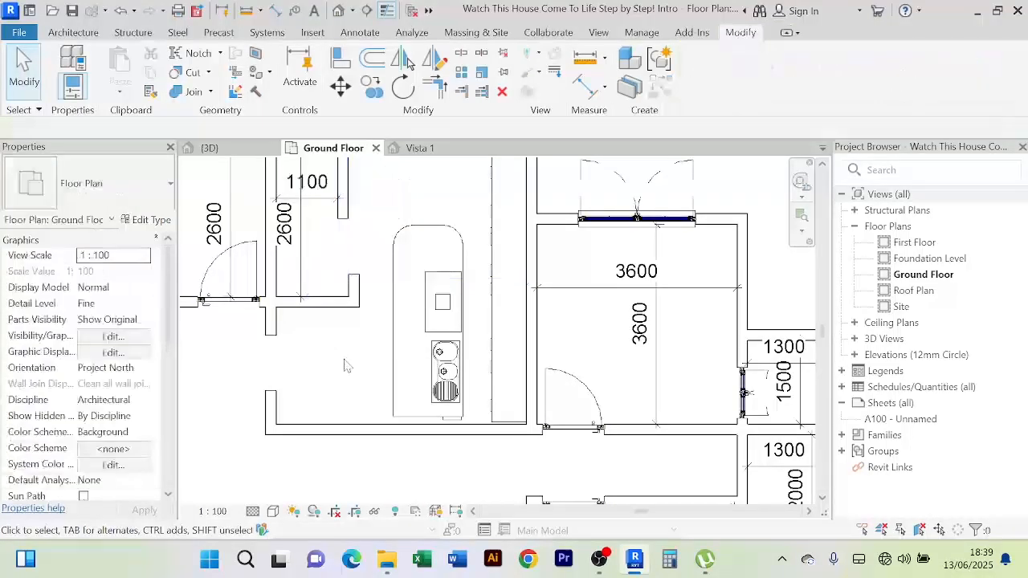
Align the short wall stub onto the dashed reference line of the moved wall
scroll(353, 367, down, 3)
click(339, 60)
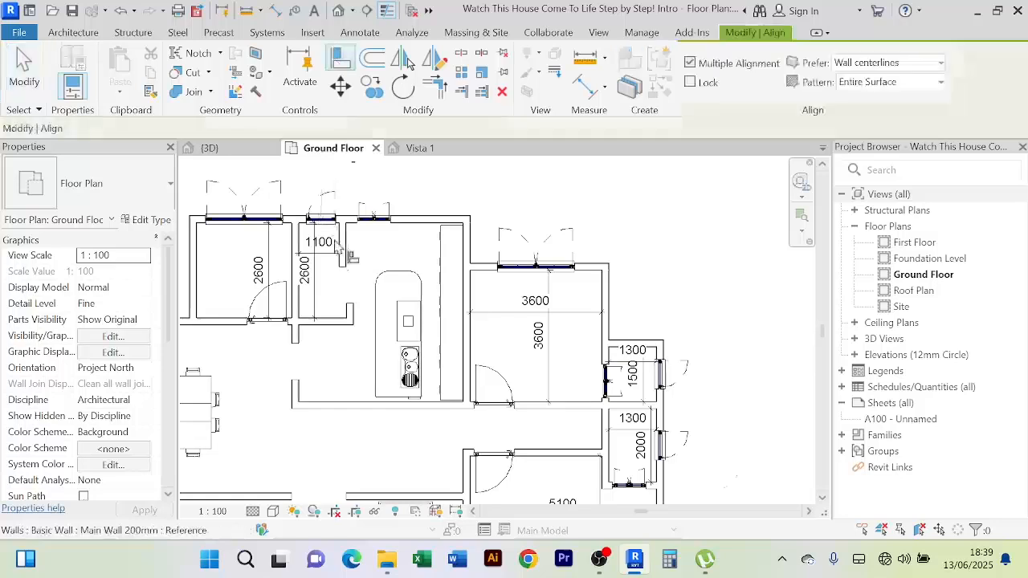
scroll(334, 237, up, 3)
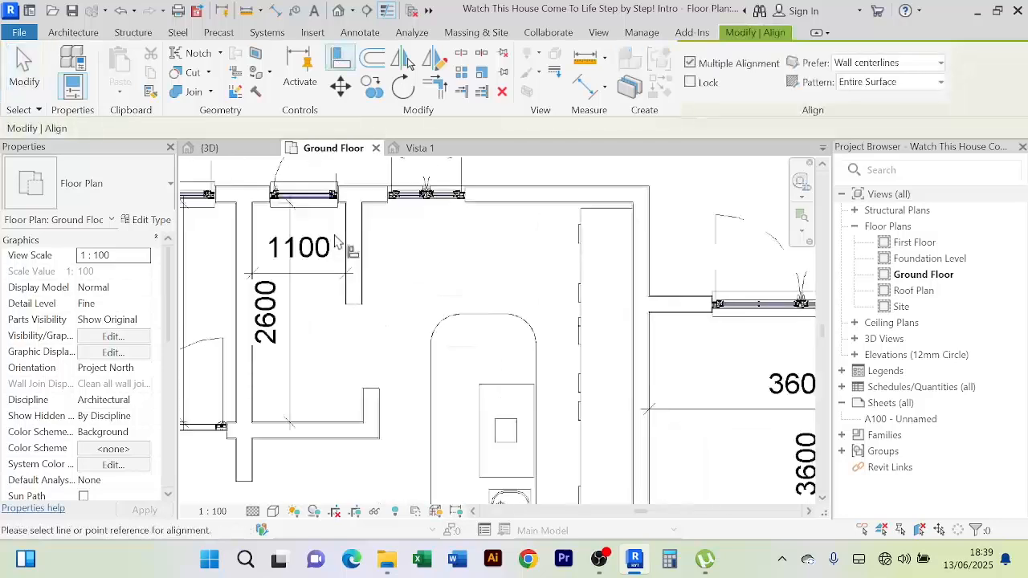
click(374, 414)
right_click(436, 268)
click(462, 265)
right_click(437, 250)
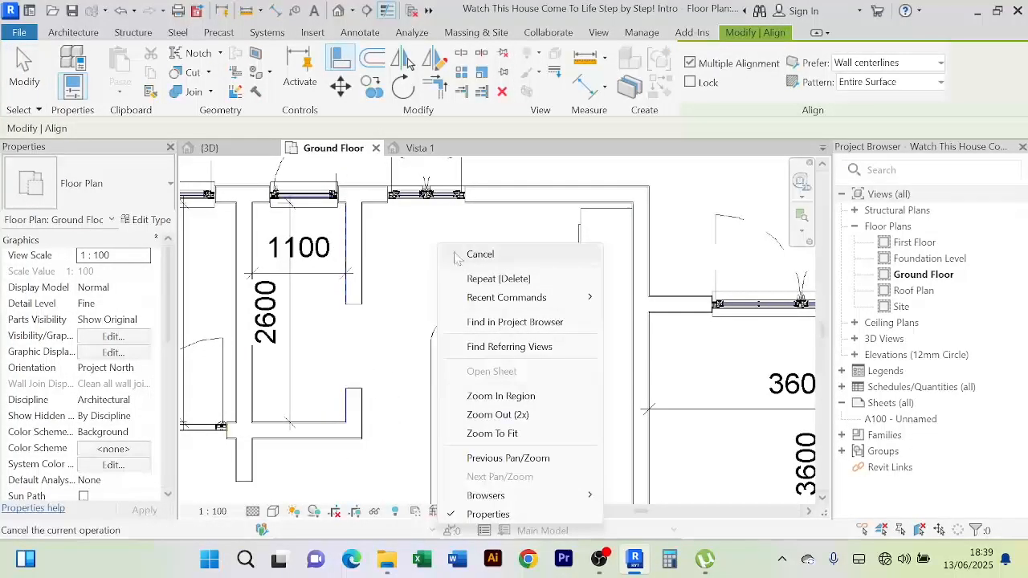
click(474, 254)
scroll(450, 253, down, 3)
scroll(402, 320, up, 2)
scroll(404, 320, down, 2)
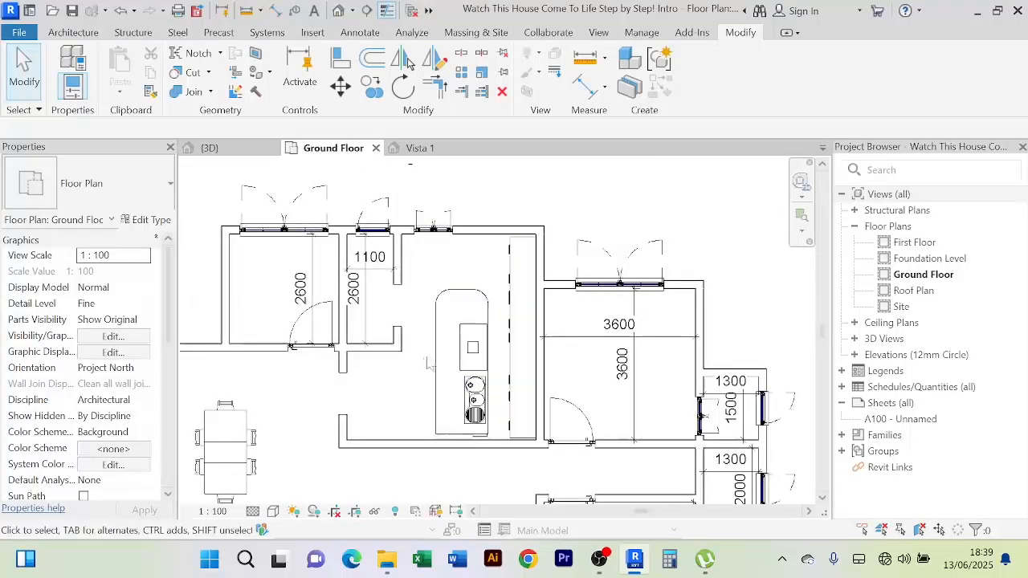
scroll(430, 363, up, 2)
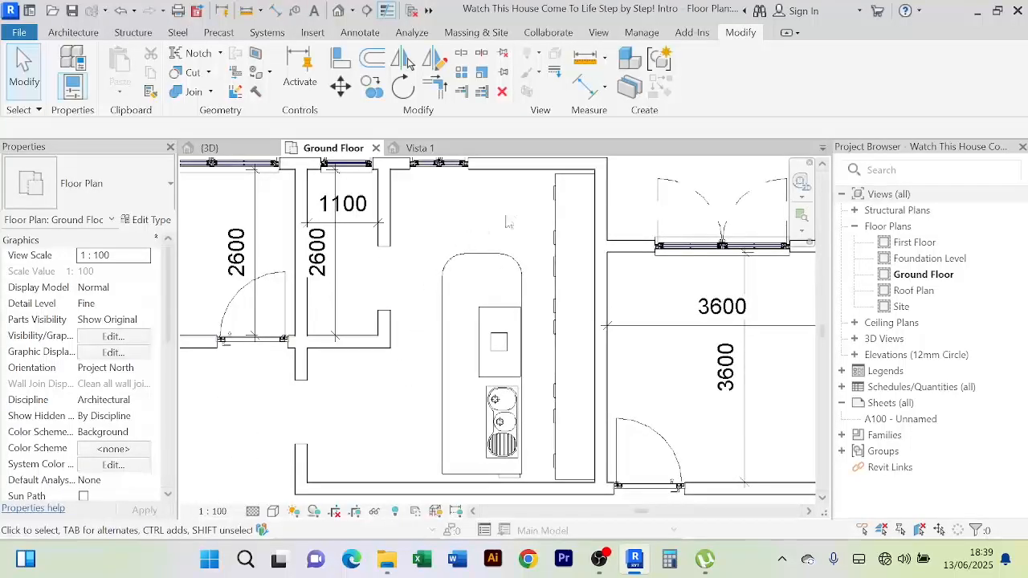
scroll(419, 344, down, 2)
scroll(420, 347, down, 2)
Pan and zoom around the plan to bring the top walls into view
middle_drag(407, 415, 429, 371)
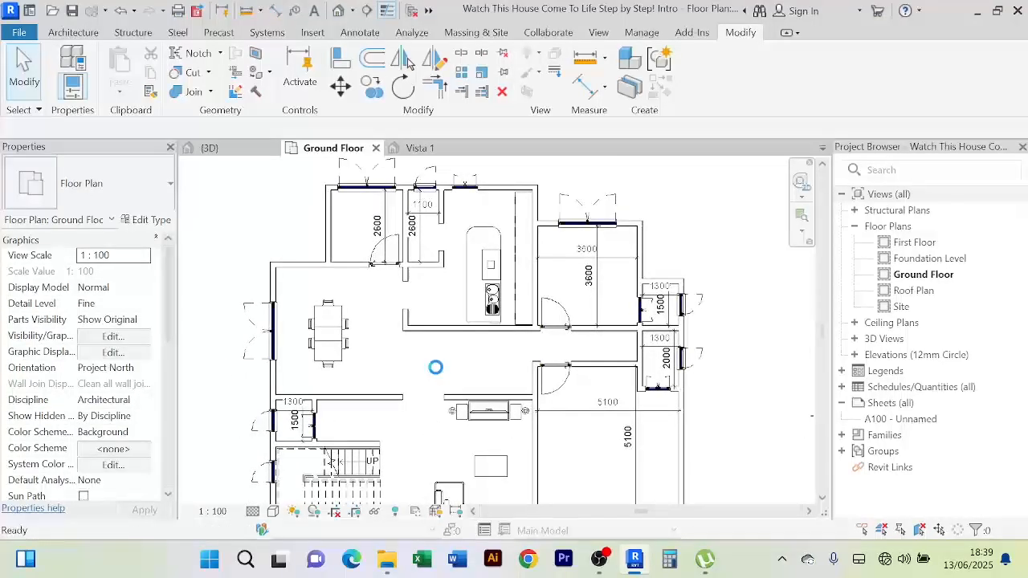
scroll(430, 237, up, 2)
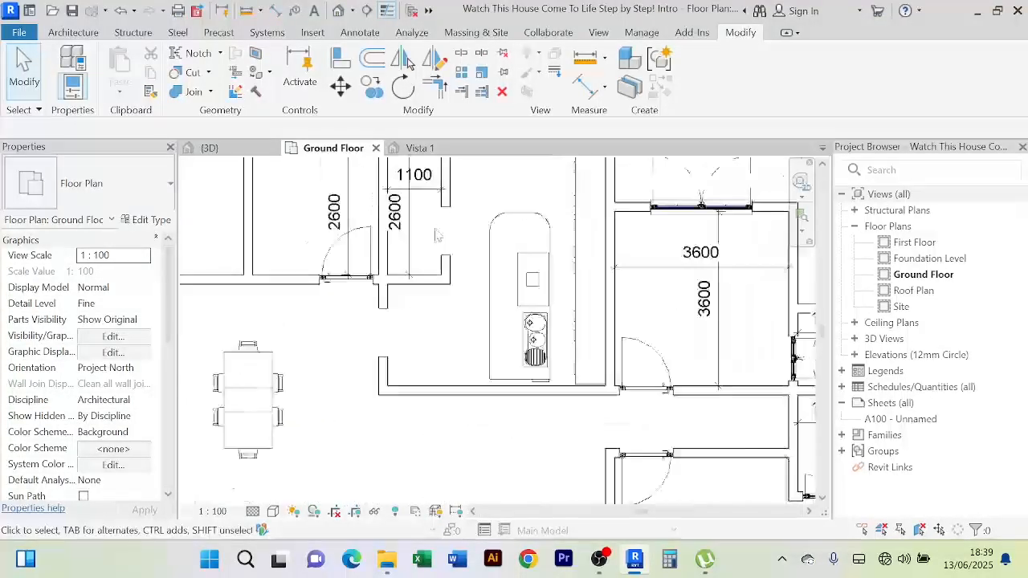
middle_drag(425, 225, 392, 287)
scroll(386, 245, up, 2)
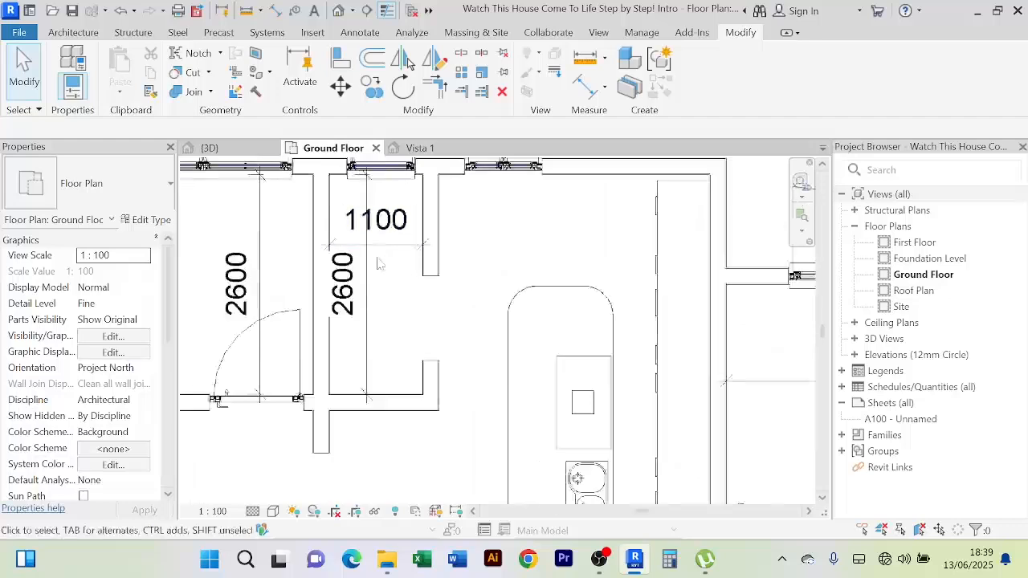
scroll(347, 201, down, 2)
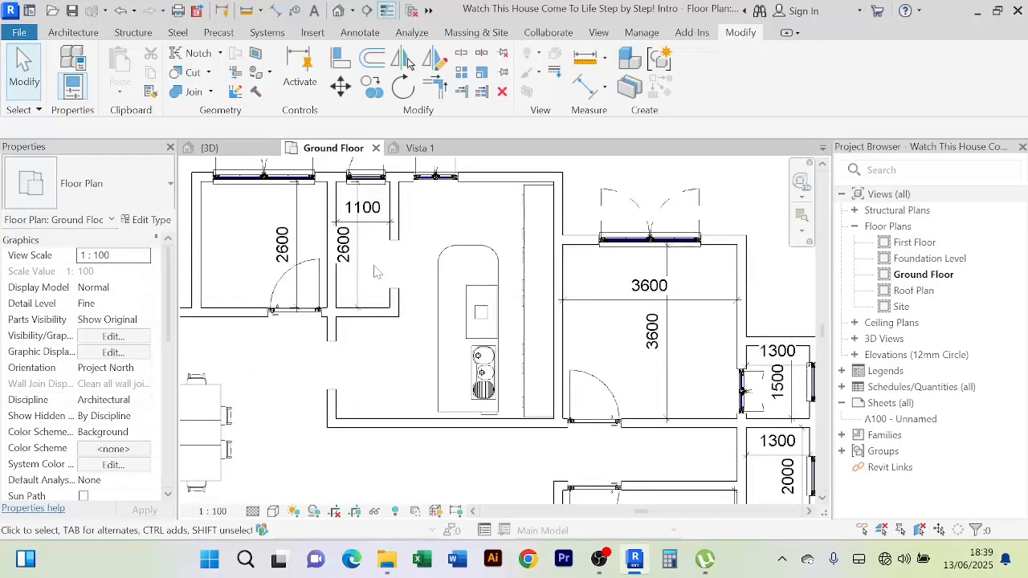
scroll(369, 251, up, 2)
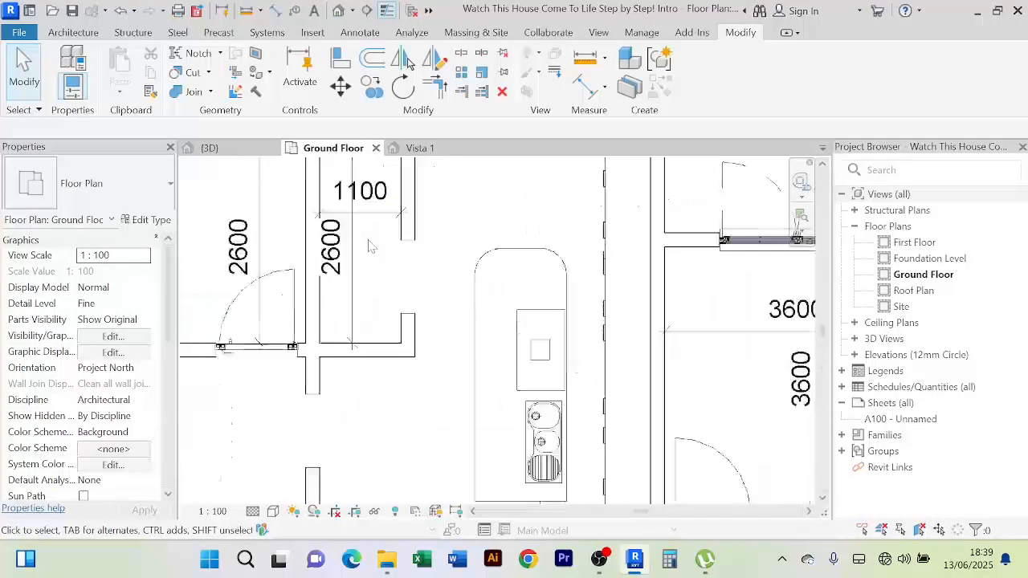
scroll(377, 289, down, 2)
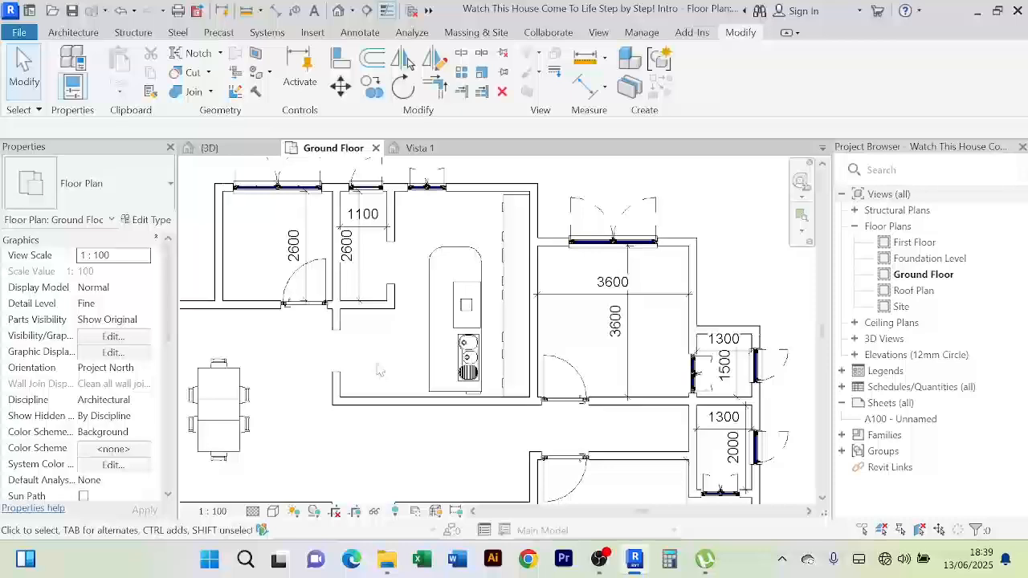
scroll(380, 371, down, 2)
scroll(401, 337, up, 3)
scroll(452, 299, down, 3)
scroll(451, 299, up, 3)
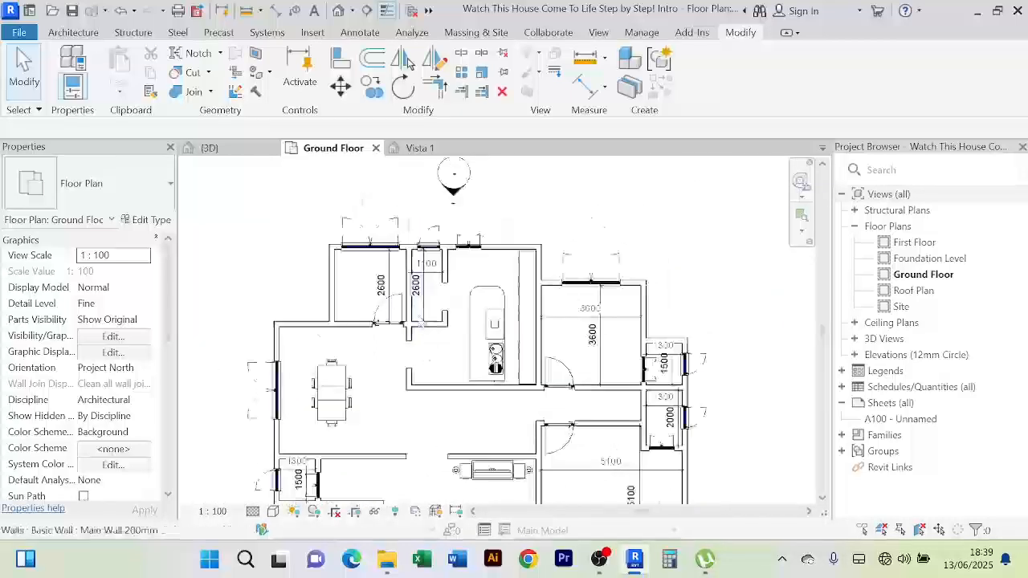
scroll(440, 342, down, 4)
scroll(440, 340, down, 1)
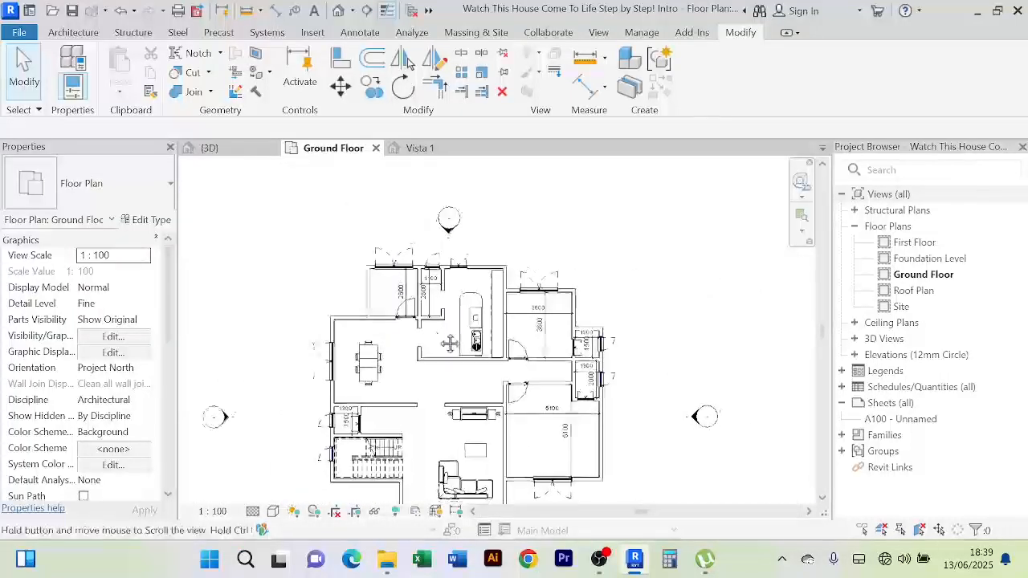
scroll(446, 289, up, 5)
scroll(452, 239, down, 4)
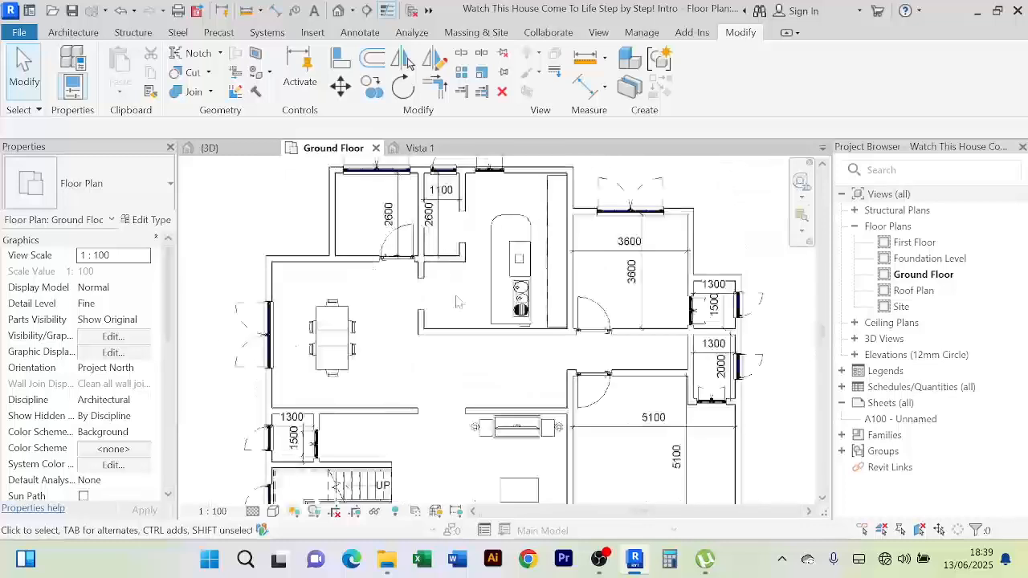
scroll(437, 282, up, 3)
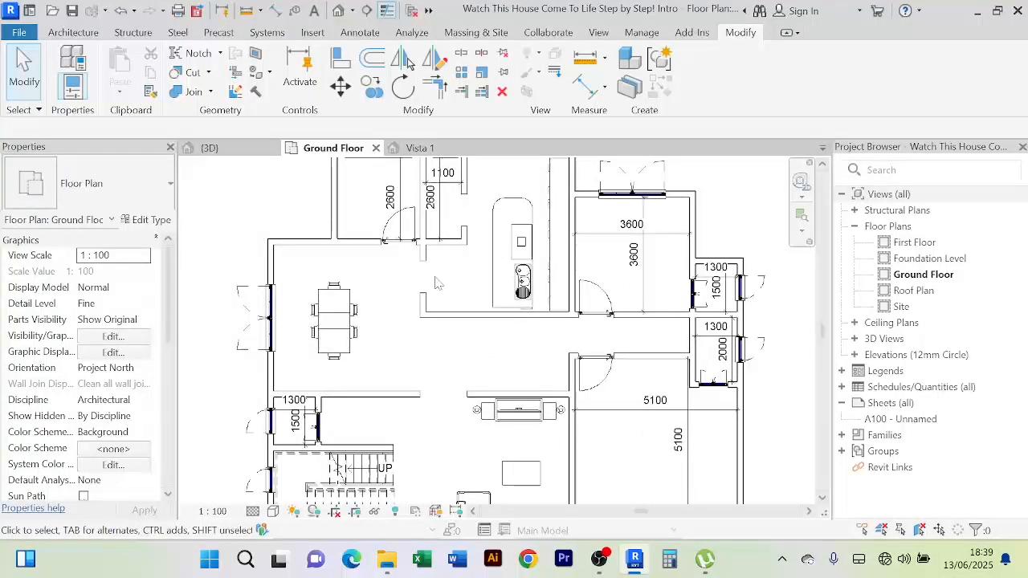
scroll(436, 282, down, 3)
Centre the kitchen and dining area, then open the Architecture tab's Component dropdown
middle_drag(466, 293, 427, 270)
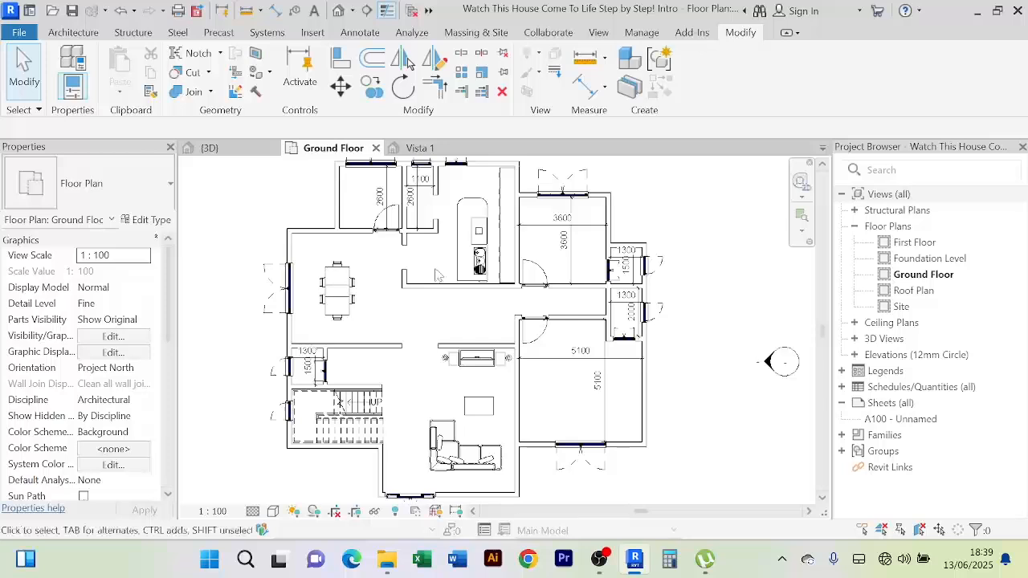
scroll(363, 226, up, 2)
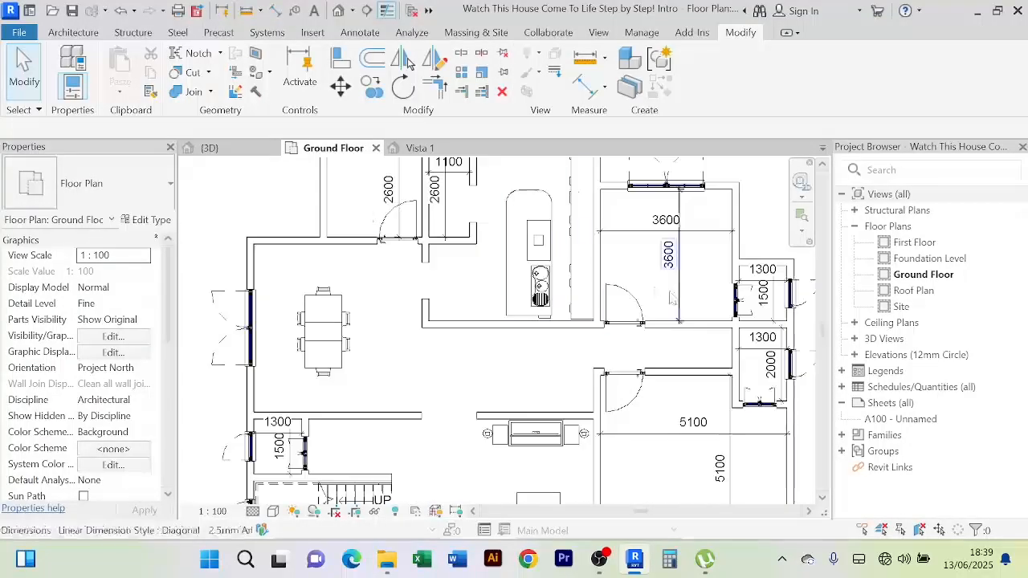
scroll(611, 292, down, 2)
middle_drag(521, 345, 479, 326)
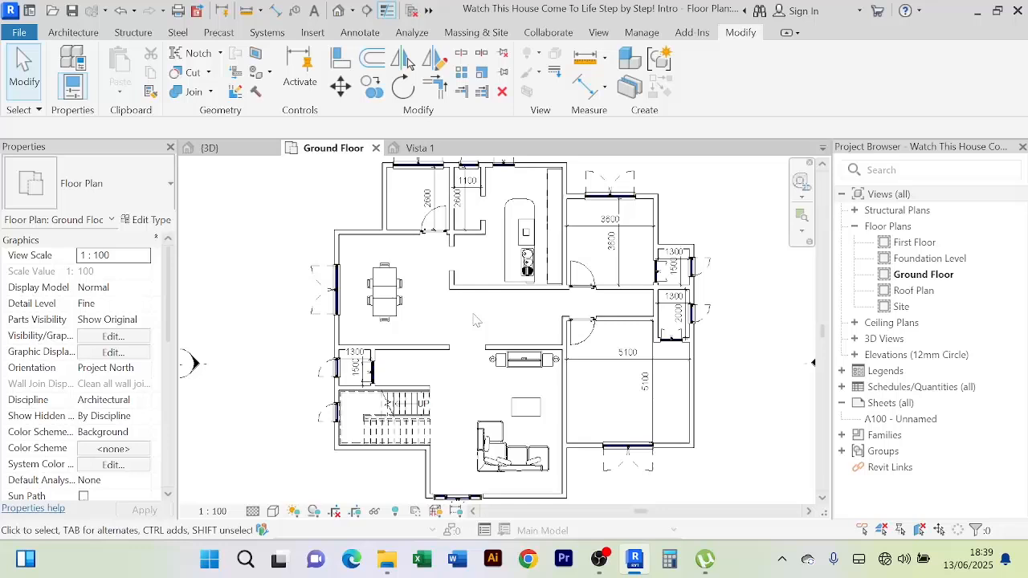
click(76, 33)
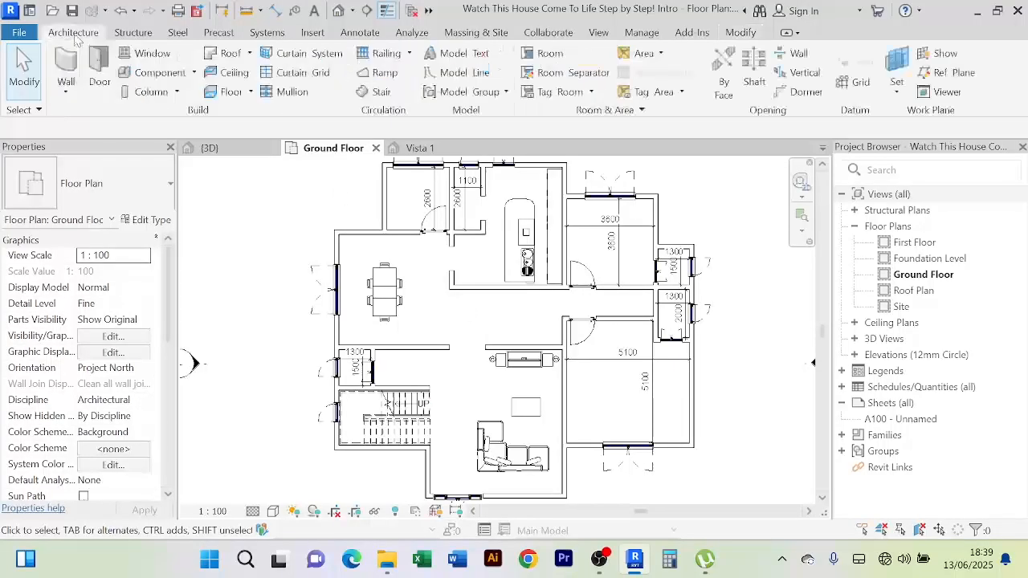
click(194, 72)
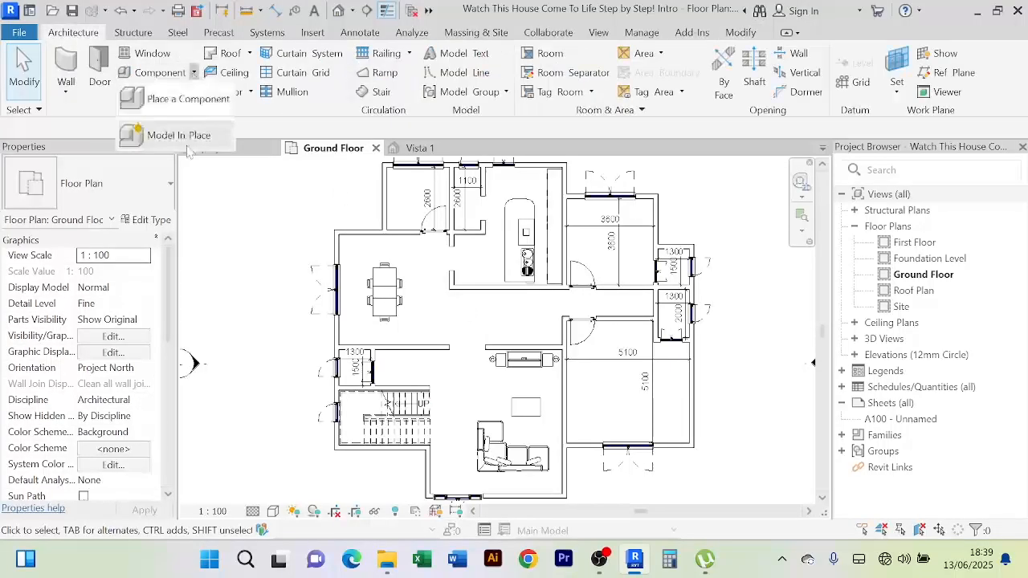
Start Place a Component, open Load Family on REVIT LIBRARIES, and bring File Explorer forward
click(185, 99)
click(698, 71)
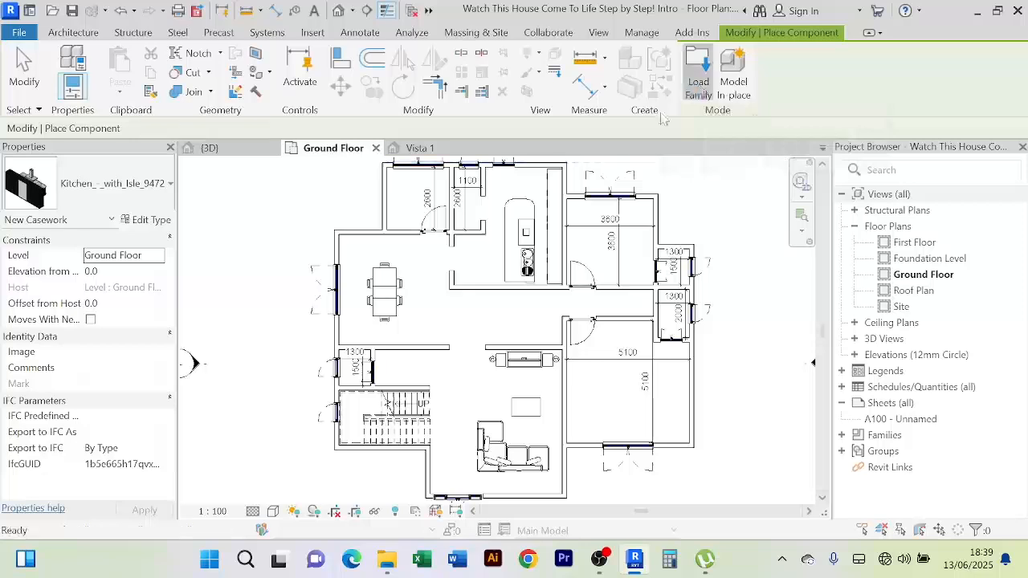
scroll(448, 265, down, 10)
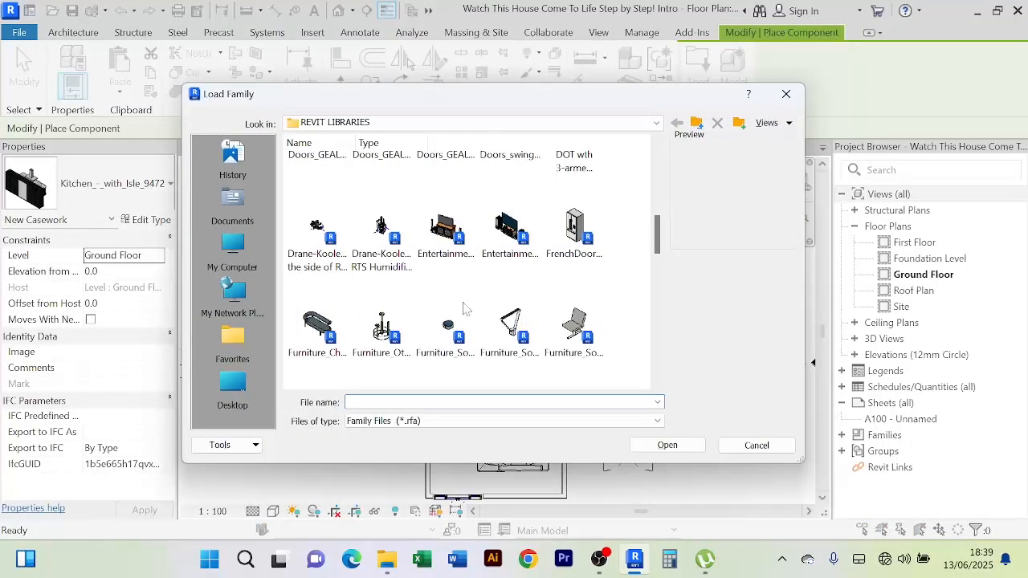
scroll(458, 299, down, 3)
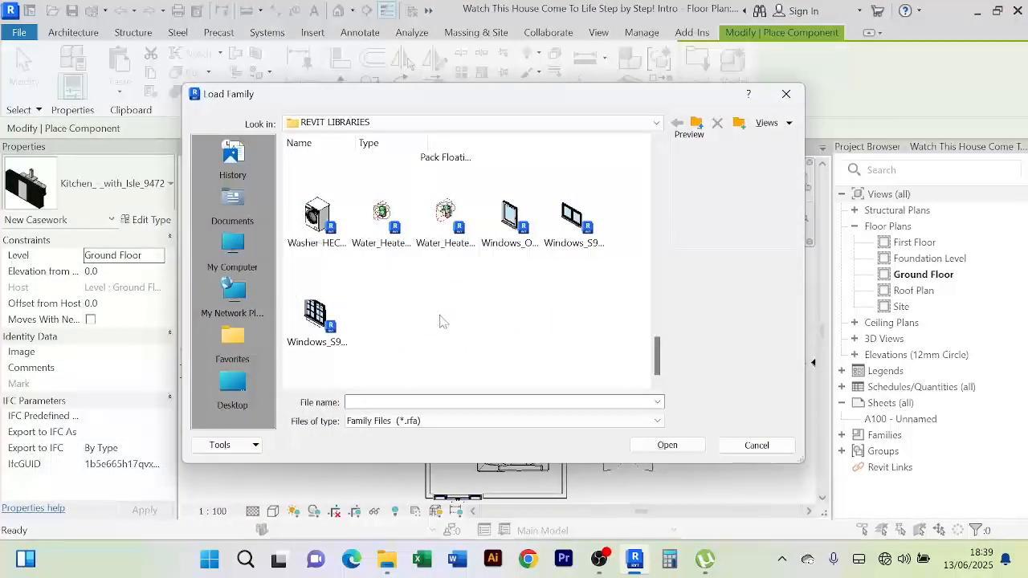
click(386, 559)
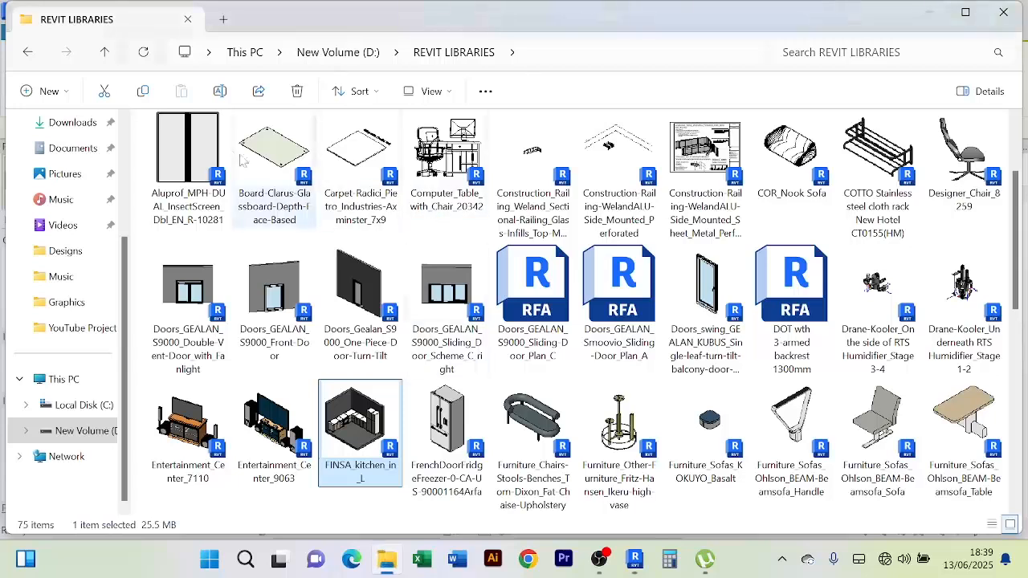
Search REVIT LIBRARIES for 'be' and open the folder location of the UK Beds folder
click(842, 52)
text(bed)
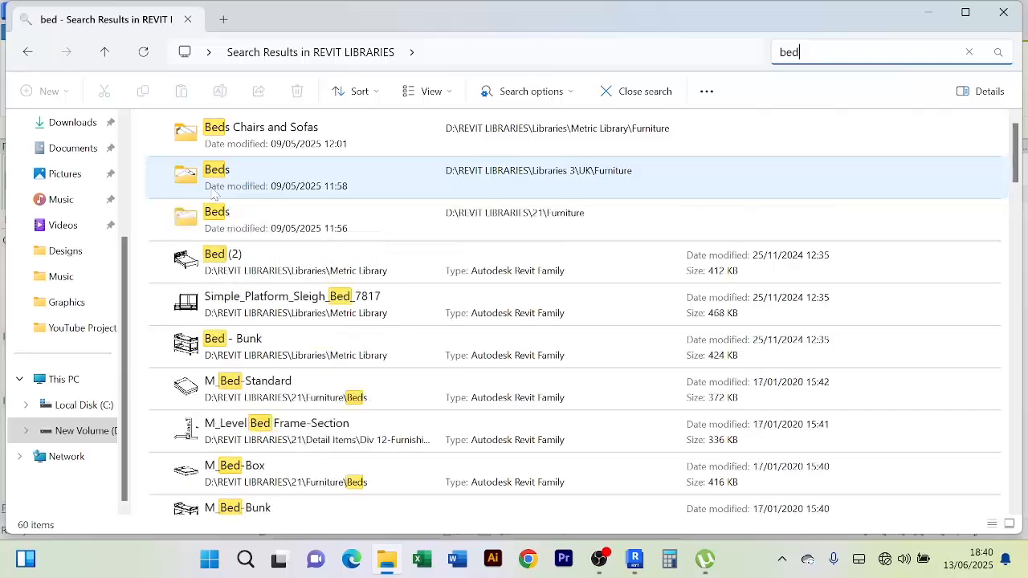
click(214, 193)
right_click(215, 193)
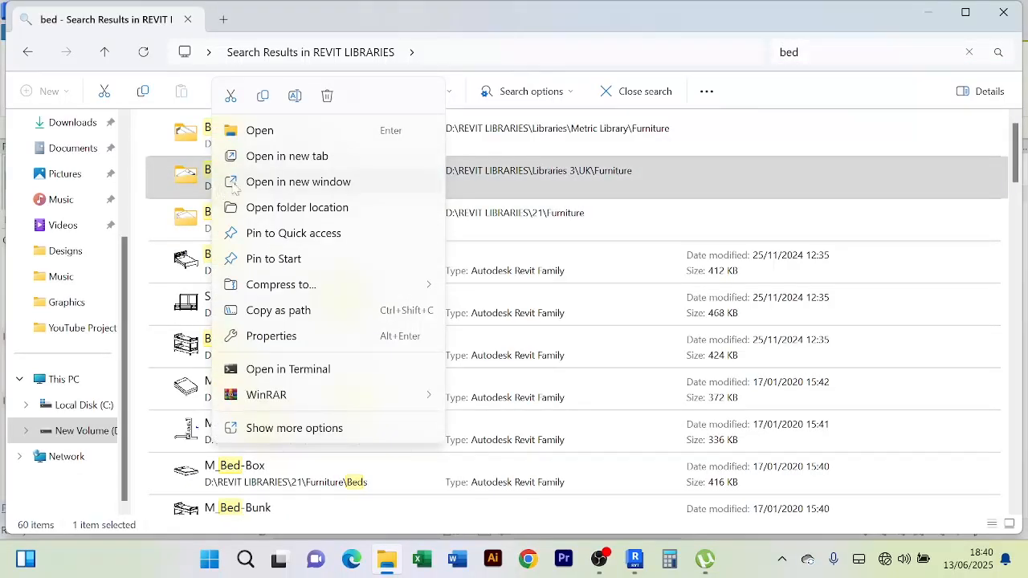
click(308, 208)
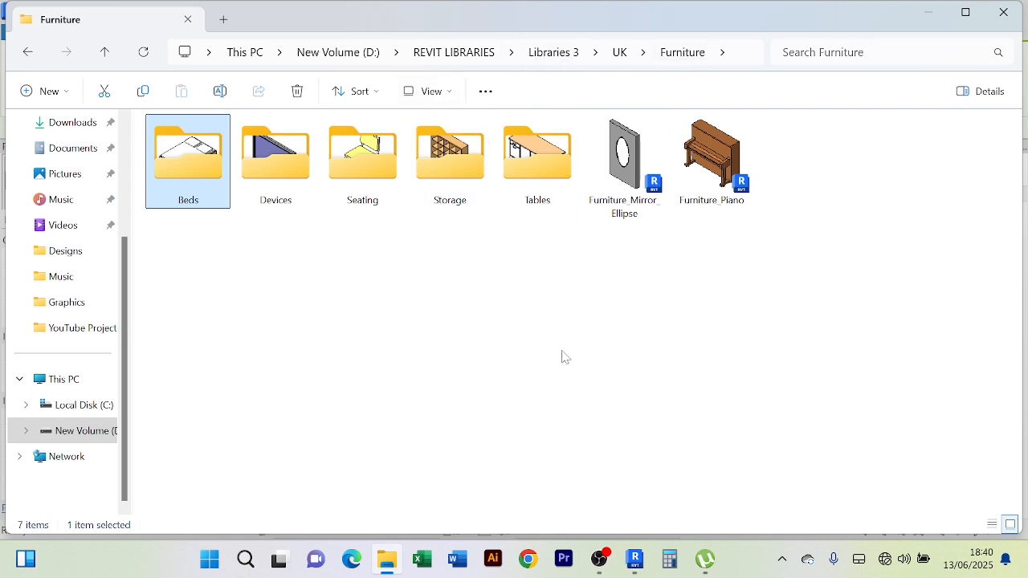
Return to Revit's Load Family dialog
click(637, 562)
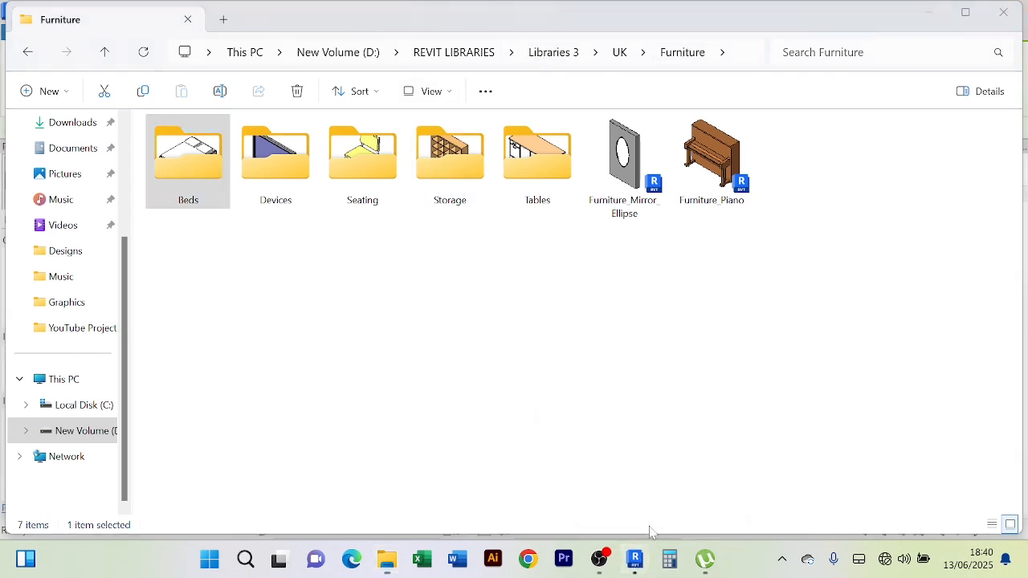
mouse_move(634, 562)
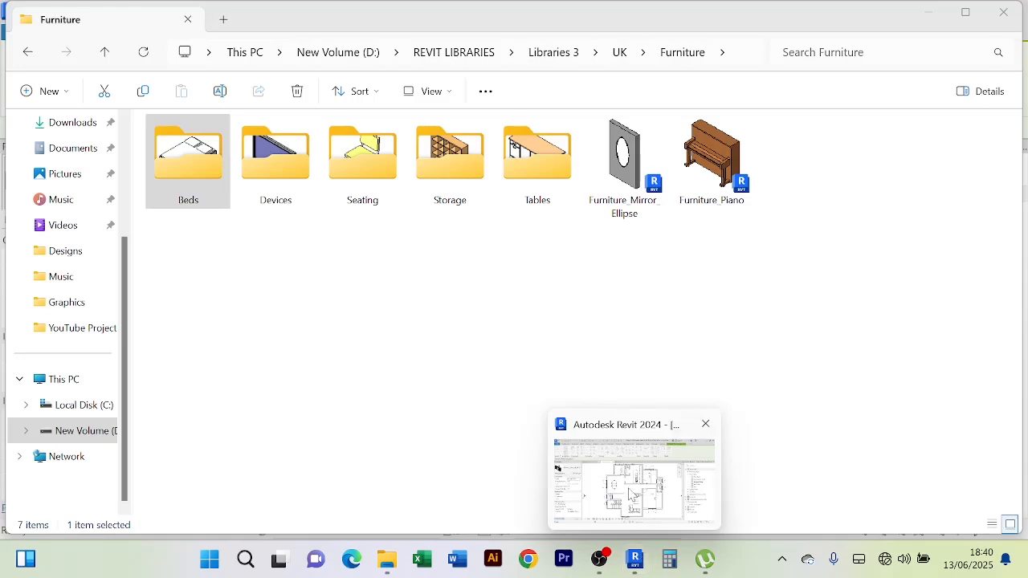
click(631, 490)
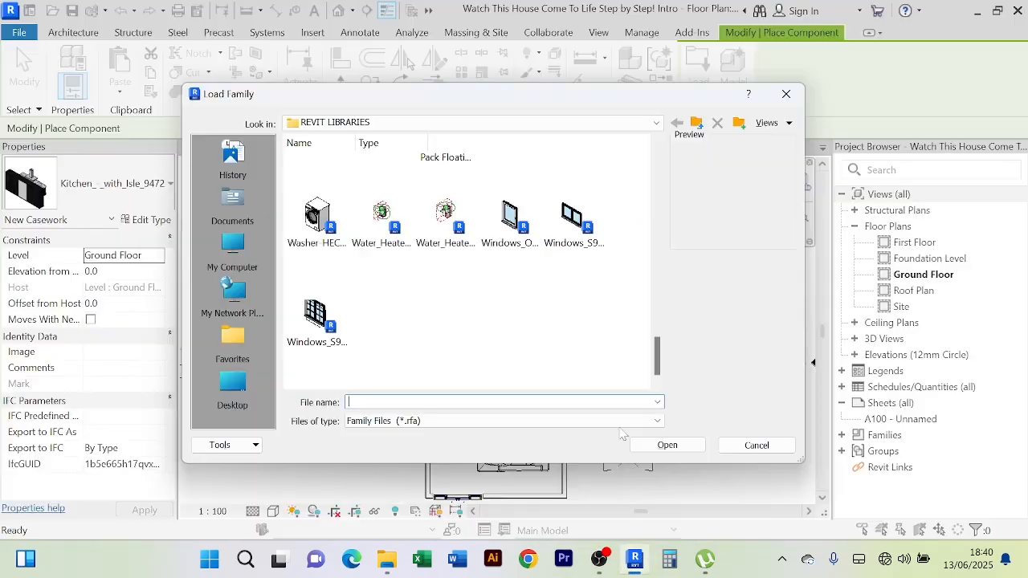
Browse the Load Family dialog to D: > REVIT LIBRARIES > Libraries 3 > UK
click(701, 130)
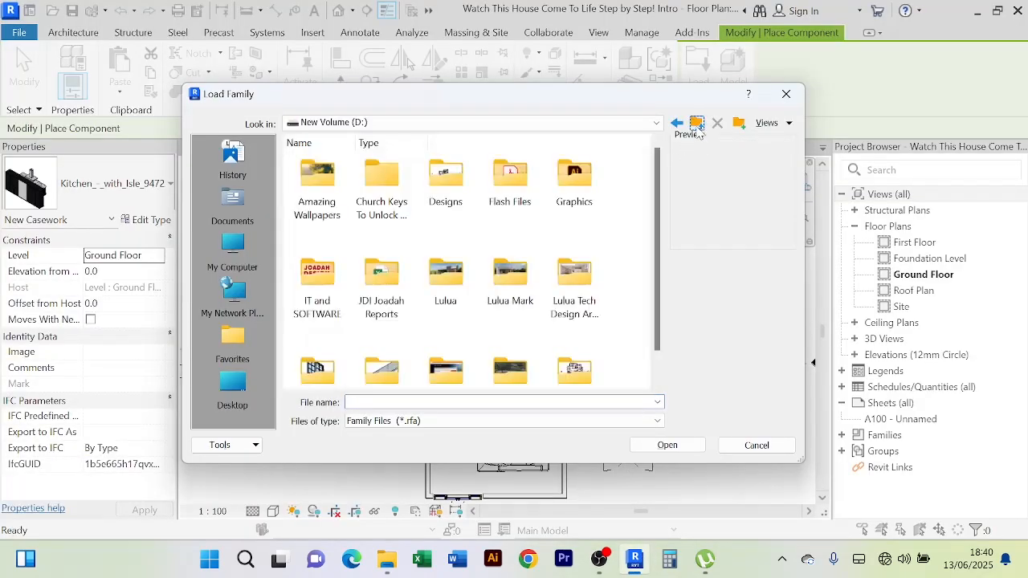
click(697, 126)
double_click(408, 216)
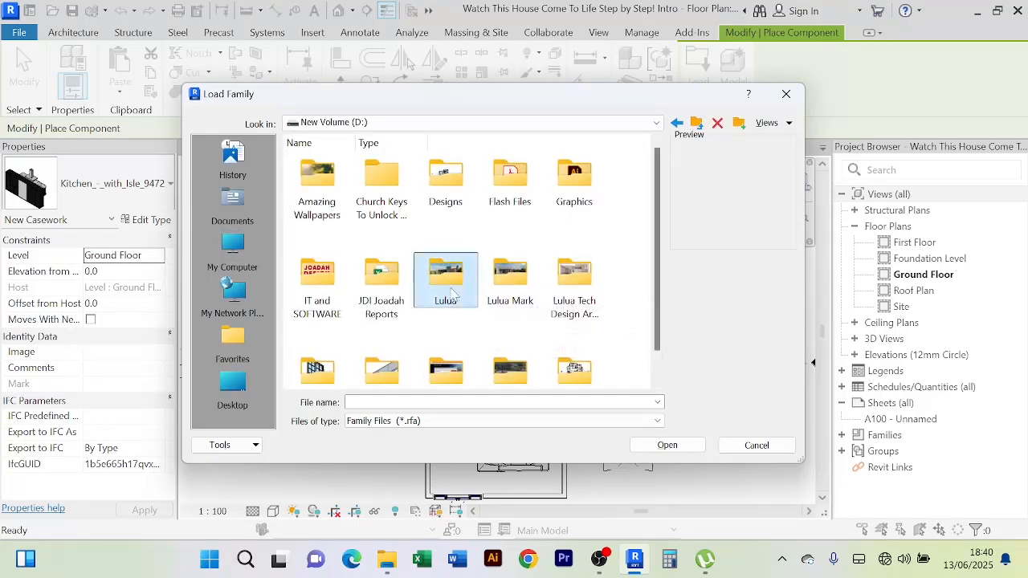
scroll(452, 295, down, 1)
double_click(322, 347)
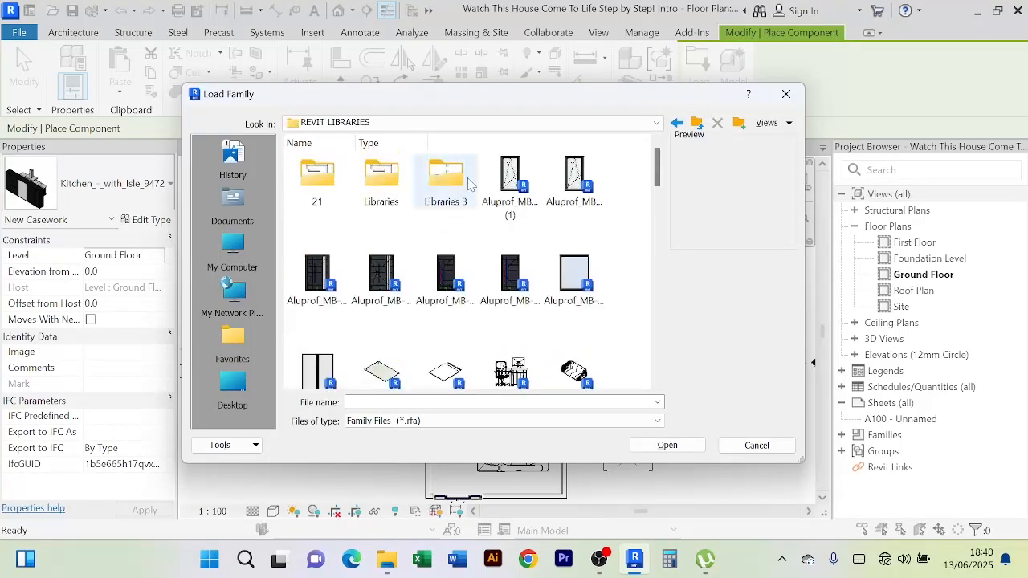
double_click(459, 183)
click(385, 192)
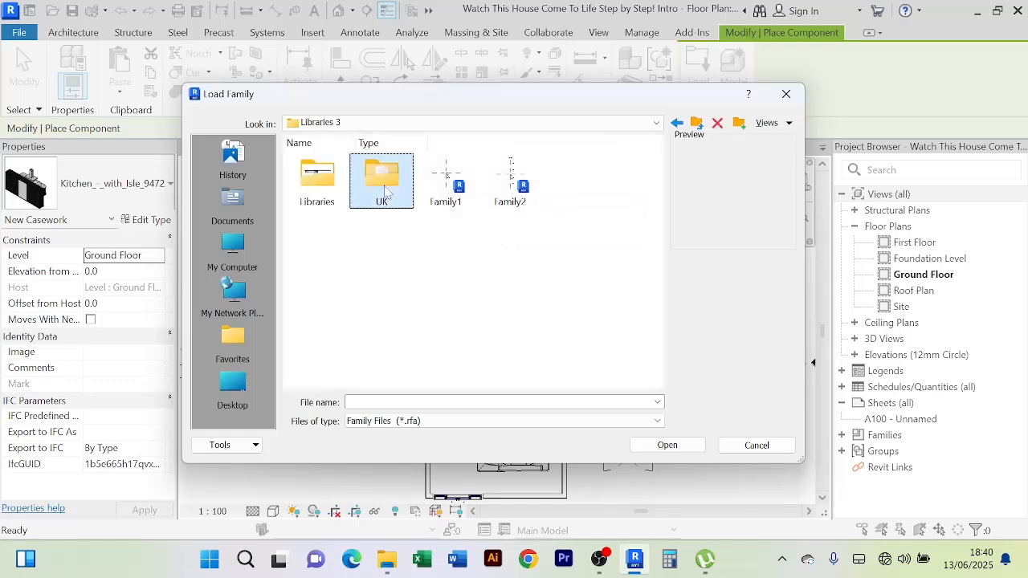
double_click(386, 193)
Open Furniture > Beds and load the Furniture_Bed_1.rfa family
key(f)
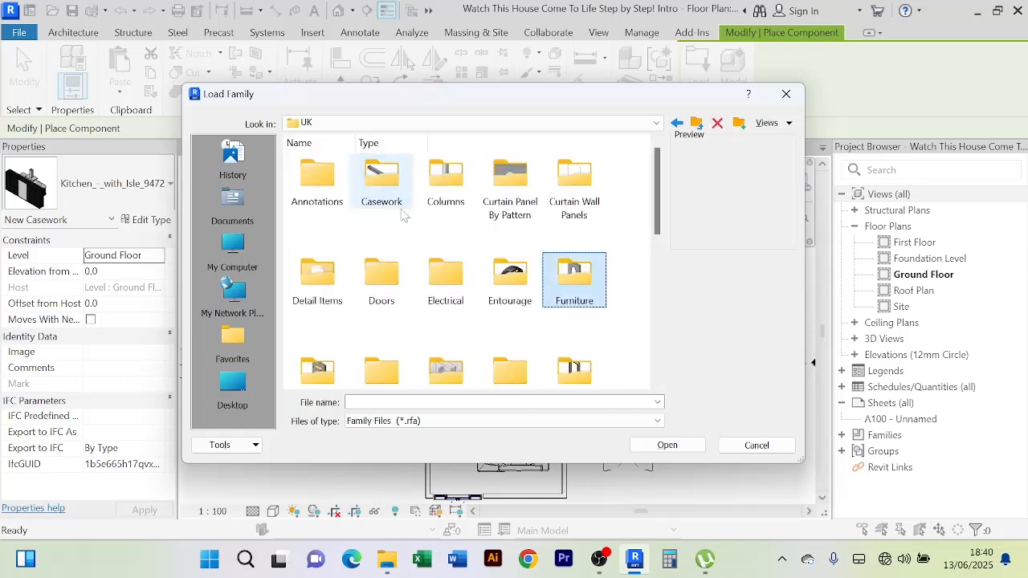
double_click(595, 286)
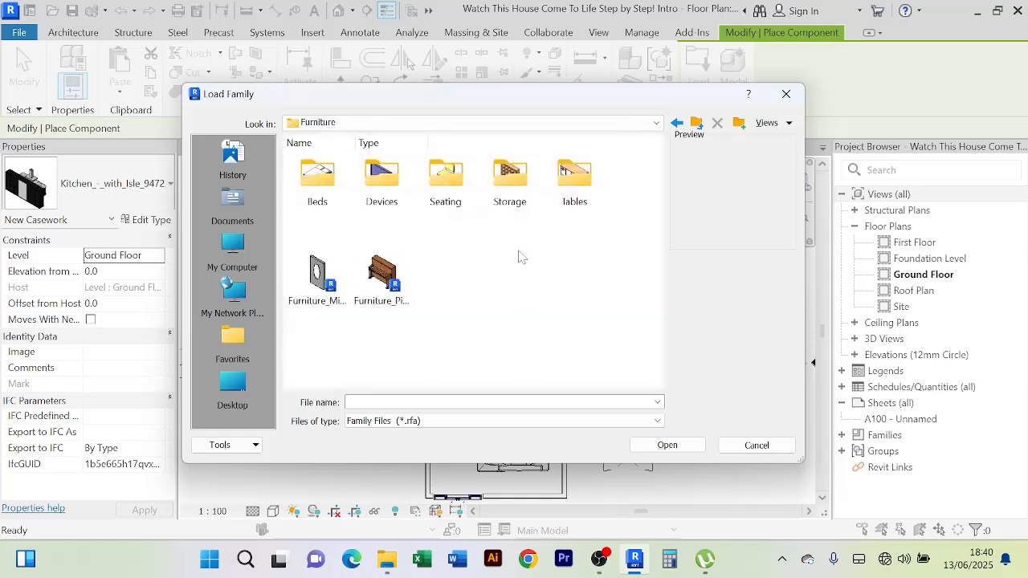
double_click(317, 178)
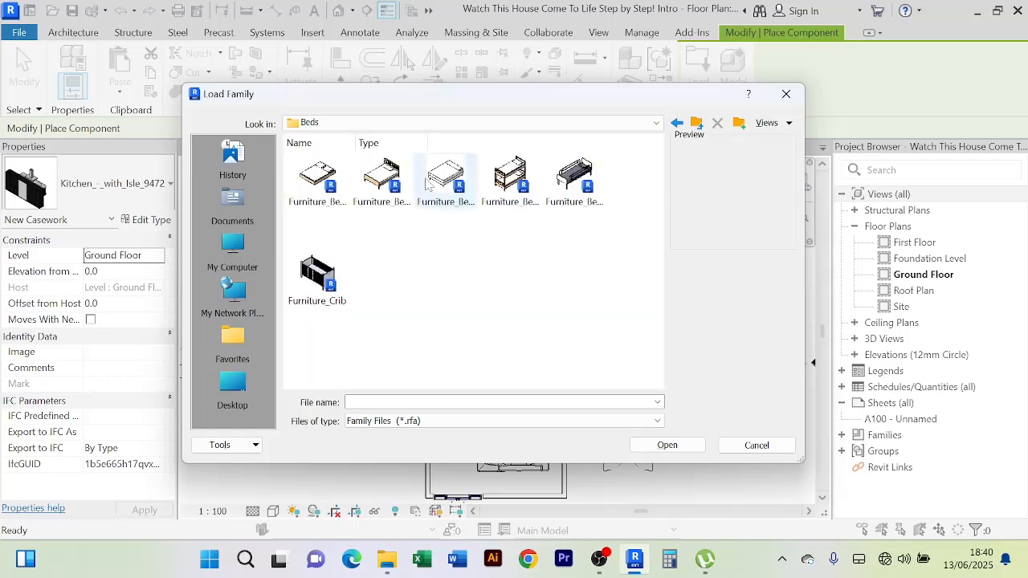
click(382, 181)
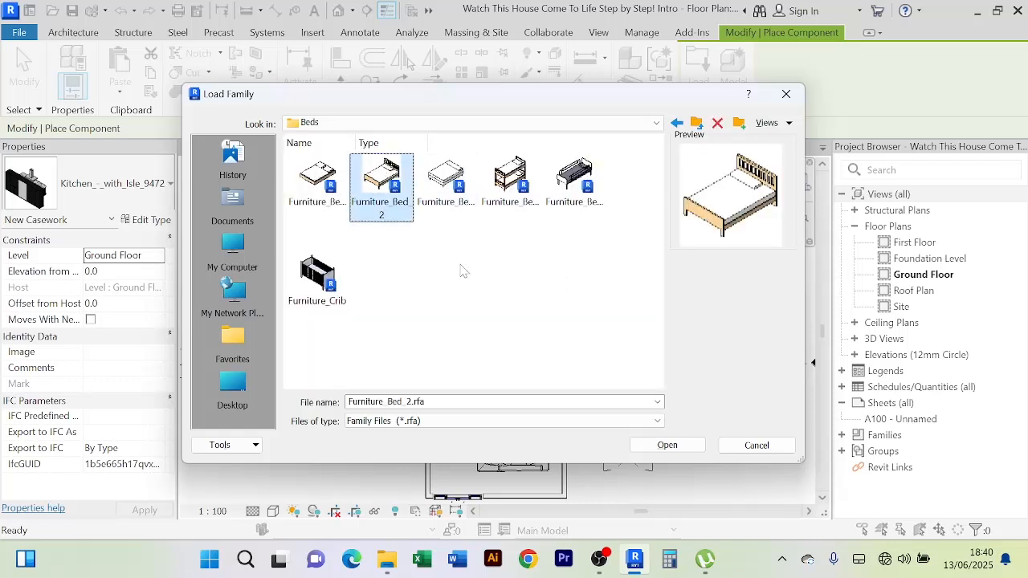
click(323, 177)
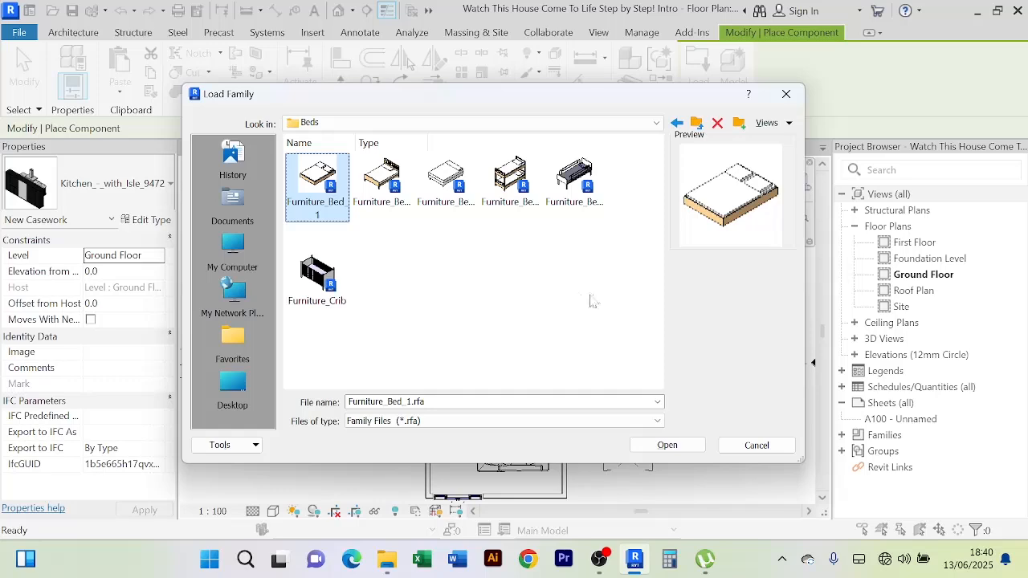
click(684, 447)
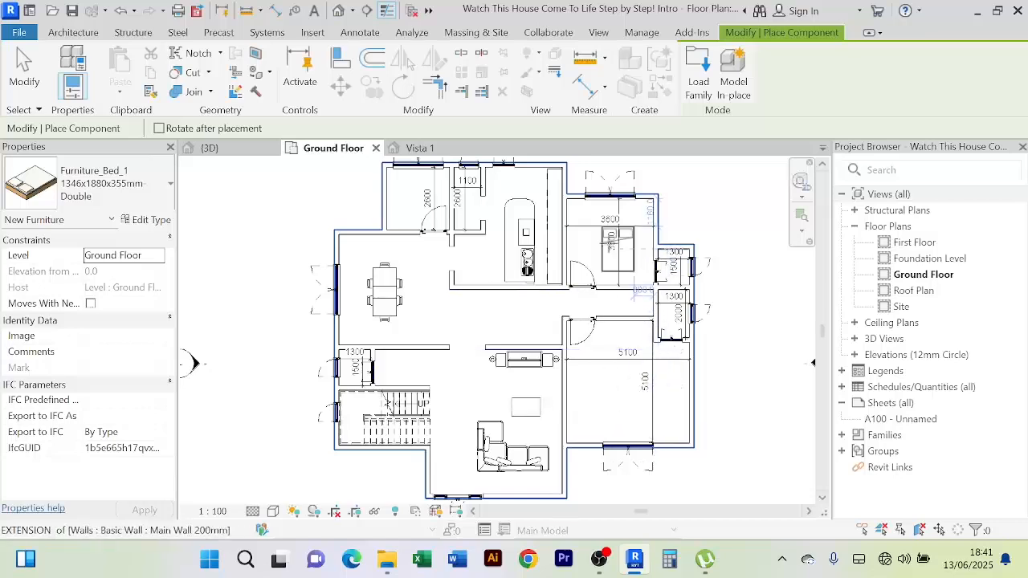
Rotate the double bed sideways and place it at the top of the bedroom
scroll(594, 245, up, 2)
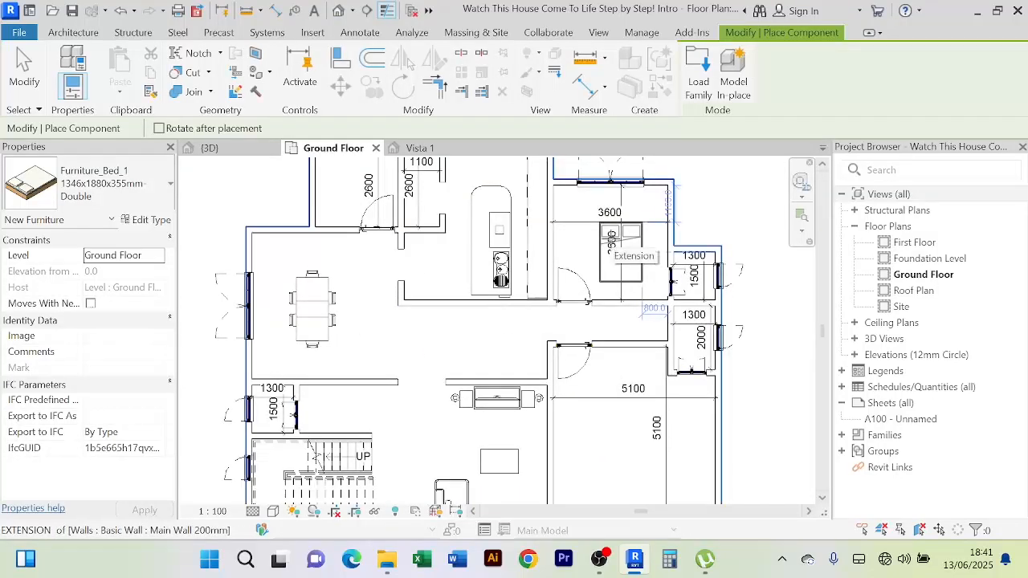
scroll(623, 252, up, 1)
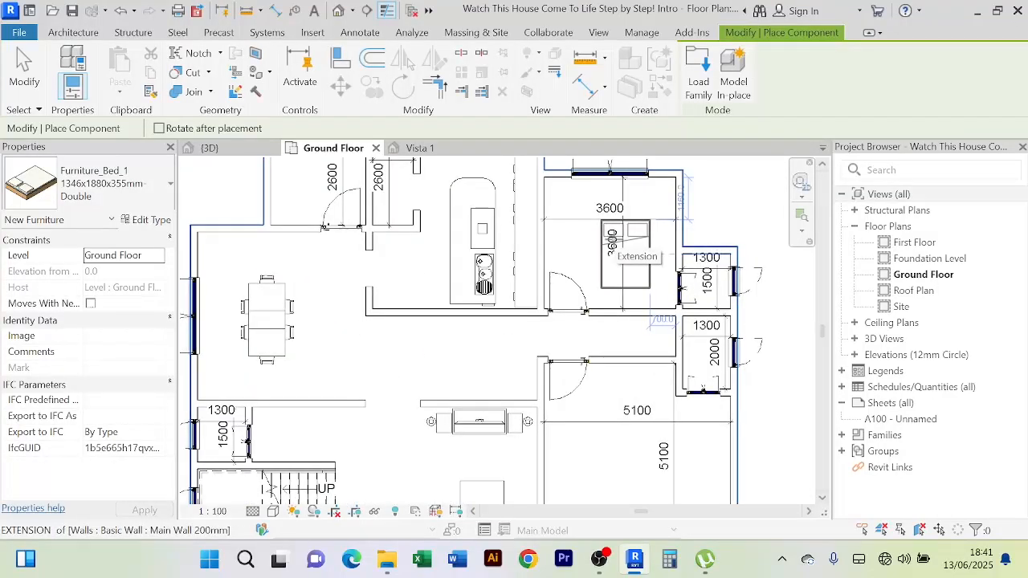
key(space)
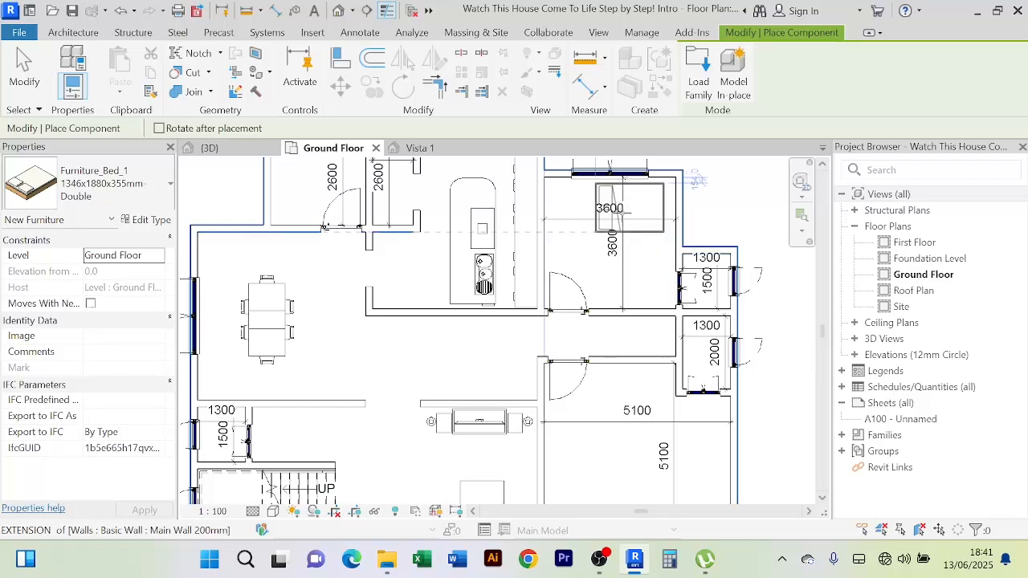
key(space)
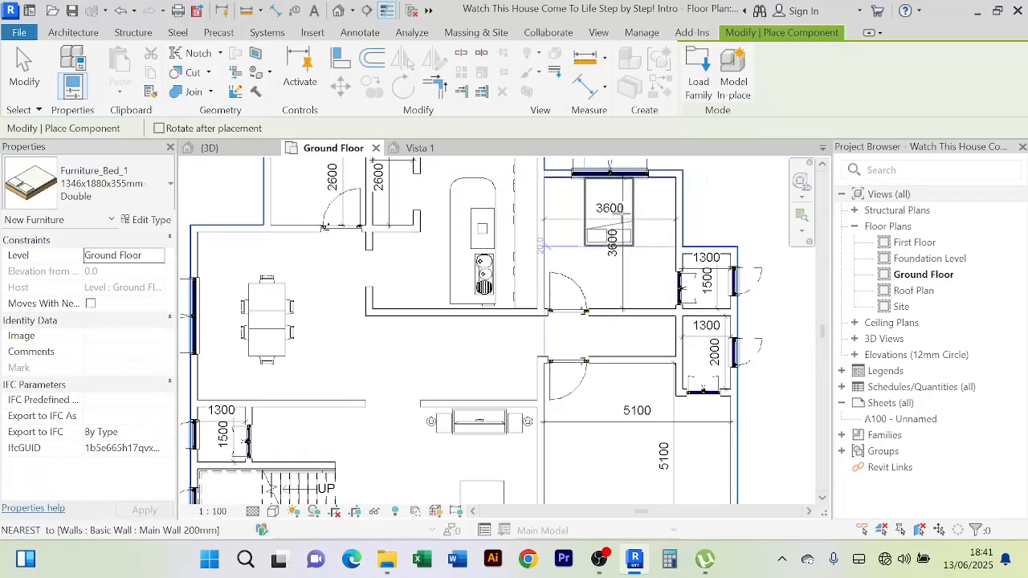
key(space)
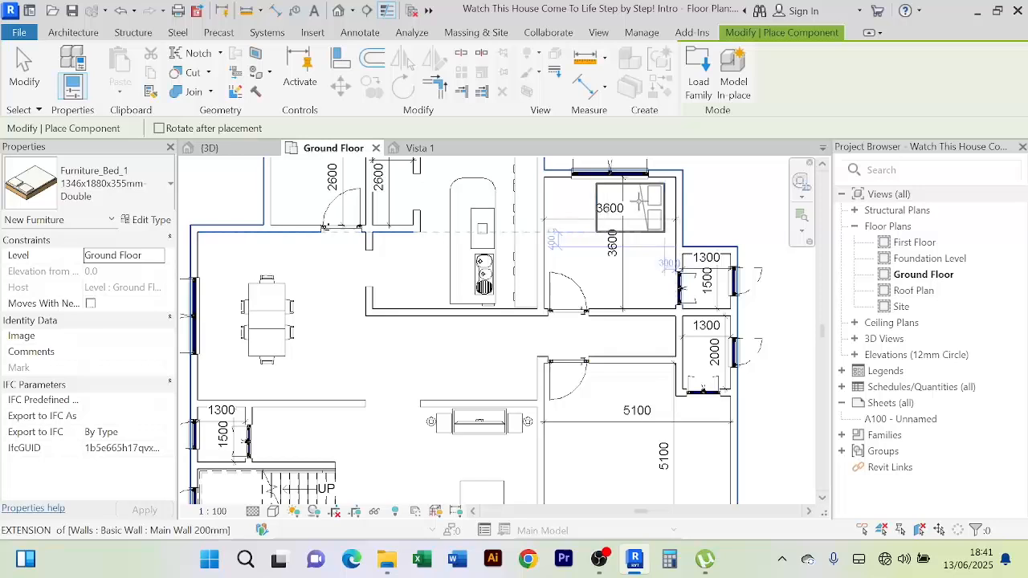
click(638, 201)
right_click(714, 187)
click(731, 197)
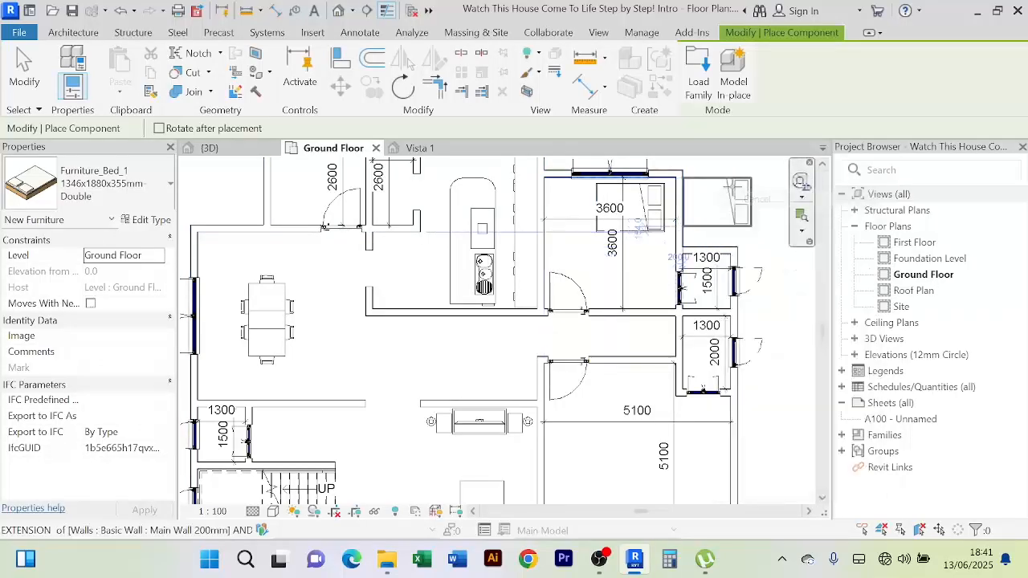
right_click(741, 189)
click(759, 197)
Nudge the placed bed down against the bedroom's top wall
click(639, 221)
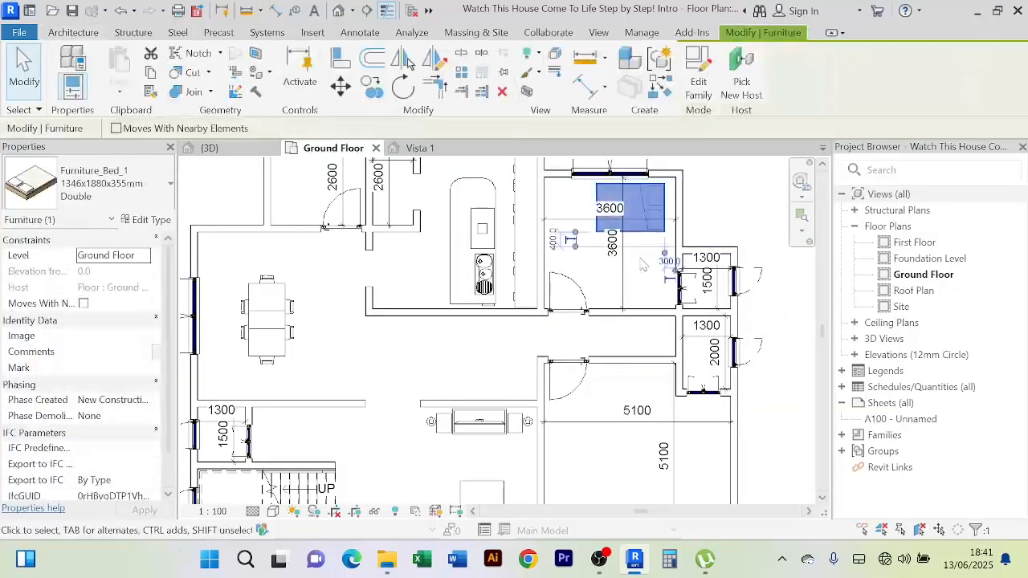
key(Down)
key(Down)
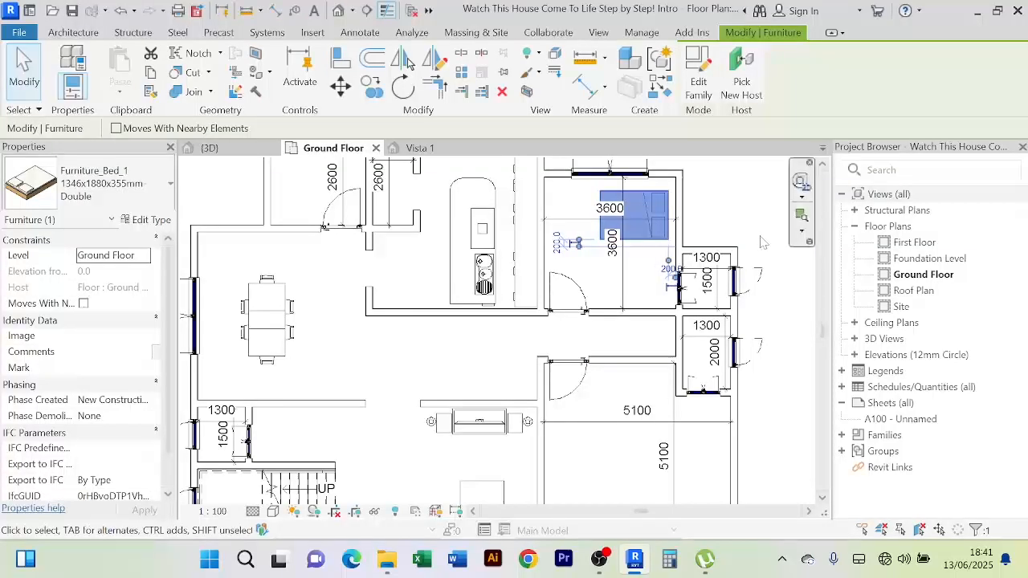
click(731, 222)
middle_drag(731, 222, 690, 300)
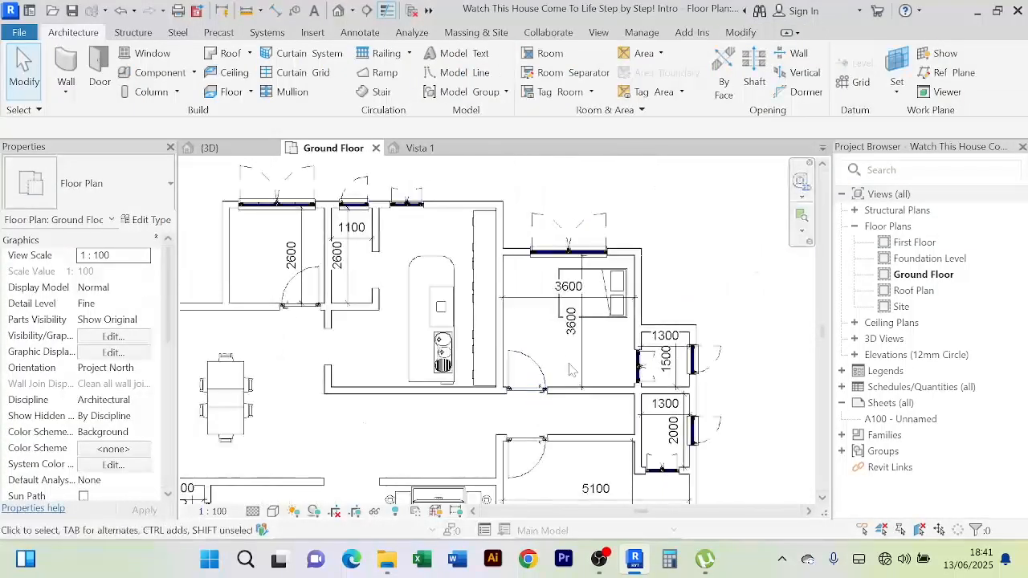
Delete the vertical 3600 dimension and move the horizontal 3600 dimension below the bed
click(581, 367)
key(Delete)
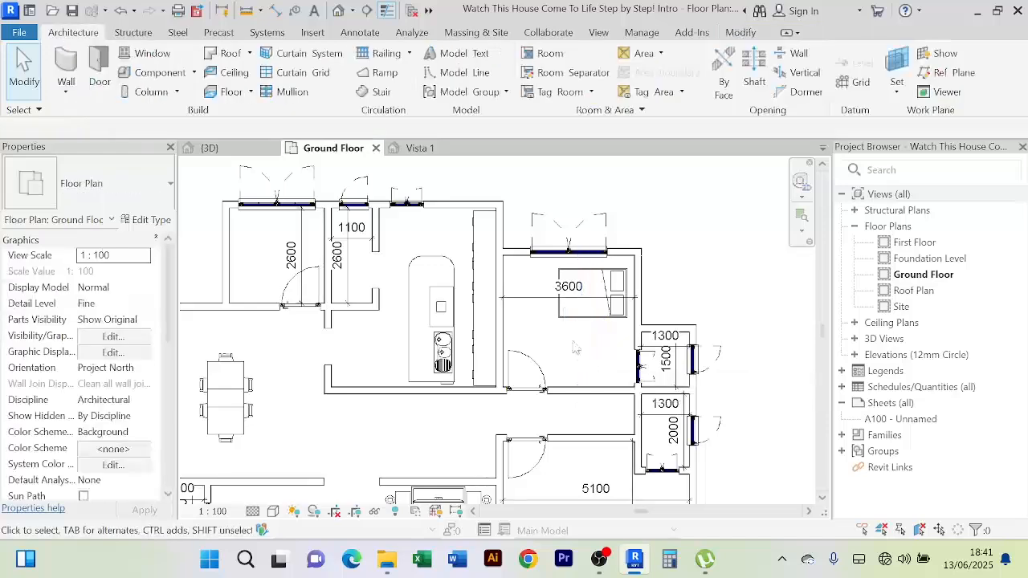
click(599, 299)
key(Down)
key(Down)
key(Down)
key(Down)
key(Down)
key(Down)
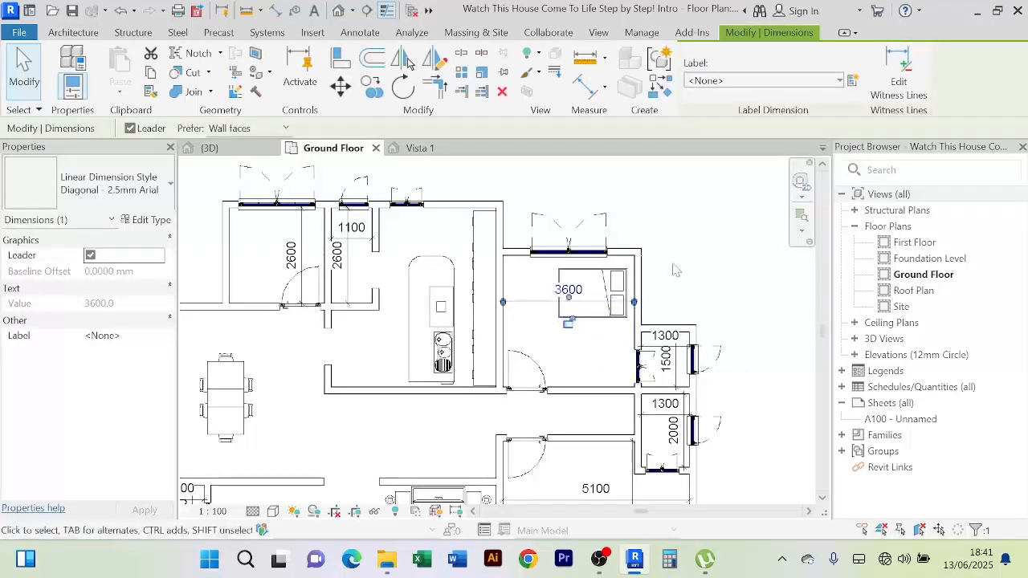
key(Down)
key(Down)
key(Down)
key(Escape)
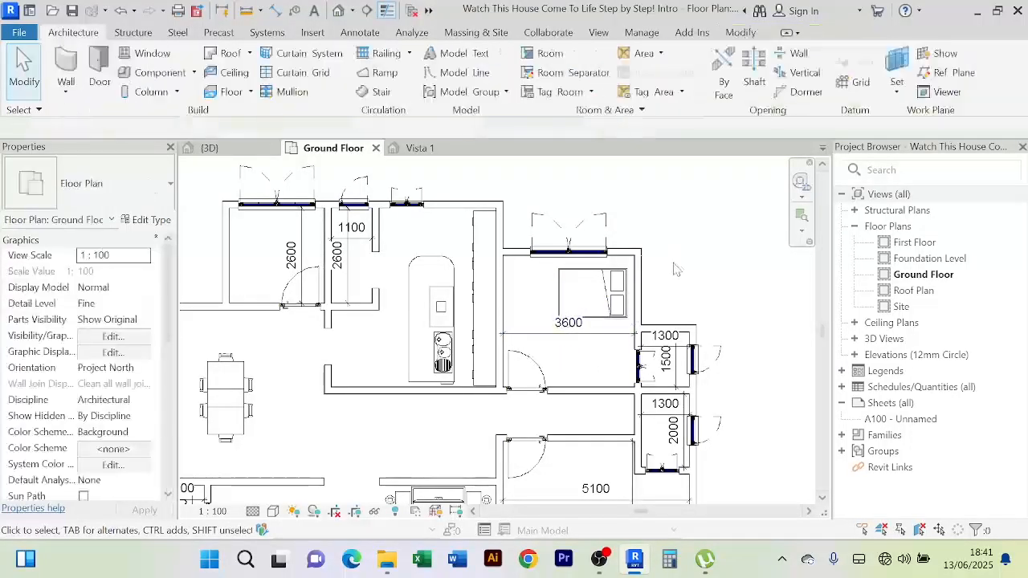
scroll(677, 249, down, 2)
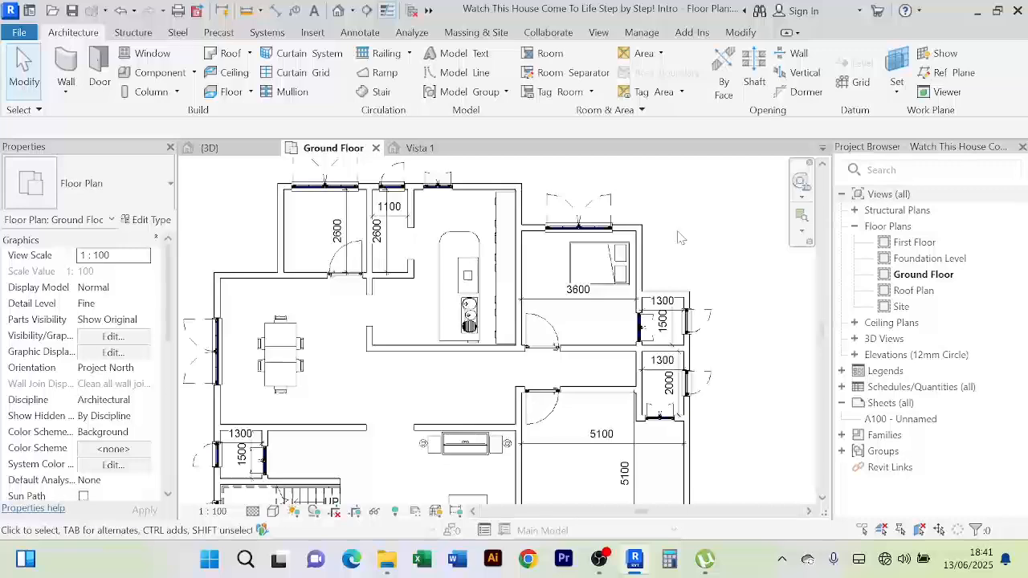
middle_drag(688, 242, 679, 203)
scroll(738, 391, down, 1)
middle_drag(734, 372, 690, 304)
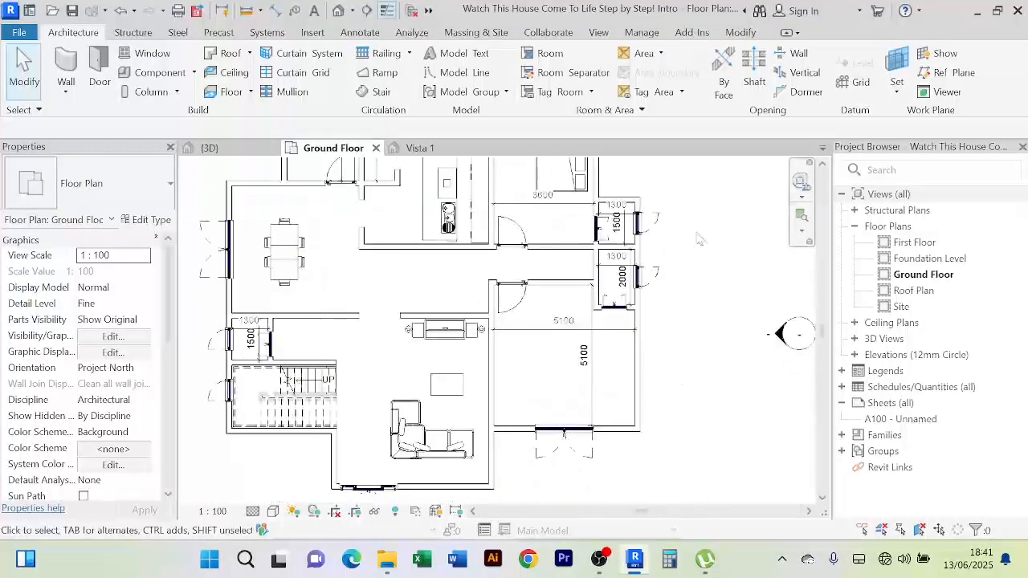
middle_drag(700, 238, 707, 289)
Use Create Similar to place a second Furniture_Bed_1 in the 5100 room and select it
click(590, 233)
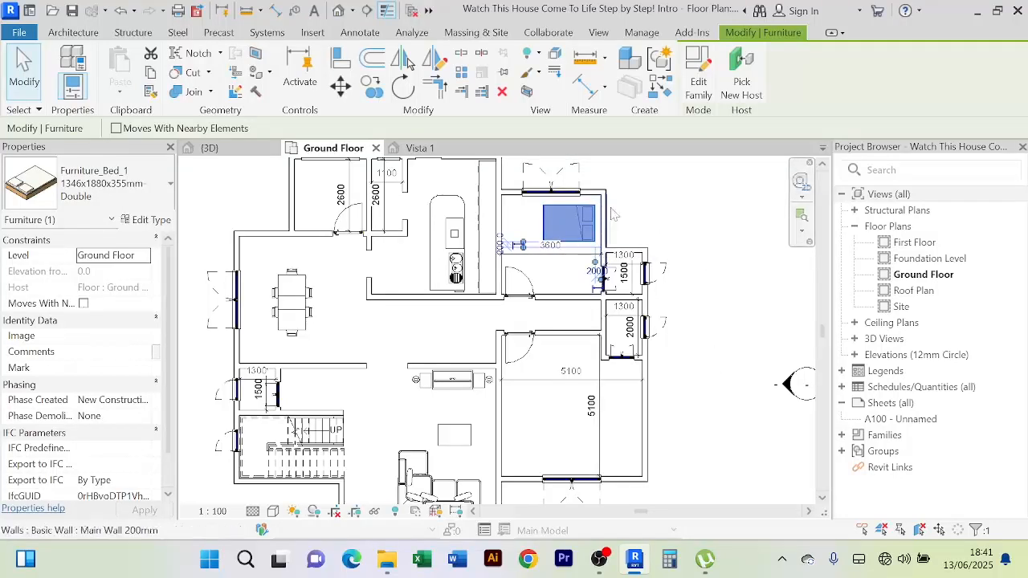
click(659, 88)
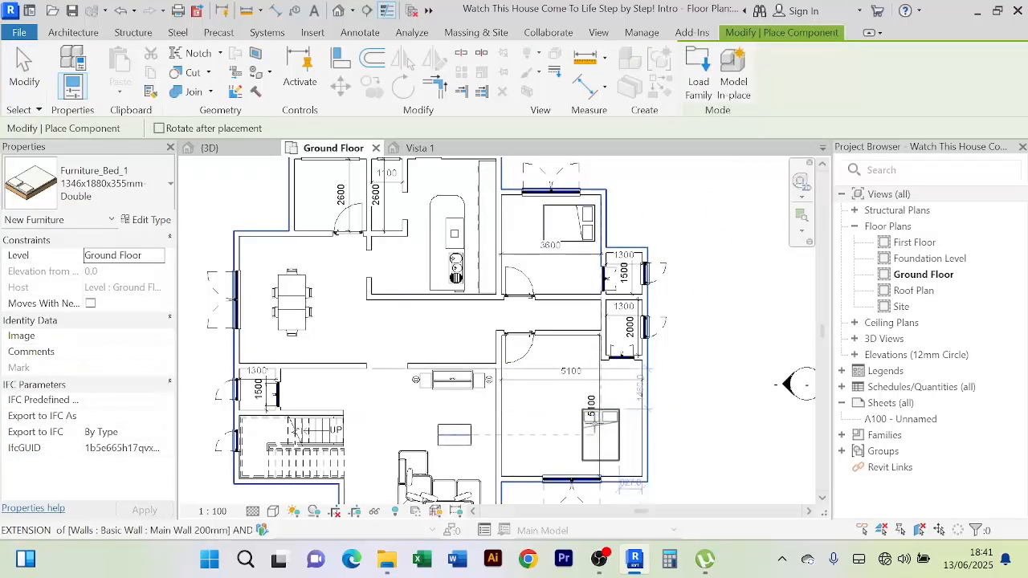
click(598, 433)
right_click(721, 238)
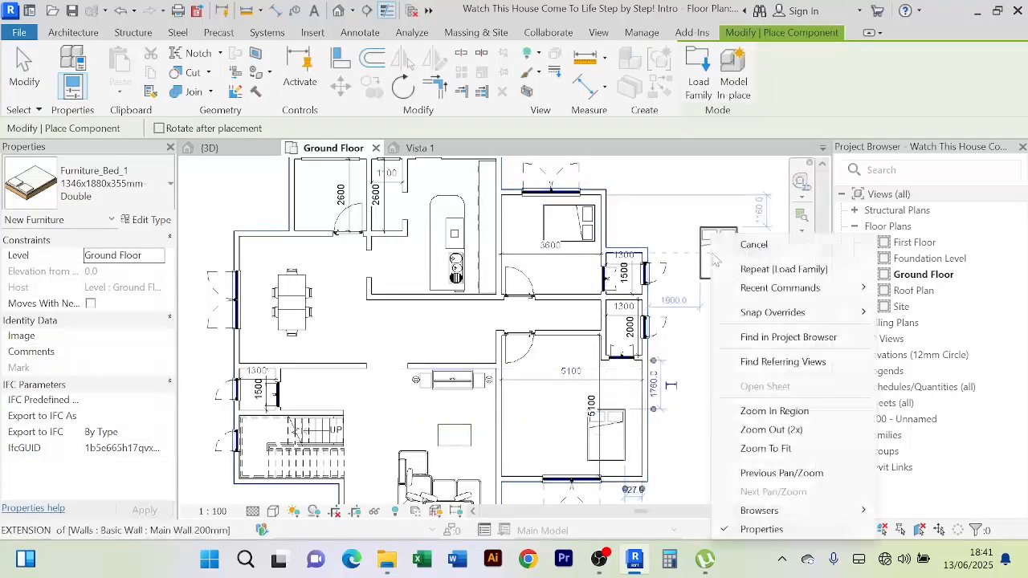
click(727, 245)
right_click(722, 243)
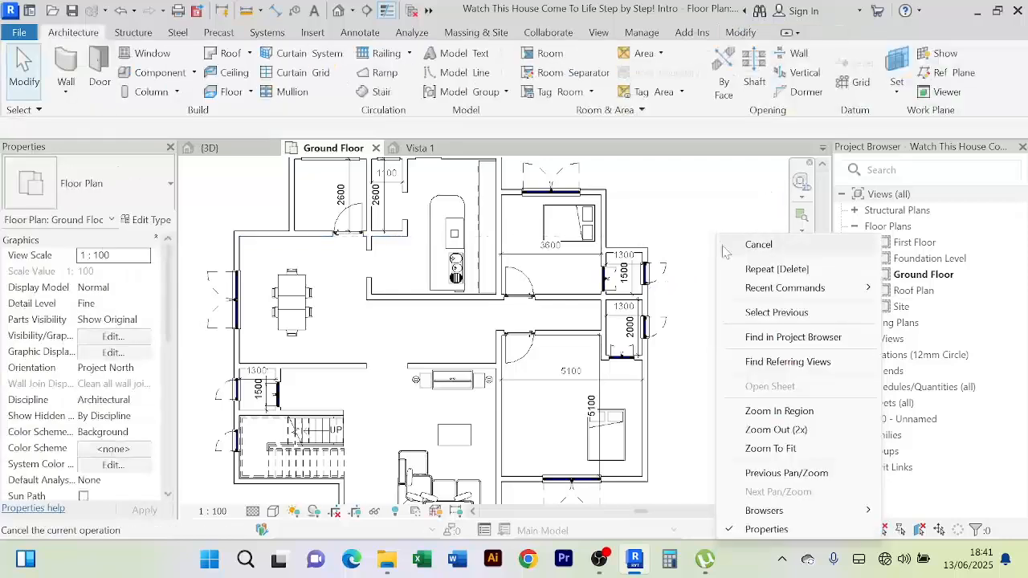
click(723, 245)
click(625, 455)
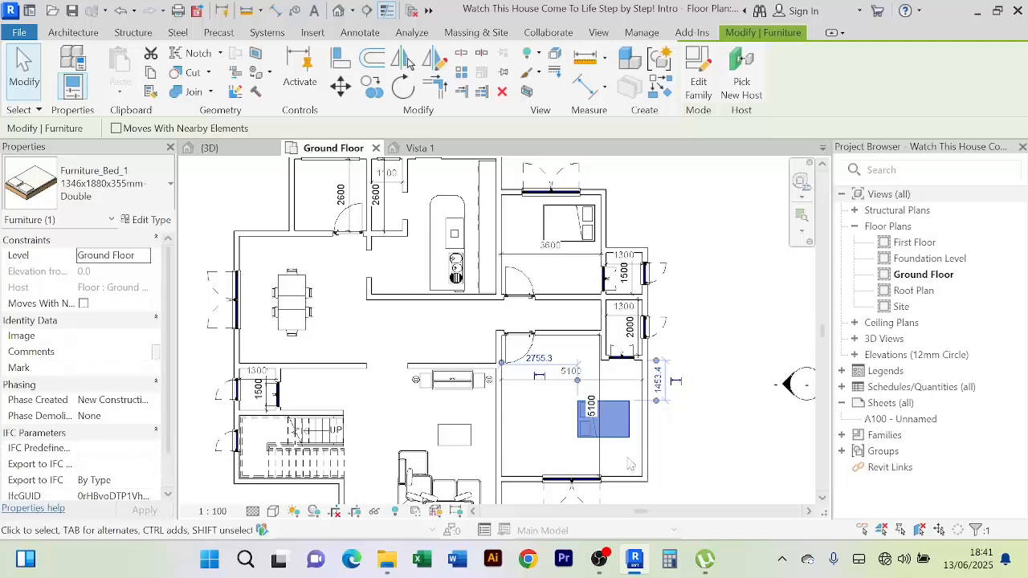
Duplicate the bed type as '1346x1880x355mm-Double 2'
click(142, 224)
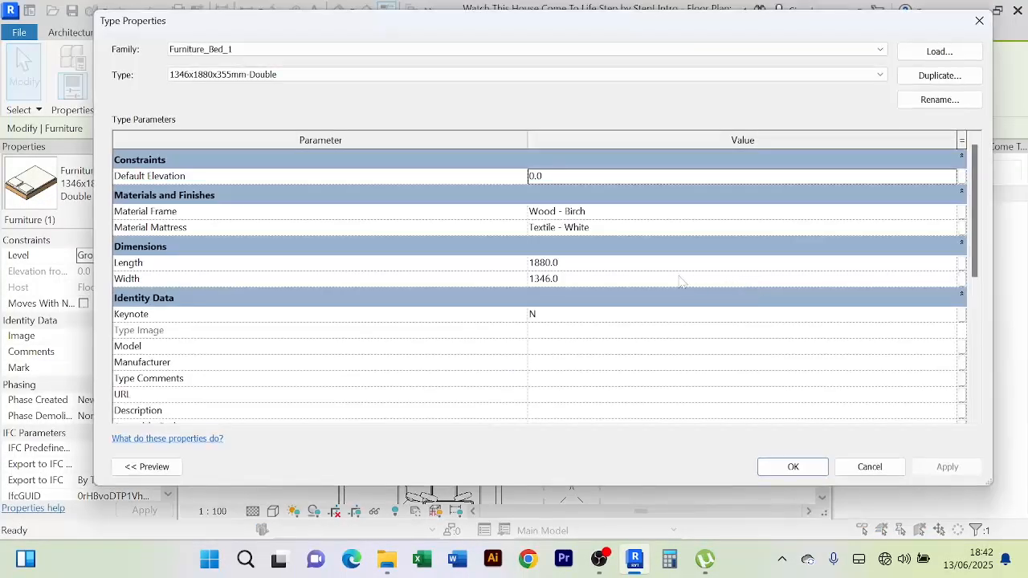
click(942, 75)
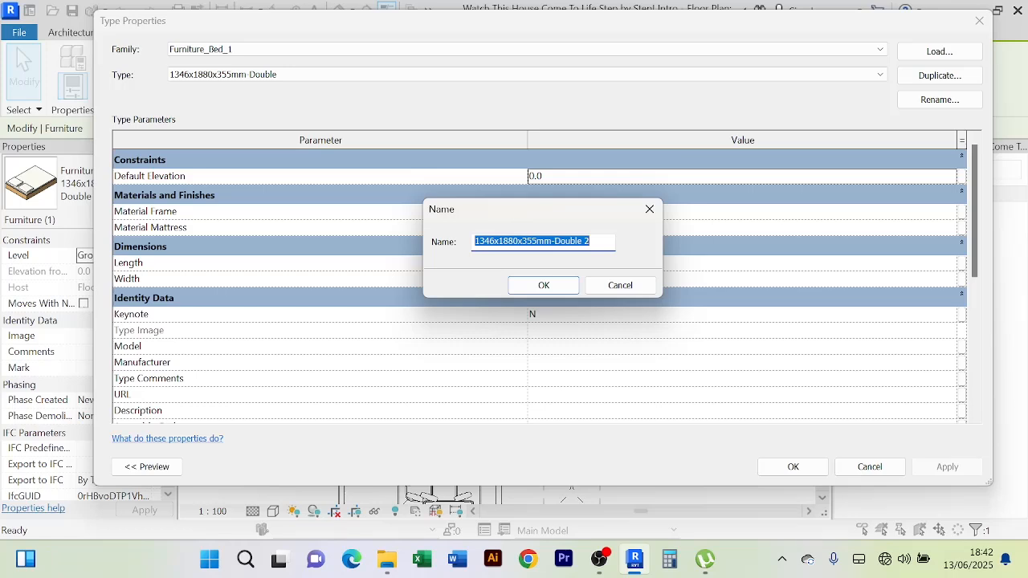
click(591, 242)
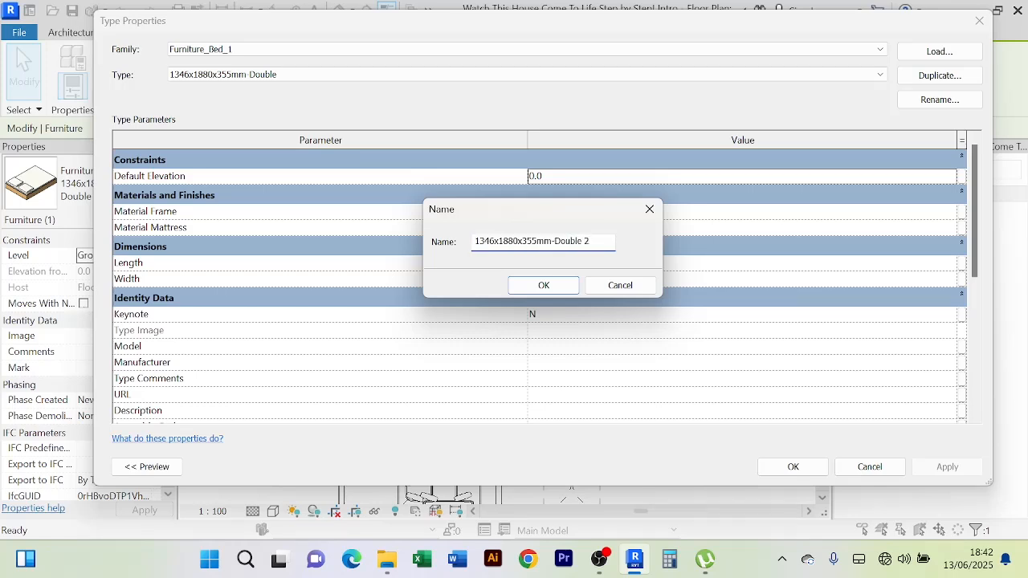
click(543, 285)
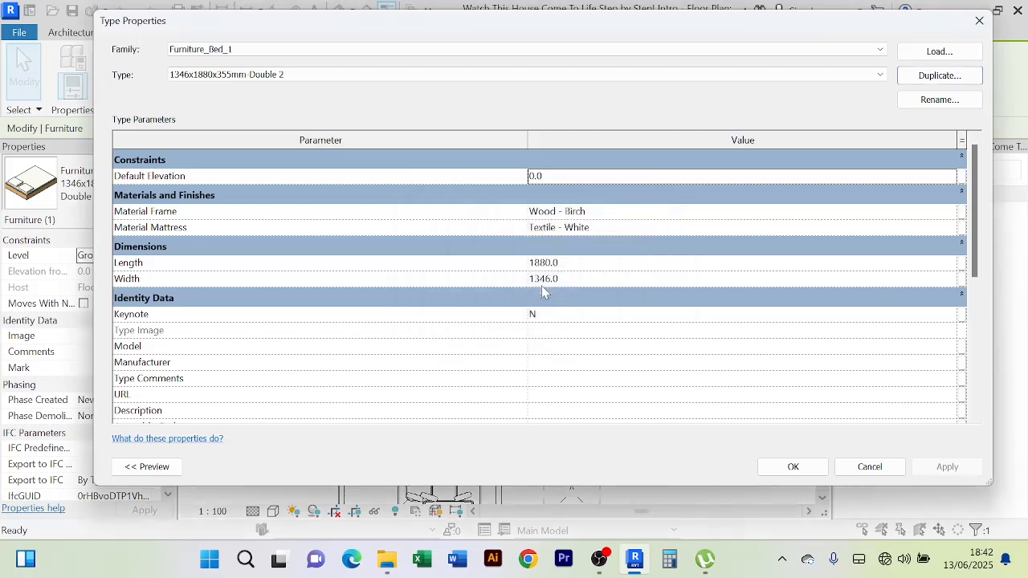
Set the new bed type's Width to 1600 and Length to 2000
click(583, 281)
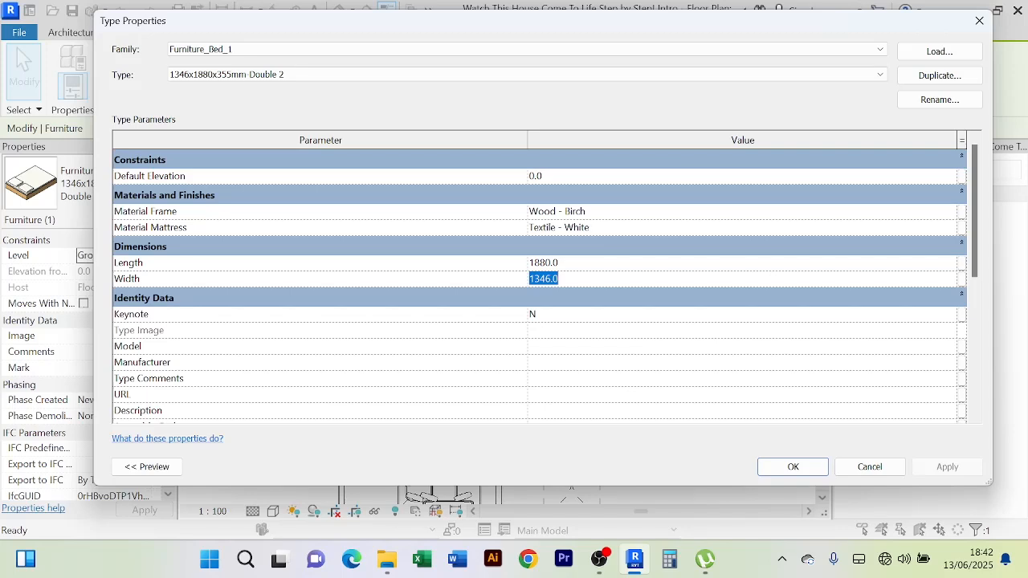
text(1)
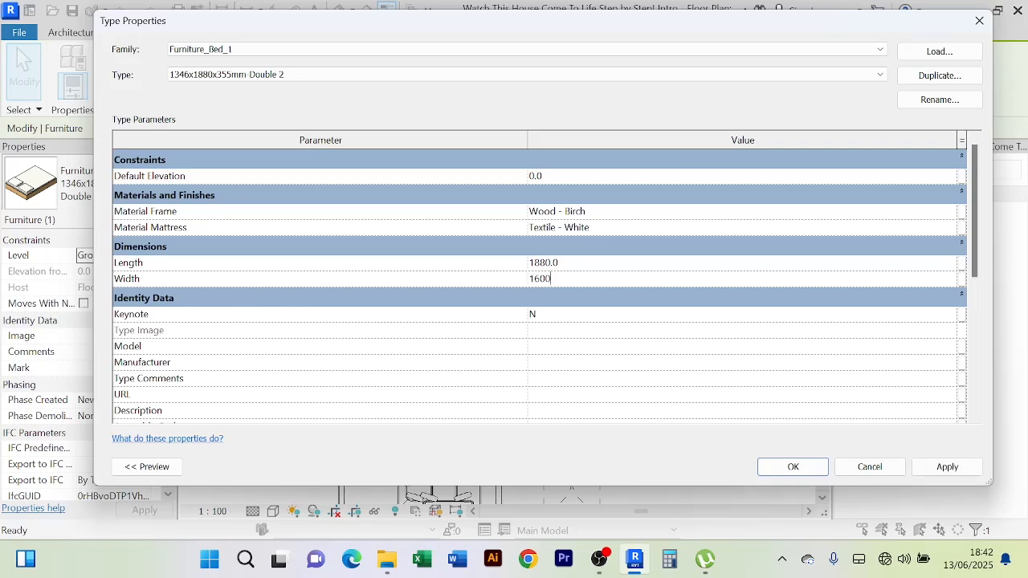
click(592, 263)
text(2000)
Apply the 2000 length and close Type Properties back to the plan
click(948, 468)
click(792, 466)
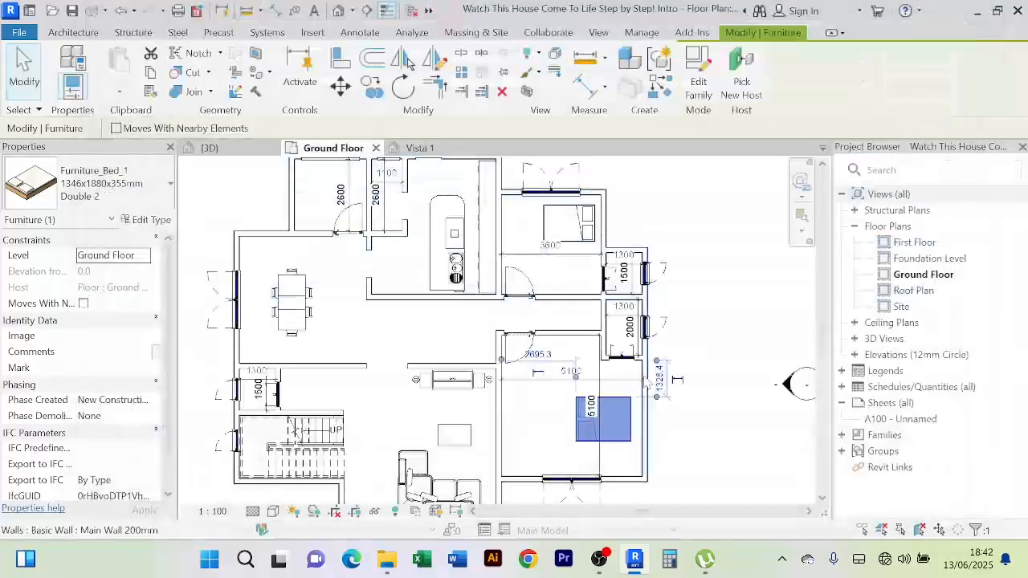
scroll(627, 439, up, 4)
scroll(627, 438, down, 5)
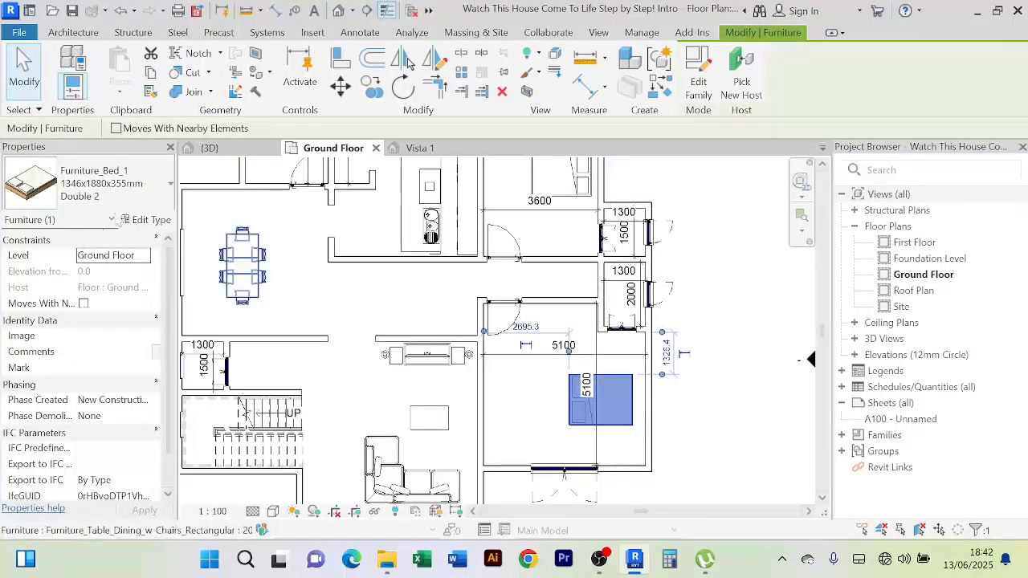
click(171, 184)
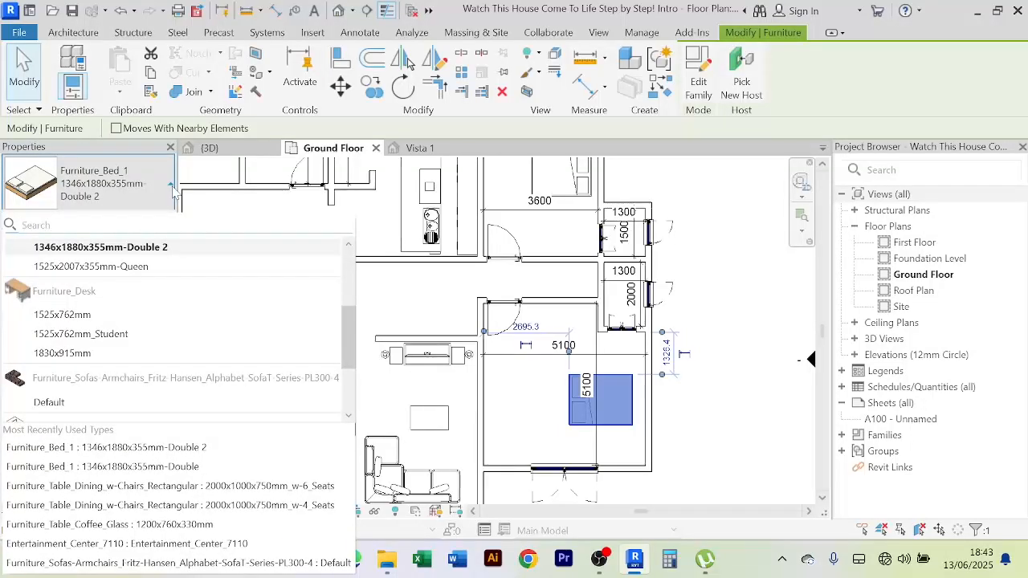
click(171, 186)
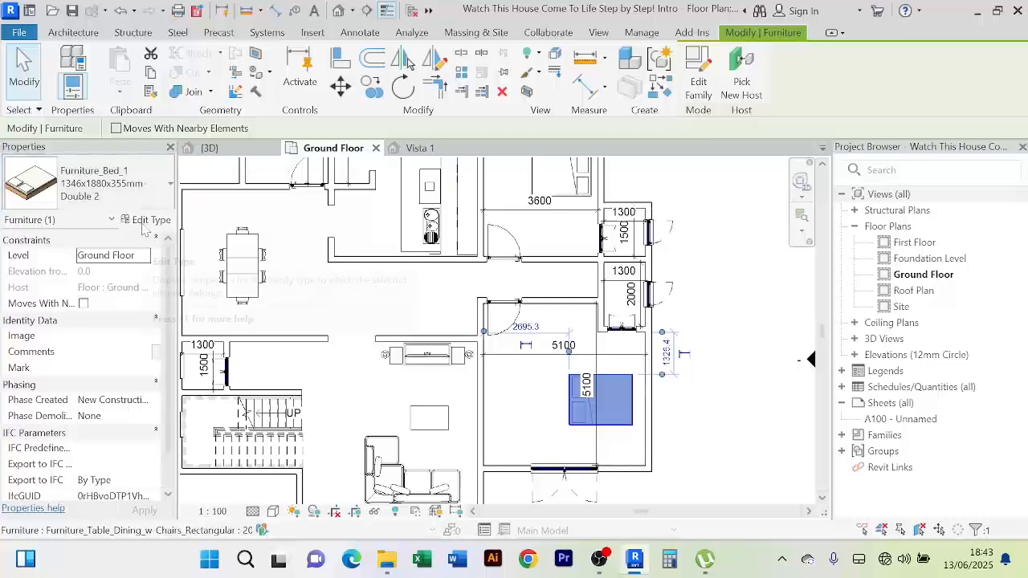
Reopen the Double 2 type properties and change Width and Length to 2500
click(147, 219)
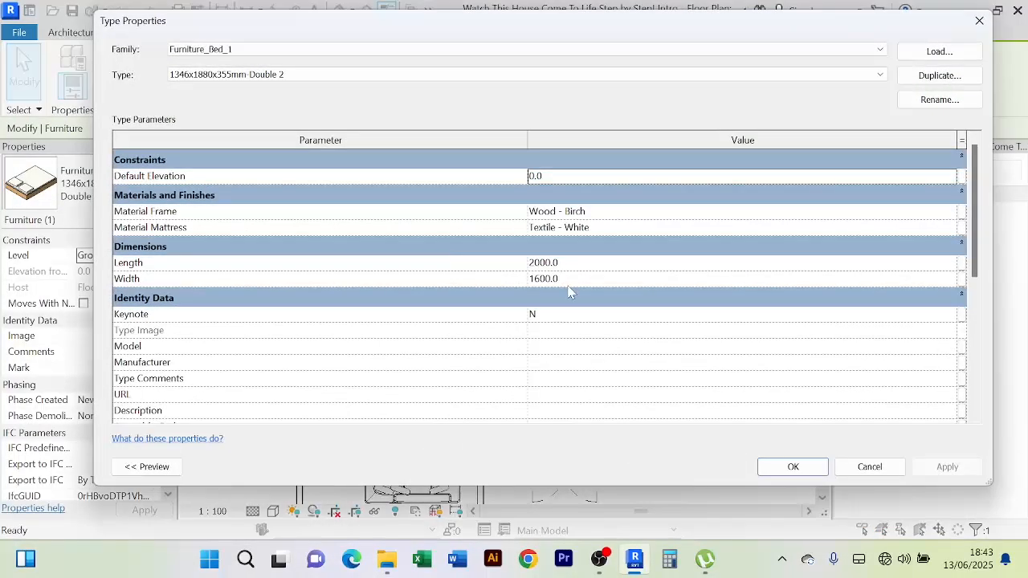
click(567, 280)
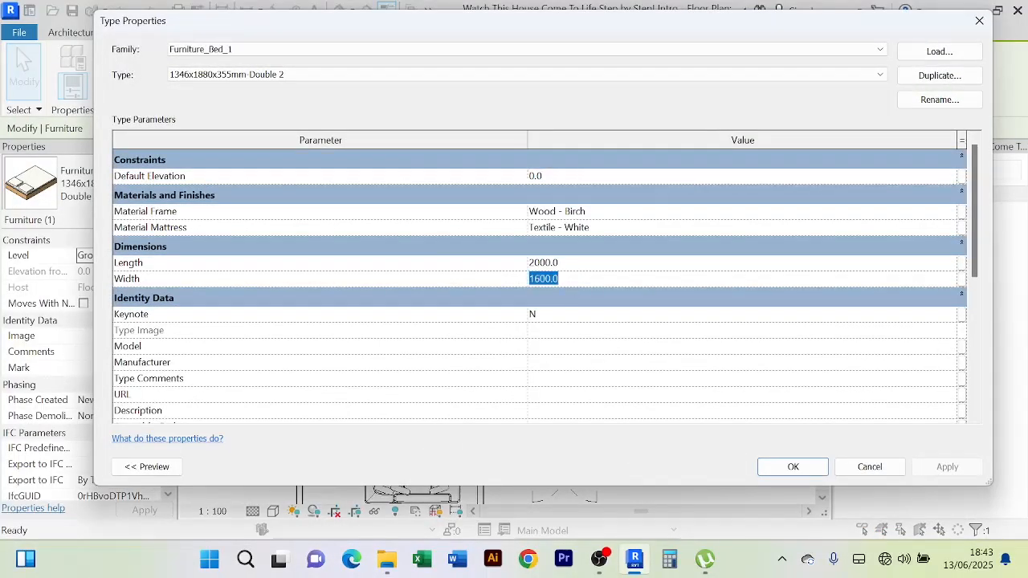
text(200)
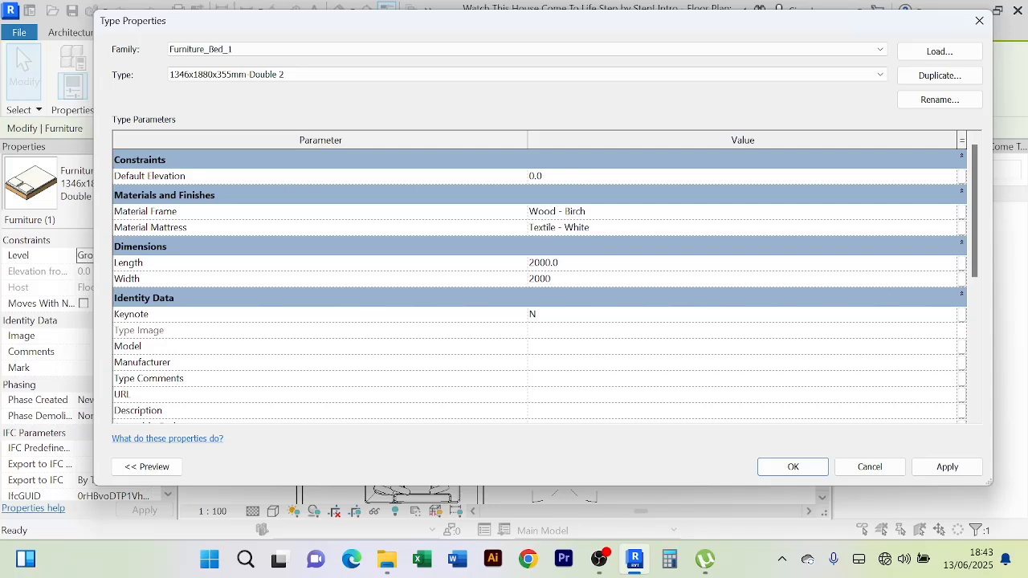
key(shift+Tab)
text(25)
key(Tab)
text(2)
Apply the 2500 bed dimensions, then reselect the enlarged Double 2 bed
click(948, 467)
click(793, 467)
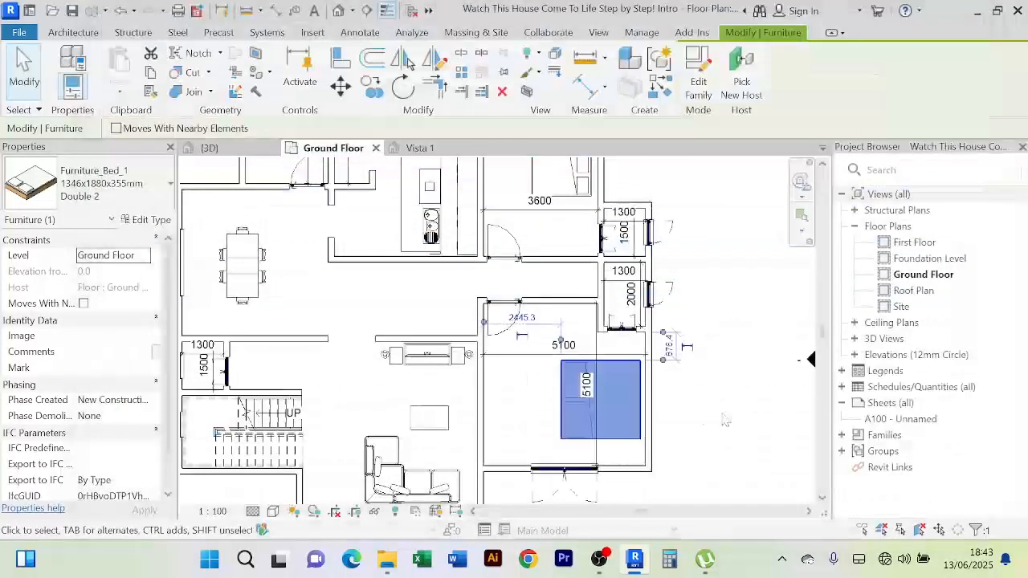
scroll(682, 421, up, 3)
click(691, 420)
scroll(693, 421, down, 4)
middle_drag(696, 420, 668, 401)
scroll(658, 397, up, 3)
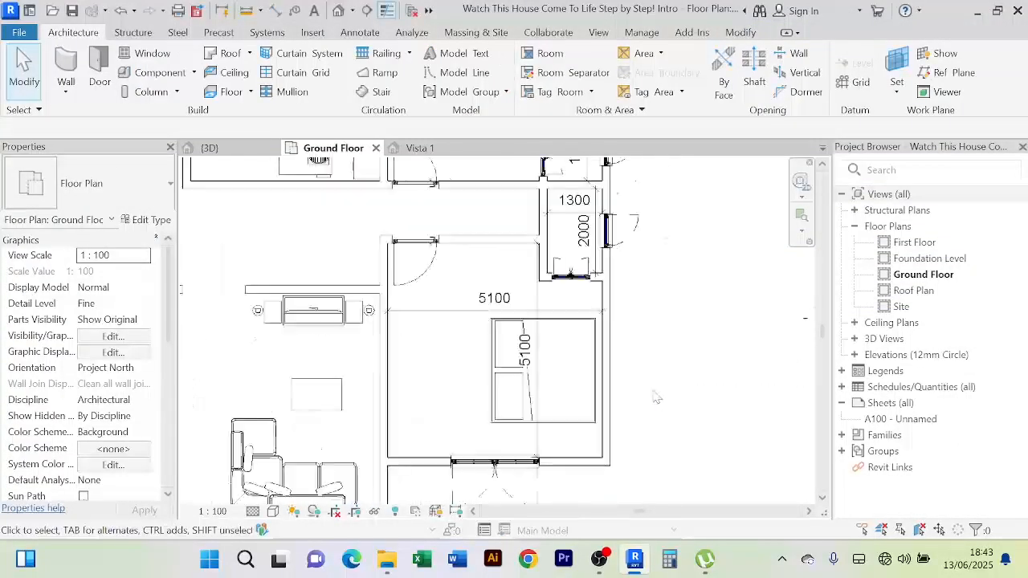
click(581, 423)
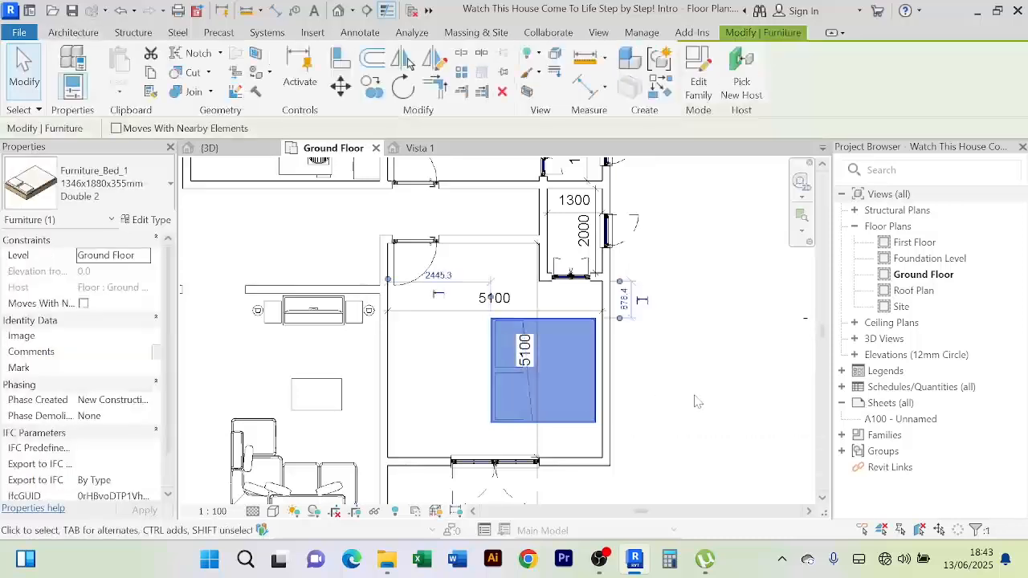
scroll(697, 402, down, 2)
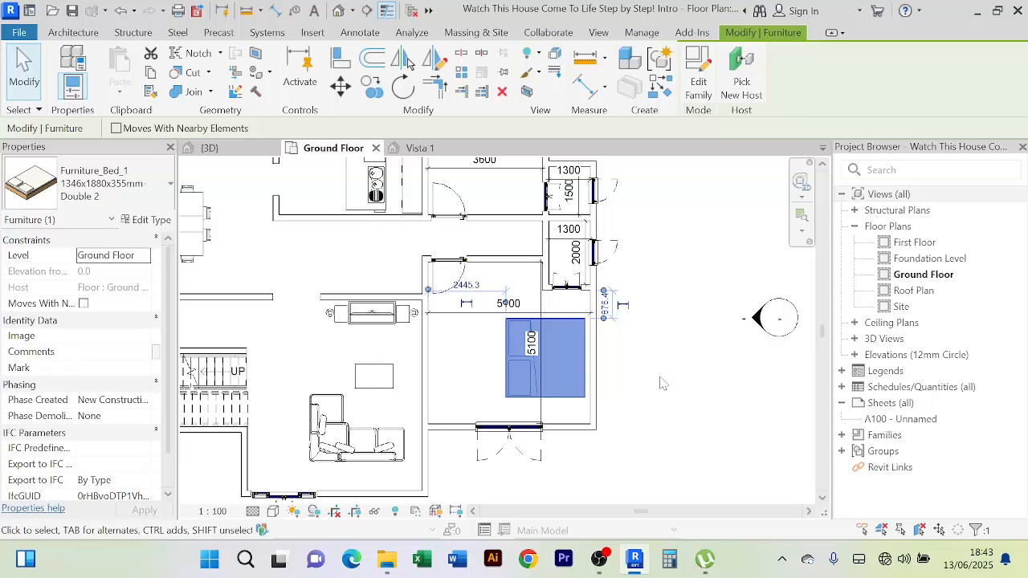
Rotate the bed a half turn and nudge it against the 5100 room's right wall
key(space)
key(space)
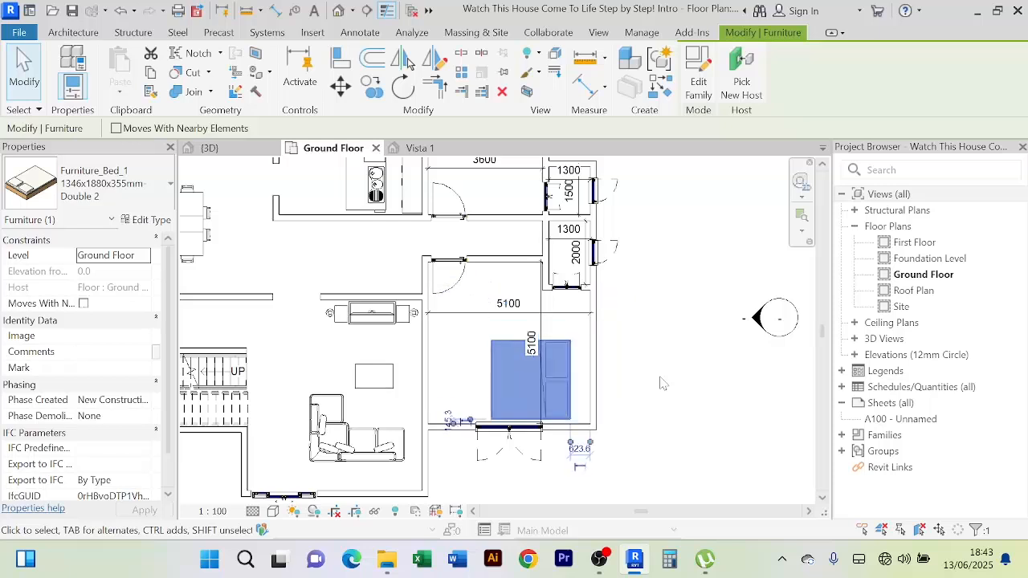
key(Up)
key(Up)
key(Right)
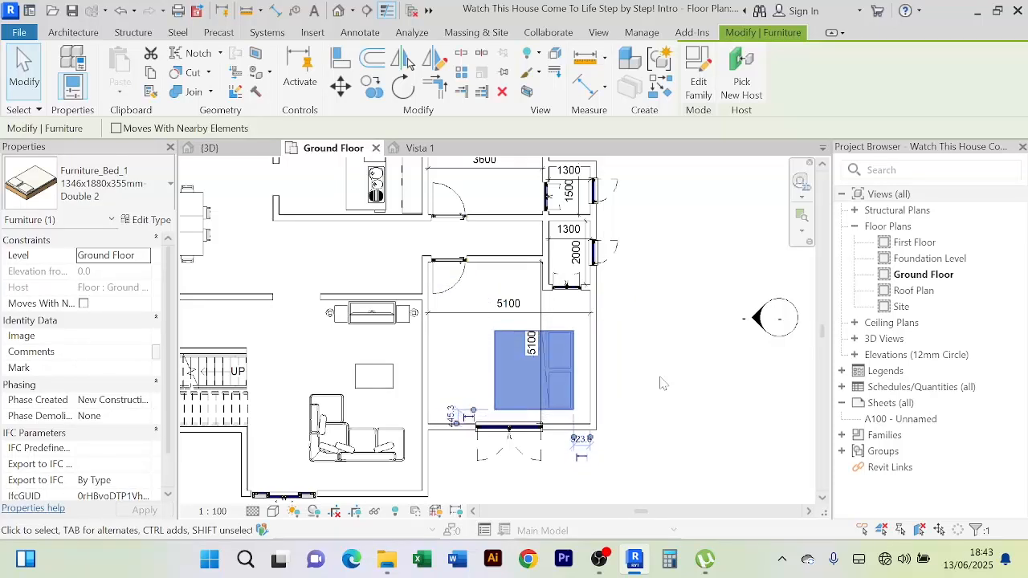
key(Up)
key(Right)
key(Up)
key(Right)
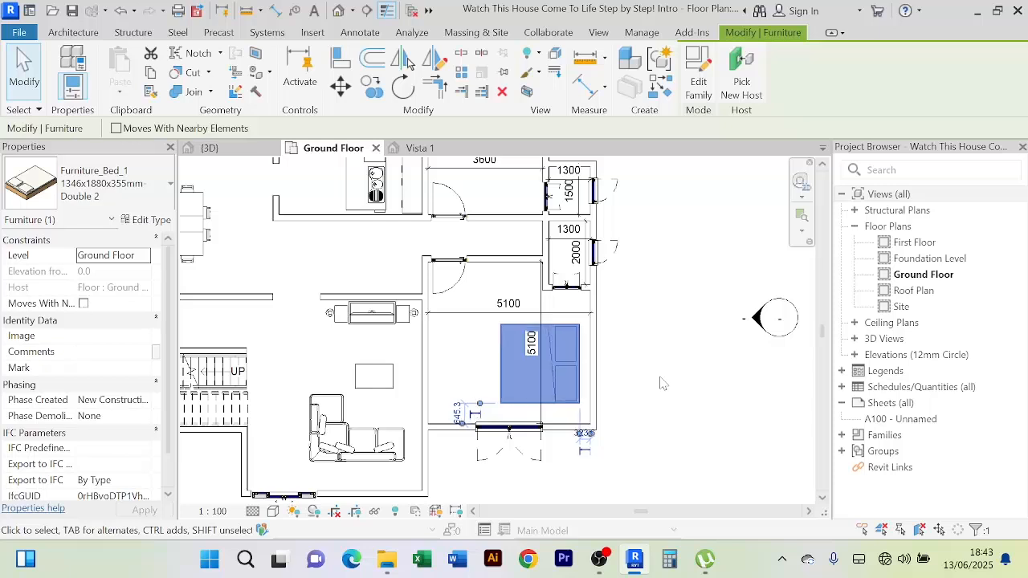
key(Right)
key(Down)
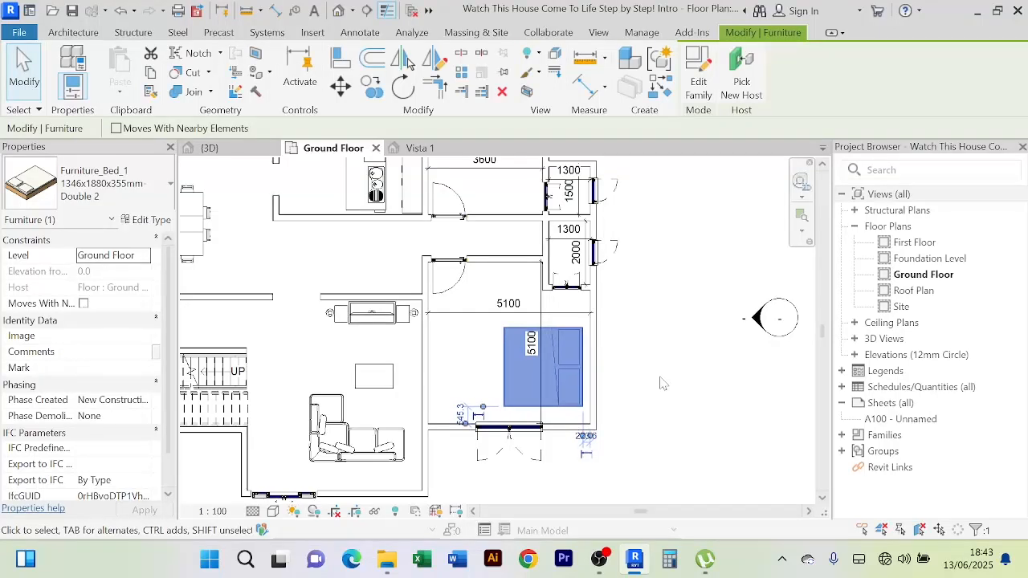
click(661, 383)
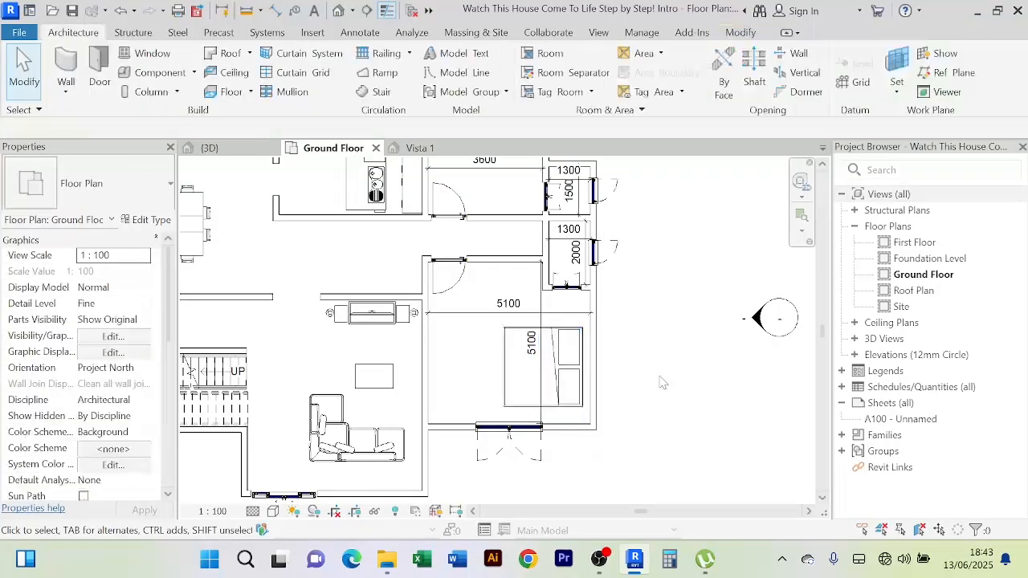
scroll(461, 351, down, 2)
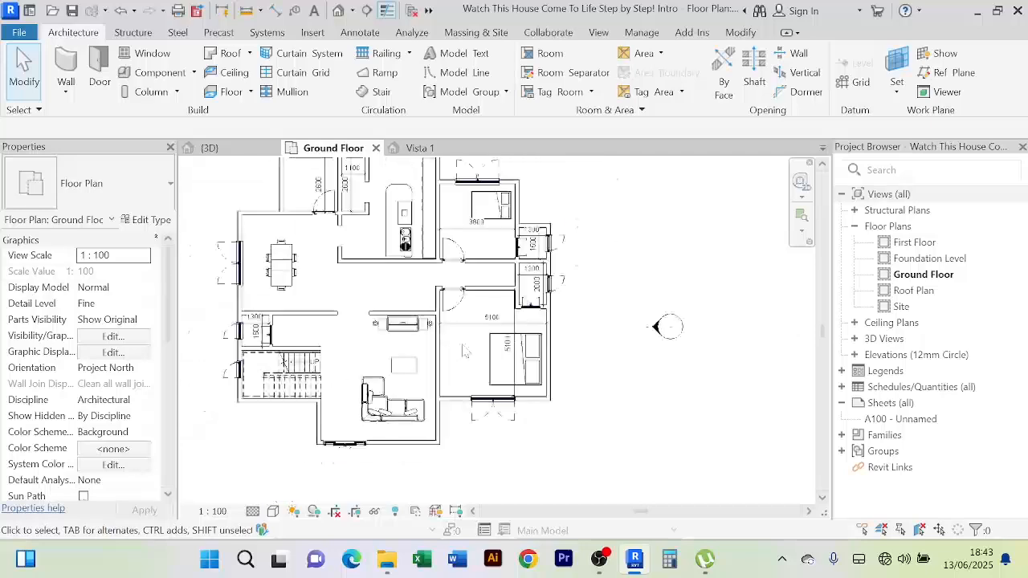
scroll(463, 219, up, 4)
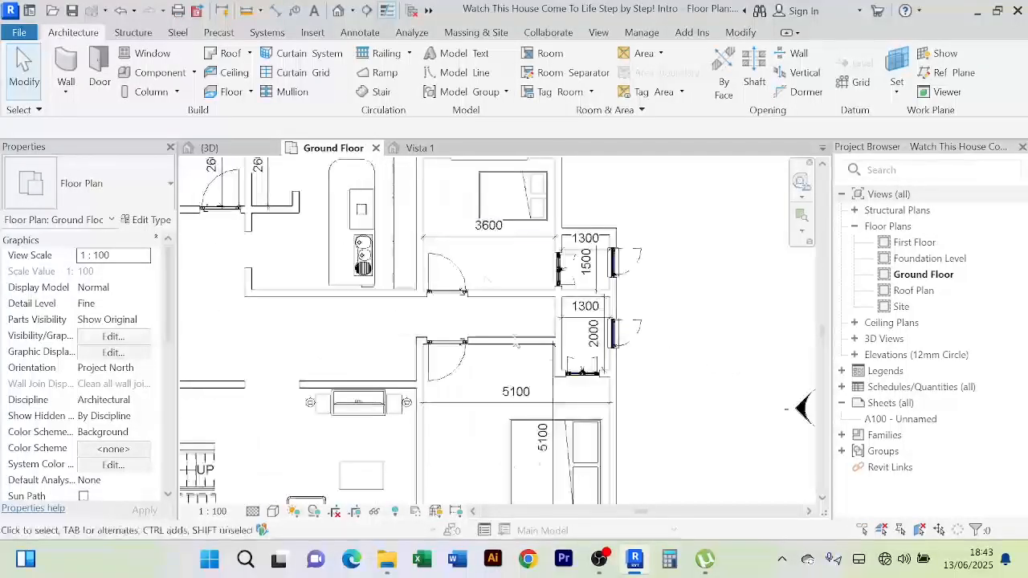
scroll(711, 331, down, 3)
middle_drag(704, 330, 645, 269)
scroll(487, 359, up, 2)
scroll(488, 361, down, 2)
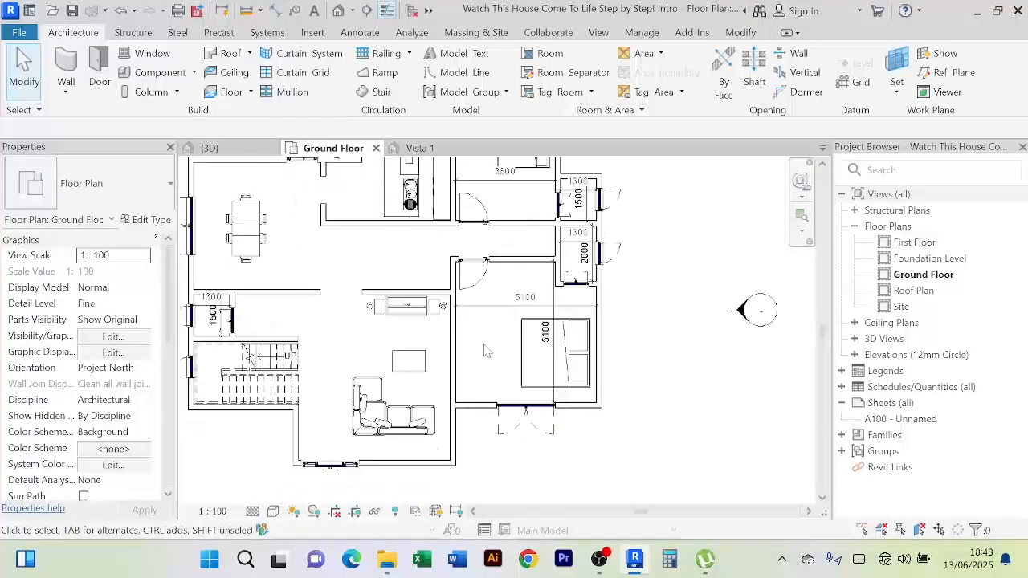
In File Explorer, open the Furniture Storage folder and show its families as large icons
click(389, 560)
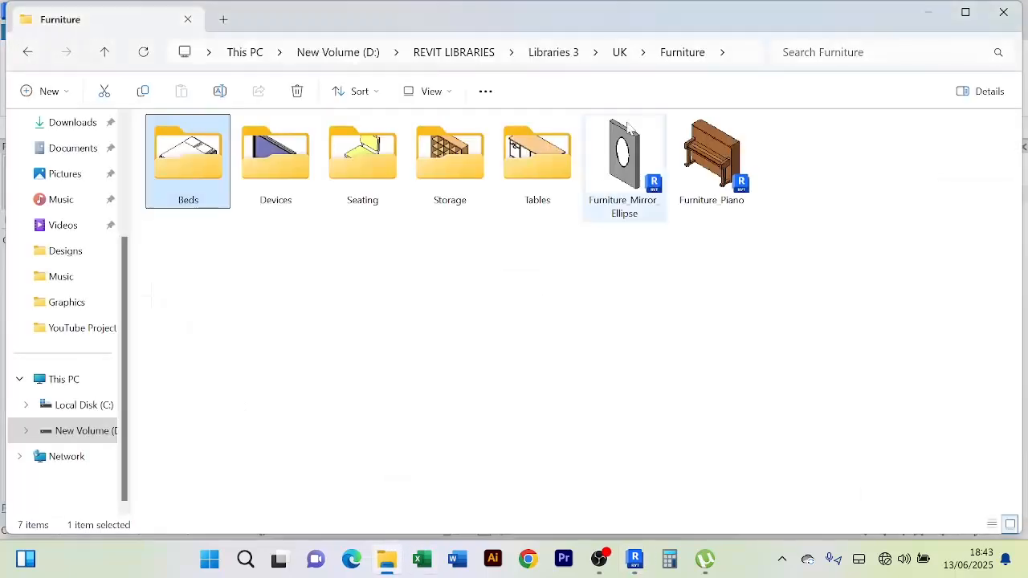
double_click(453, 171)
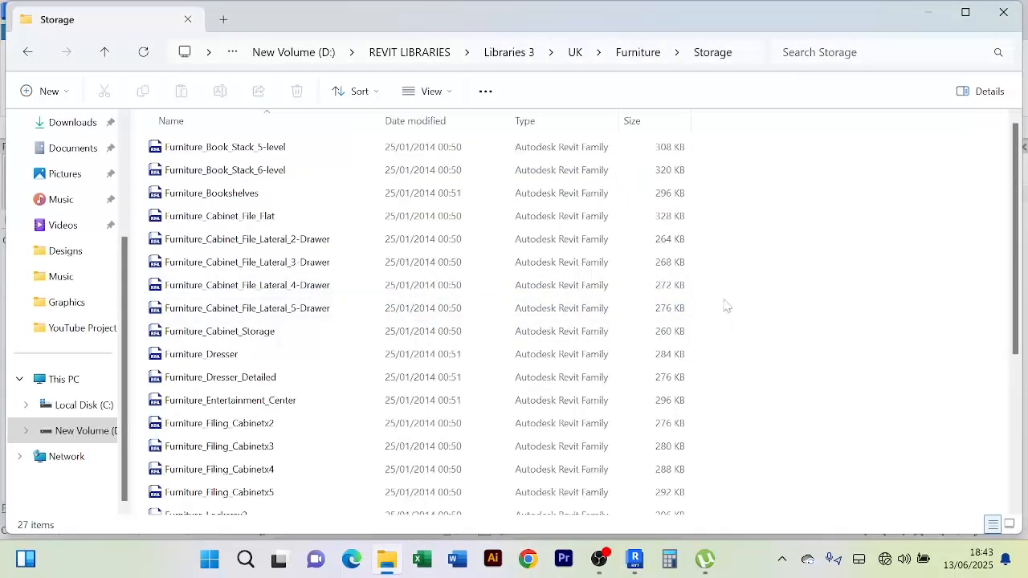
key(ctrl+shift+2)
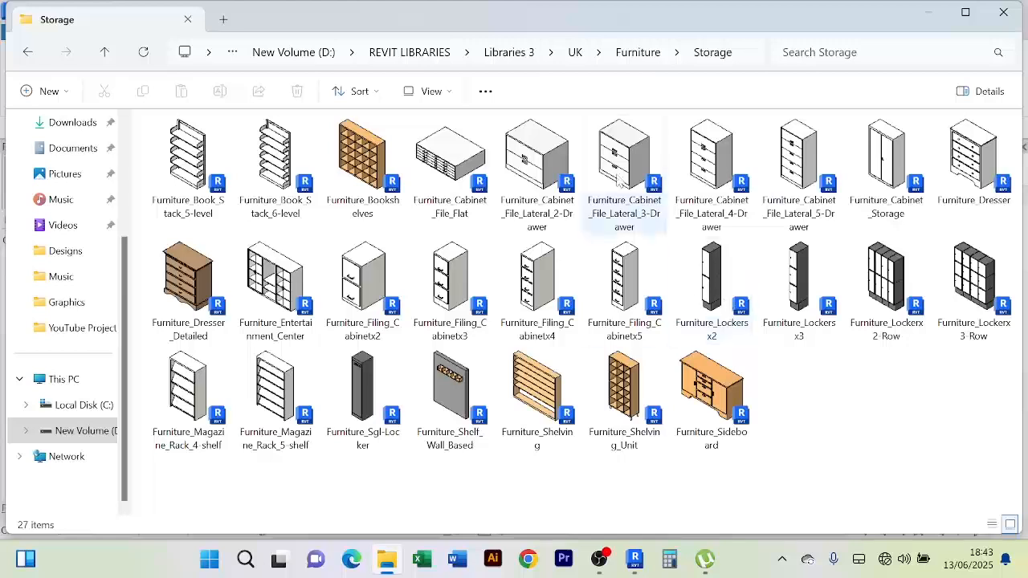
Load Furniture_Lockerx2-Row.rfa from Furniture\Storage through Place a Component's Load Family
click(635, 560)
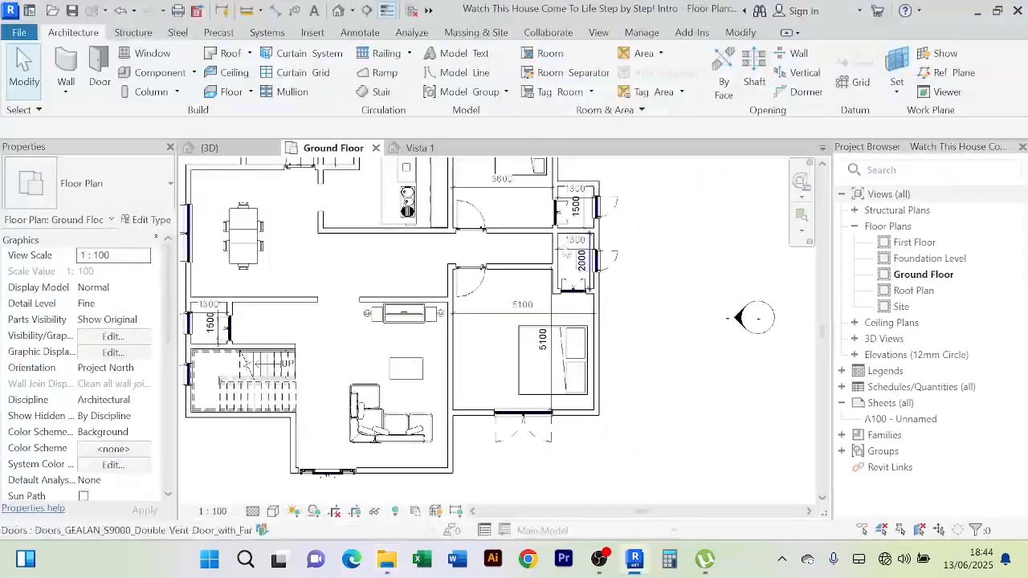
click(194, 73)
click(181, 97)
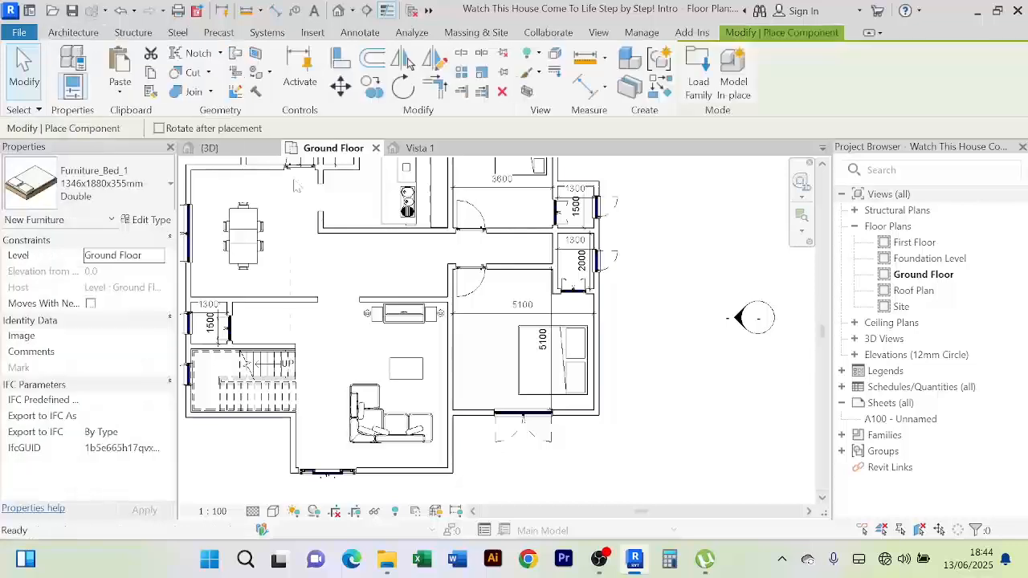
click(698, 76)
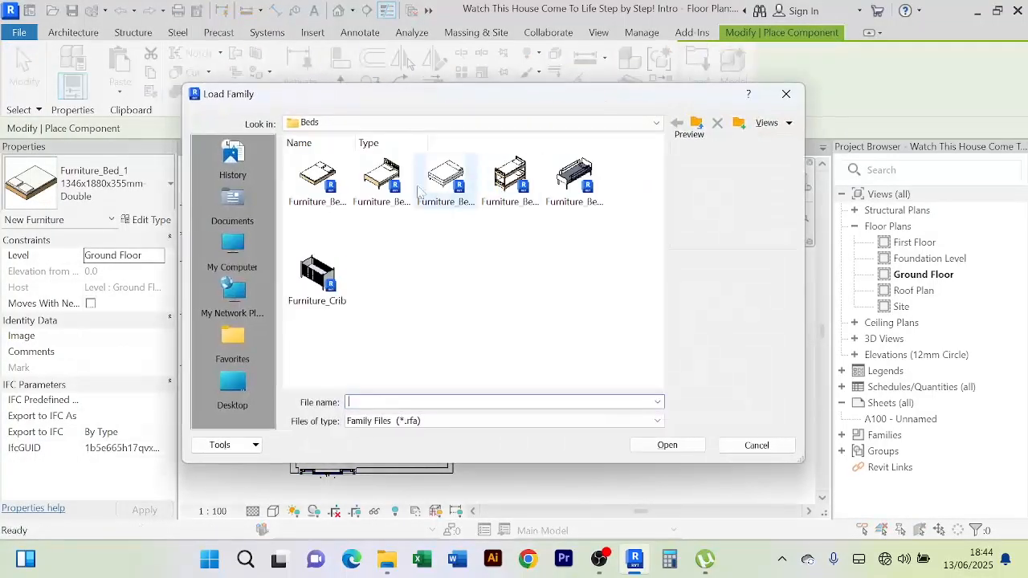
click(696, 122)
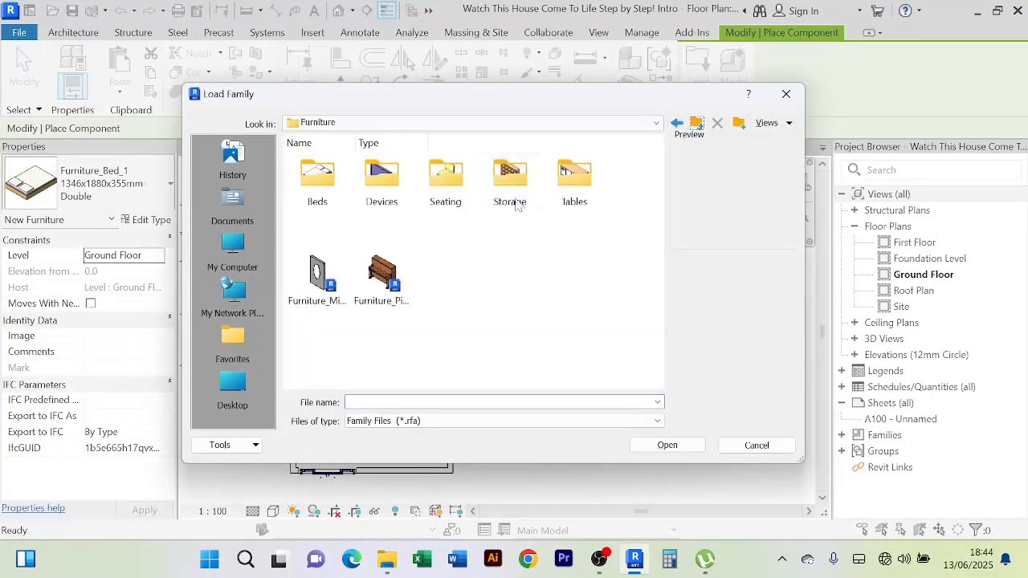
double_click(511, 179)
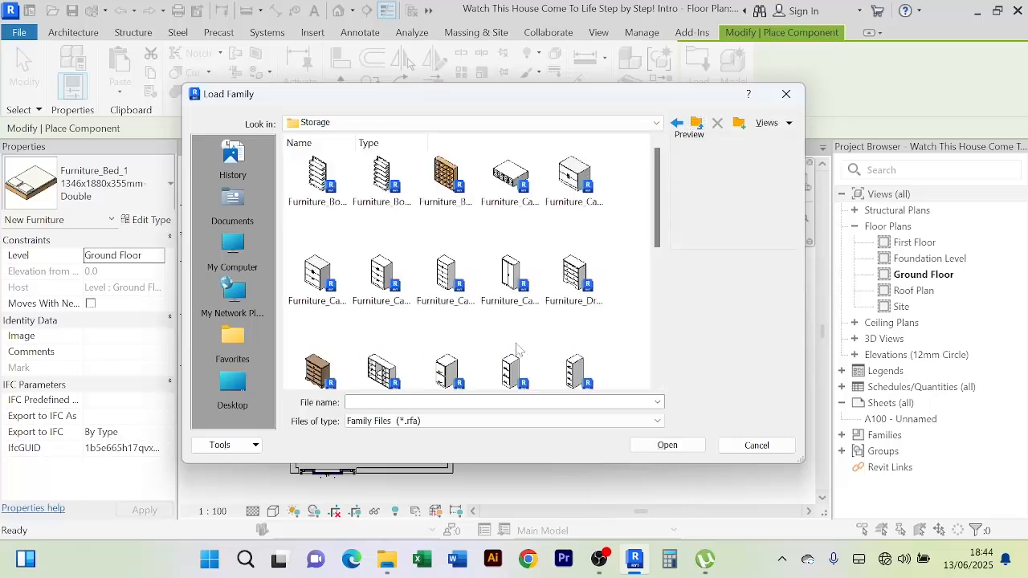
click(524, 288)
scroll(530, 334, down, 3)
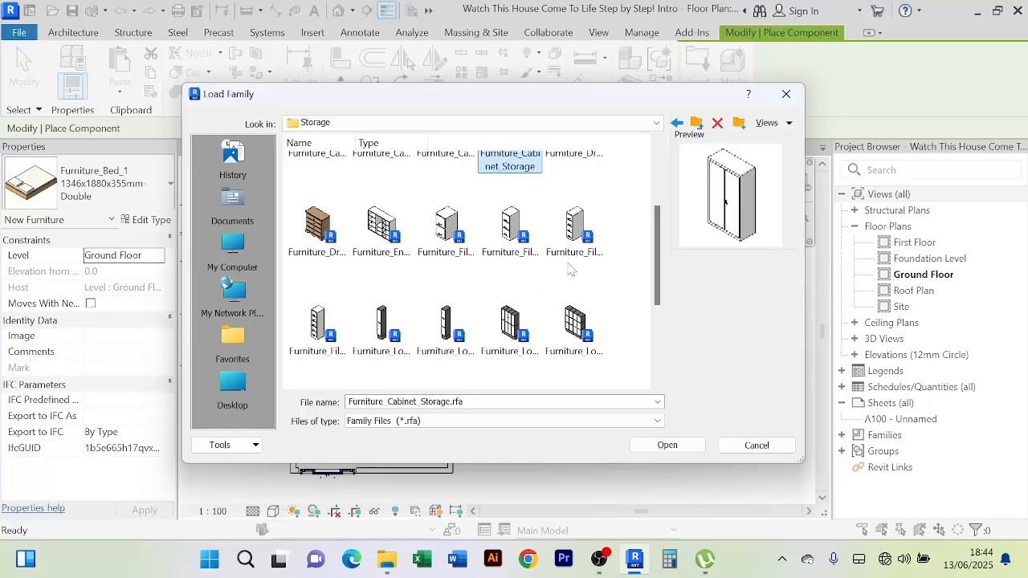
click(523, 344)
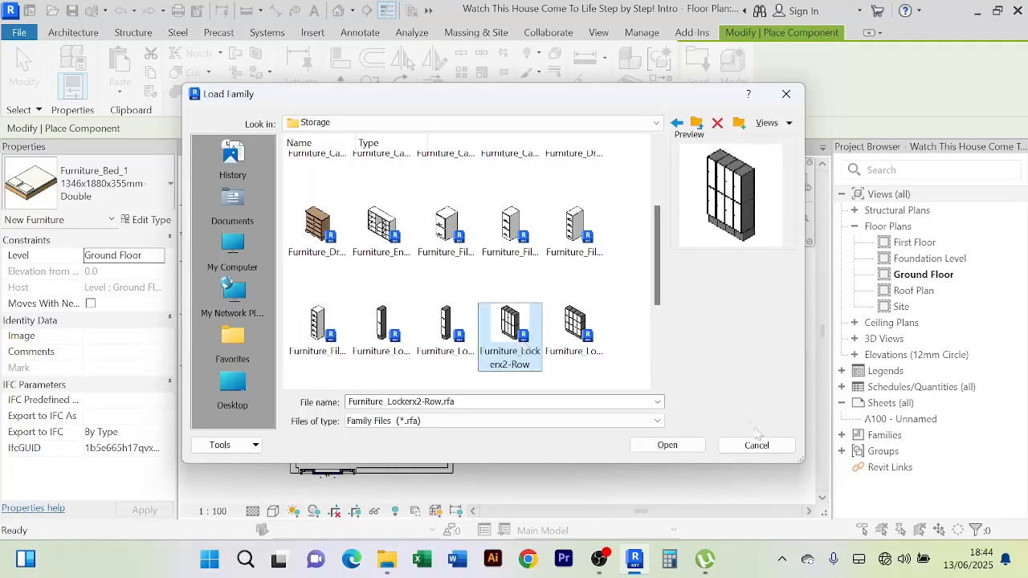
click(667, 445)
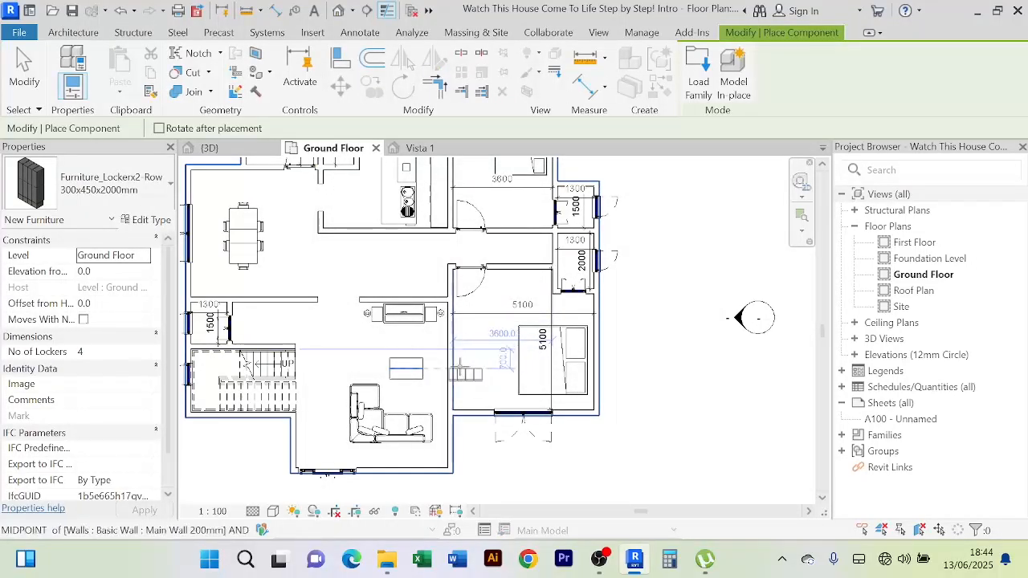
Rotate the locker upright, place it on the bedroom's left wall, exit placement and select it
key(space)
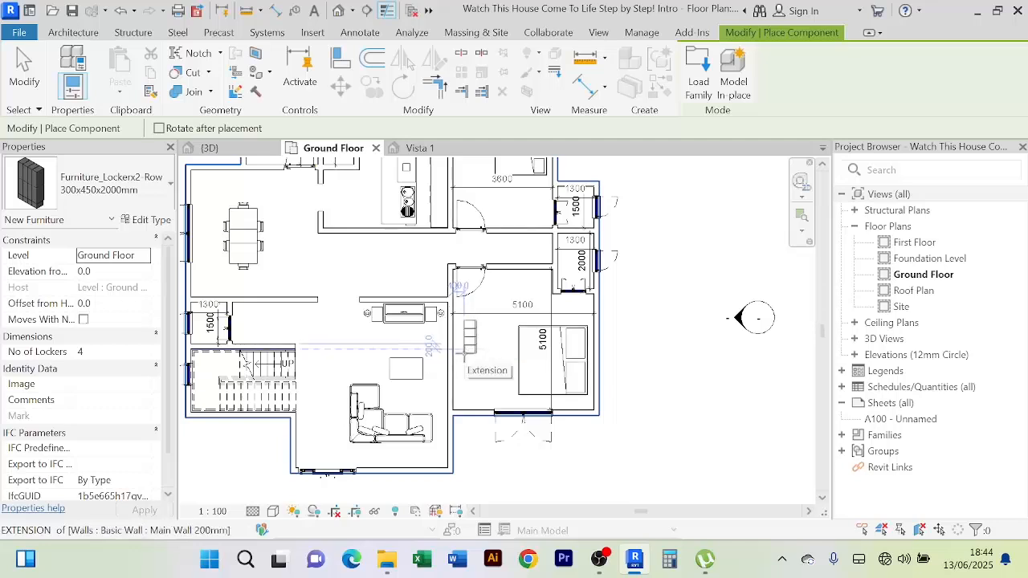
click(454, 348)
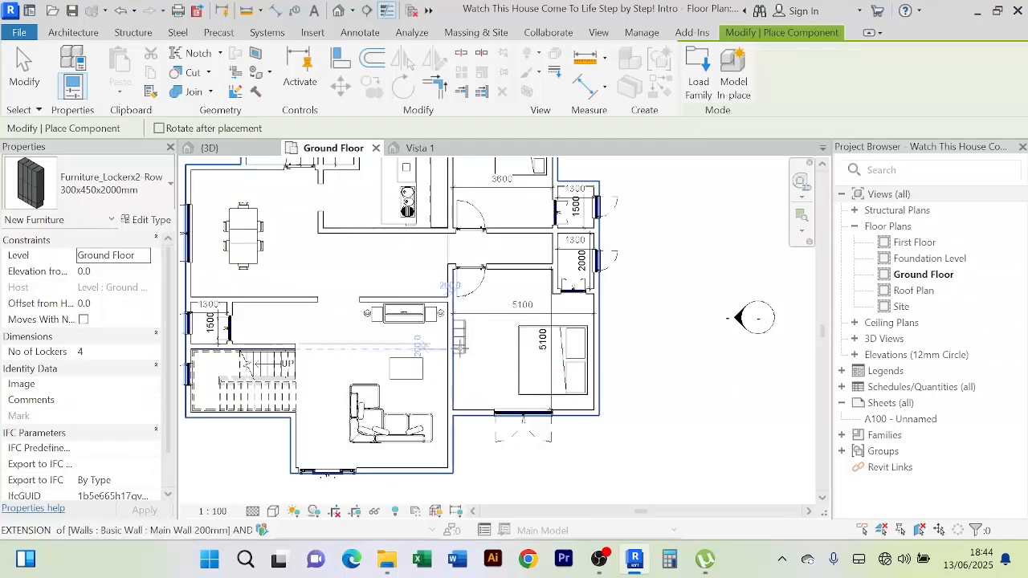
right_click(674, 241)
click(696, 243)
right_click(694, 236)
click(707, 243)
scroll(546, 344, up, 2)
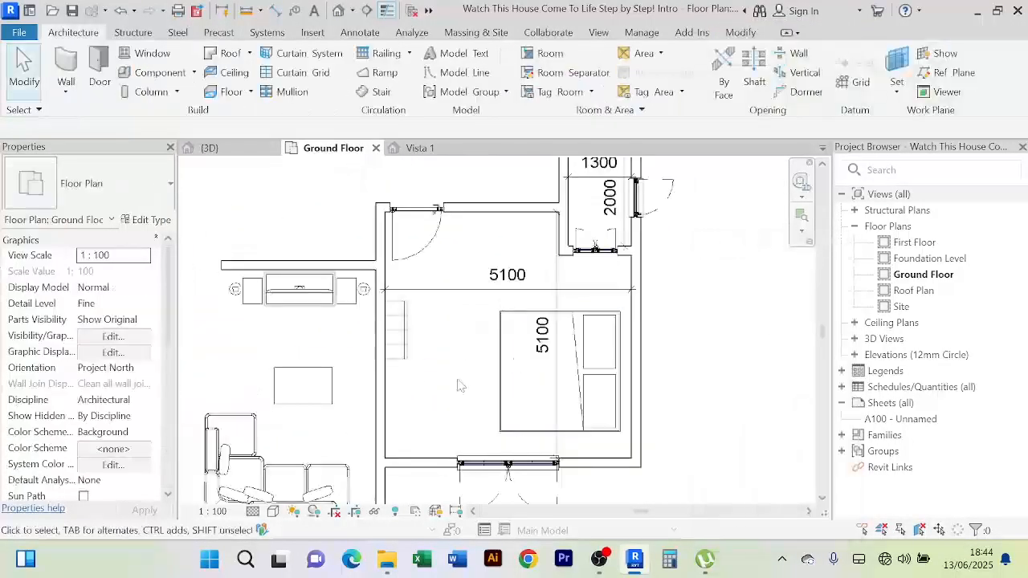
click(397, 329)
scroll(434, 378, up, 3)
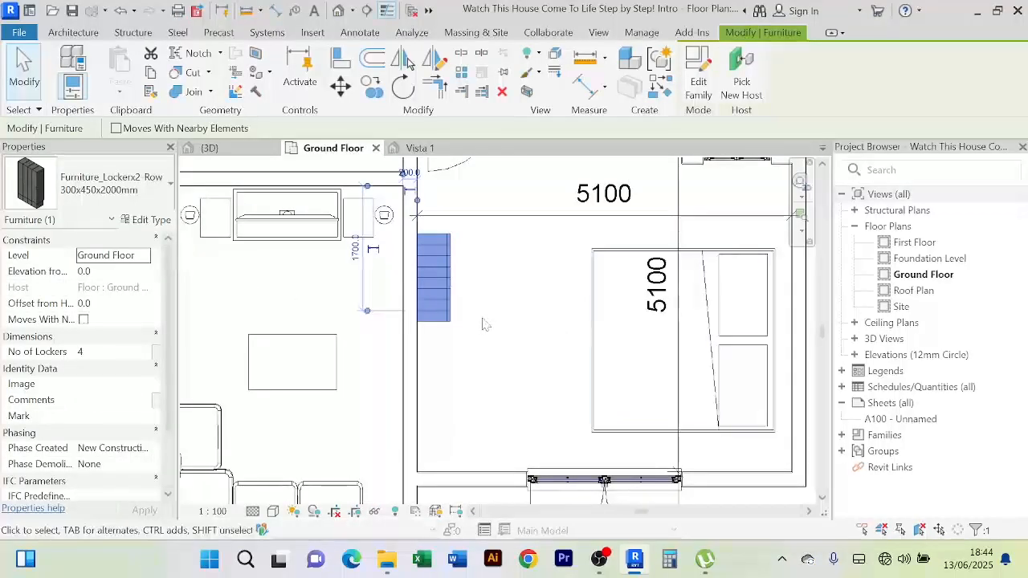
In the locker's Type Properties, change Locker Height from 1750 to 1700
click(147, 221)
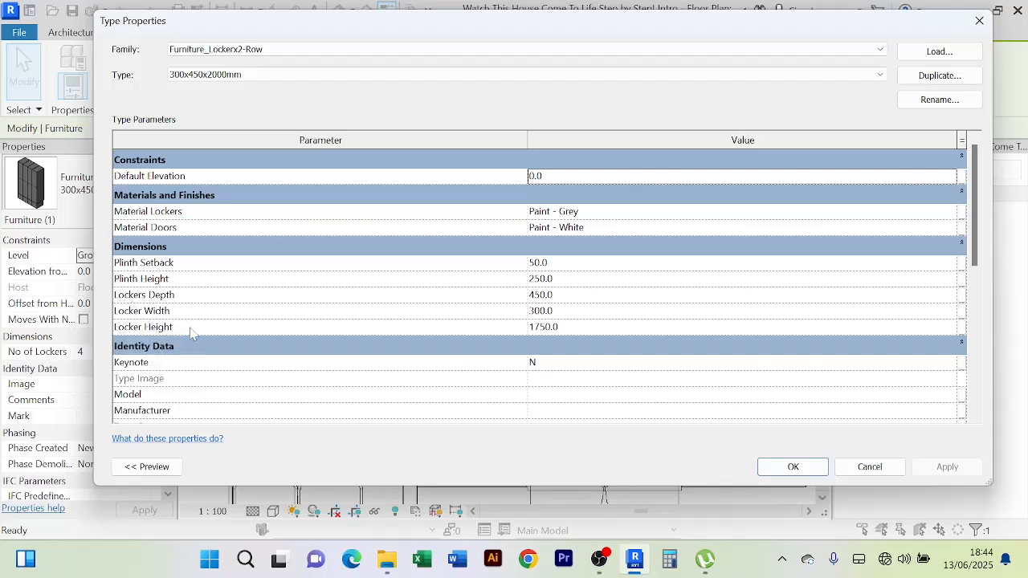
click(575, 327)
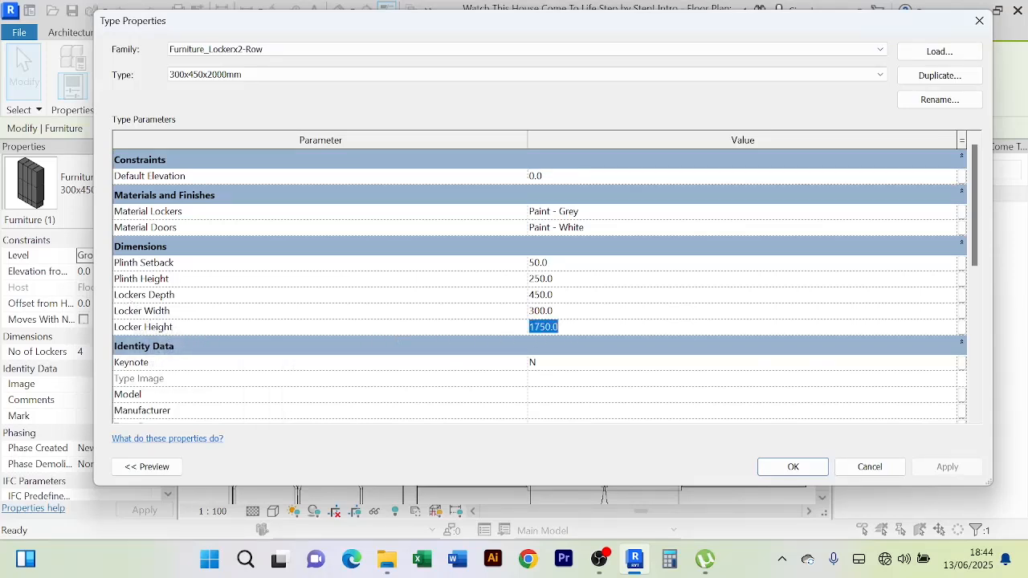
text(1)
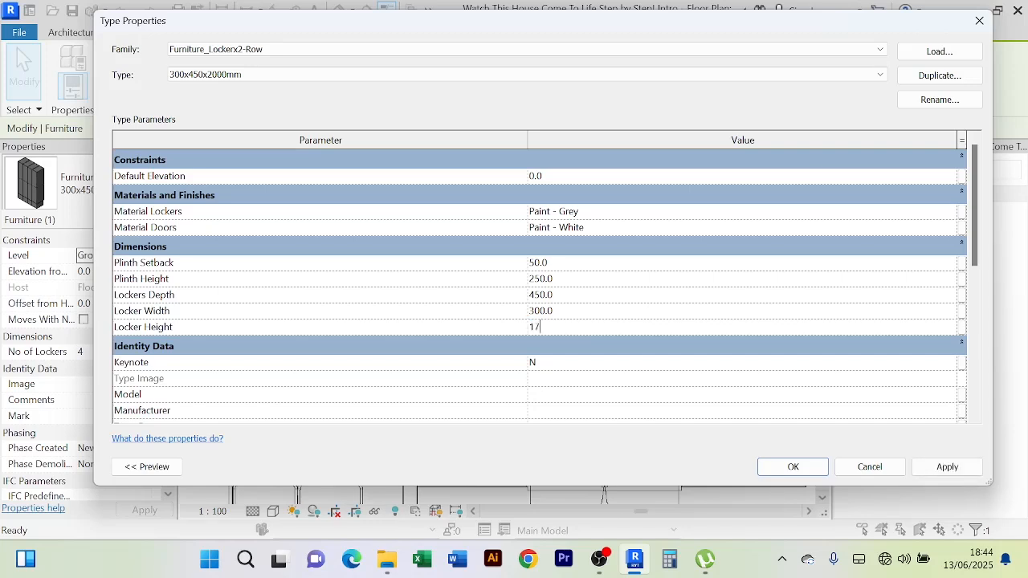
click(570, 312)
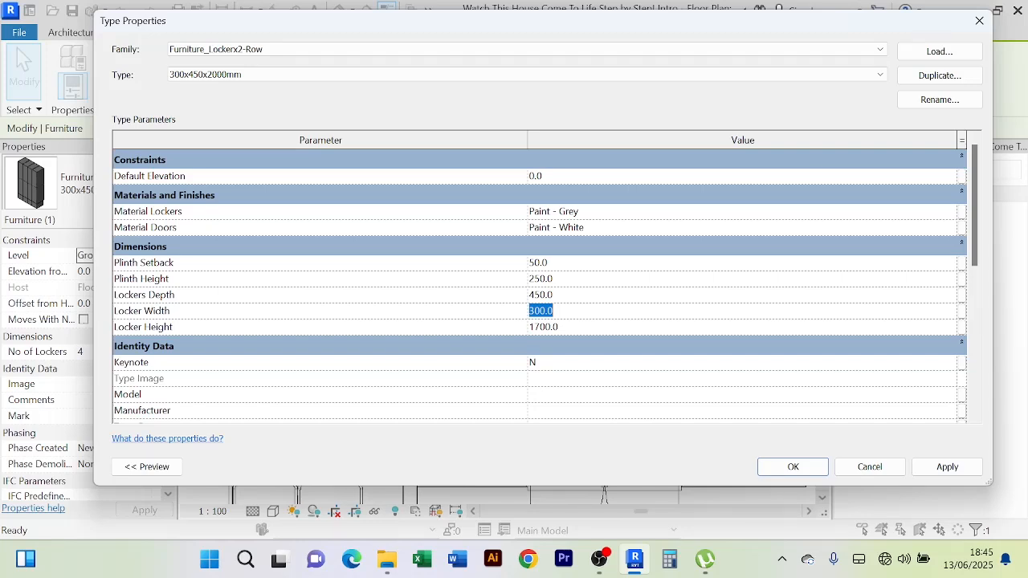
Set the locker type's Locker Width to 1000 and apply the change
text(1000)
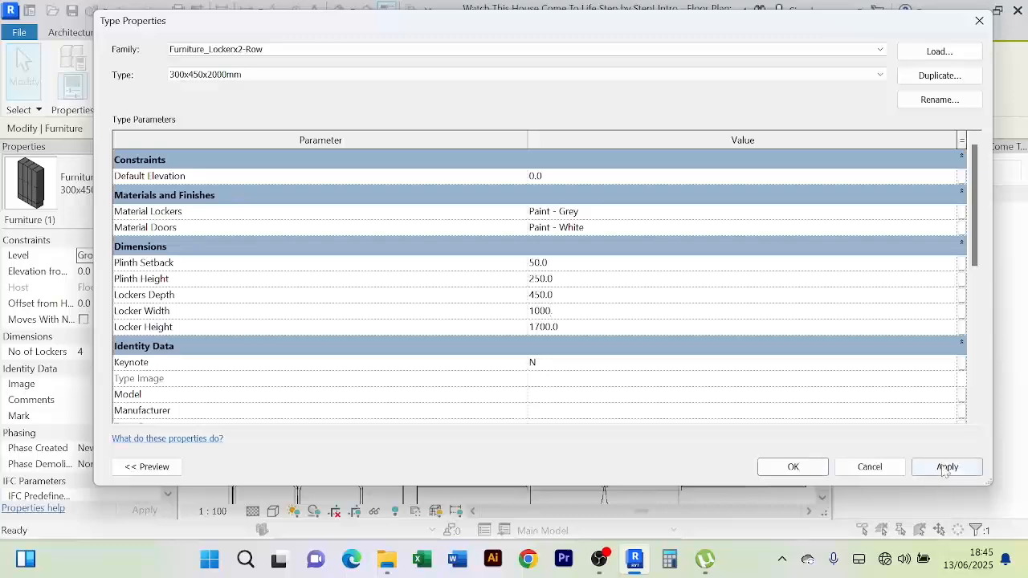
click(940, 469)
click(792, 468)
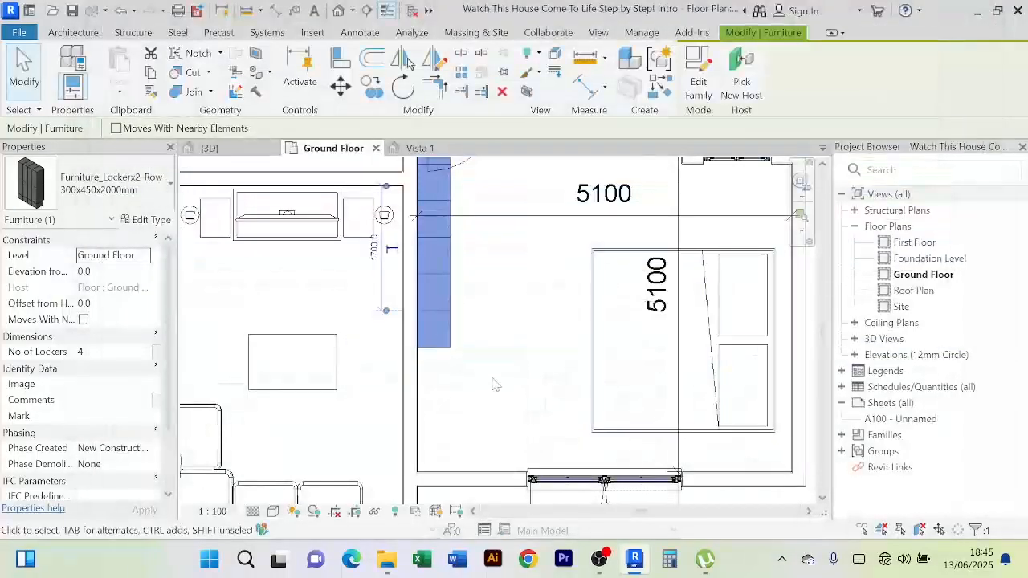
scroll(499, 406, down, 3)
scroll(496, 405, up, 2)
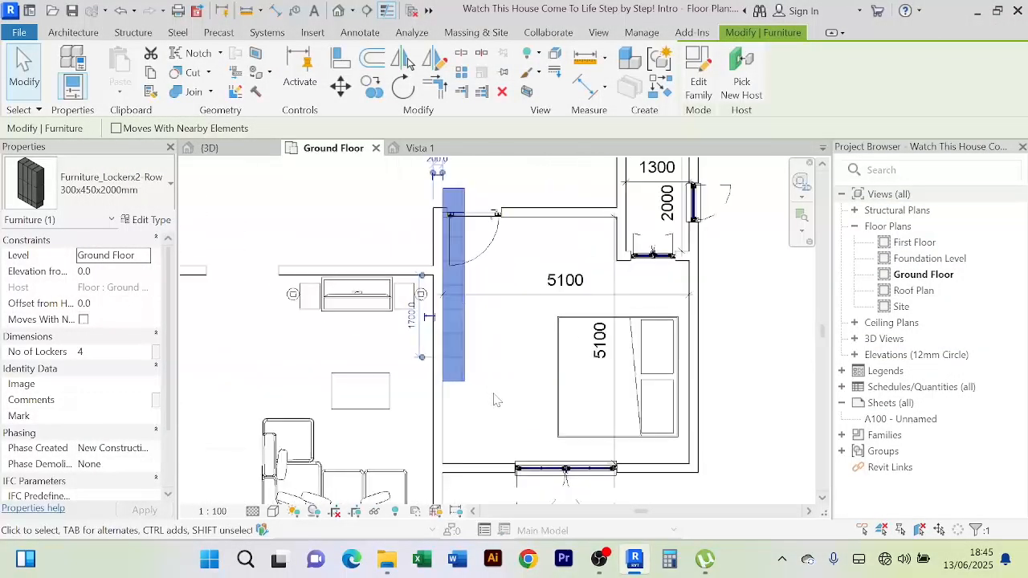
Try aligning the lockers to the bottom wall, cancel, and reselect the locker row
click(341, 57)
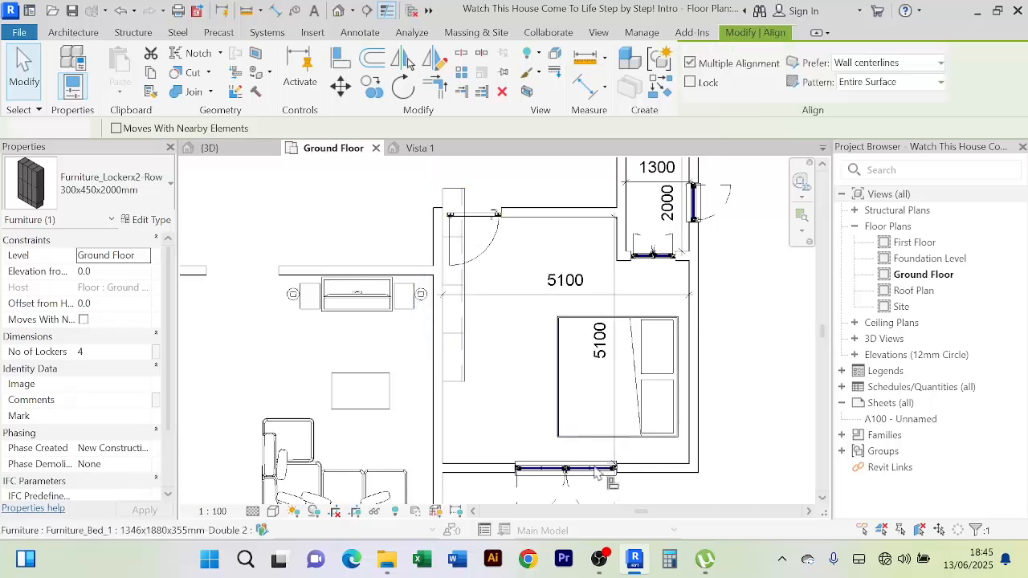
click(468, 464)
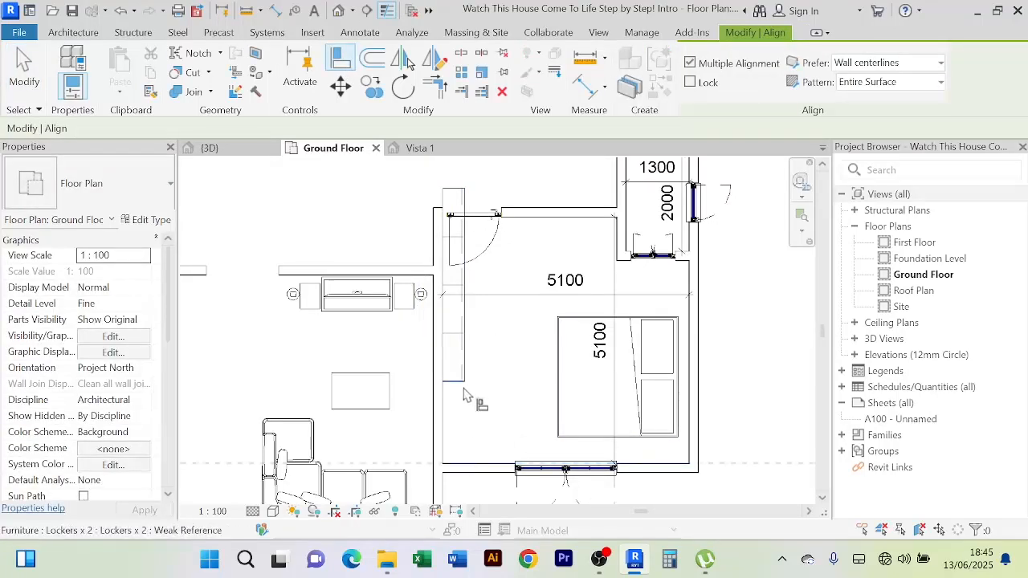
right_click(499, 342)
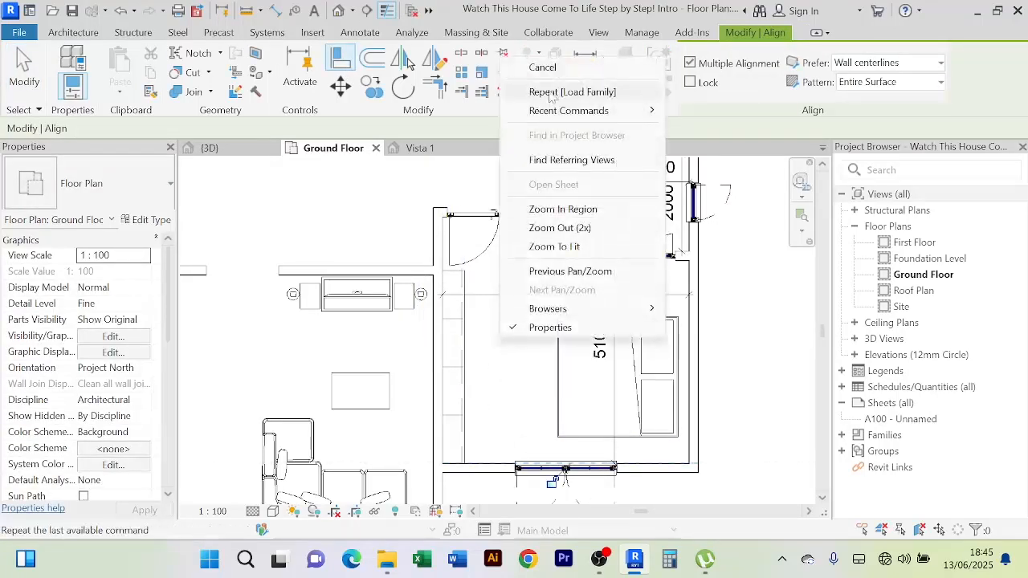
click(550, 70)
right_click(496, 354)
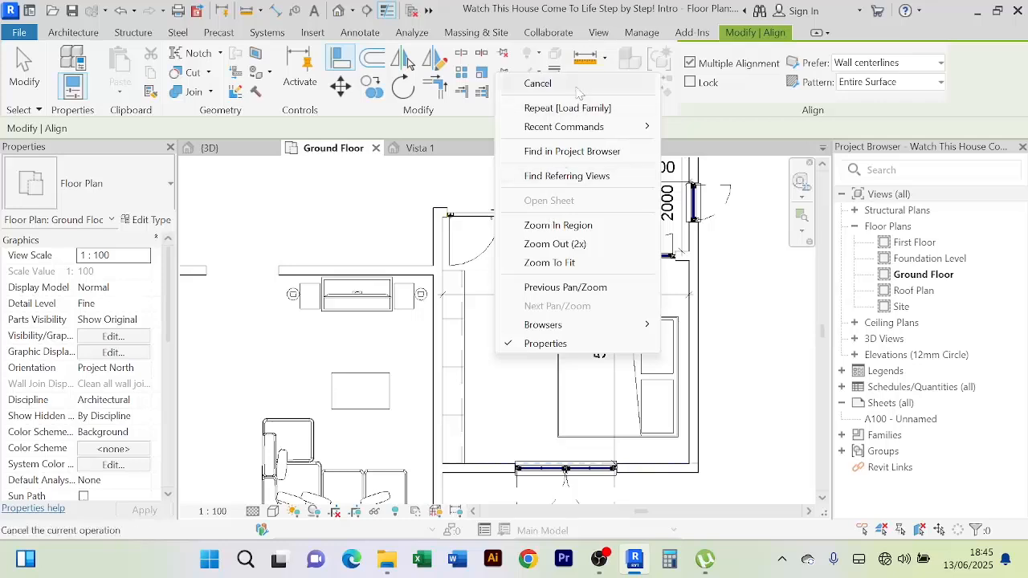
click(538, 83)
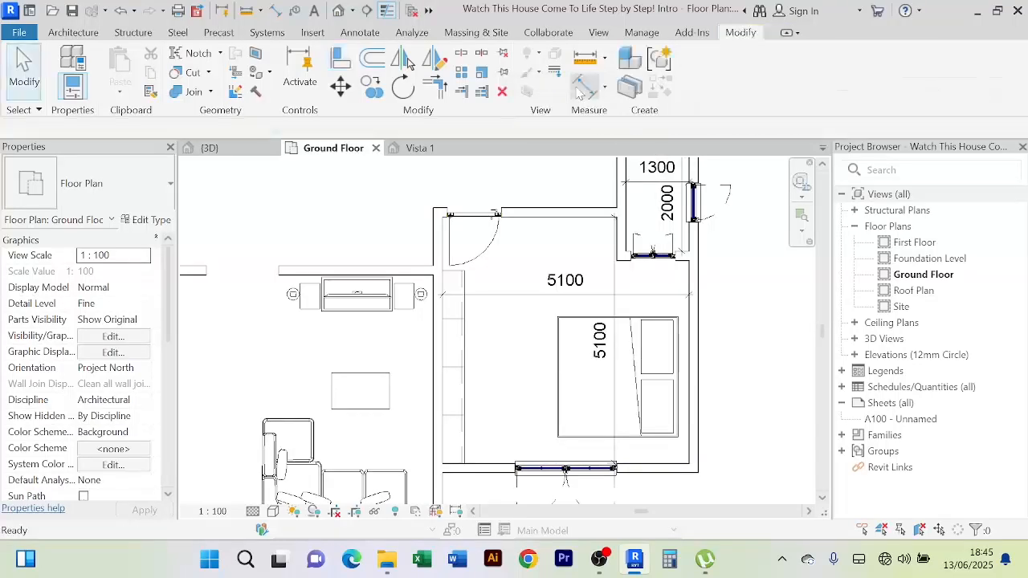
click(463, 353)
Set the locker type to Locker Width 800 and Lockers Depth 600
click(153, 221)
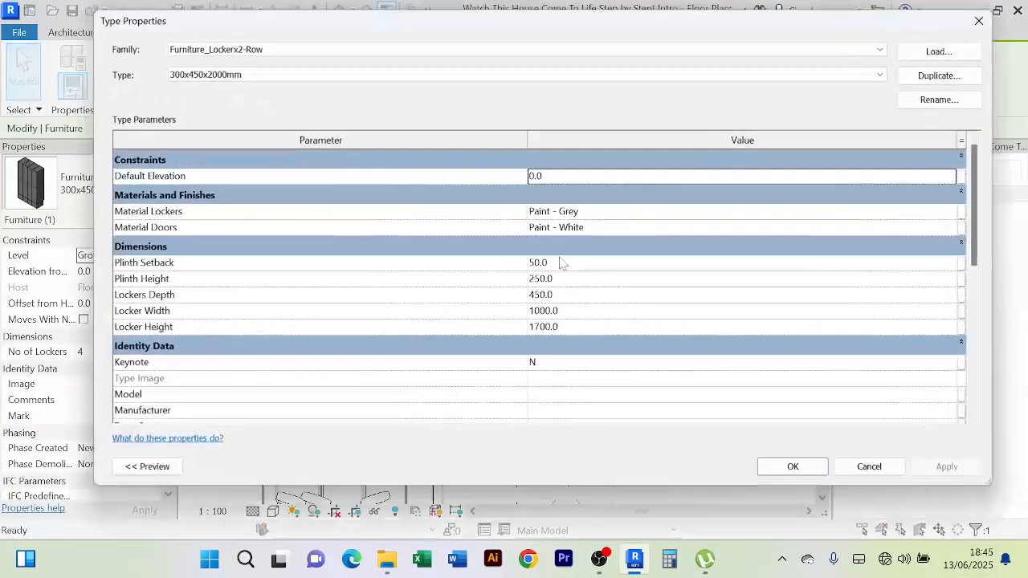
click(572, 312)
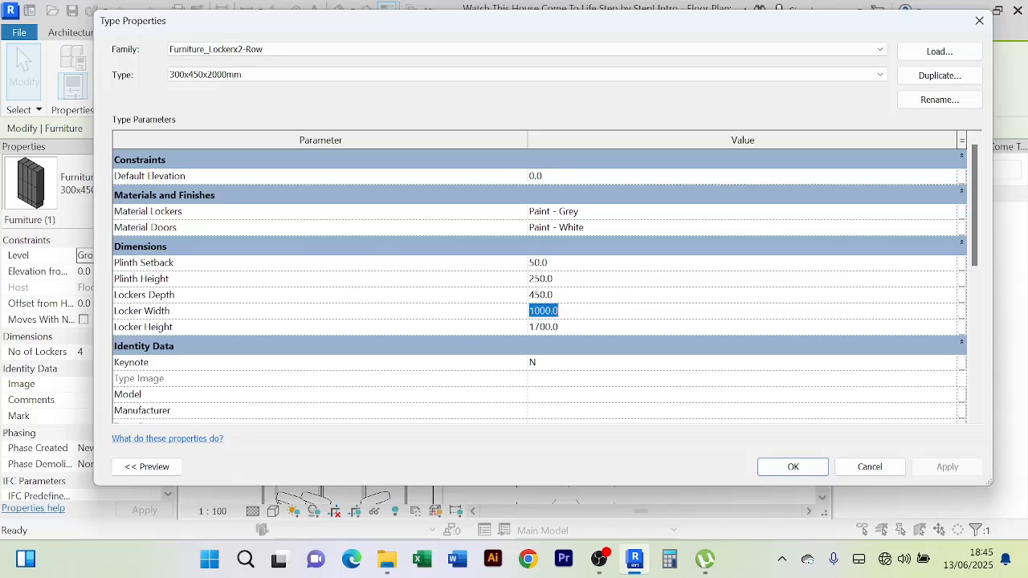
text(8)
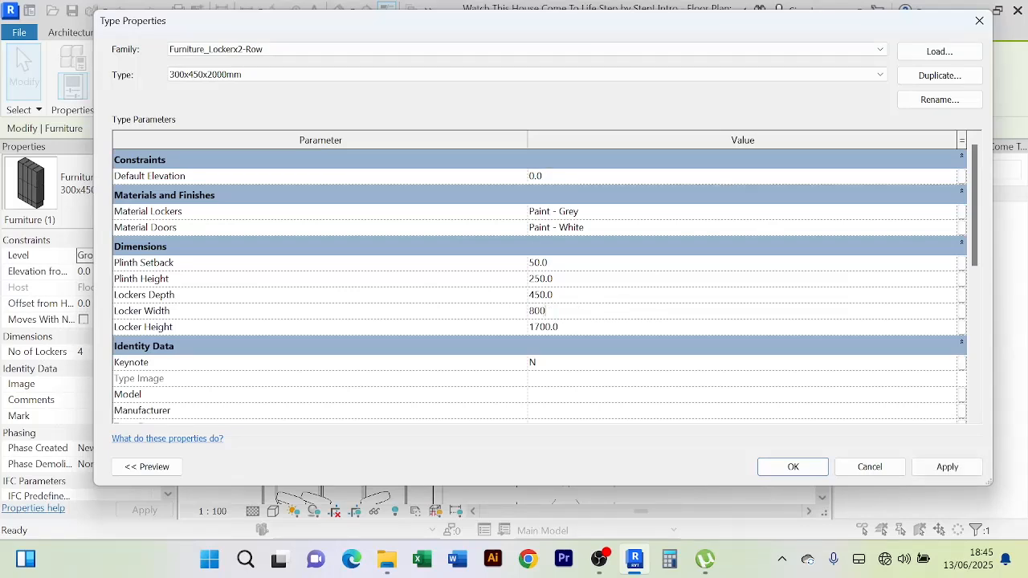
text(00)
click(565, 297)
text(60)
click(946, 469)
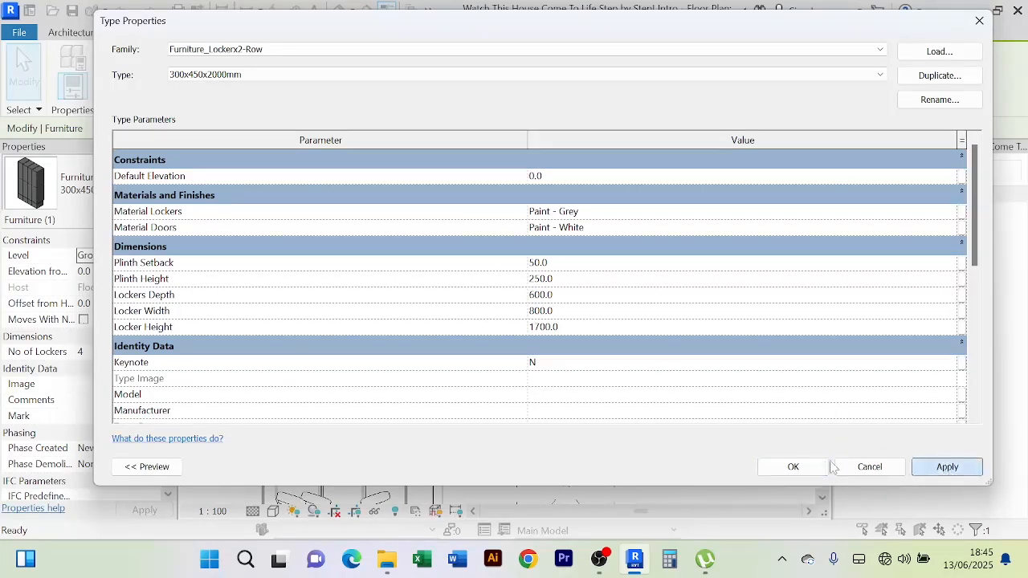
click(794, 468)
Start aligning the lockers, picking the bottom wall face as the reference
click(509, 361)
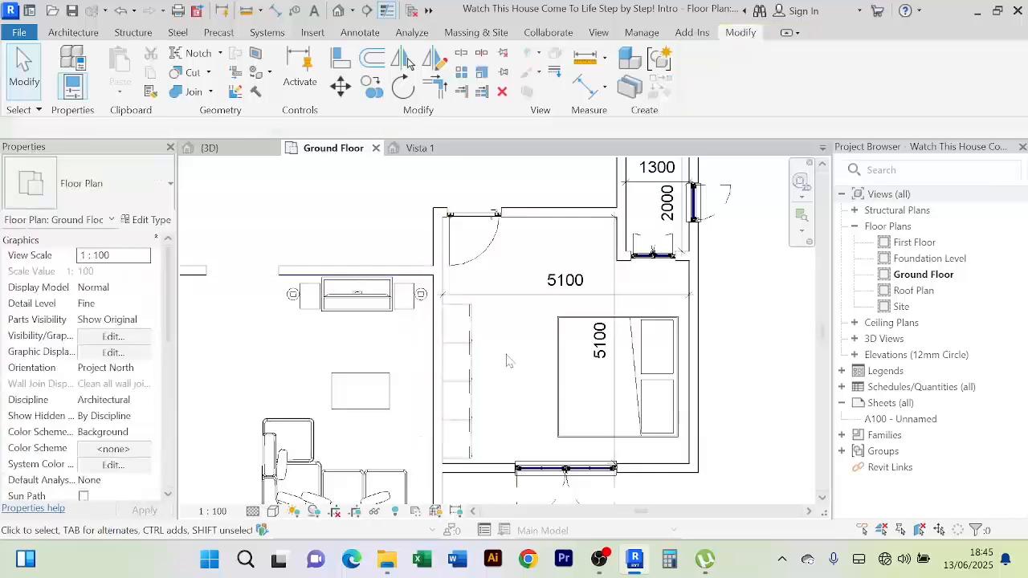
middle_drag(510, 361, 520, 344)
scroll(482, 430, up, 1)
click(343, 62)
scroll(425, 374, up, 2)
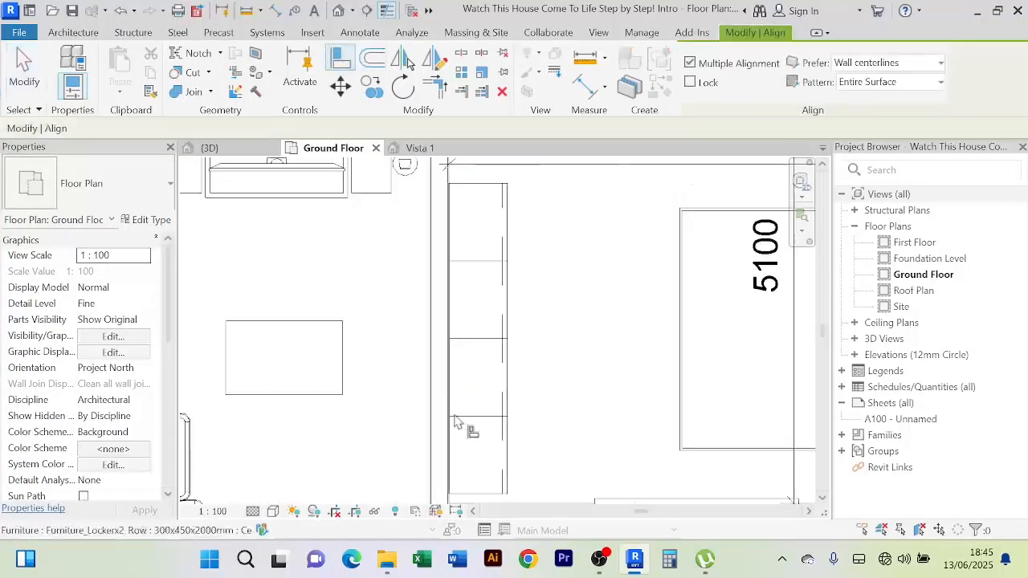
scroll(528, 414, down, 1)
middle_drag(511, 381, 489, 328)
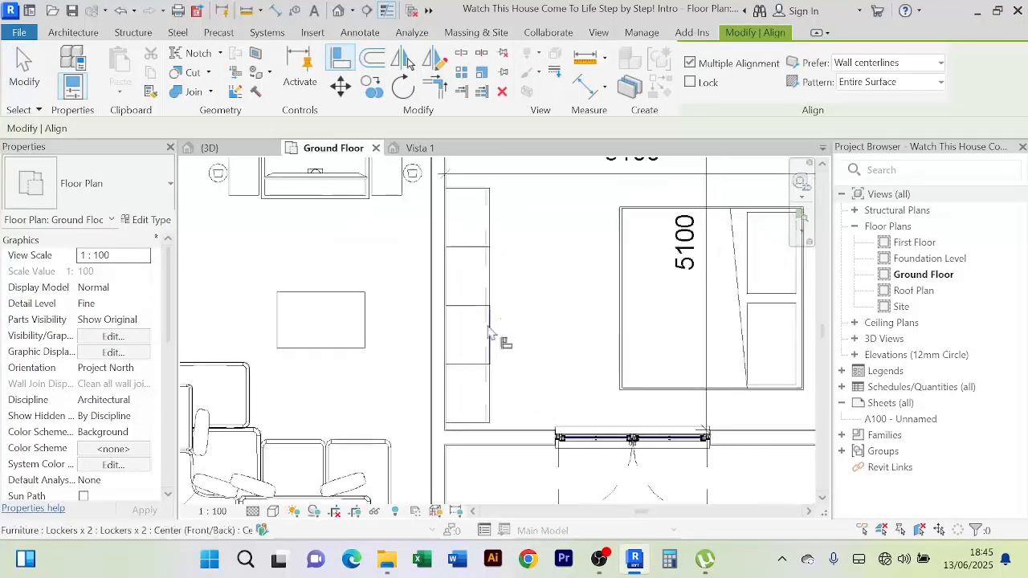
click(482, 435)
scroll(514, 385, down, 4)
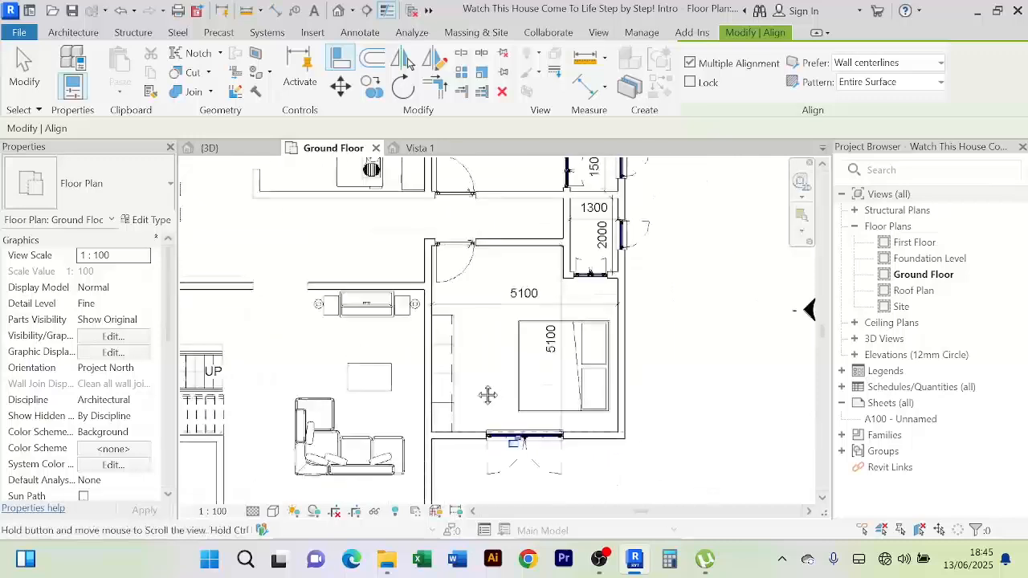
Abandon the alignment and select the horizontal 5100 dimension
right_click(483, 235)
click(510, 245)
right_click(497, 233)
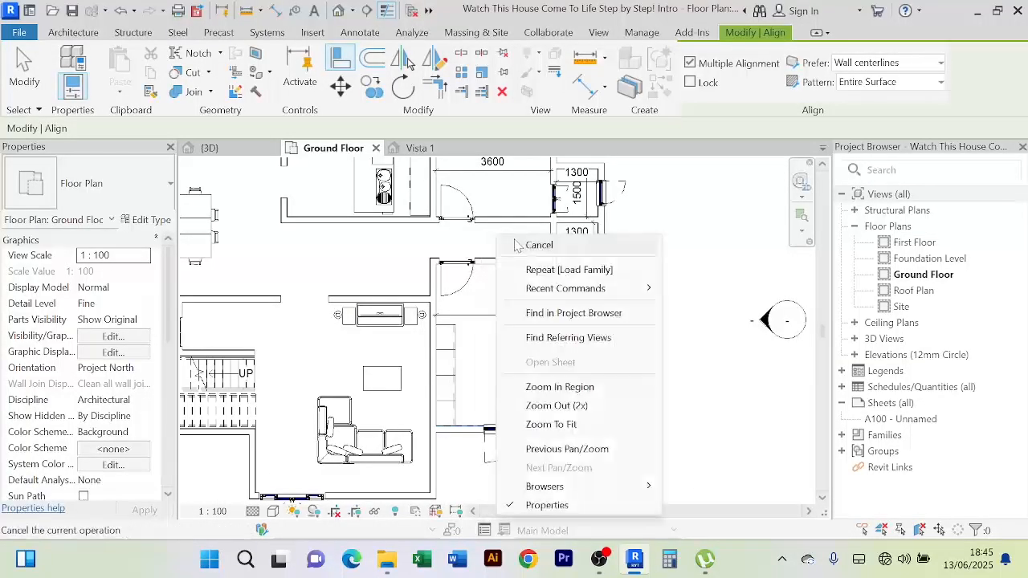
click(517, 245)
scroll(452, 324, up, 4)
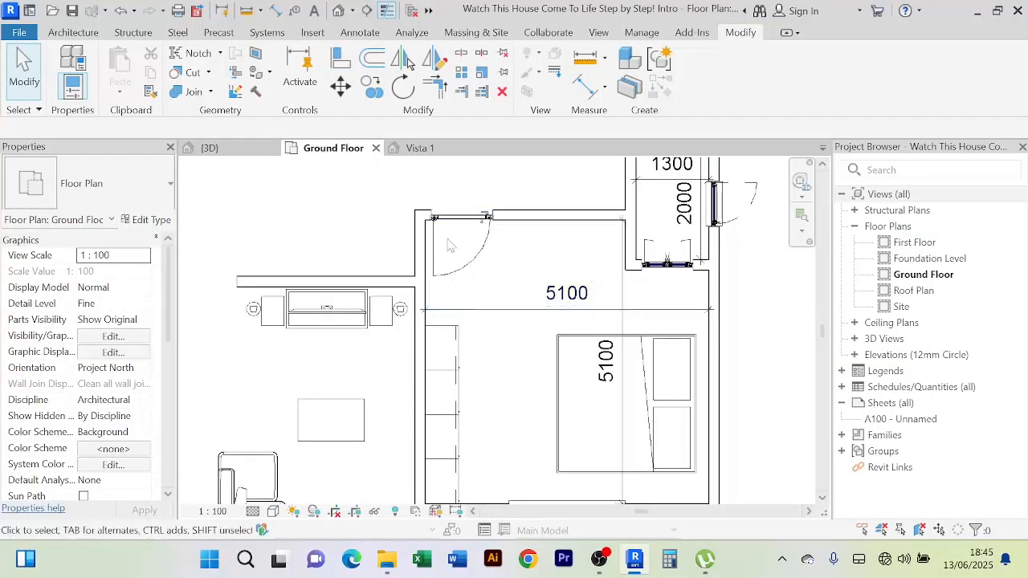
click(506, 312)
Delete the horizontal 5100 dimension across the bedroom
key(Delete)
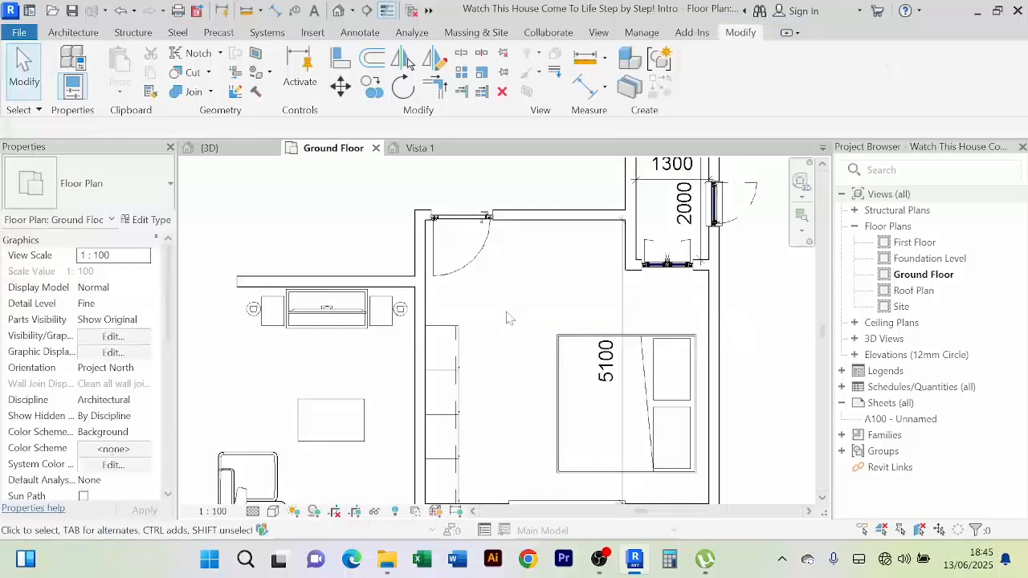
scroll(496, 311, down, 1)
scroll(528, 327, down, 2)
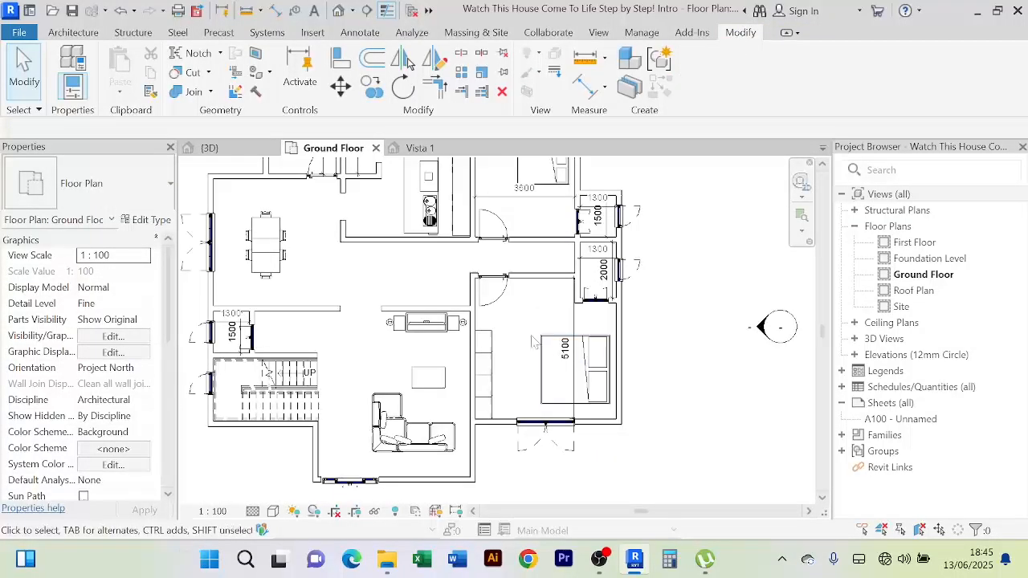
scroll(522, 336, up, 1)
scroll(505, 335, up, 1)
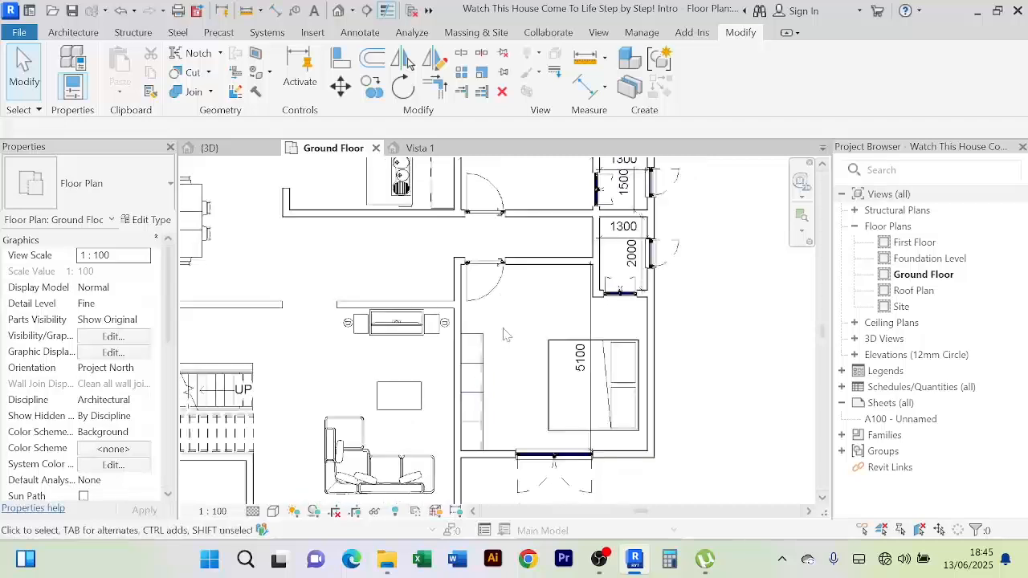
middle_drag(504, 330, 488, 303)
Change the bedroom locker row's Lockers Depth to 800 in Type Properties
click(473, 362)
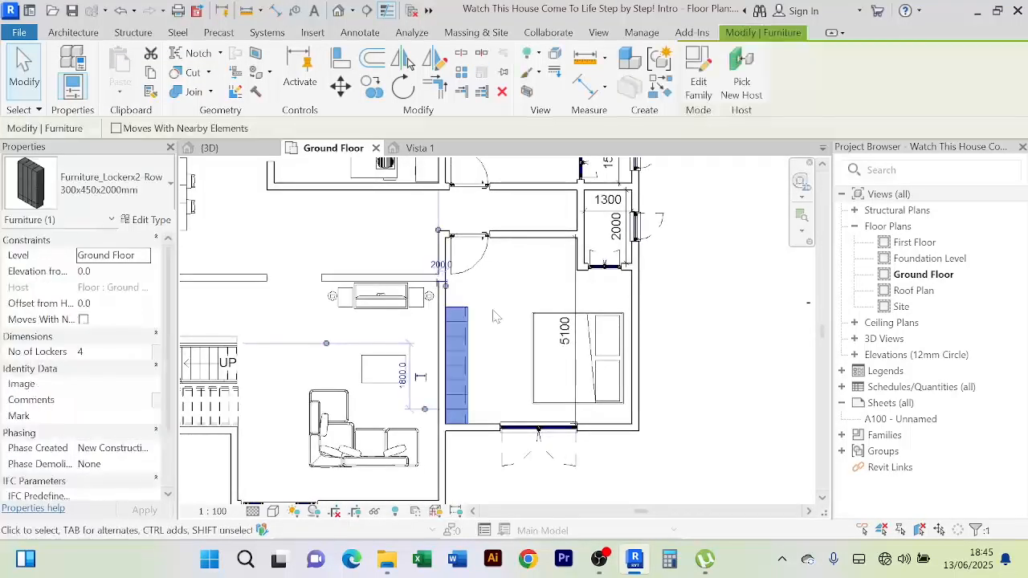
scroll(493, 316, up, 1)
scroll(493, 315, down, 1)
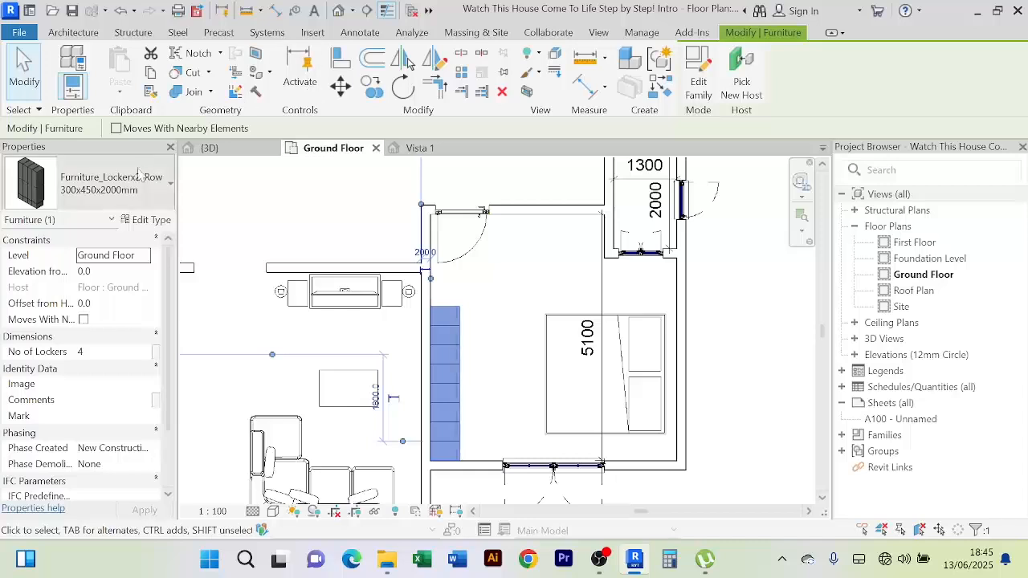
click(144, 220)
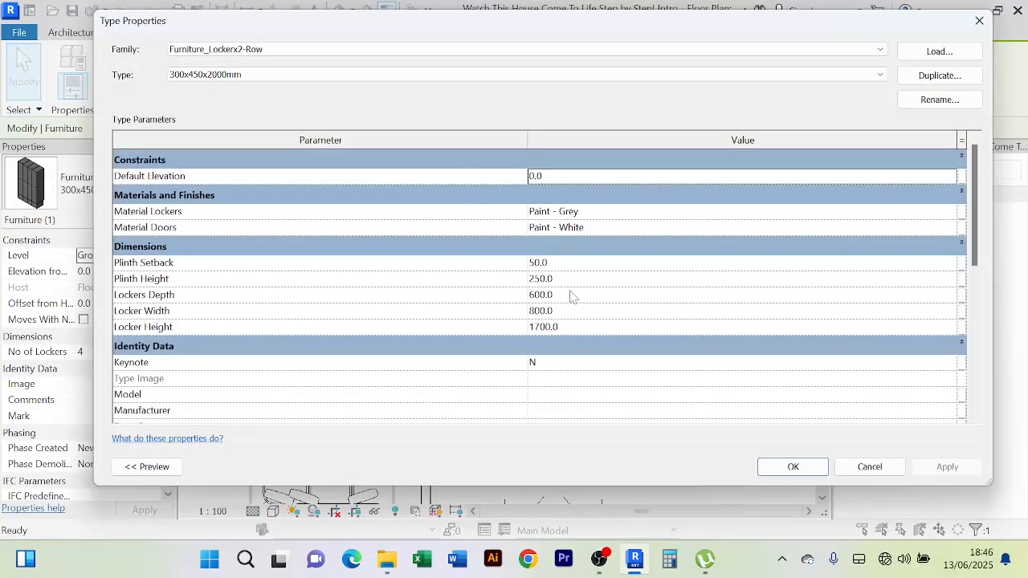
click(569, 297)
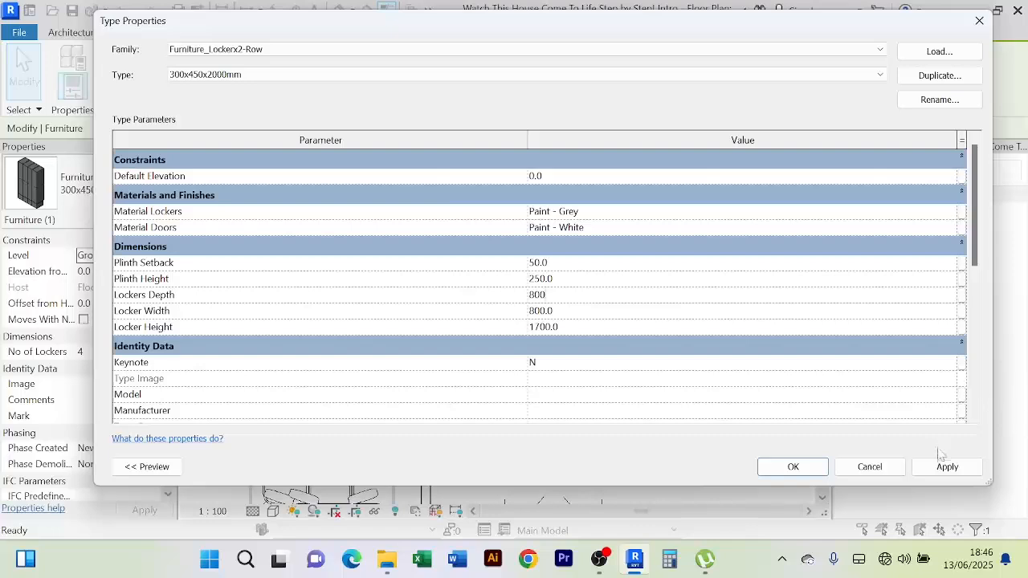
click(945, 467)
click(793, 467)
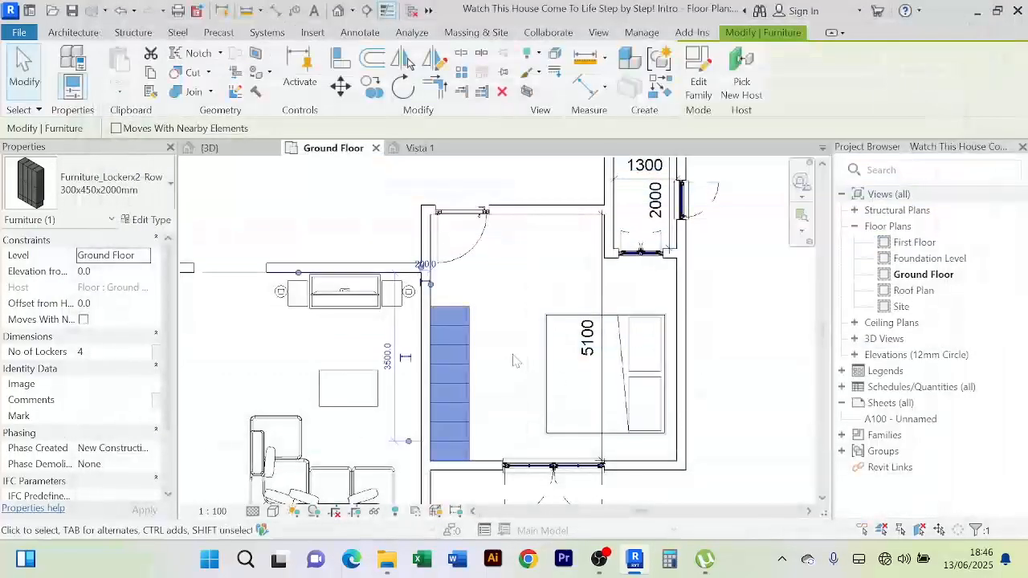
click(514, 360)
scroll(511, 354, down, 3)
middle_drag(510, 352, 494, 322)
scroll(482, 309, up, 4)
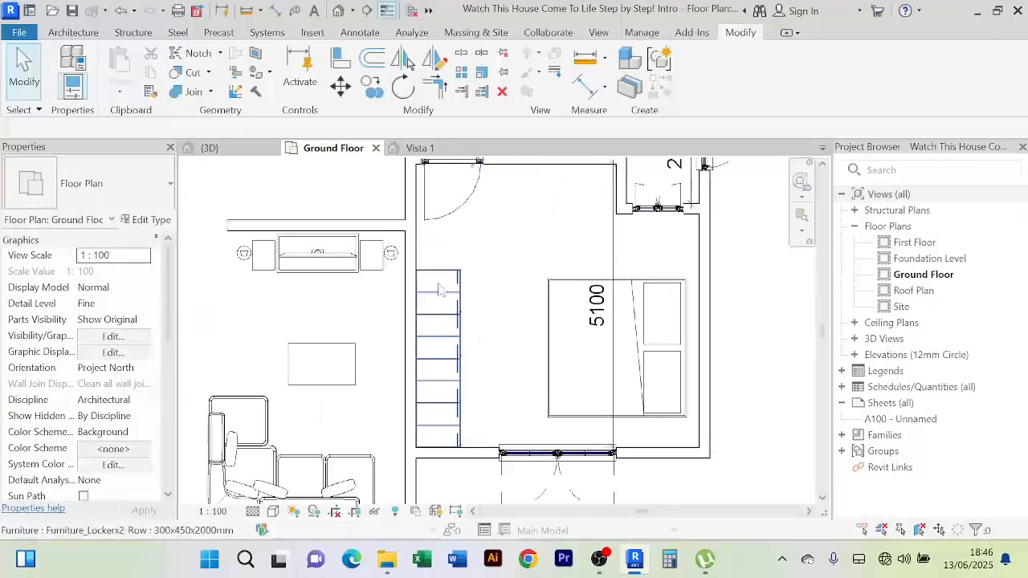
scroll(464, 269, down, 1)
middle_drag(466, 267, 469, 308)
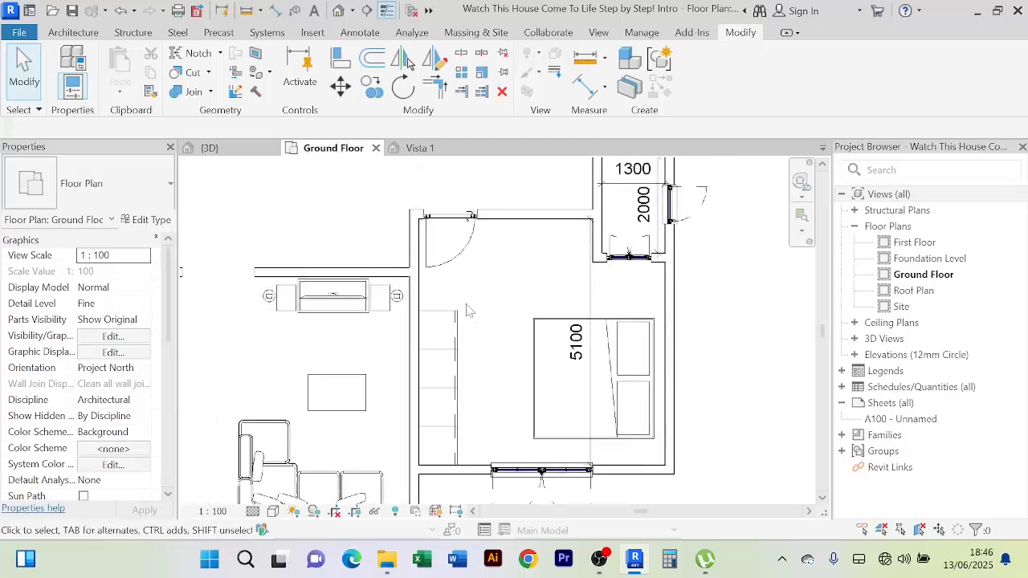
Draw a short wall of the same type capping the top of the locker row
click(369, 274)
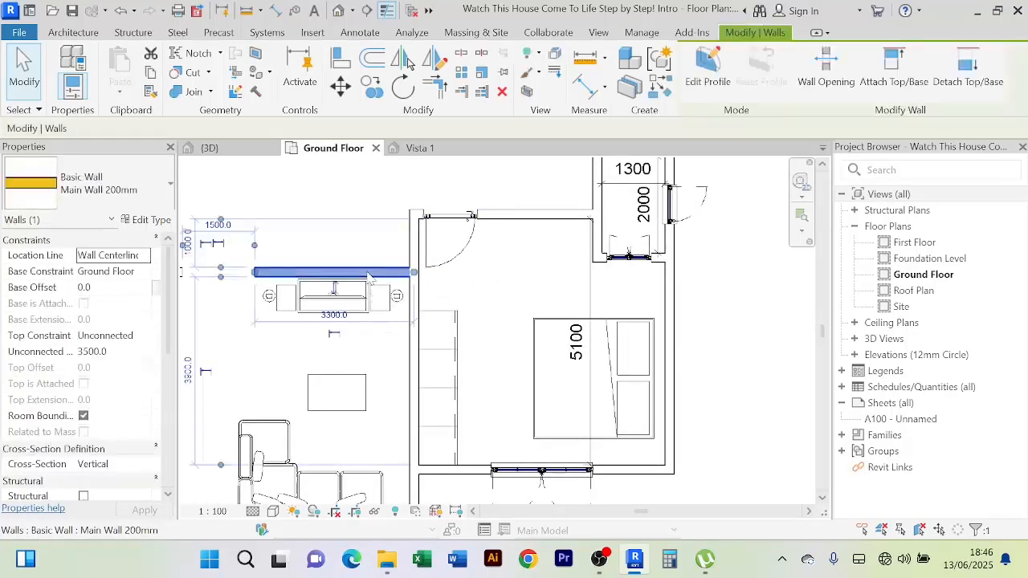
click(665, 90)
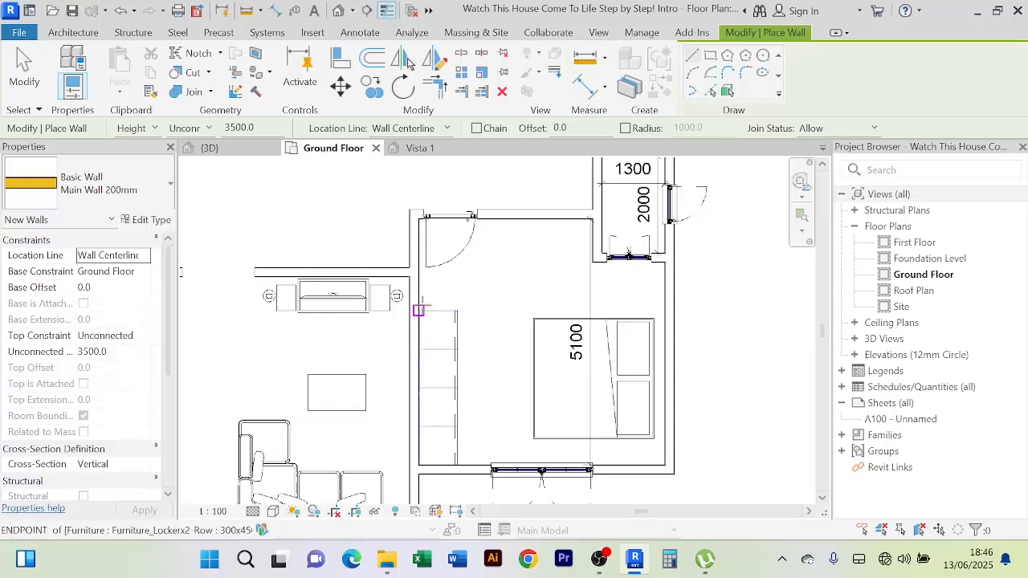
scroll(419, 310, up, 1)
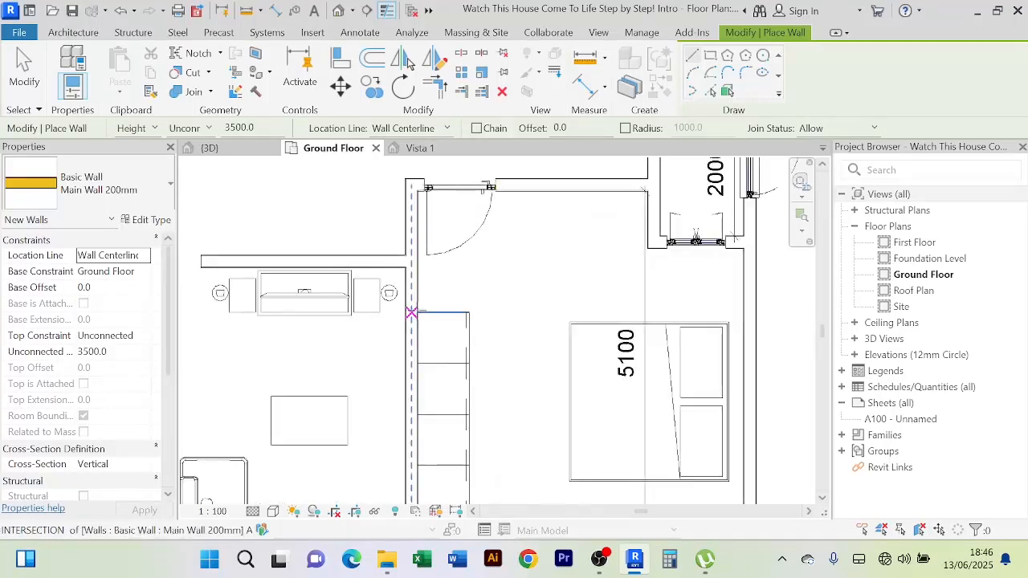
click(411, 312)
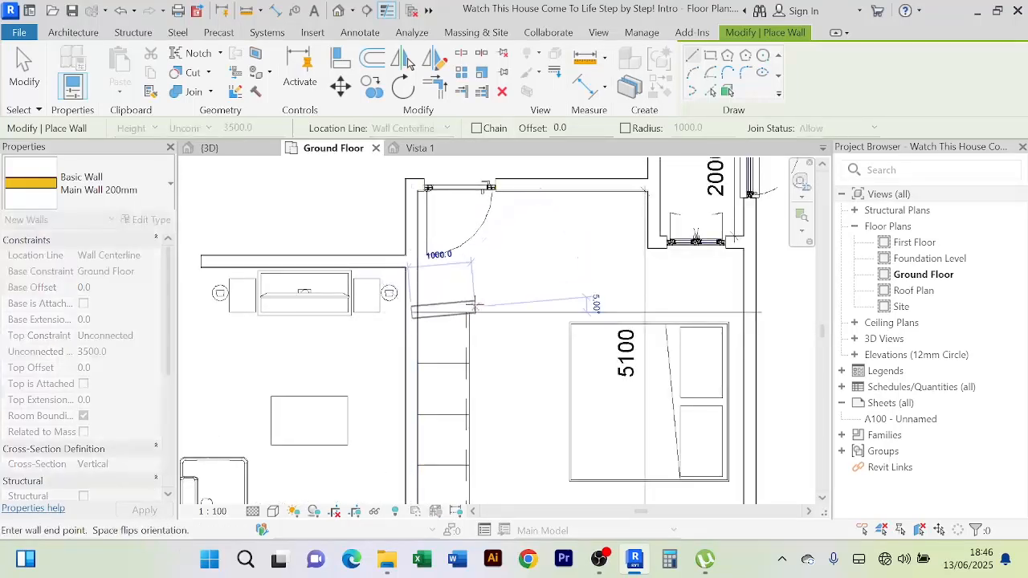
click(480, 311)
right_click(580, 235)
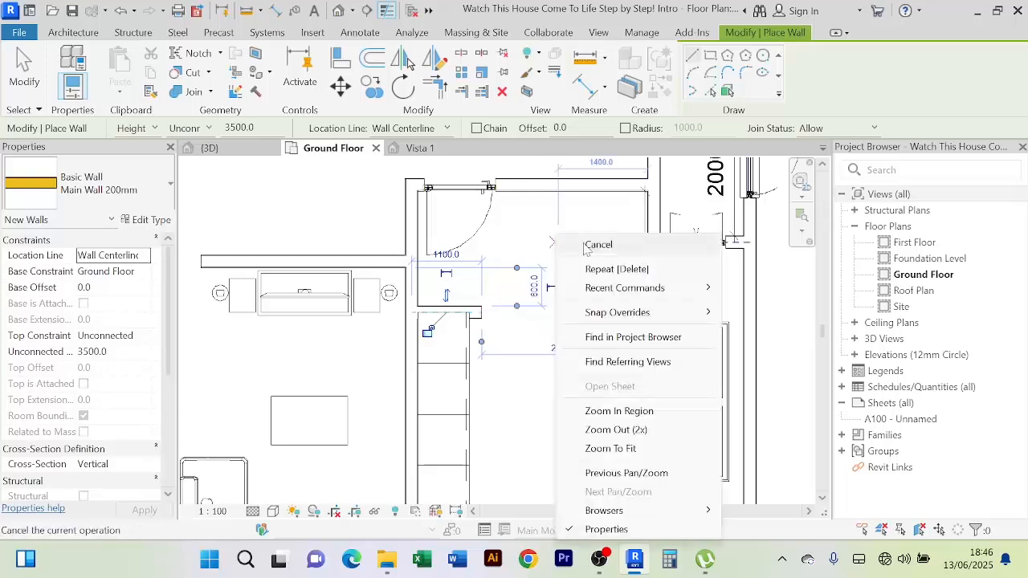
click(599, 245)
click(485, 317)
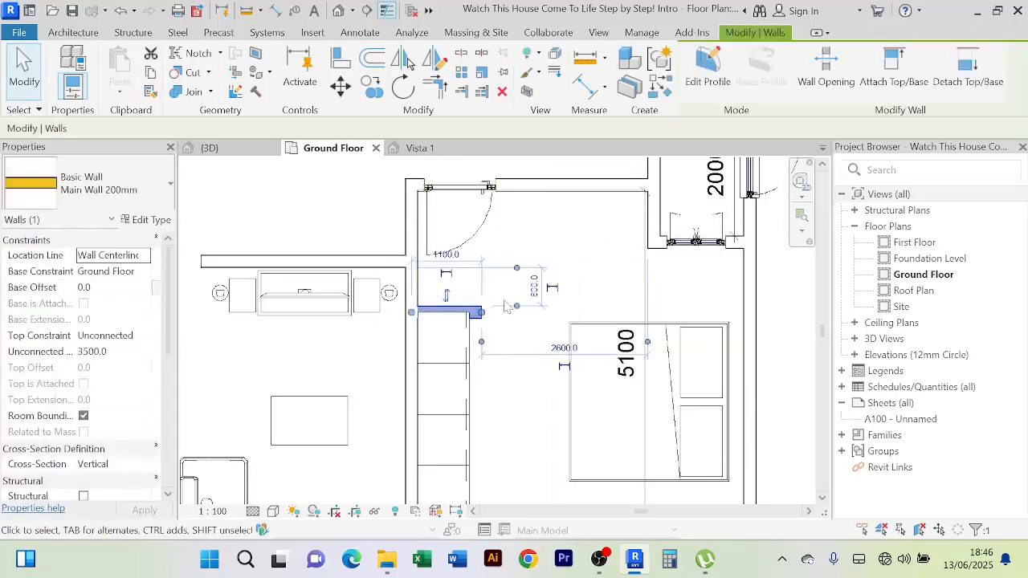
Start the Align tool, then cancel it without aligning anything
click(510, 367)
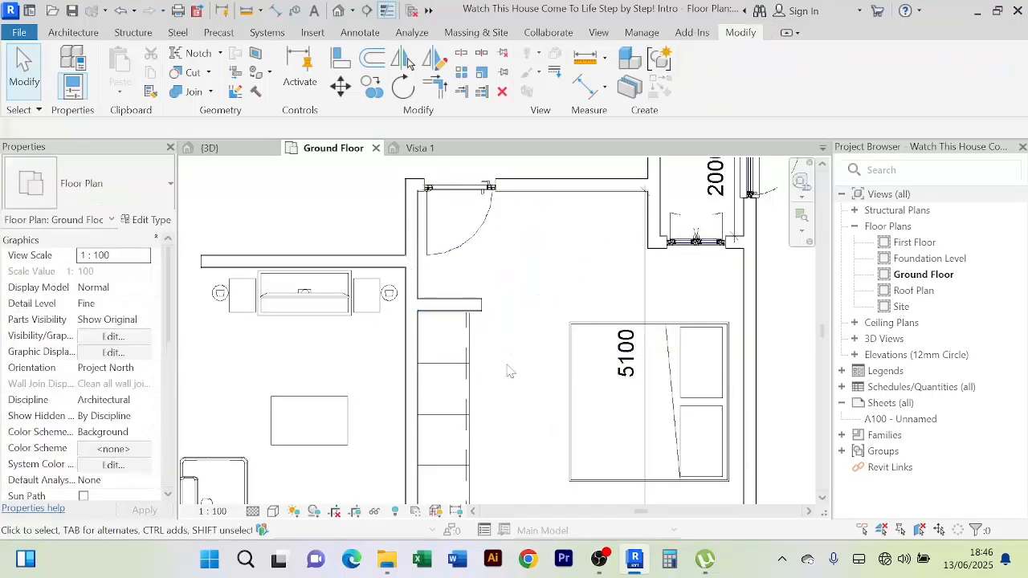
scroll(498, 338, up, 3)
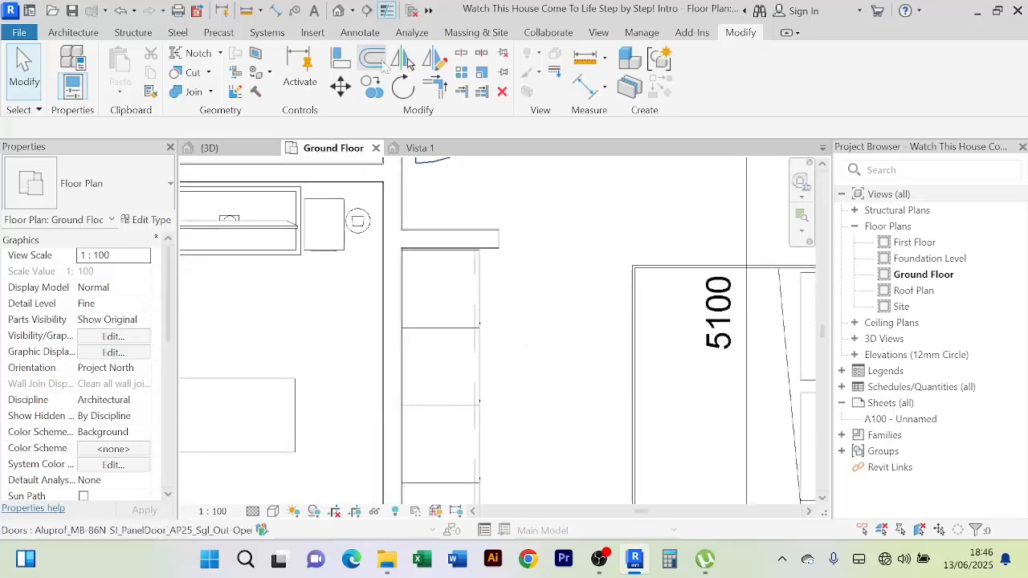
click(342, 60)
scroll(486, 278, up, 2)
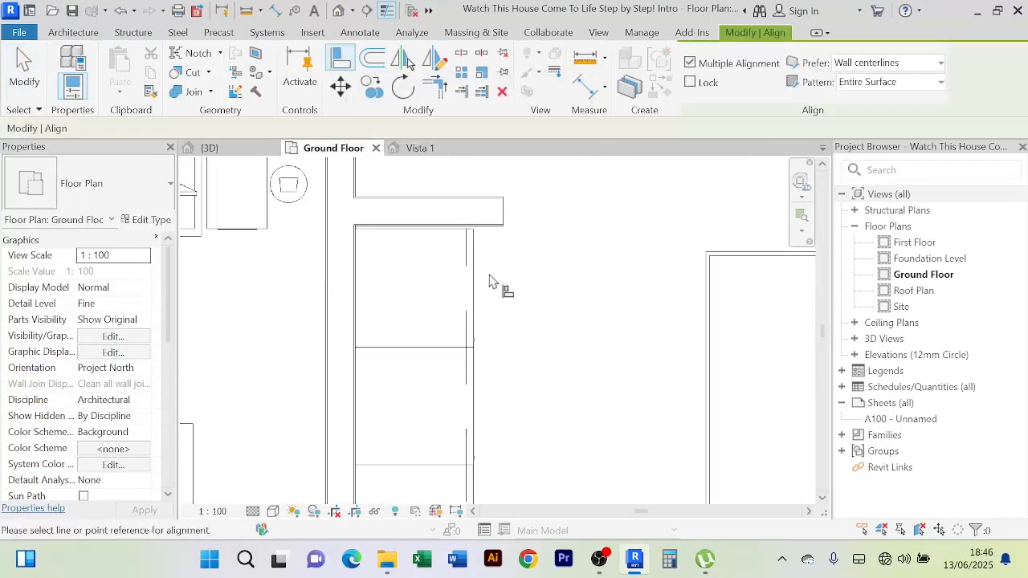
right_click(592, 211)
click(619, 212)
scroll(578, 241, down, 3)
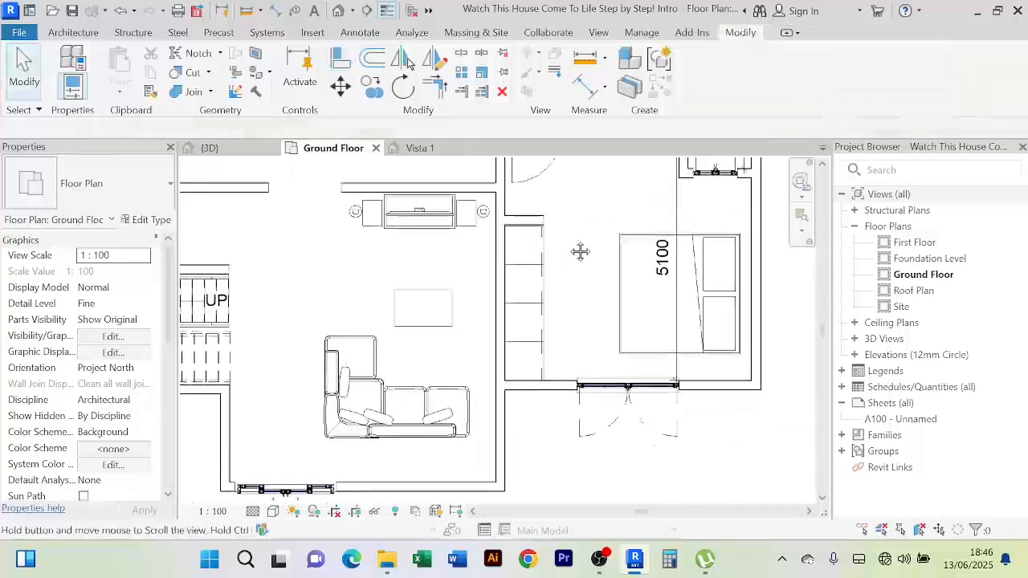
scroll(564, 264, up, 3)
scroll(567, 265, down, 2)
scroll(531, 249, down, 1)
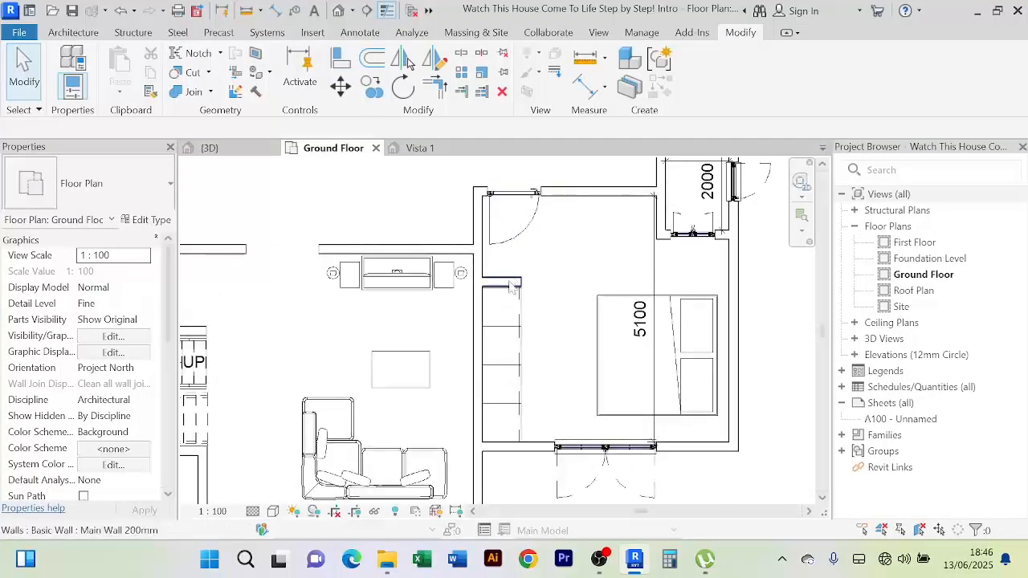
scroll(509, 286, up, 2)
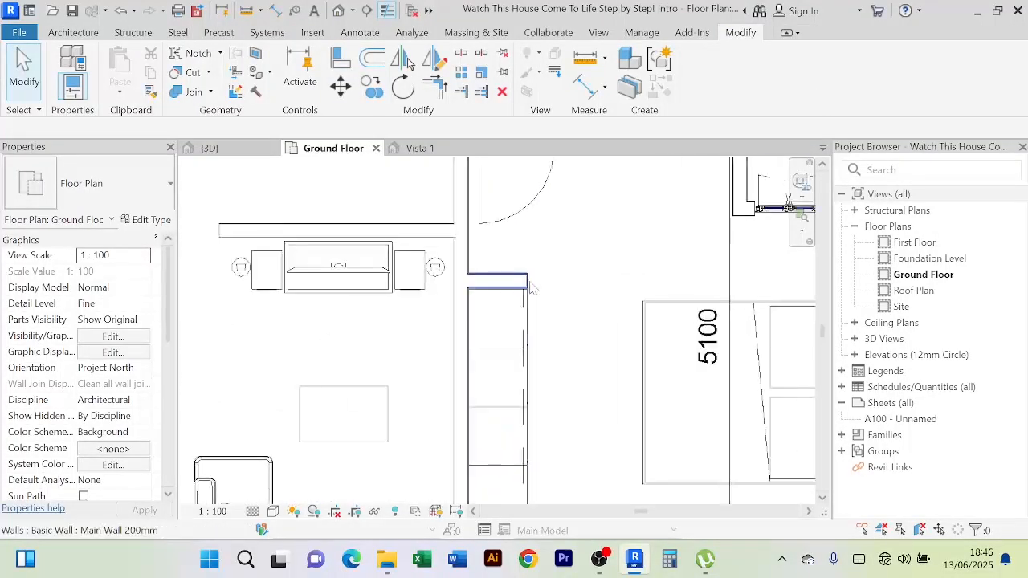
scroll(530, 287, up, 2)
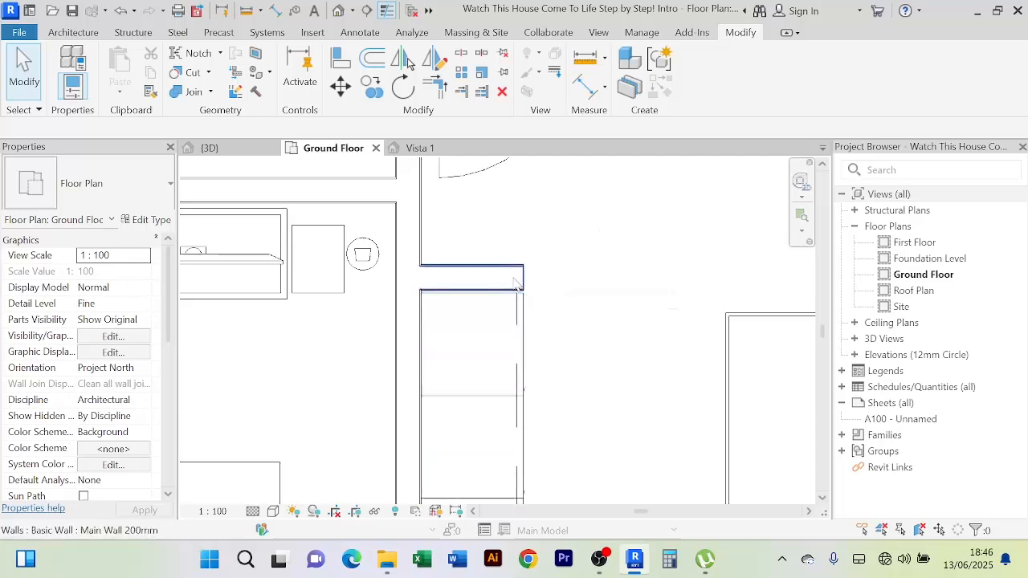
Lower the short wall's Unconnected Height from 3500 to 2000
click(515, 283)
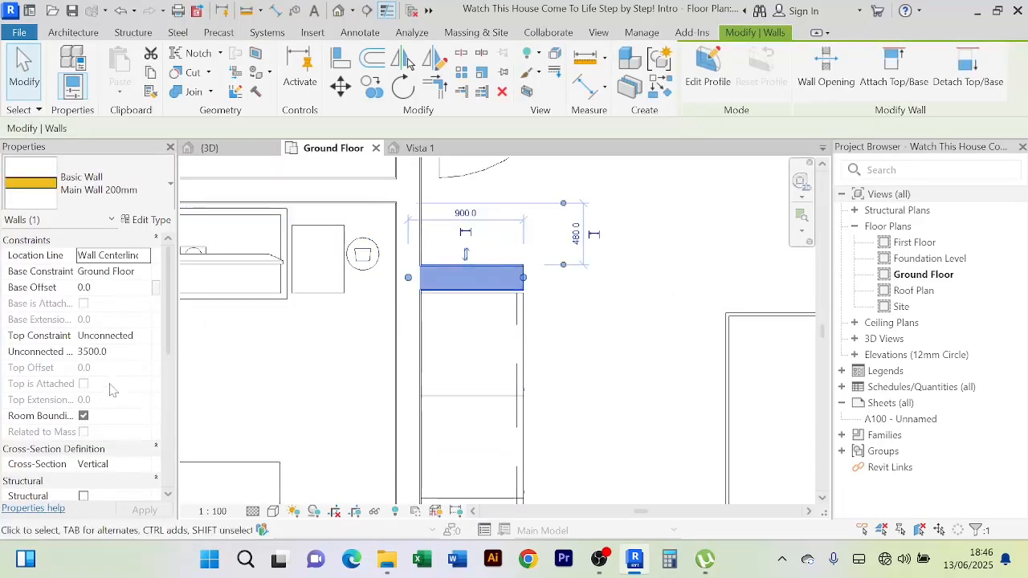
click(118, 352)
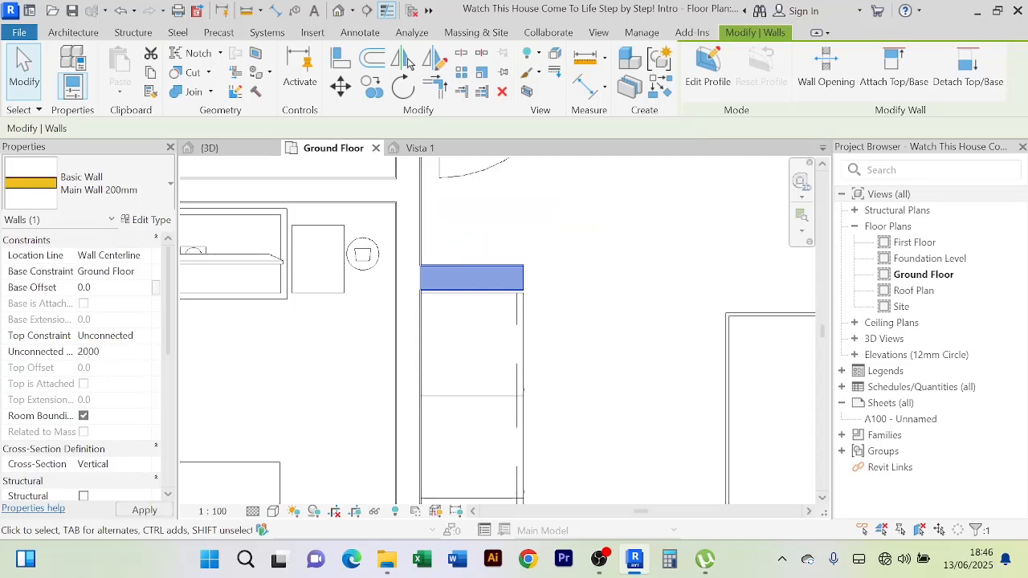
text(2000)
key(Return)
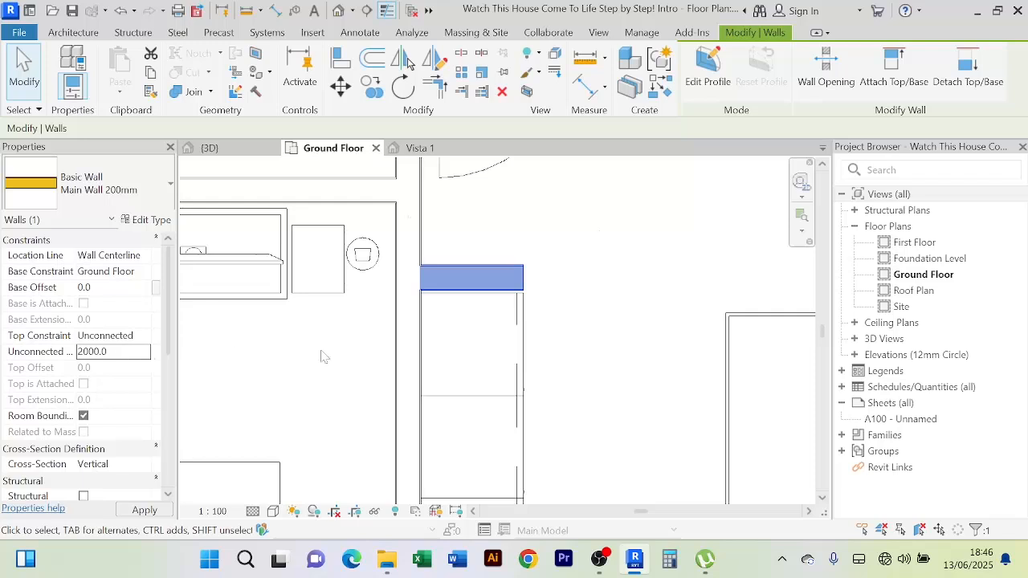
click(595, 362)
click(519, 355)
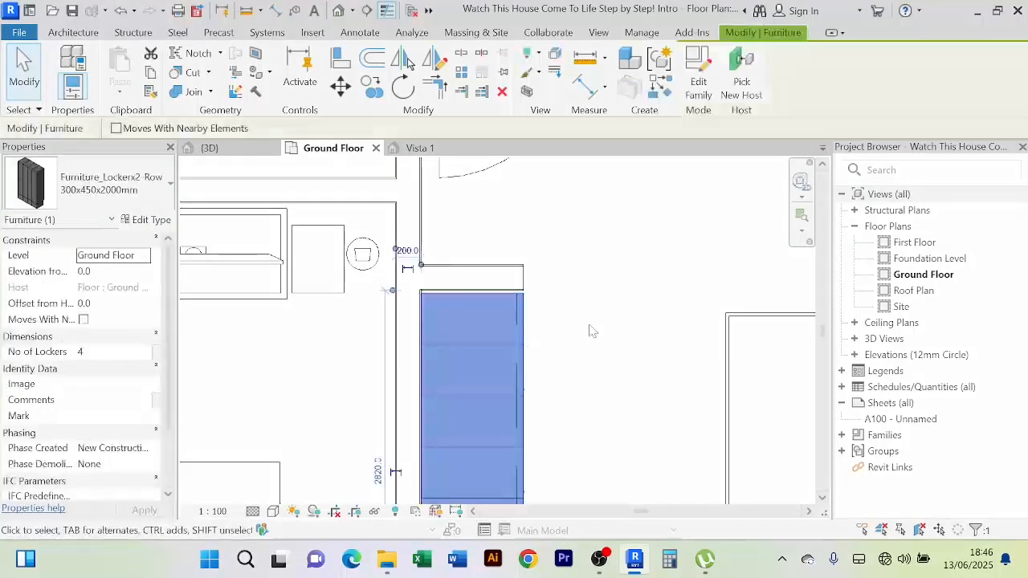
scroll(592, 331, down, 5)
click(556, 283)
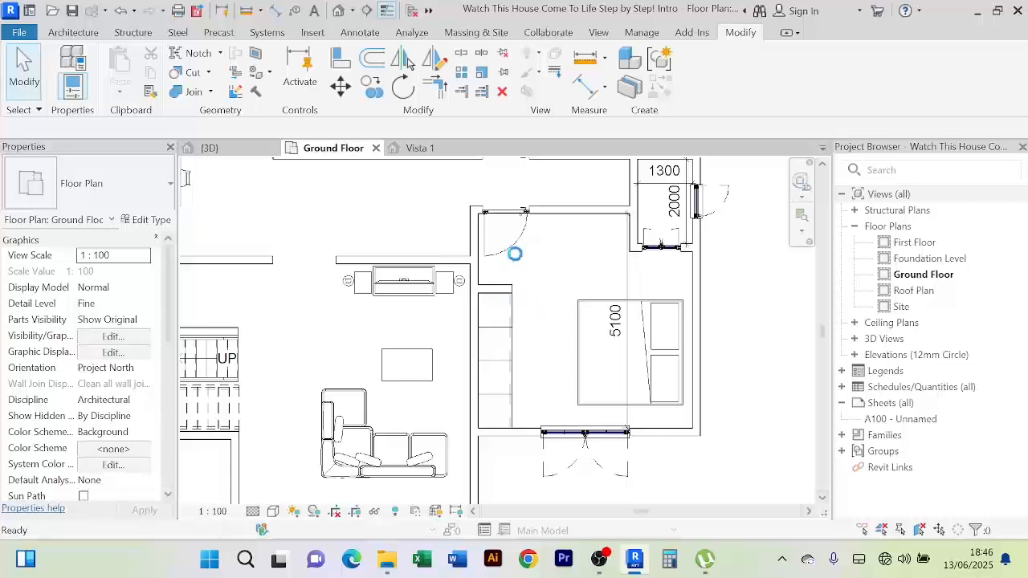
scroll(552, 284, down, 2)
middle_drag(552, 284, 523, 349)
scroll(480, 294, up, 2)
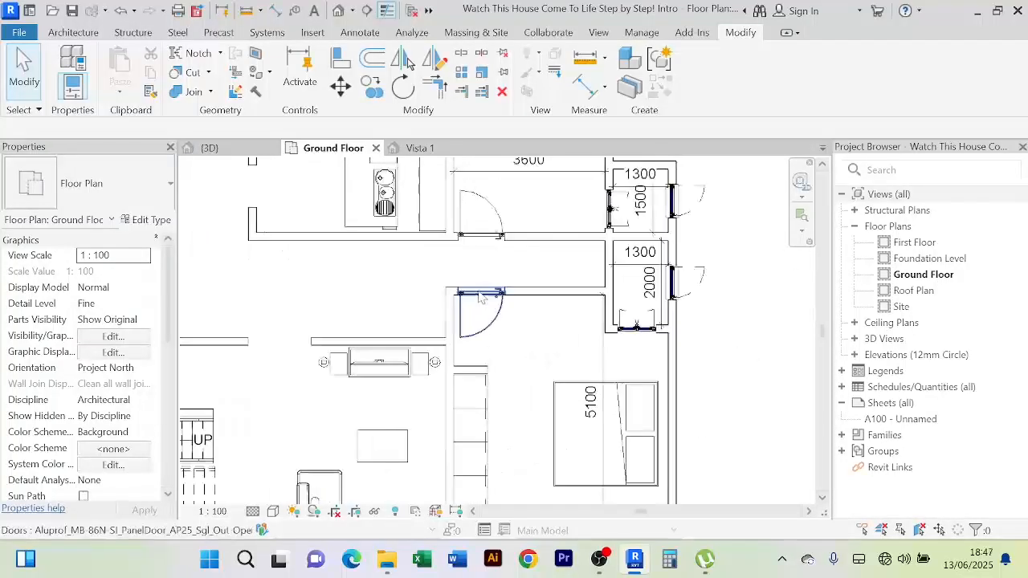
scroll(485, 308, up, 2)
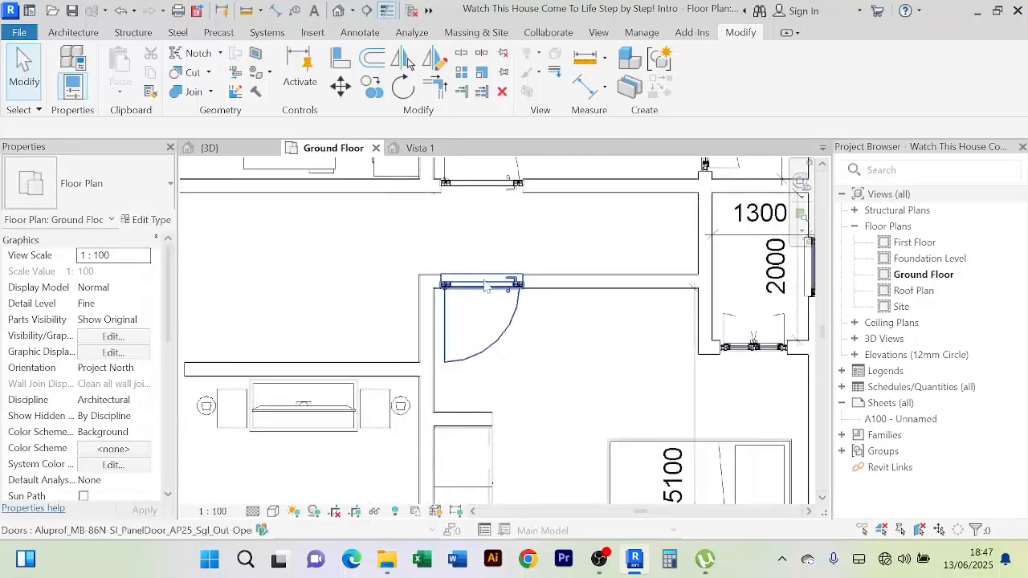
scroll(486, 288, down, 2)
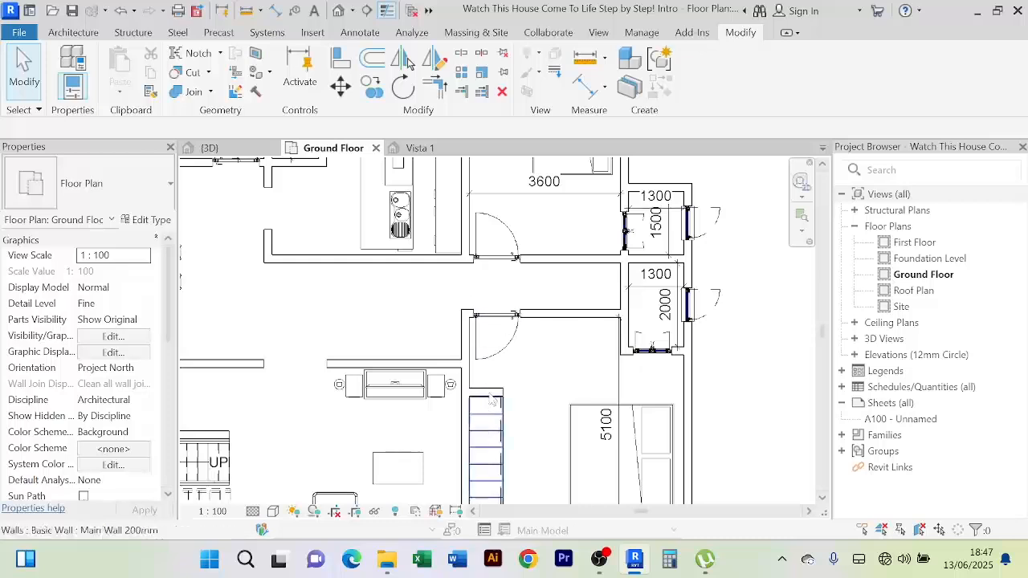
scroll(546, 340, up, 2)
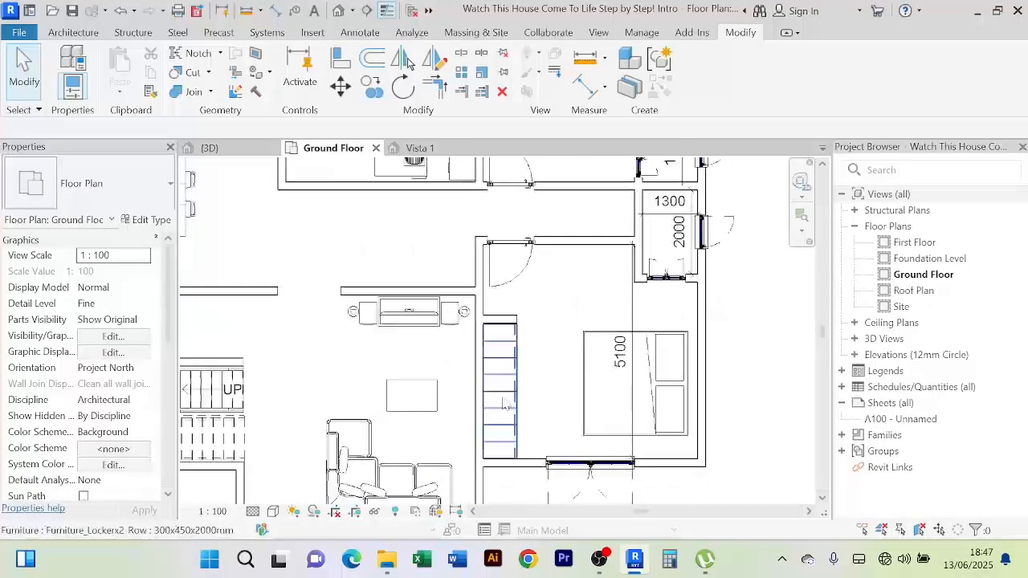
scroll(559, 347, down, 2)
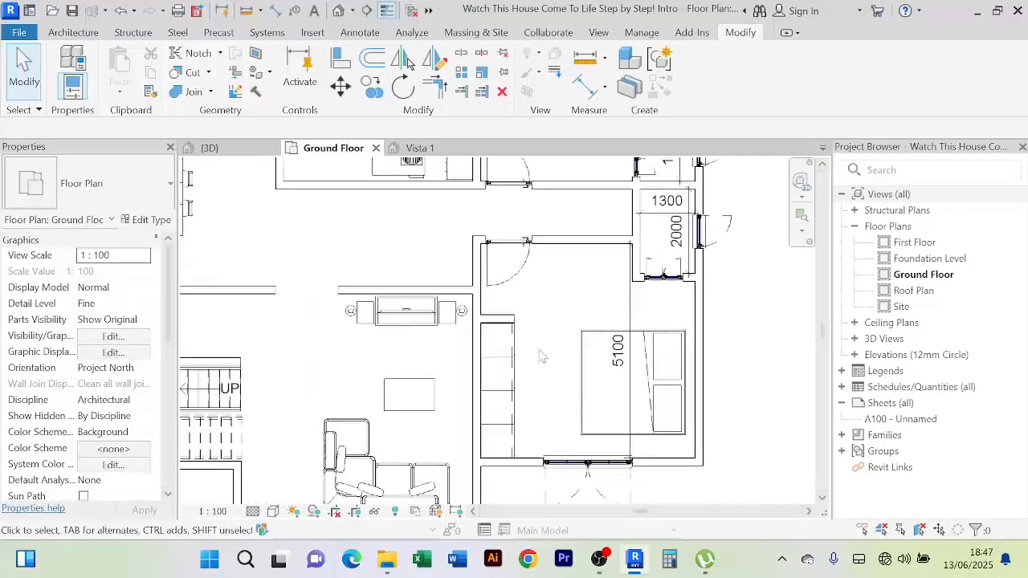
scroll(540, 351, up, 1)
middle_drag(551, 355, 548, 389)
scroll(538, 358, down, 1)
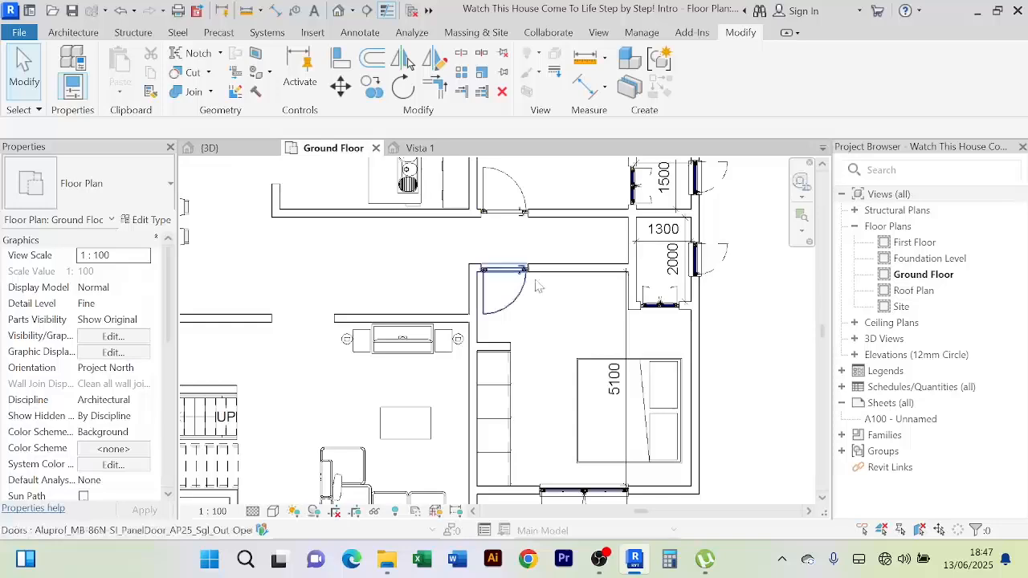
scroll(604, 295, up, 1)
scroll(601, 297, down, 2)
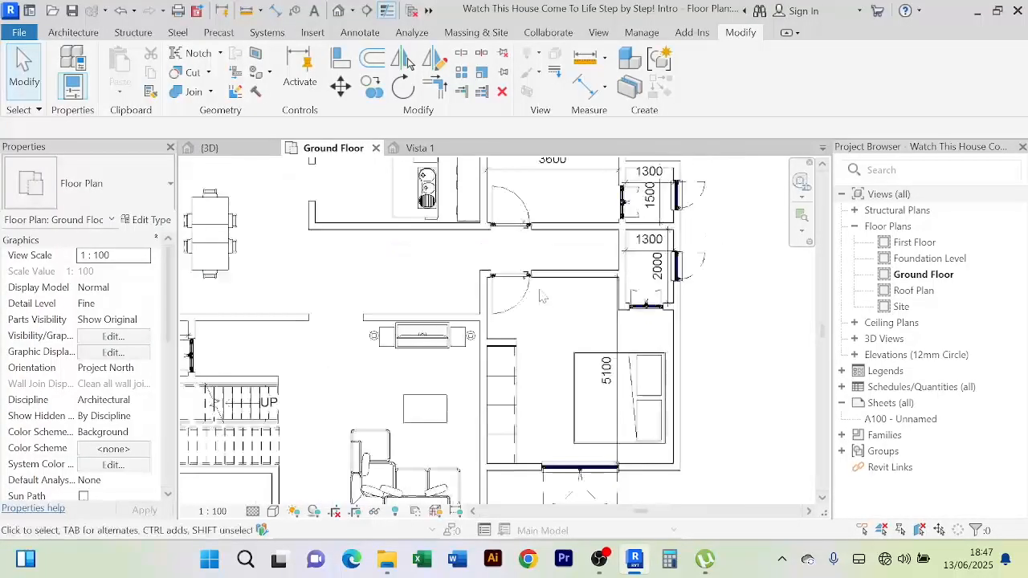
scroll(581, 302, down, 1)
middle_drag(566, 319, 548, 335)
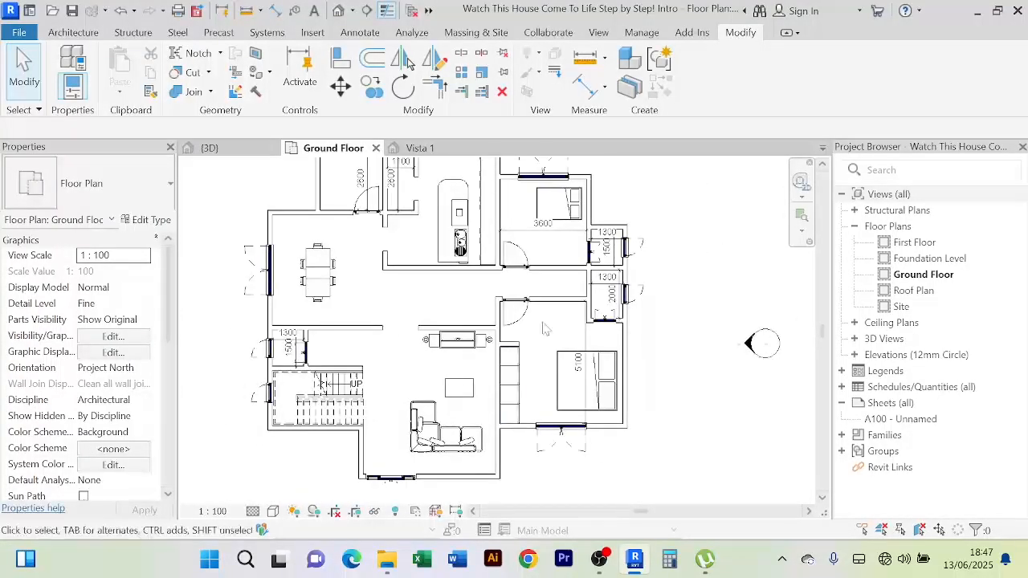
middle_drag(519, 384, 501, 427)
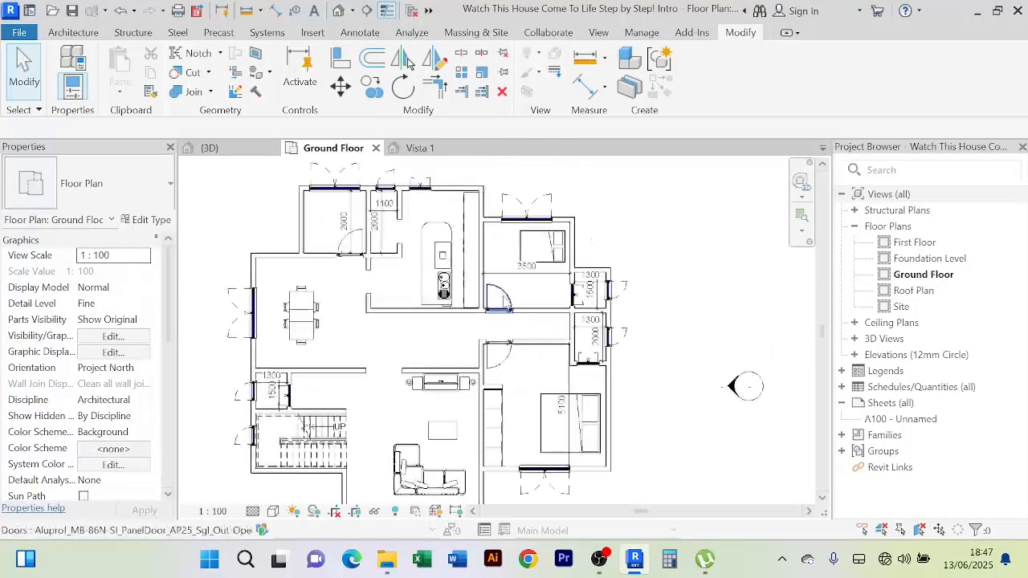
Place a copy of the locker row by the kitchen wall, nudged 200 from the top wall
click(503, 434)
click(660, 90)
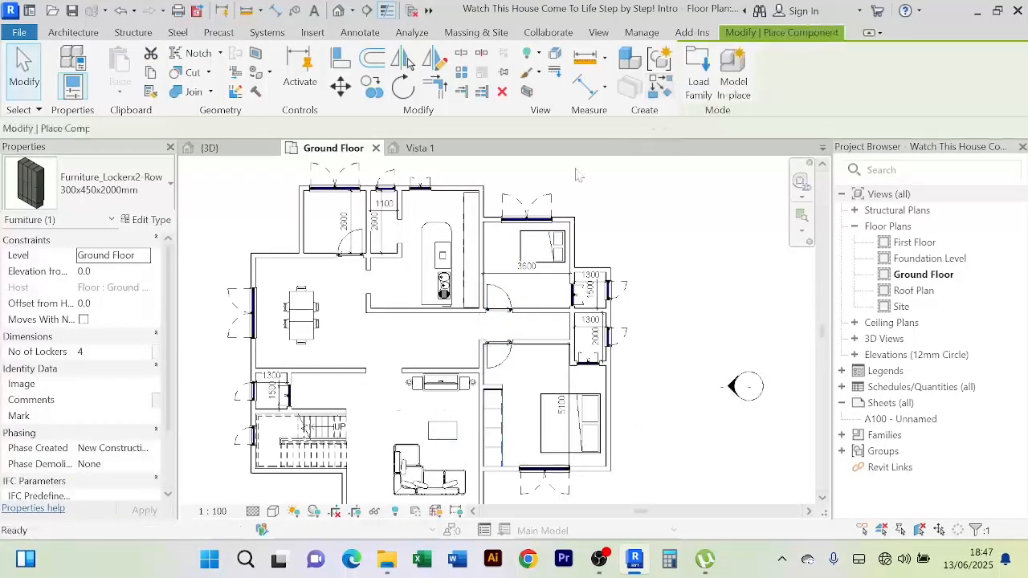
scroll(491, 249, up, 2)
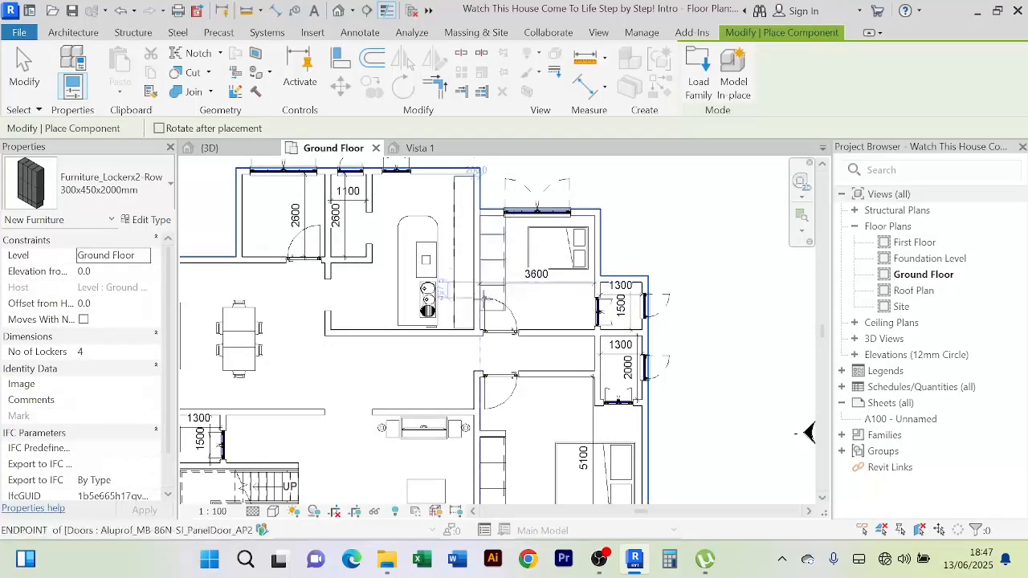
right_click(682, 239)
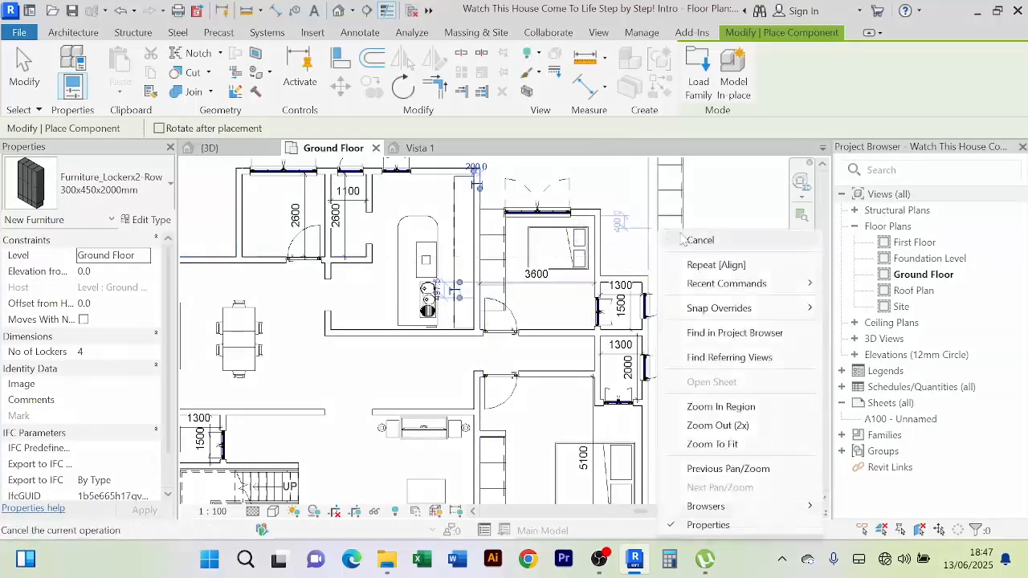
click(699, 240)
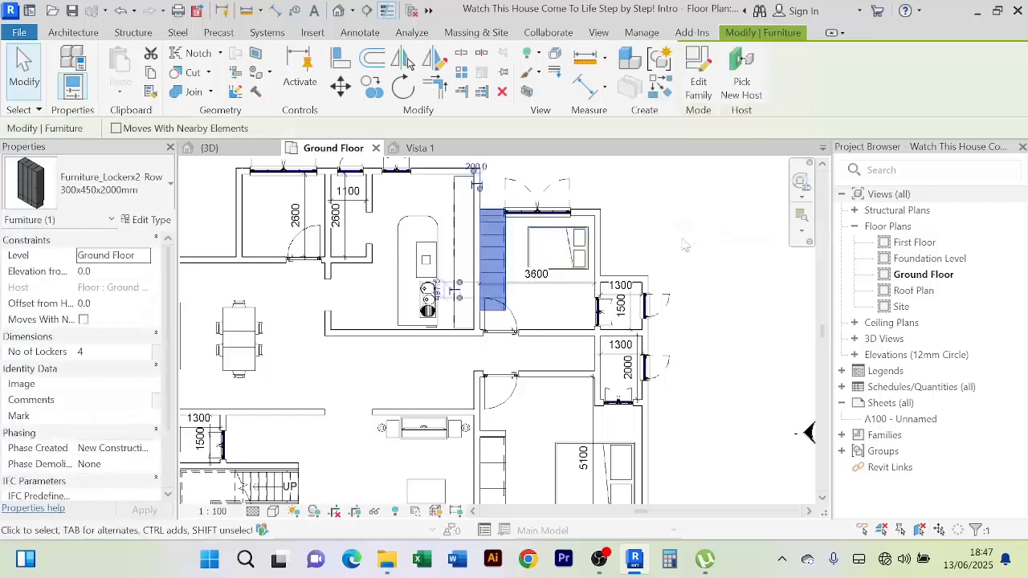
key(Down)
key(Down)
key(Down)
key(Down)
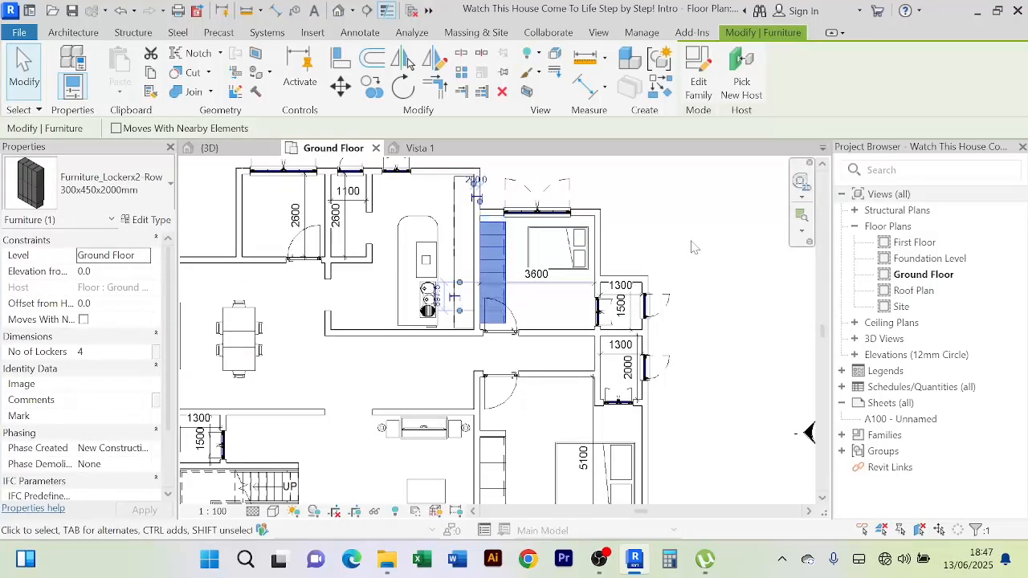
key(Right)
key(Up)
key(Up)
key(Left)
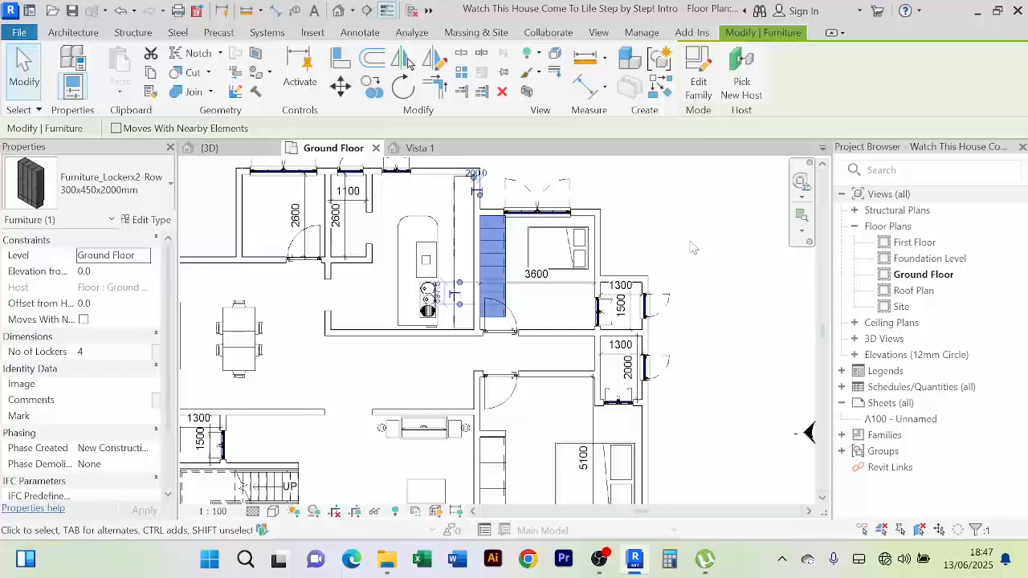
Duplicate the locker type as '300x450x2000mm 2' and set its Locker Width to 600
click(147, 222)
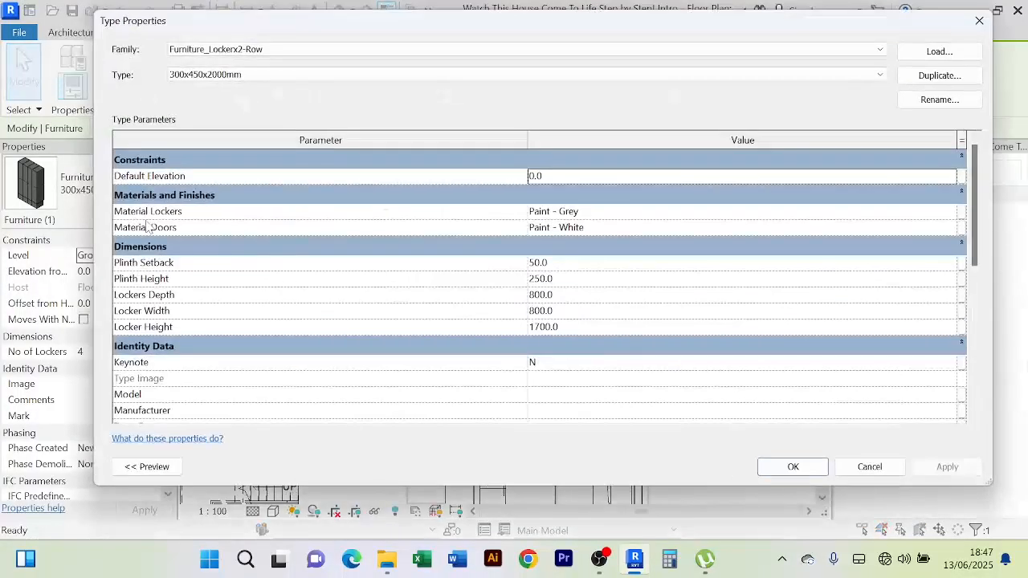
click(940, 75)
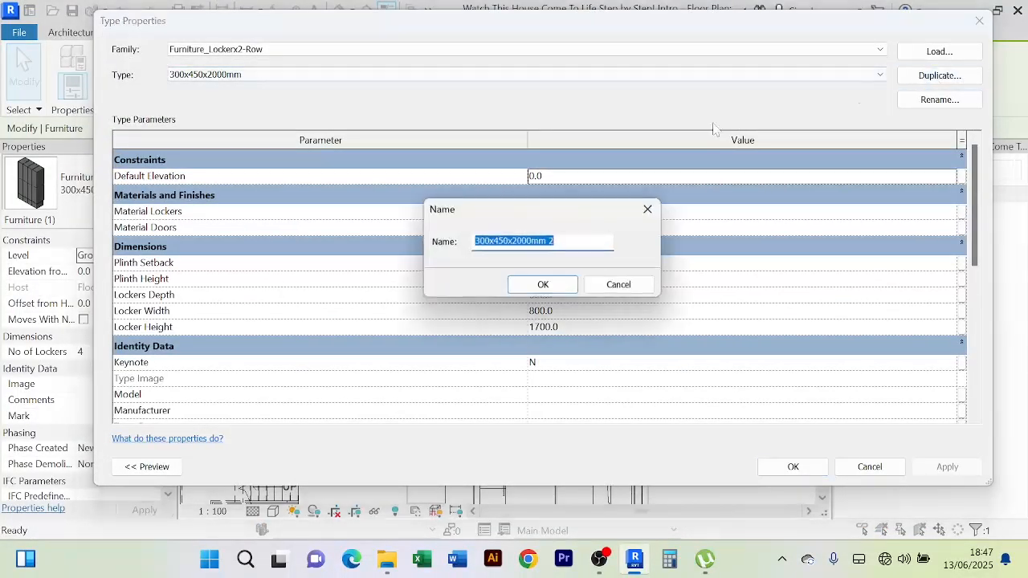
click(544, 287)
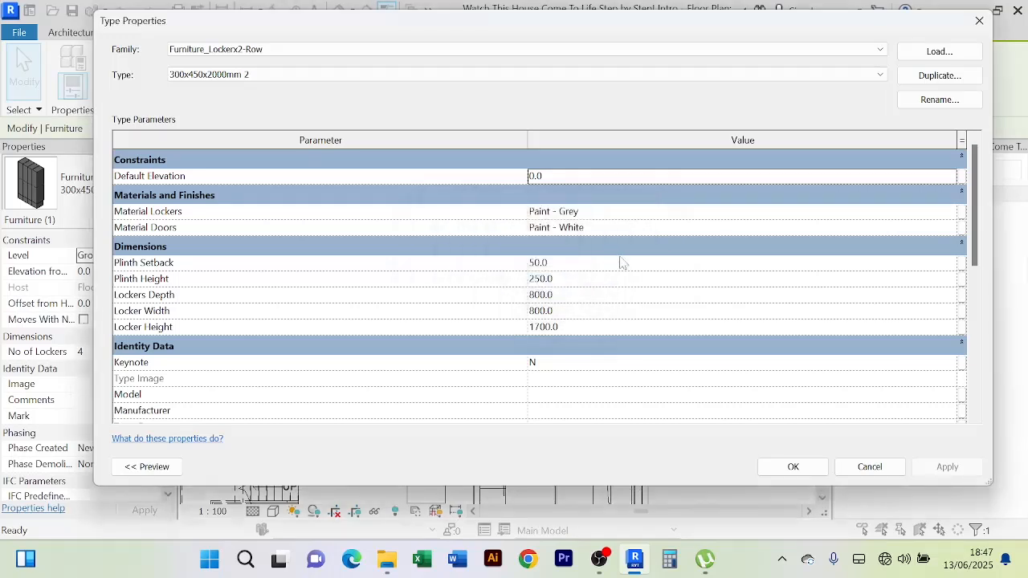
click(566, 312)
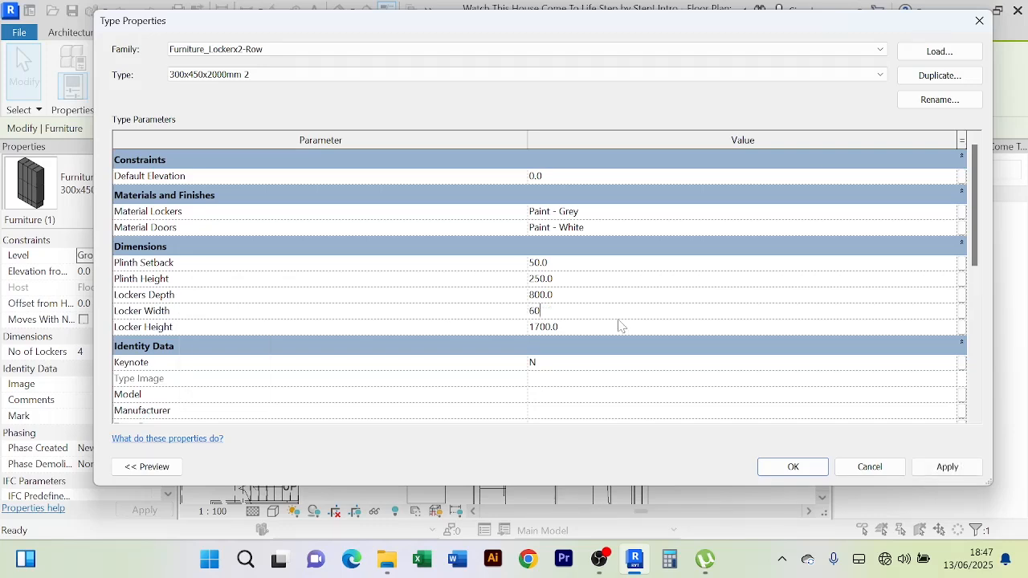
click(948, 469)
click(793, 470)
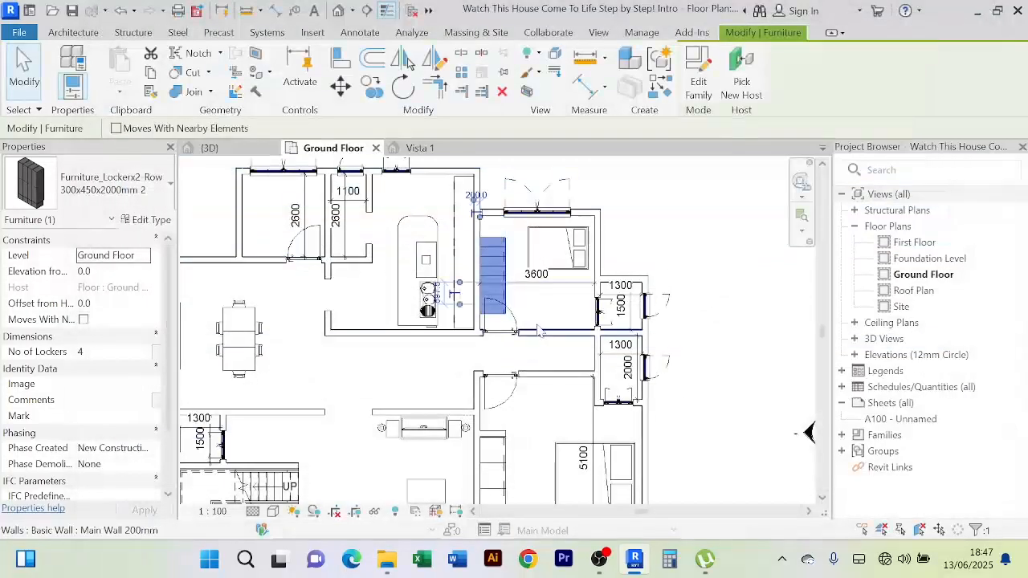
click(340, 59)
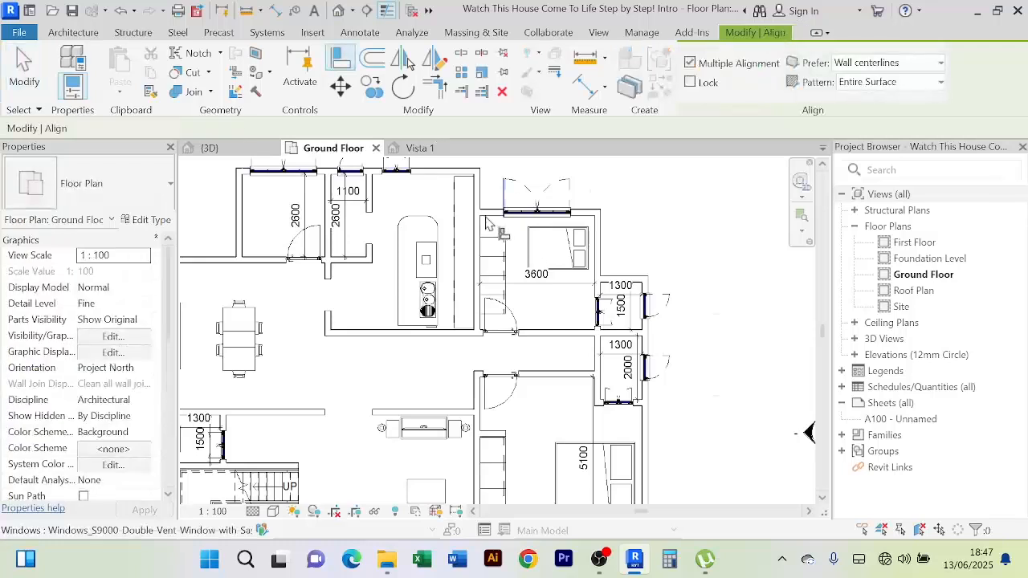
scroll(486, 223, up, 3)
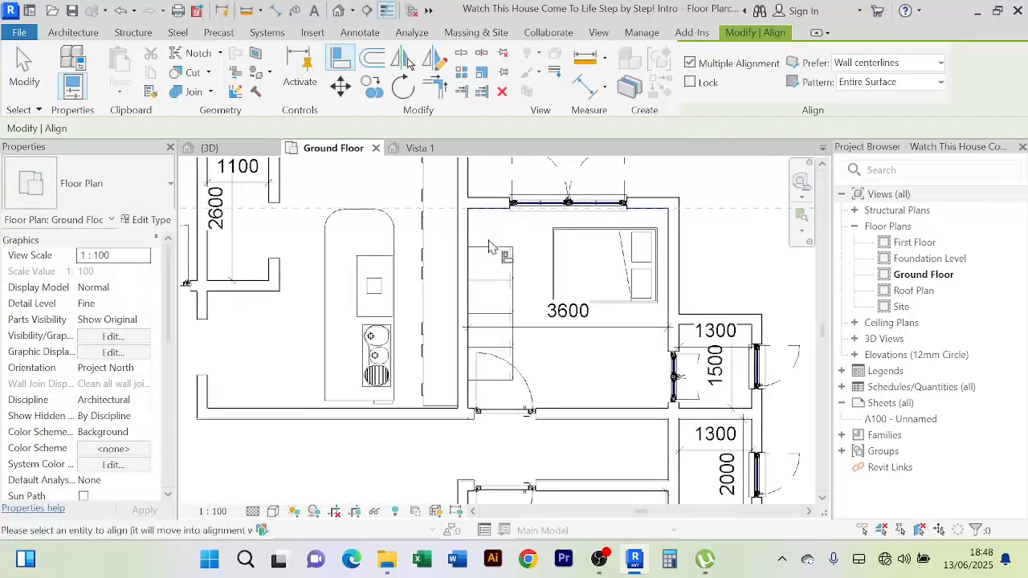
right_click(698, 170)
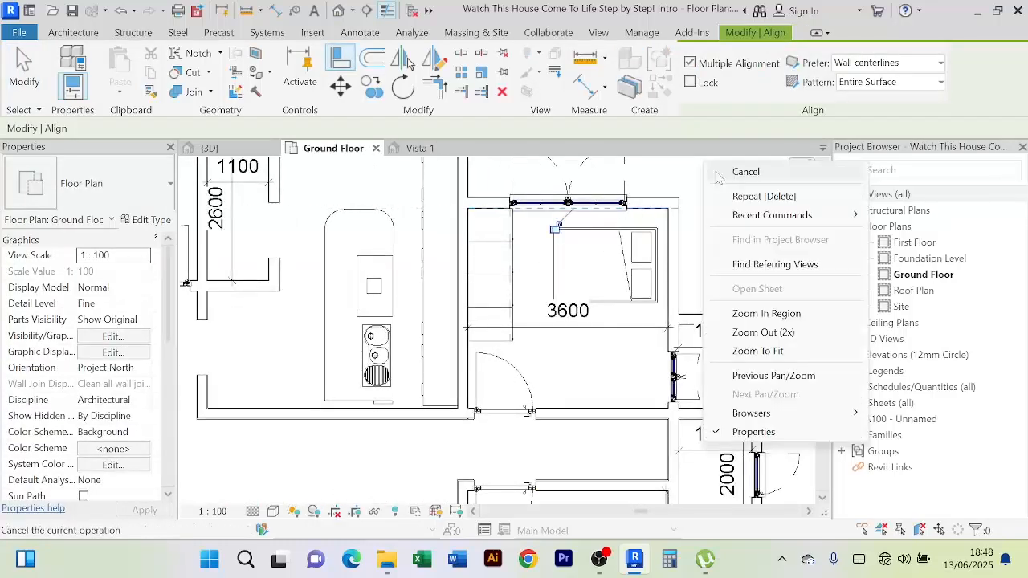
click(744, 170)
right_click(719, 168)
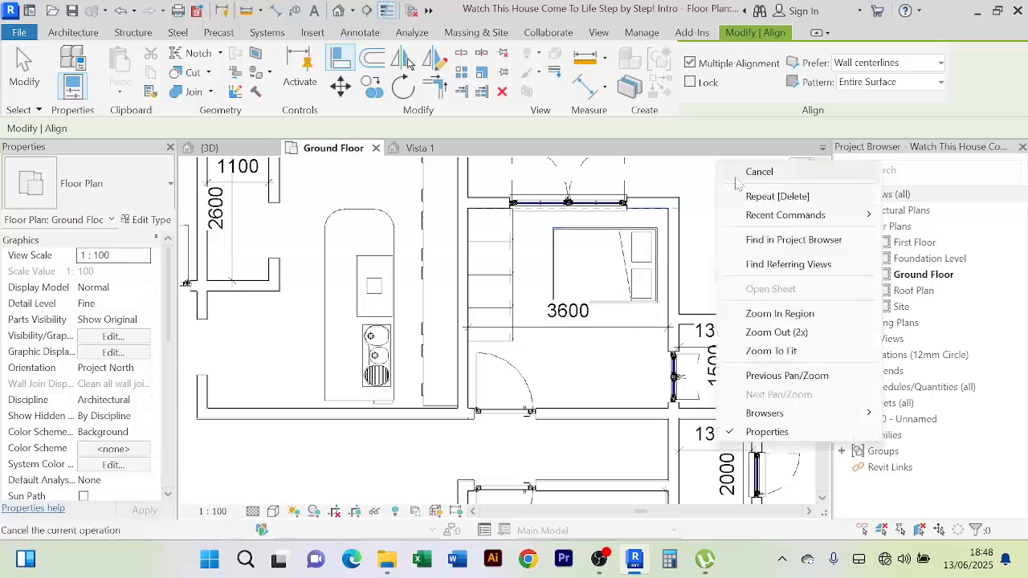
click(748, 173)
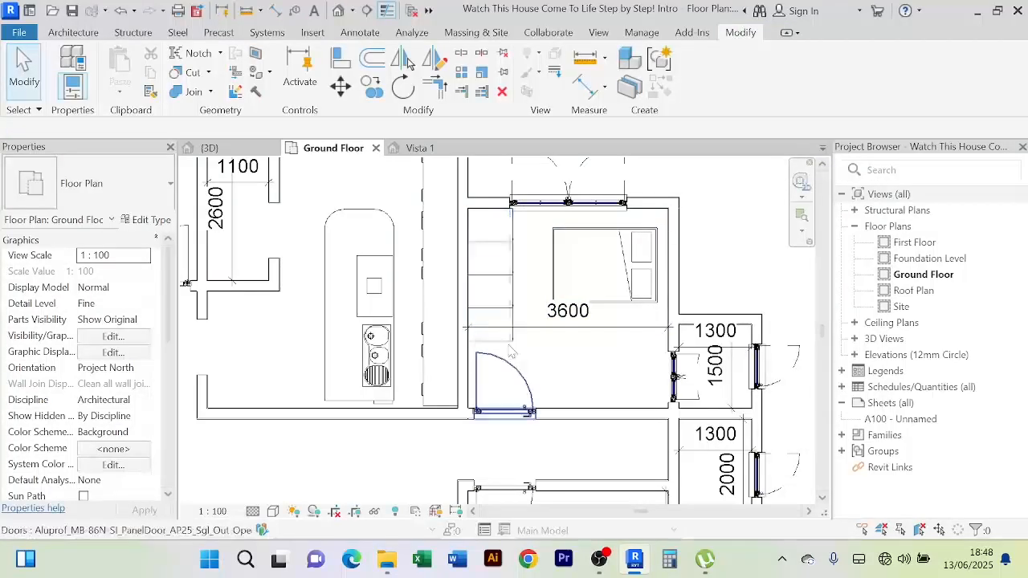
click(506, 334)
scroll(563, 378, down, 2)
middle_drag(564, 378, 545, 367)
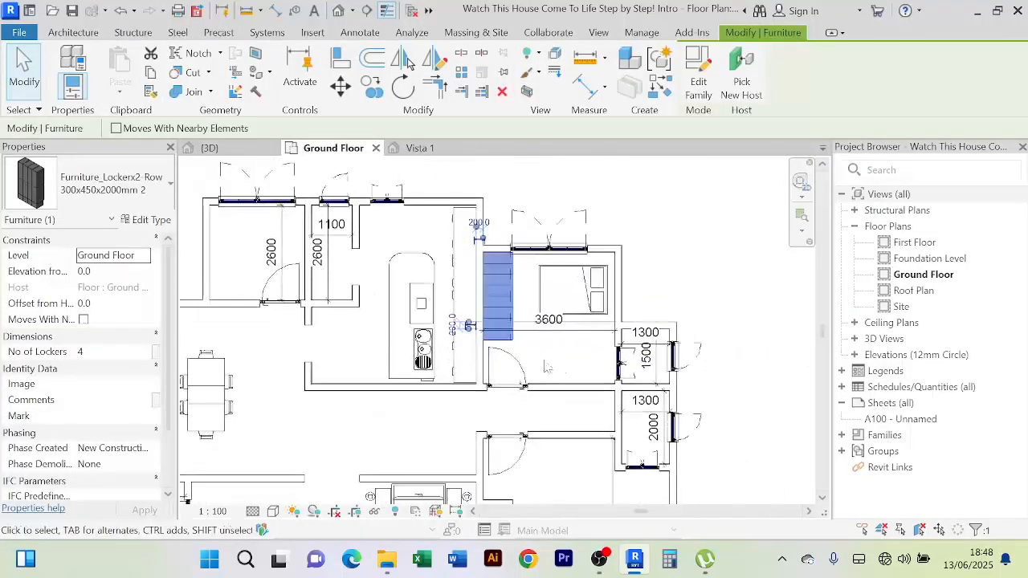
Reduce the '300x450x2000mm 2' type's Locker Width from 600 to 450
click(147, 220)
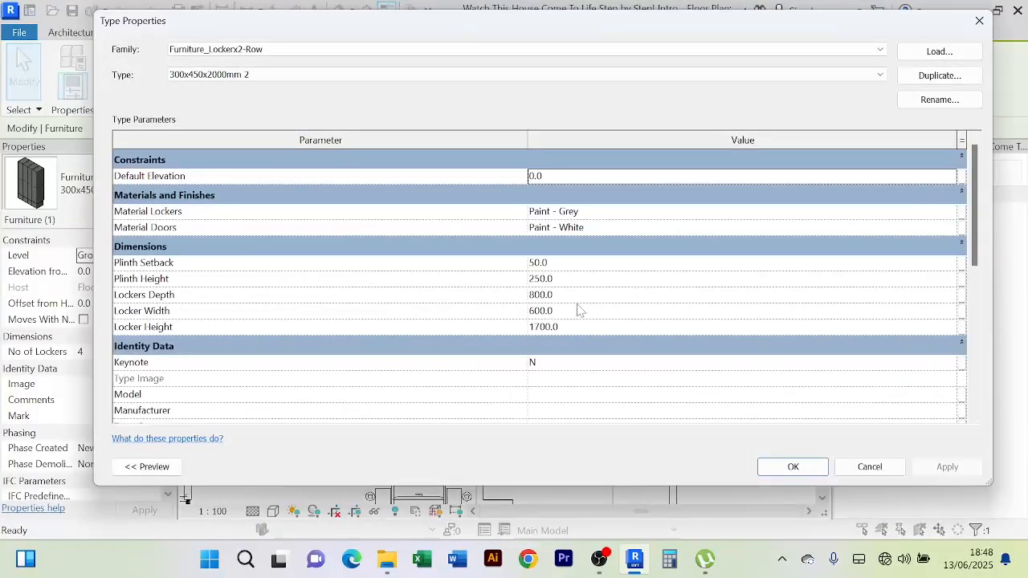
click(574, 313)
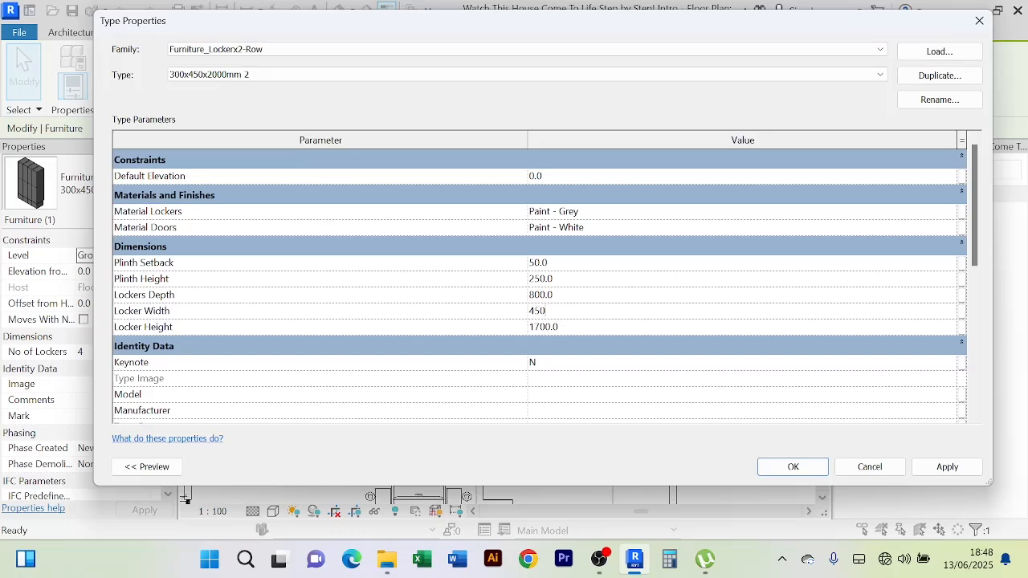
click(948, 468)
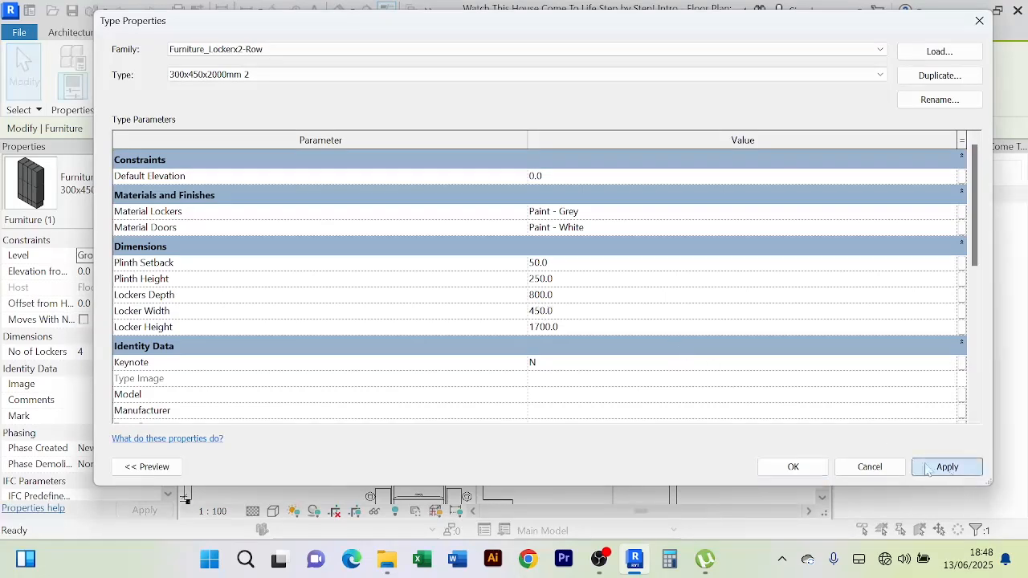
click(804, 467)
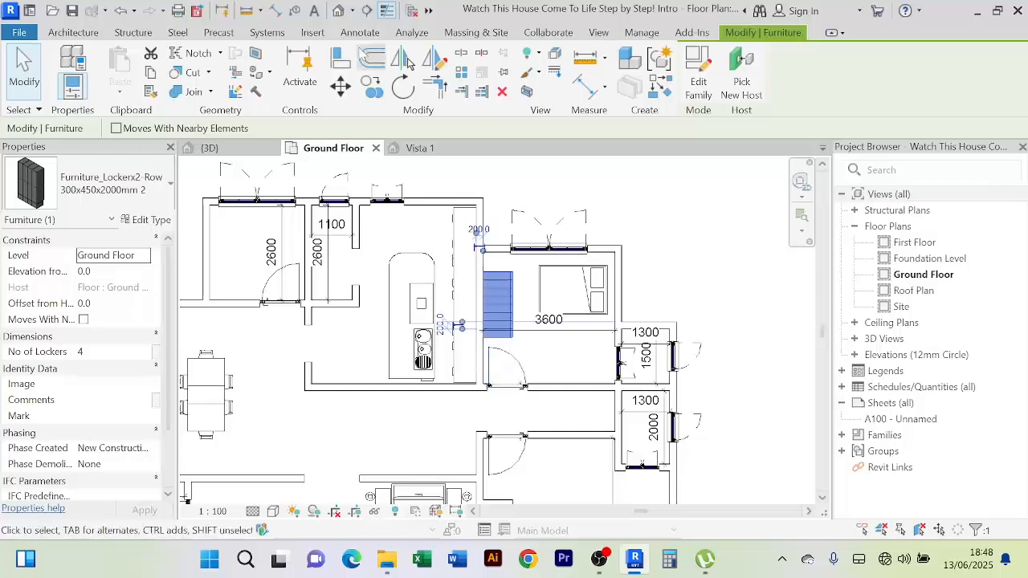
Try aligning the lockers to a wall, then cancel the Align tool
click(340, 58)
scroll(528, 240, up, 2)
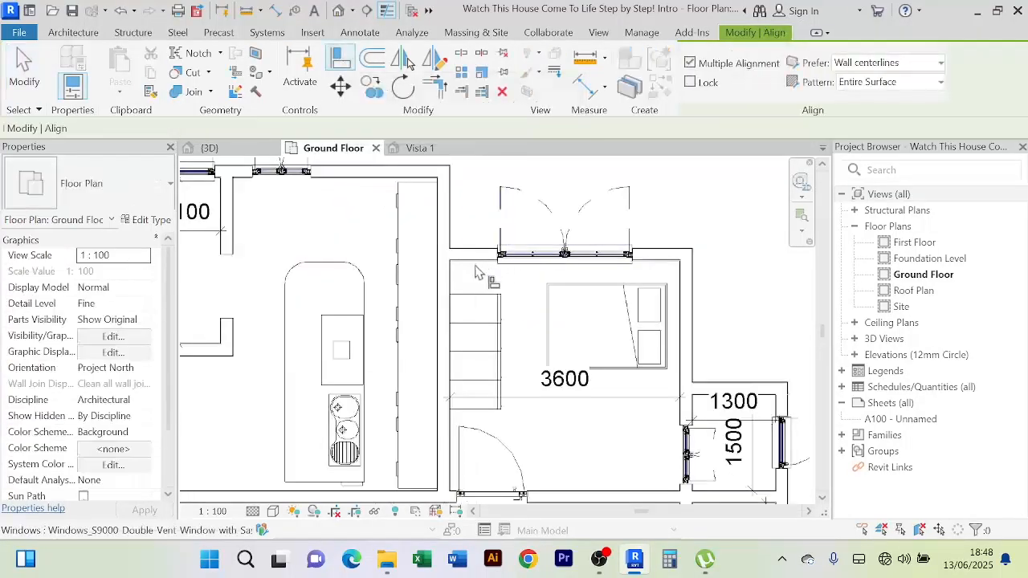
click(464, 270)
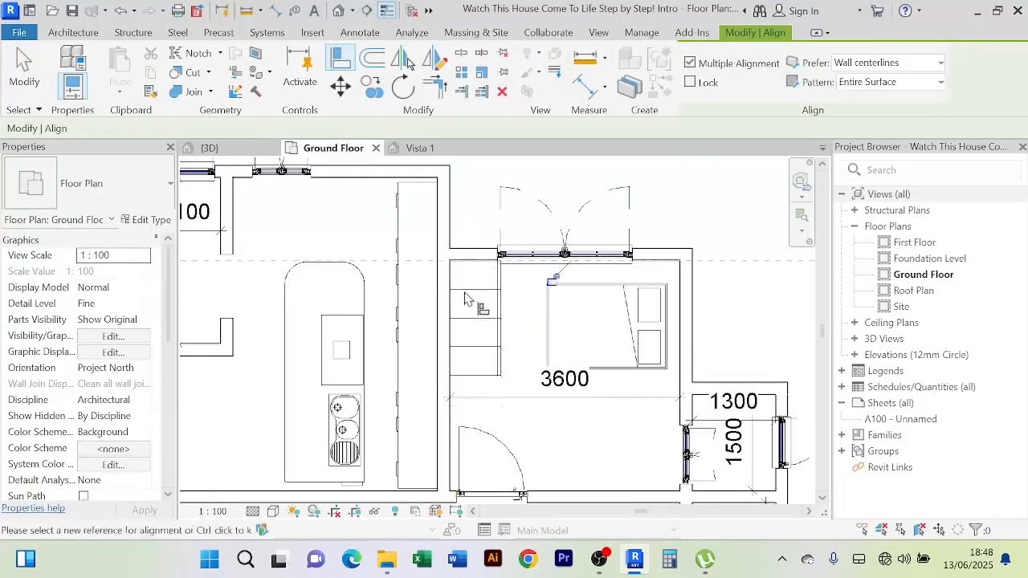
right_click(723, 191)
click(723, 190)
right_click(709, 177)
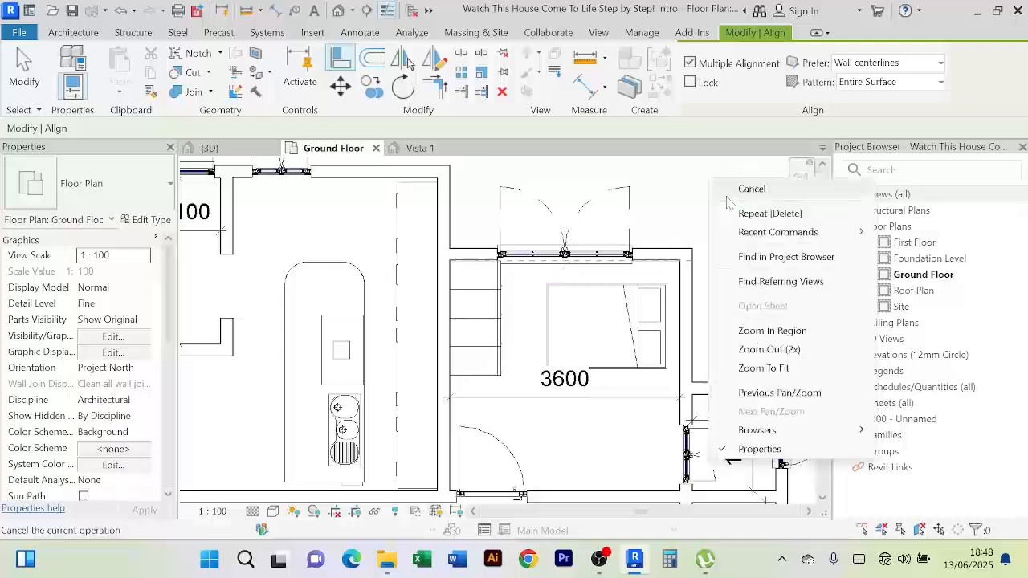
click(725, 197)
scroll(534, 412, down, 2)
middle_drag(534, 412, 493, 284)
scroll(495, 287, down, 3)
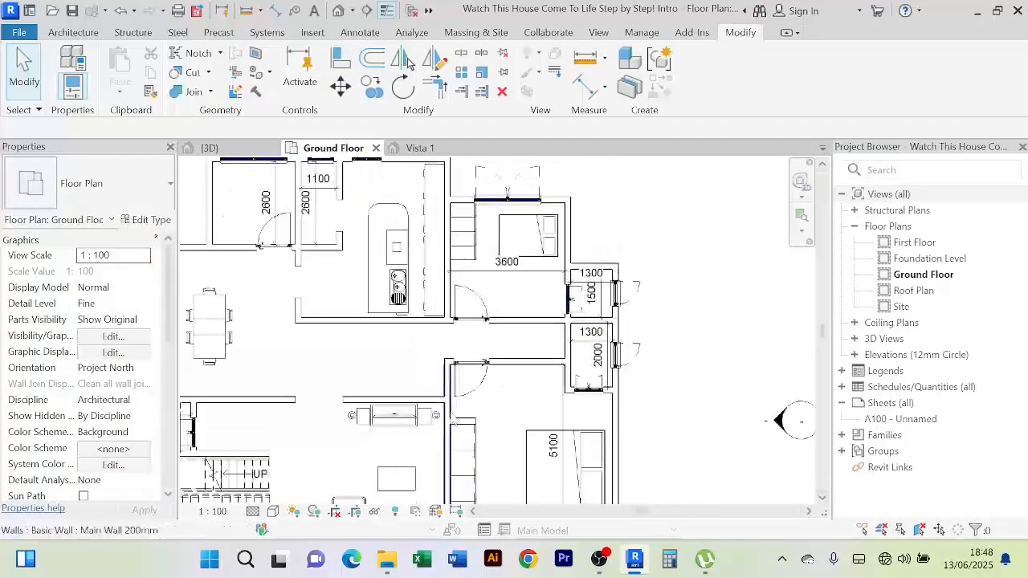
scroll(485, 421, up, 3)
Draw a 900-long Main Wall 200mm wall beside the lockers using Create Similar
click(474, 419)
scroll(482, 402, down, 3)
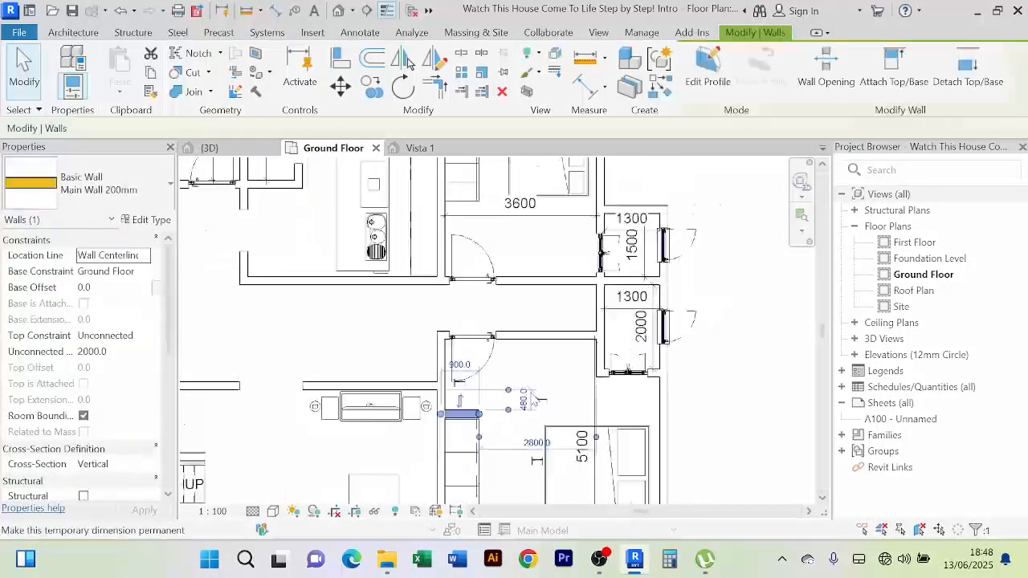
click(665, 94)
scroll(424, 324, up, 5)
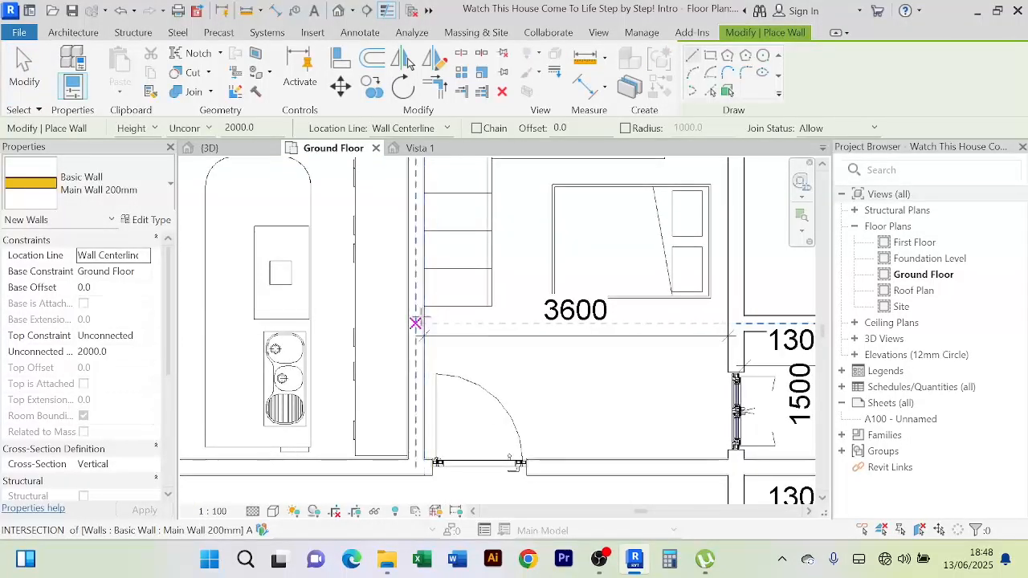
click(416, 315)
click(494, 314)
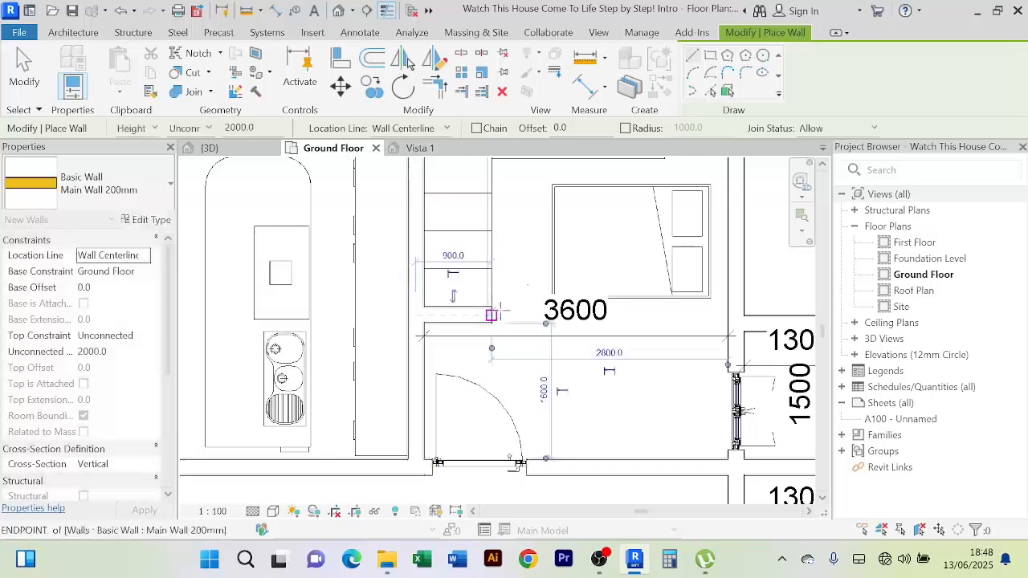
right_click(521, 233)
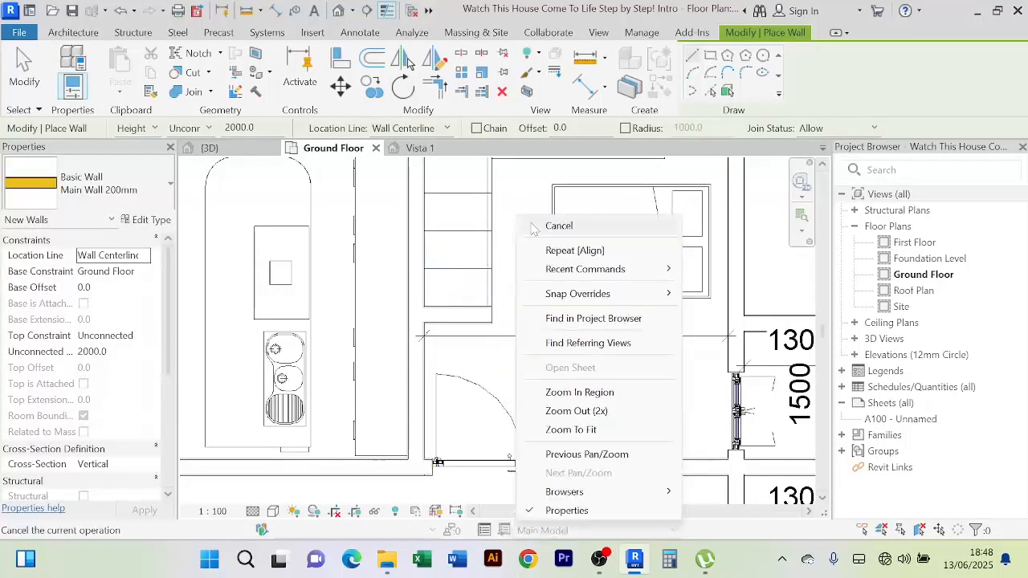
click(554, 234)
Pan and zoom around the ground floor to review both bedrooms' locker rows
scroll(566, 340, down, 3)
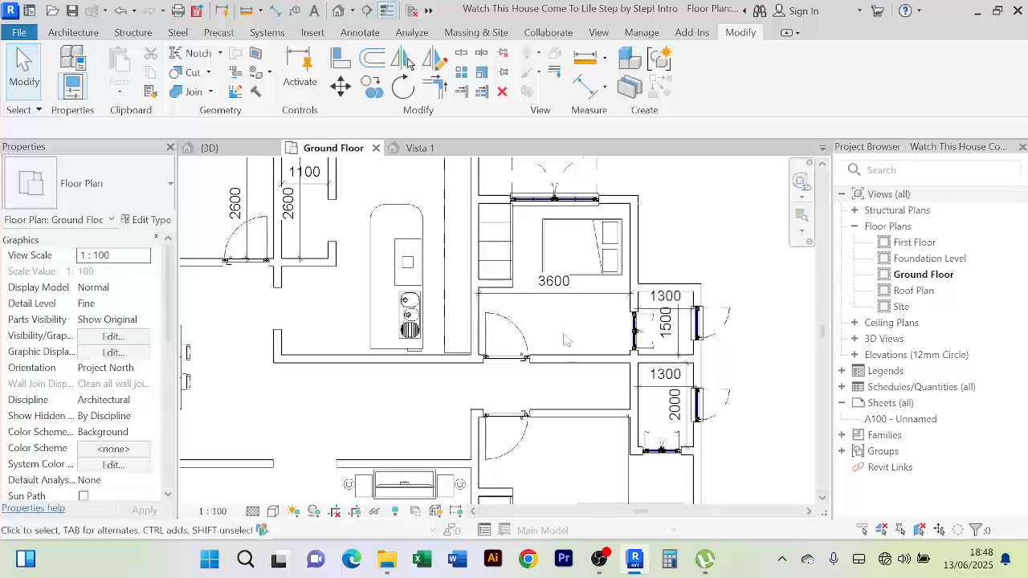
scroll(564, 335, down, 2)
middle_drag(669, 276, 645, 234)
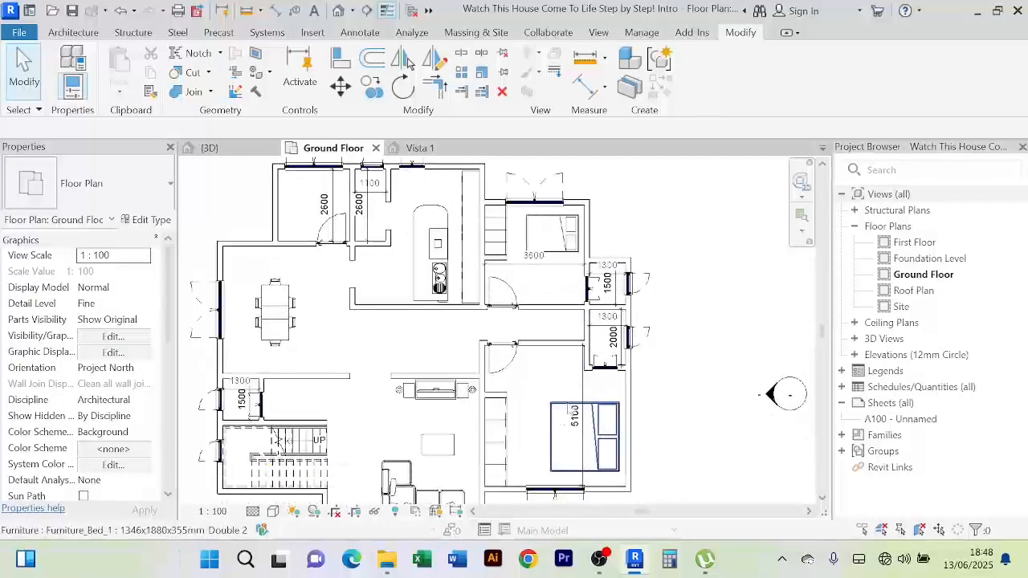
scroll(531, 364, up, 1)
scroll(542, 405, down, 1)
middle_drag(547, 397, 510, 307)
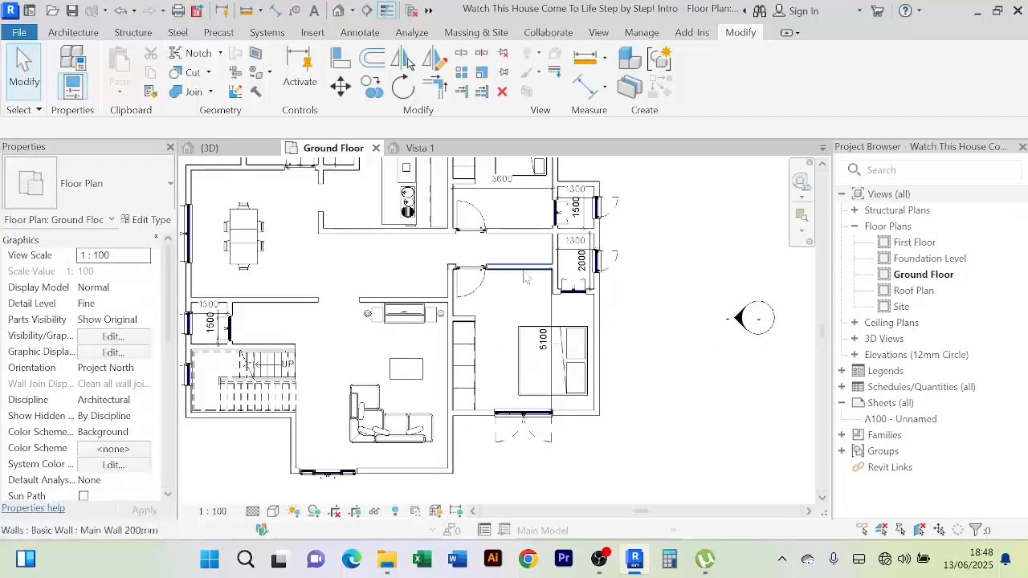
scroll(525, 273, up, 3)
scroll(514, 344, down, 2)
middle_drag(519, 341, 516, 330)
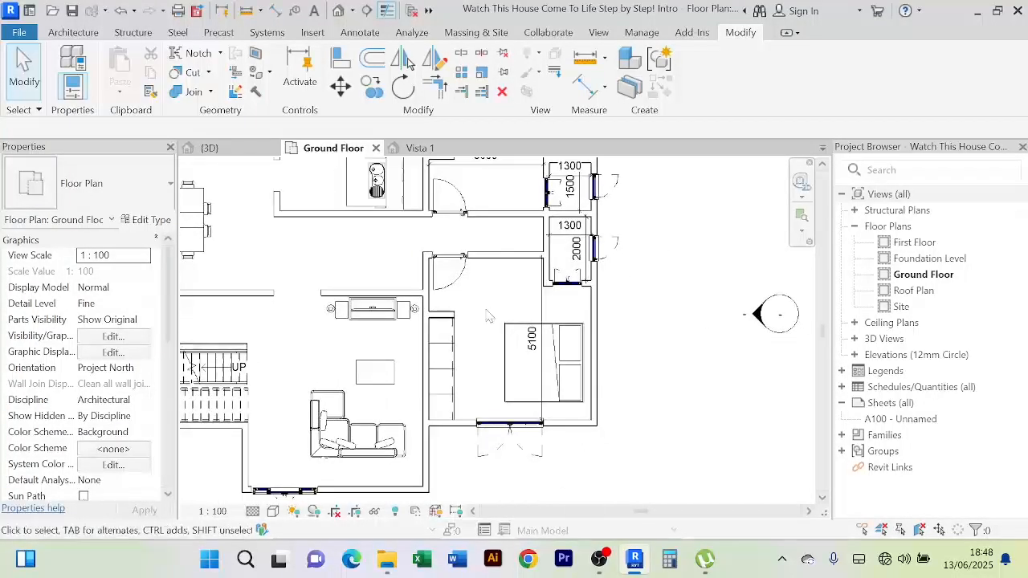
scroll(487, 316, up, 2)
scroll(484, 314, down, 2)
scroll(487, 302, up, 1)
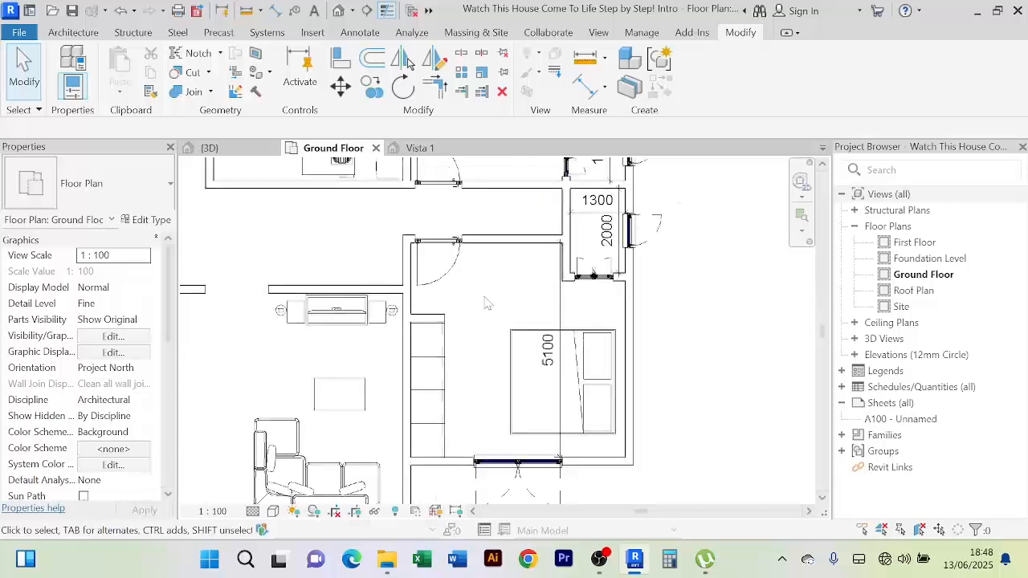
scroll(484, 300, up, 1)
scroll(486, 302, down, 3)
middle_drag(487, 303, 505, 306)
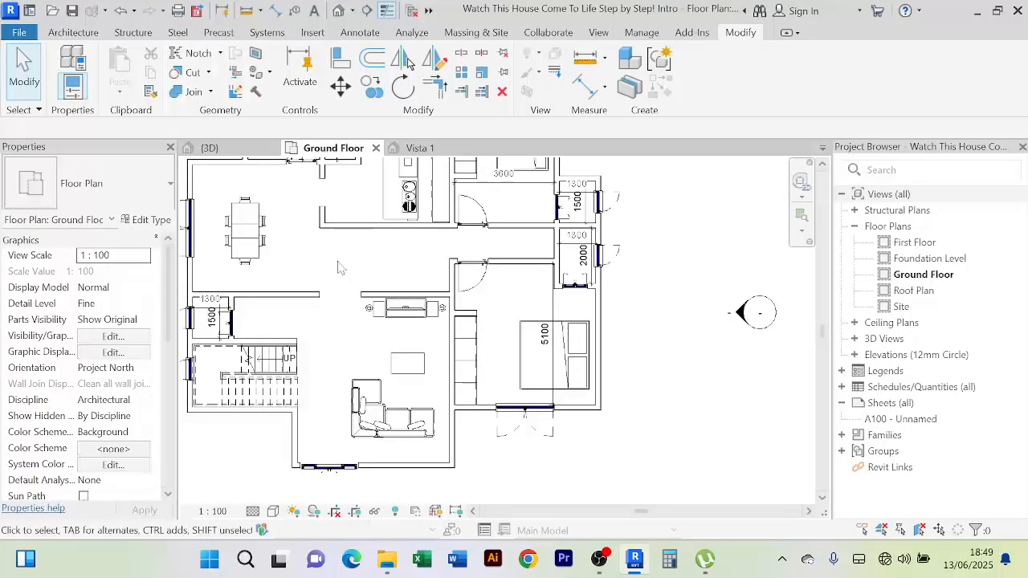
scroll(339, 268, down, 1)
middle_drag(473, 291, 524, 315)
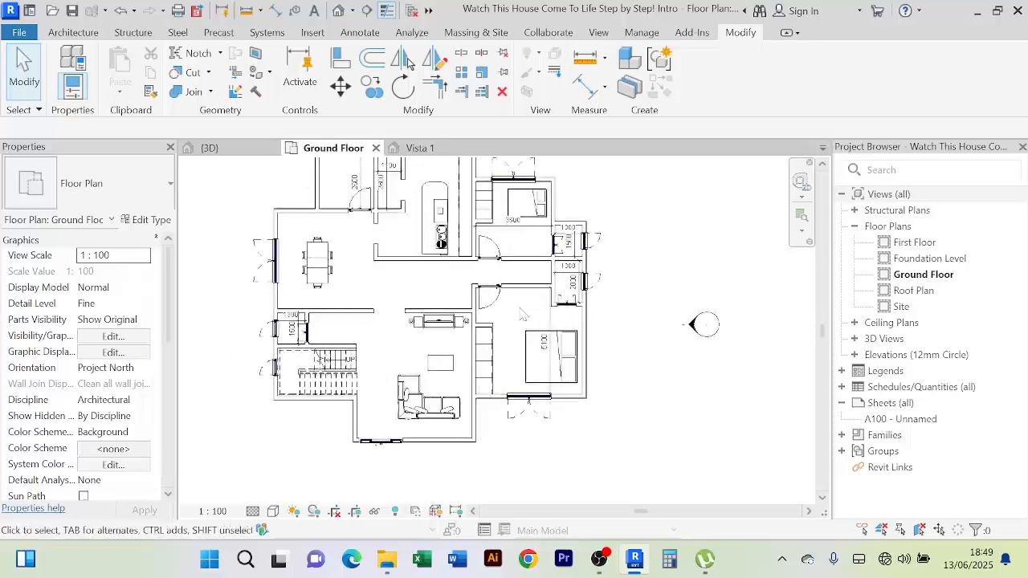
scroll(522, 318, up, 5)
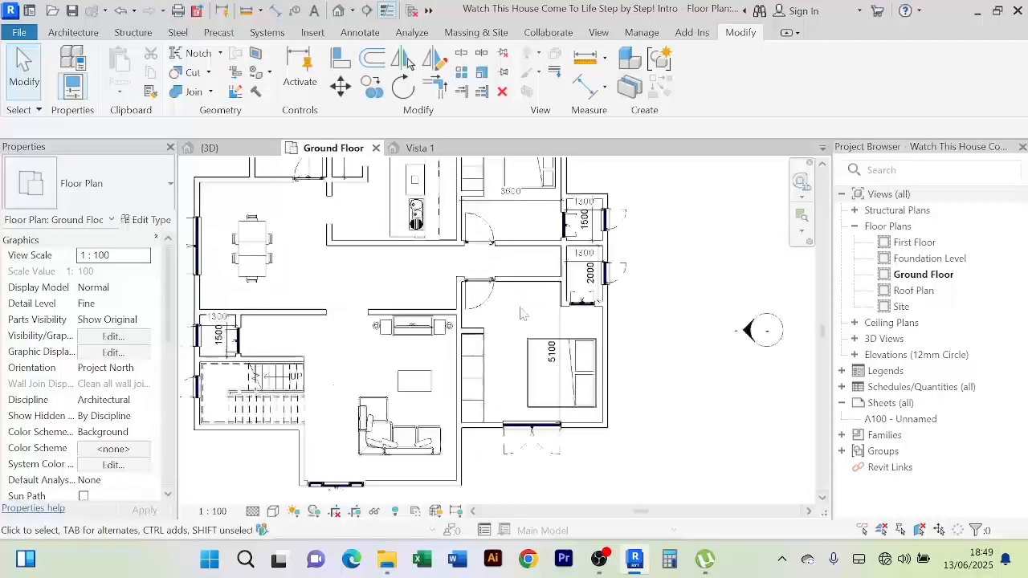
scroll(569, 278, down, 2)
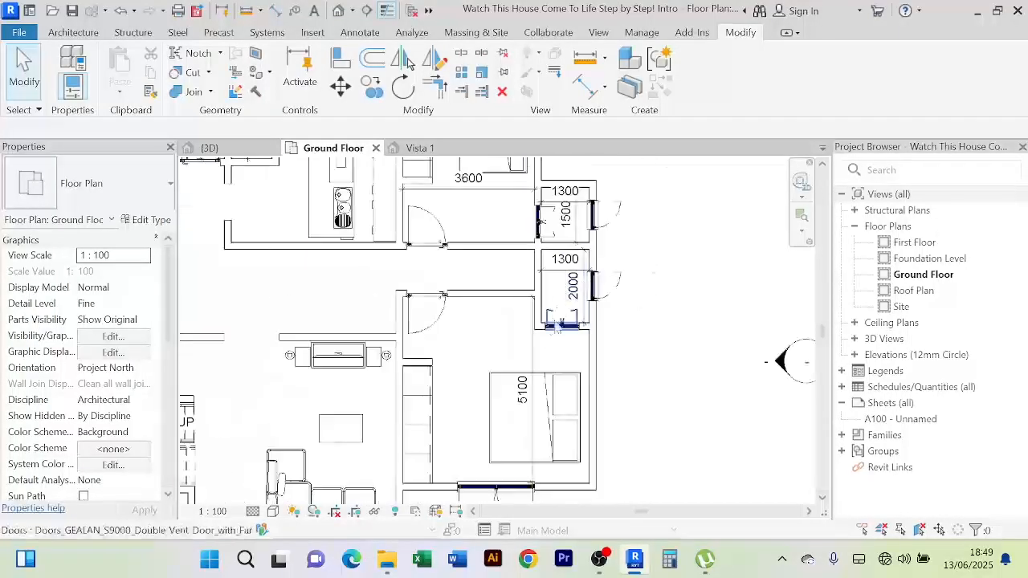
scroll(678, 346, down, 2)
middle_drag(677, 346, 669, 307)
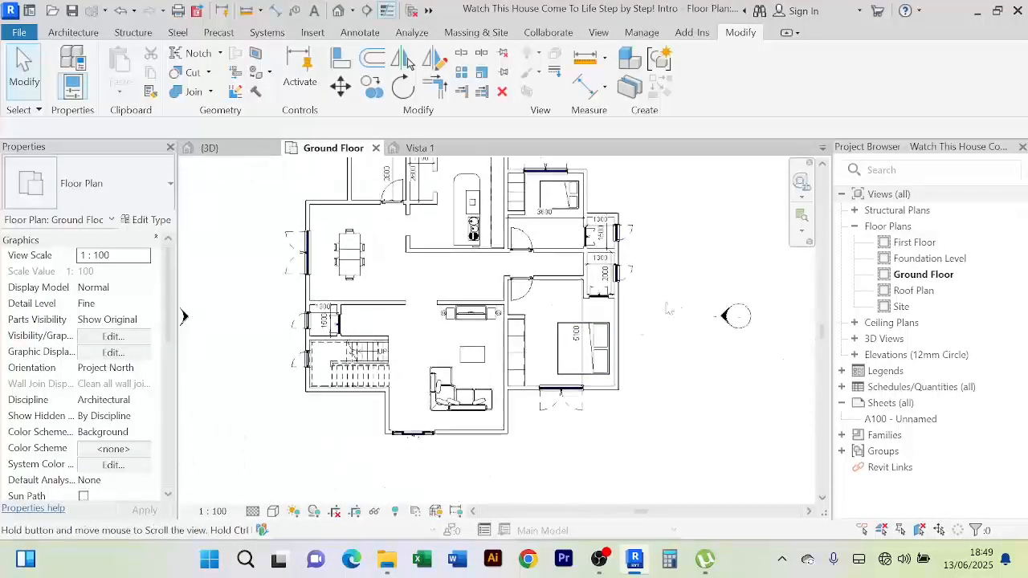
Go up from the storage furniture folder through UK and Libraries 3 to REVIT LIBRARIES
click(388, 566)
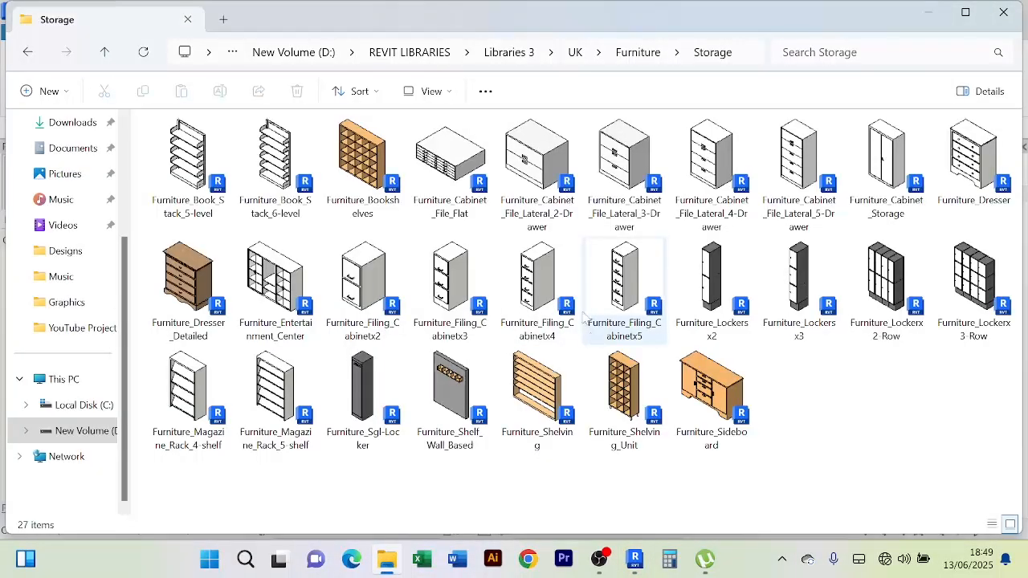
click(106, 53)
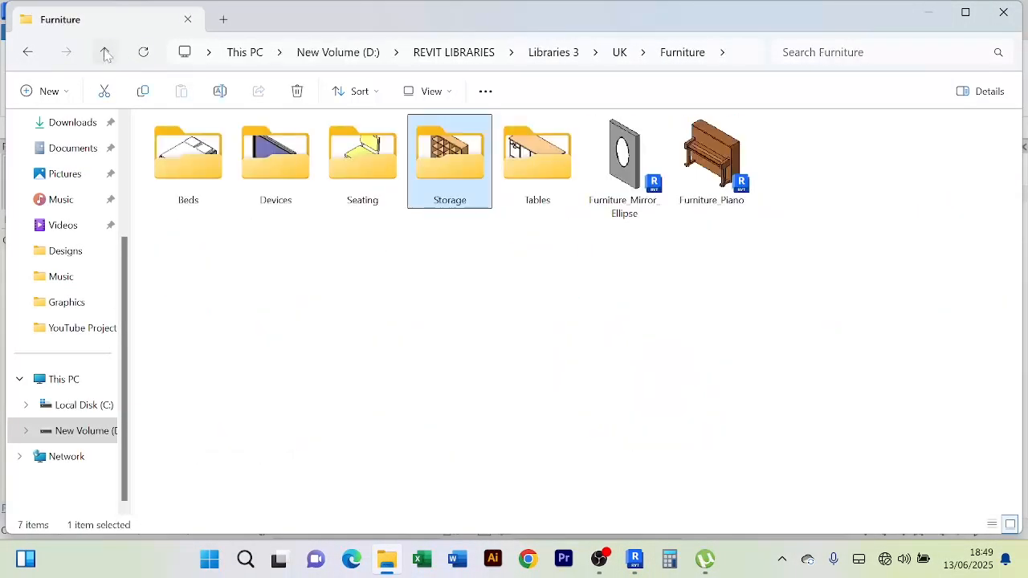
click(104, 52)
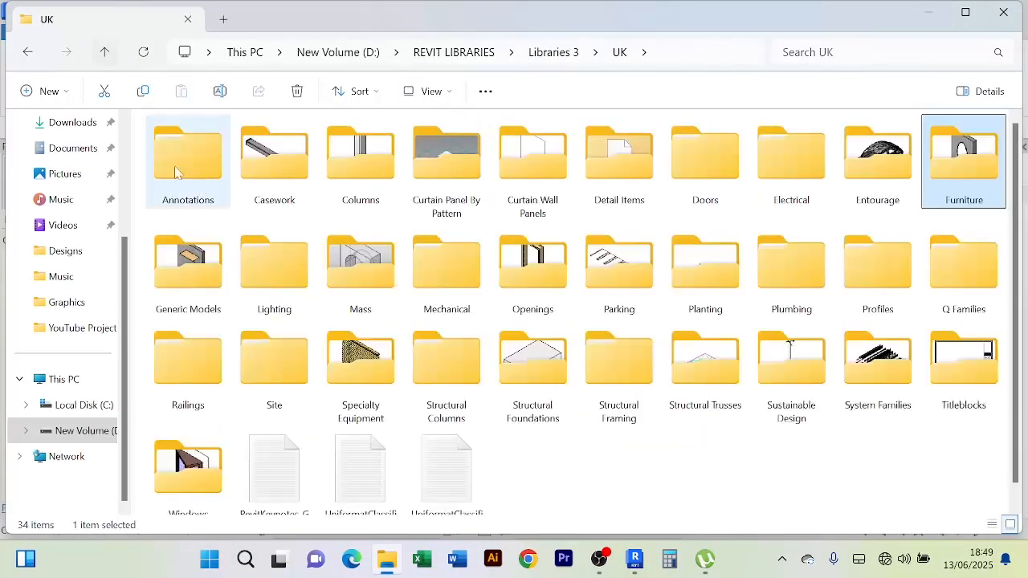
click(105, 52)
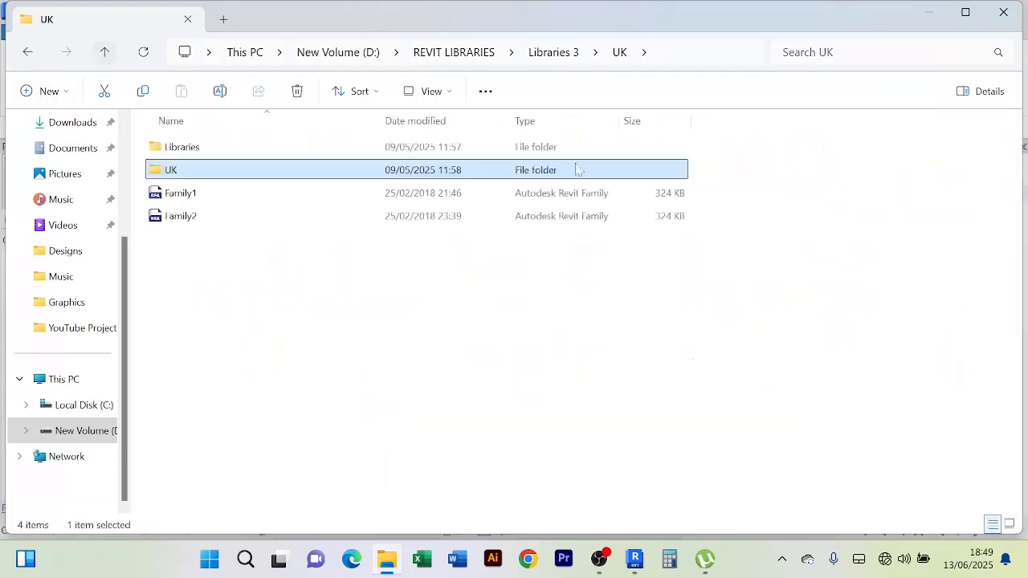
click(104, 52)
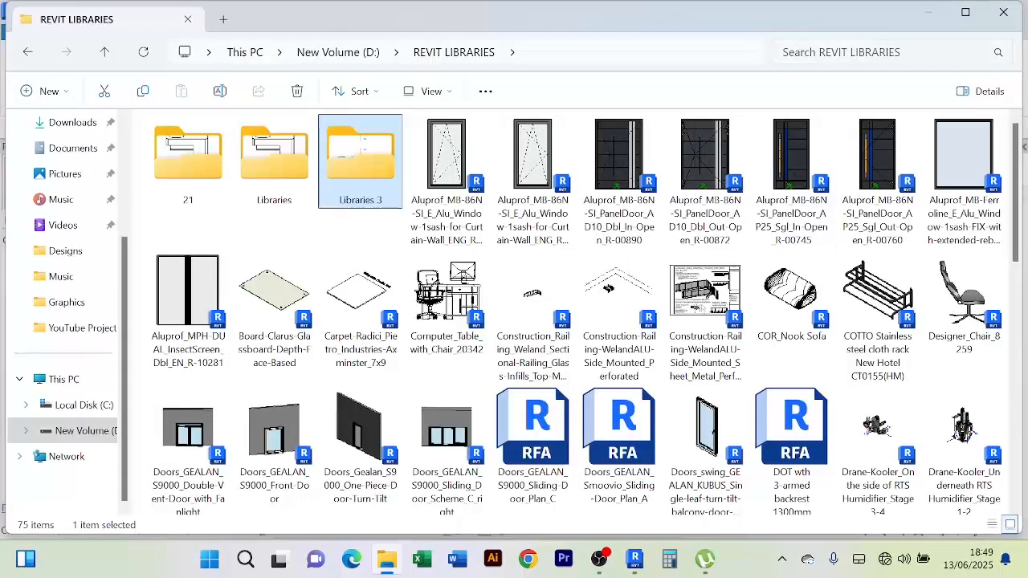
Search REVIT LIBRARIES for 'wash', then 'toilet', and bring up the Toilet Cubicles result's menu
click(842, 52)
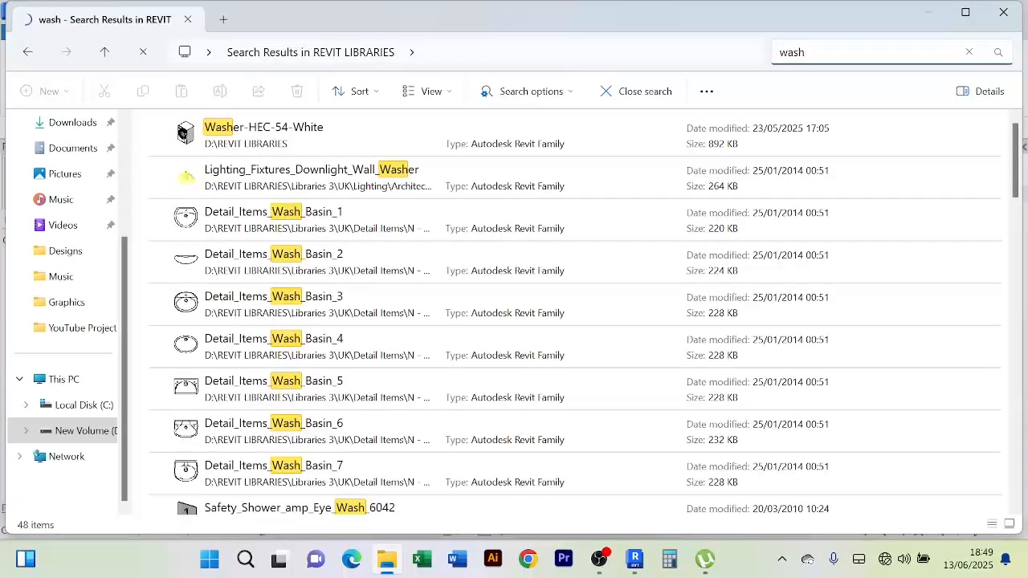
scroll(324, 277, down, 4)
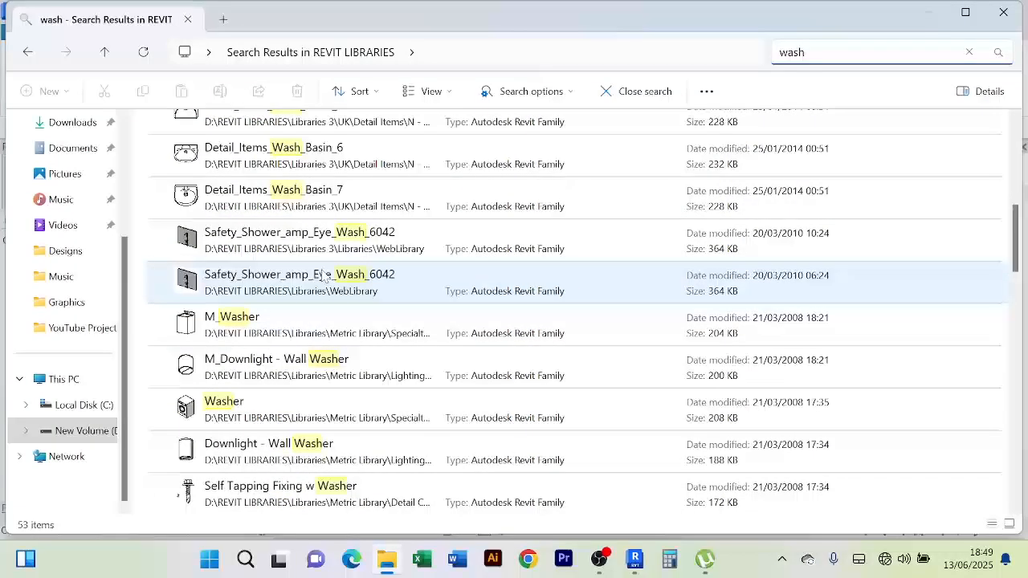
scroll(324, 276, down, 5)
scroll(313, 322, down, 3)
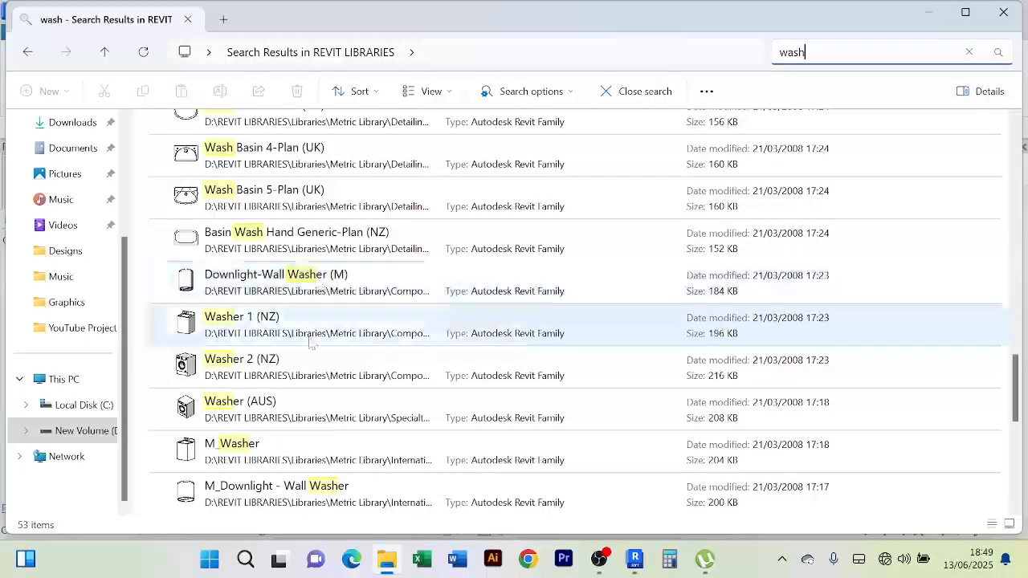
scroll(319, 336, up, 15)
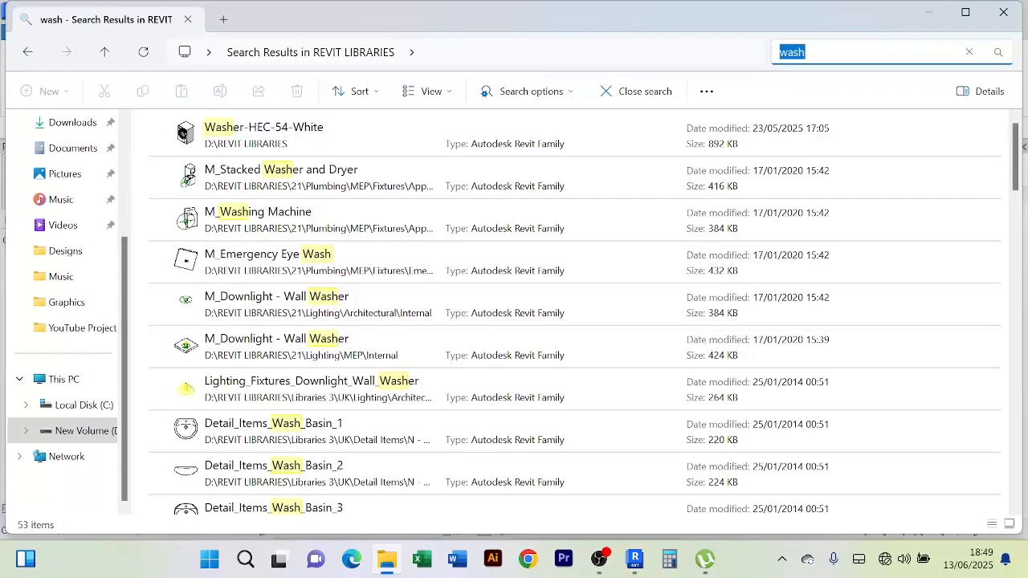
text(toil)
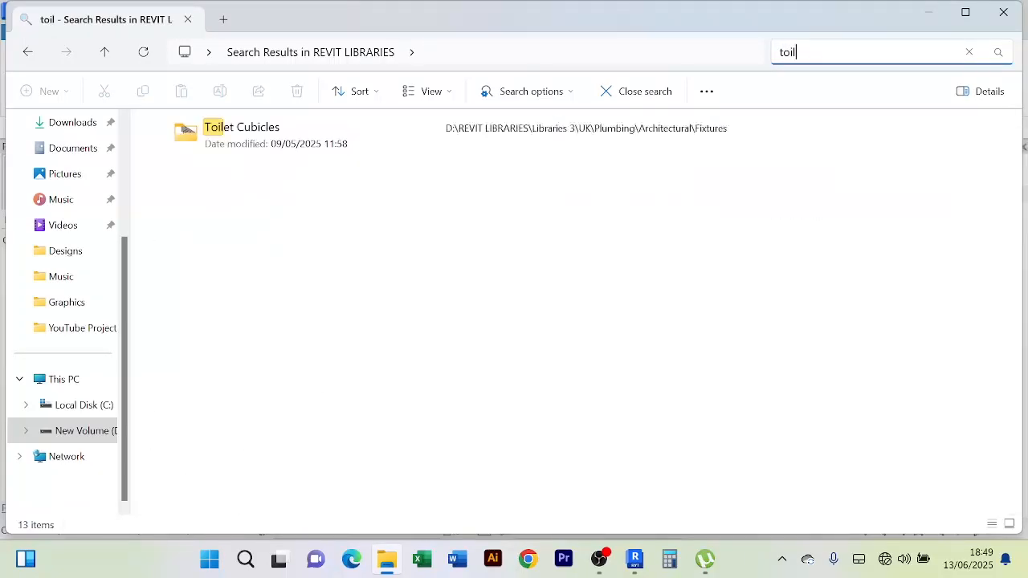
text(et)
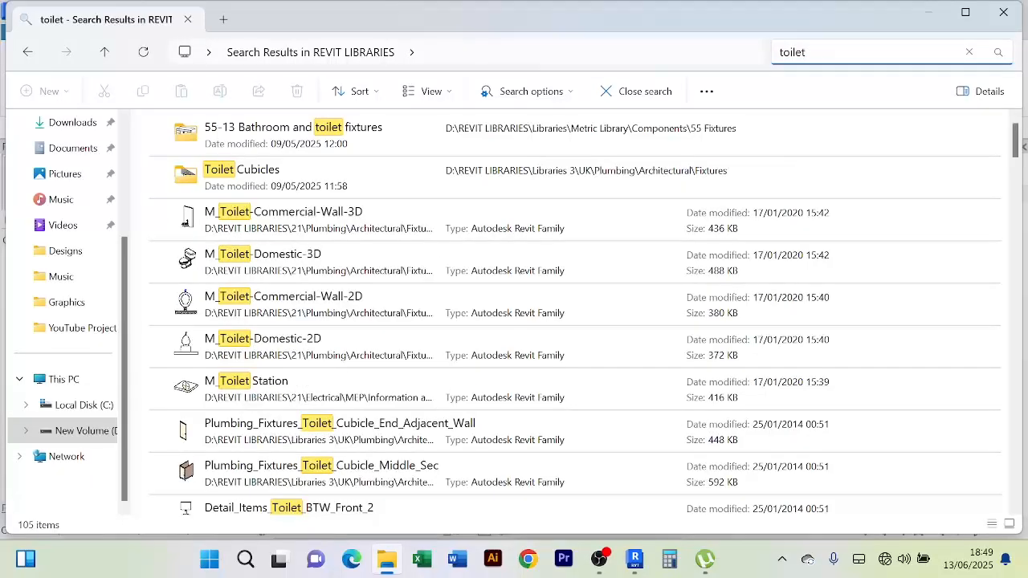
right_click(277, 187)
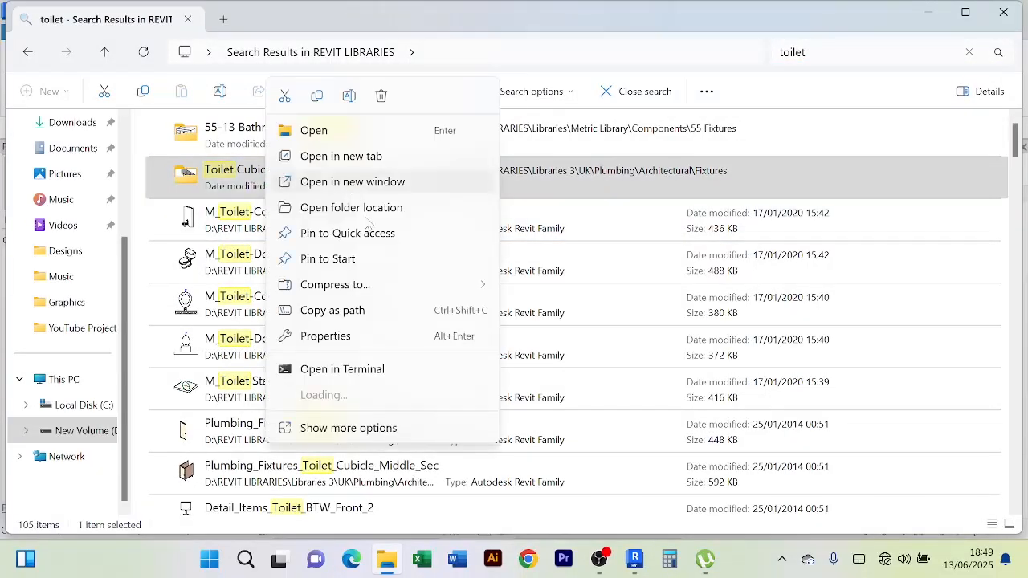
Open the Toilet Cubicles folder location and browse its four cubicle families
click(370, 210)
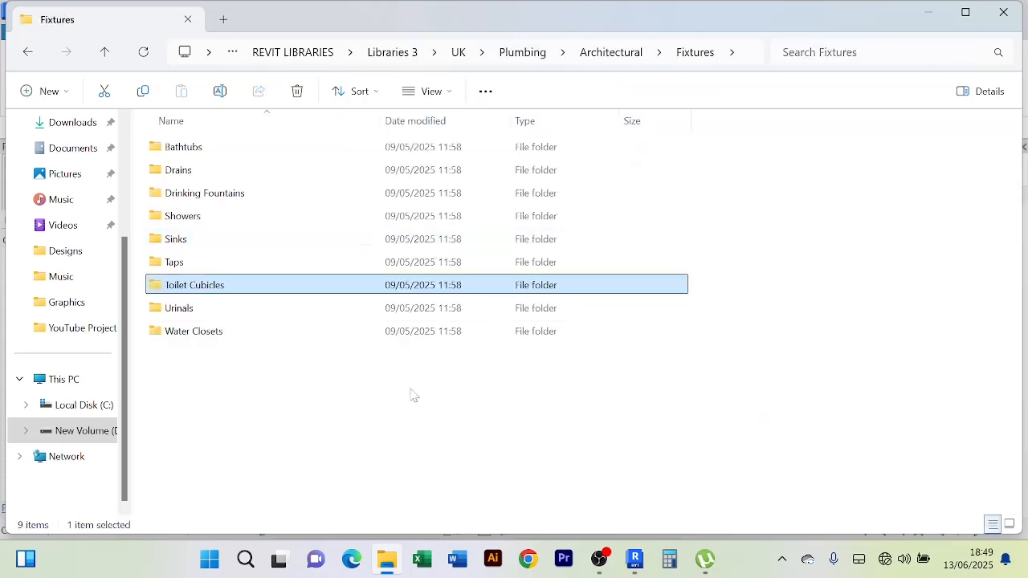
double_click(228, 286)
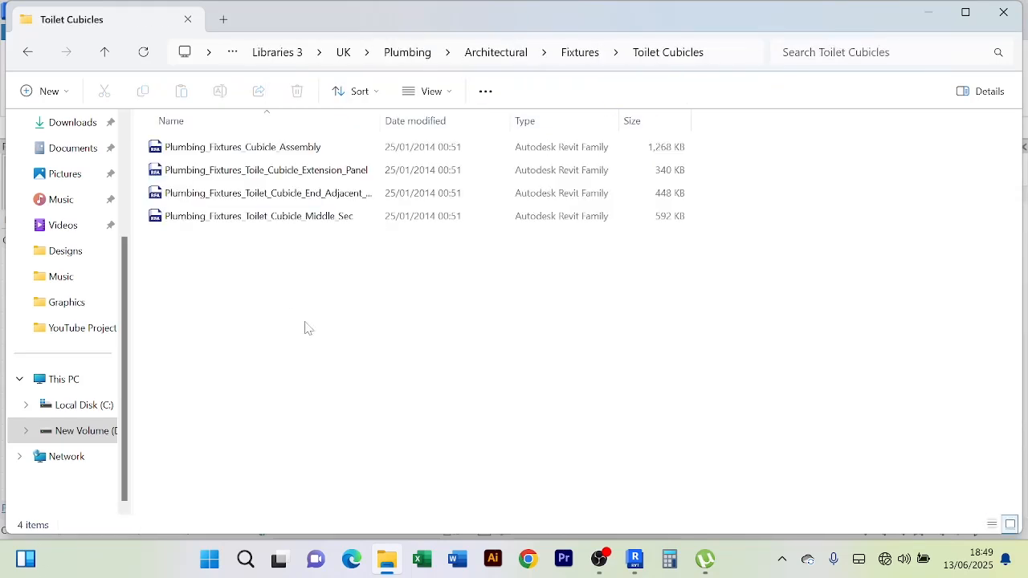
ctrl+scroll(309, 328, up, 4)
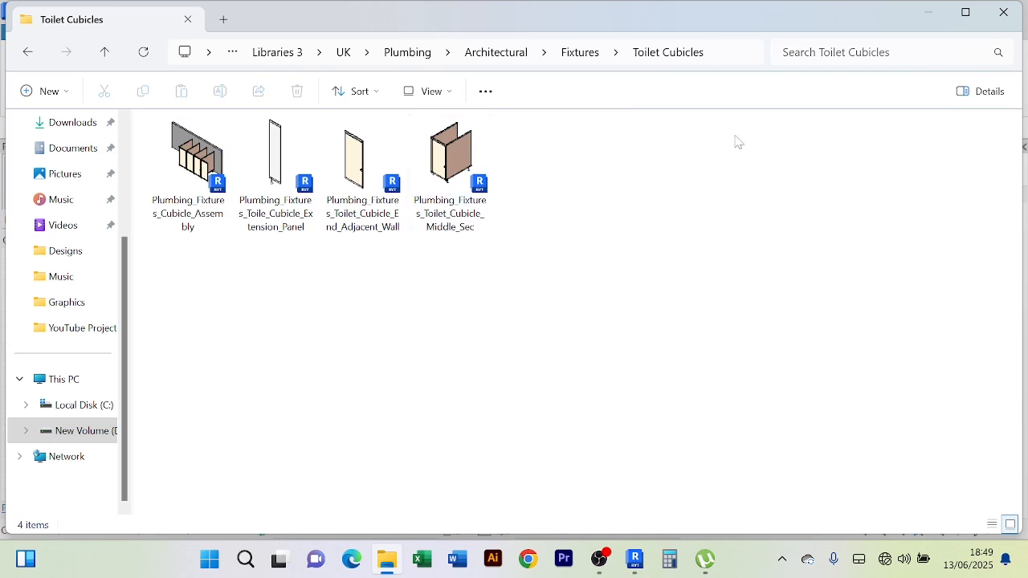
Climb back through Fixtures, Architectural, Plumbing, UK and Libraries 3 to REVIT LIBRARIES
click(106, 53)
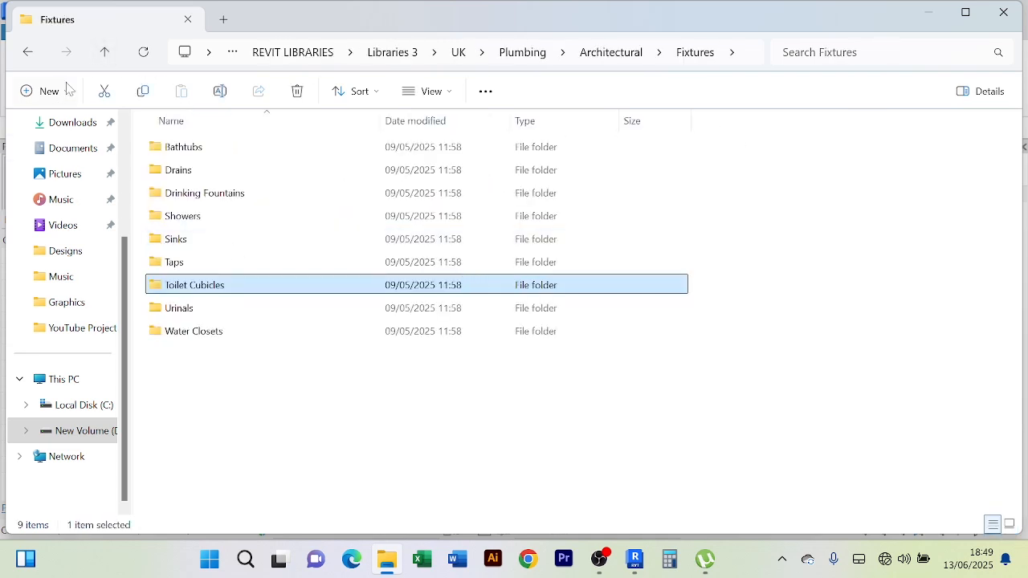
click(105, 53)
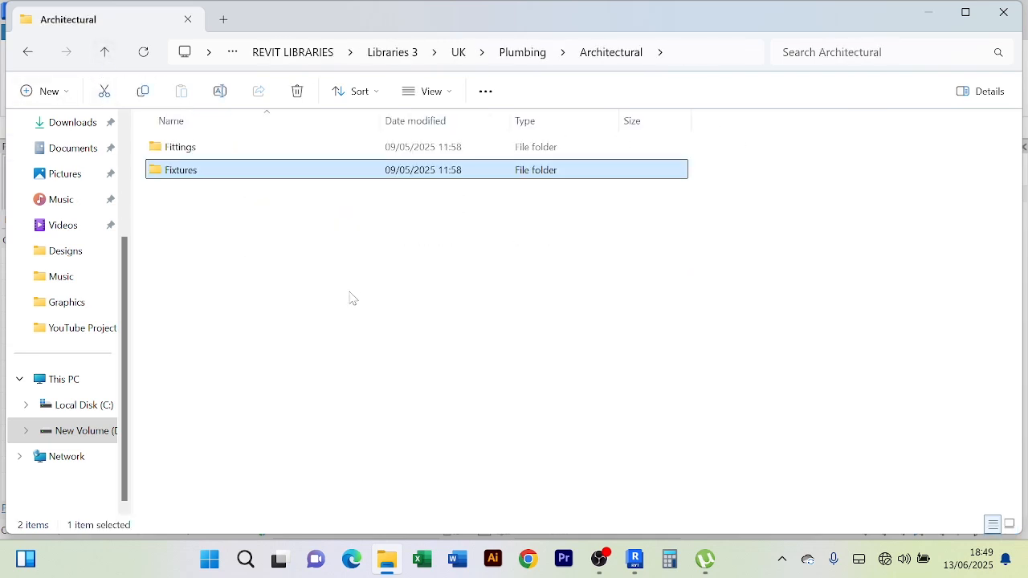
click(105, 53)
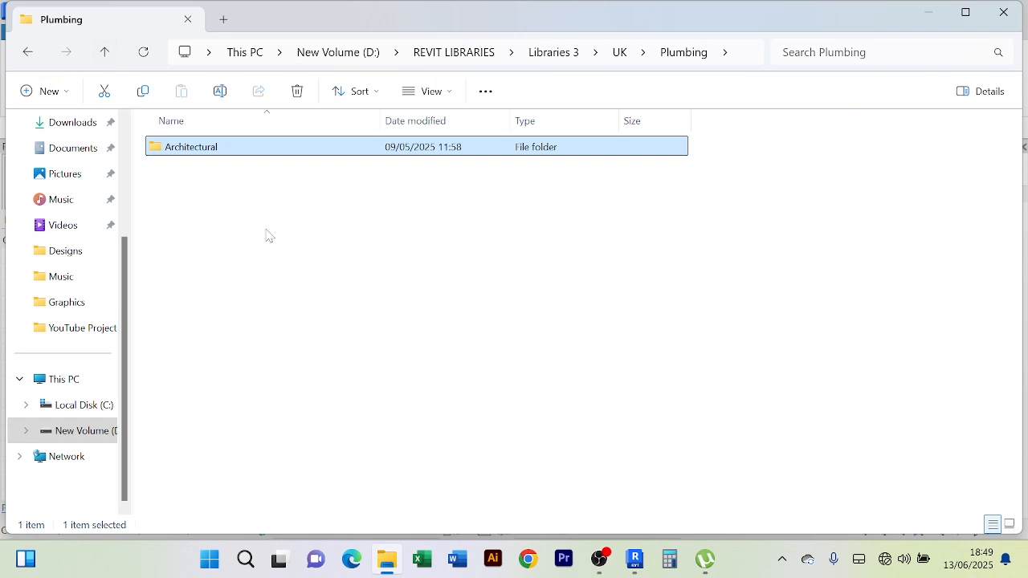
click(104, 53)
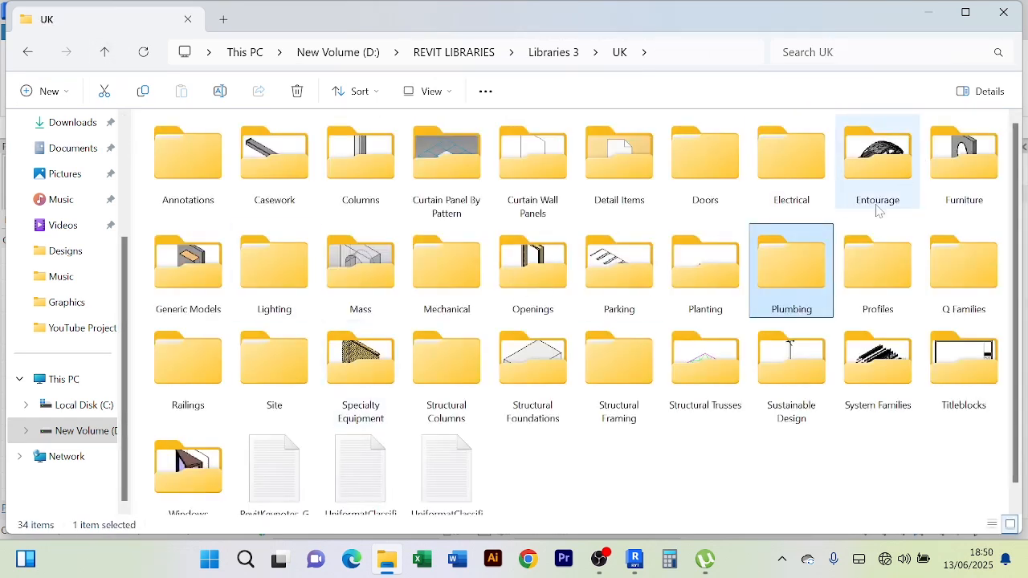
scroll(821, 283, down, 1)
scroll(804, 306, up, 1)
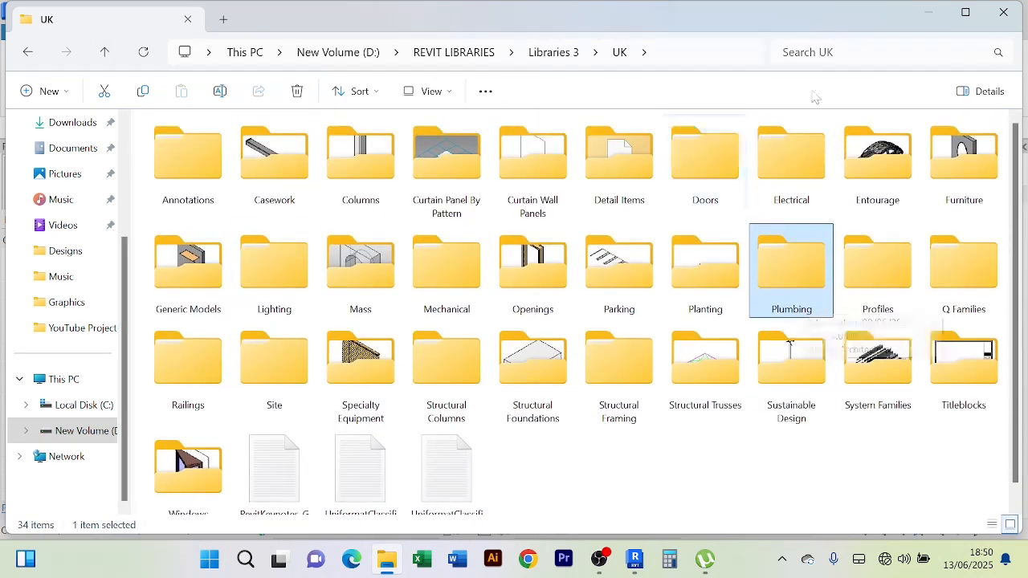
click(105, 53)
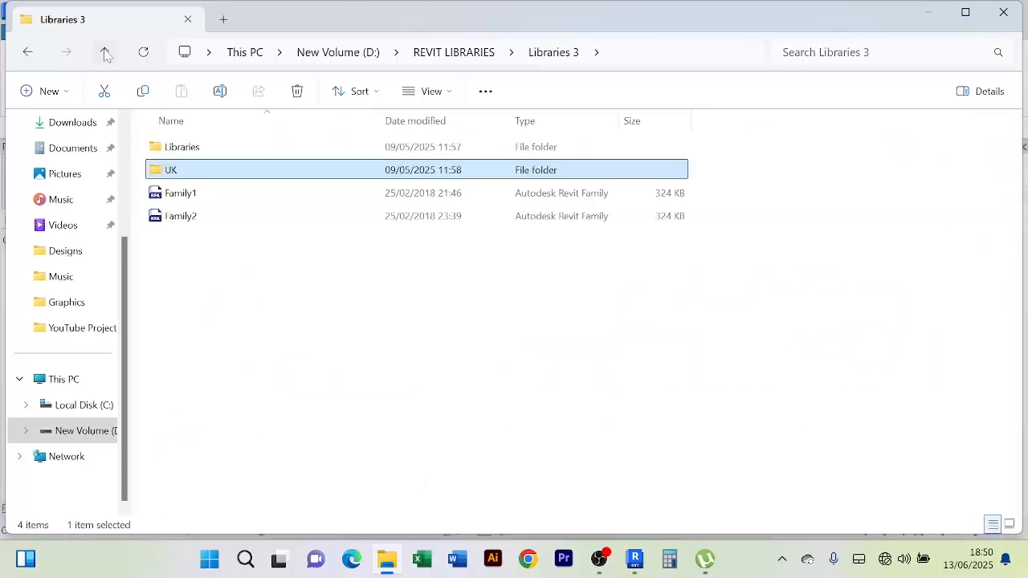
click(105, 53)
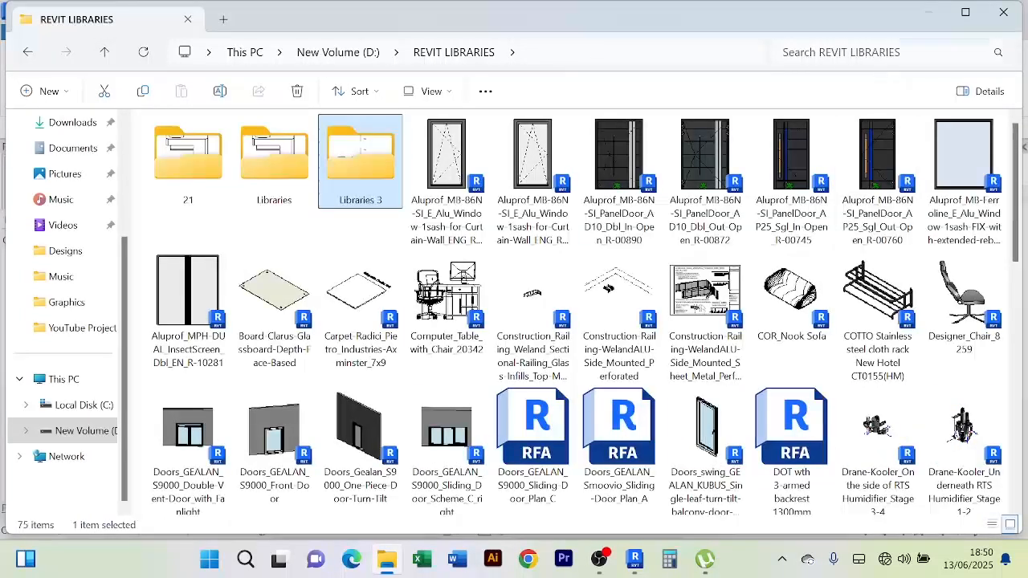
click(891, 53)
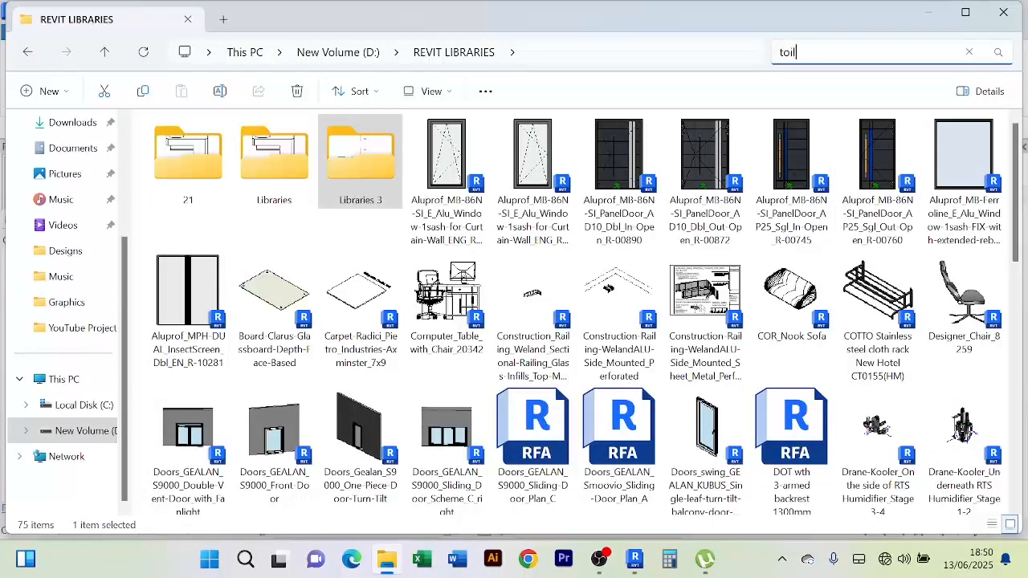
Search 'toilet' and open the file location of M_Toilet-Domestic-3D
text(toilet)
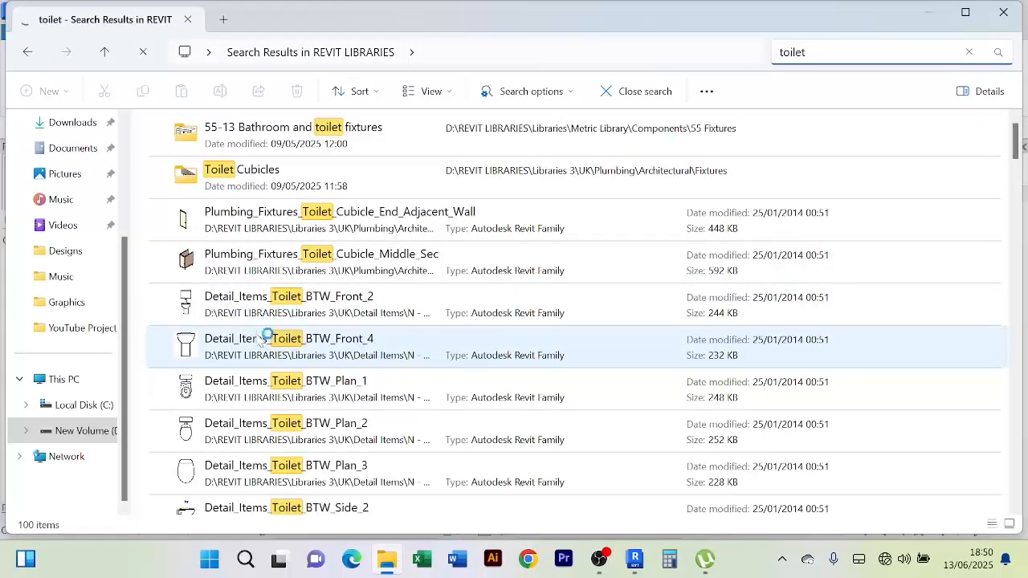
right_click(258, 389)
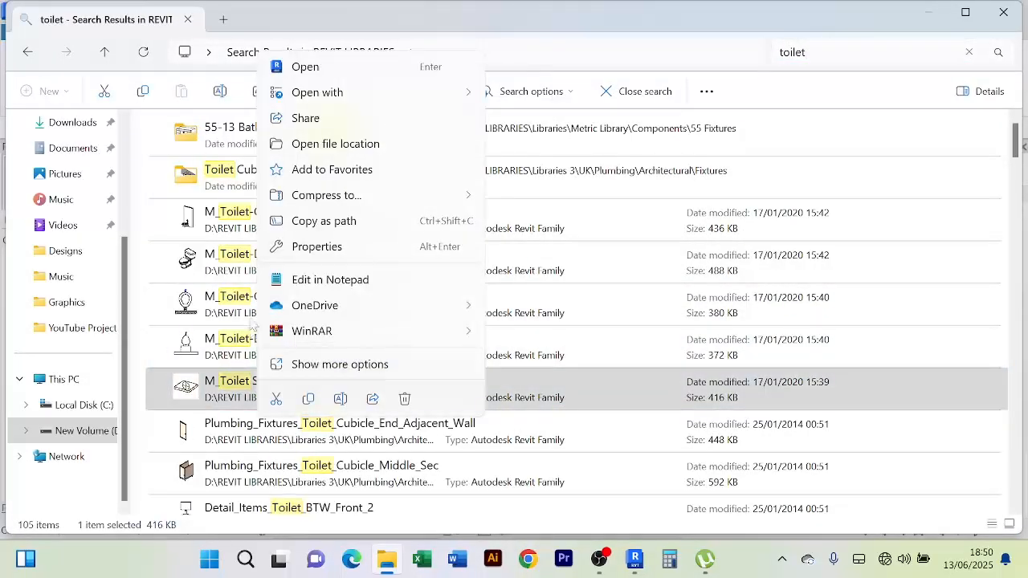
click(229, 263)
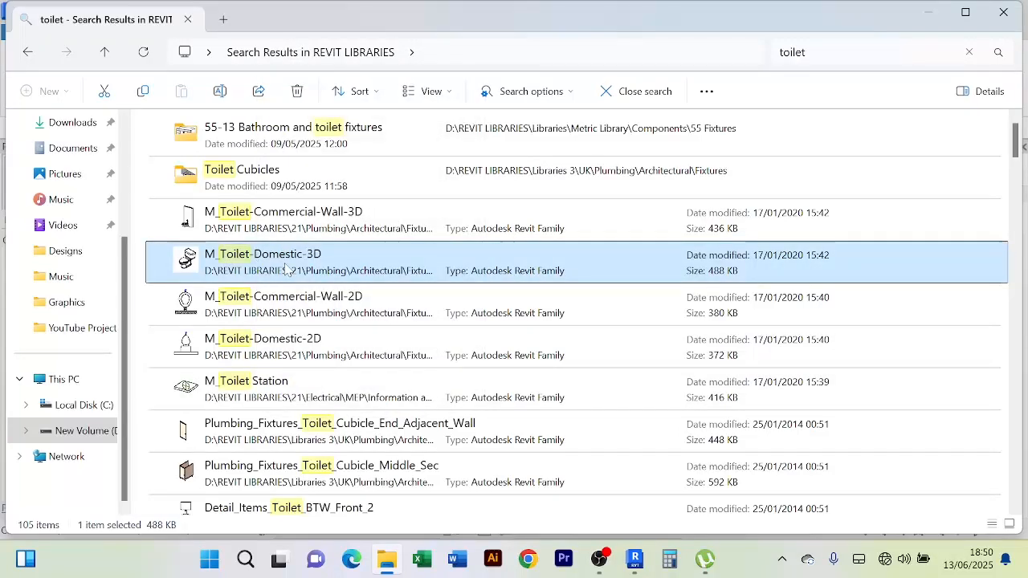
right_click(295, 259)
click(377, 237)
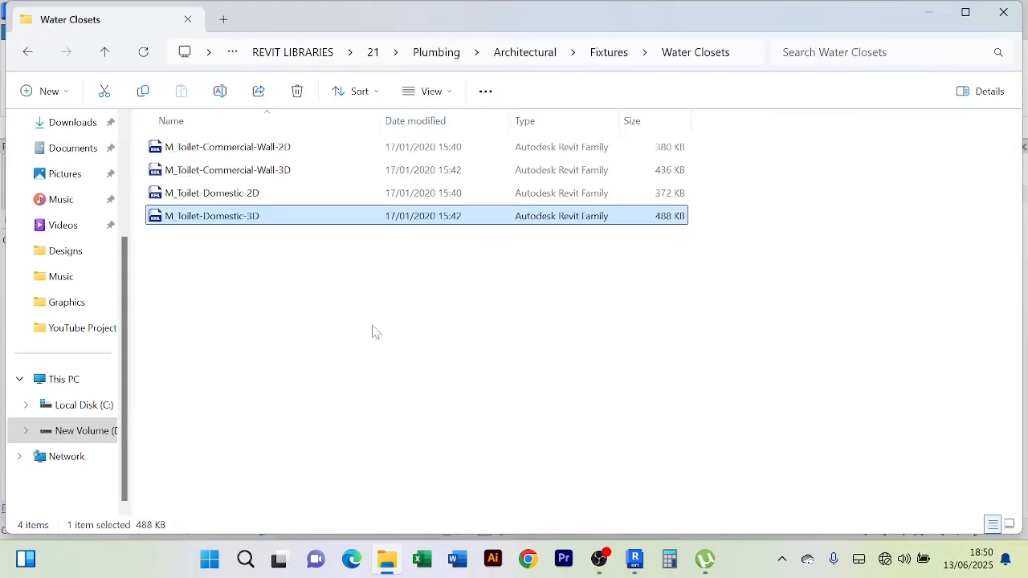
Show the Water Closets folder as large icons and look through the M_Toilet families
key(ctrl+shift+2)
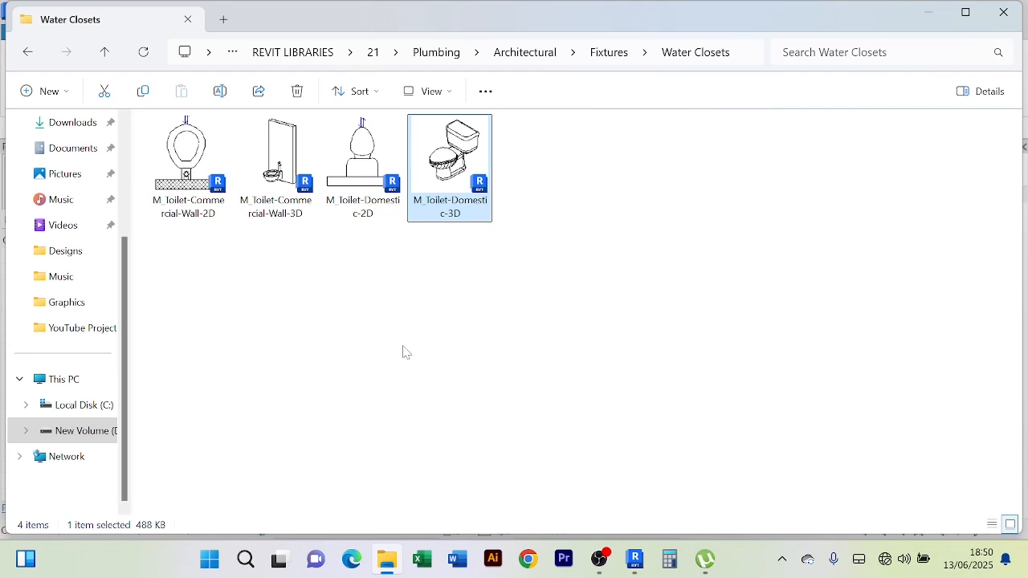
key(Left)
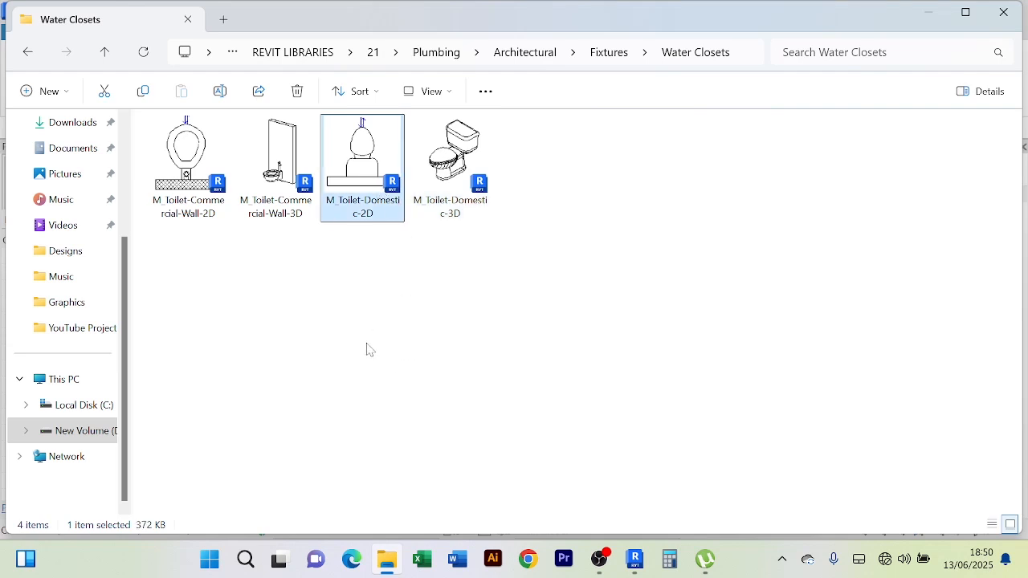
click(274, 194)
click(191, 201)
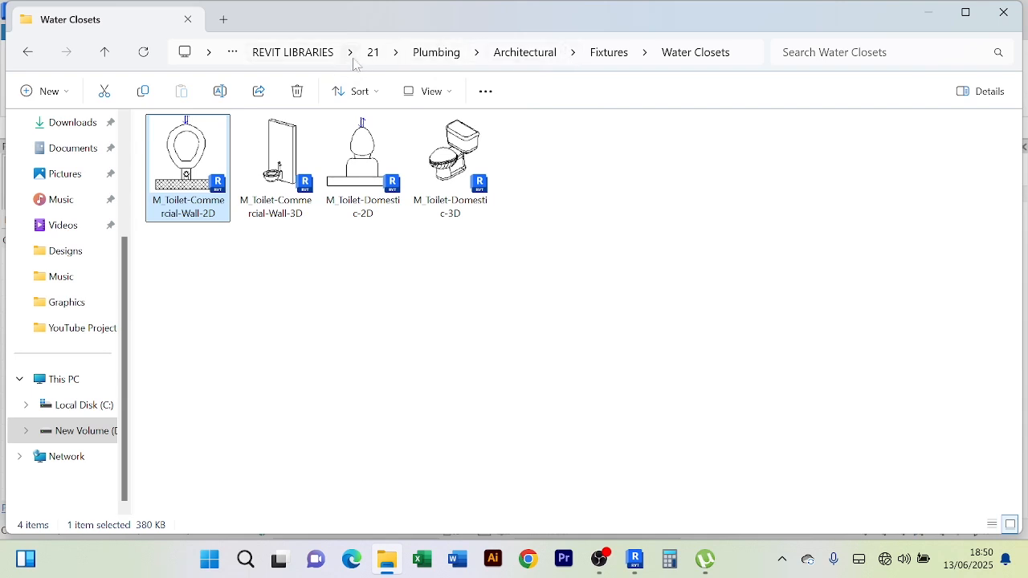
Back in Revit, start Place a Component from the Architecture tab and open Load Family
click(635, 564)
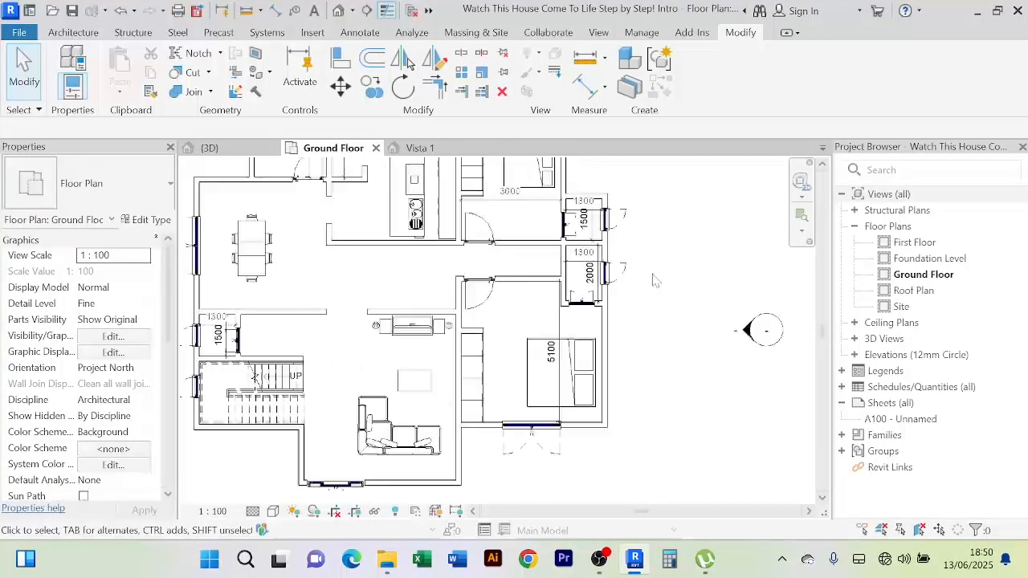
scroll(655, 280, down, 3)
click(77, 32)
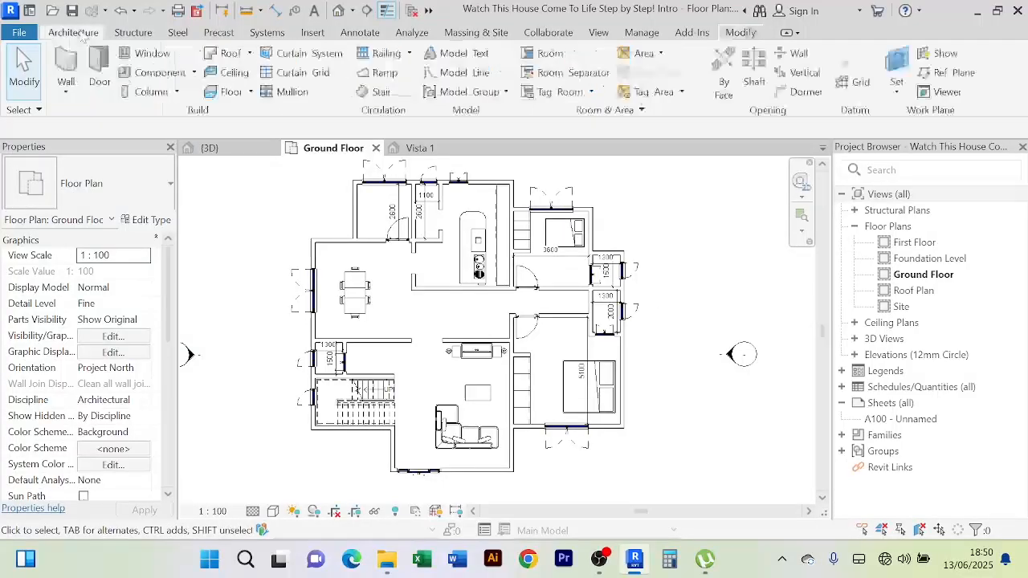
click(194, 72)
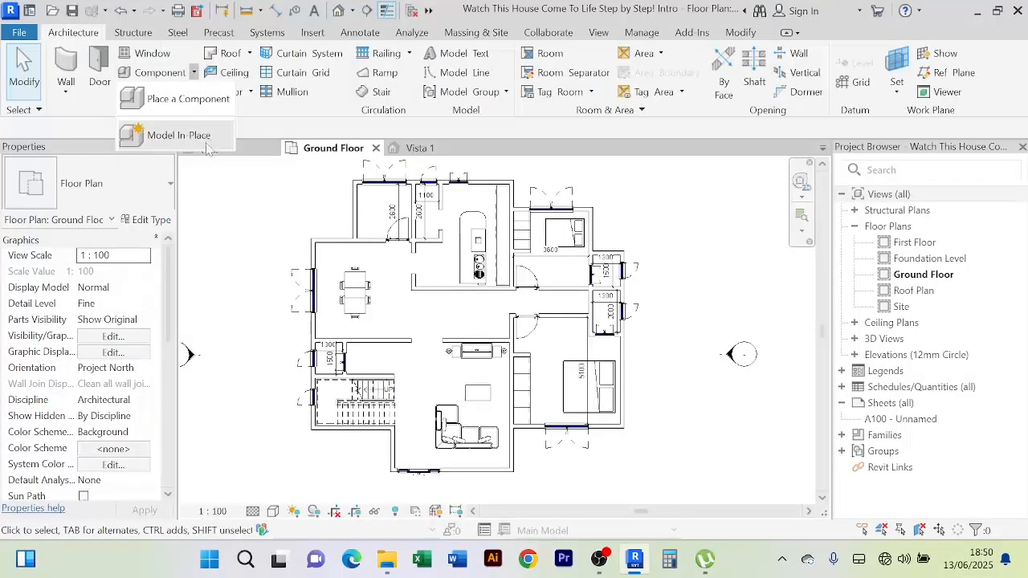
click(153, 97)
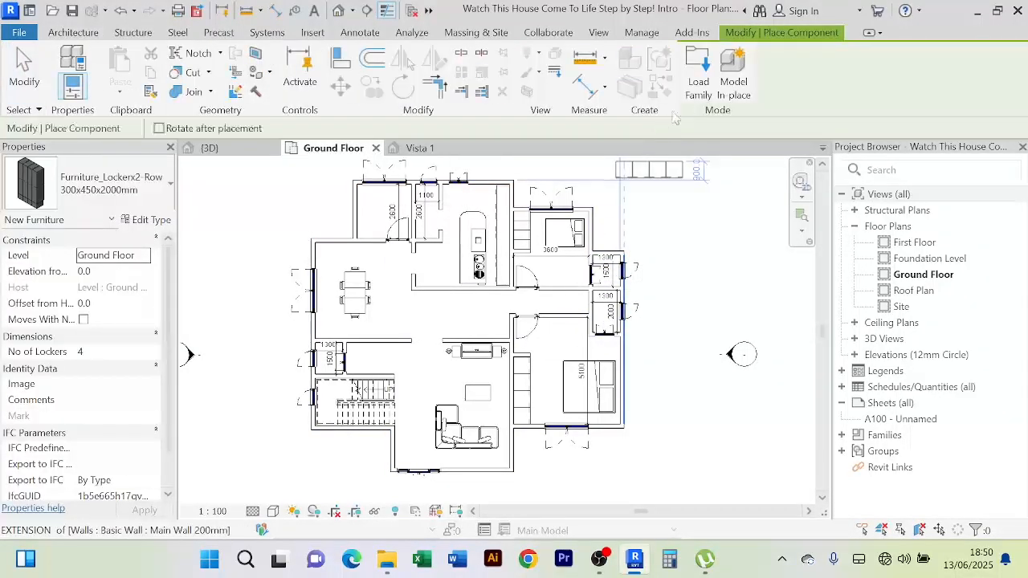
click(698, 80)
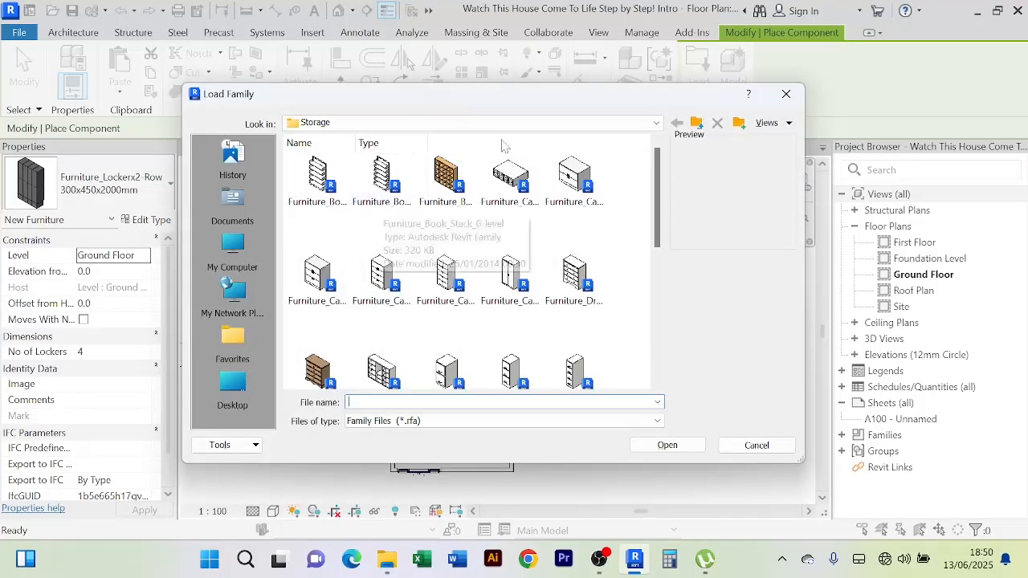
Go up from the Storage folder to REVIT LIBRARIES and open the 21 library folder
click(699, 126)
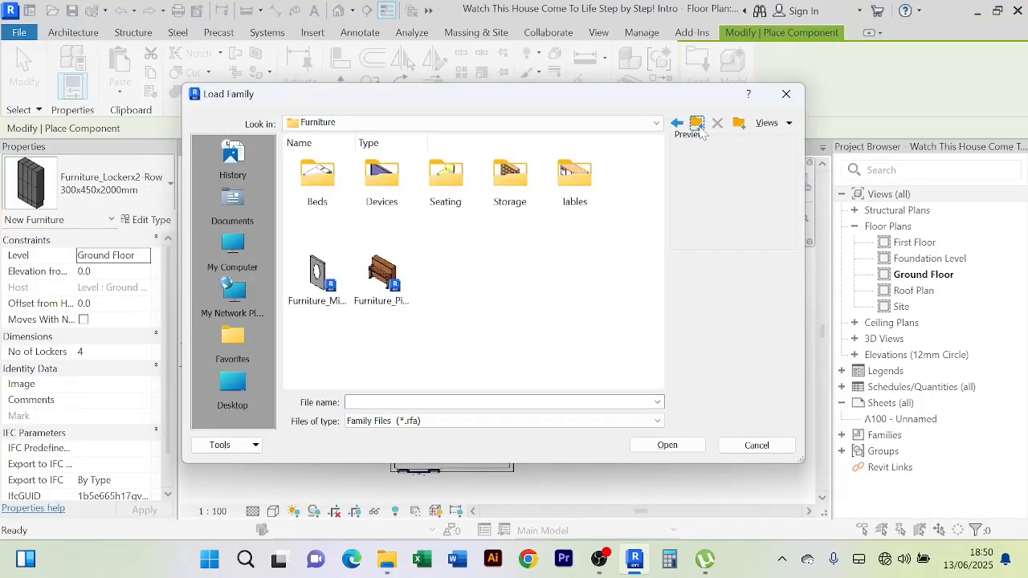
click(696, 124)
click(696, 125)
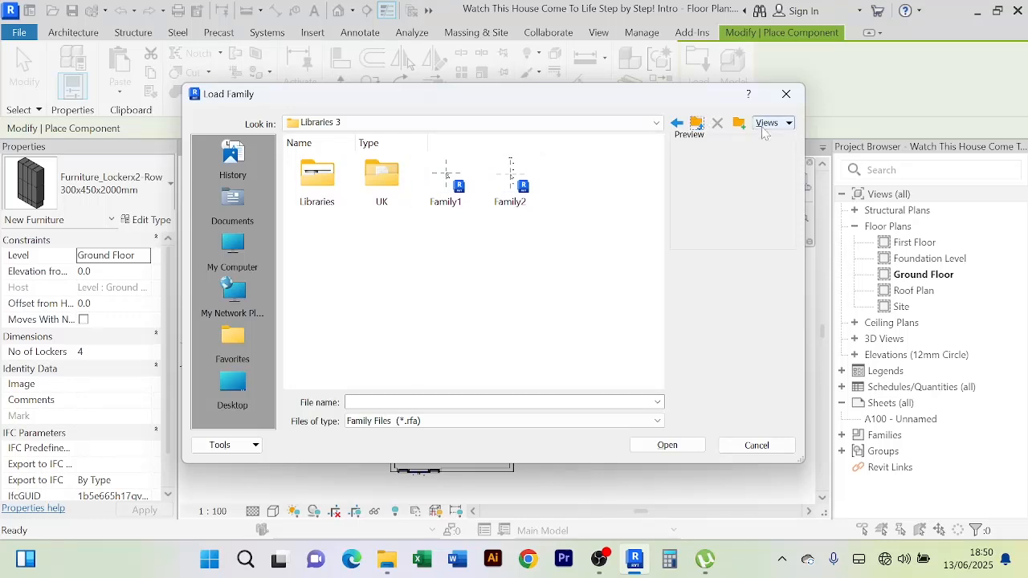
click(695, 127)
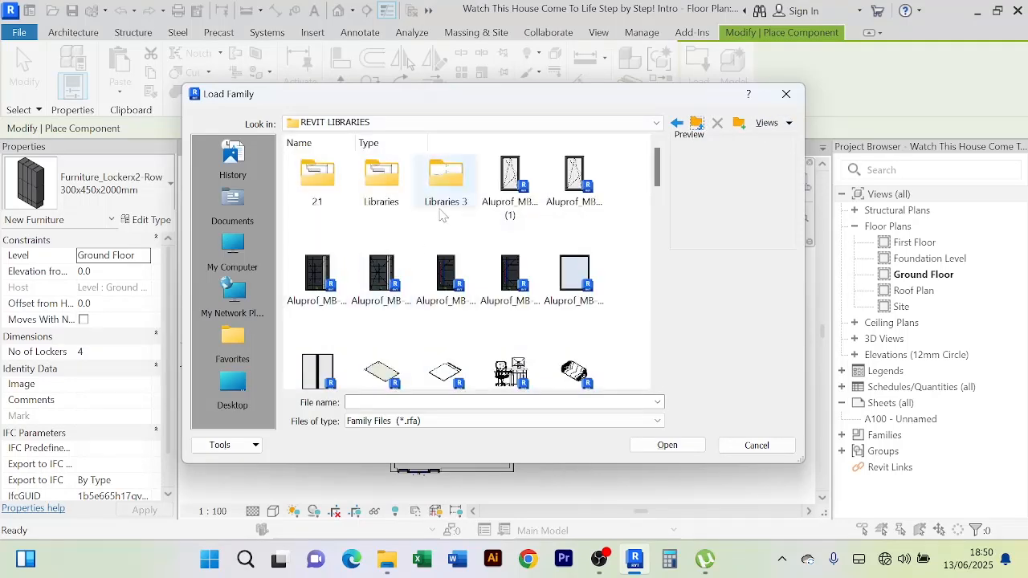
double_click(318, 179)
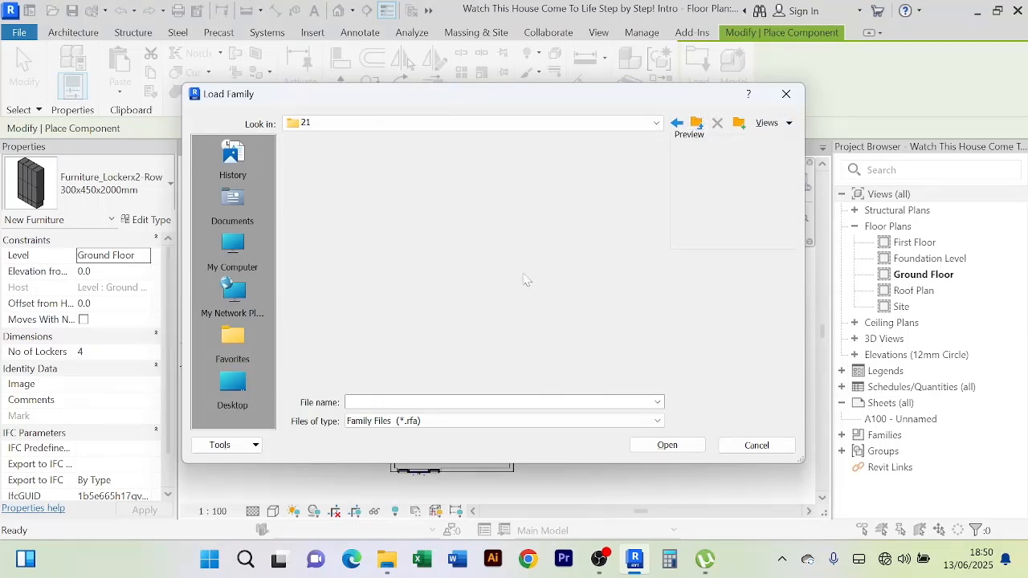
click(392, 192)
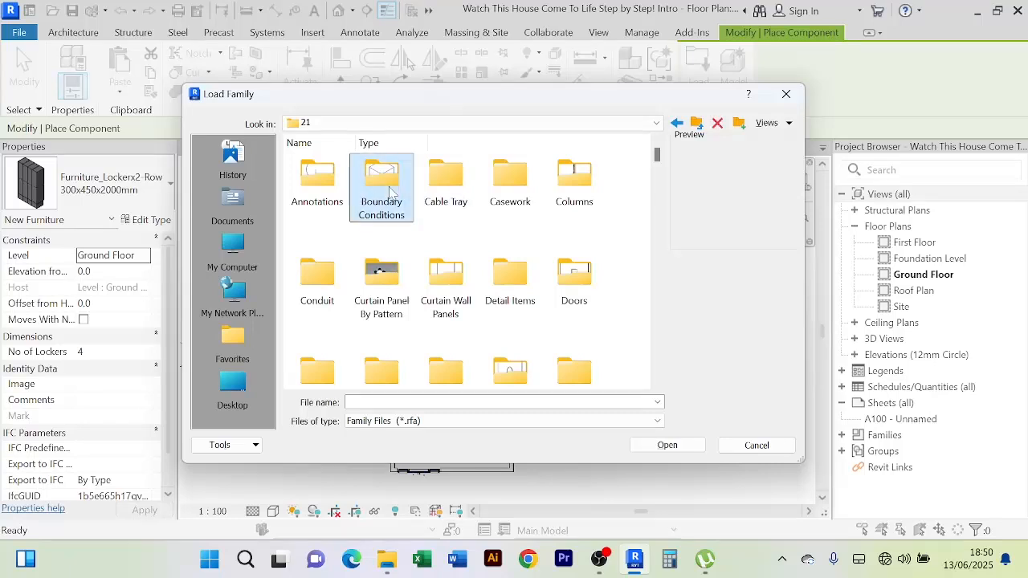
key(a)
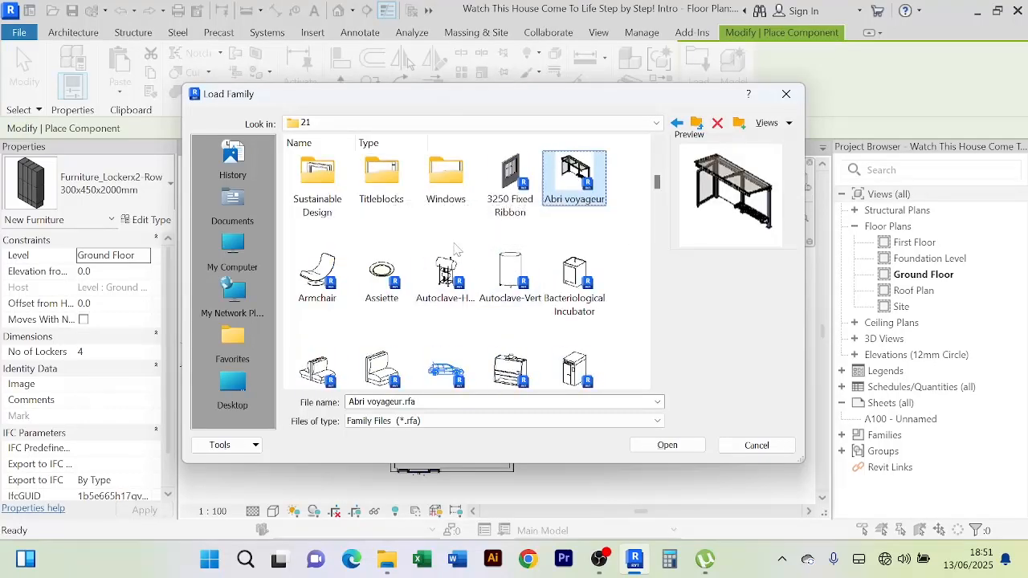
scroll(454, 247, up, 10)
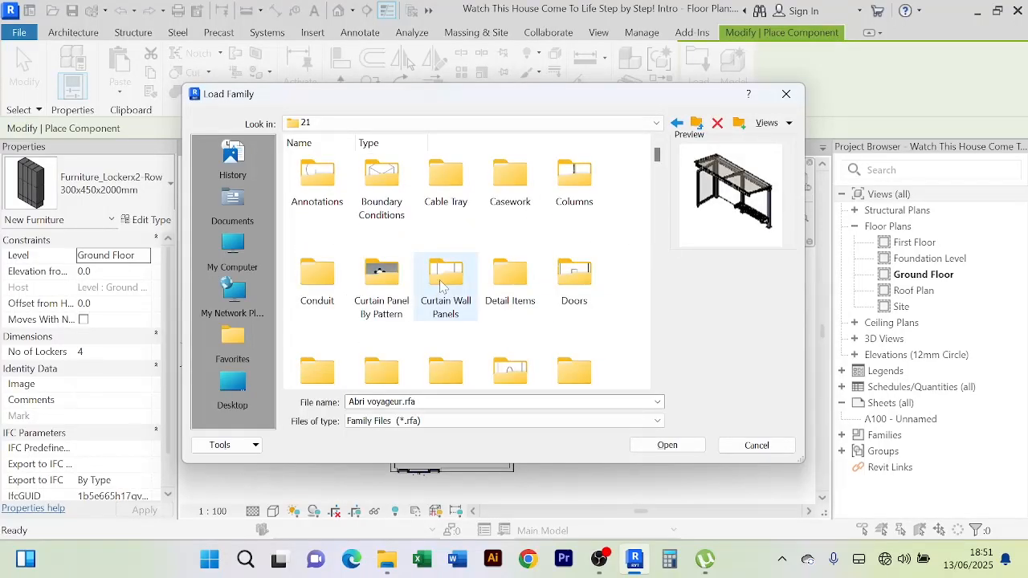
key(alt+Tab)
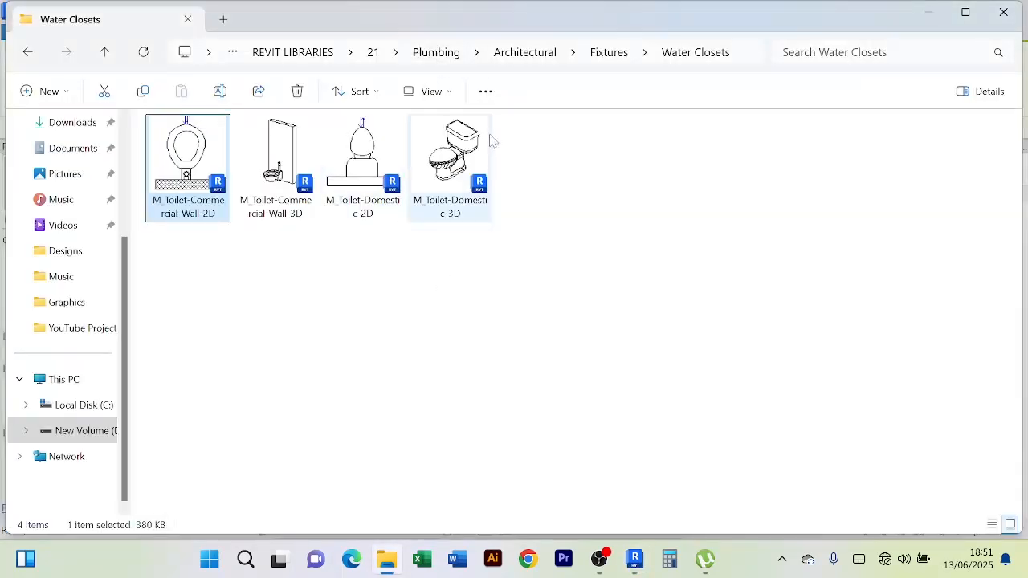
key(alt+Tab)
Load M_Toilet-Domestic-3D from Plumbing > Architectural > Fixtures > Water Closets
click(453, 193)
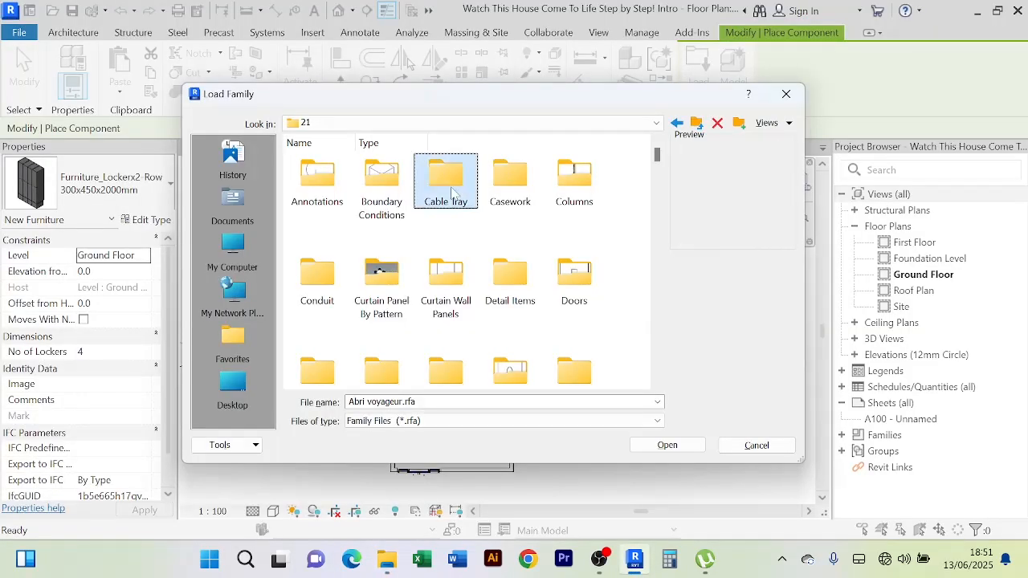
key(p)
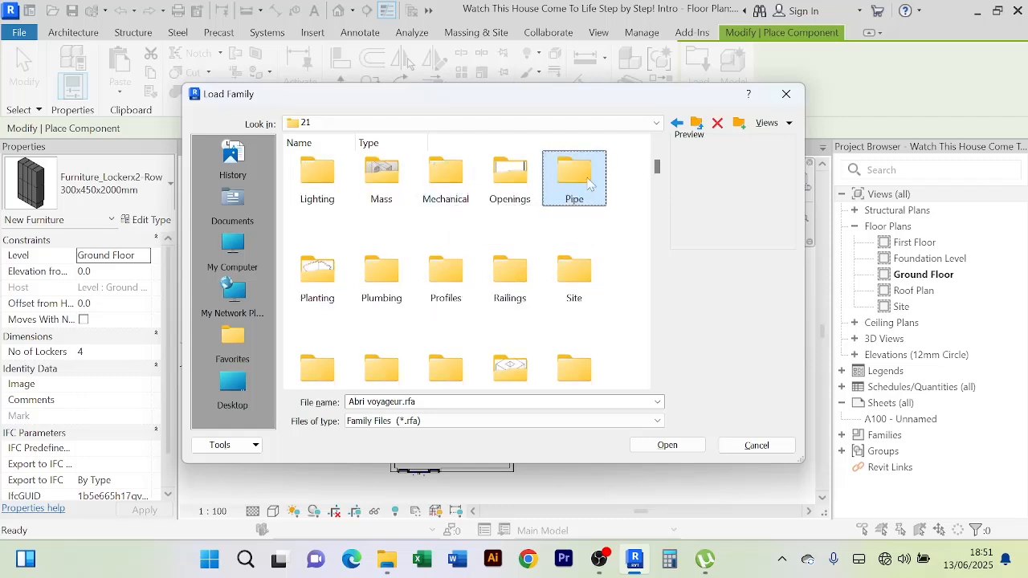
double_click(392, 282)
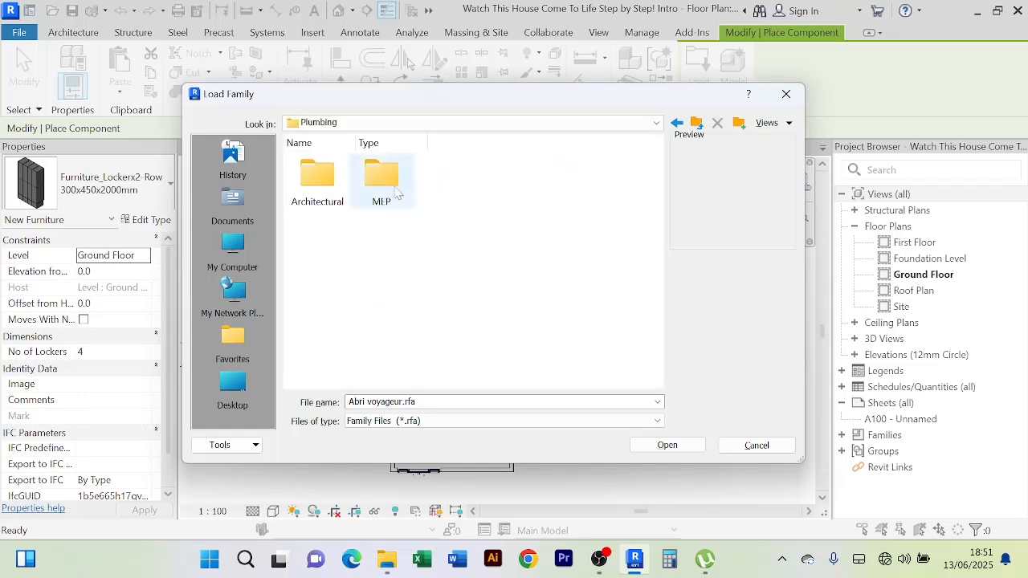
double_click(317, 181)
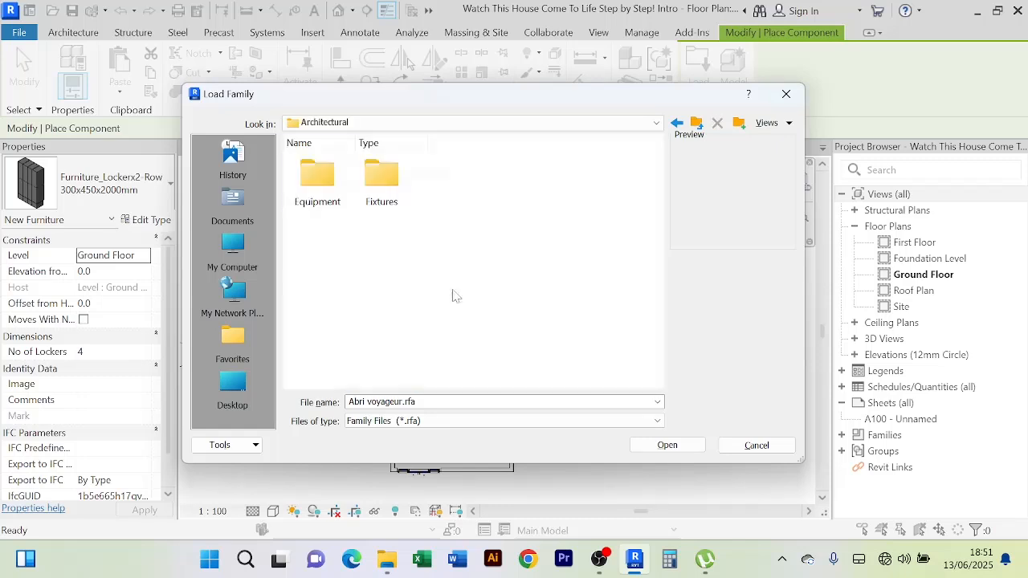
double_click(385, 185)
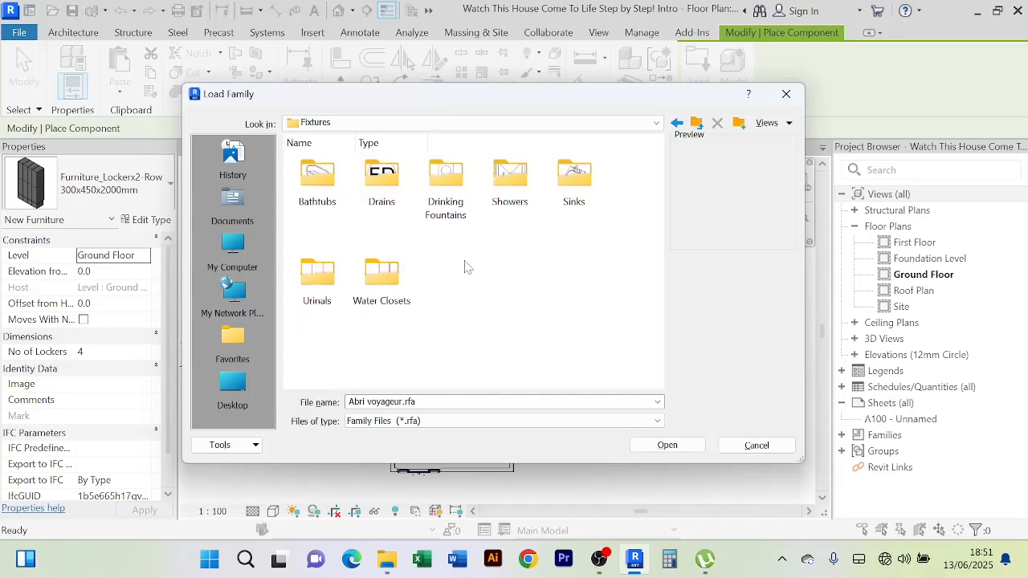
double_click(390, 287)
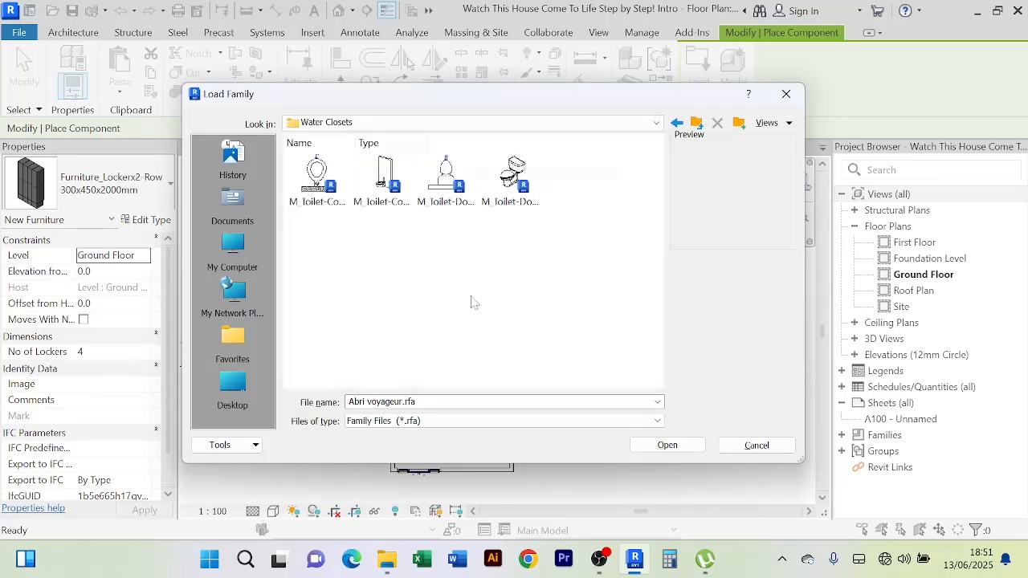
click(511, 181)
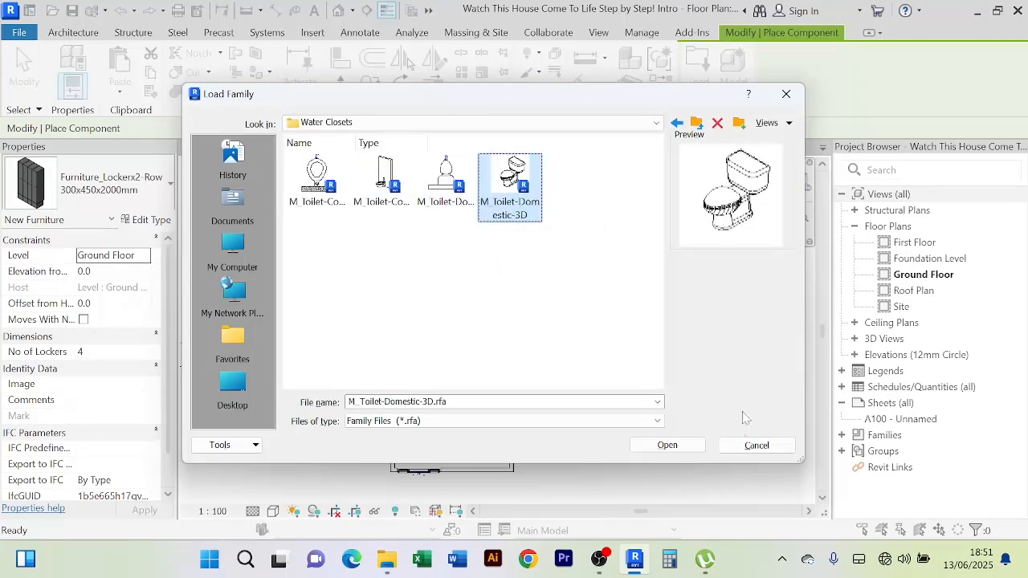
click(674, 446)
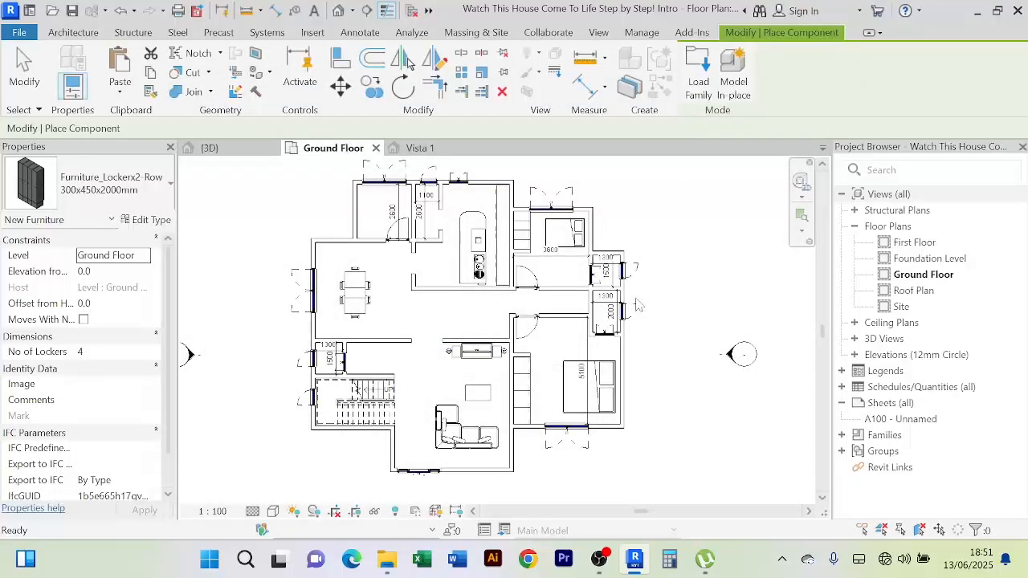
Zoom and pan to the small 1300 x 1500 WC beside the staircase
scroll(634, 297, up, 3)
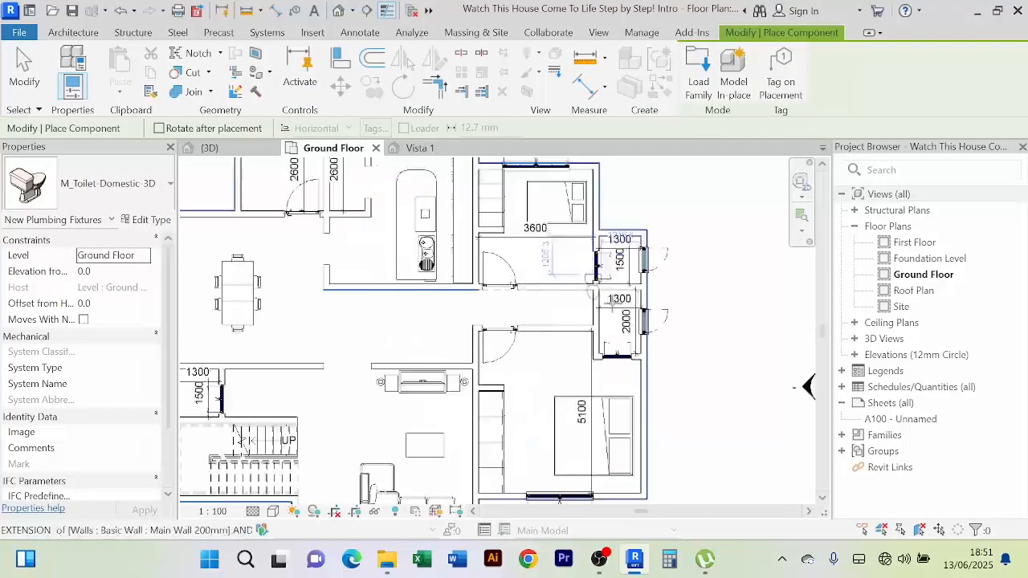
scroll(612, 303, up, 2)
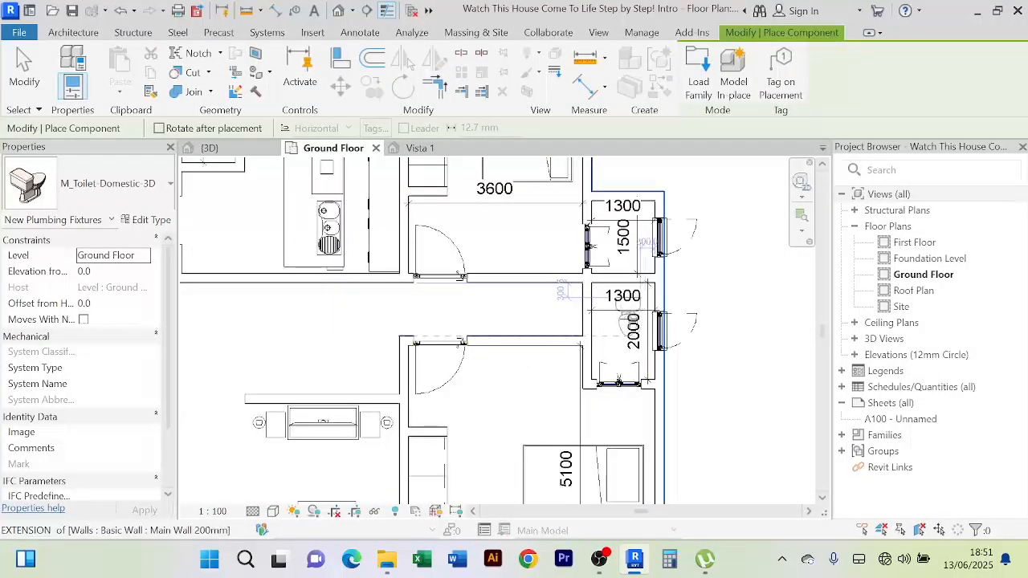
scroll(629, 319, up, 2)
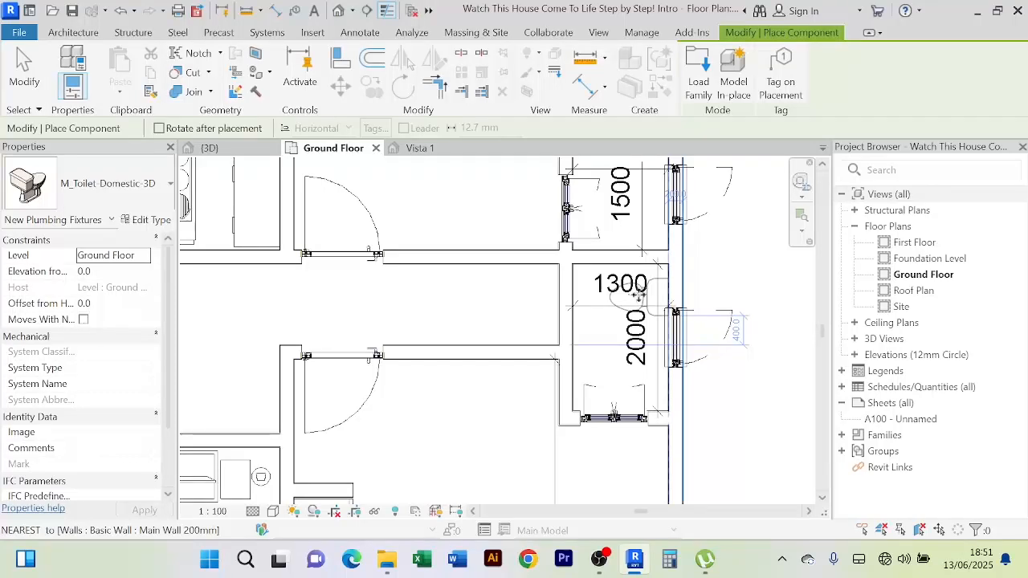
right_click(749, 235)
click(763, 244)
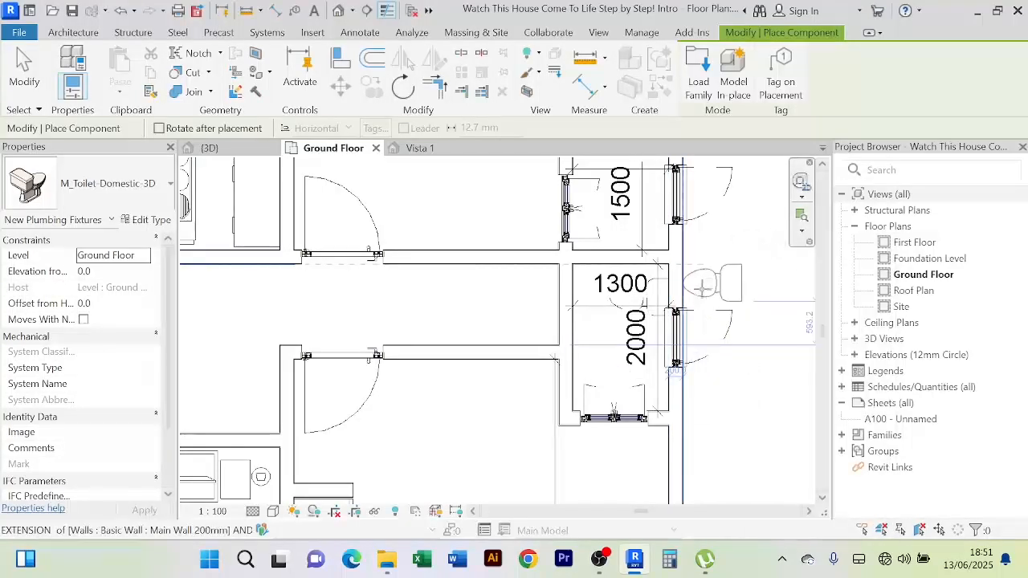
middle_drag(702, 287, 671, 397)
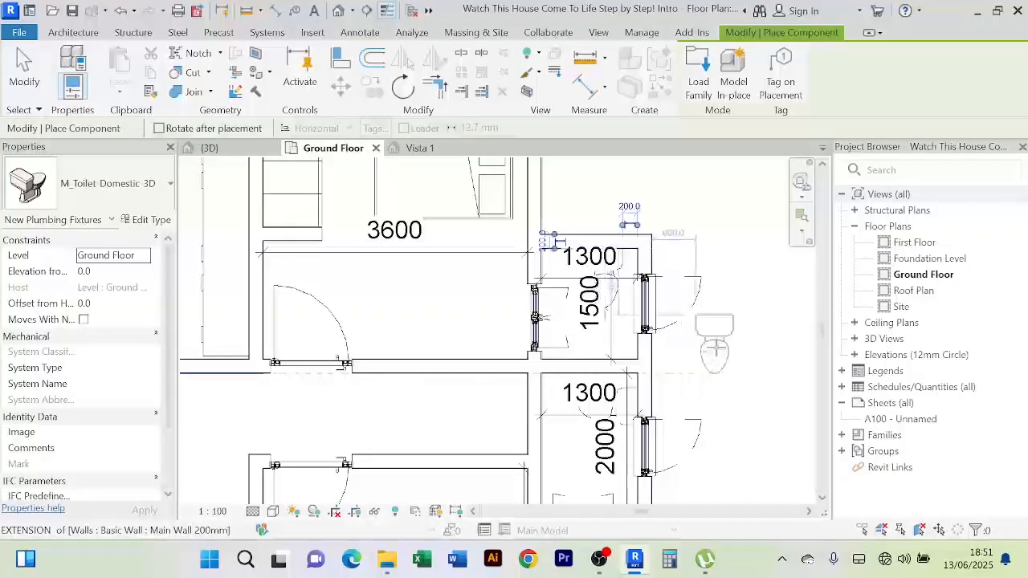
scroll(707, 345, down, 2)
scroll(553, 380, down, 3)
middle_drag(563, 389, 691, 330)
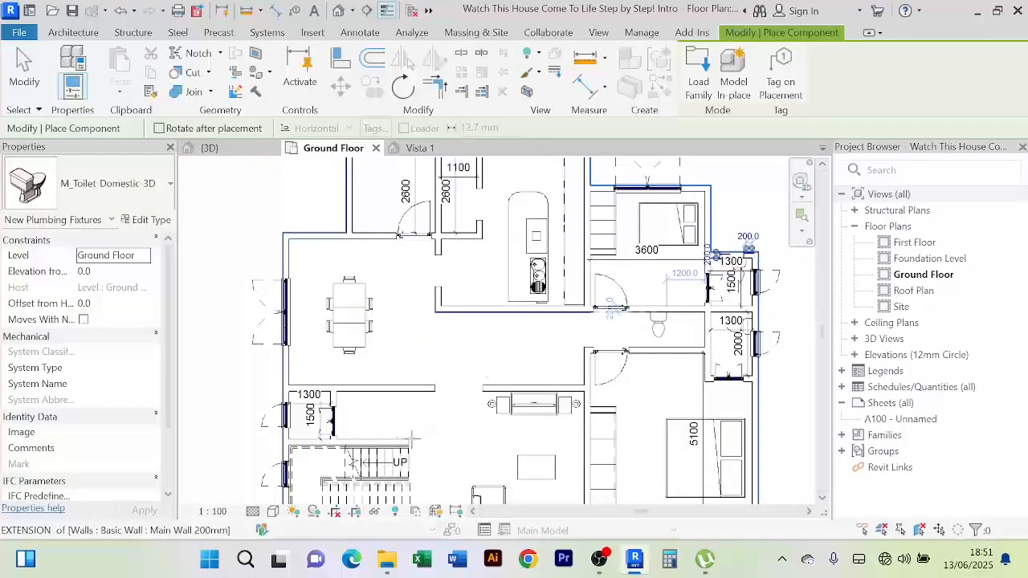
middle_drag(385, 425, 539, 338)
scroll(446, 364, up, 4)
scroll(441, 364, up, 2)
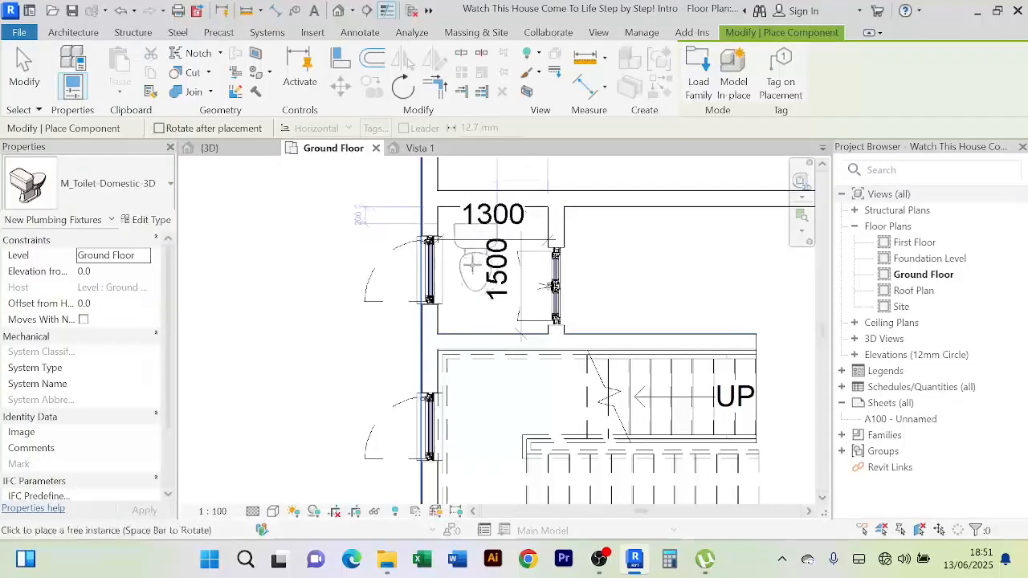
scroll(469, 262, down, 2)
middle_drag(480, 299, 468, 396)
scroll(469, 380, down, 1)
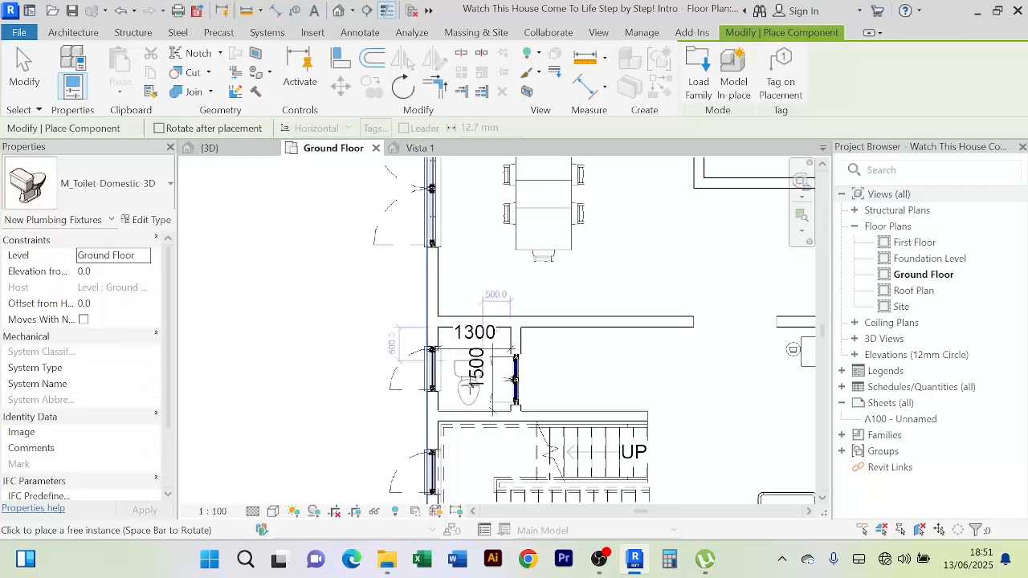
scroll(466, 387, up, 2)
Rotate the toilet to face the wall, place it, and cancel further placement
key(space)
key(space)
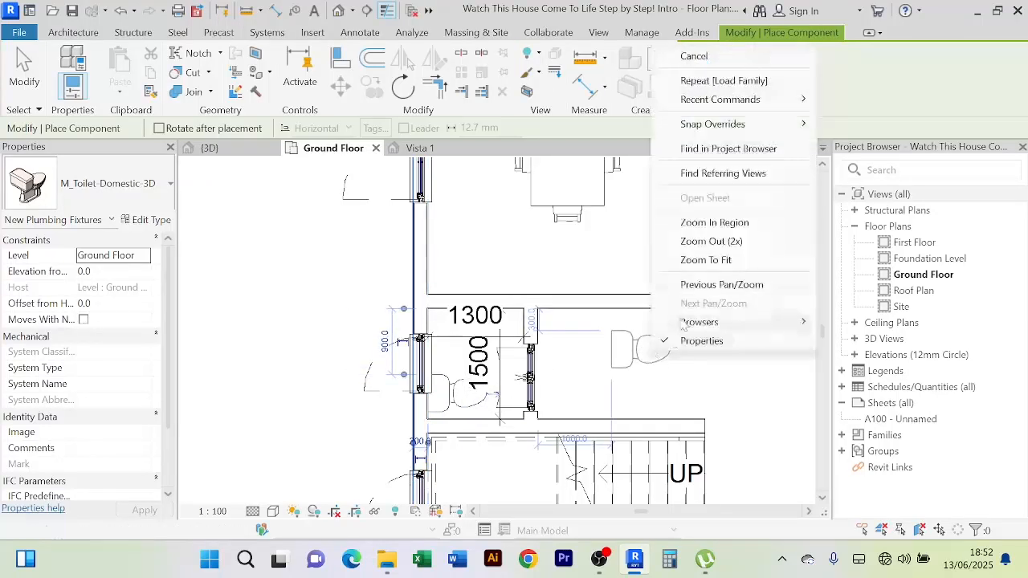
right_click(652, 350)
click(738, 63)
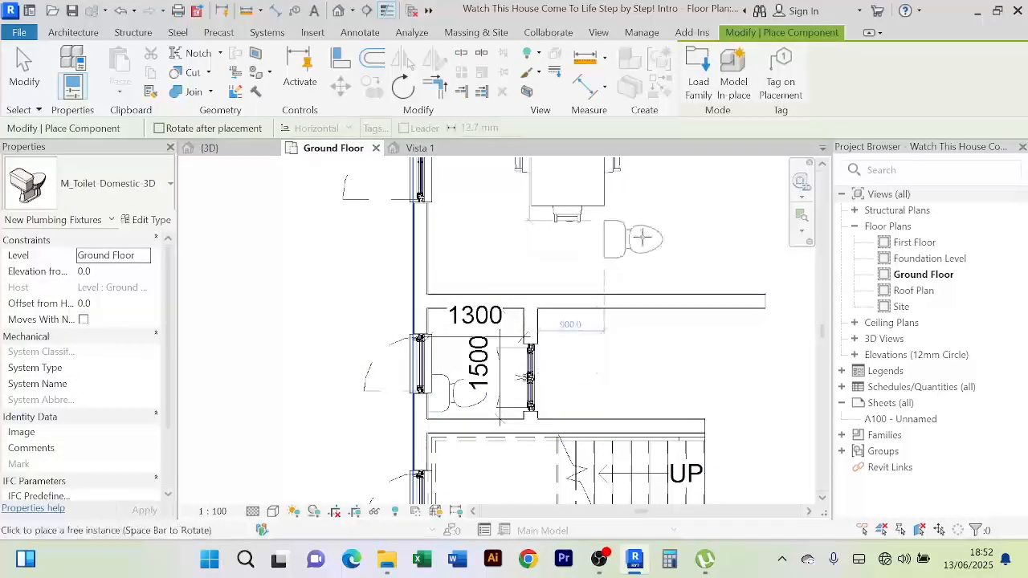
right_click(647, 235)
Pan to the bedrooms and bathrooms and delete the lower 1300 dimension
click(672, 239)
scroll(670, 239, down, 2)
scroll(674, 242, down, 2)
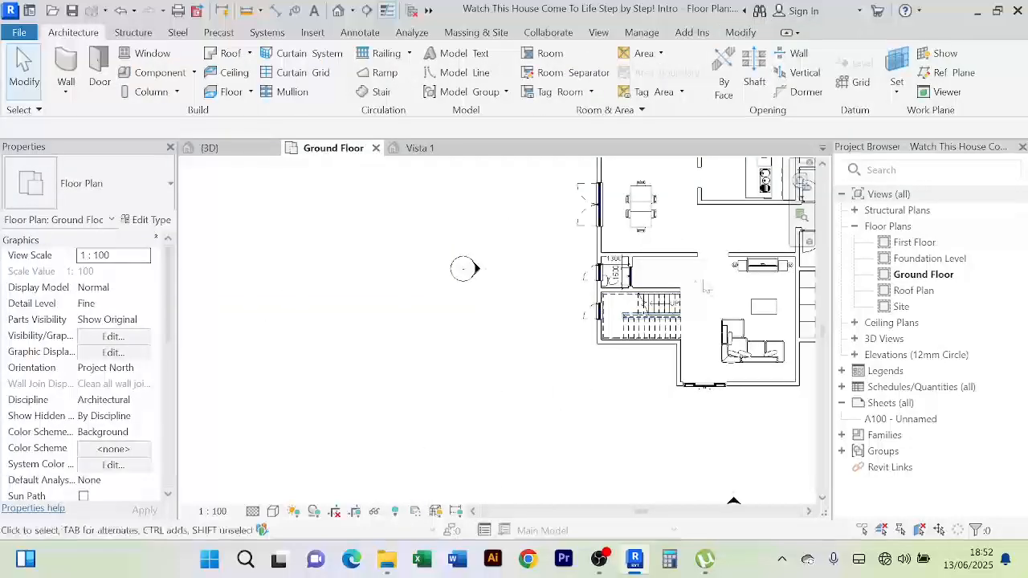
scroll(660, 289, up, 4)
scroll(660, 290, down, 1)
middle_drag(643, 296, 453, 407)
scroll(542, 381, down, 2)
middle_drag(683, 352, 589, 384)
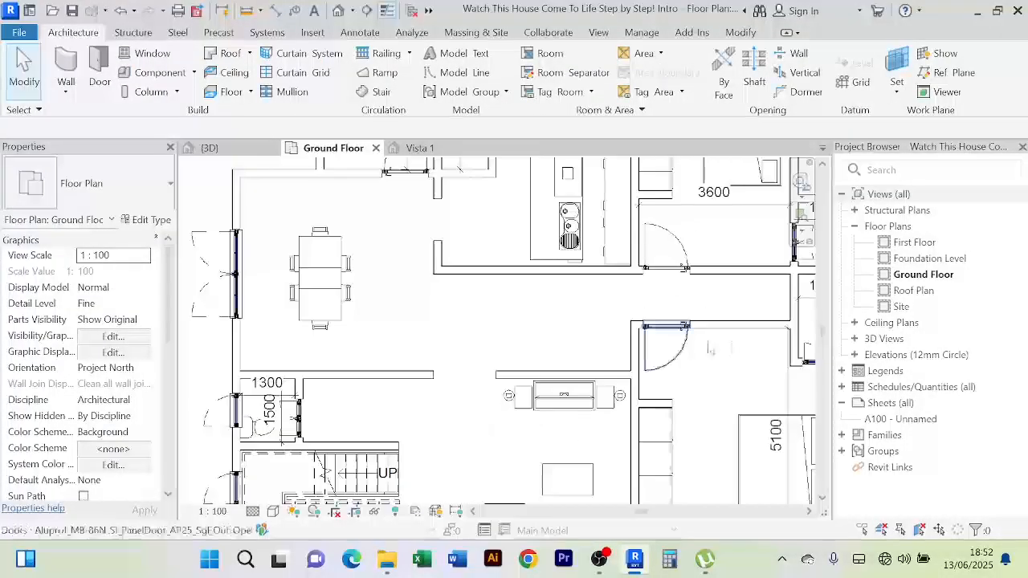
scroll(747, 347, down, 1)
middle_drag(747, 348, 585, 403)
scroll(746, 347, up, 3)
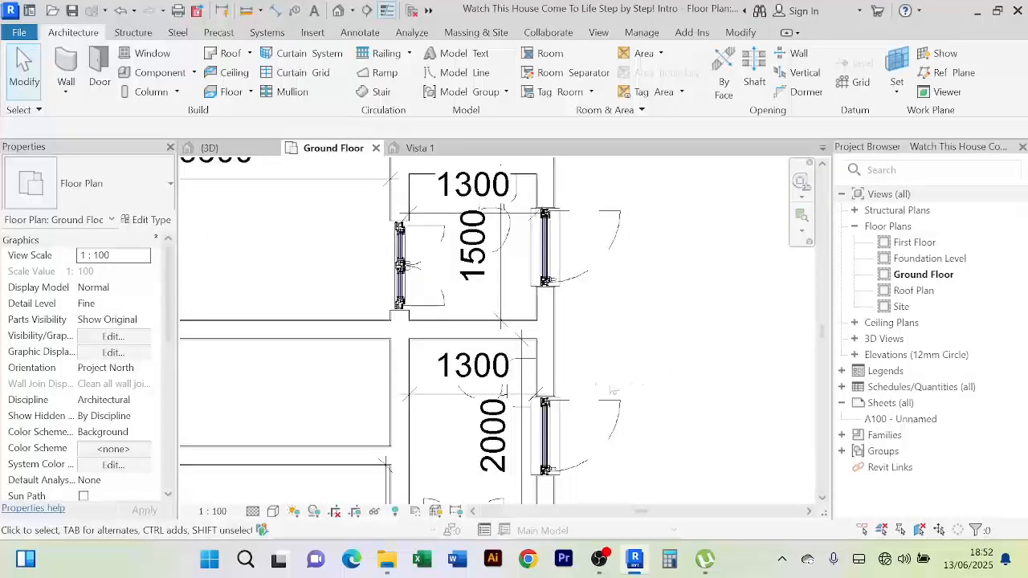
click(434, 396)
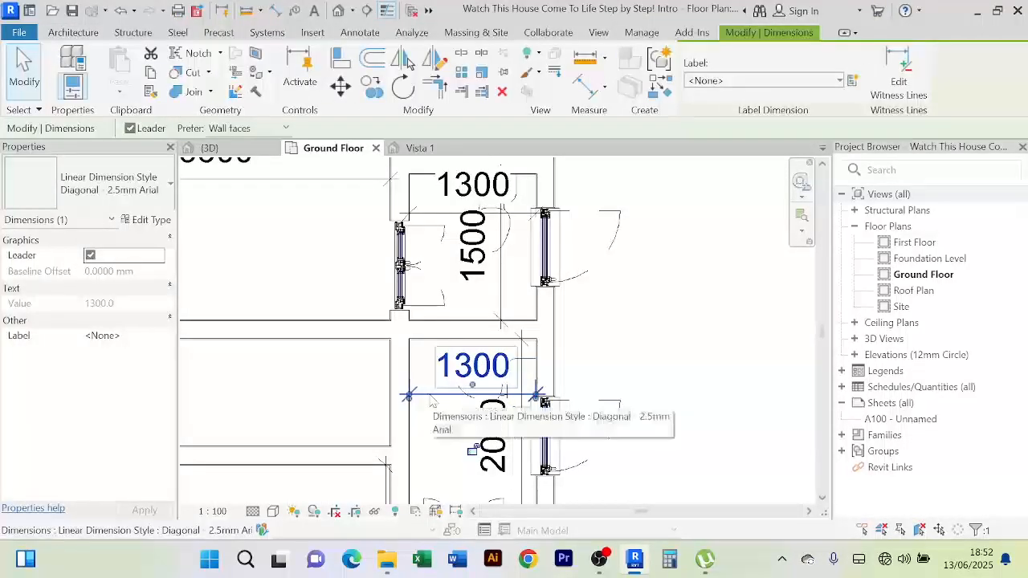
key(Delete)
Shift the 2000 dimension two nudges to the left
click(482, 386)
click(680, 352)
scroll(656, 396, down, 1)
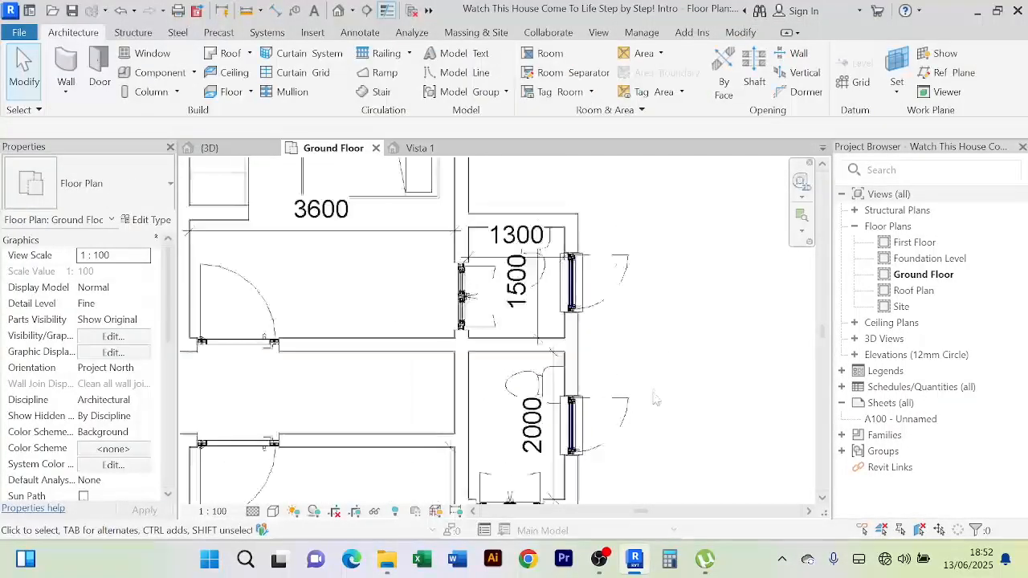
middle_drag(656, 396, 642, 357)
click(541, 434)
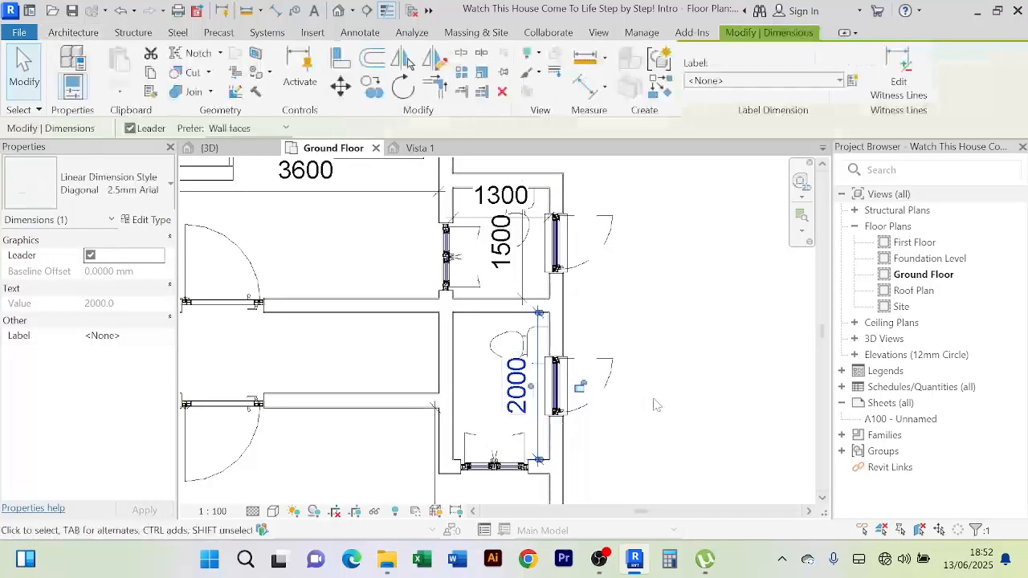
key(Left)
key(Left)
key(Left)
key(Left)
key(Left)
key(Left)
key(Left)
key(Left)
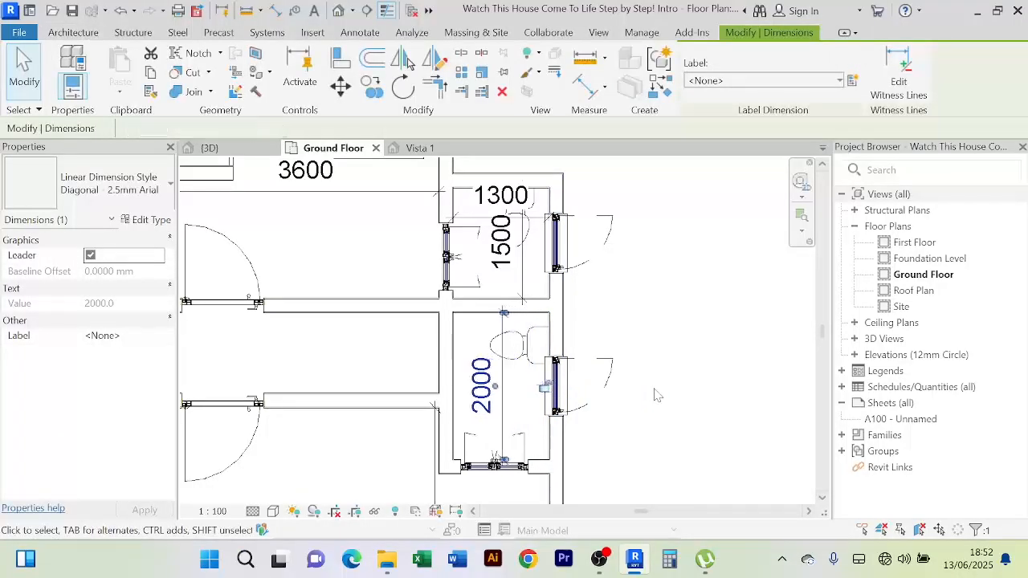
key(Left)
key(Left)
key(Escape)
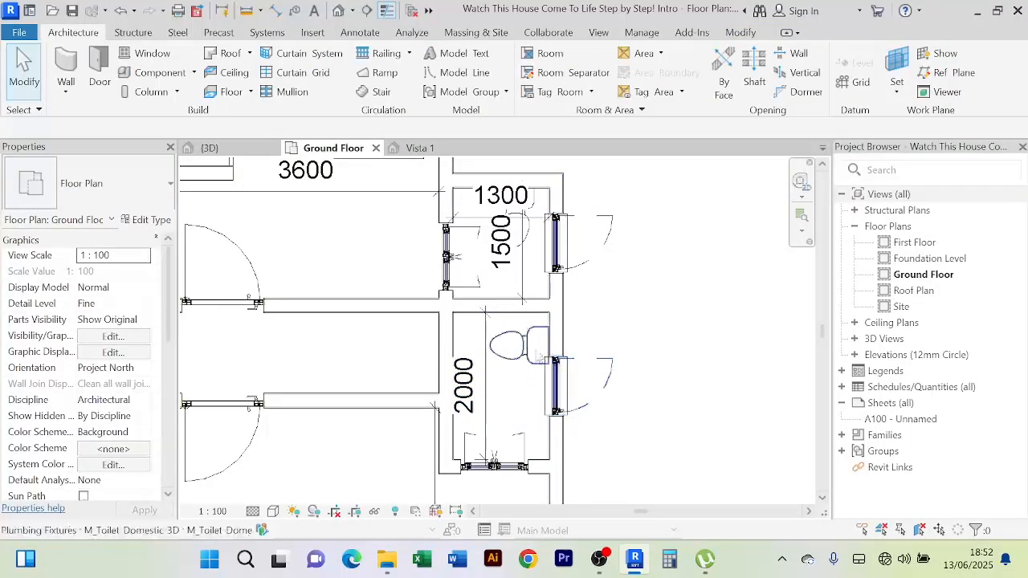
Pan down to the upper bathroom and delete its 1300 dimension
click(533, 351)
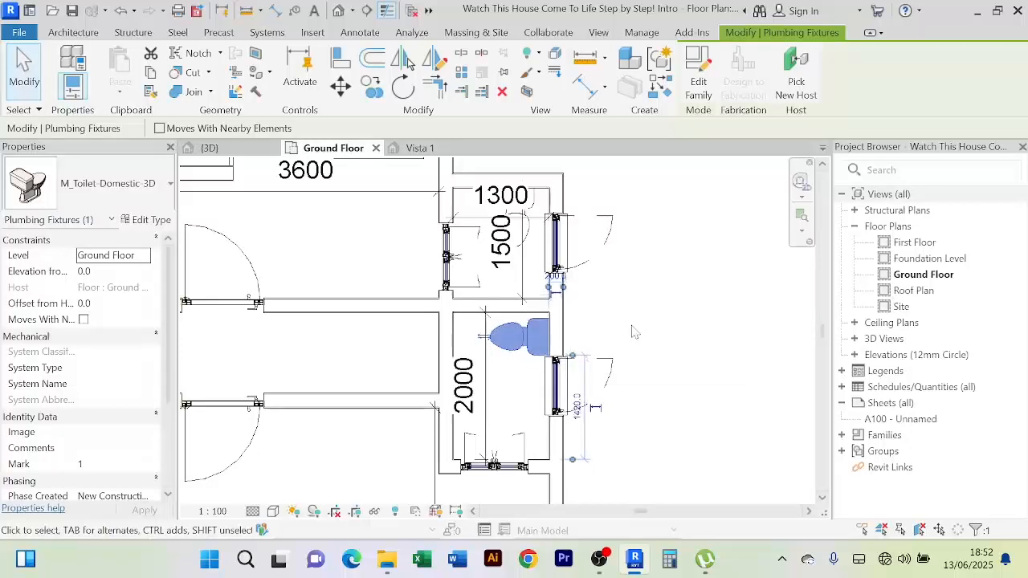
click(635, 331)
middle_drag(634, 332, 634, 398)
click(537, 322)
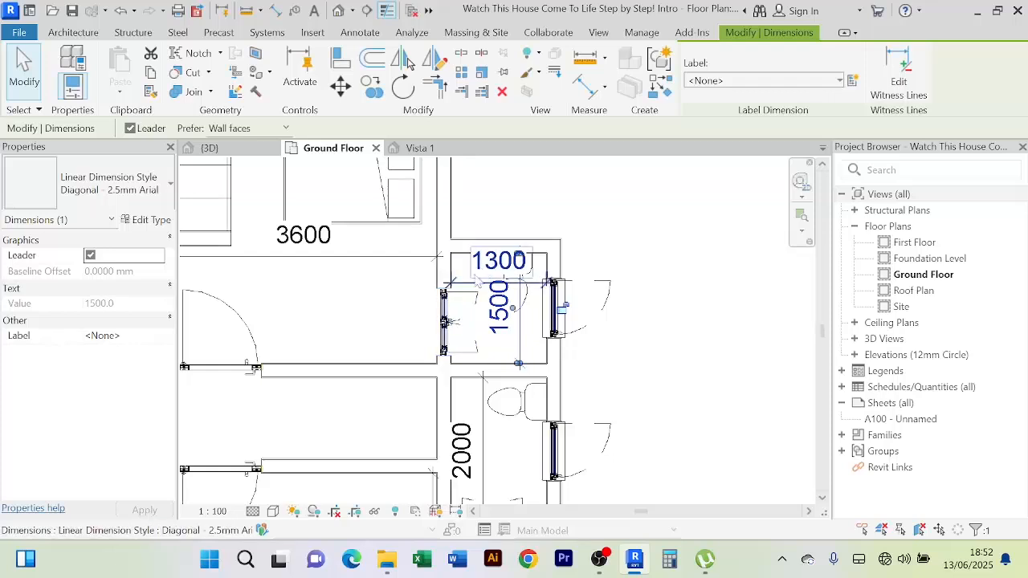
click(482, 277)
key(Delete)
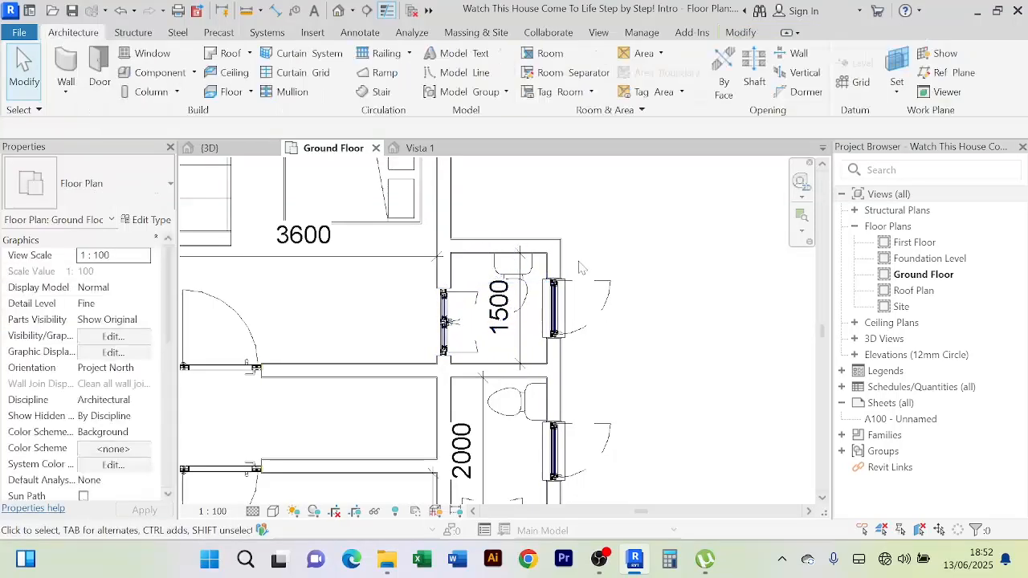
Nudge the upper bathroom's toilet slightly to the right
click(519, 281)
key(Right)
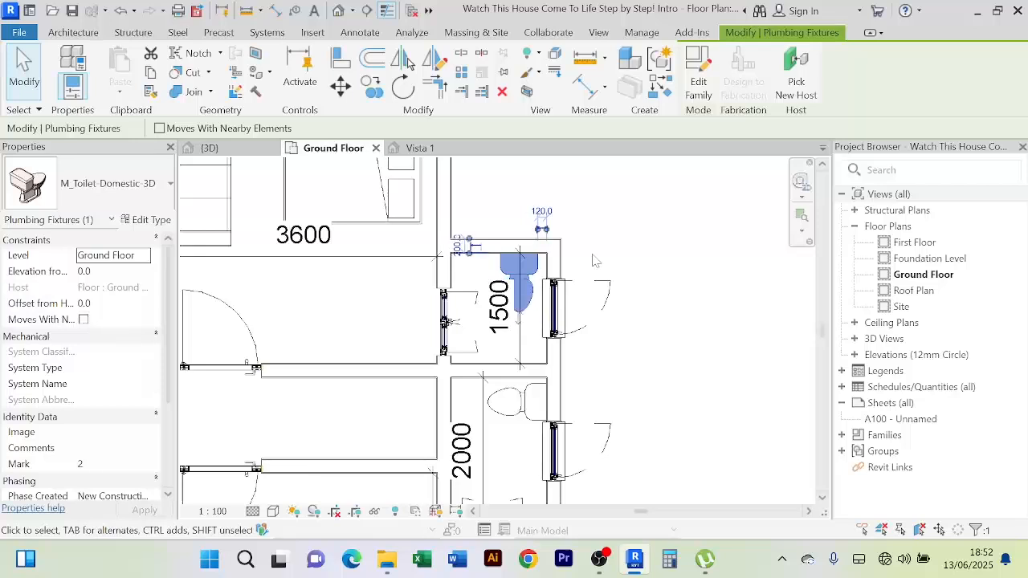
click(594, 261)
scroll(594, 261, down, 2)
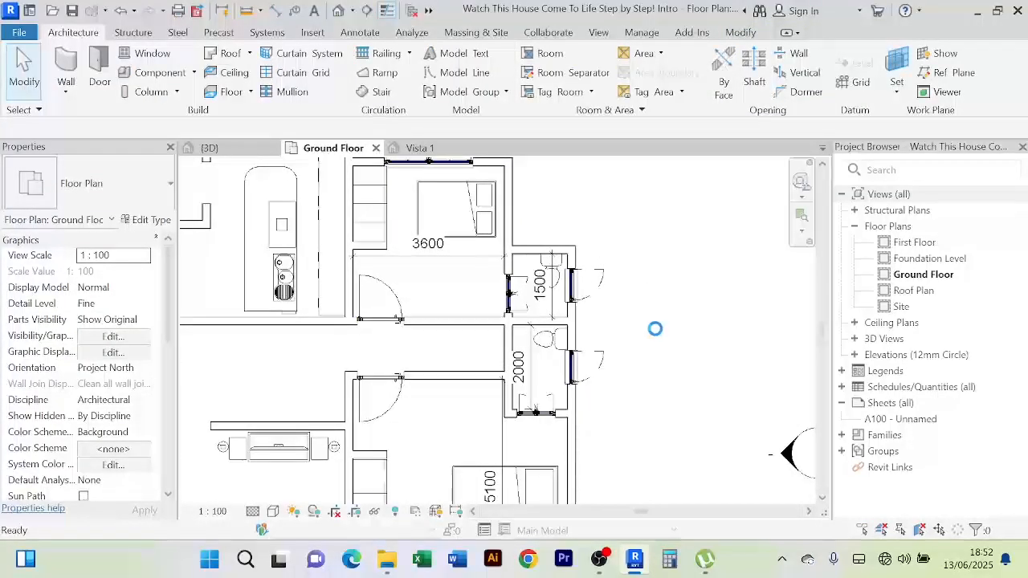
scroll(656, 331, down, 2)
scroll(543, 395, up, 4)
scroll(703, 347, down, 2)
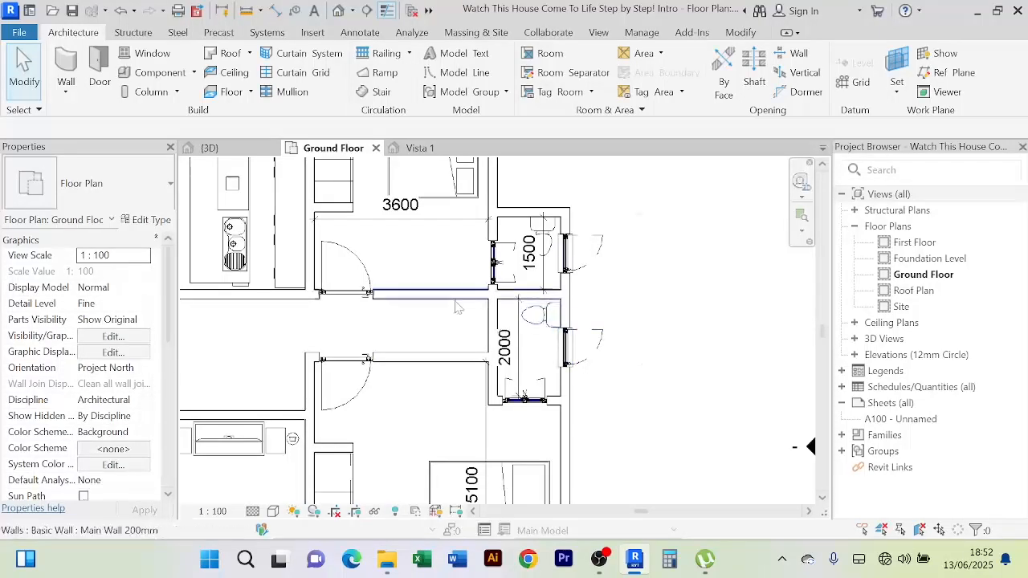
scroll(539, 341, up, 1)
scroll(522, 330, down, 1)
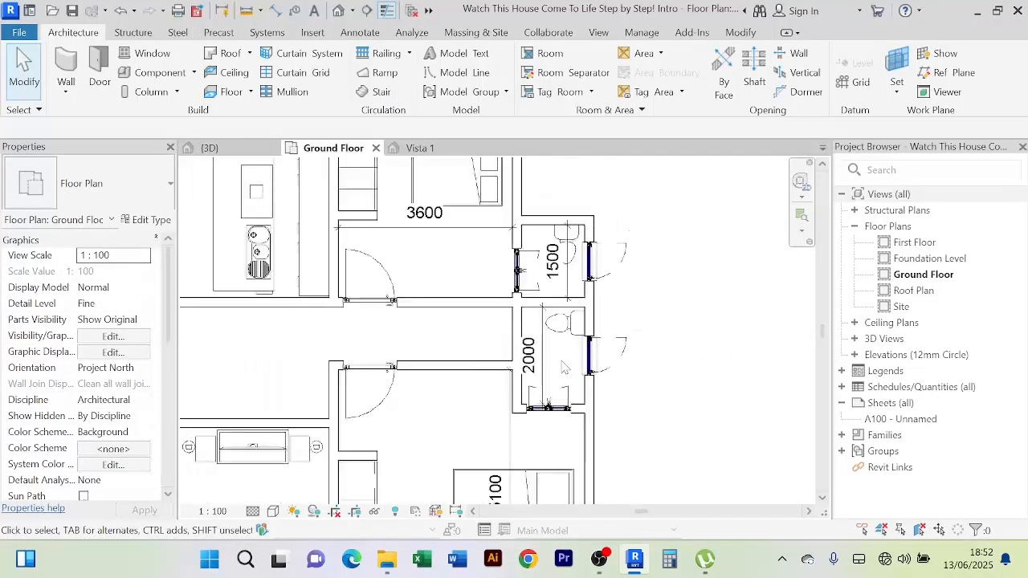
middle_drag(561, 365, 509, 356)
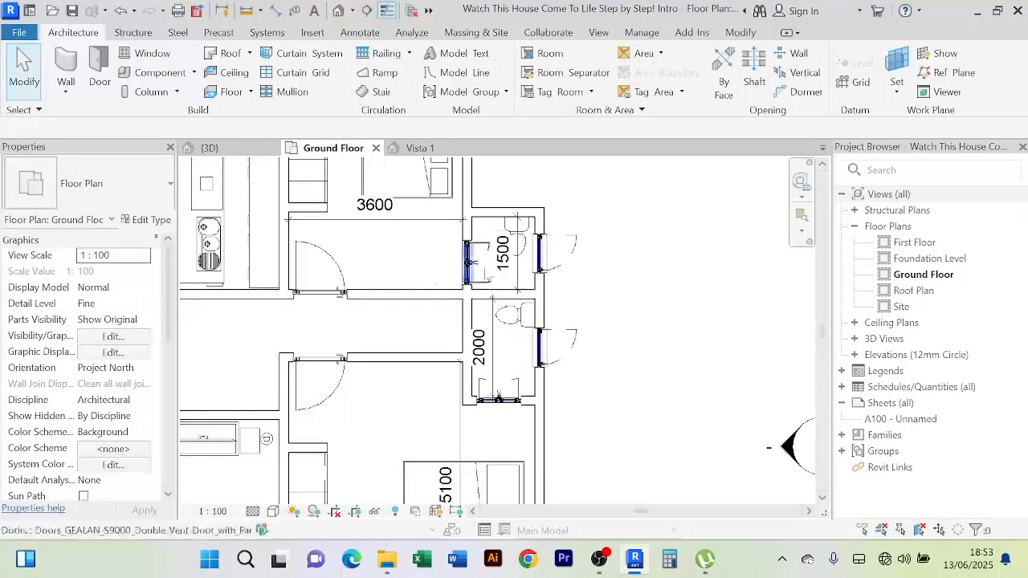
scroll(498, 273, down, 2)
scroll(432, 307, down, 1)
middle_drag(365, 335, 384, 317)
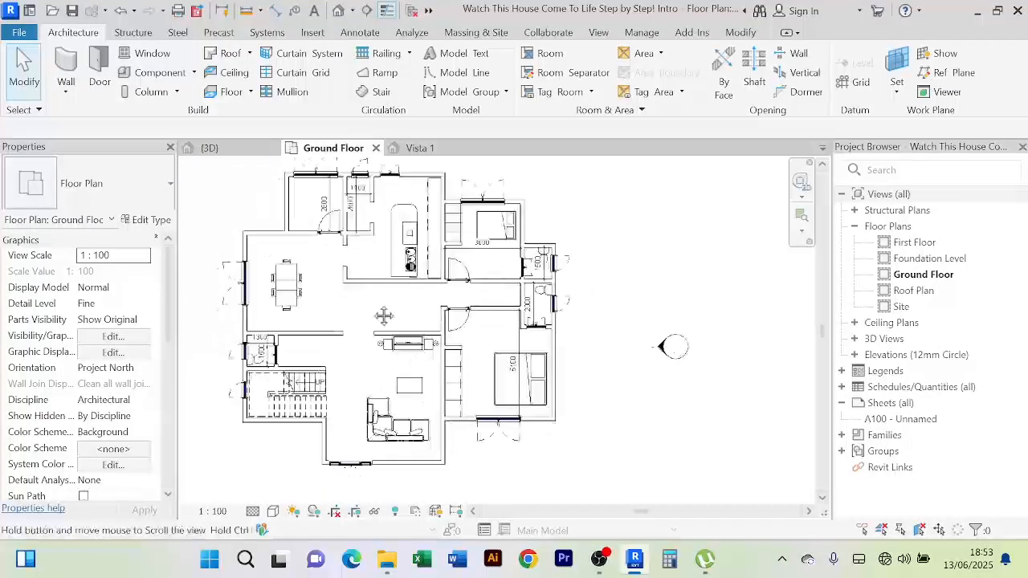
scroll(347, 315, up, 1)
scroll(348, 313, down, 1)
scroll(363, 257, up, 2)
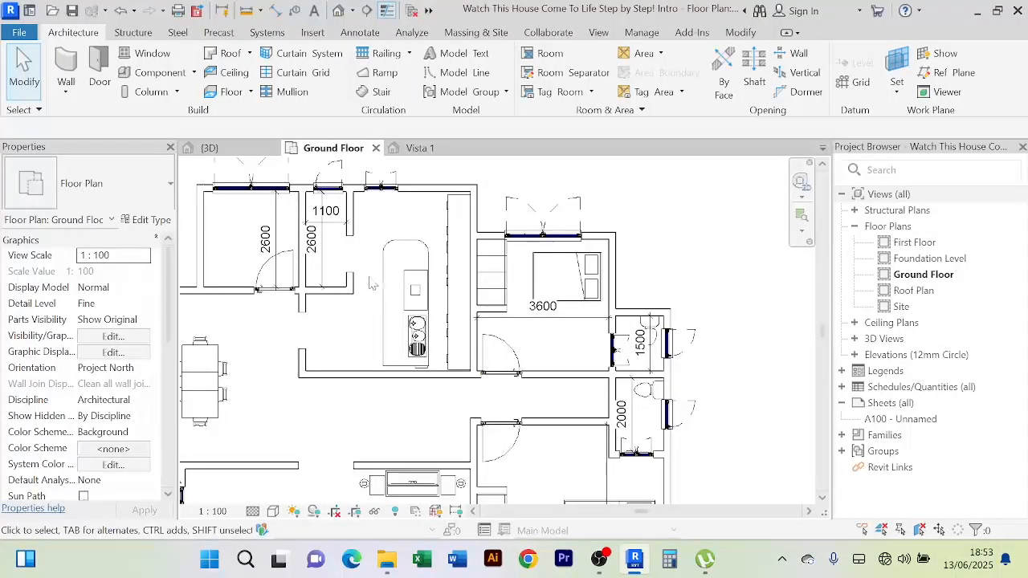
scroll(372, 284, down, 1)
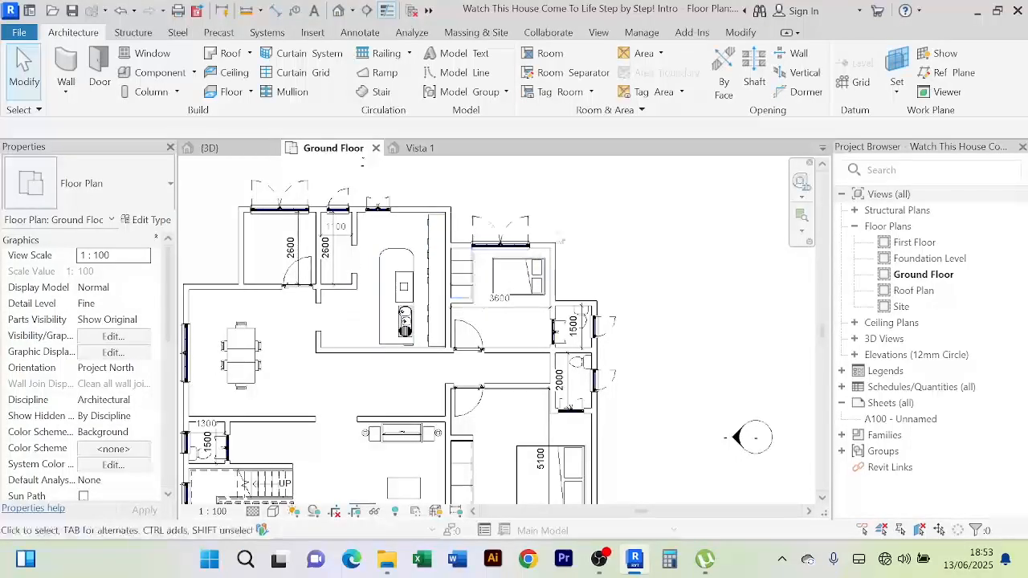
scroll(620, 280, down, 2)
middle_drag(624, 280, 621, 232)
scroll(489, 366, up, 3)
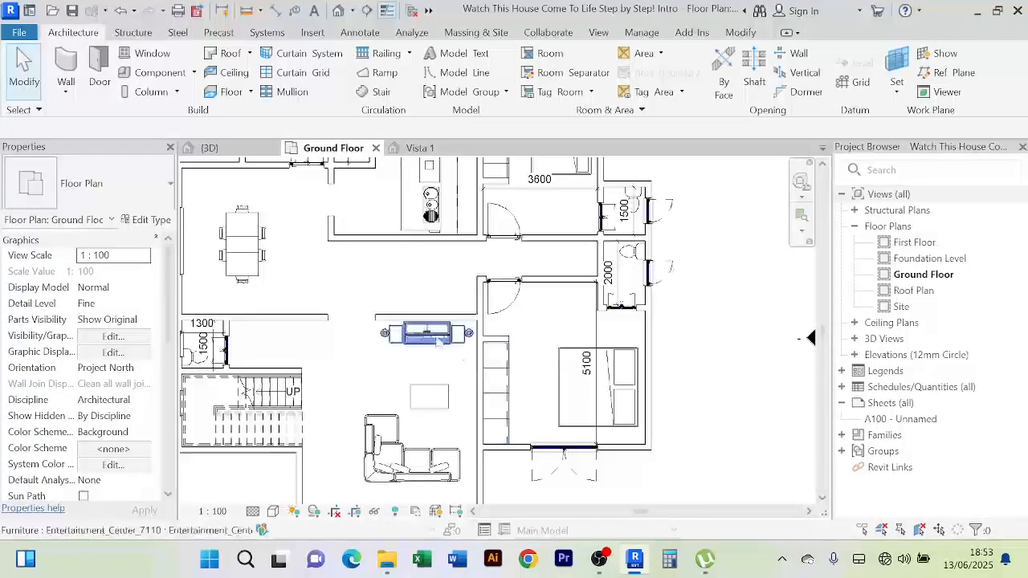
scroll(362, 328, down, 1)
scroll(366, 333, down, 1)
scroll(368, 330, up, 3)
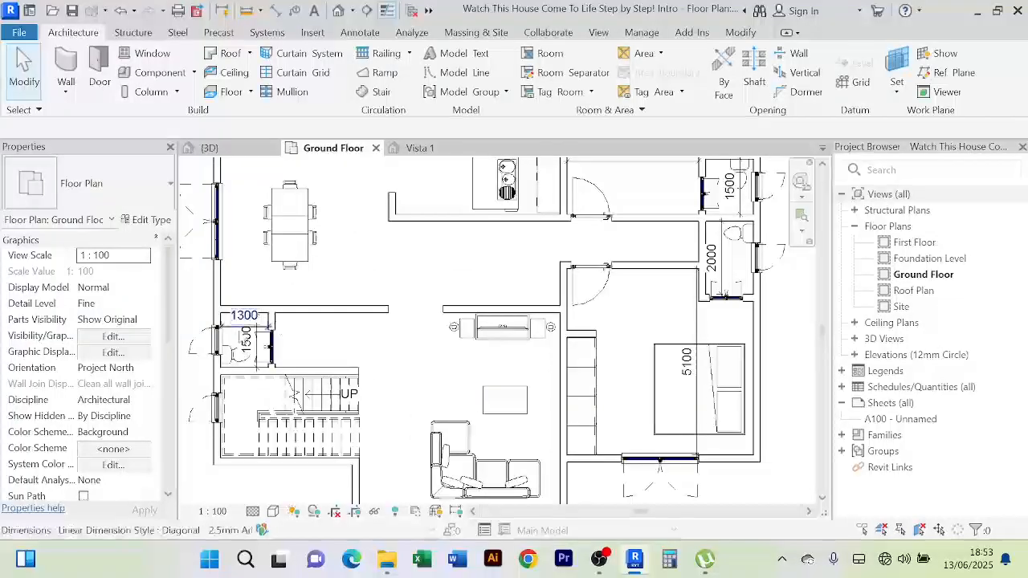
scroll(372, 294, up, 2)
scroll(372, 295, down, 5)
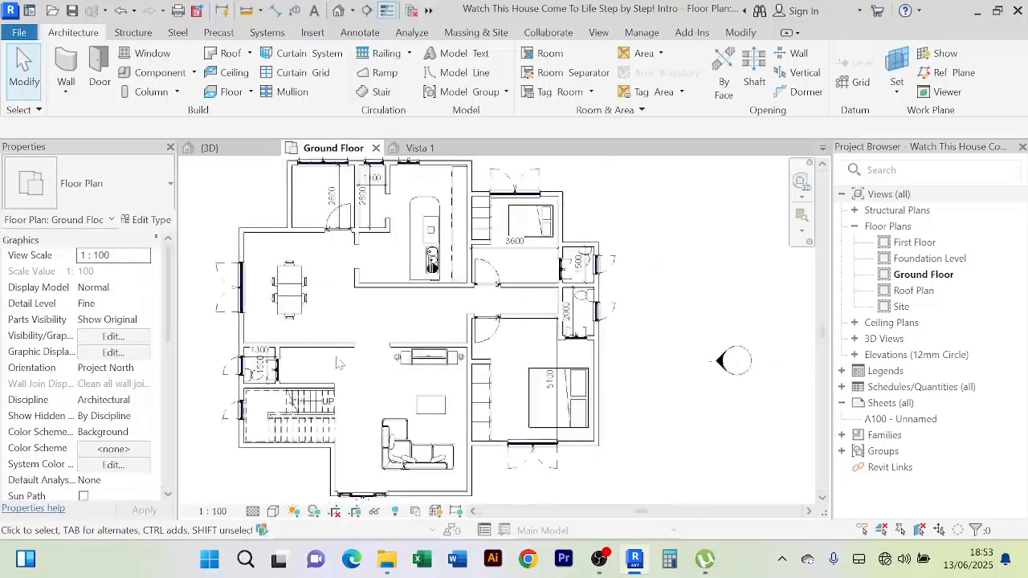
Through Place a Component, load M_Sink-Single-2D.rfa from the Fixtures > Sinks library
click(194, 72)
click(153, 96)
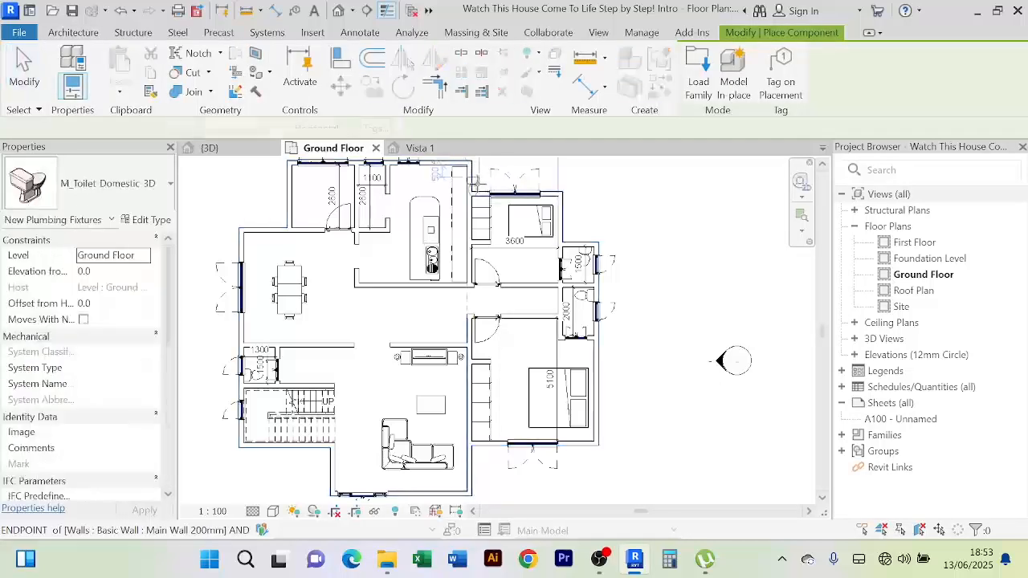
click(699, 80)
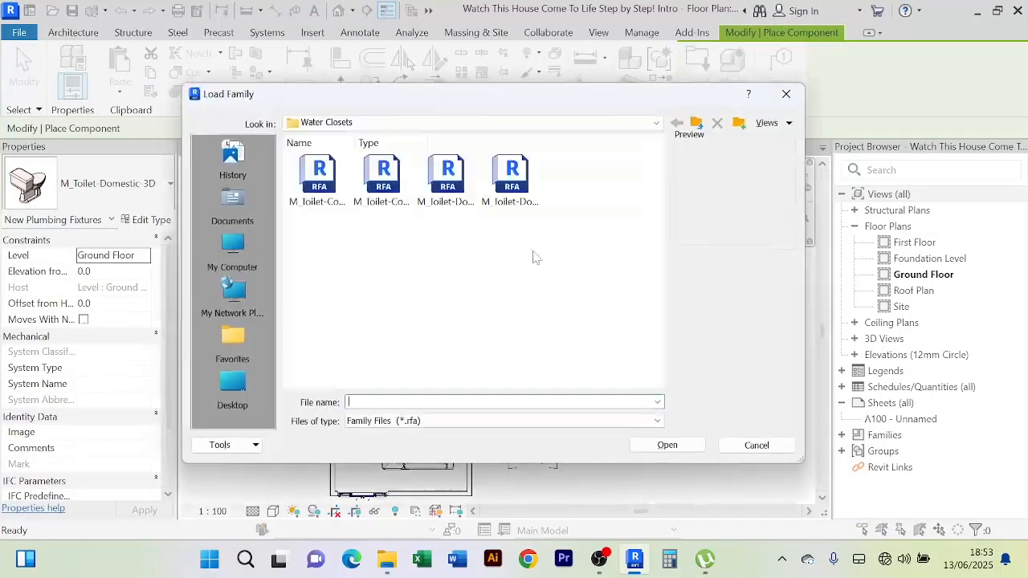
click(698, 122)
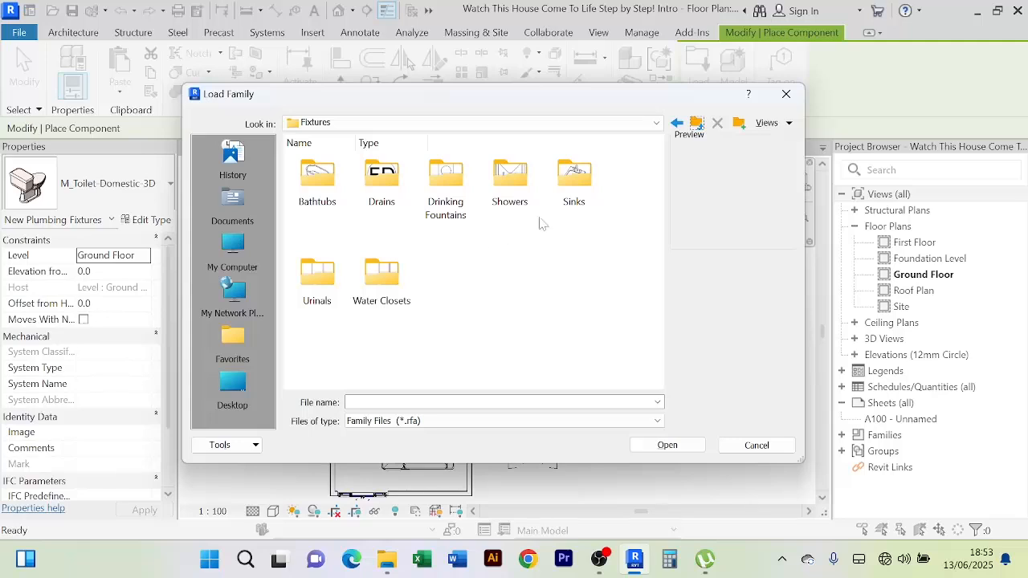
double_click(572, 175)
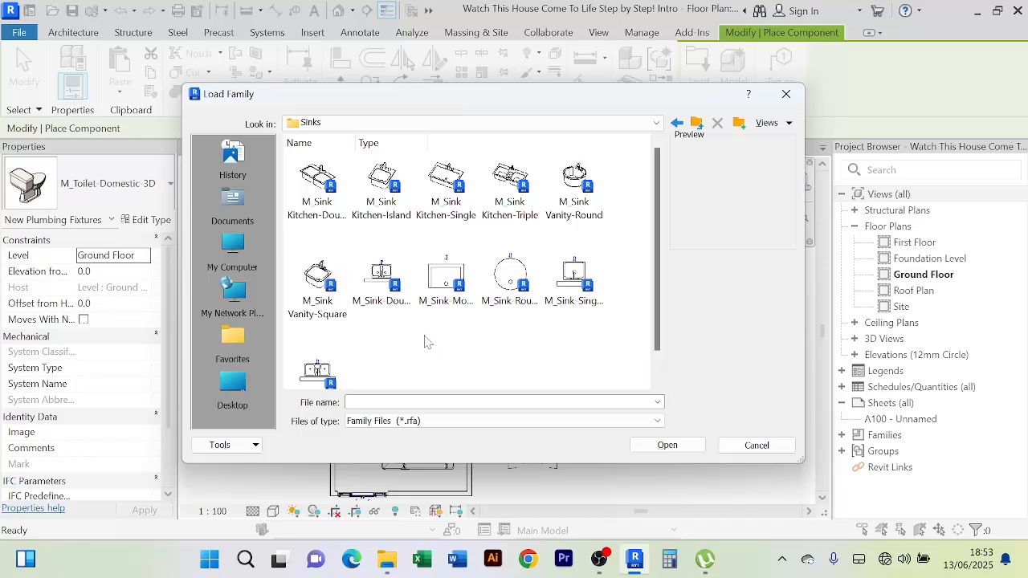
click(572, 288)
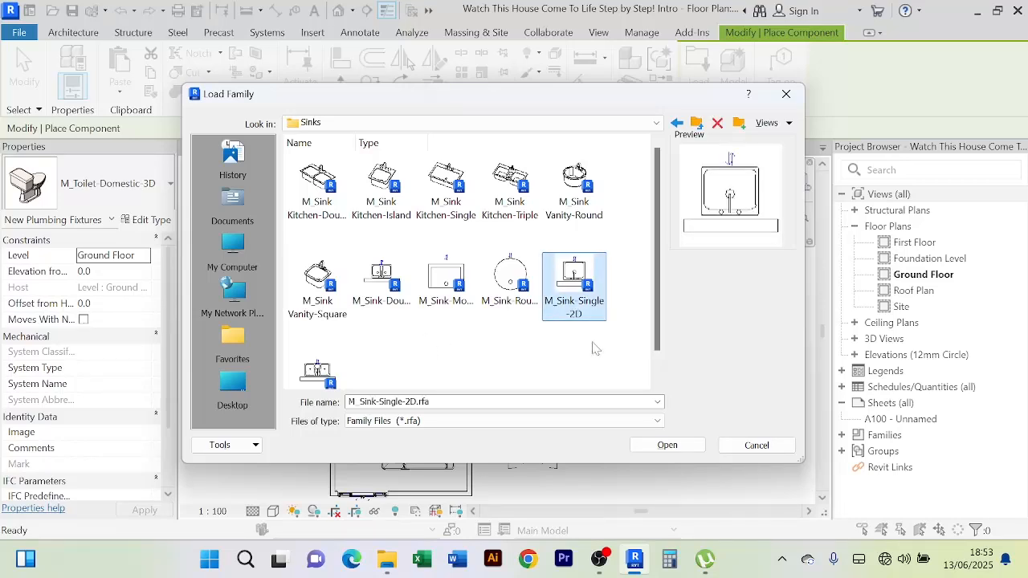
click(668, 445)
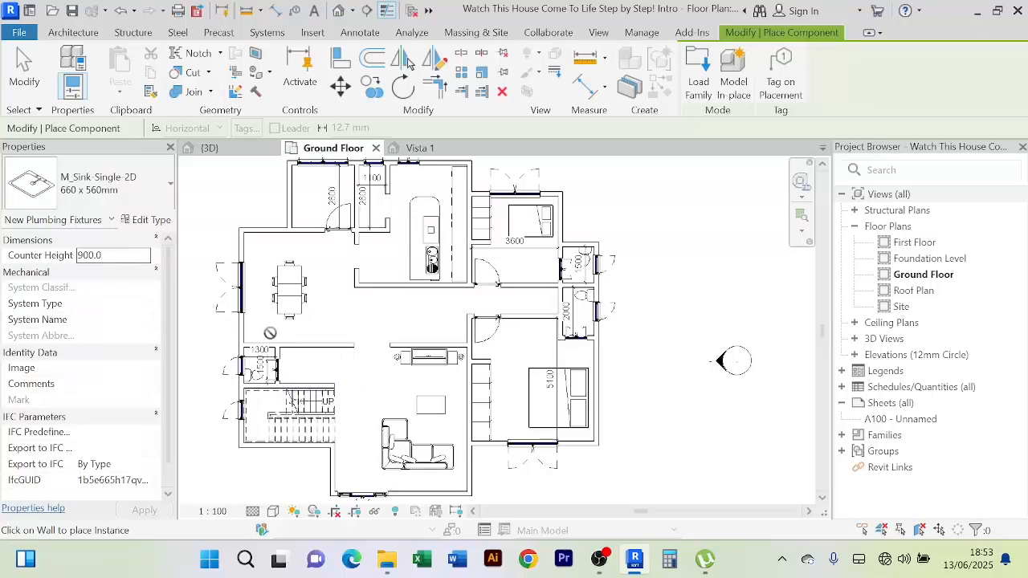
Zoom into the right-hand WCs and place the M_Sink-Single-2D sink on a bathroom wall
scroll(262, 332, up, 2)
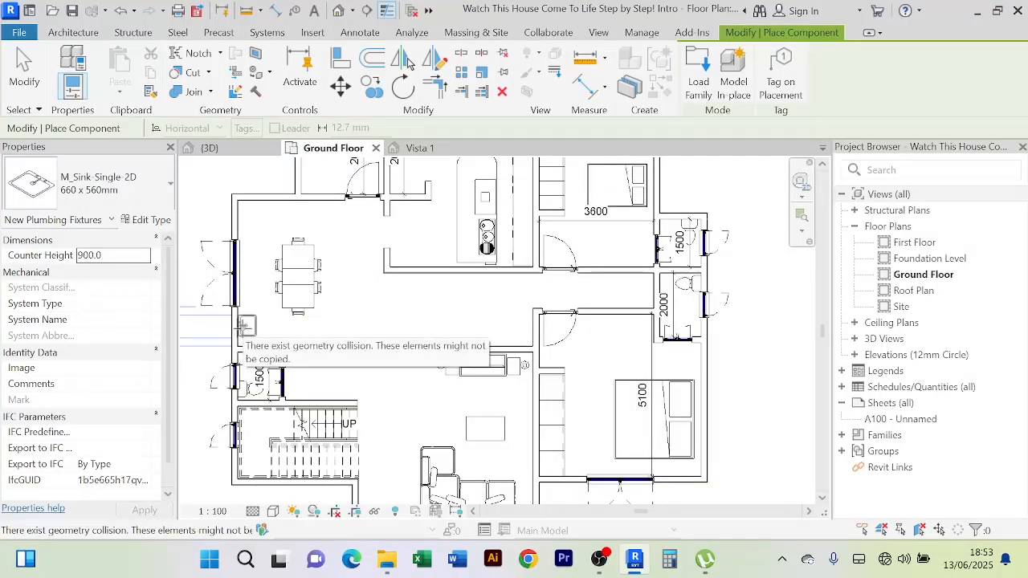
click(243, 326)
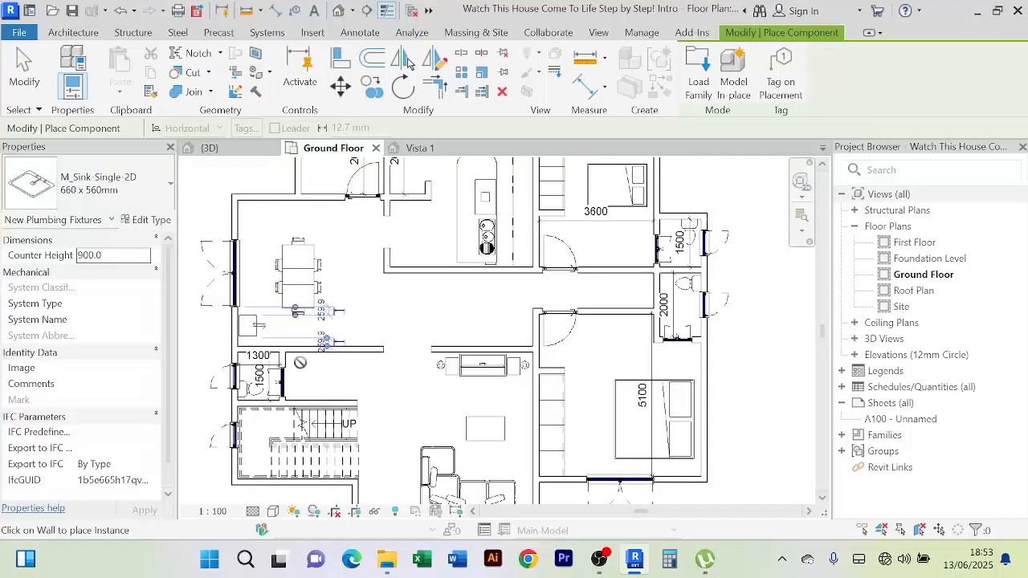
scroll(265, 366, up, 5)
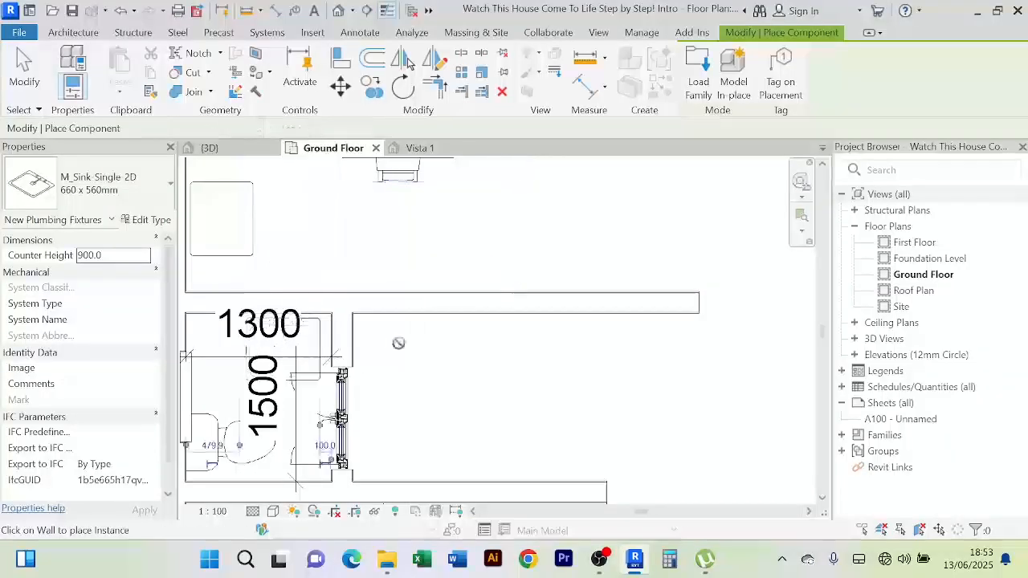
scroll(530, 356, down, 3)
middle_drag(596, 325, 406, 361)
scroll(655, 350, up, 2)
scroll(626, 351, up, 2)
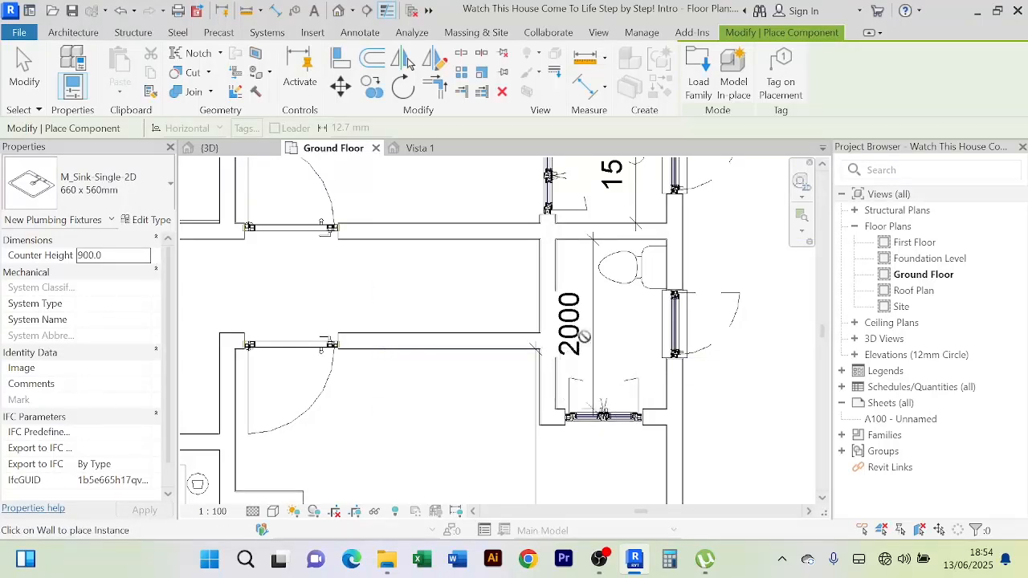
middle_drag(587, 322, 588, 347)
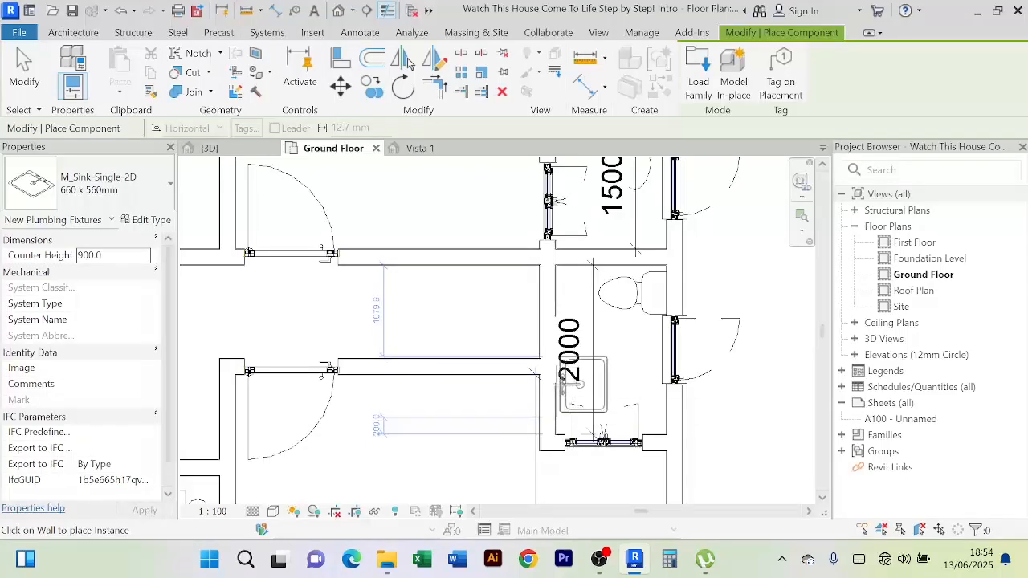
scroll(611, 328, down, 2)
scroll(611, 328, up, 2)
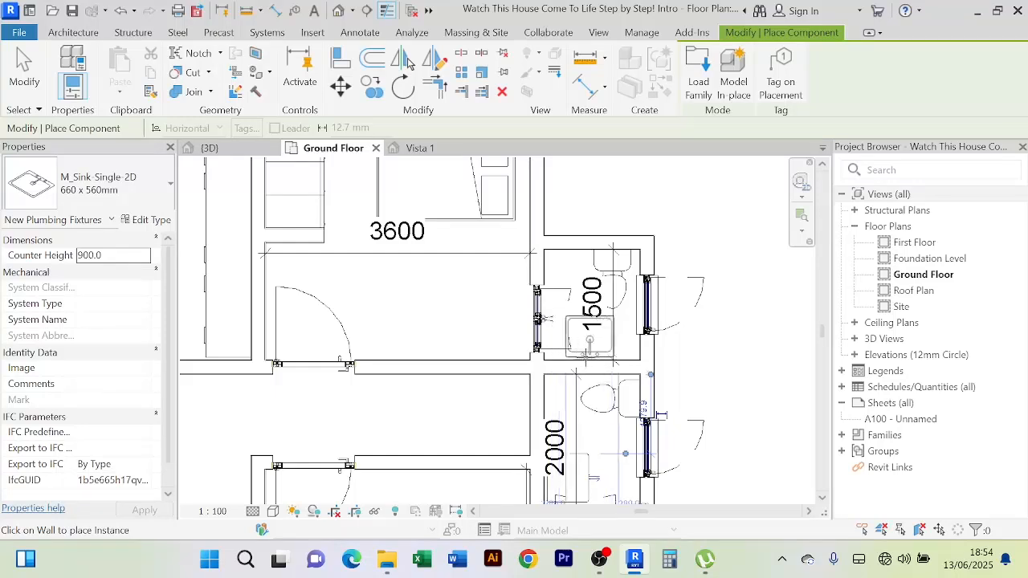
right_click(698, 202)
Select the upper WC's sink and change its type Depth from 560 to 400 in Edit Type
click(704, 213)
right_click(694, 203)
click(701, 210)
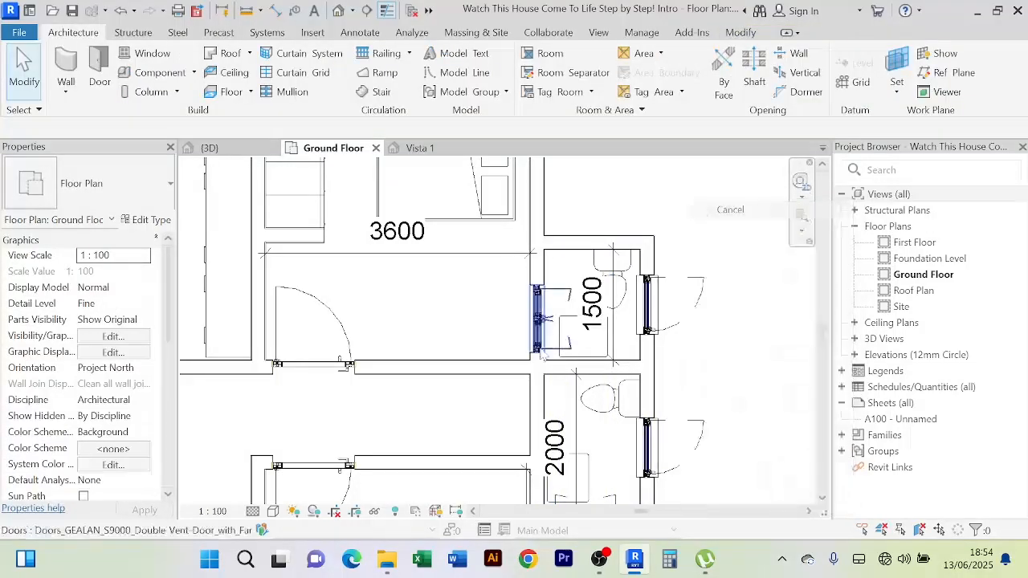
scroll(543, 359, up, 3)
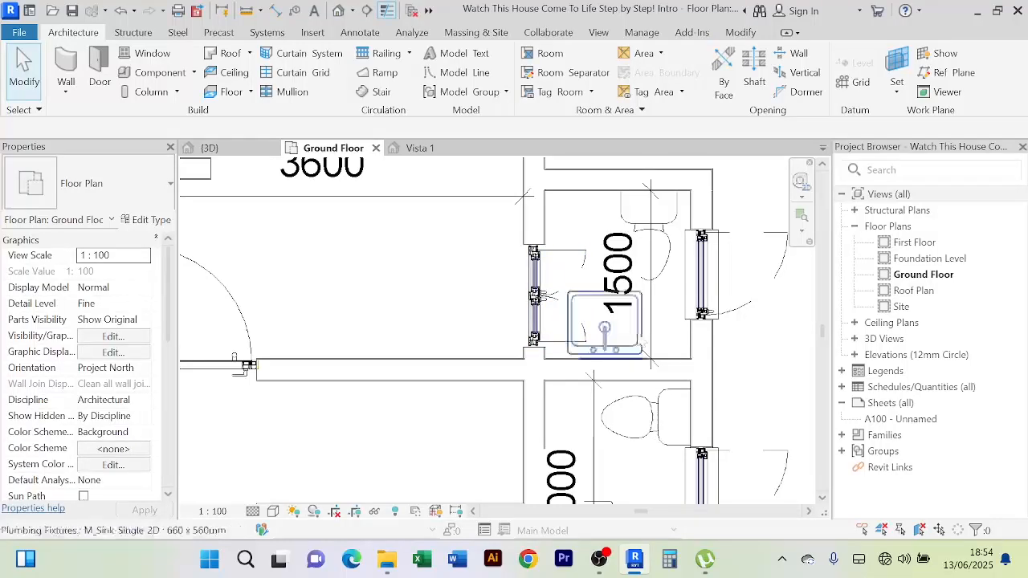
click(644, 343)
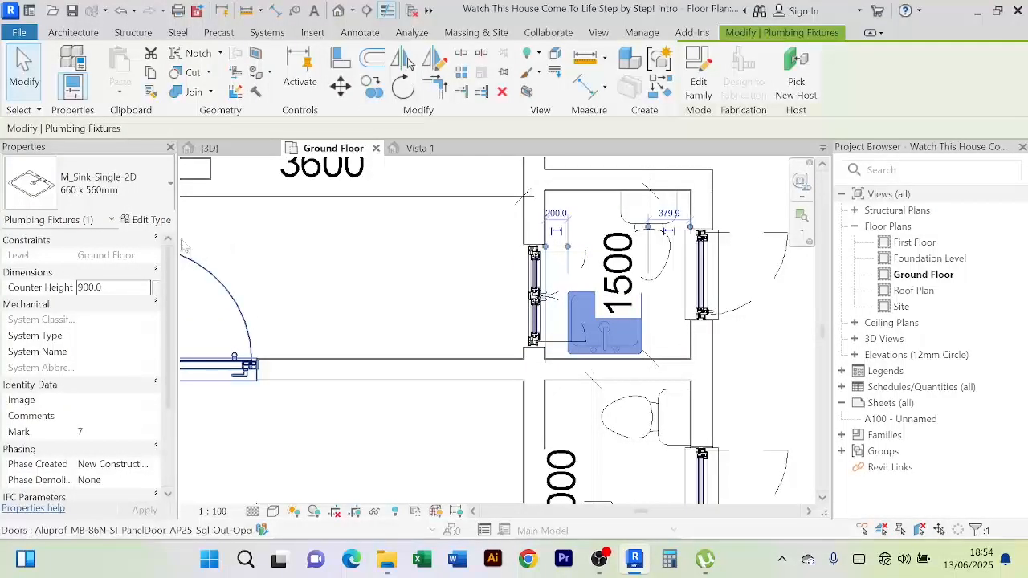
click(151, 220)
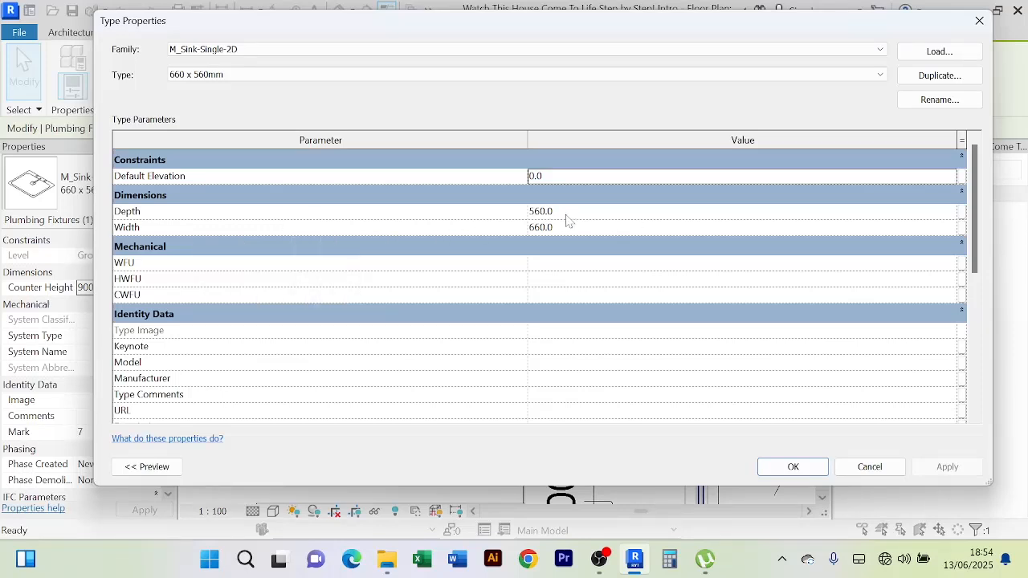
key(Tab)
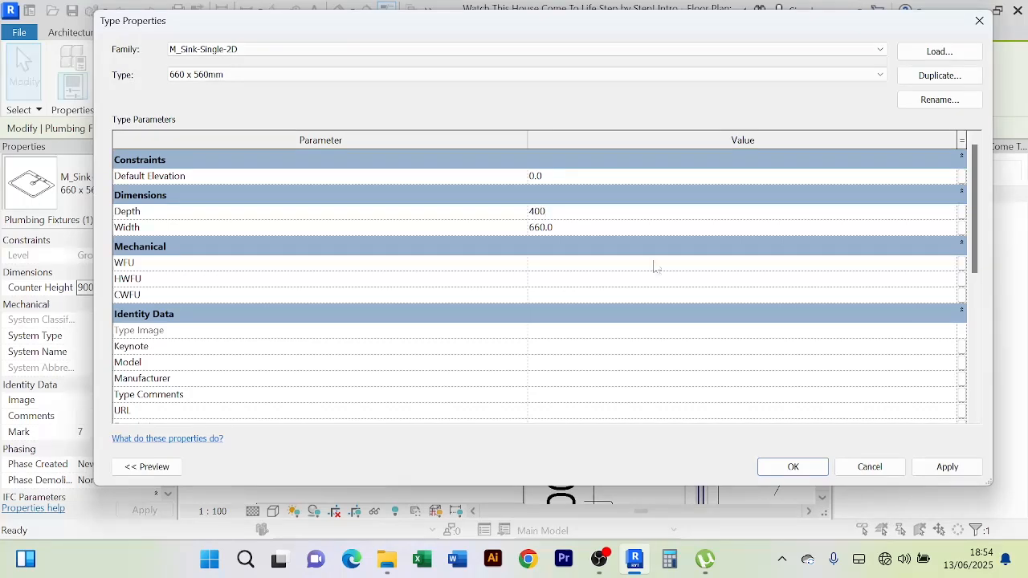
click(947, 467)
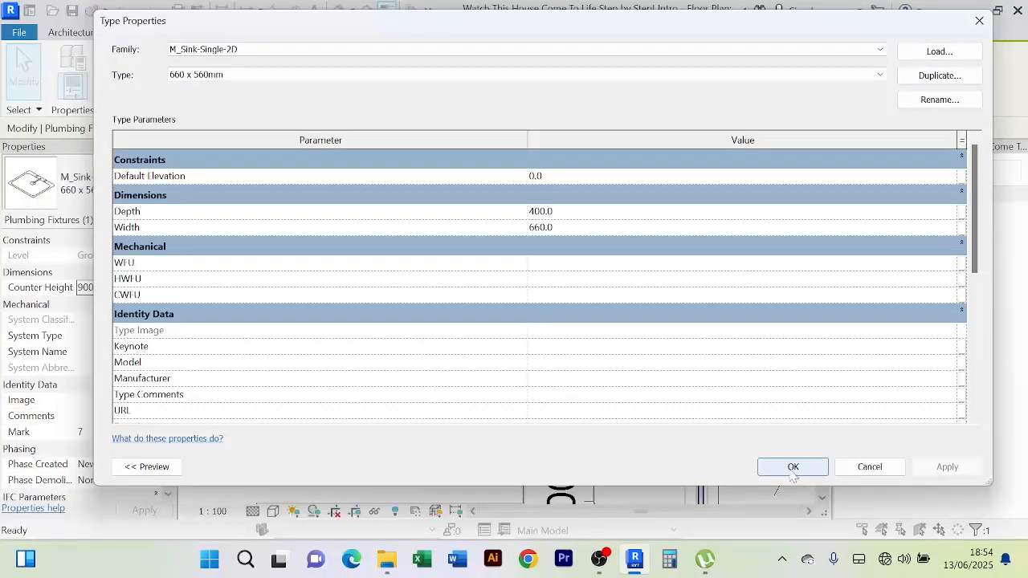
click(791, 466)
scroll(610, 337, up, 3)
Pan to the lower toilet room and the left side of the house, checking their sinks
scroll(653, 322, down, 3)
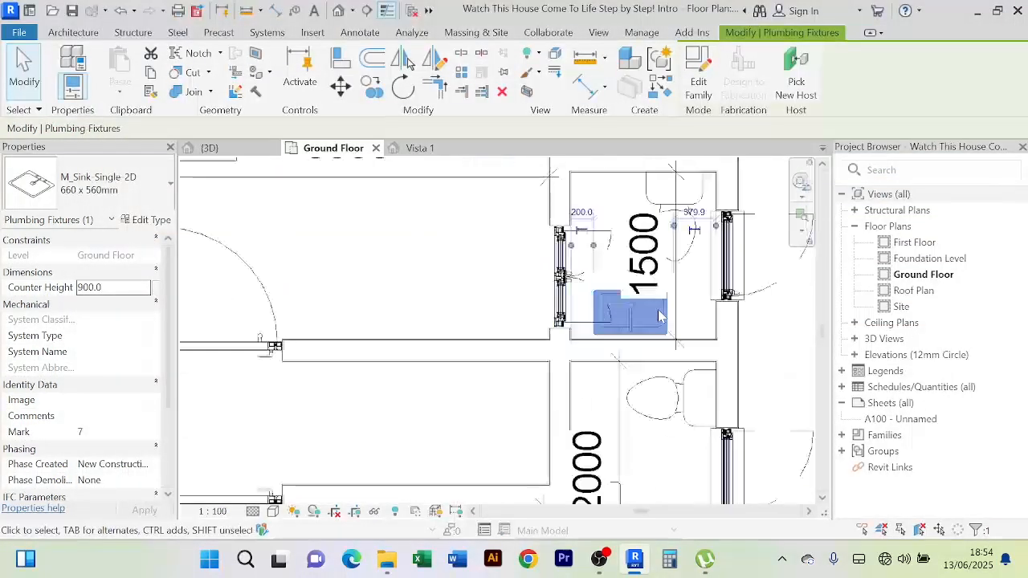
scroll(652, 454, down, 2)
middle_drag(661, 441, 638, 334)
scroll(629, 367, up, 1)
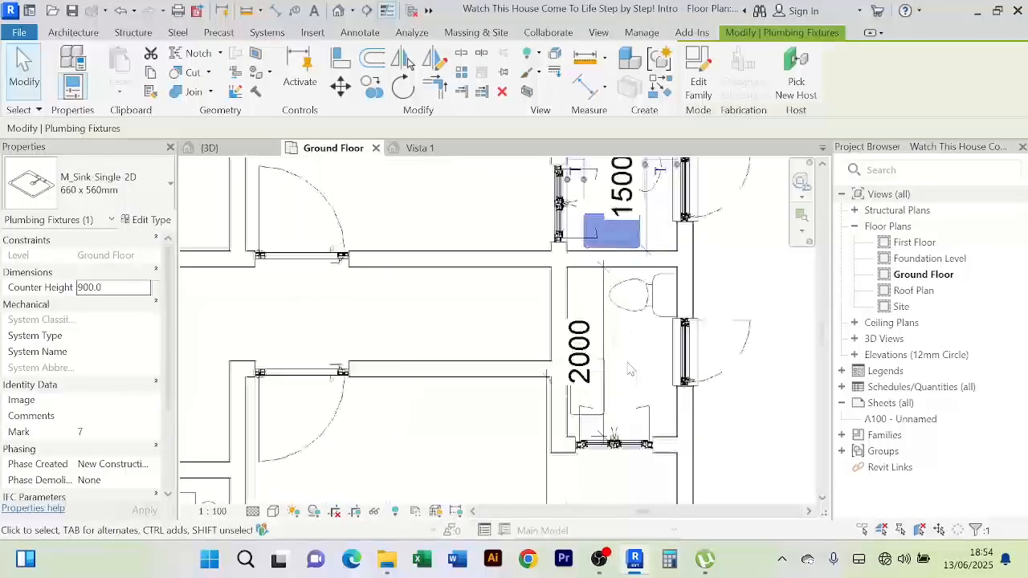
click(609, 397)
scroll(608, 396, down, 4)
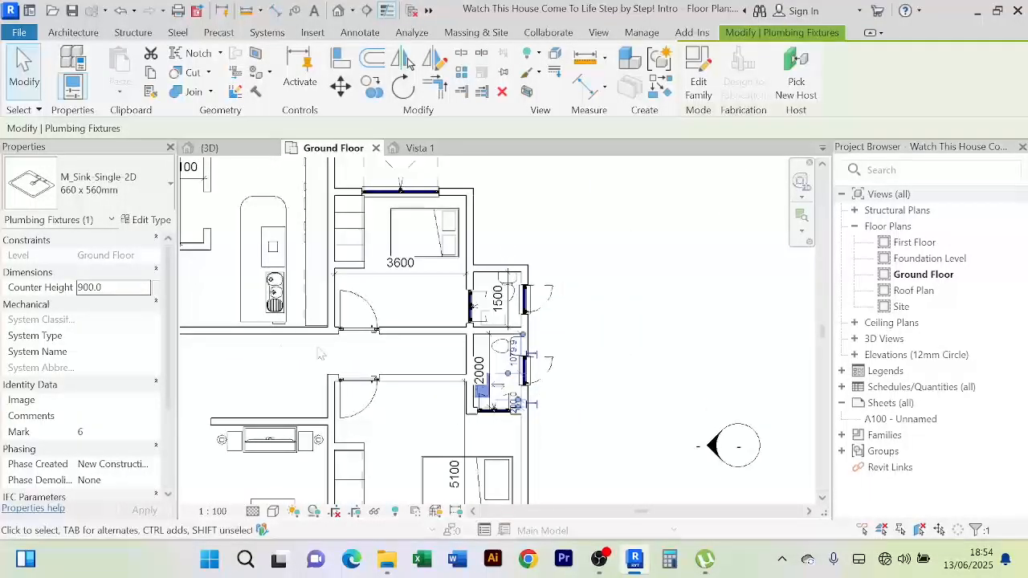
middle_drag(342, 327, 663, 325)
scroll(414, 345, up, 2)
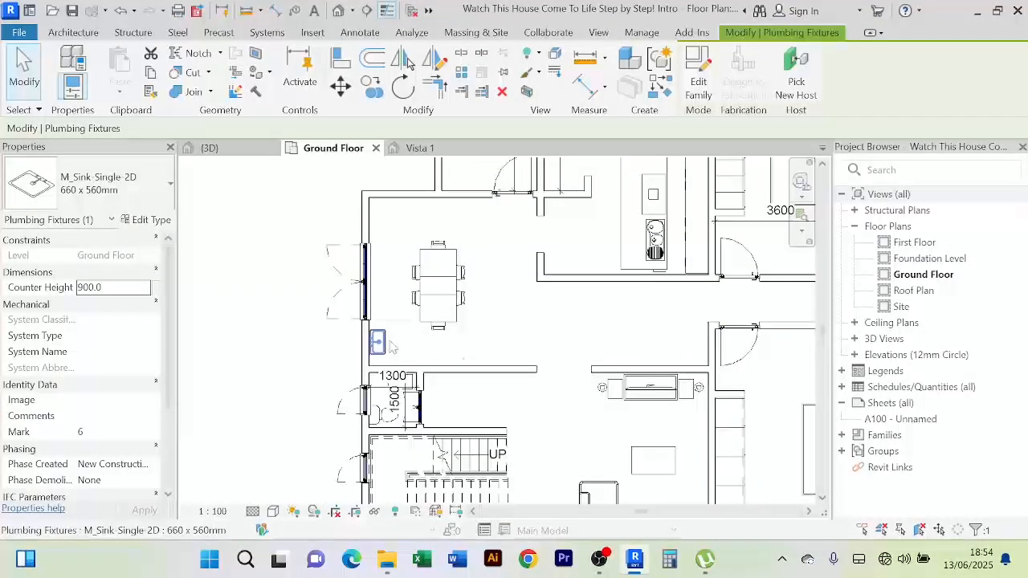
click(381, 346)
scroll(458, 349, up, 2)
click(576, 335)
Bring the stair-side toilet room into view and check the sink beside it
middle_drag(510, 444, 549, 370)
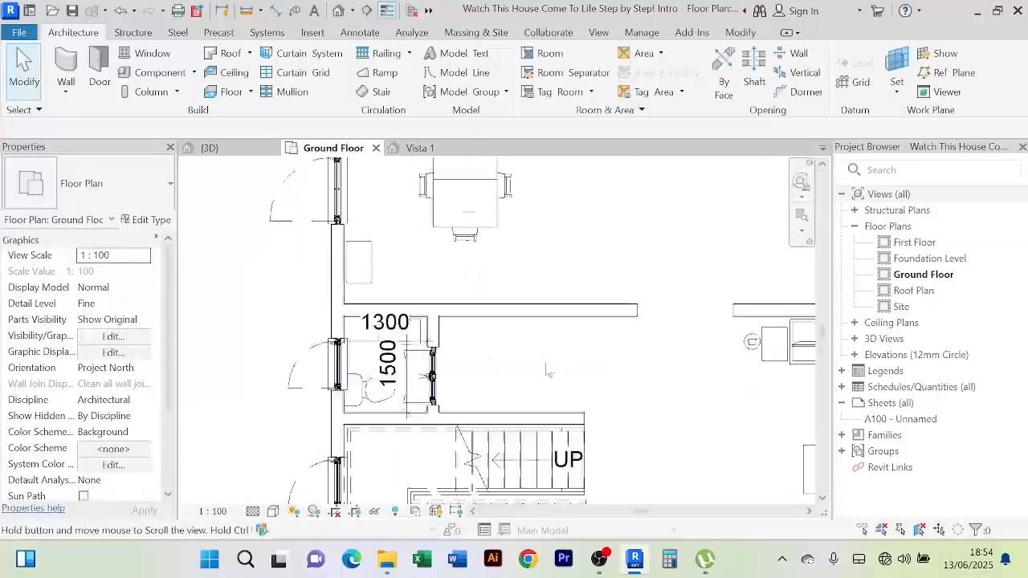
scroll(422, 342, up, 2)
click(402, 336)
scroll(587, 358, down, 3)
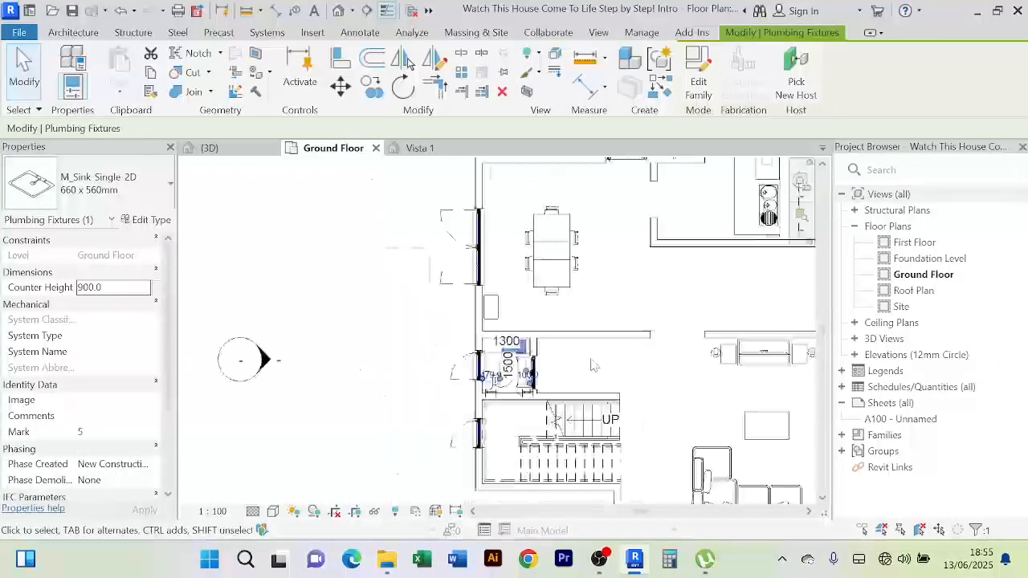
middle_drag(627, 363, 503, 361)
click(498, 358)
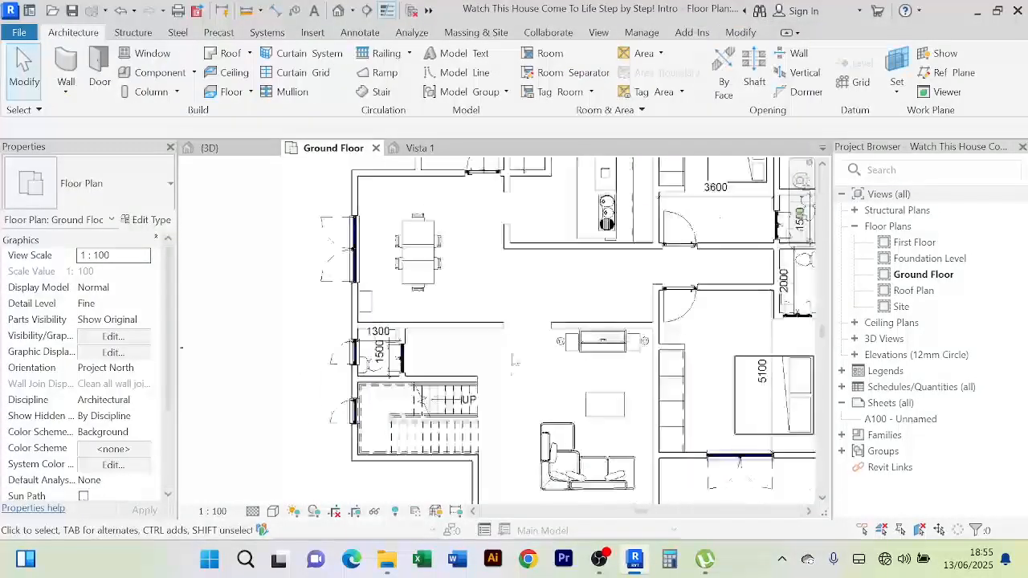
scroll(389, 338, up, 3)
Delete the 1300 dimension in the small stair-side toilet and review the plan
click(346, 340)
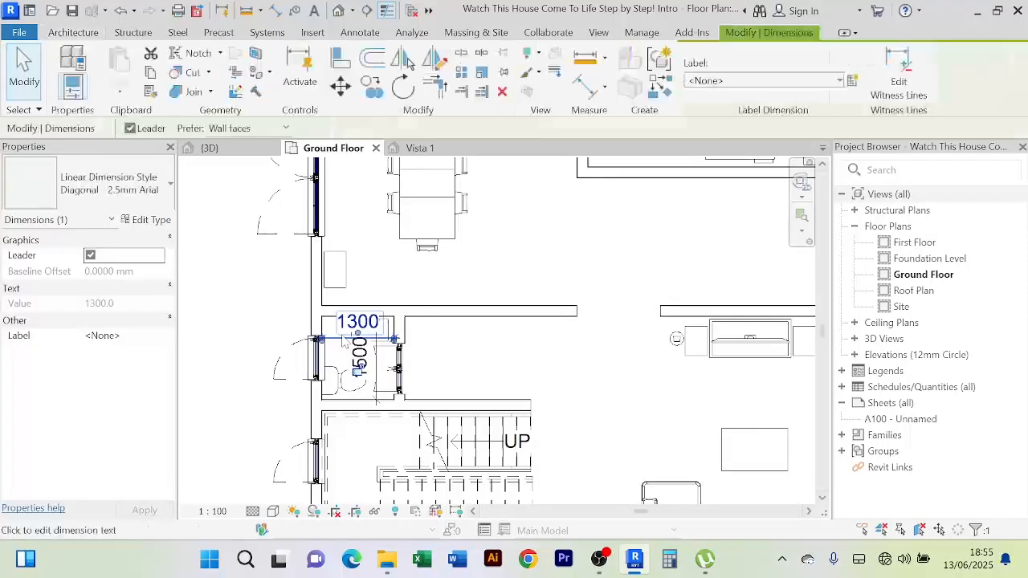
key(Delete)
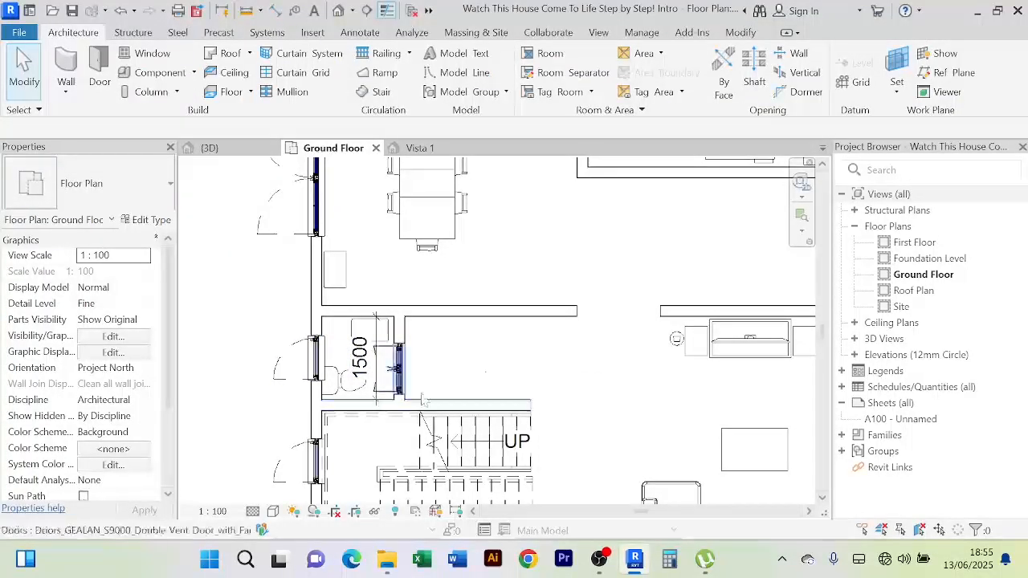
scroll(531, 366, down, 2)
middle_drag(568, 375, 480, 378)
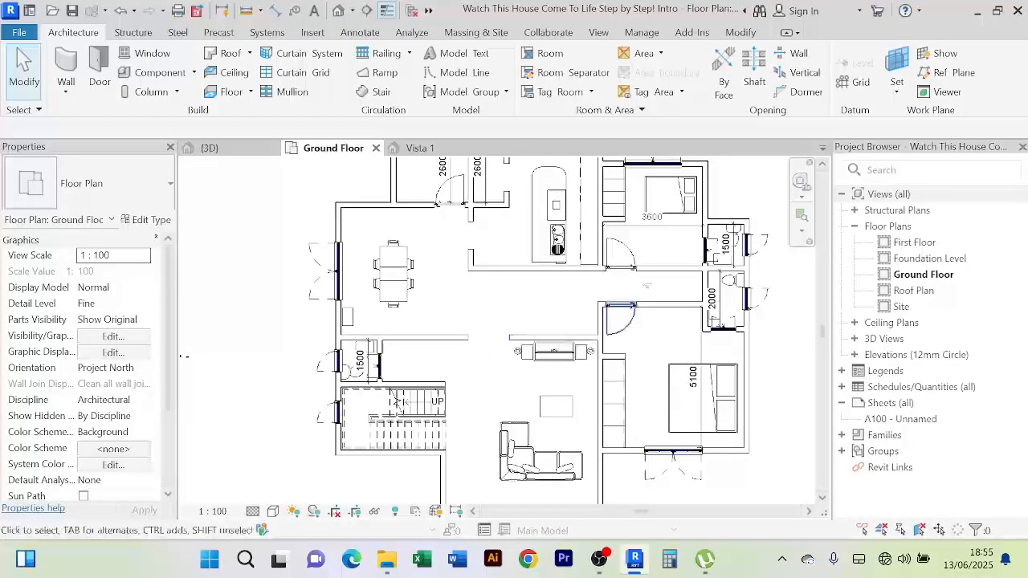
scroll(710, 298, up, 2)
scroll(659, 353, down, 3)
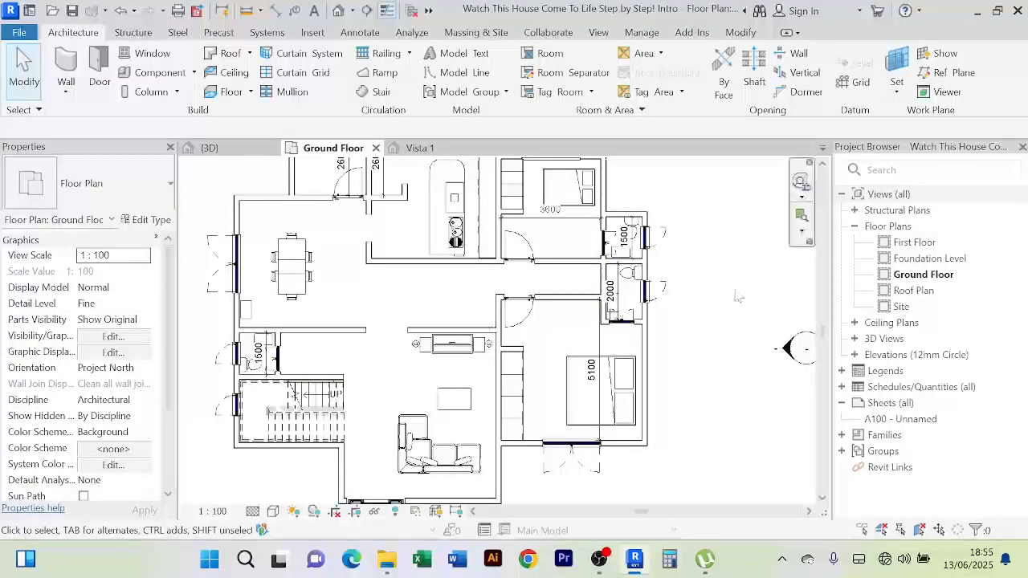
scroll(425, 318, up, 2)
scroll(445, 323, down, 3)
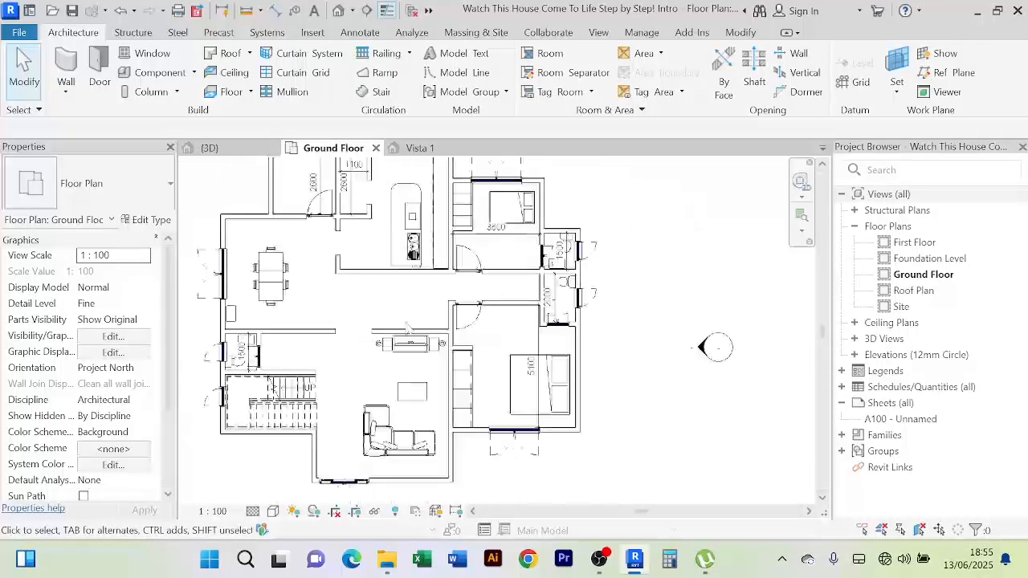
scroll(515, 352, up, 1)
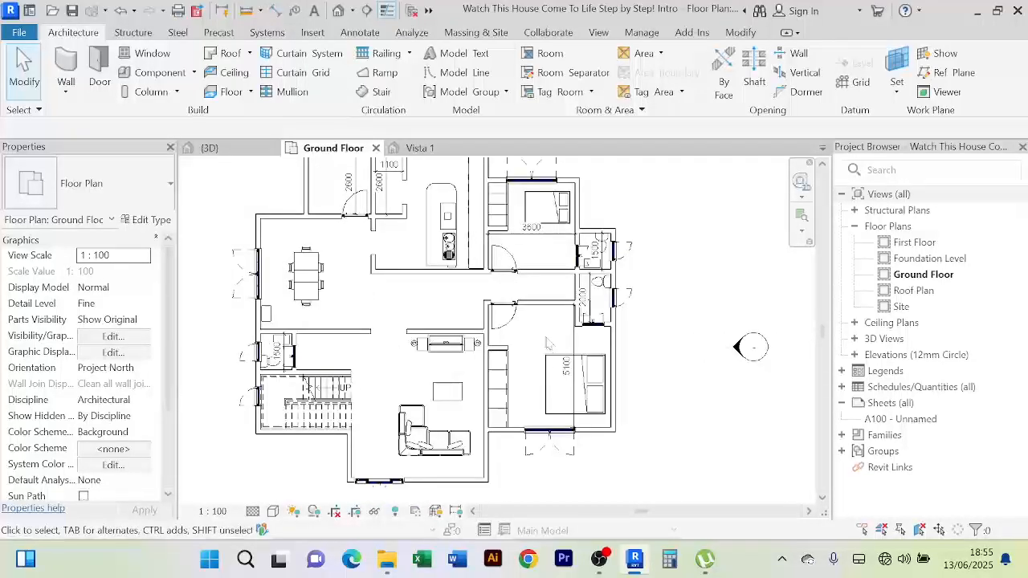
scroll(366, 317, up, 3)
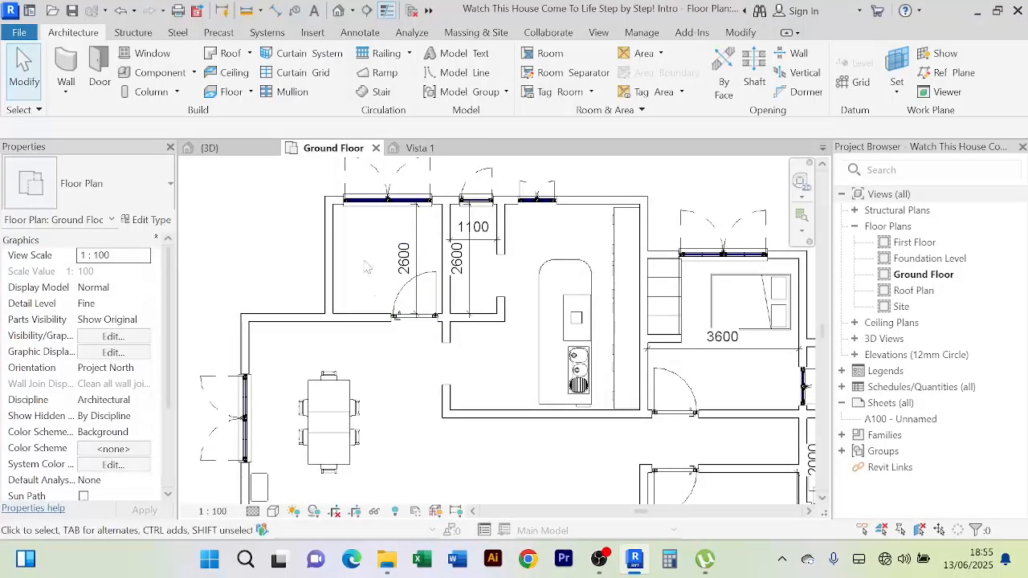
scroll(366, 268, down, 3)
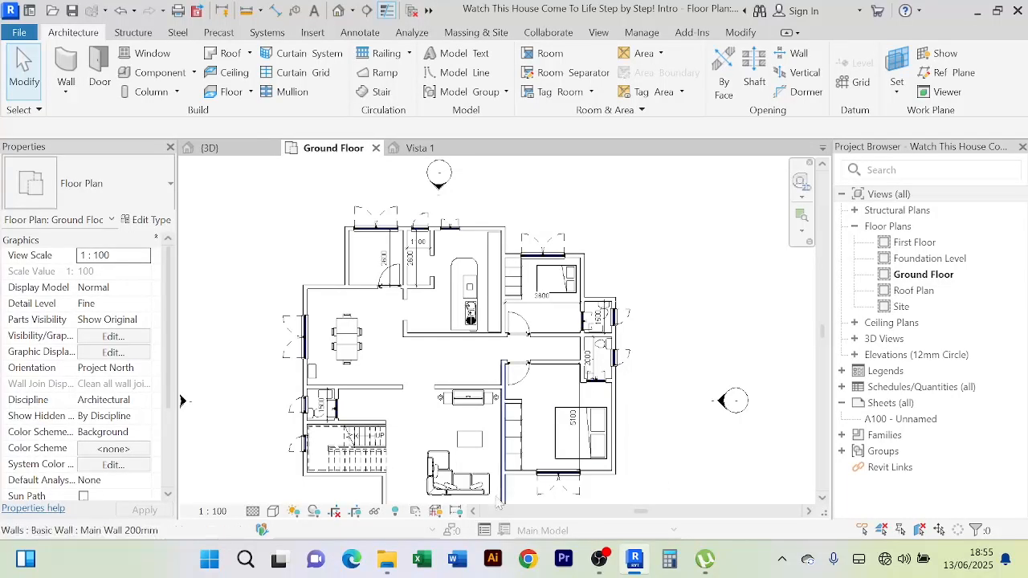
Navigate File Explorer up from Water Closets to the REVIT LIBRARIES folder
click(388, 559)
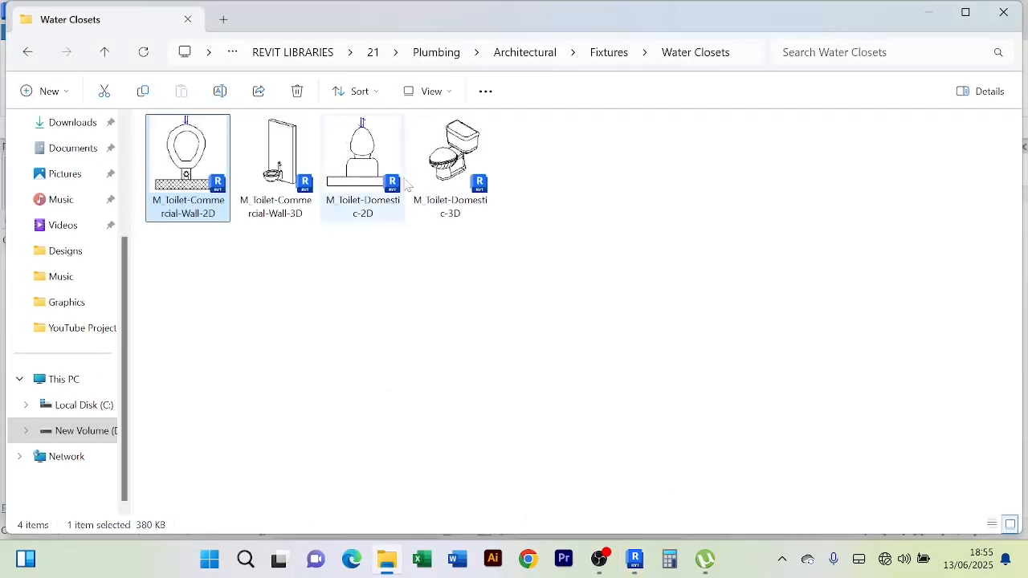
click(102, 60)
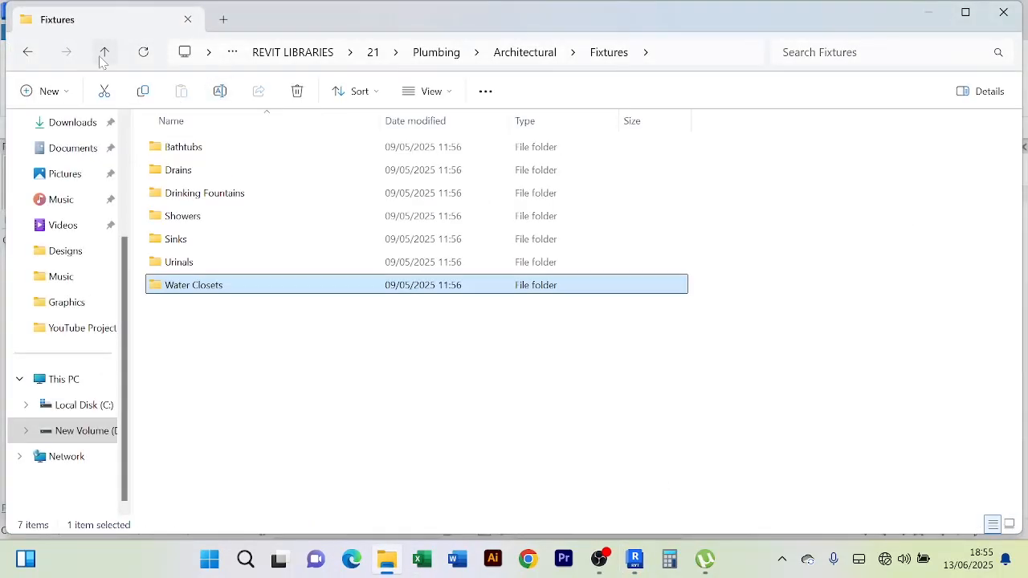
click(102, 59)
click(102, 60)
click(102, 60)
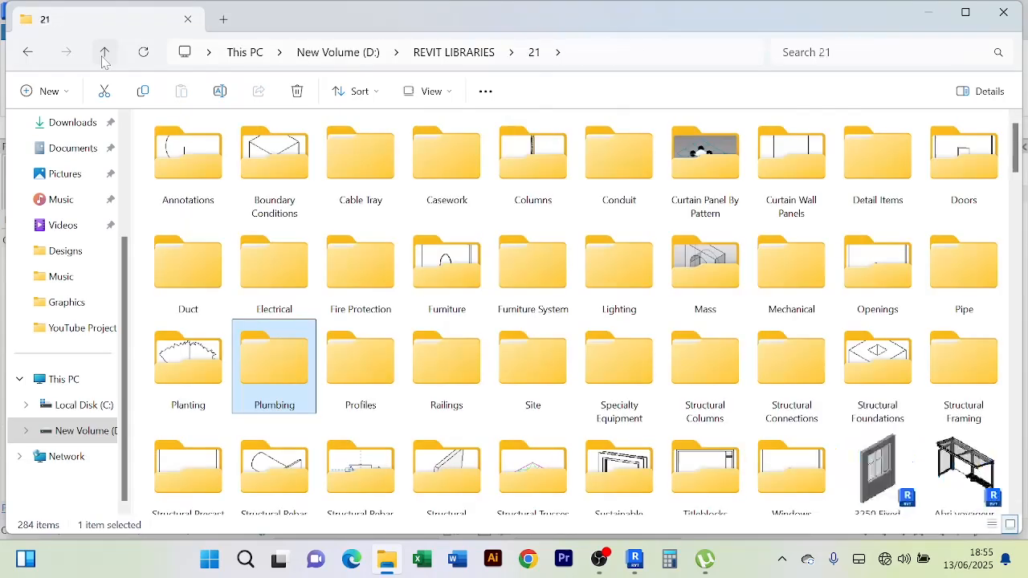
click(102, 61)
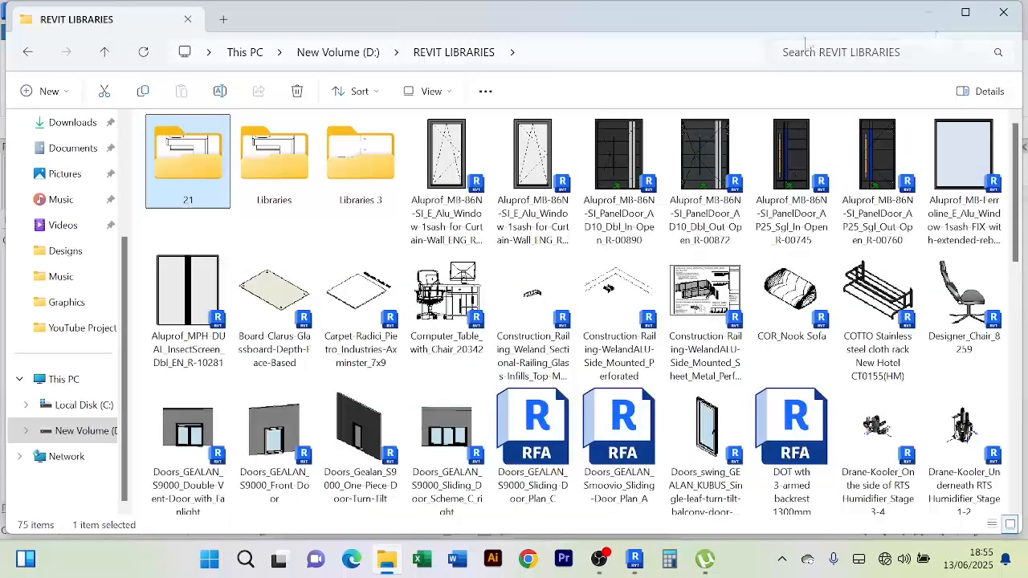
Search REVIT LIBRARIES for 'washing' and open M_Washing Machine from its file location
click(892, 51)
text(w)
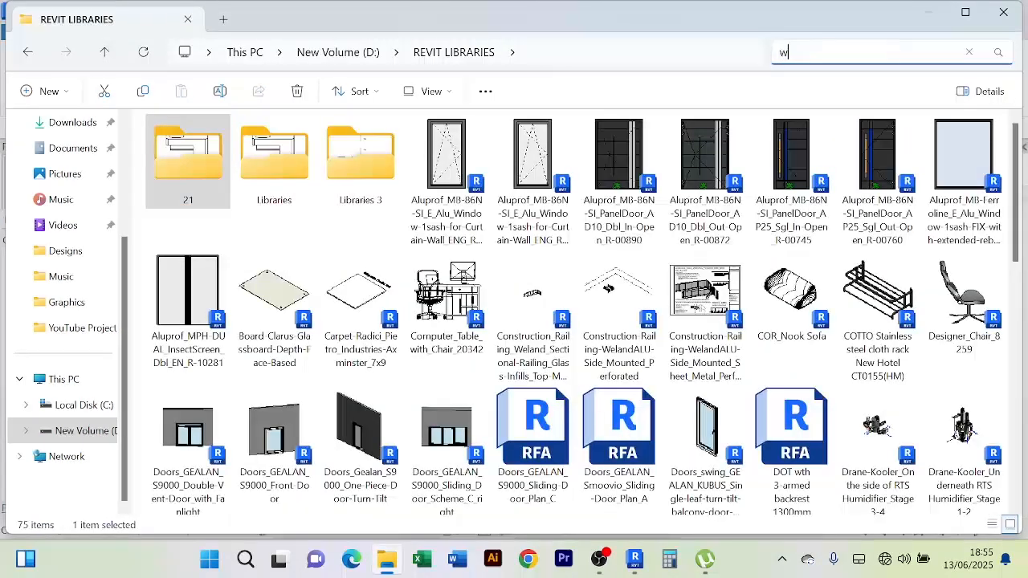
text(ashing)
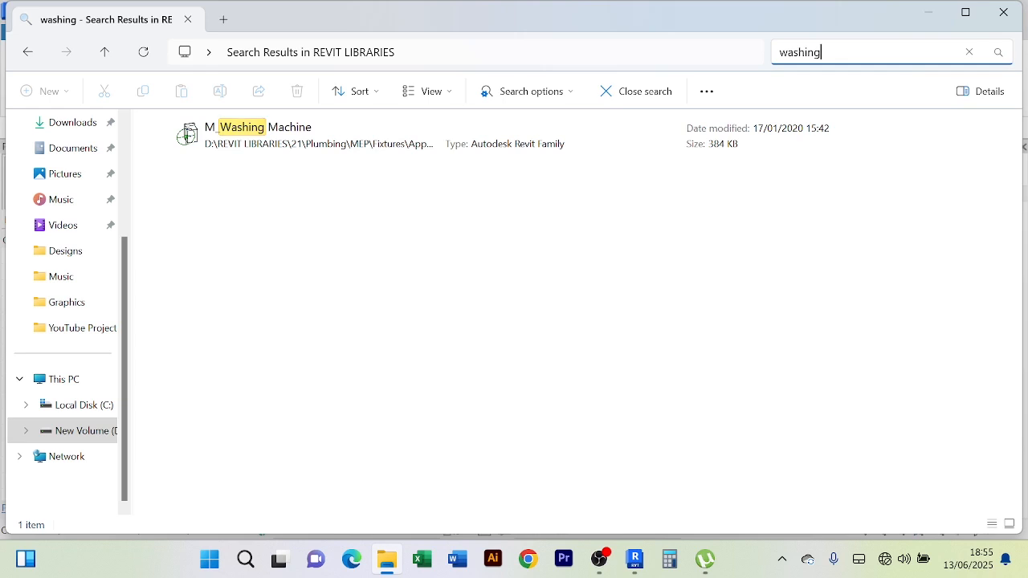
right_click(255, 138)
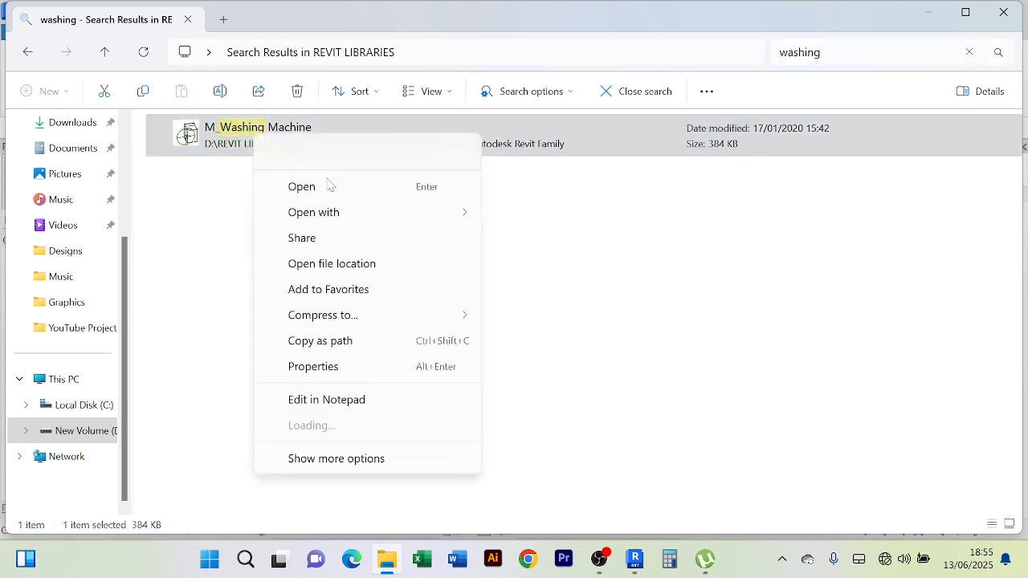
click(348, 266)
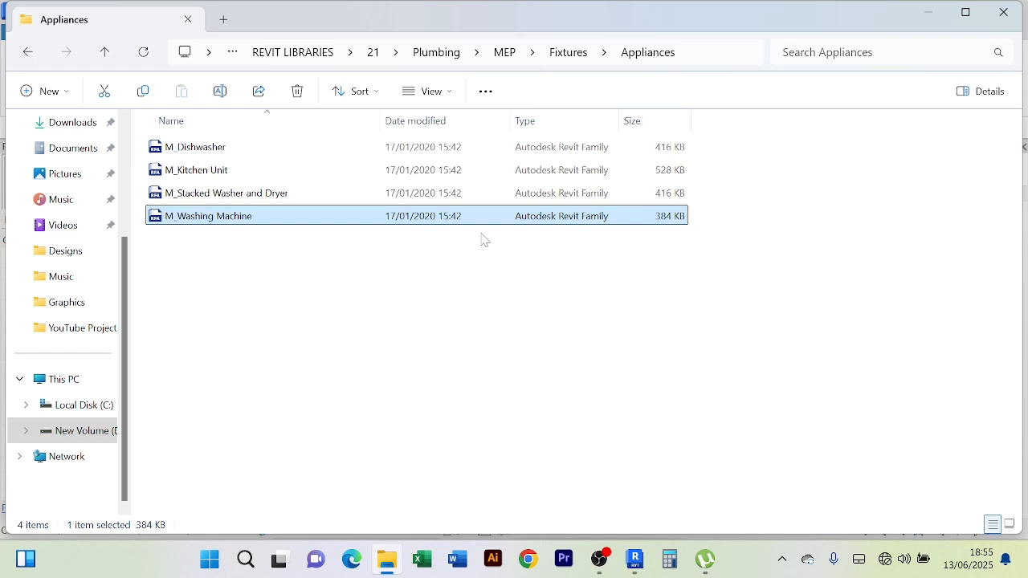
key(ctrl+shift+2)
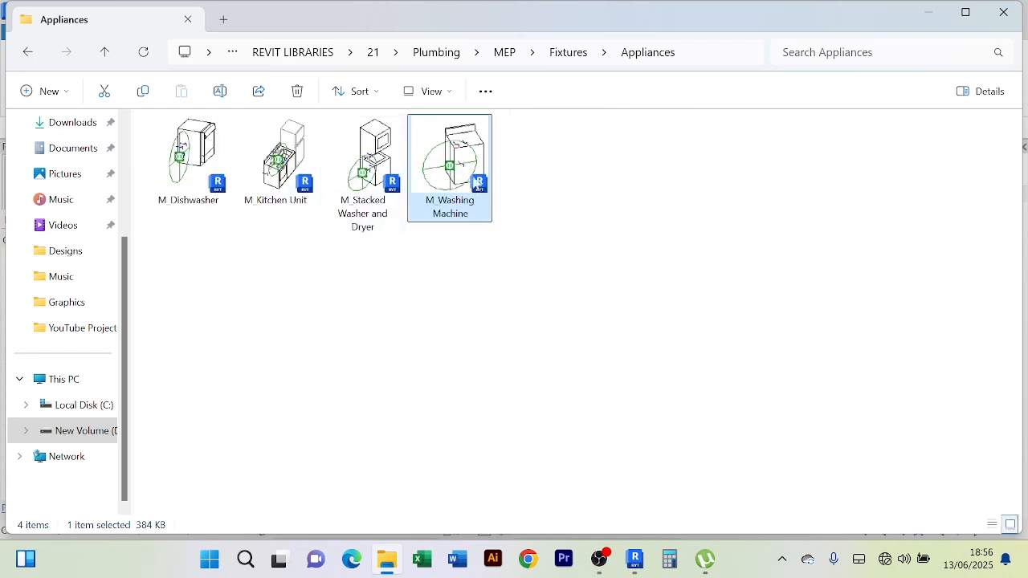
double_click(480, 191)
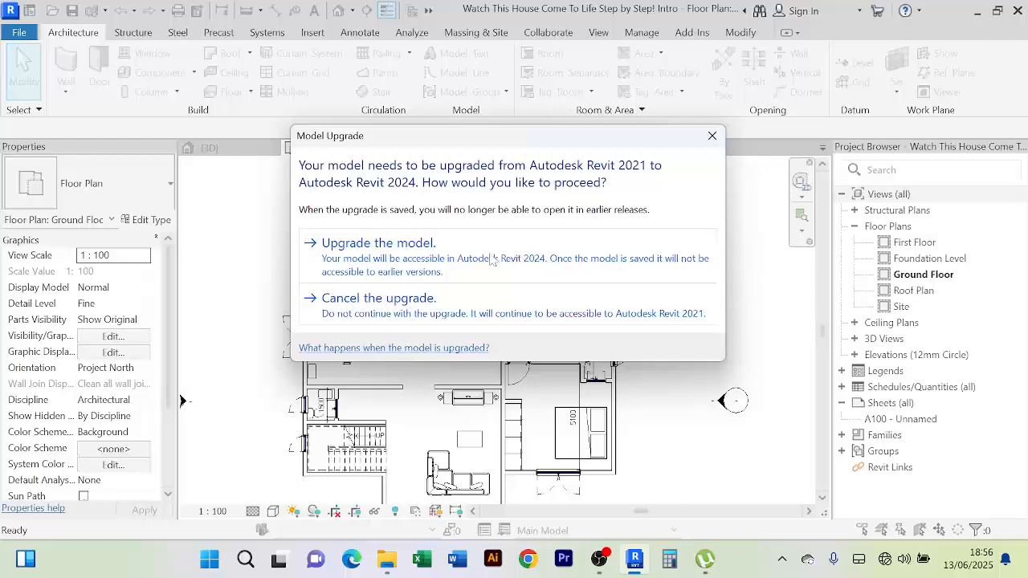
Upgrade M_Washing Machine, select its body extrusion, and start Load into Project for the house
click(448, 257)
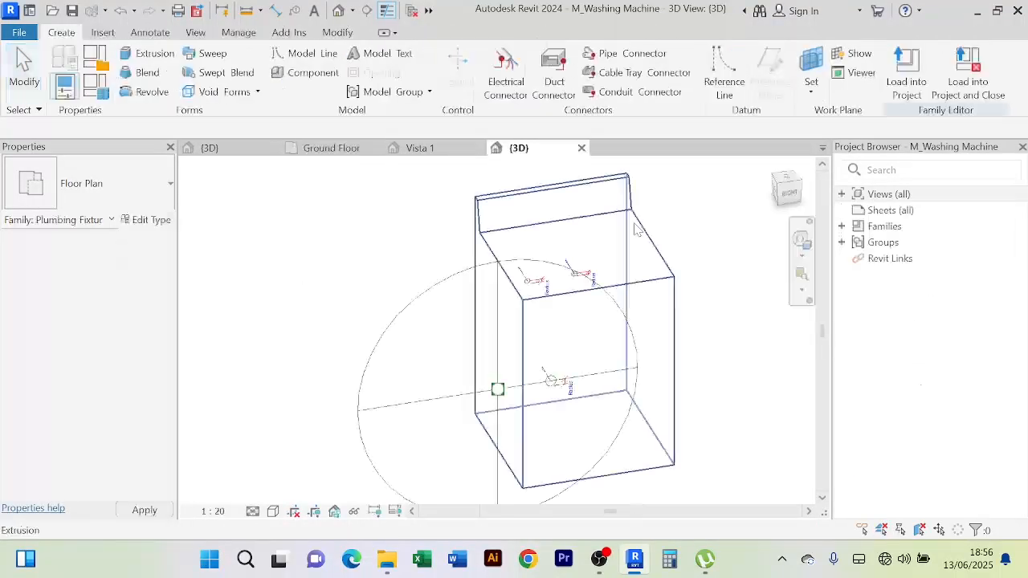
click(664, 286)
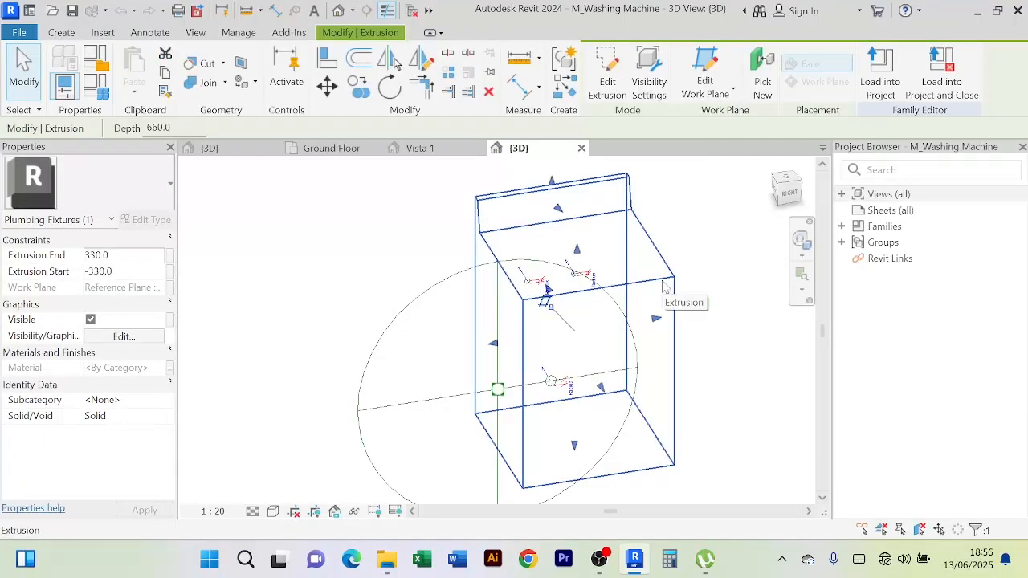
click(881, 80)
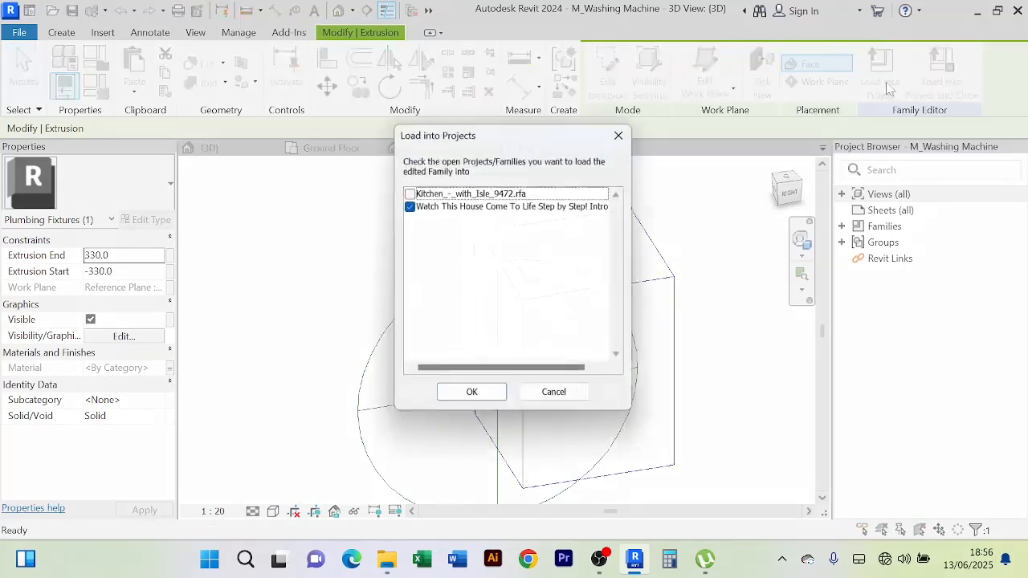
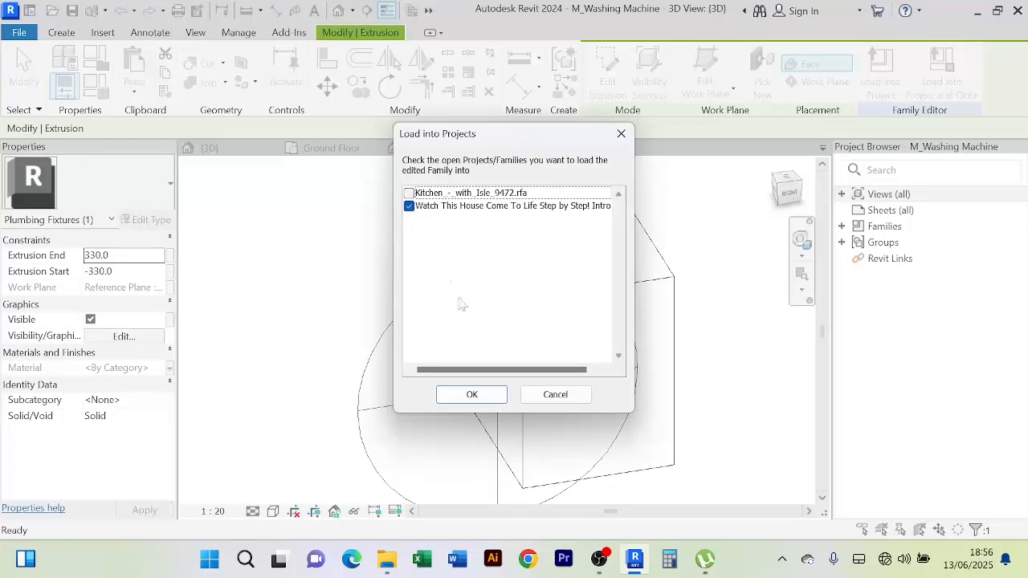
Load the washing machine into the house and place one in the upper-left room
click(472, 395)
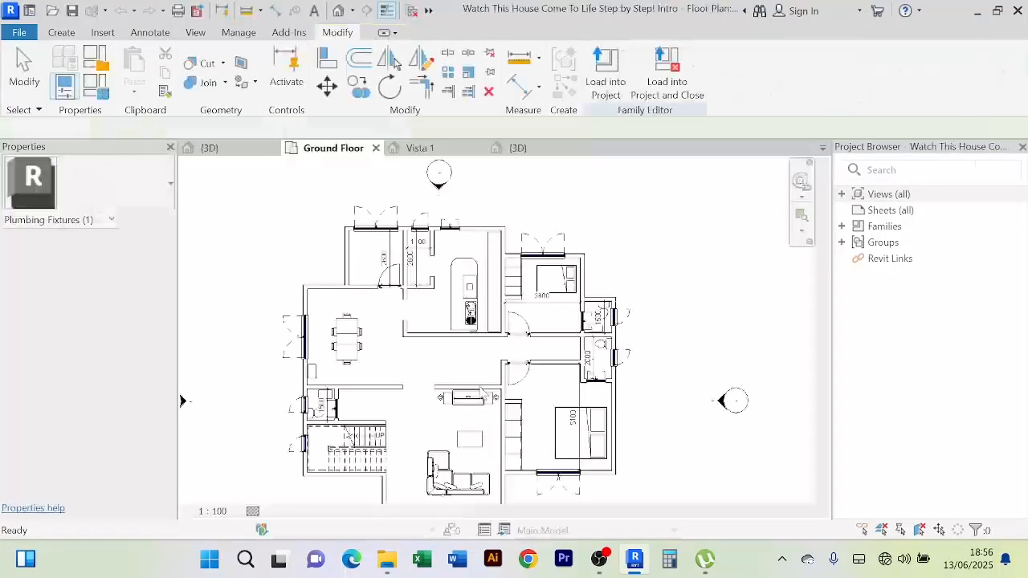
scroll(351, 258, up, 4)
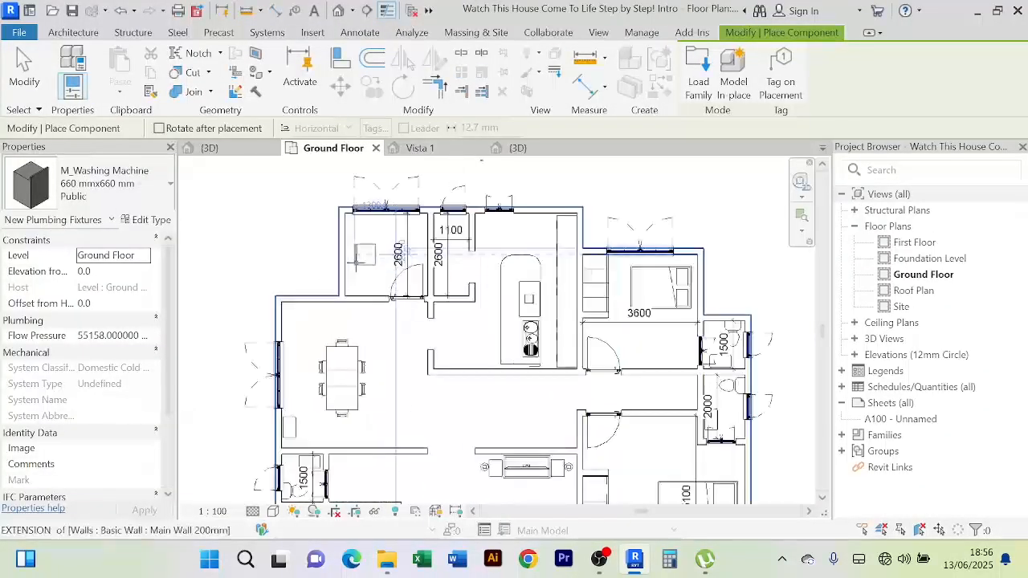
middle_drag(351, 258, 388, 350)
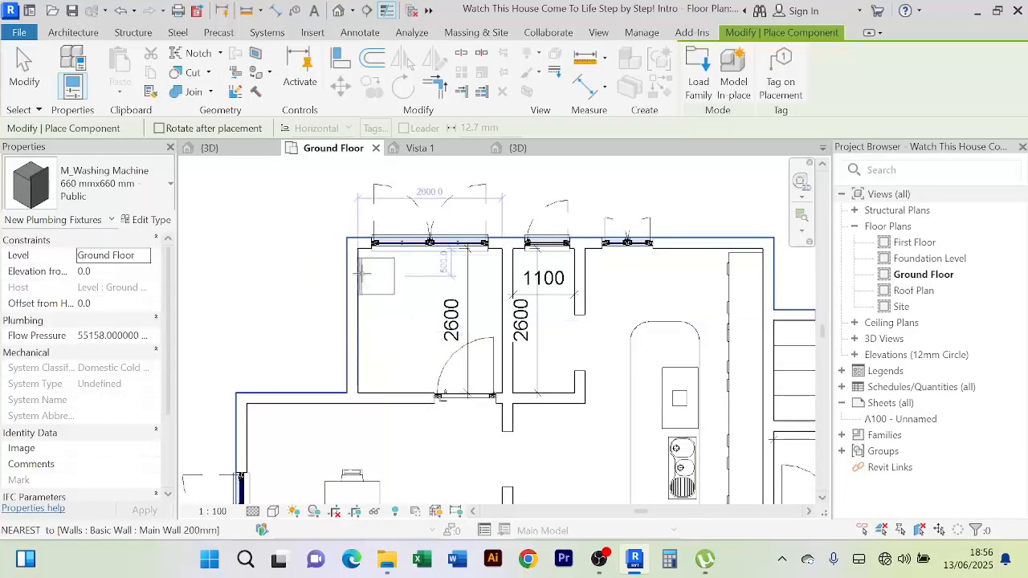
click(363, 272)
right_click(277, 233)
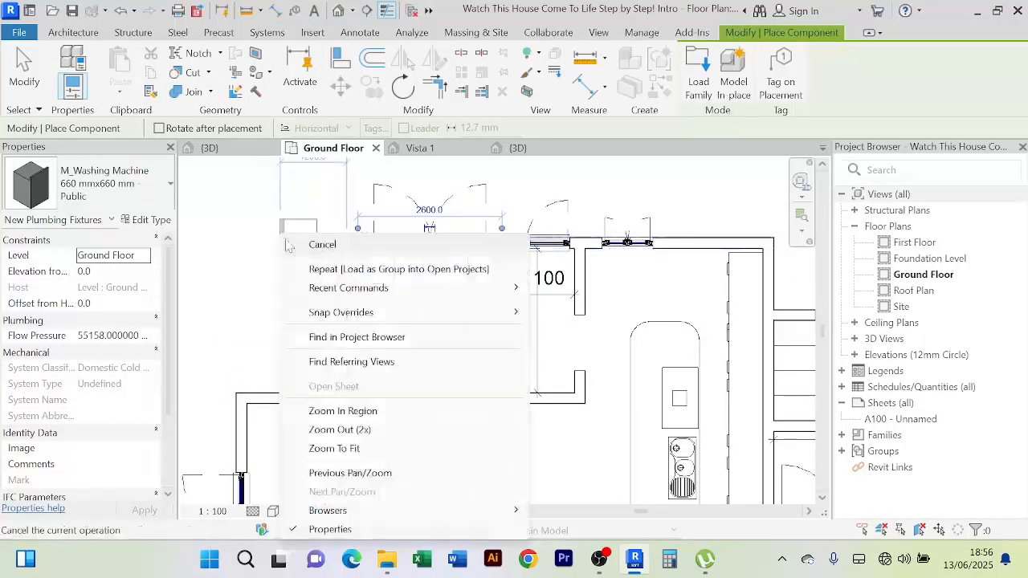
click(298, 244)
right_click(279, 231)
click(285, 233)
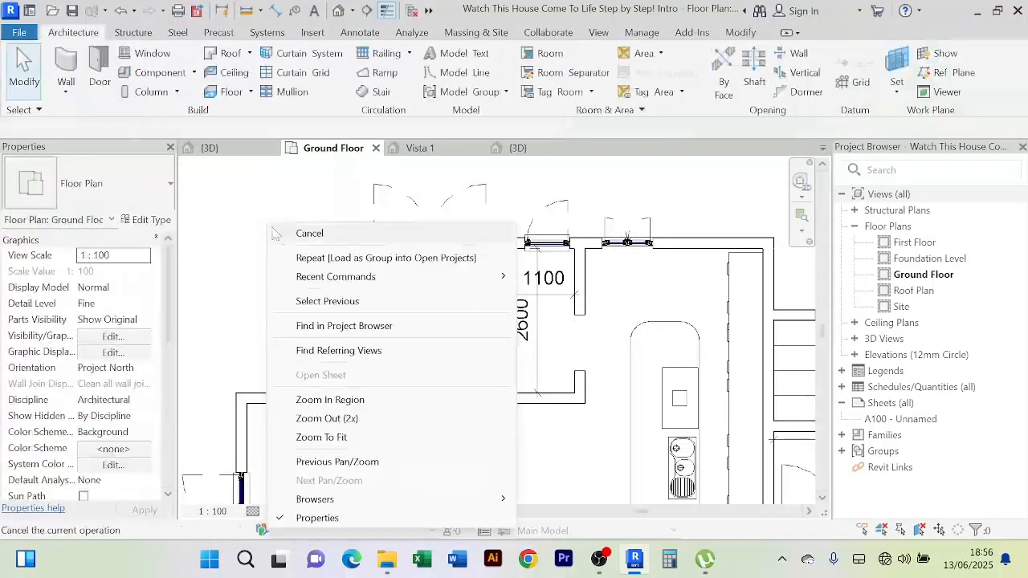
scroll(387, 313, up, 2)
Nudge the placed washing machine down against the top wall and deselect it
click(384, 332)
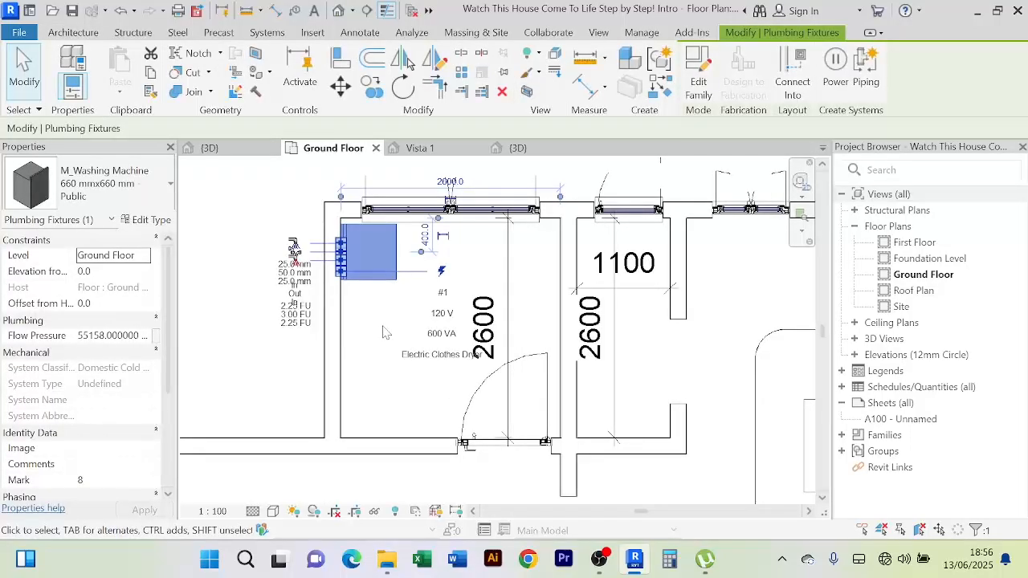
key(Down)
key(Down)
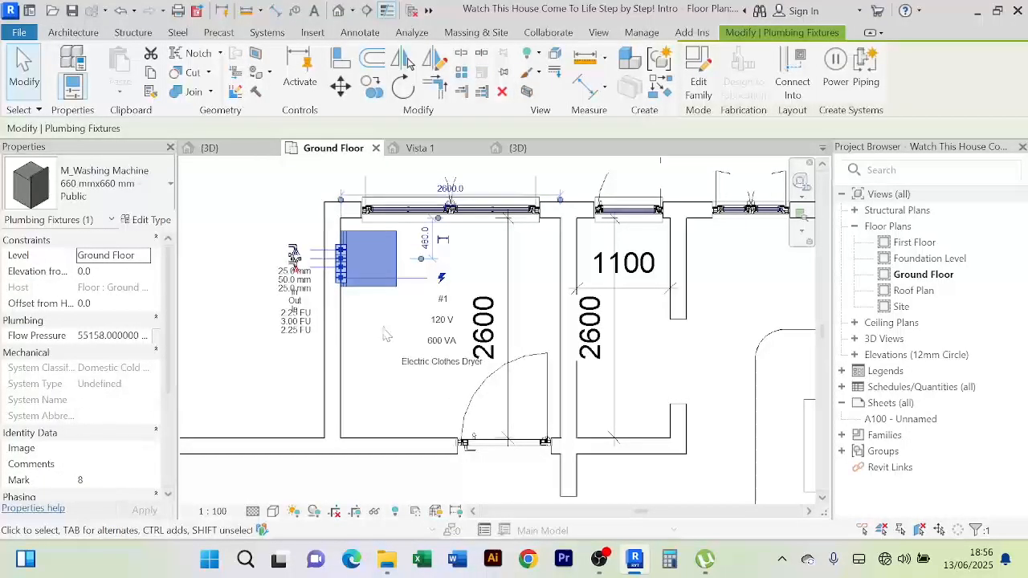
scroll(273, 233, up, 2)
click(270, 226)
scroll(447, 276, up, 1)
scroll(475, 337, down, 1)
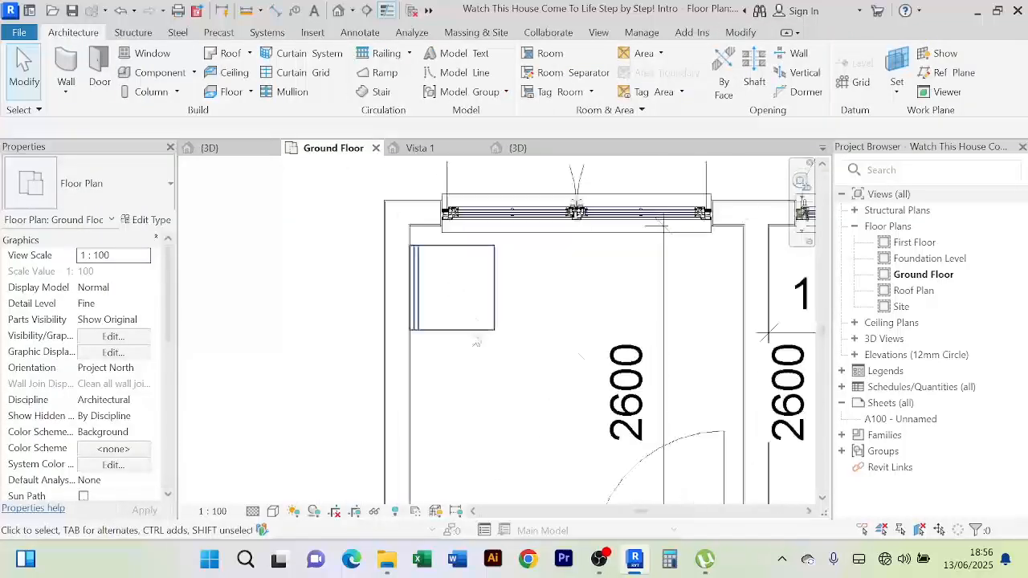
scroll(477, 341, down, 2)
middle_drag(490, 317, 479, 306)
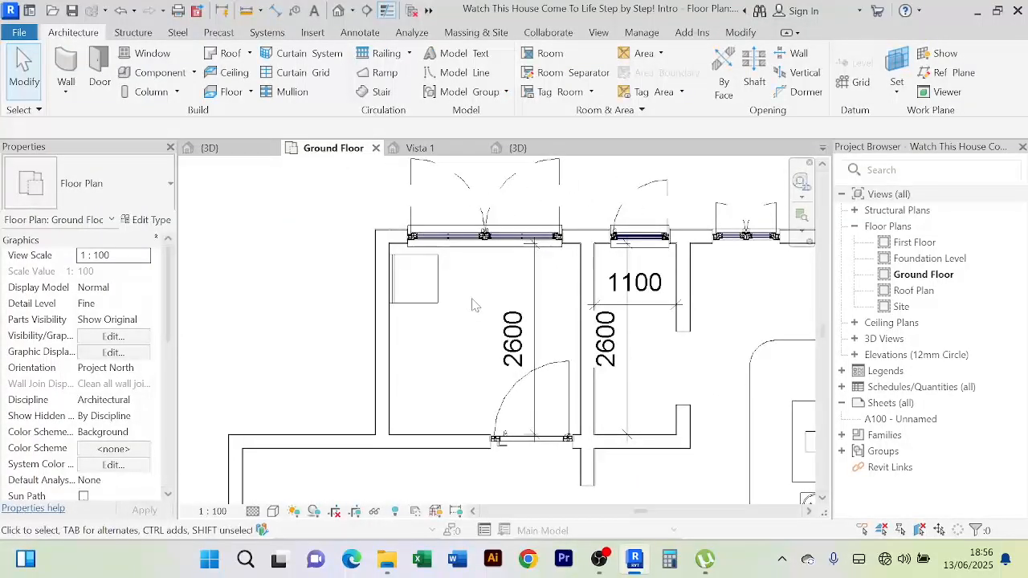
scroll(476, 307, down, 2)
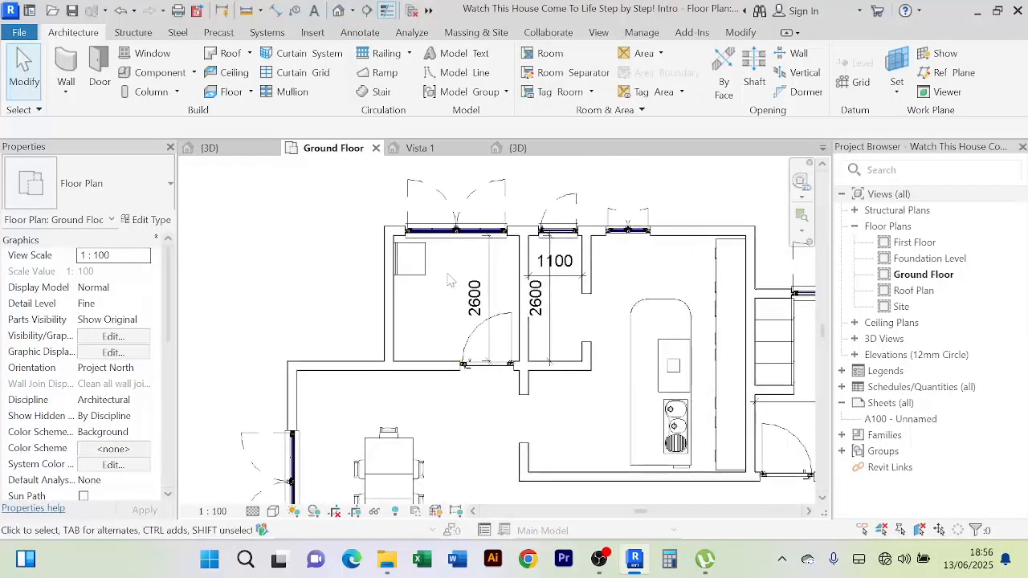
Open the M_Stacked Washer and Dryer family from the Appliances folder
click(388, 560)
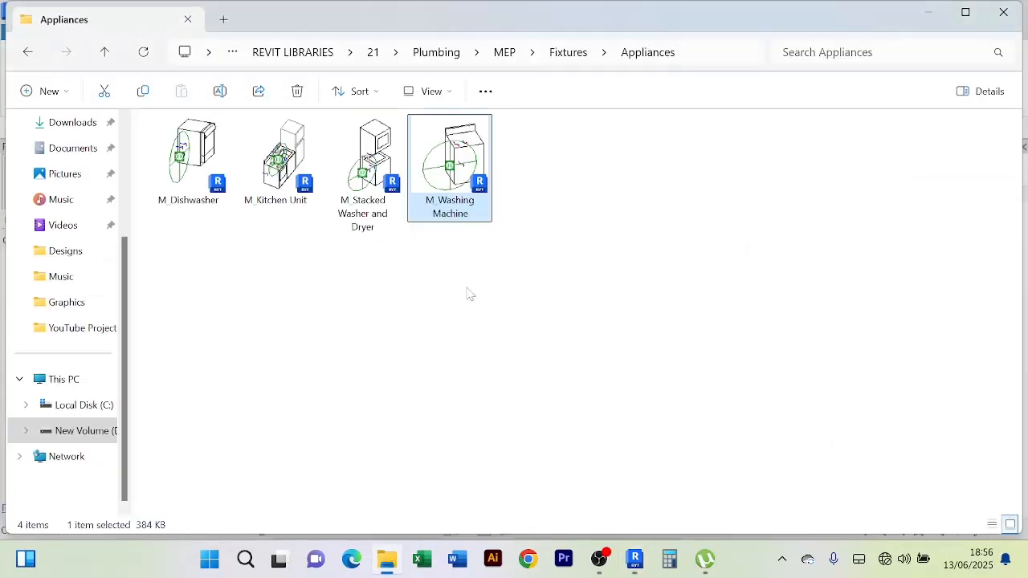
click(364, 170)
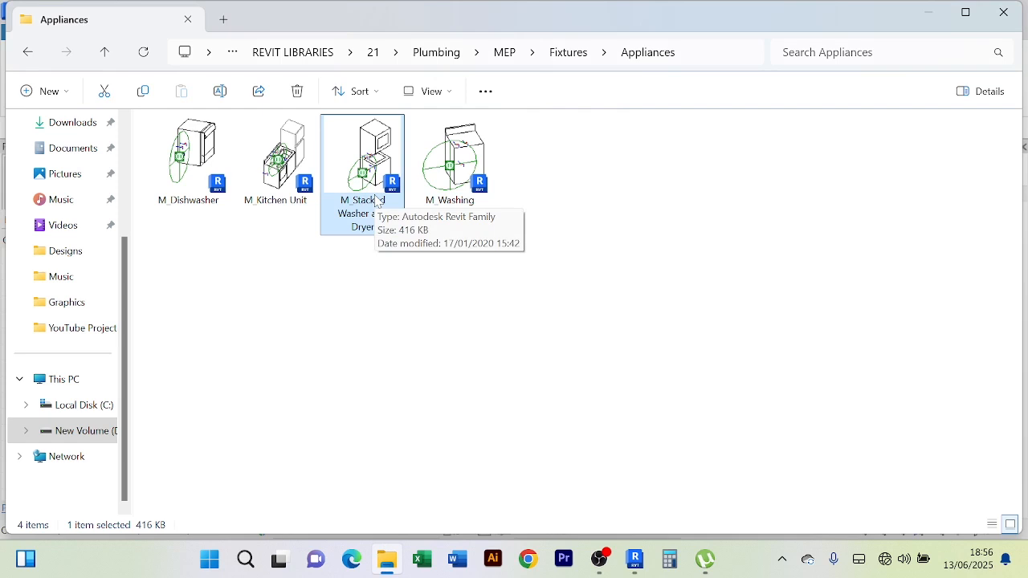
click(278, 161)
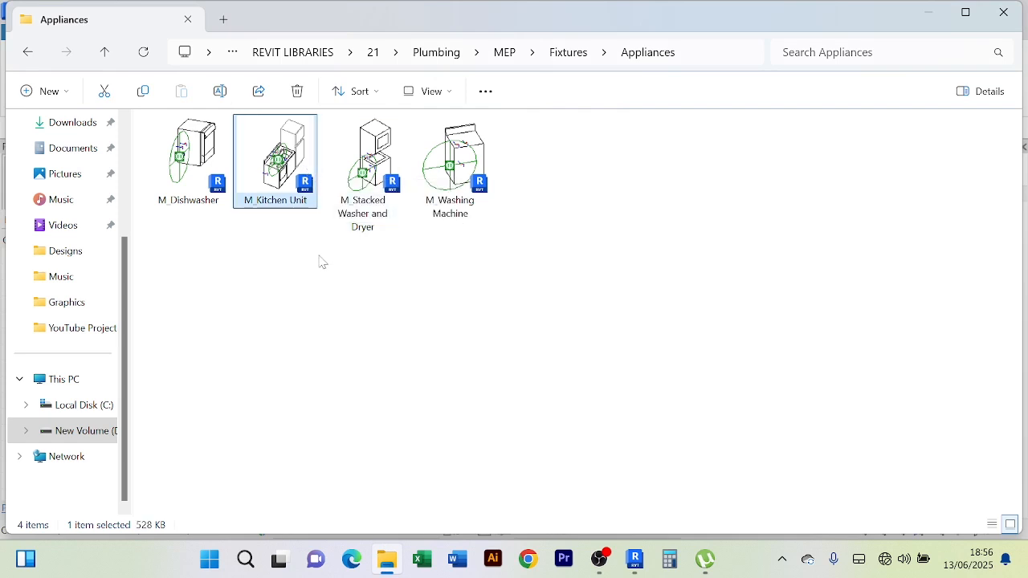
click(367, 199)
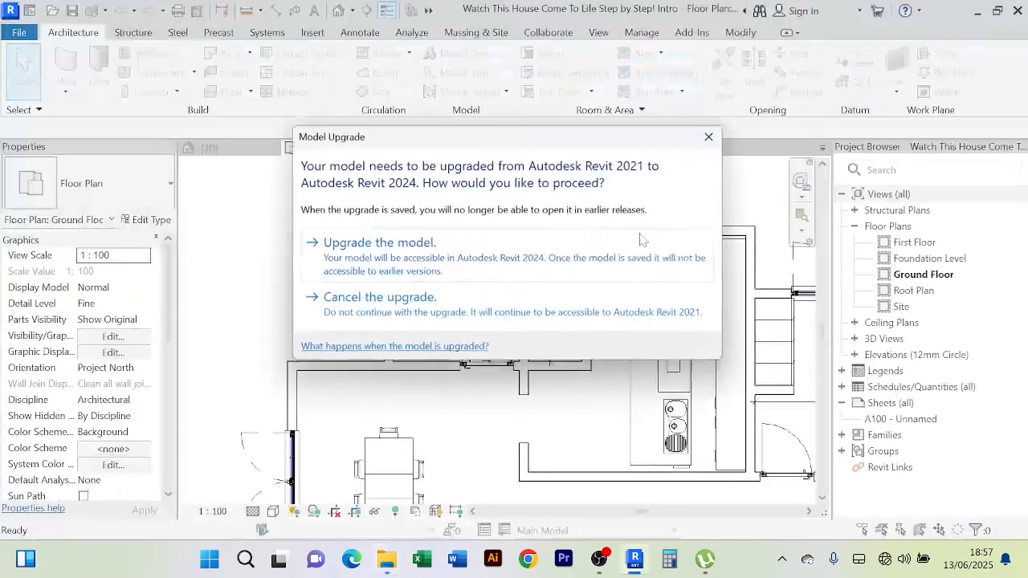
Upgrade the stacked washer and dryer family and load it into the house project
click(453, 268)
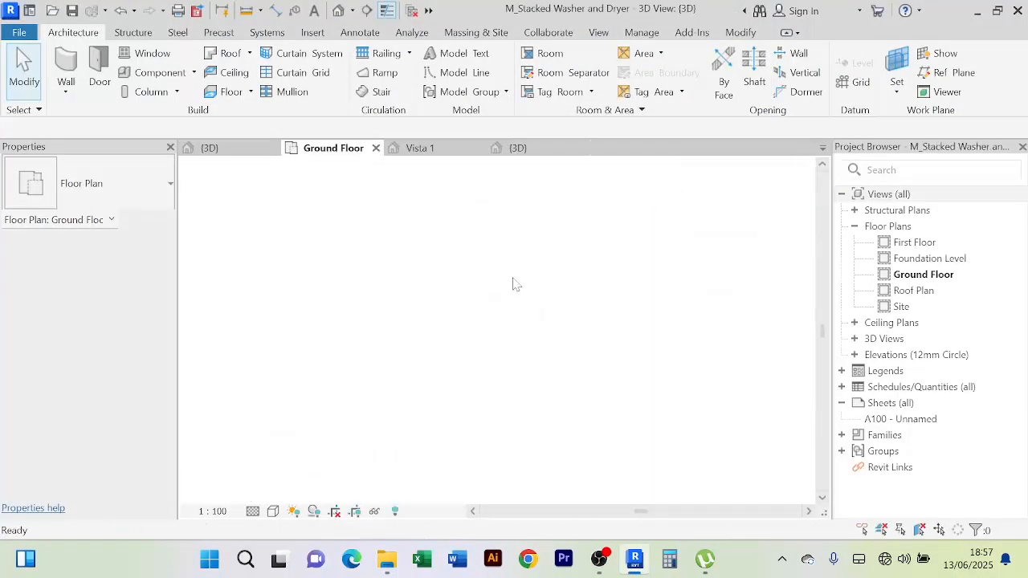
click(584, 239)
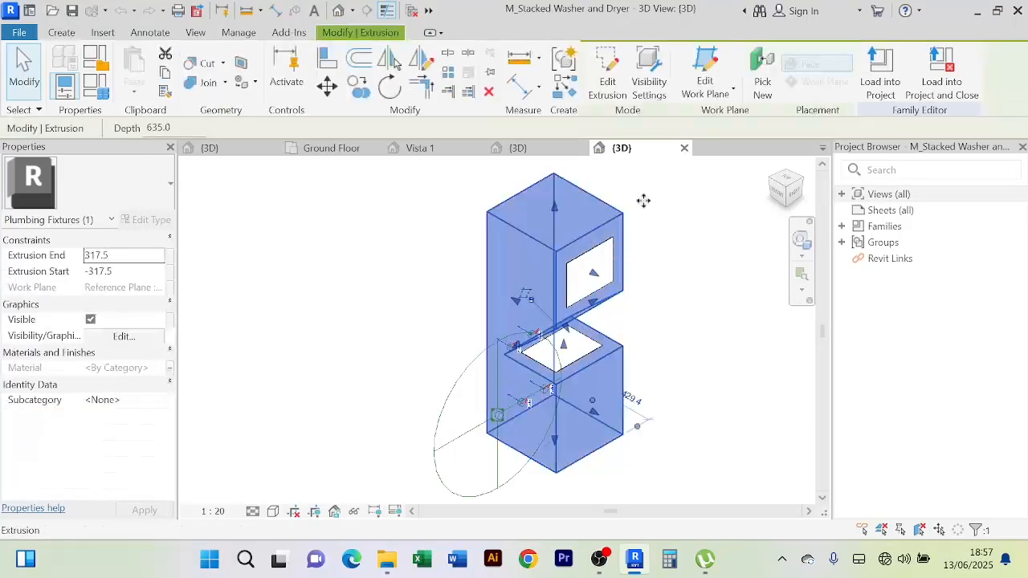
click(881, 76)
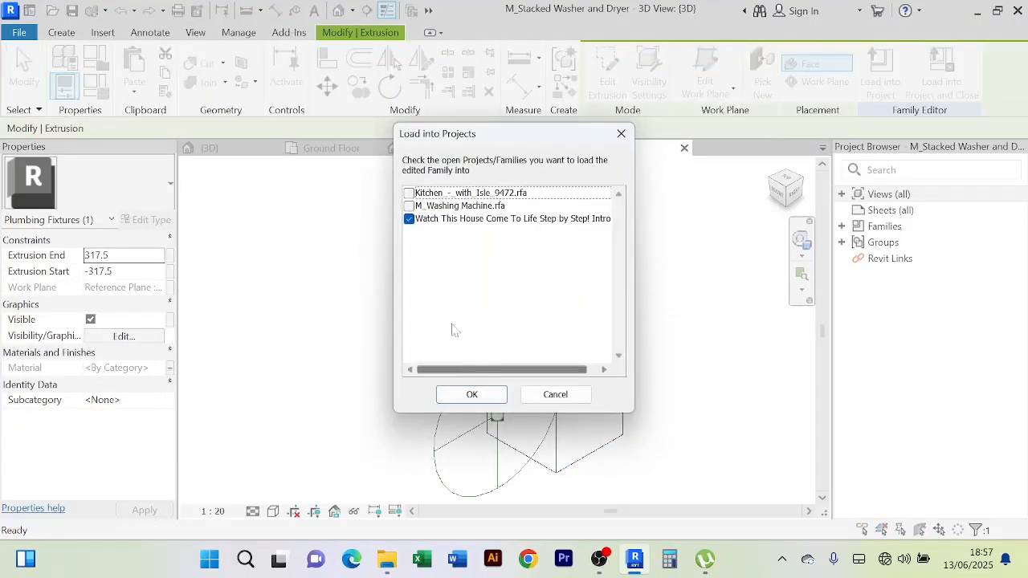
click(472, 396)
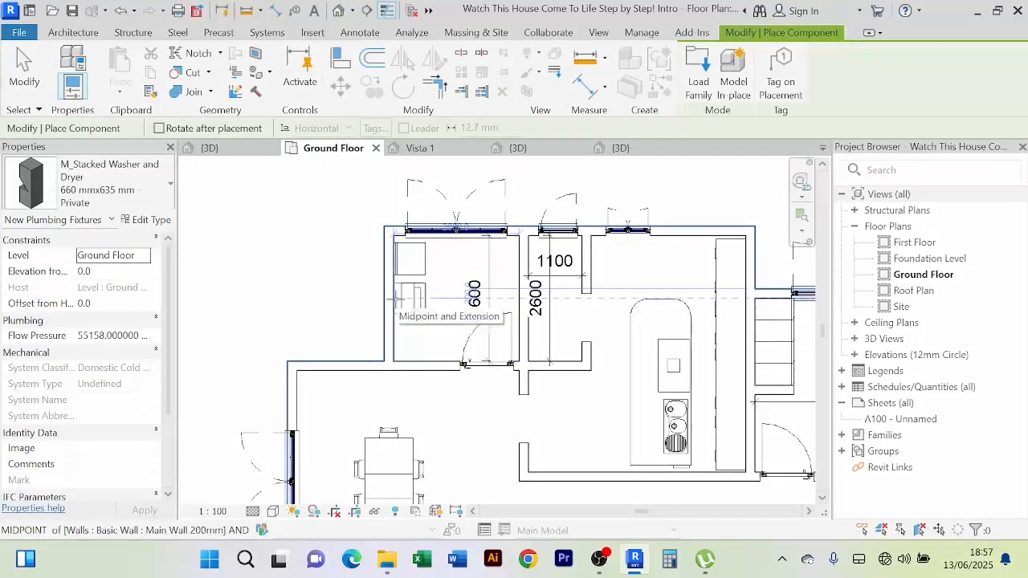
Place the 660 × 635 mm stacked unit below the washing machine and end placement
right_click(243, 234)
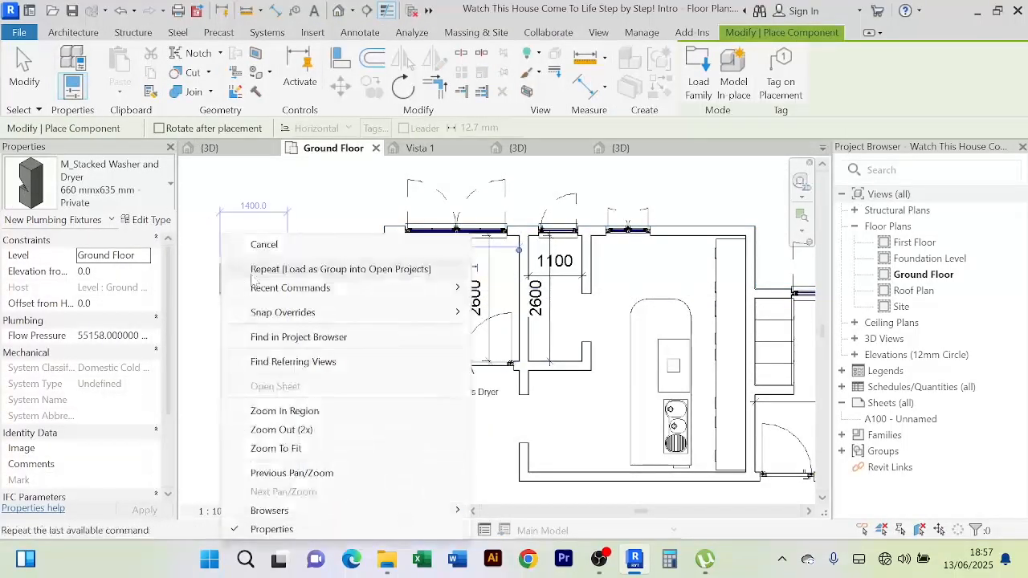
right_click(282, 239)
click(286, 243)
right_click(281, 241)
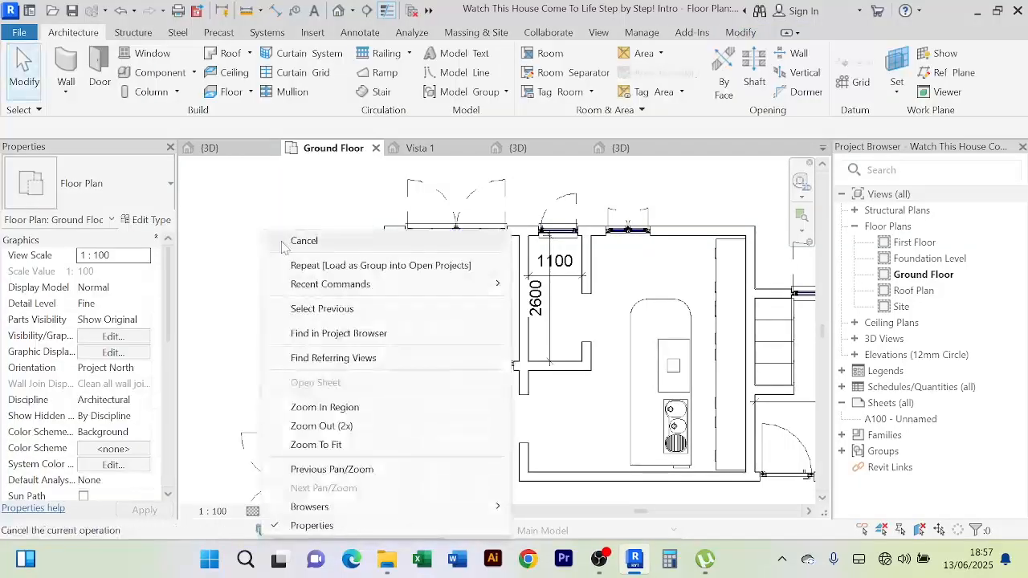
click(289, 242)
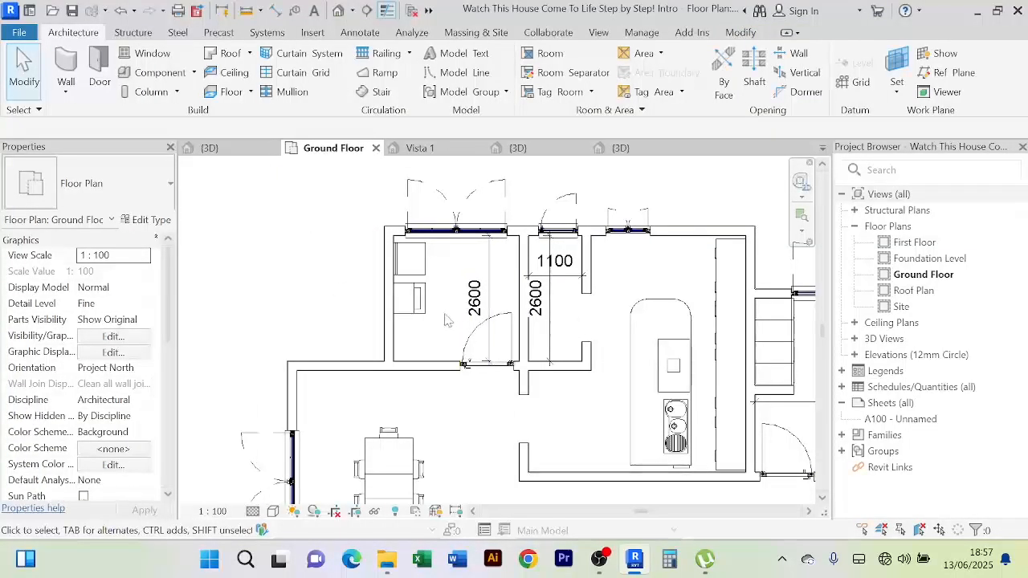
Delete the vertical 2600 dimension in the narrow middle room, then select the 1100 dimension
scroll(444, 313, up, 2)
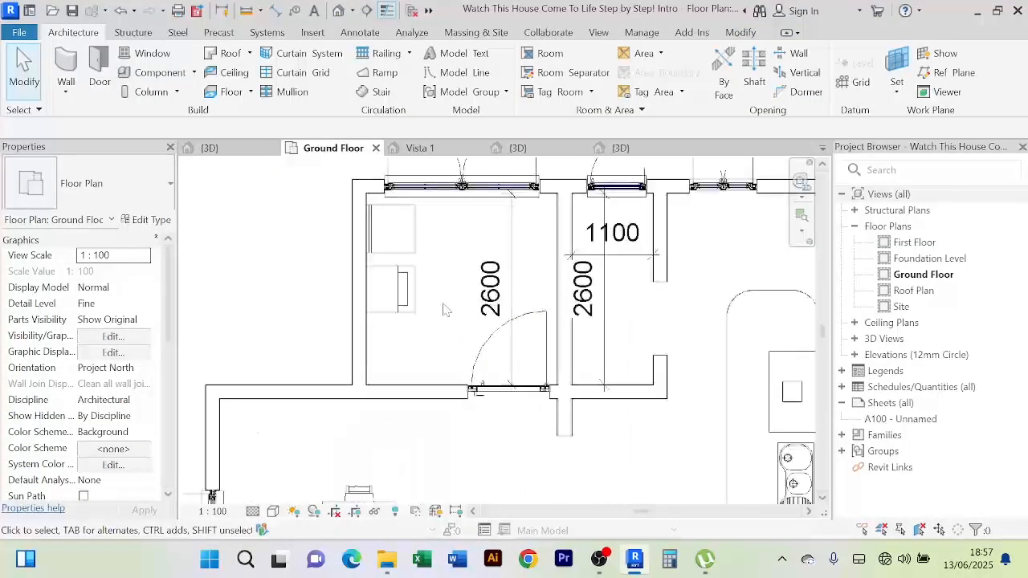
scroll(449, 310, down, 2)
scroll(496, 273, up, 2)
scroll(496, 273, down, 2)
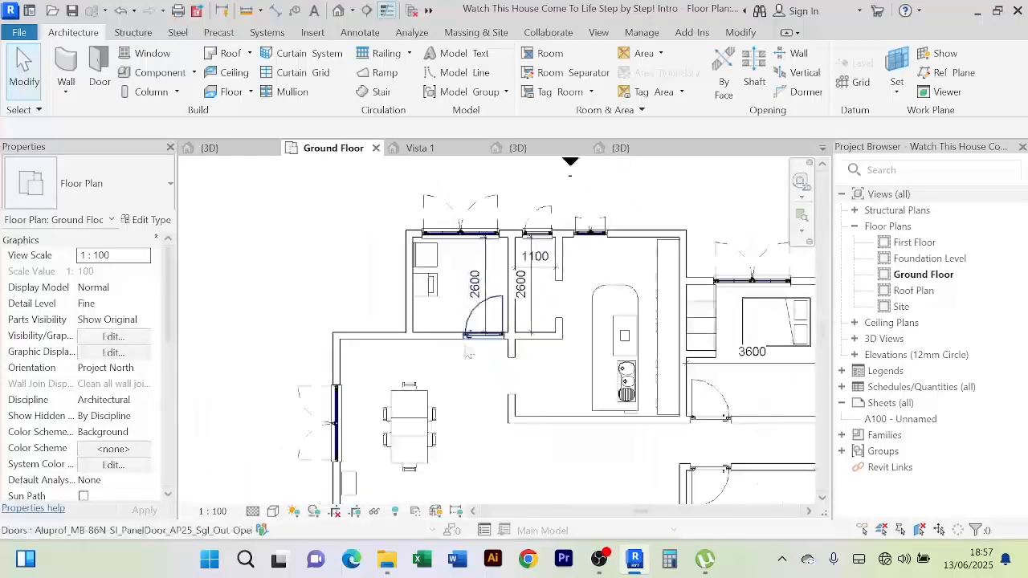
scroll(448, 307, up, 2)
scroll(447, 306, down, 2)
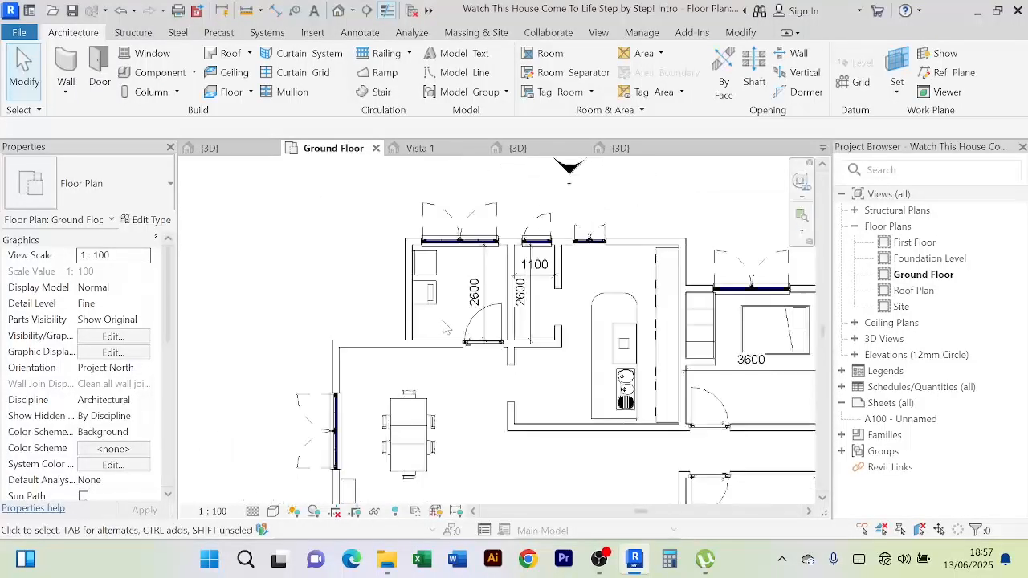
scroll(442, 304, up, 2)
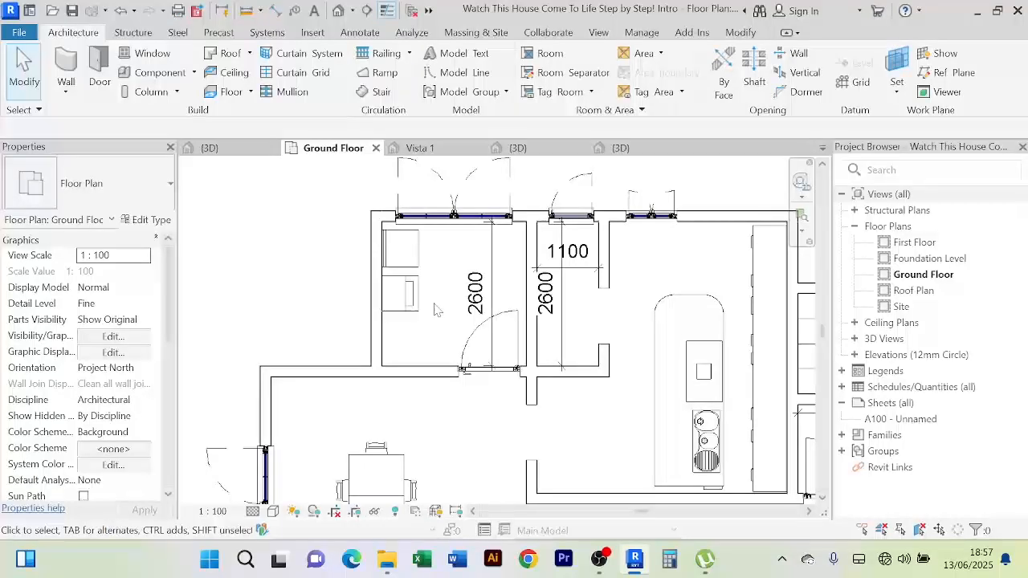
scroll(434, 309, down, 4)
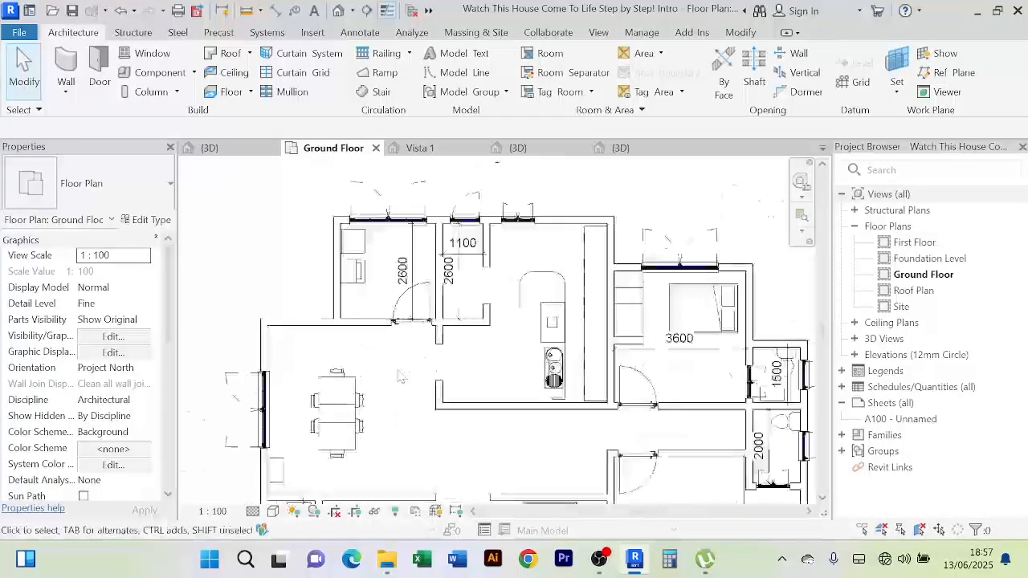
scroll(398, 370, up, 1)
scroll(398, 370, down, 1)
middle_drag(398, 370, 387, 364)
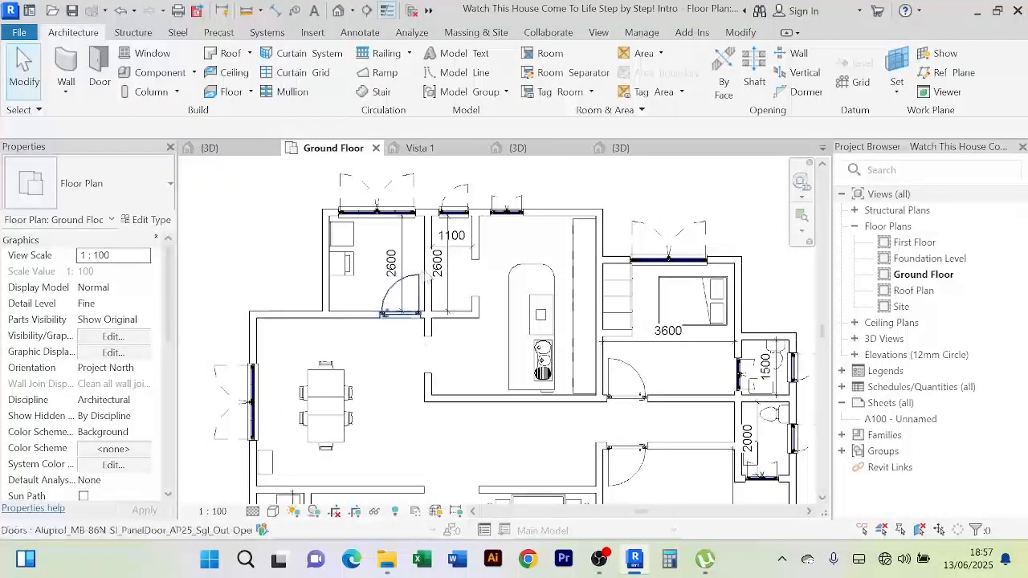
scroll(438, 265, up, 3)
scroll(438, 265, down, 3)
middle_drag(533, 314, 460, 311)
click(380, 298)
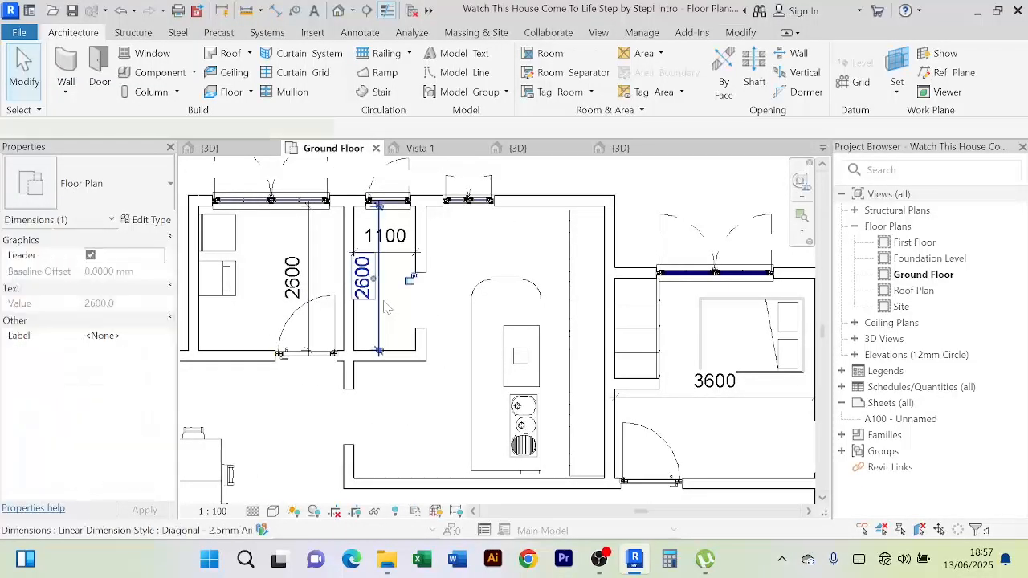
key(Delete)
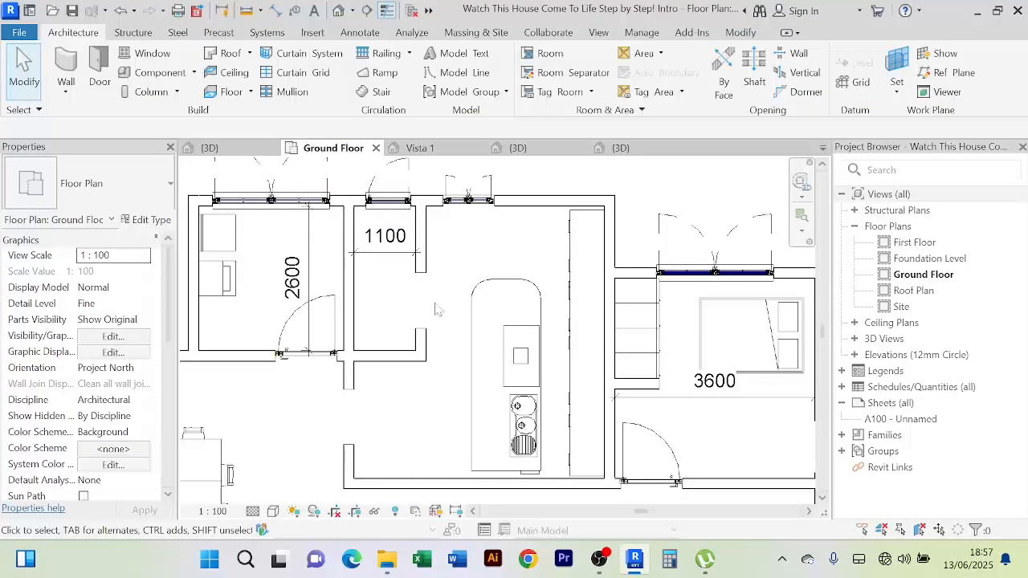
click(372, 254)
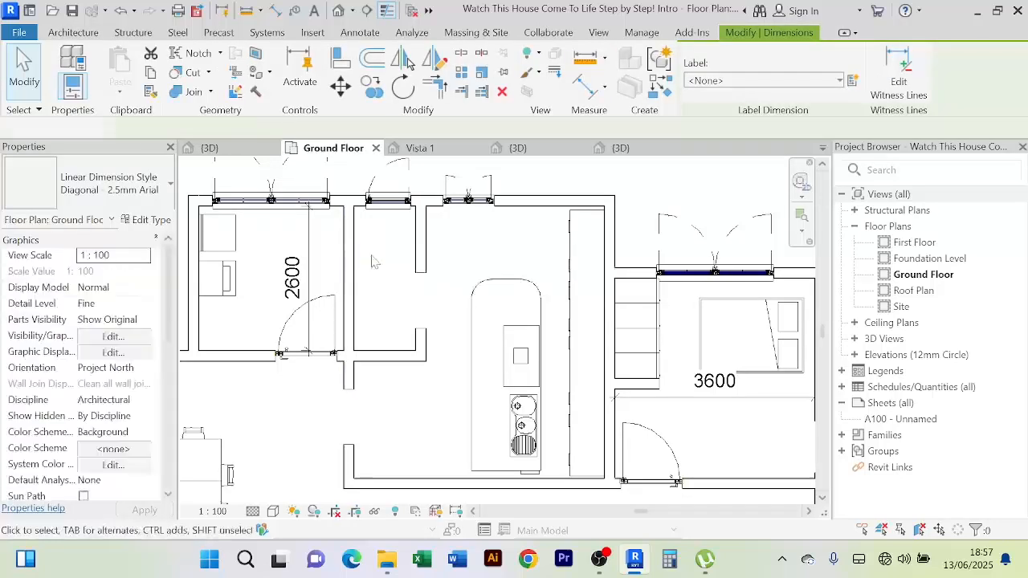
key(Escape)
Go up from the Appliances folder to the REVIT LIBRARIES folder
mouse_move(384, 566)
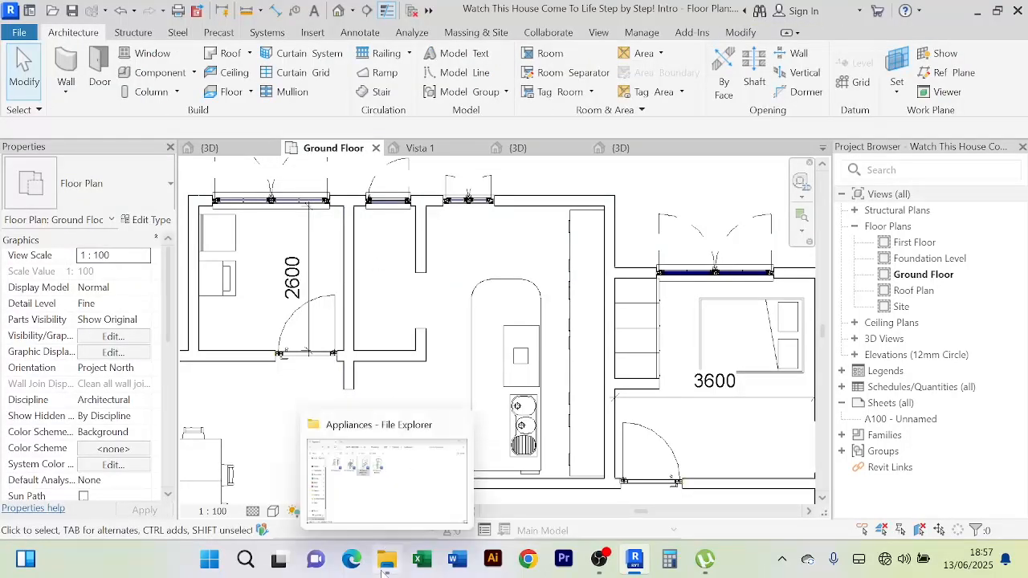
click(386, 538)
click(106, 55)
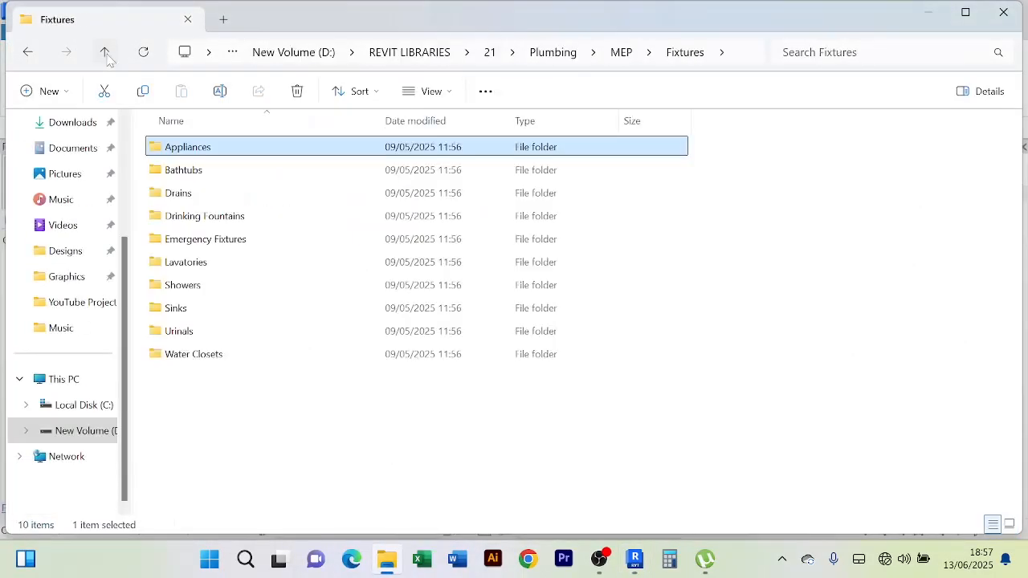
click(106, 54)
click(106, 54)
click(106, 54)
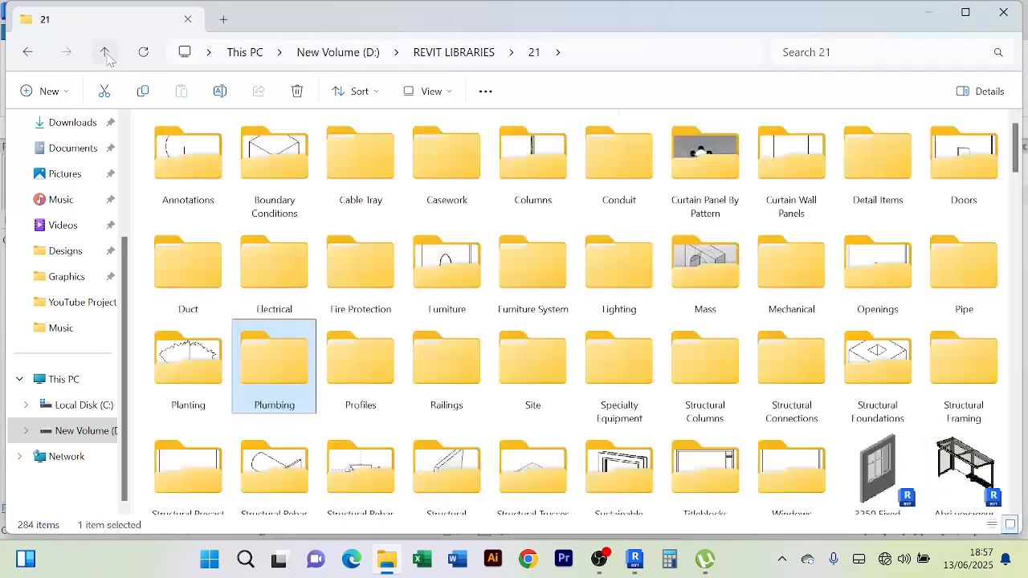
click(106, 54)
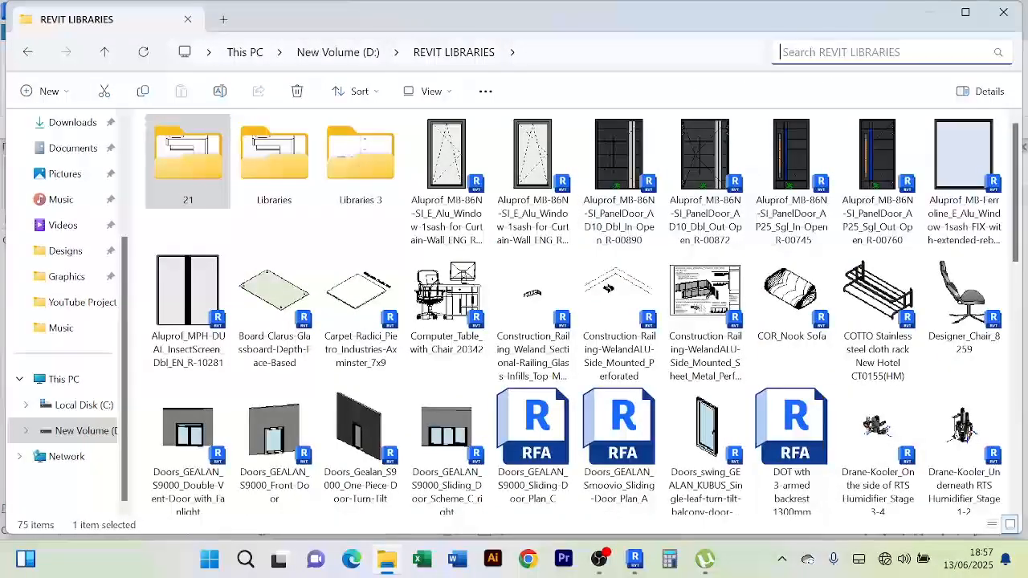
scroll(763, 390, down, 5)
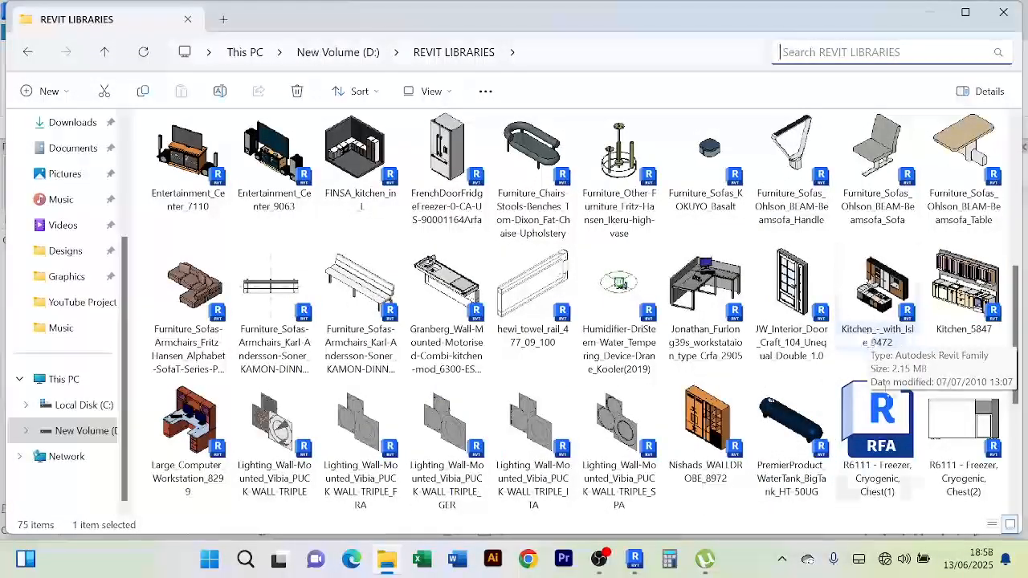
scroll(874, 395, down, 3)
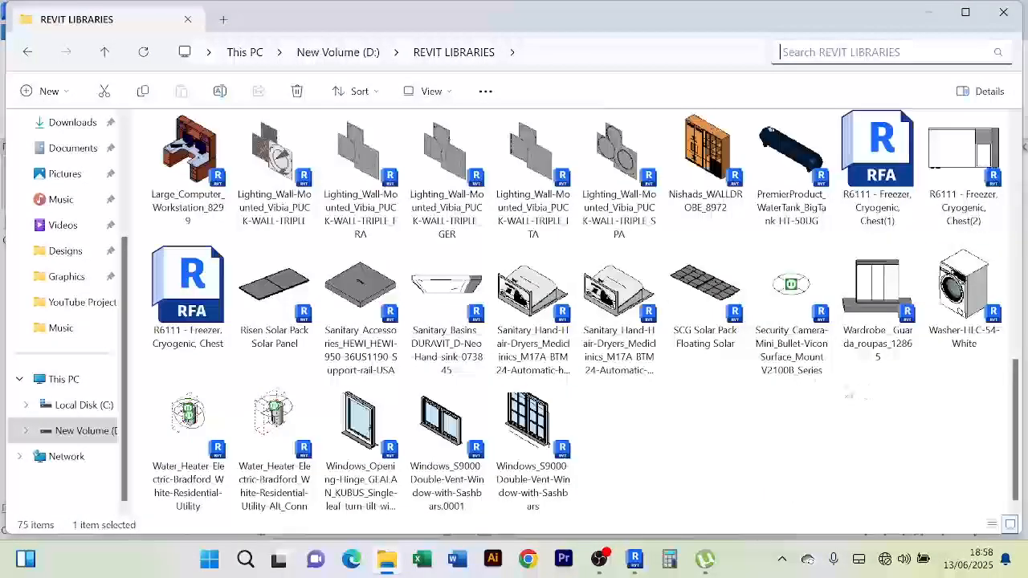
key(Home)
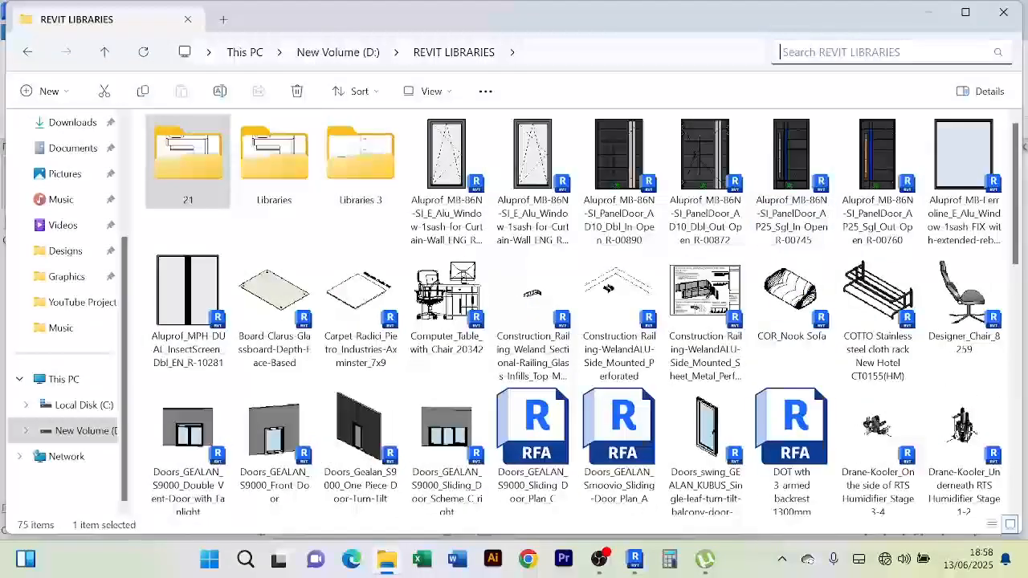
Search 'stora', open the Storage furniture folder, and select Furniture_Dresser_Detailed
text(stor)
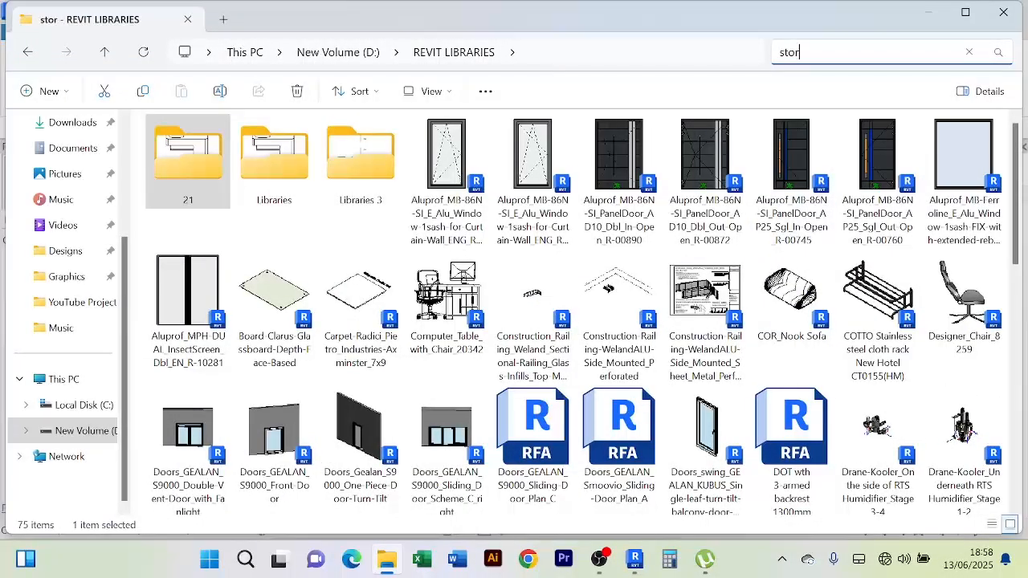
text(a)
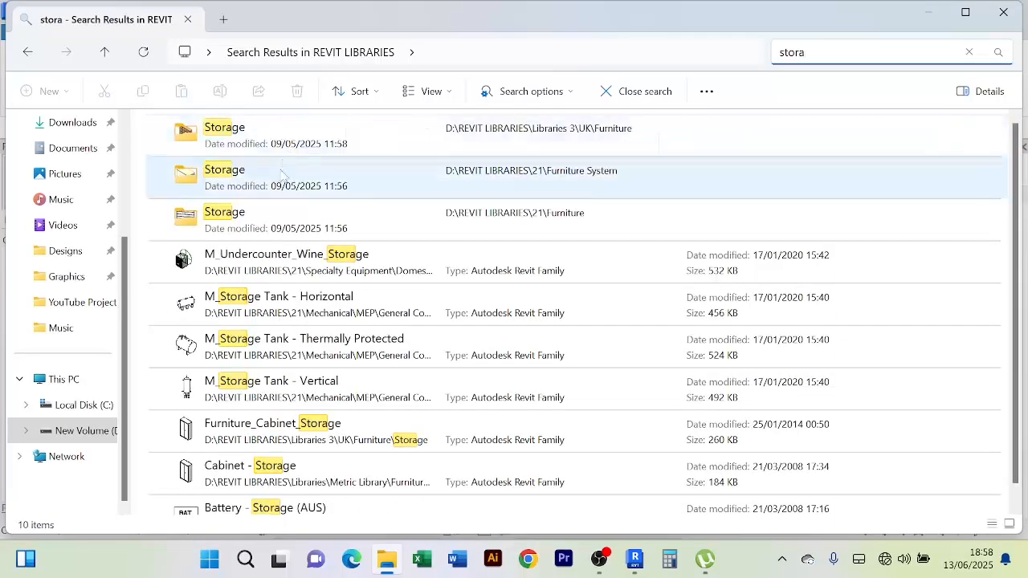
right_click(258, 149)
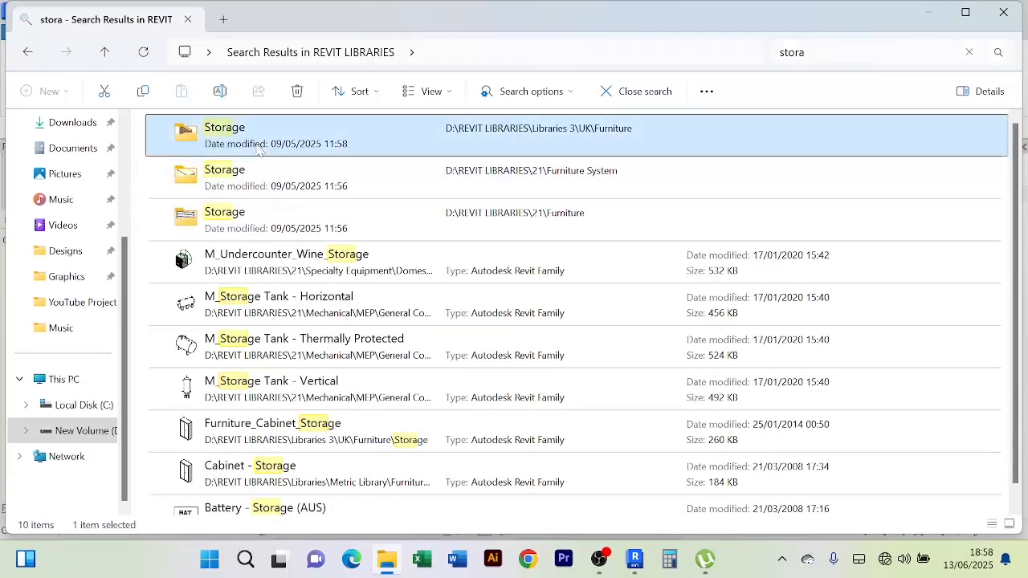
click(345, 209)
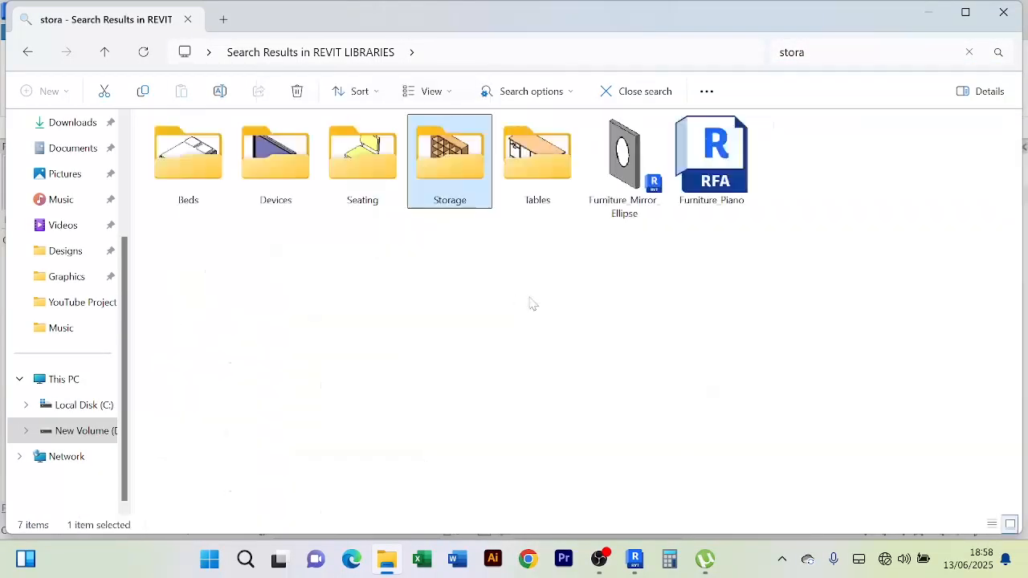
double_click(454, 165)
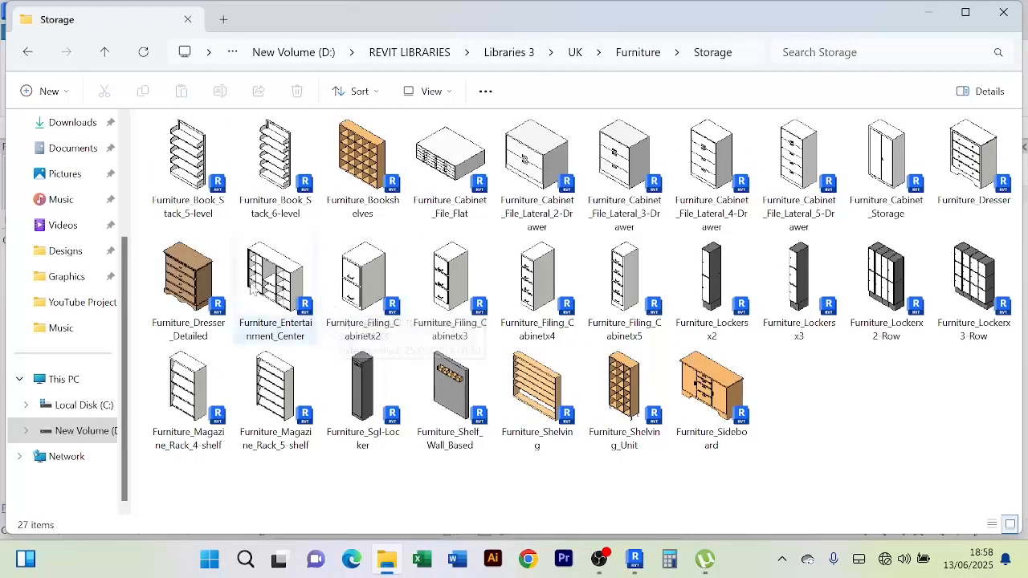
click(215, 286)
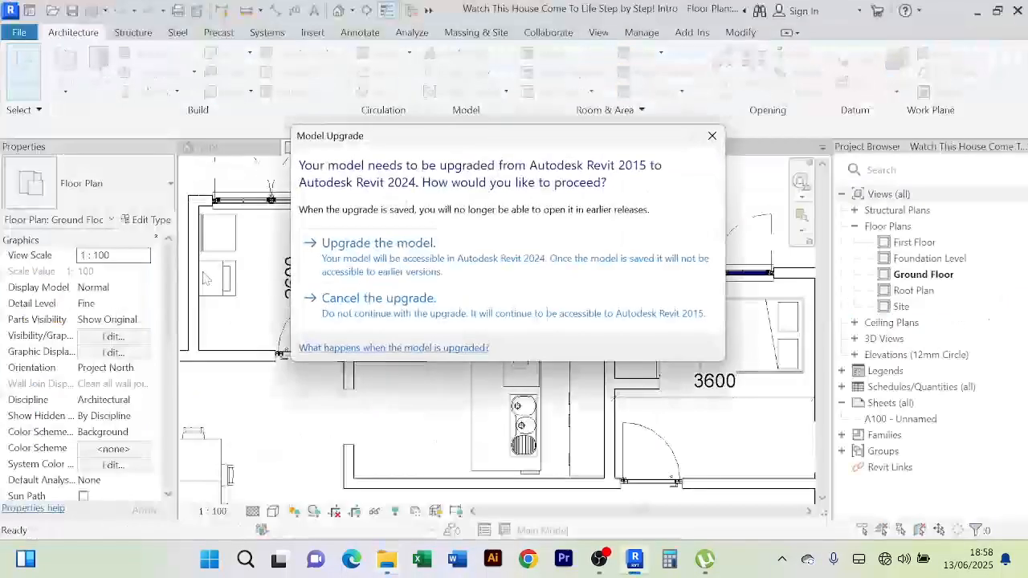
Upgrade Furniture_Dresser_Detailed, select the whole dresser, and load it into the house project
click(438, 261)
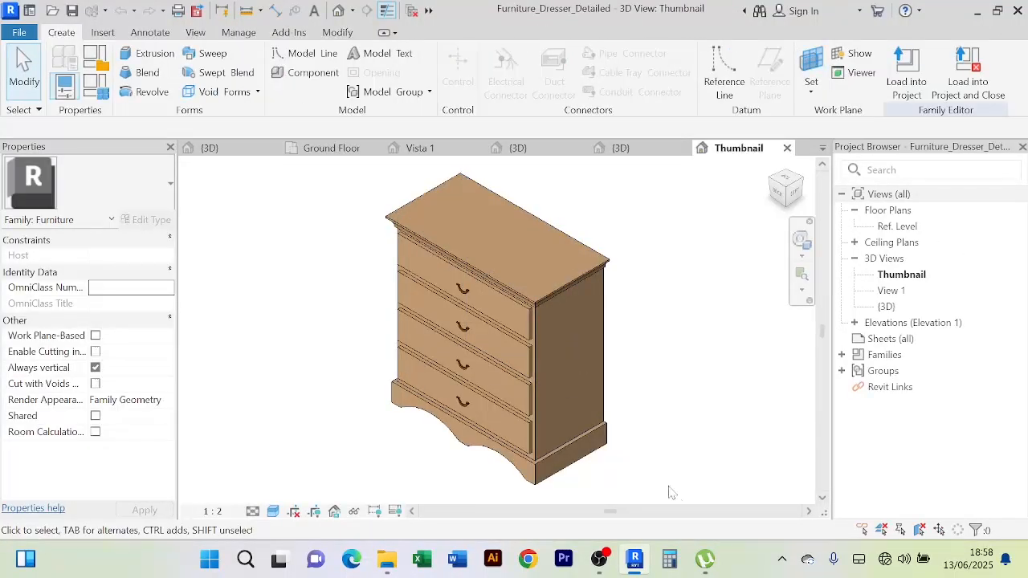
drag(669, 479, 348, 205)
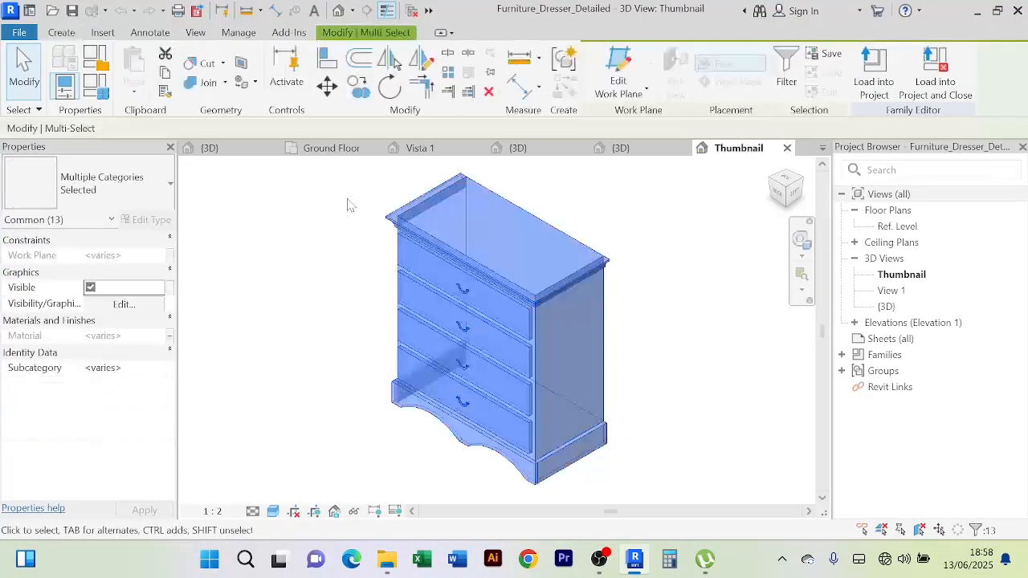
click(874, 74)
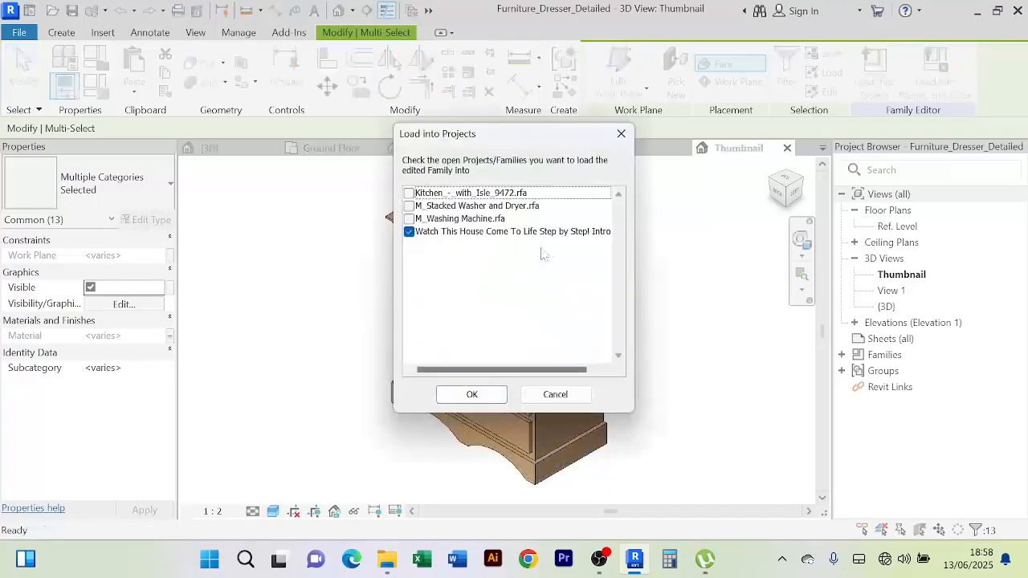
click(471, 395)
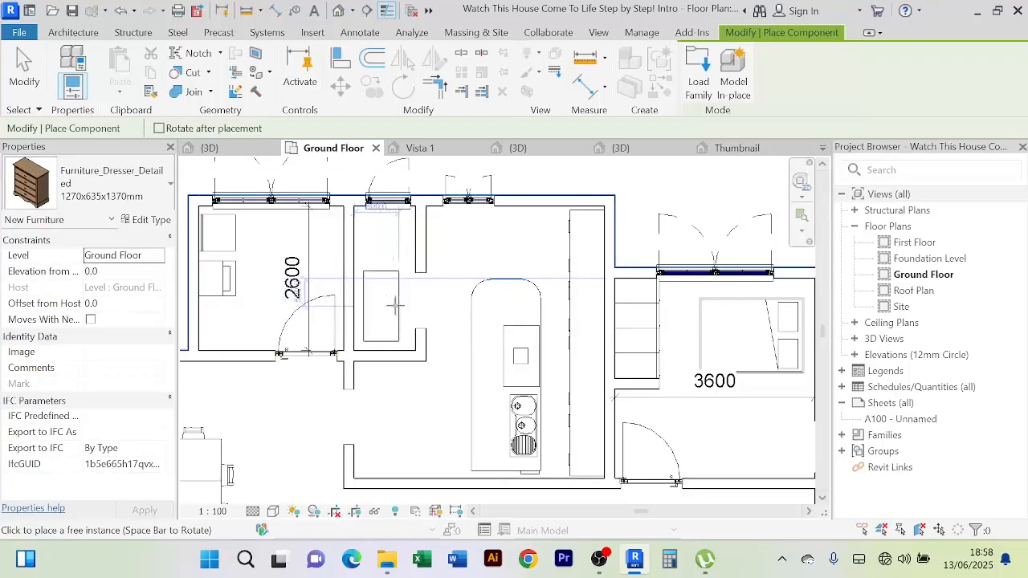
Rotate the dresser 90° and place two along the narrow room's wall
key(space)
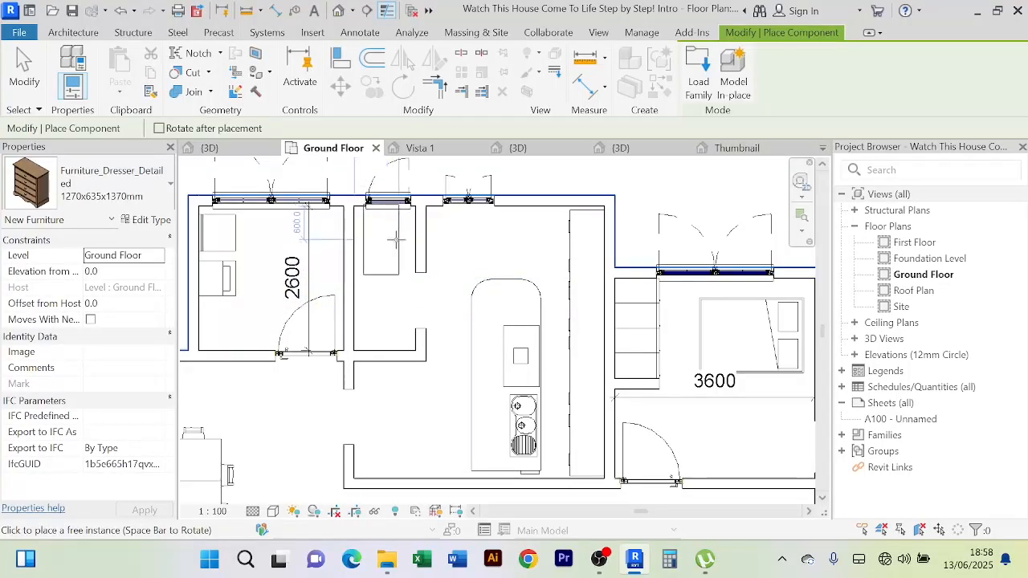
click(391, 242)
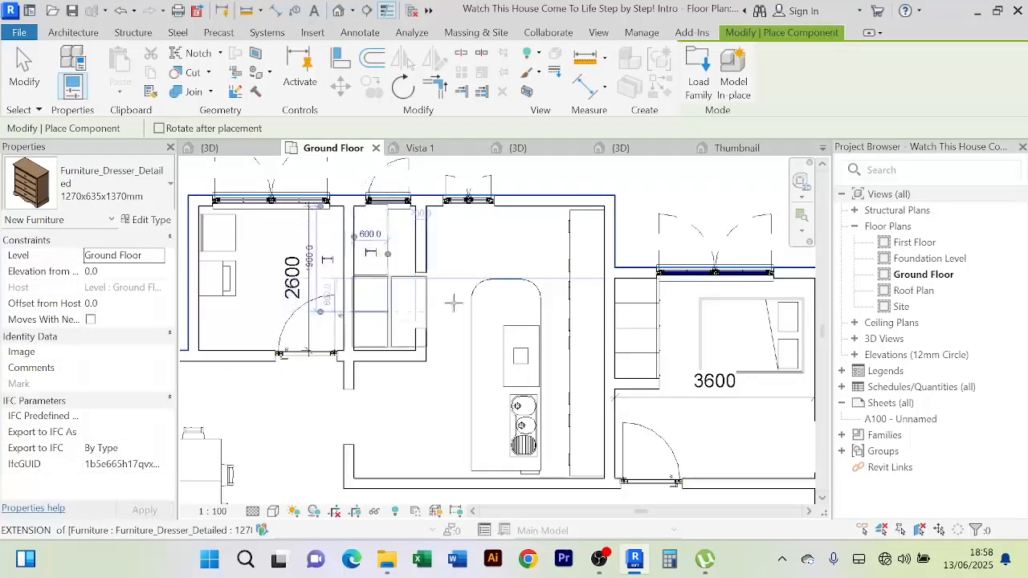
right_click(496, 230)
click(521, 242)
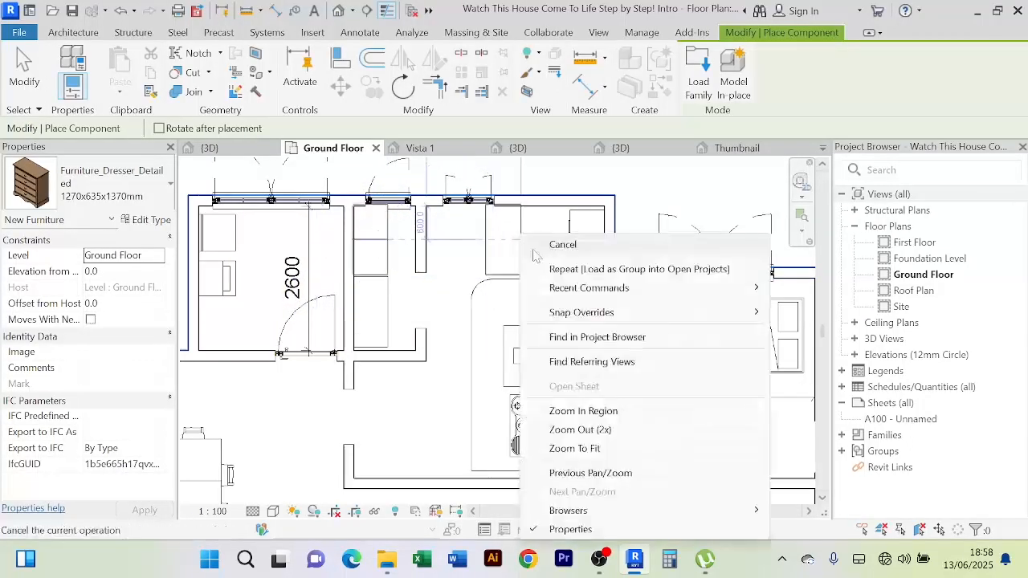
click(555, 243)
scroll(443, 277, up, 2)
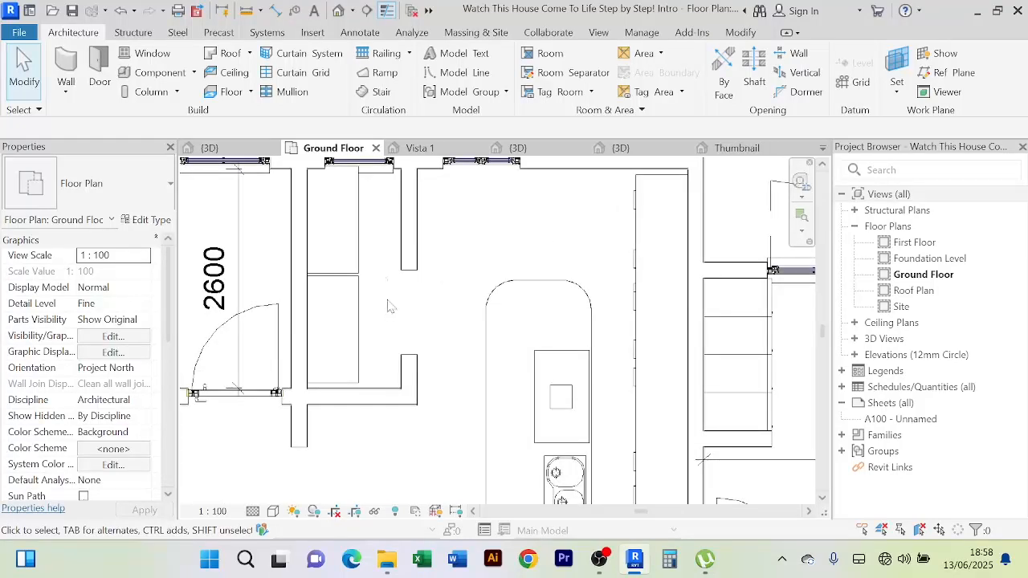
Nudge both dressers slightly down and check one dresser's fit
drag(386, 301, 347, 266)
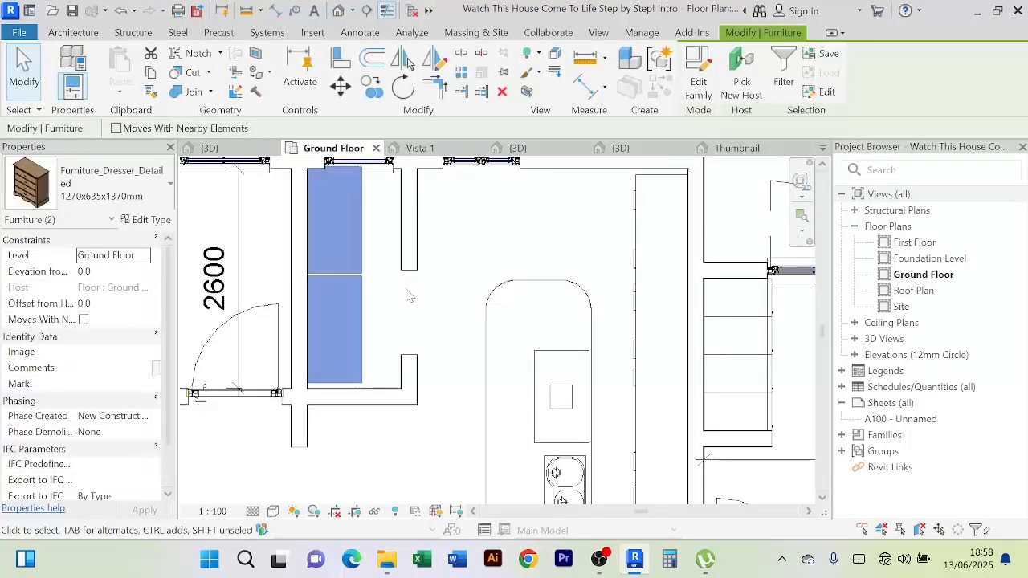
key(Down)
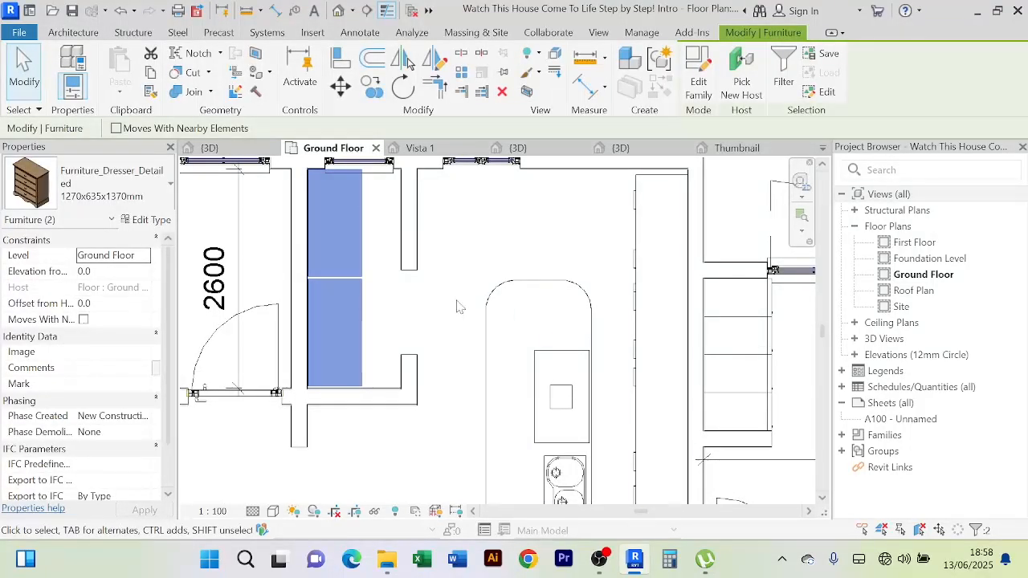
click(462, 306)
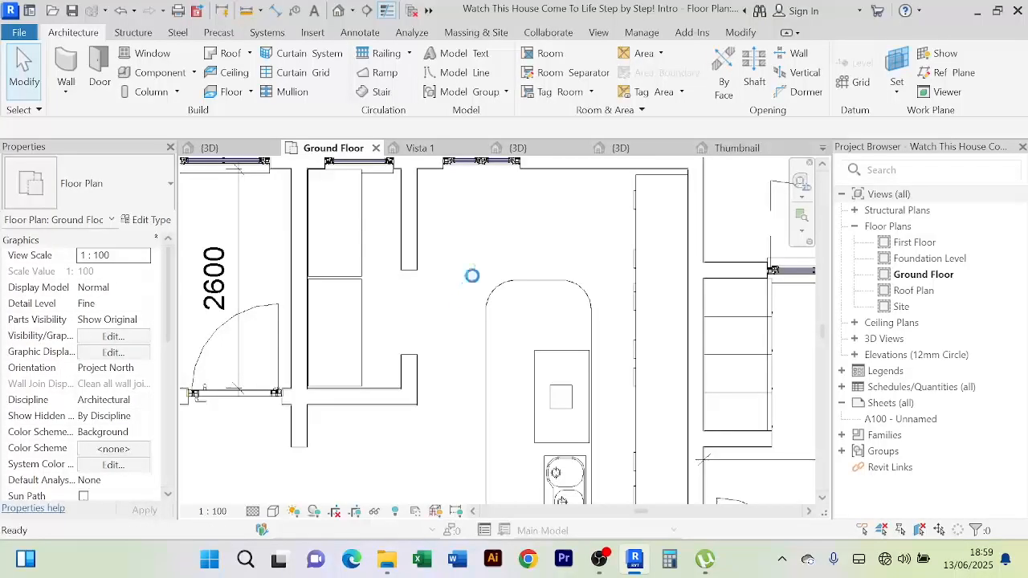
scroll(319, 204, up, 5)
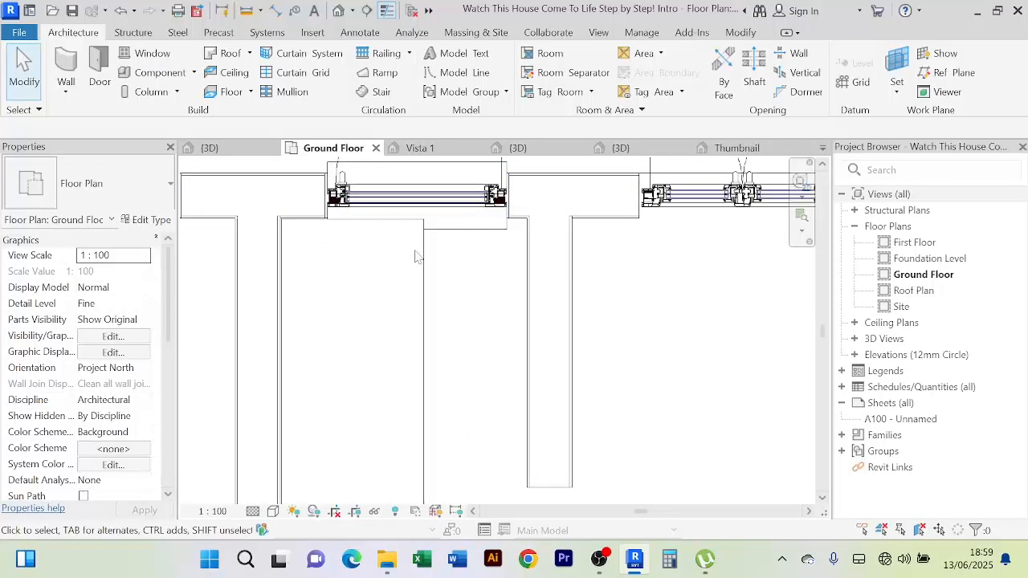
click(419, 263)
scroll(443, 294, down, 3)
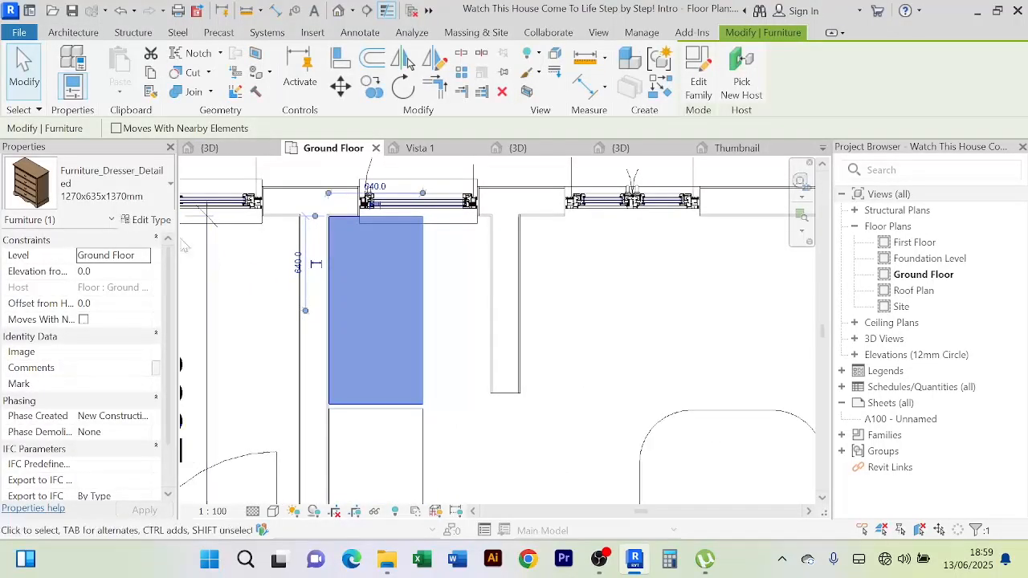
click(447, 312)
Zoom and pan out to review the whole furnished Ground Floor plan
scroll(527, 317, down, 4)
middle_drag(527, 312, 505, 240)
scroll(505, 239, down, 3)
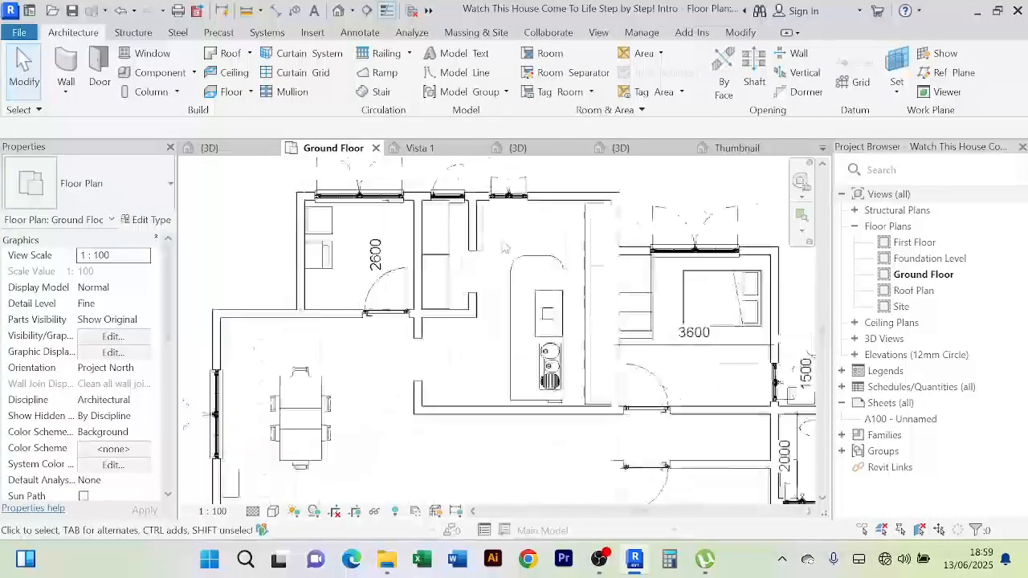
scroll(483, 325, up, 3)
scroll(480, 338, down, 2)
middle_drag(482, 339, 514, 305)
scroll(518, 311, up, 3)
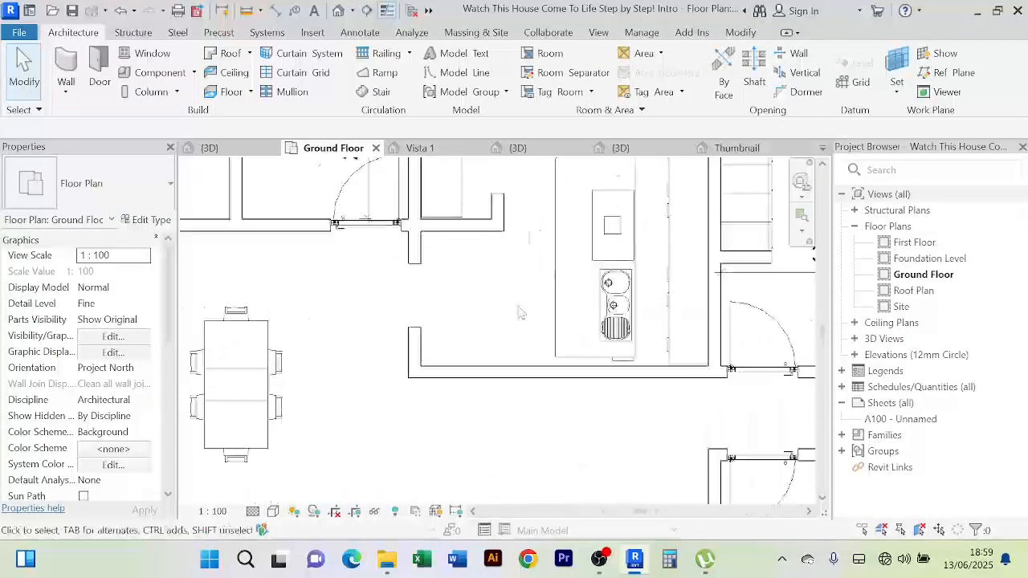
scroll(512, 306, down, 5)
middle_drag(500, 360, 455, 314)
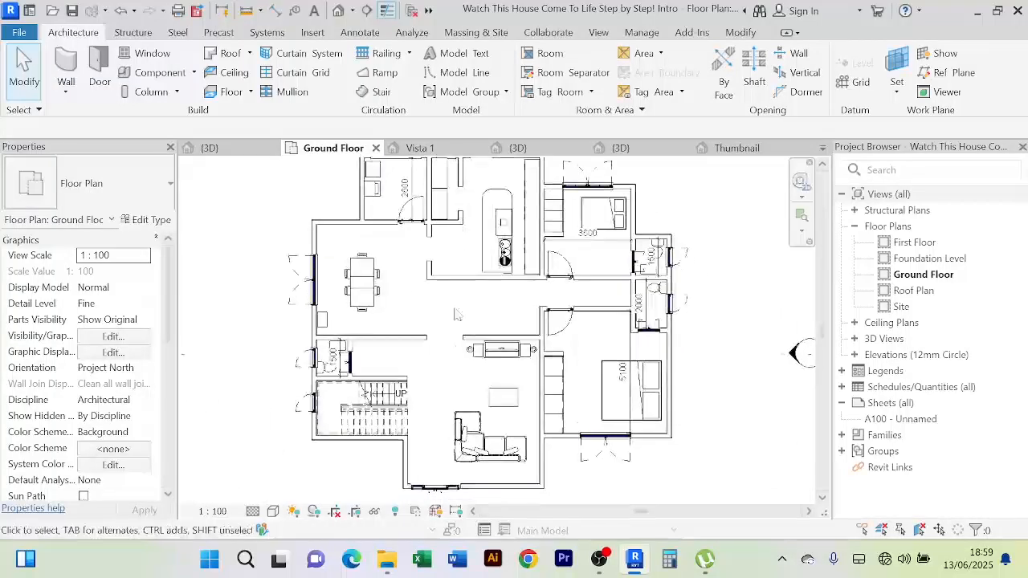
middle_drag(435, 405, 424, 366)
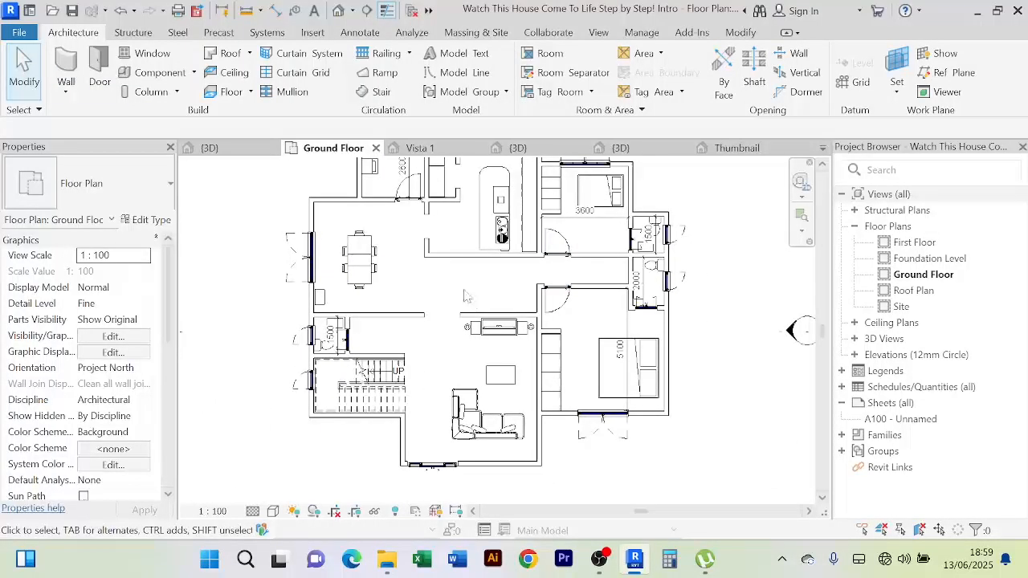
scroll(463, 296, up, 1)
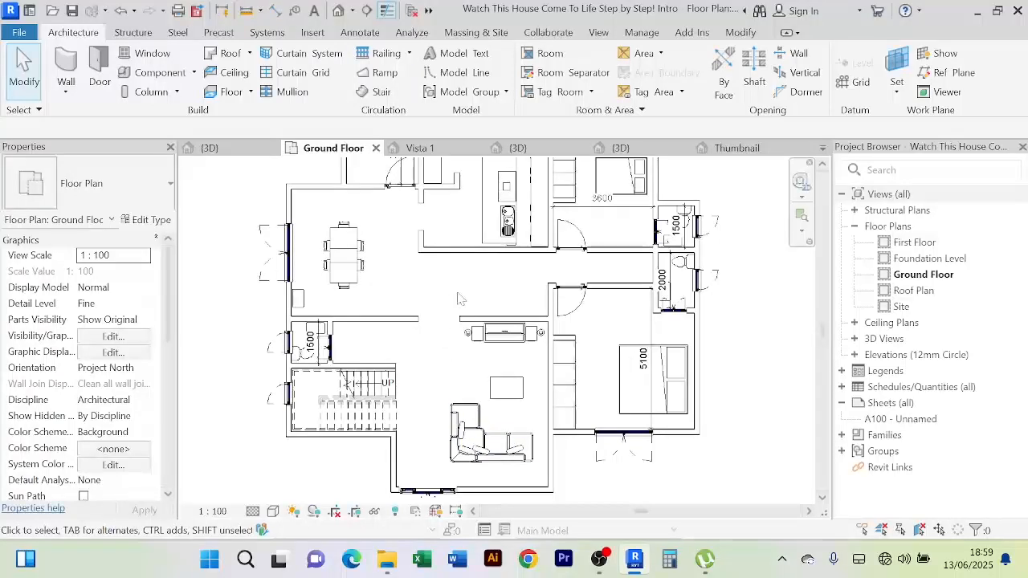
middle_drag(459, 299, 470, 309)
click(366, 255)
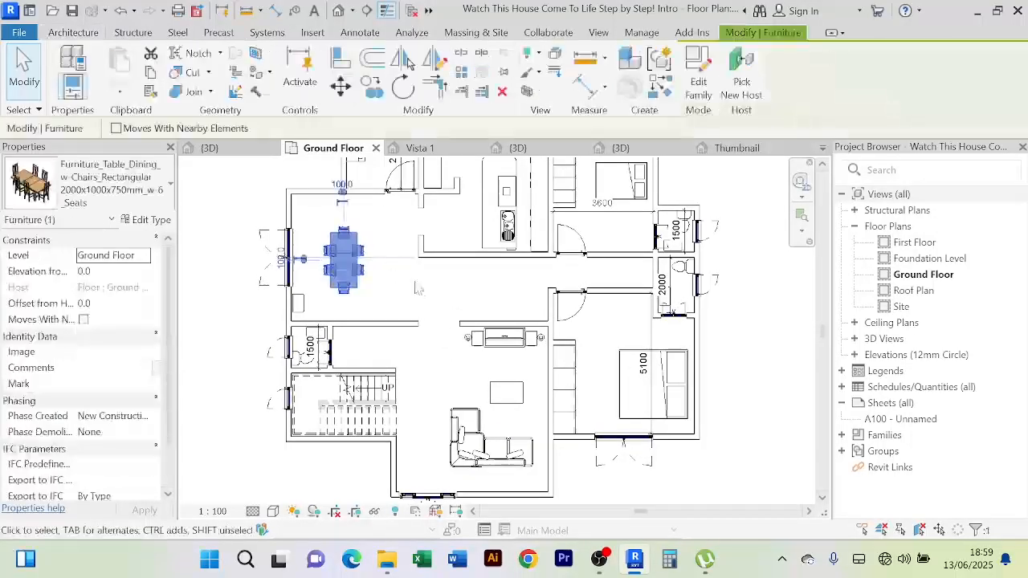
click(401, 353)
scroll(374, 363, up, 2)
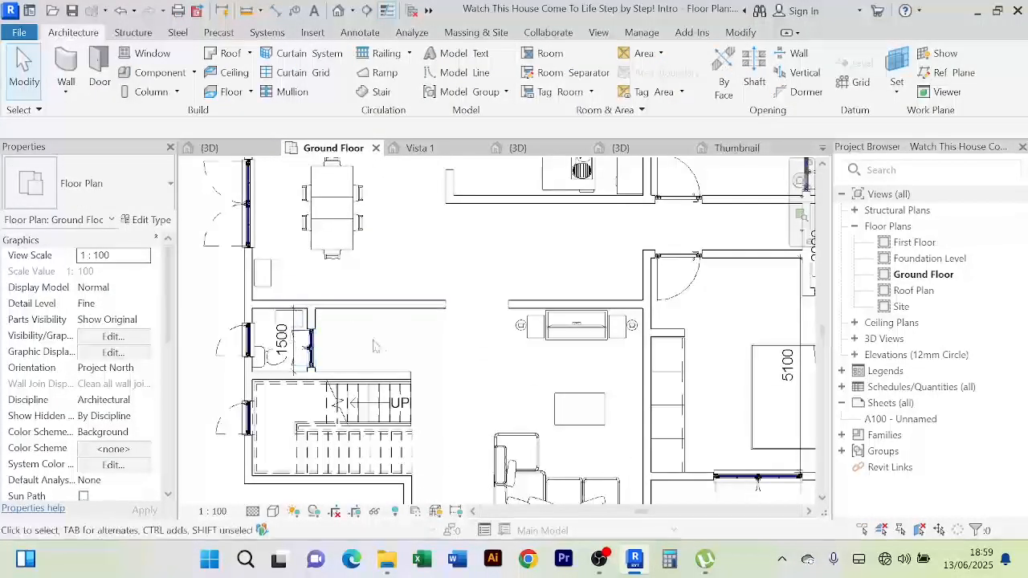
scroll(374, 347, down, 3)
scroll(462, 372, down, 1)
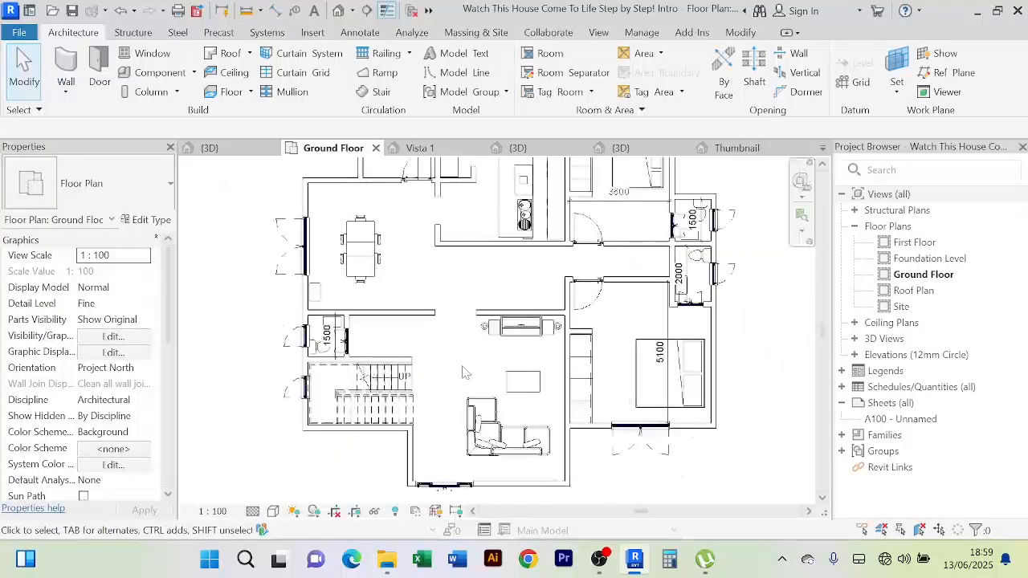
middle_drag(461, 372, 399, 361)
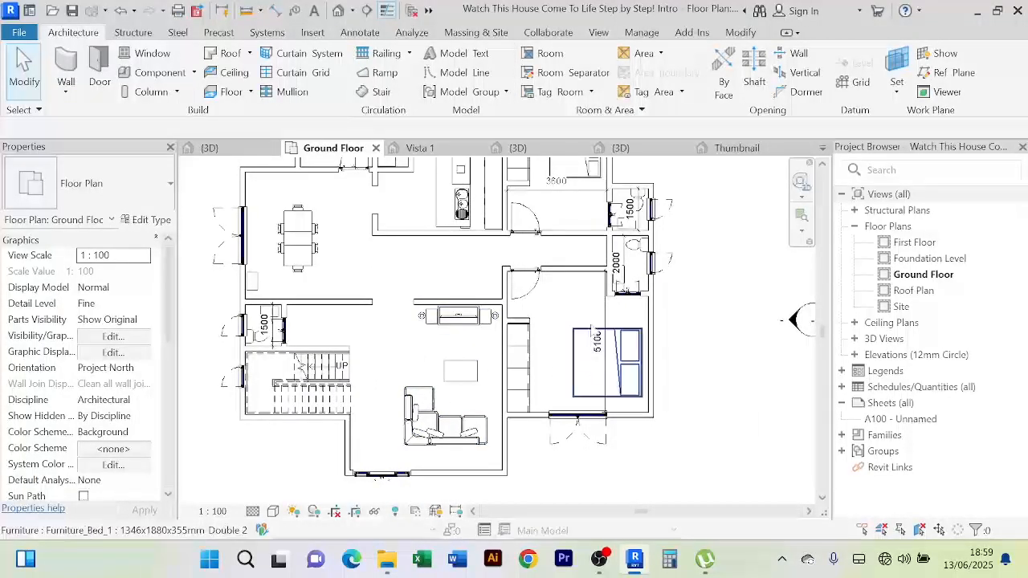
scroll(591, 327, up, 2)
scroll(568, 313, down, 1)
middle_drag(564, 313, 536, 387)
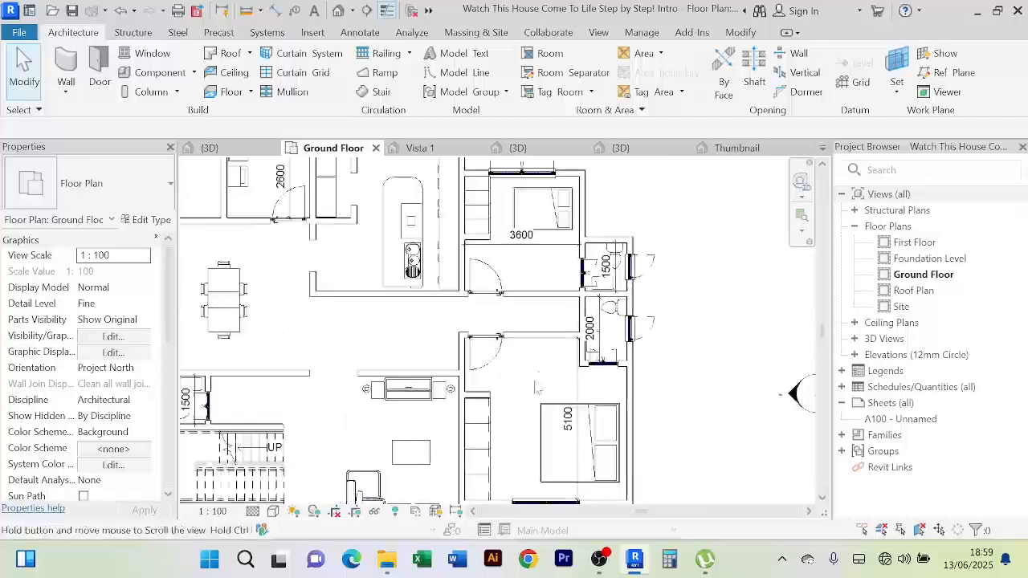
scroll(599, 341, up, 2)
scroll(626, 325, up, 1)
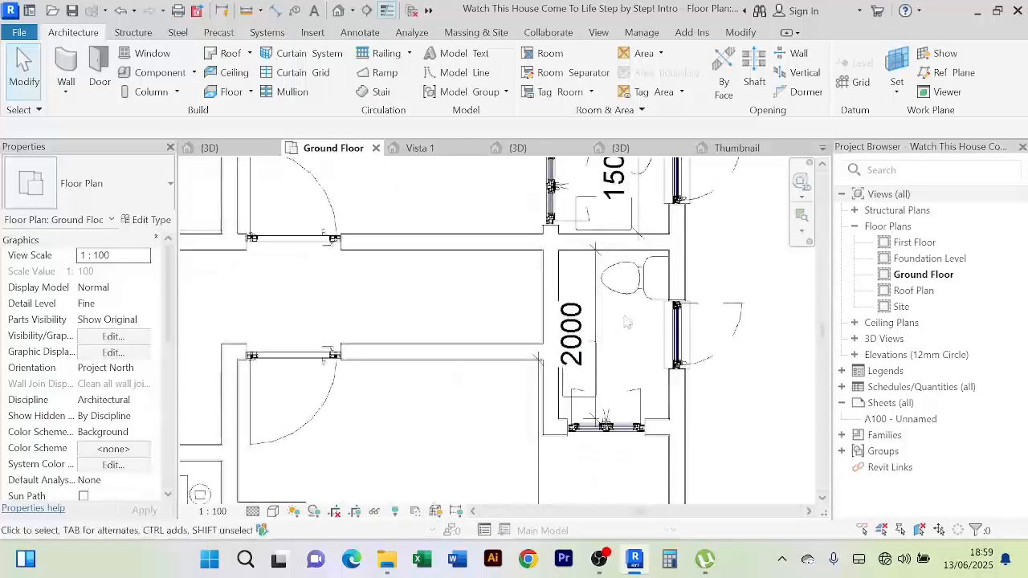
scroll(627, 323, down, 1)
scroll(535, 322, down, 1)
middle_drag(535, 323, 523, 365)
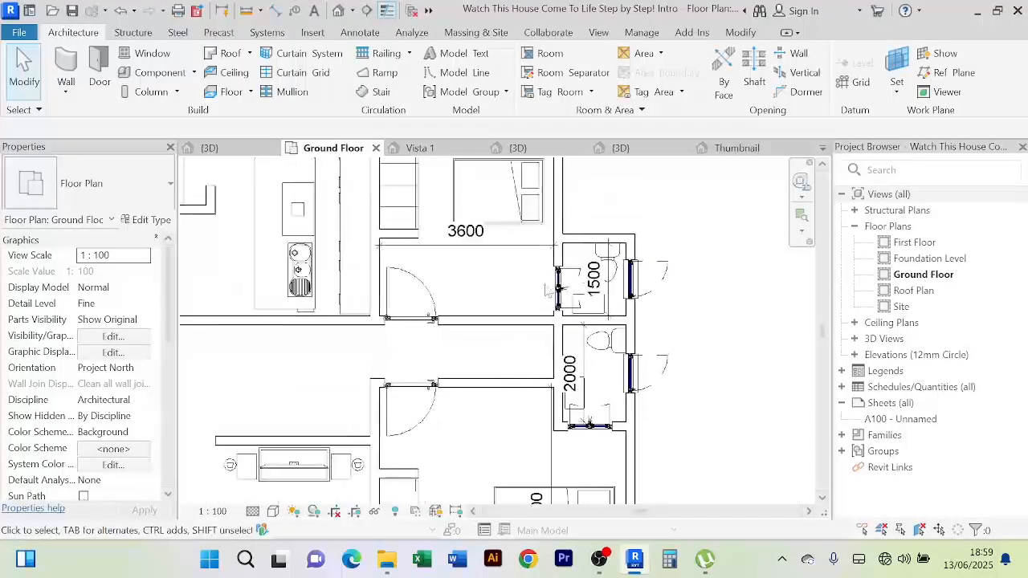
scroll(527, 281, down, 1)
middle_drag(515, 281, 490, 286)
scroll(683, 359, up, 1)
scroll(683, 359, up, 1)
middle_drag(683, 358, 688, 316)
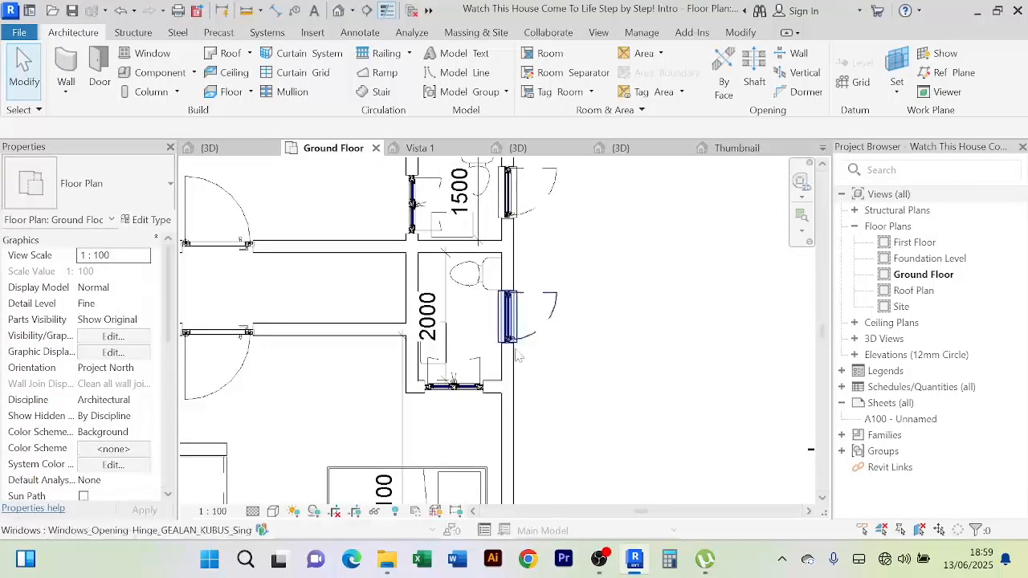
scroll(473, 320, up, 1)
scroll(467, 320, down, 3)
scroll(466, 320, up, 3)
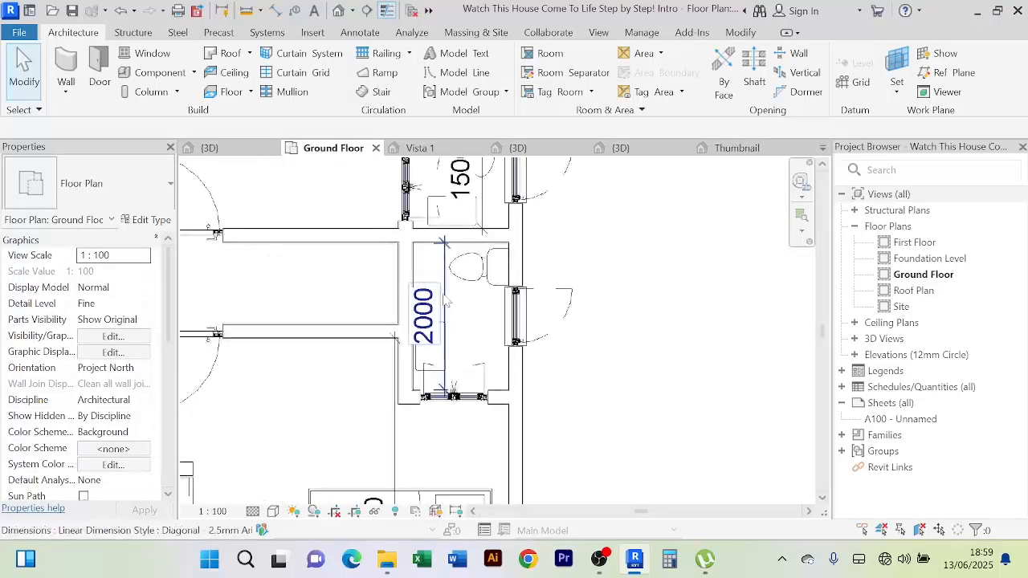
Nudge the bathroom's 2000 dimension line two steps to the right
click(440, 277)
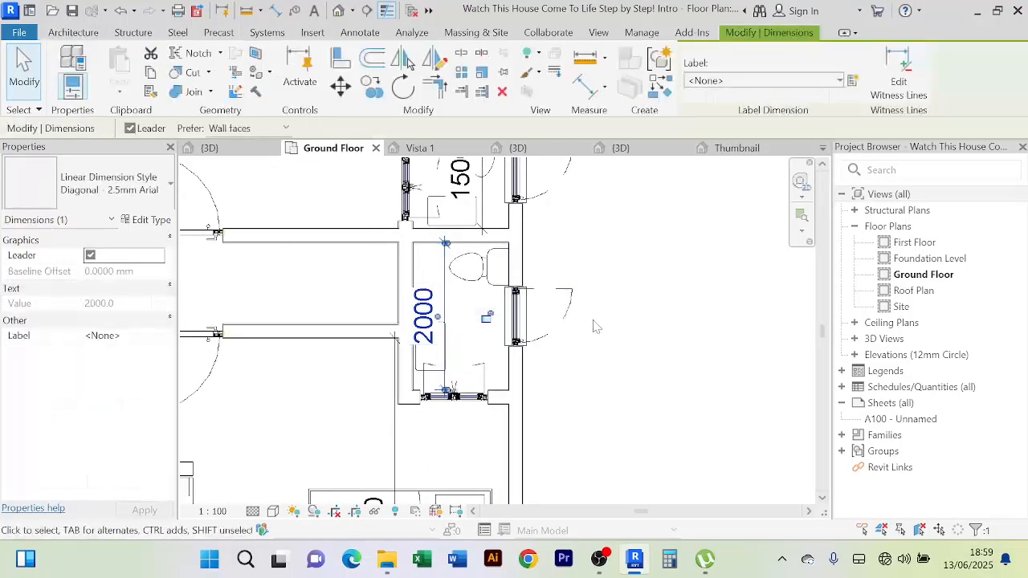
key(Right)
key(Right)
key(Right)
key(Right)
key(Right)
key(Right)
key(Right)
key(Right)
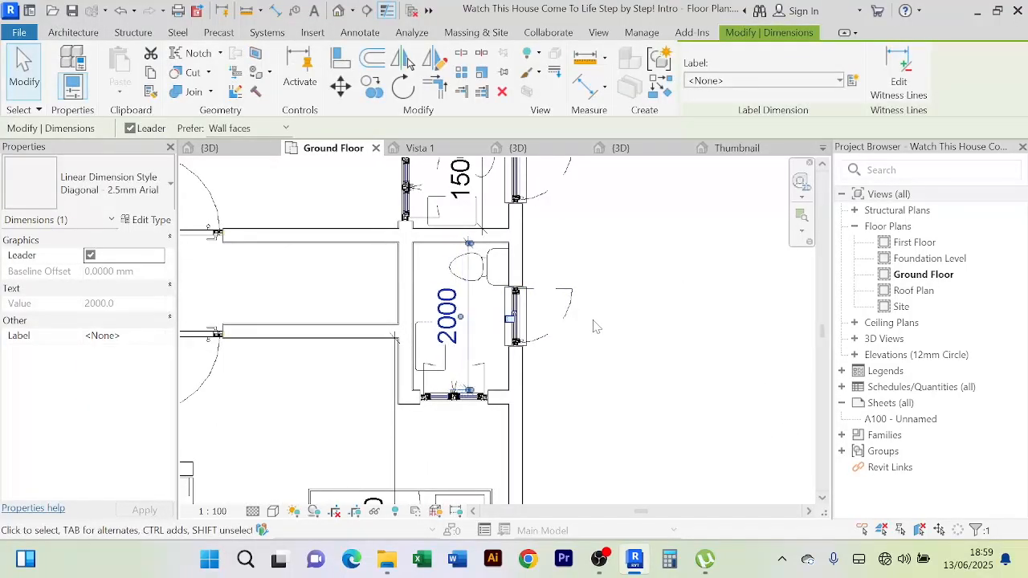
key(Right)
key(Right)
key(Right)
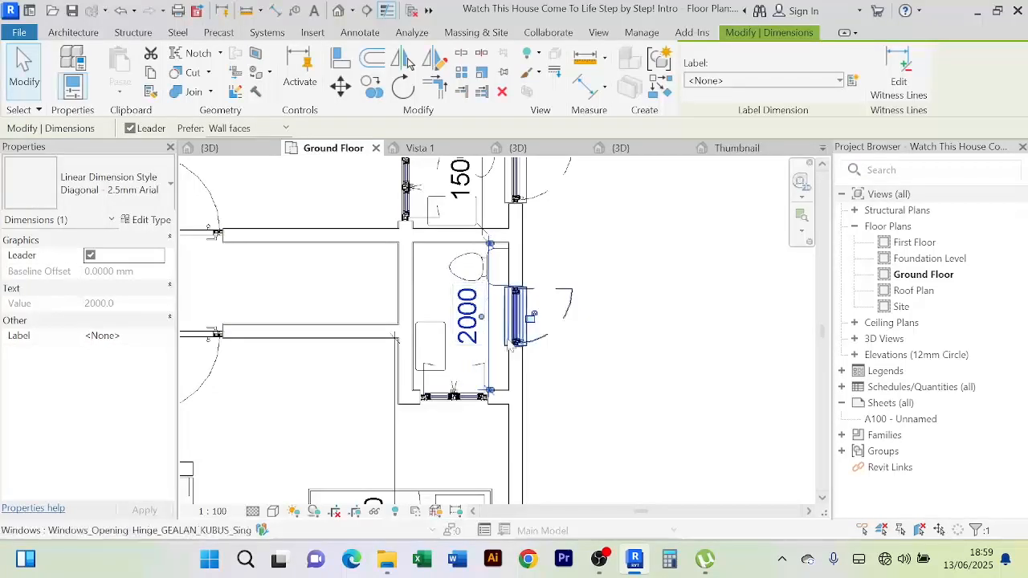
scroll(422, 297, down, 3)
scroll(418, 294, up, 4)
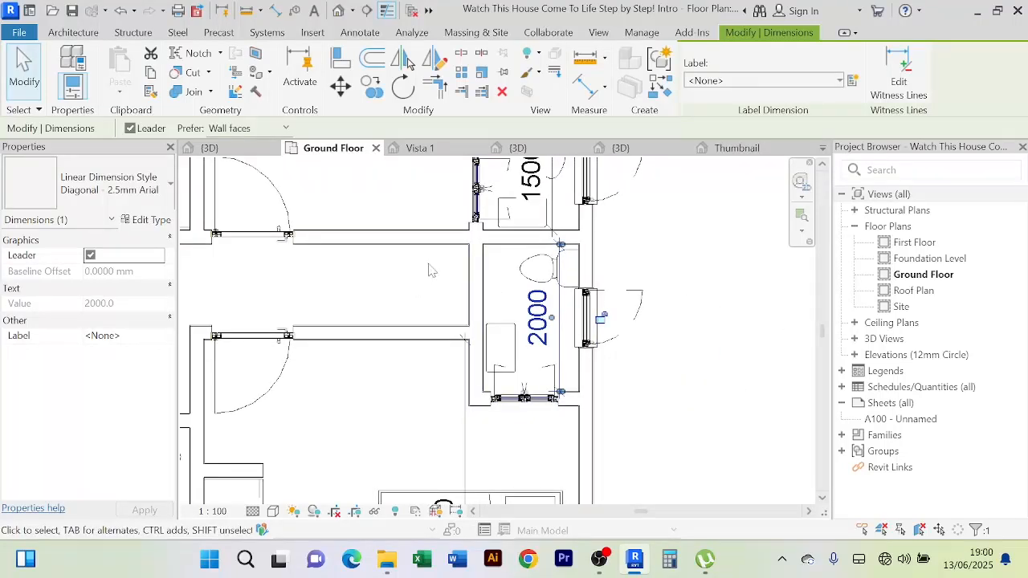
scroll(428, 272, down, 2)
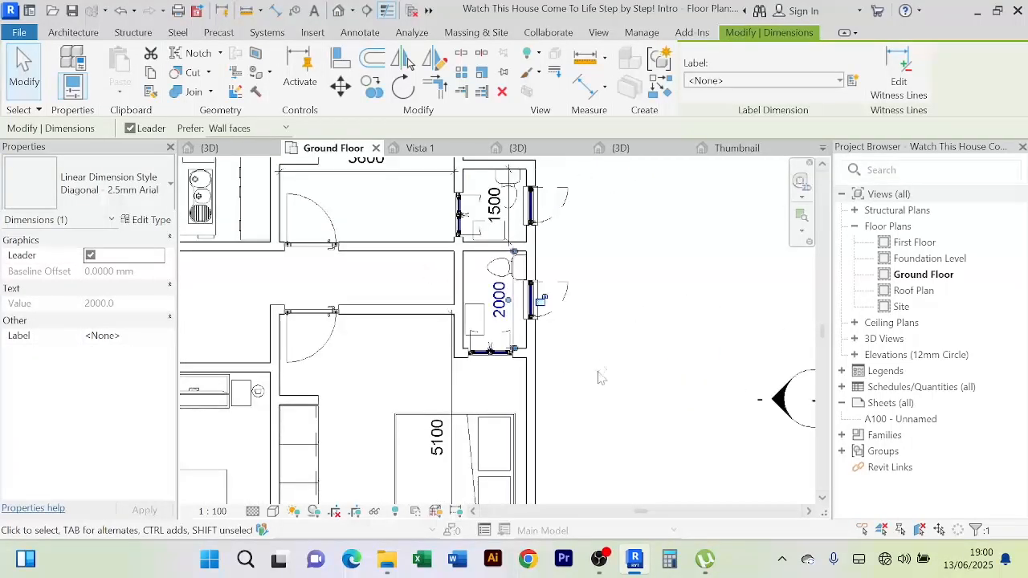
Drag the bedroom's 3600 dimension line slightly down
middle_drag(597, 360, 618, 324)
scroll(599, 336, down, 1)
scroll(520, 392, up, 2)
scroll(606, 320, down, 3)
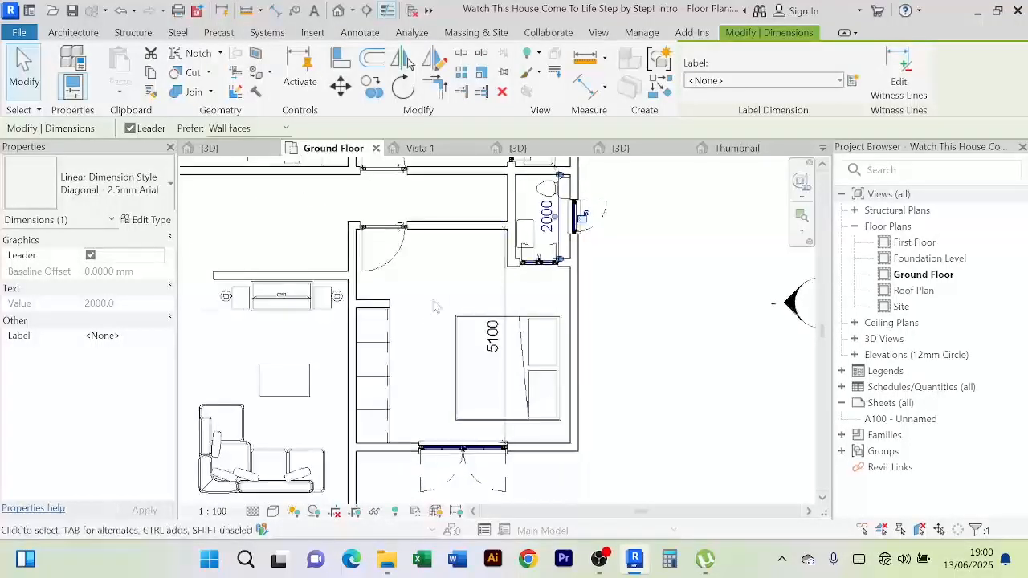
scroll(442, 302, up, 1)
scroll(446, 300, down, 1)
middle_drag(447, 300, 448, 382)
scroll(448, 383, down, 2)
scroll(635, 352, down, 1)
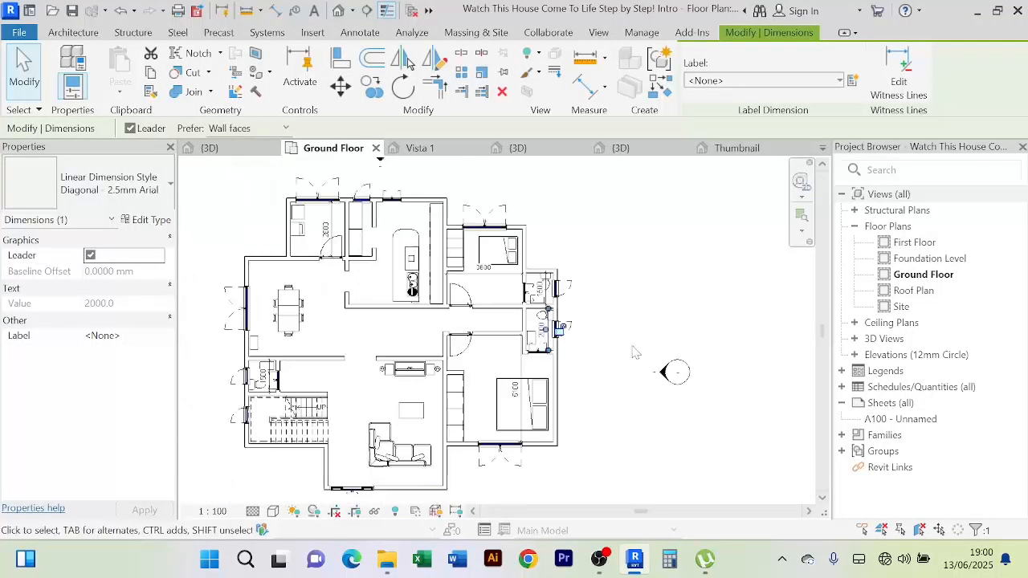
middle_drag(643, 355, 653, 335)
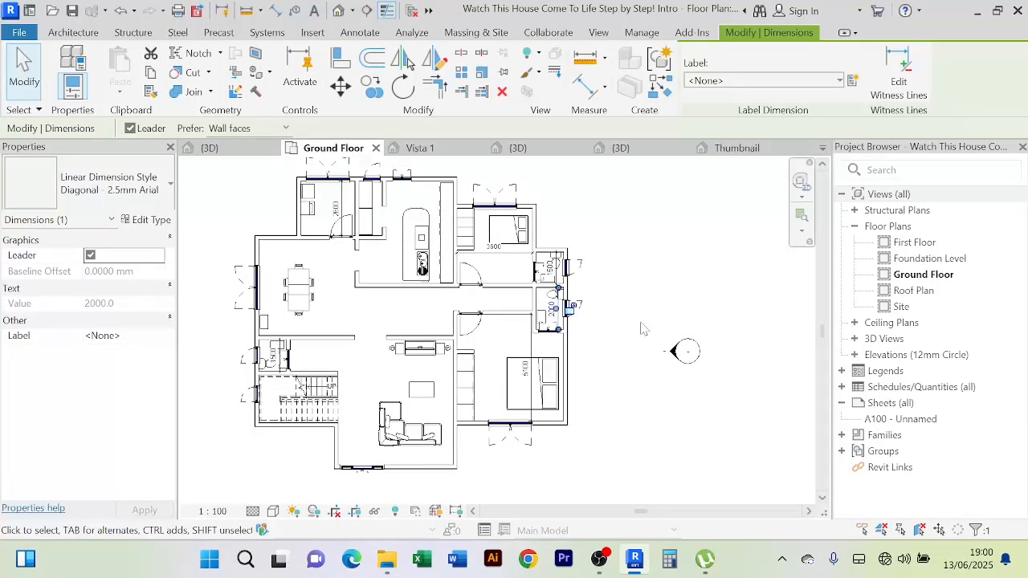
scroll(498, 250, up, 1)
click(497, 254)
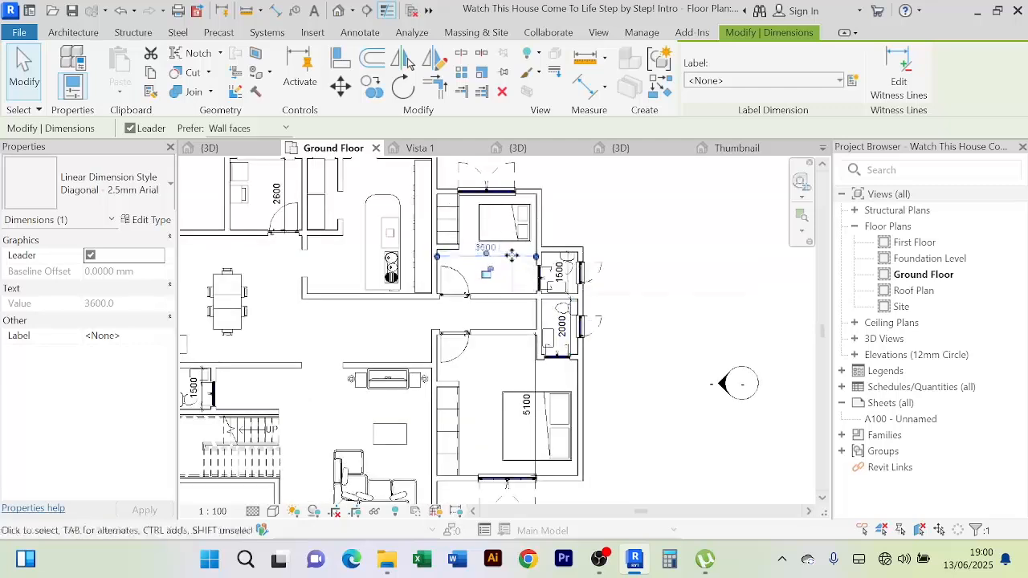
drag(512, 255, 514, 263)
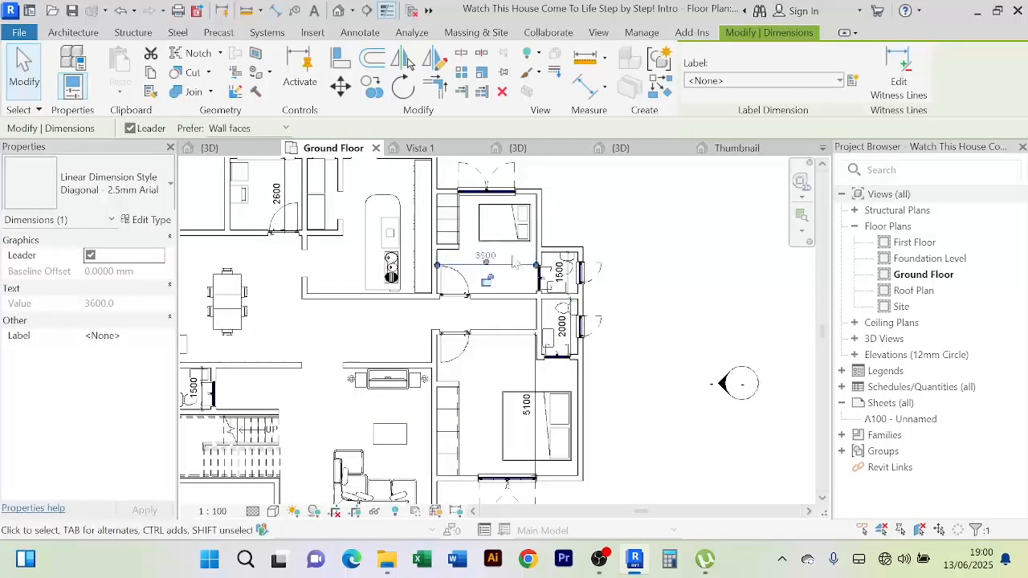
click(687, 297)
scroll(687, 293, down, 3)
Close the washing machine and furniture family views
scroll(585, 317, up, 3)
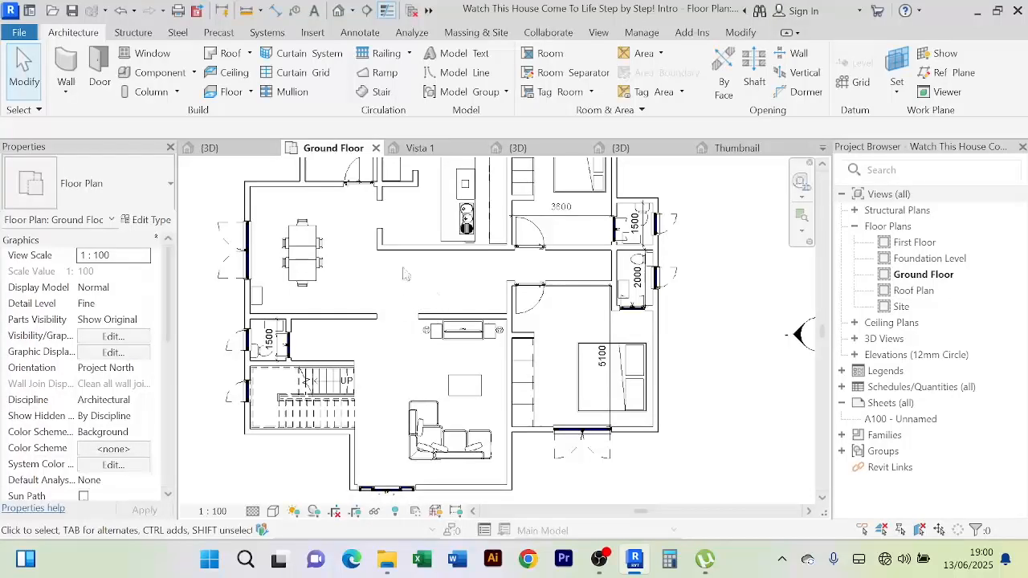
scroll(402, 281, down, 2)
middle_drag(420, 235, 399, 260)
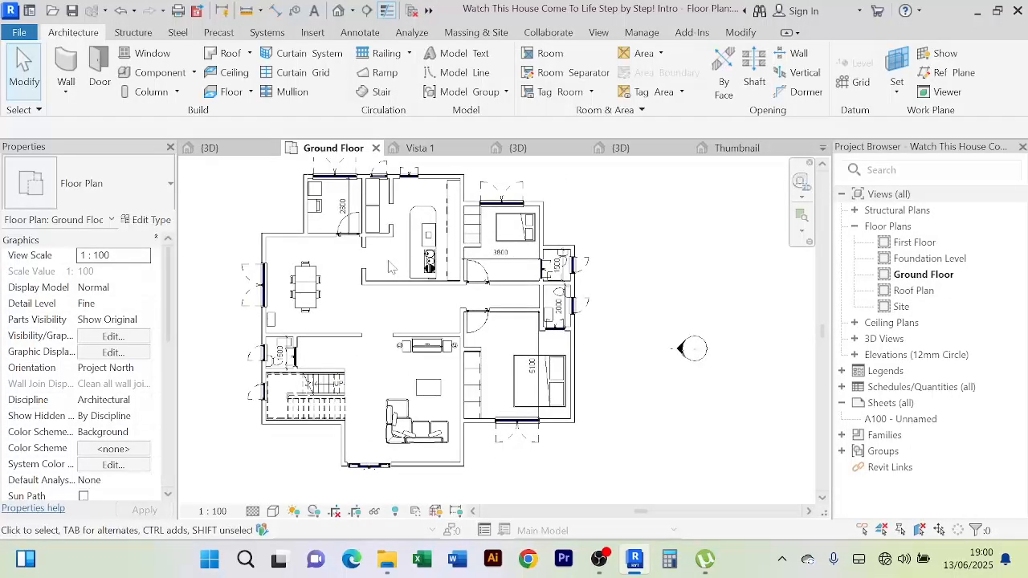
scroll(389, 275, up, 1)
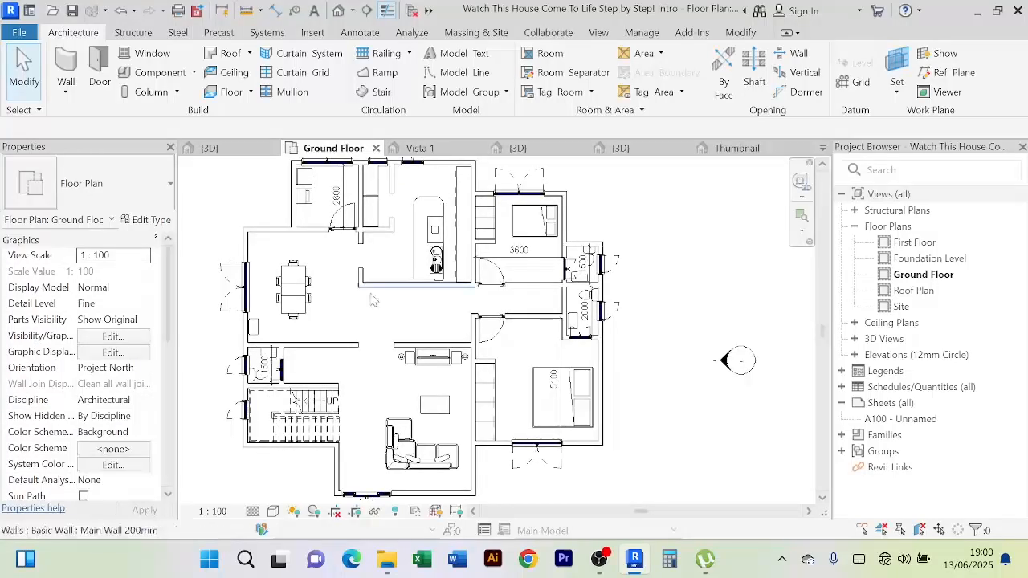
scroll(372, 310, down, 1)
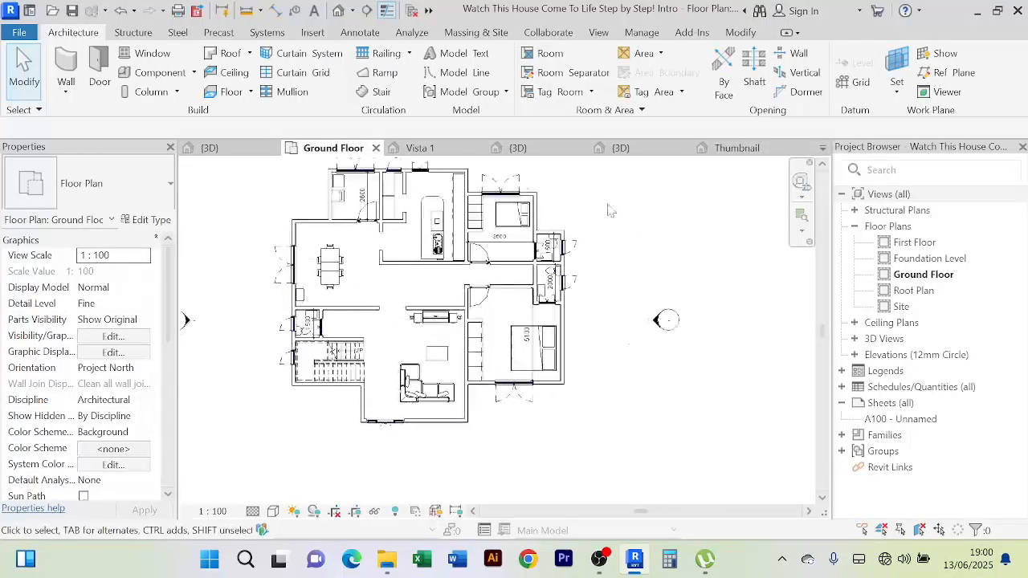
click(572, 151)
click(581, 149)
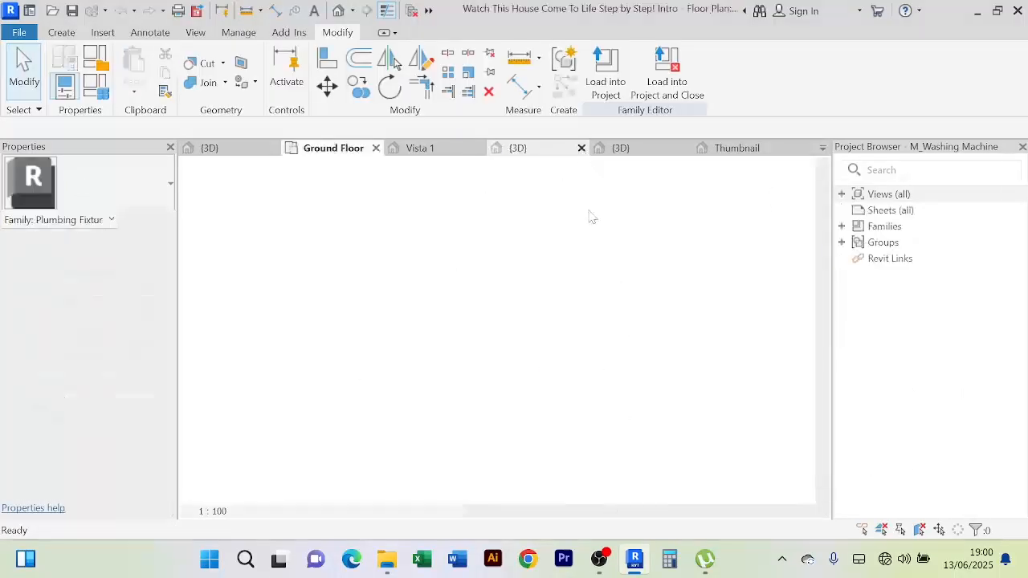
click(582, 148)
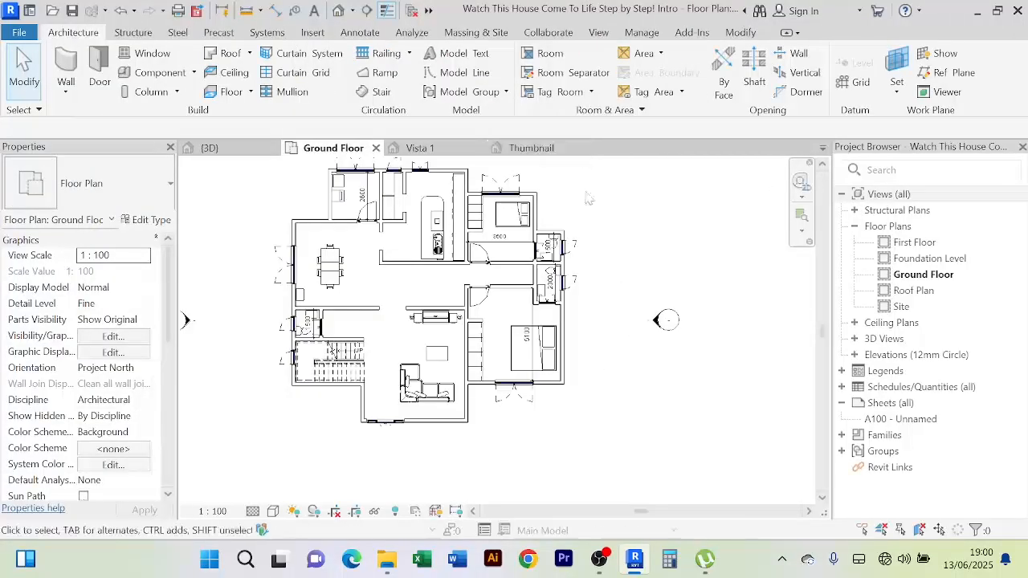
click(574, 151)
click(582, 149)
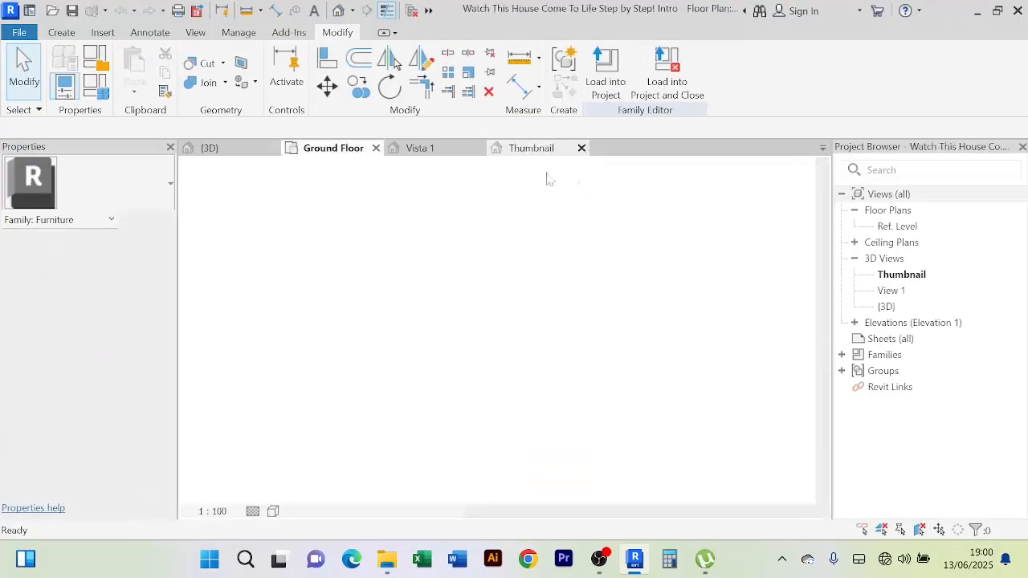
Close Kitchen_-_with_Isle_9472 without saving and show the house in the {3D} view
click(478, 148)
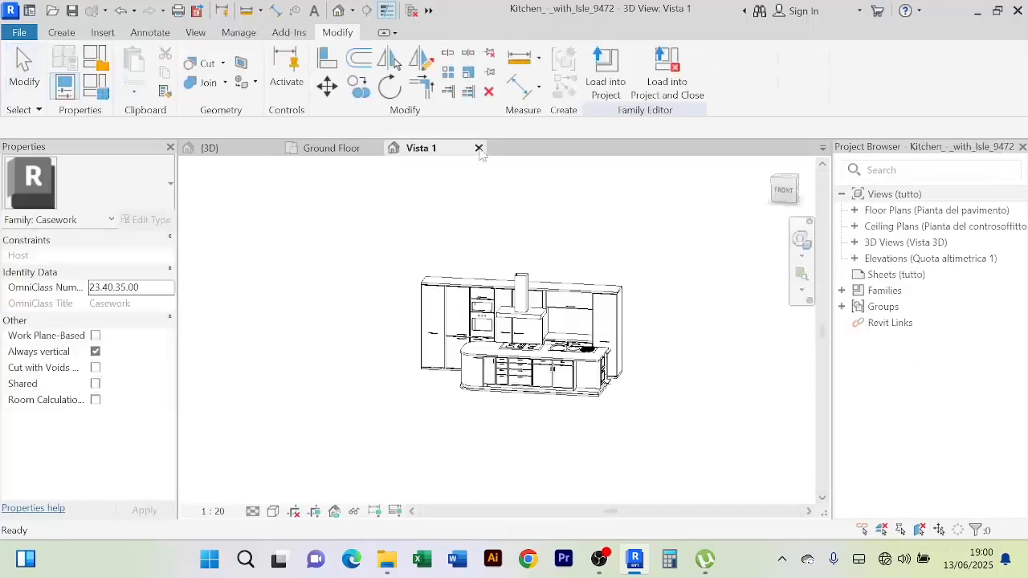
click(479, 148)
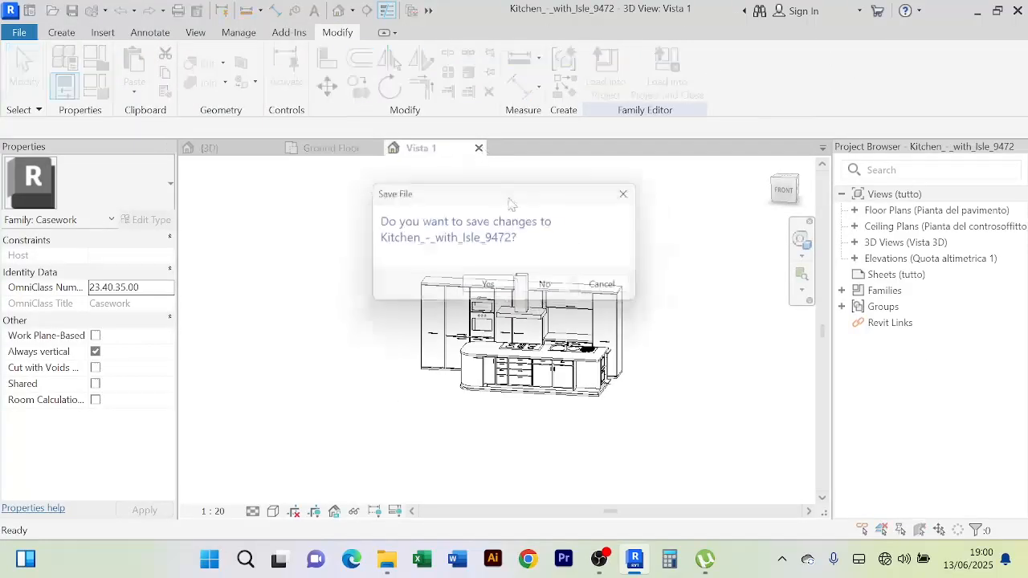
click(550, 289)
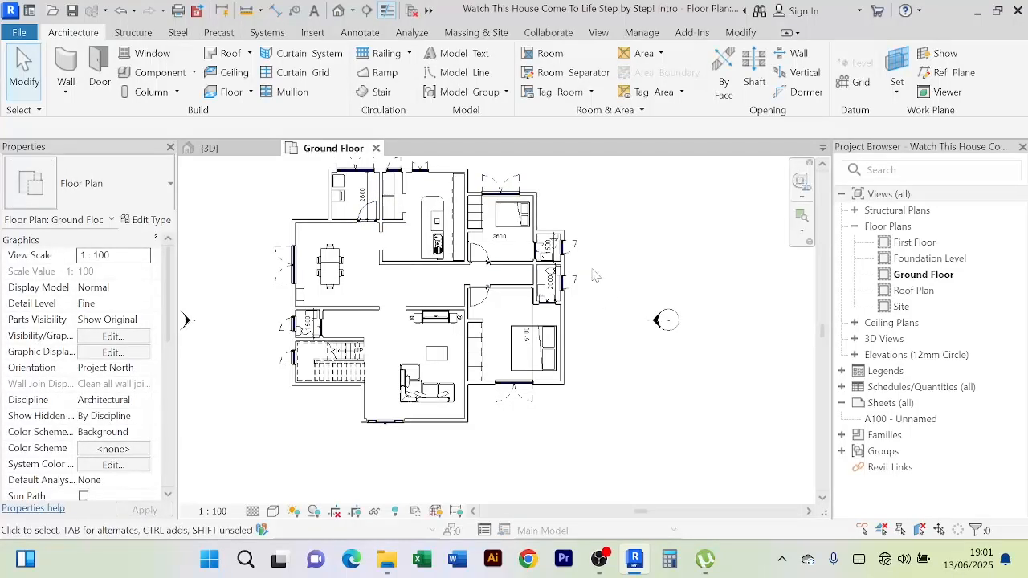
middle_drag(636, 238, 641, 248)
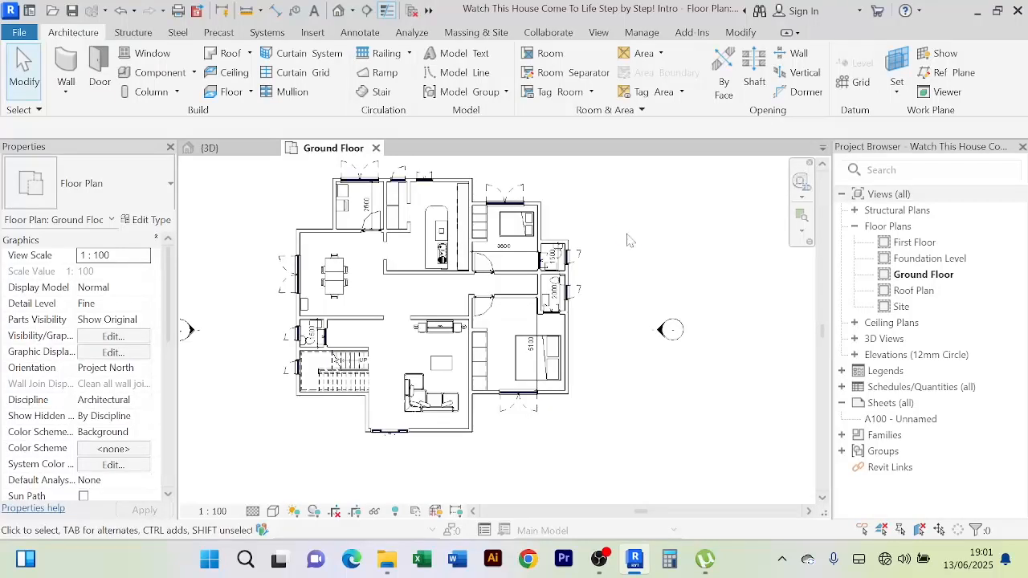
click(227, 151)
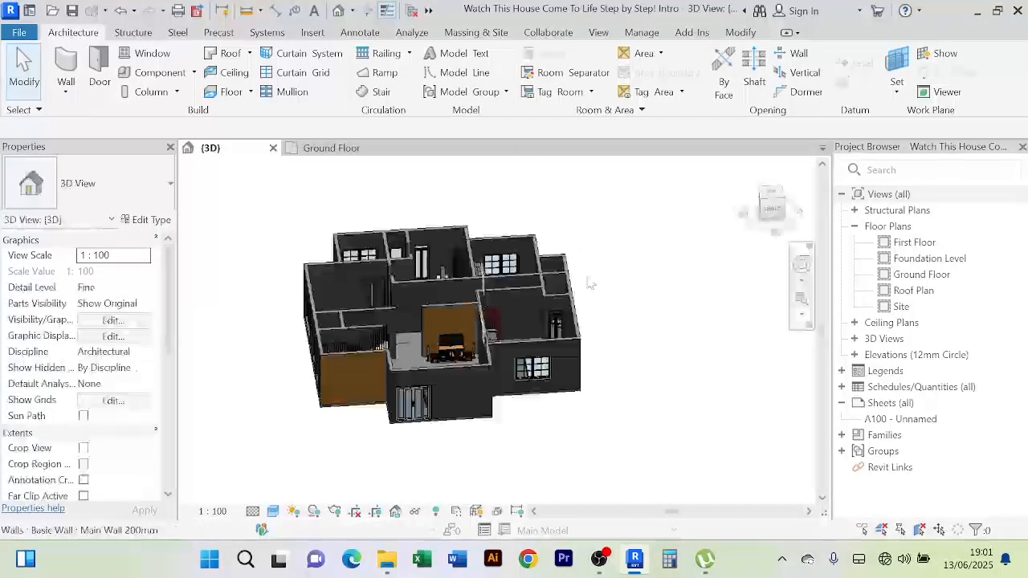
Orbit and zoom the 3D house from above to an oblique view of the TV wall, stairs and sofa
scroll(603, 286, up, 1)
shift+middle_drag(613, 289, 603, 417)
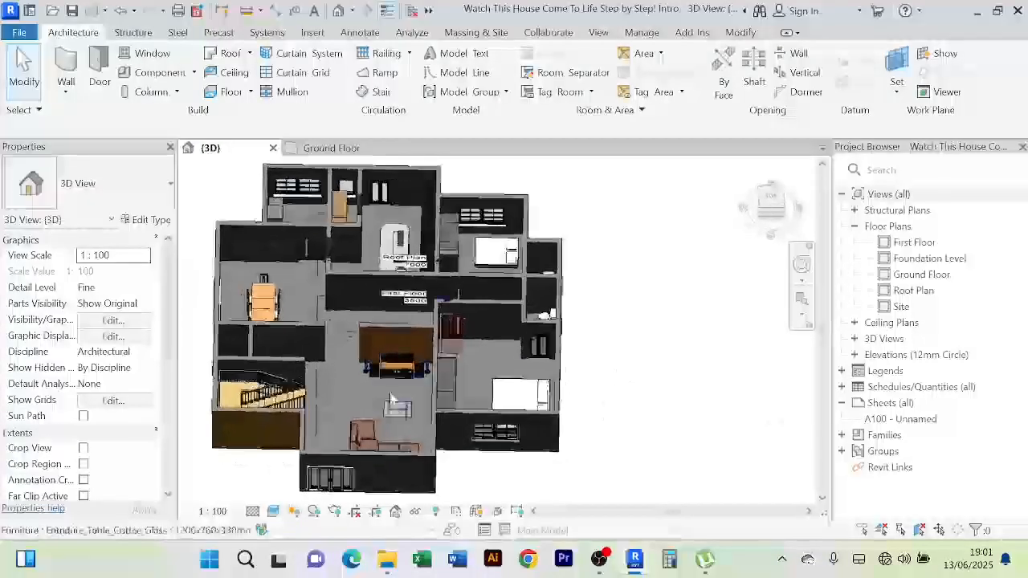
scroll(392, 399, up, 2)
shift+middle_drag(415, 321, 523, 361)
scroll(514, 395, up, 1)
scroll(493, 299, up, 2)
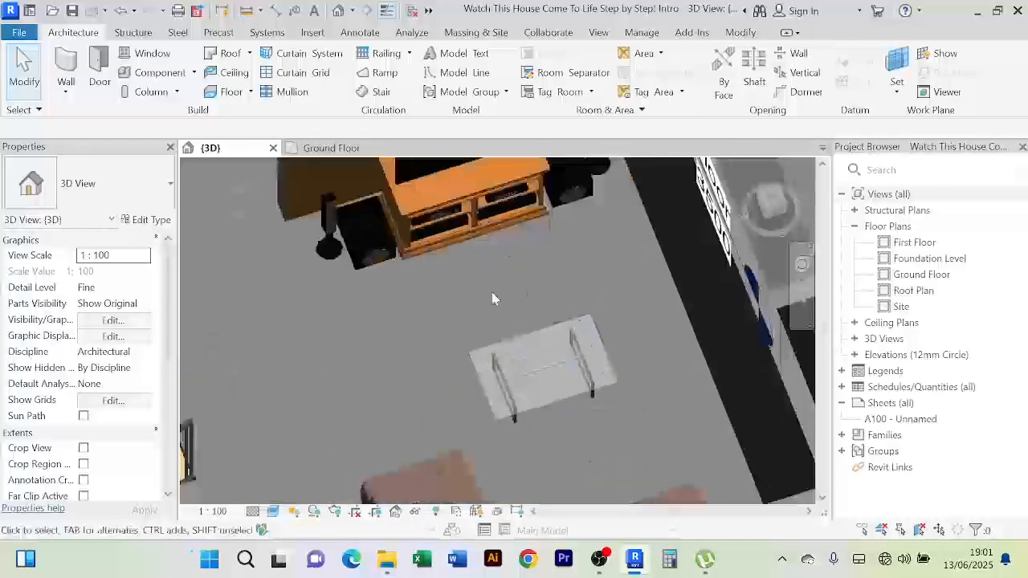
scroll(492, 299, down, 3)
mouse_move(492, 299)
shift+middle_down()
mouse_move(536, 324)
mouse_move(506, 326)
mouse_move(409, 271)
mouse_move(366, 308)
mouse_move(486, 308)
shift+middle_up()
scroll(440, 323, down, 3)
scroll(384, 259, up, 1)
scroll(384, 259, up, 2)
scroll(402, 287, down, 3)
scroll(396, 320, down, 3)
Turn the house to centre the laundry's washer and dryer, and select the washing machine
shift+middle_drag(377, 344, 370, 308)
scroll(370, 307, up, 5)
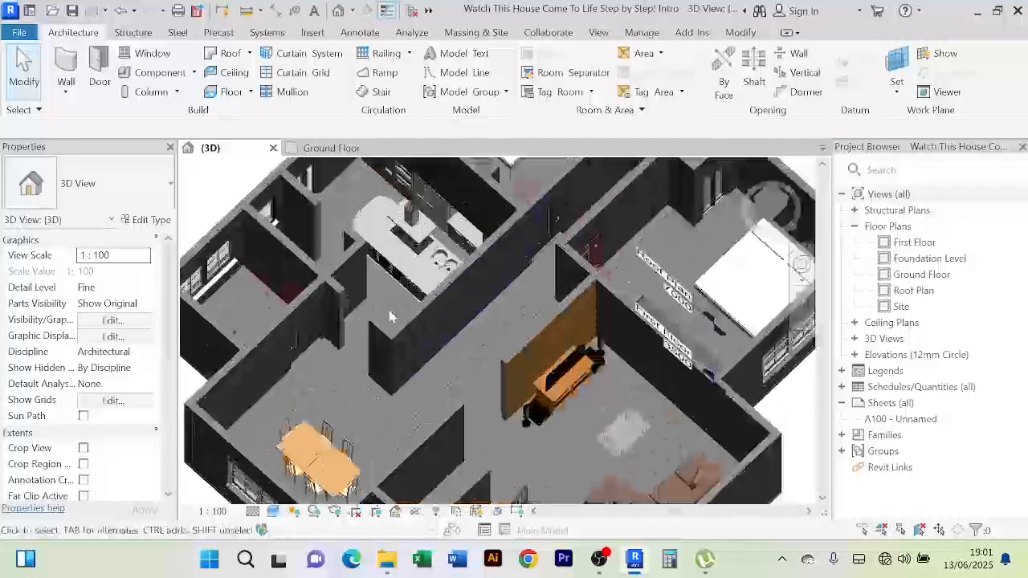
shift+middle_drag(433, 313, 323, 280)
scroll(357, 249, up, 5)
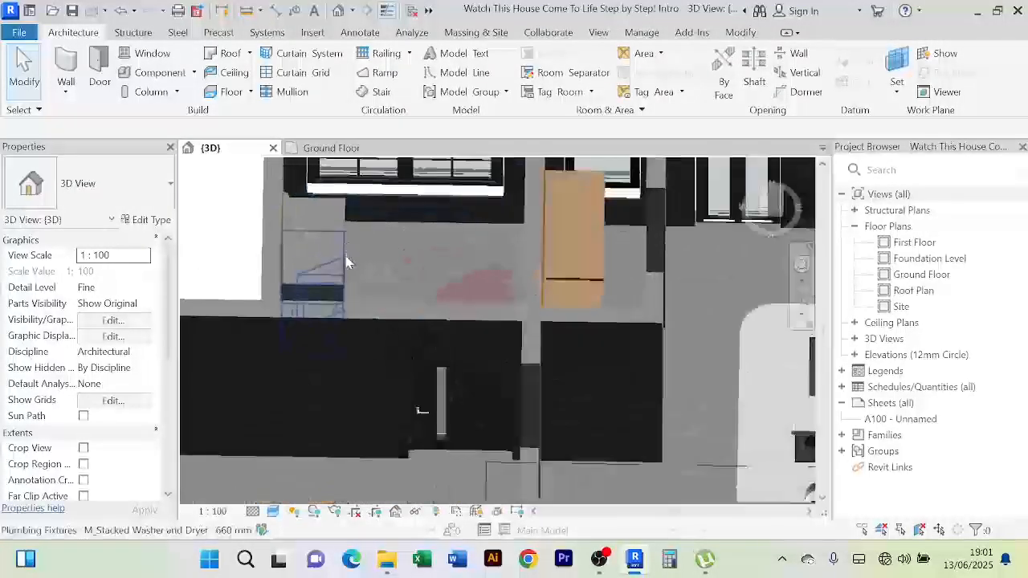
scroll(397, 259, down, 2)
shift+middle_drag(394, 259, 303, 381)
scroll(416, 252, down, 3)
scroll(471, 265, up, 3)
scroll(518, 277, down, 4)
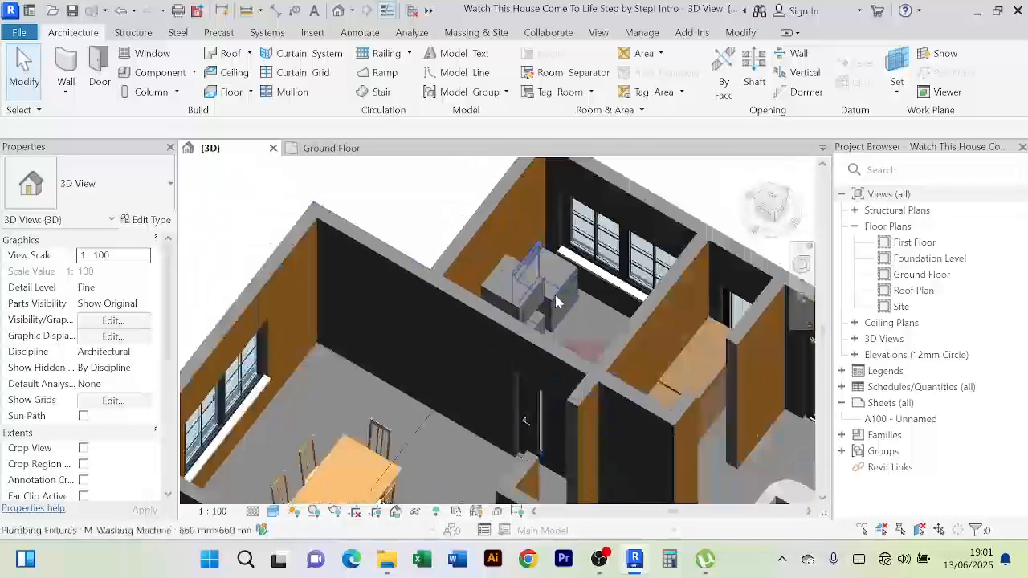
scroll(446, 301, up, 6)
scroll(562, 274, down, 2)
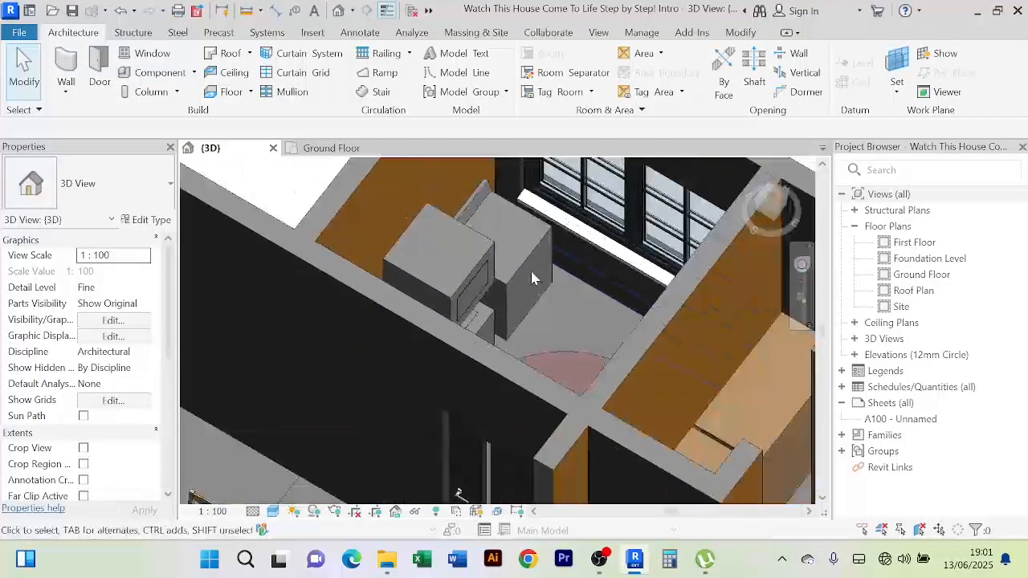
middle_drag(535, 280, 523, 277)
click(515, 256)
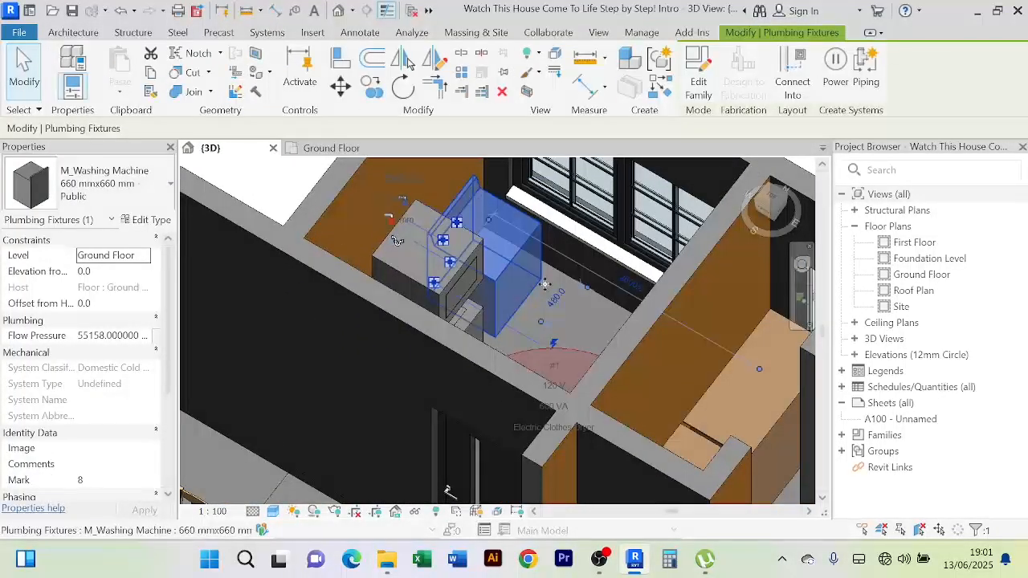
On the Ground Floor plan, rotate the selected washing machine two quarter turns with Space
click(331, 148)
scroll(329, 251, up, 4)
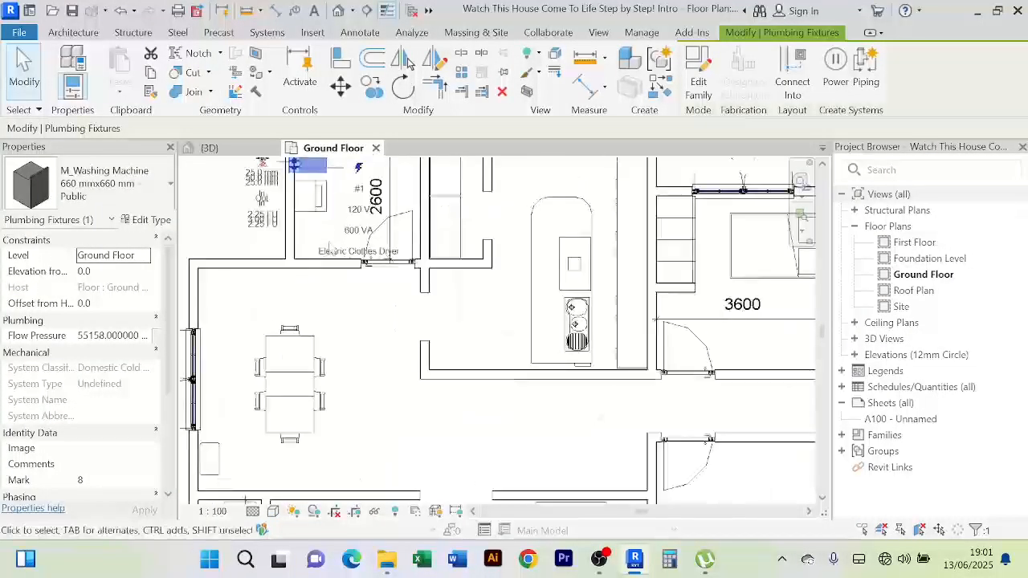
middle_drag(330, 245, 336, 424)
scroll(345, 341, up, 2)
key(space)
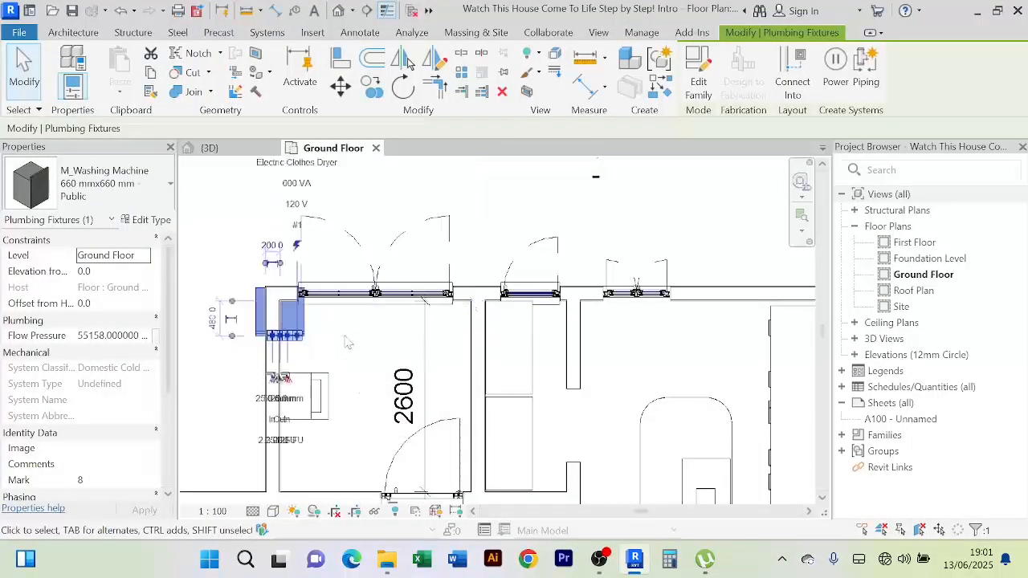
key(space)
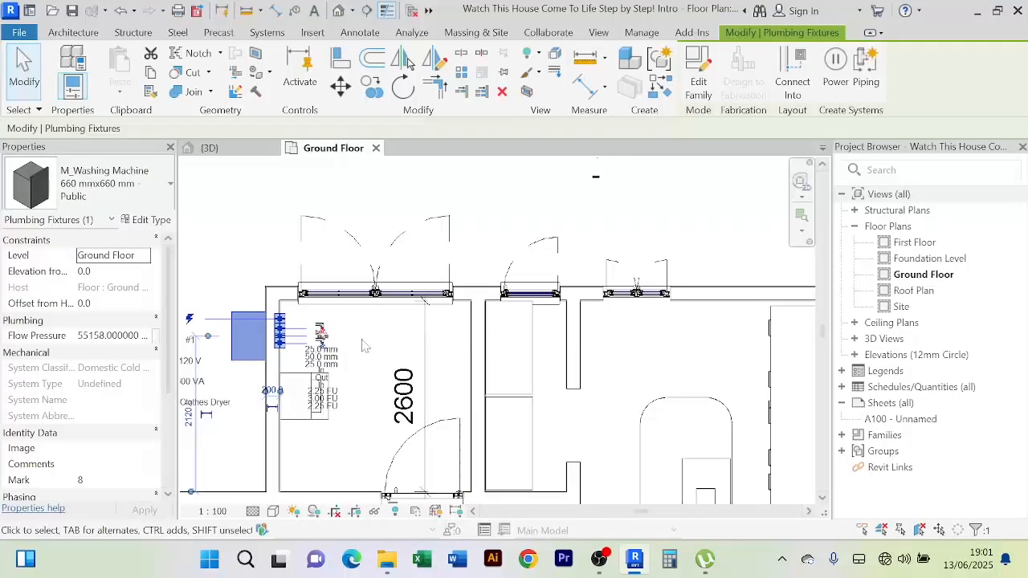
Try aligning the washing machine to a wall face, then cancel the Align command
click(341, 59)
scroll(280, 365, up, 1)
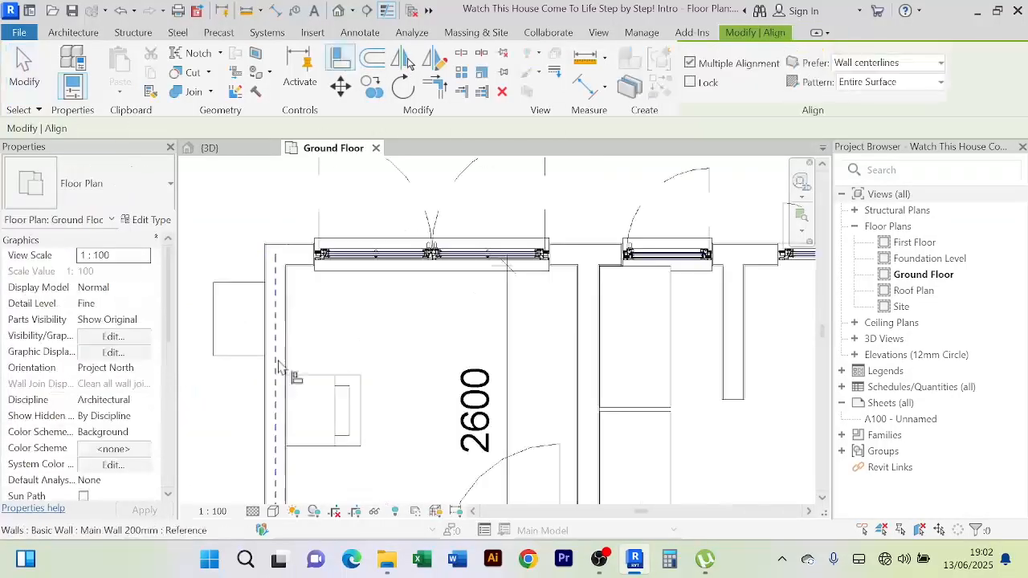
click(289, 357)
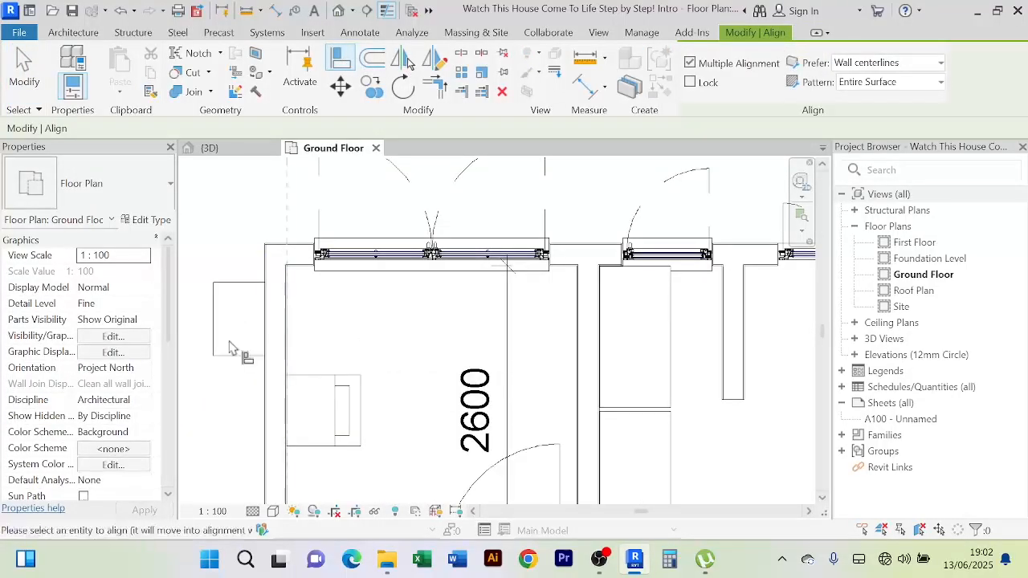
right_click(235, 267)
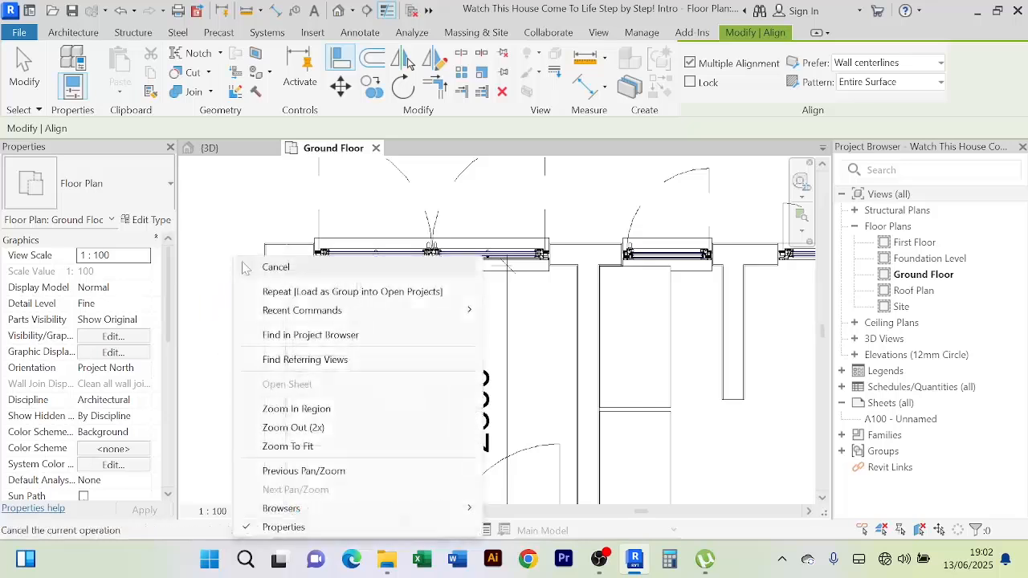
click(241, 266)
right_click(241, 266)
click(249, 267)
right_click(262, 229)
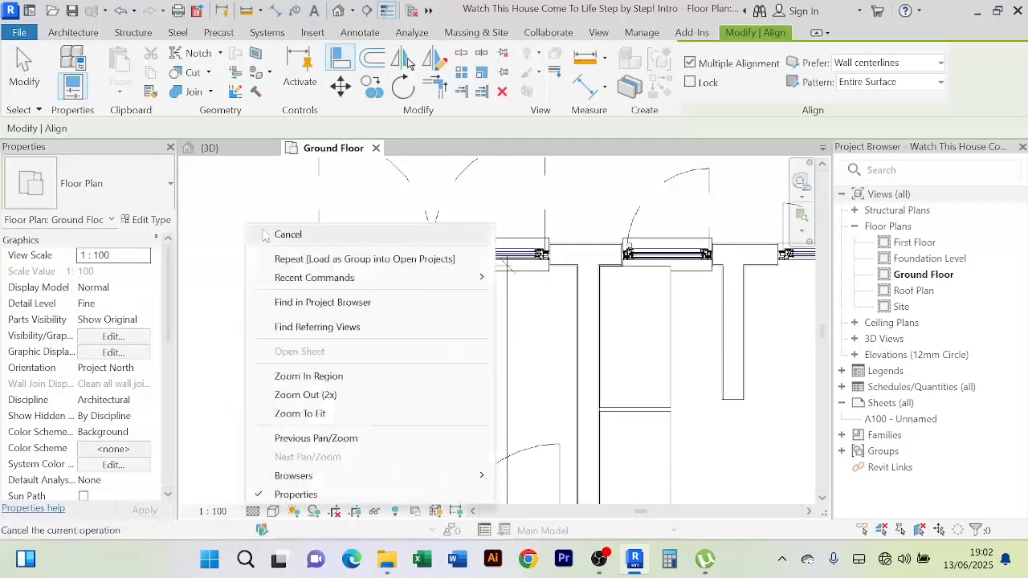
click(270, 234)
scroll(321, 274, down, 2)
In the 3D view, reorient the model around the laundry and reselect the washing machine
click(241, 150)
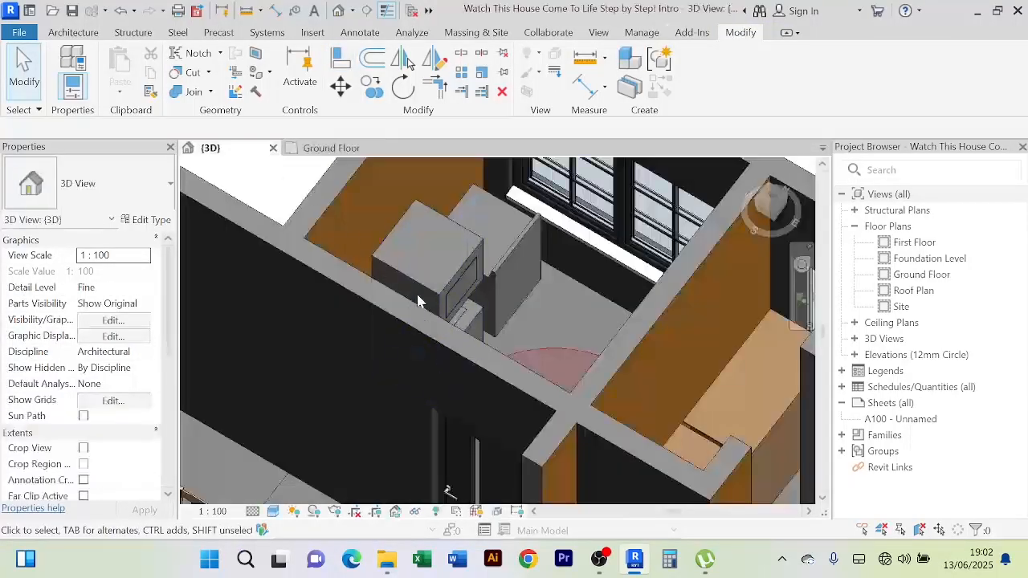
click(527, 250)
scroll(594, 276, up, 2)
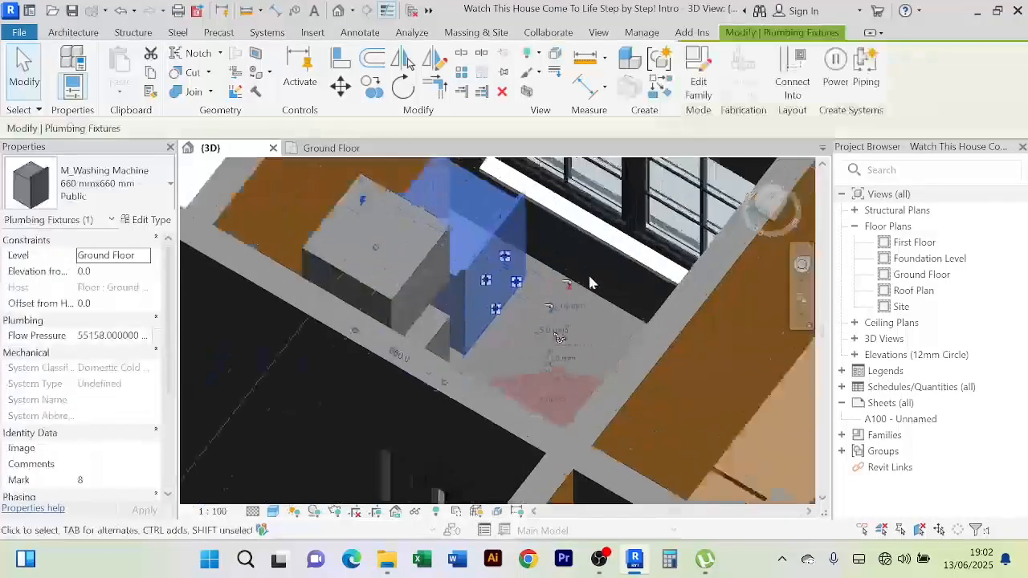
click(601, 279)
scroll(601, 290, down, 1)
shift+middle_drag(601, 290, 578, 326)
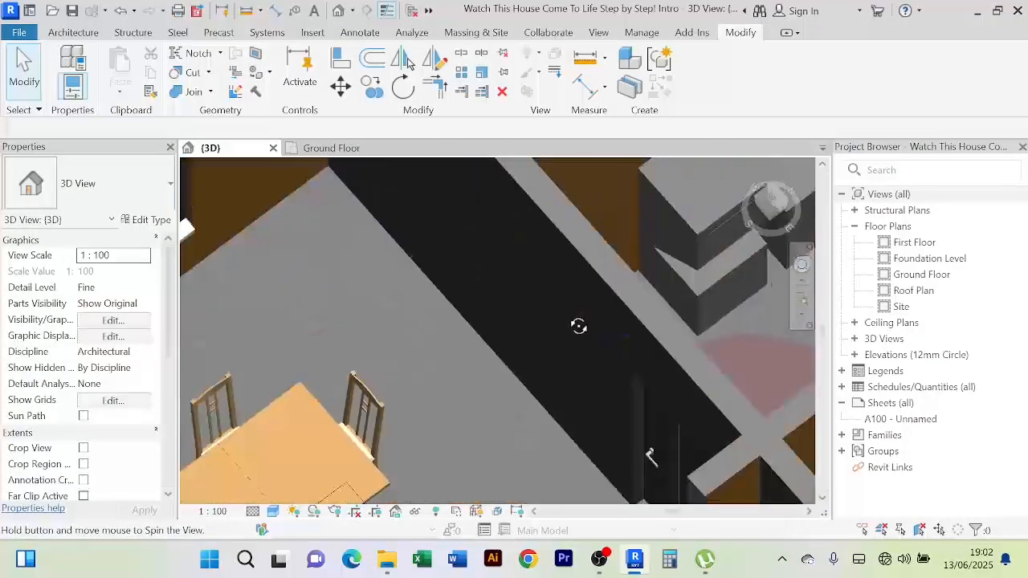
middle_drag(632, 287, 400, 418)
click(579, 338)
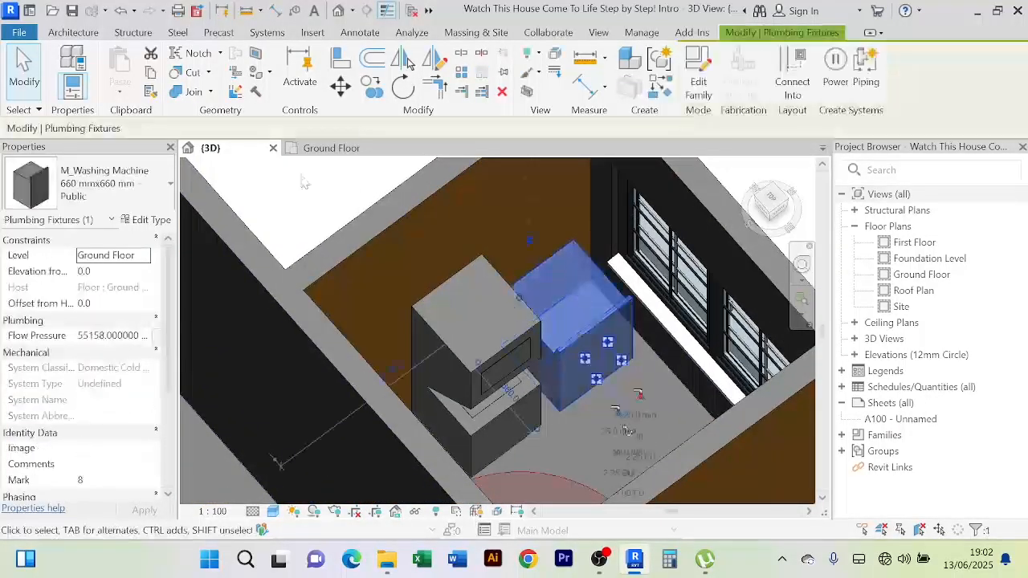
Undo three times on the Ground Floor plan to restore the washing machine, then return to 3D
click(325, 148)
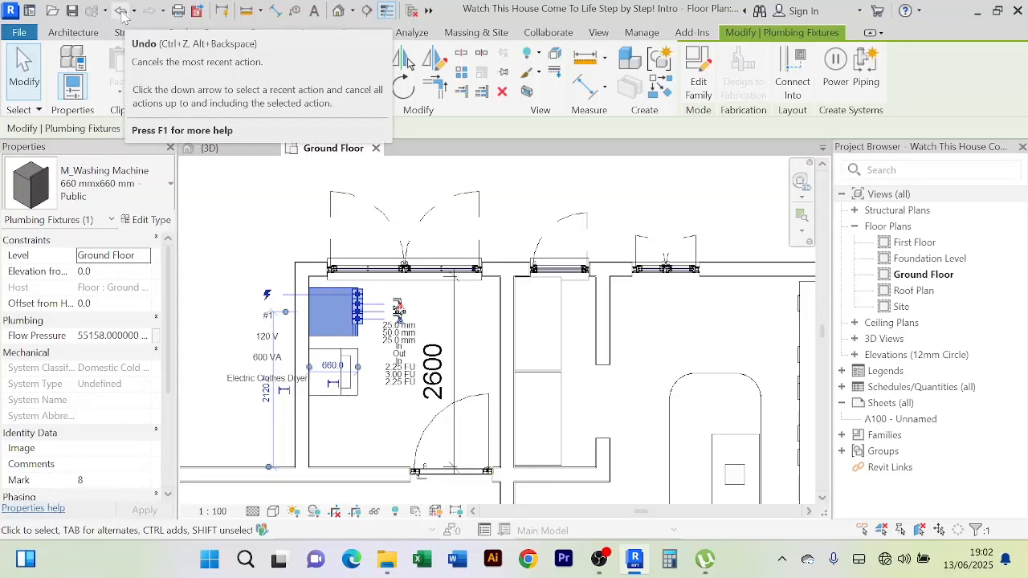
click(120, 11)
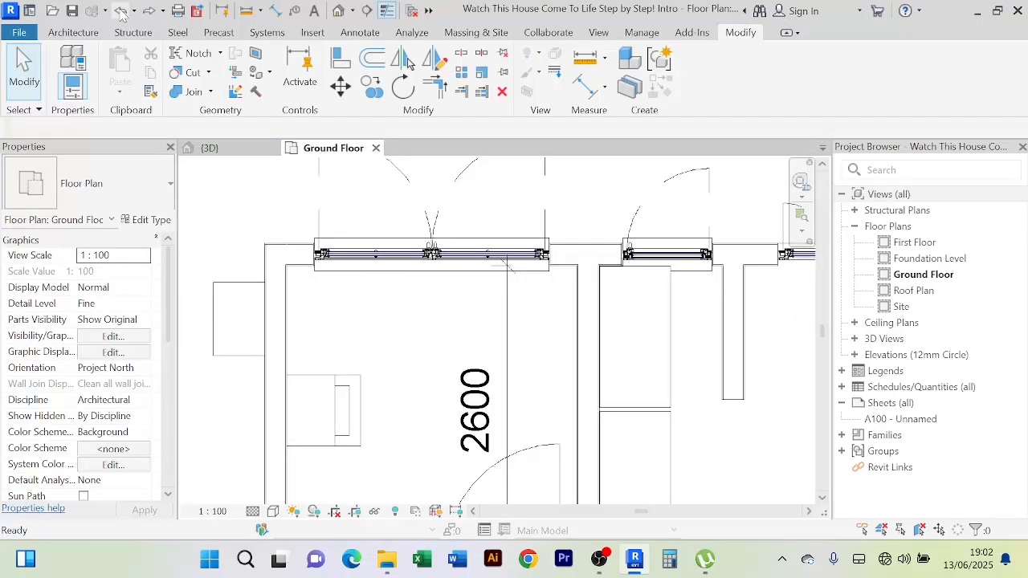
click(120, 13)
click(120, 13)
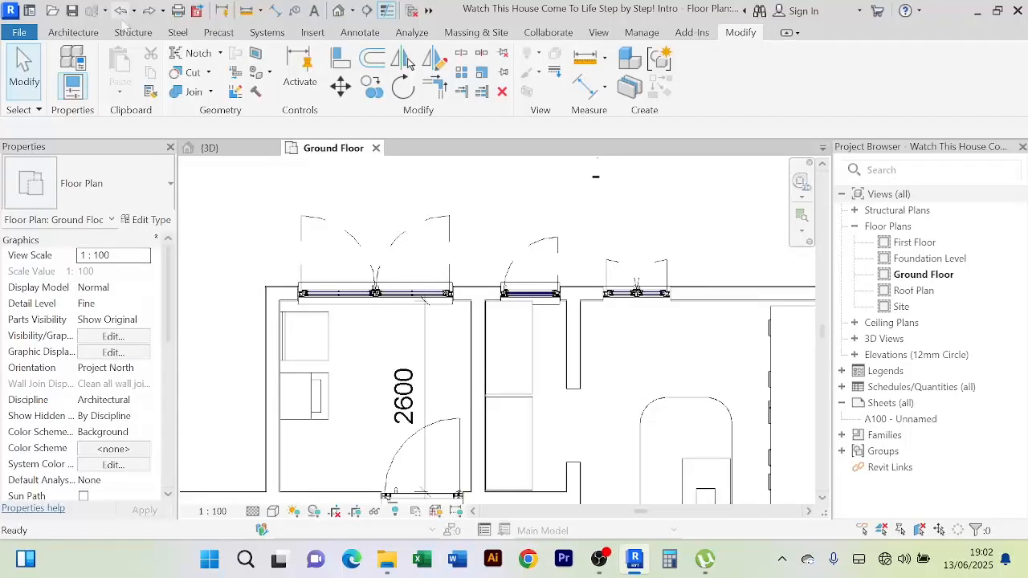
scroll(250, 274, down, 1)
middle_drag(245, 257, 316, 225)
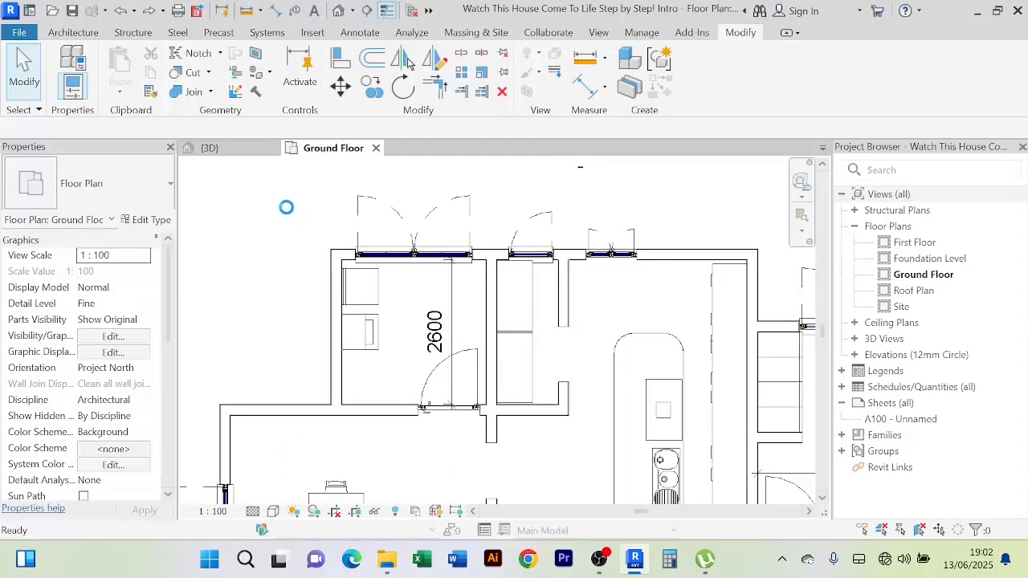
click(209, 148)
Orbit the 3D view toward the black wall and glazed door and select the dresser
scroll(651, 352, up, 2)
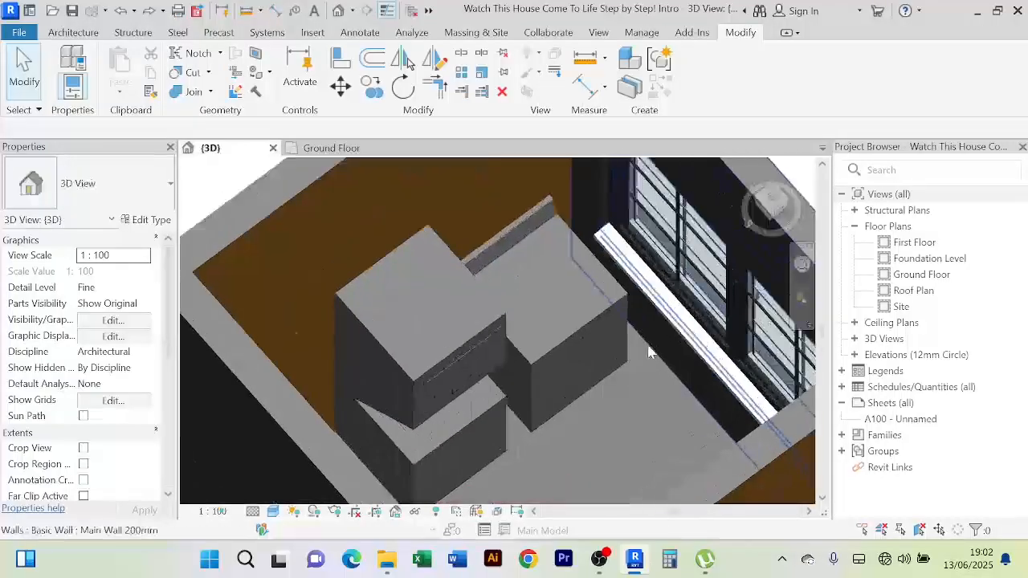
scroll(651, 352, down, 5)
shift+middle_drag(650, 352, 615, 301)
scroll(641, 392, up, 2)
middle_drag(741, 469, 609, 428)
scroll(609, 345, up, 3)
scroll(602, 360, down, 1)
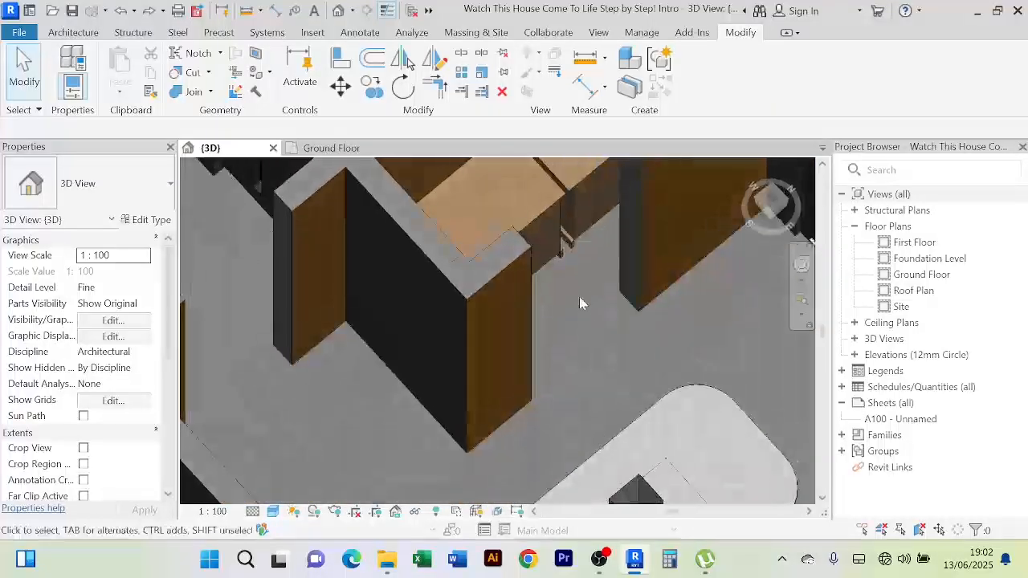
middle_drag(584, 255, 615, 354)
scroll(370, 302, up, 2)
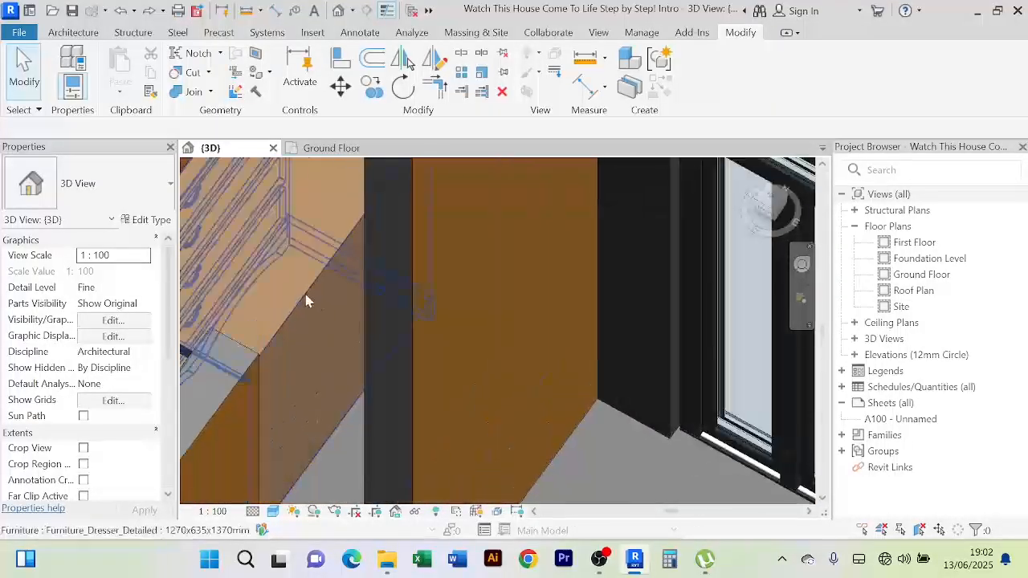
click(307, 301)
On the Ground Floor plan, flip the dresser twice with Space, undo, and reselect it
scroll(319, 327, down, 3)
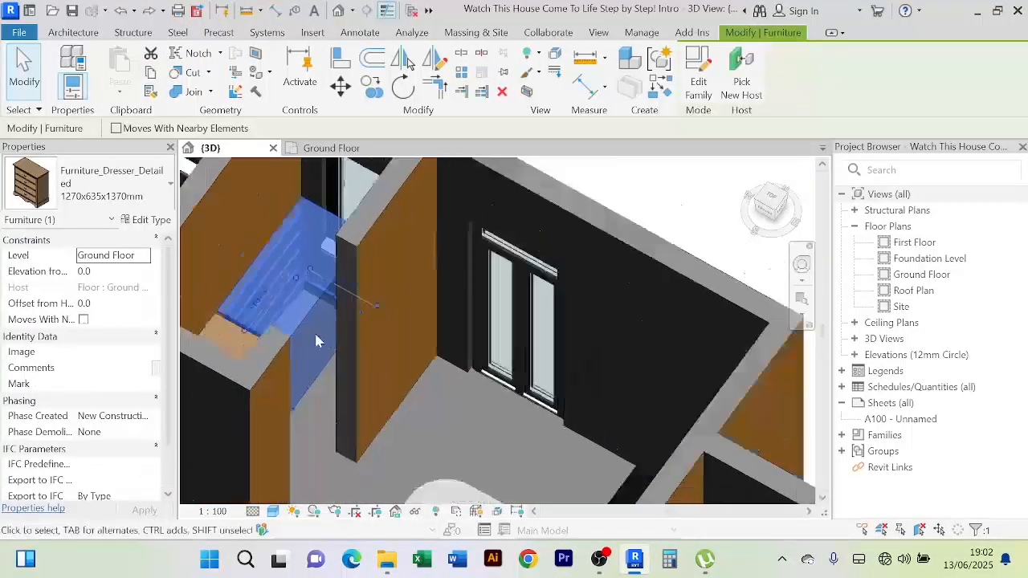
scroll(316, 340, down, 2)
click(331, 148)
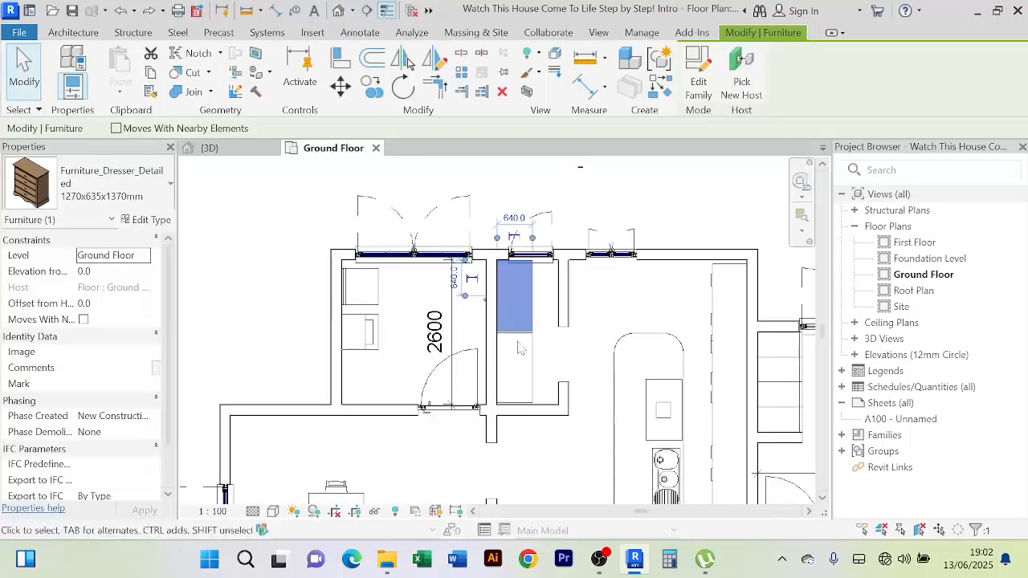
scroll(530, 353, up, 2)
key(space)
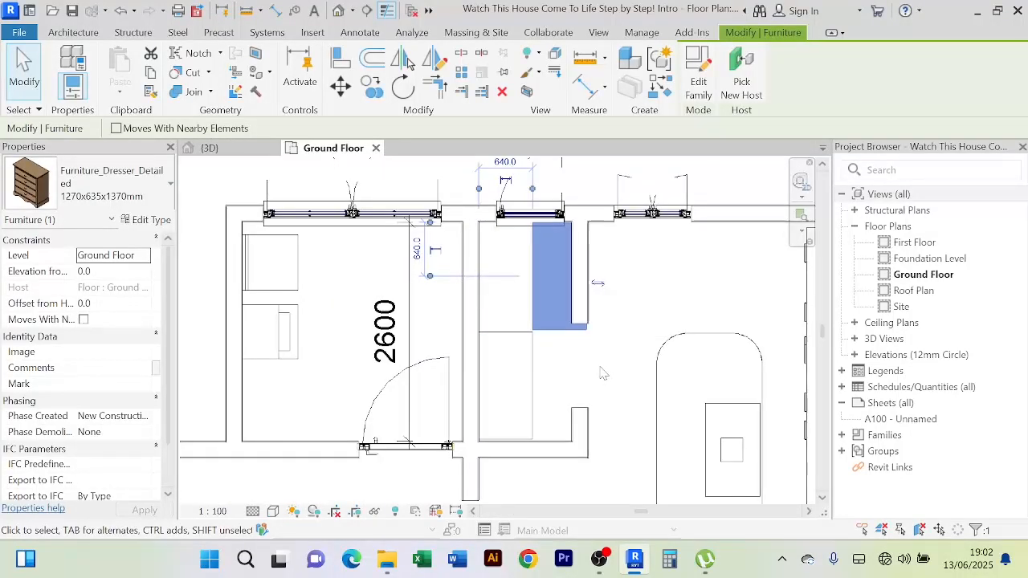
key(space)
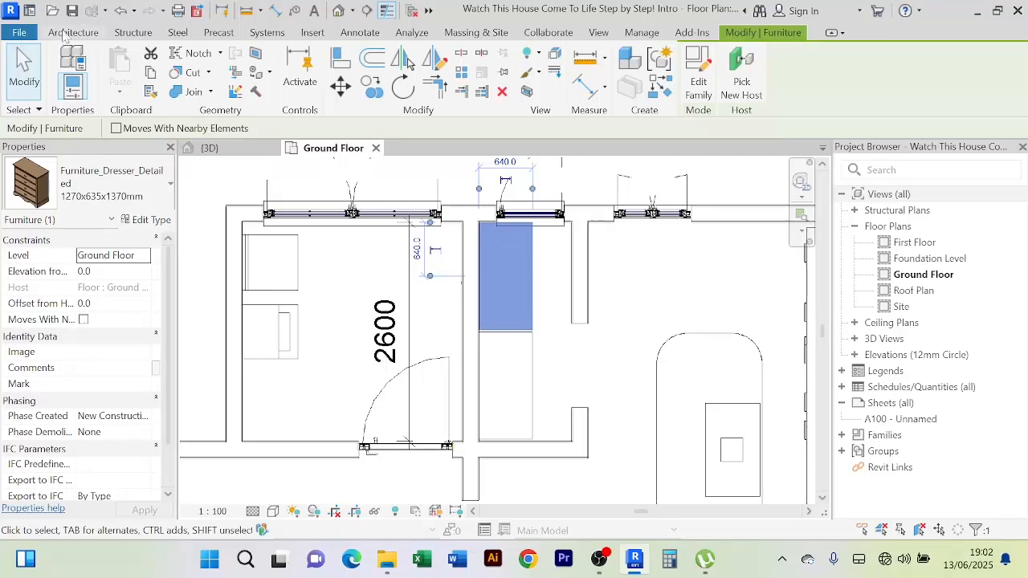
click(118, 11)
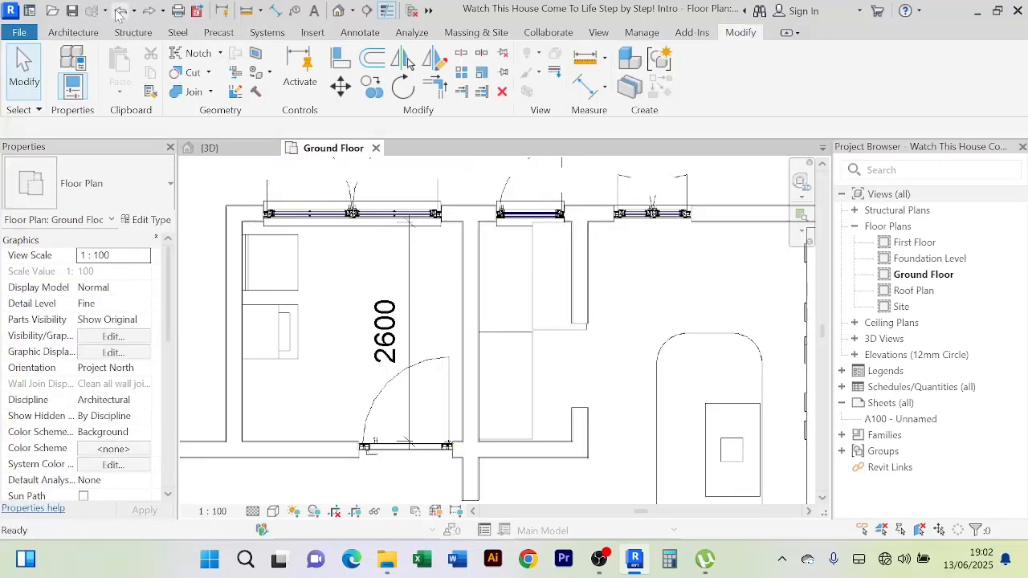
click(527, 291)
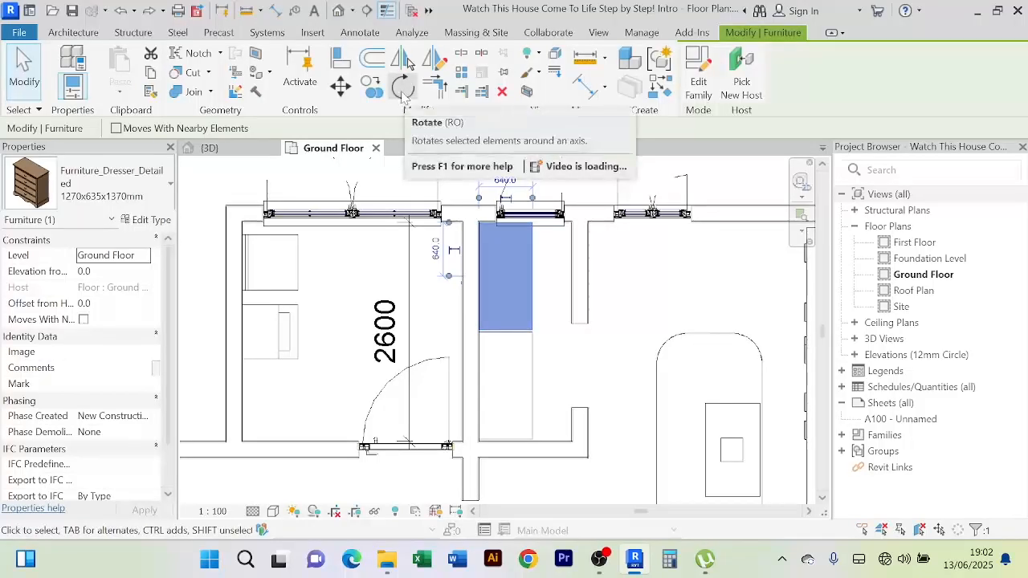
Rotate the upper dresser 180° using start and end rays
click(403, 86)
middle_drag(523, 197, 480, 319)
click(469, 251)
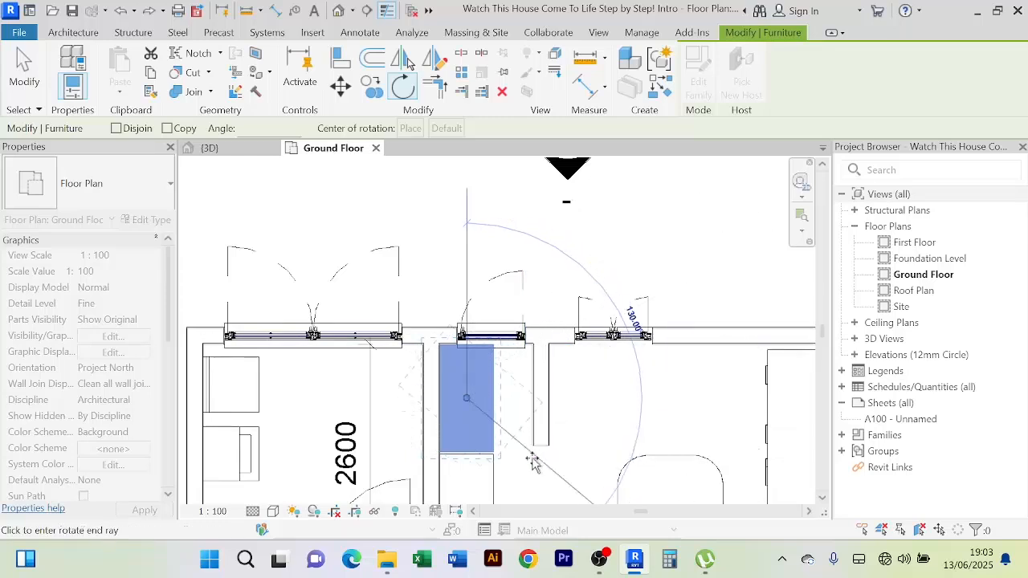
click(471, 479)
middle_drag(472, 482, 496, 306)
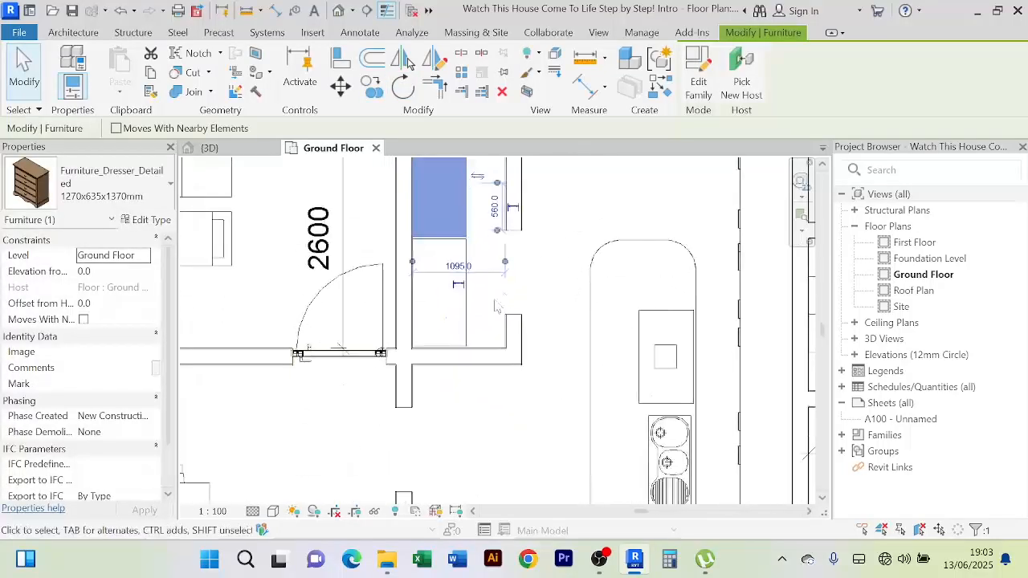
Rotate the lower dresser from a vertical start ray with a typed angle, then clear the selection
click(440, 297)
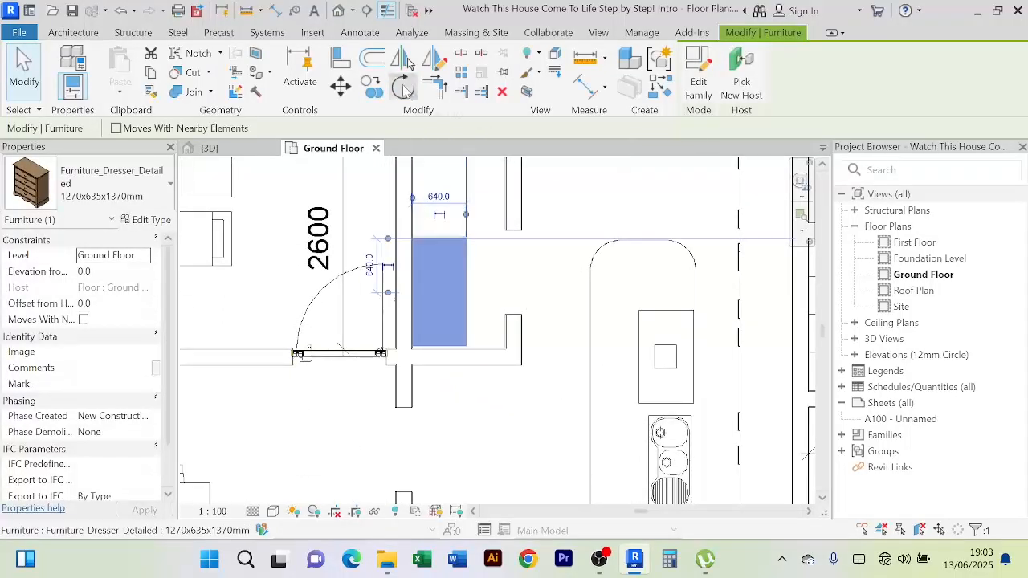
click(404, 87)
middle_drag(449, 201, 440, 377)
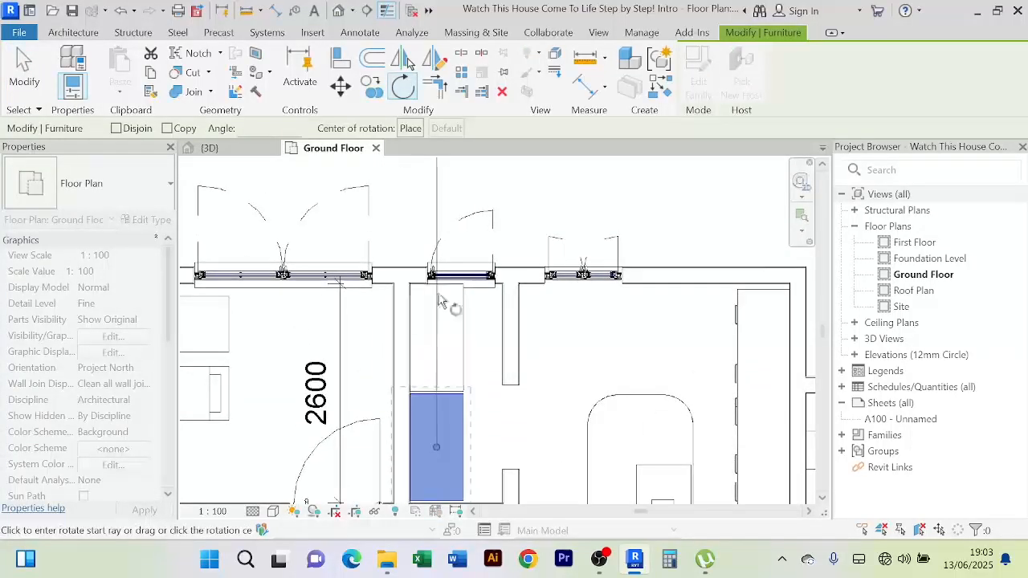
click(436, 207)
middle_drag(493, 450, 518, 323)
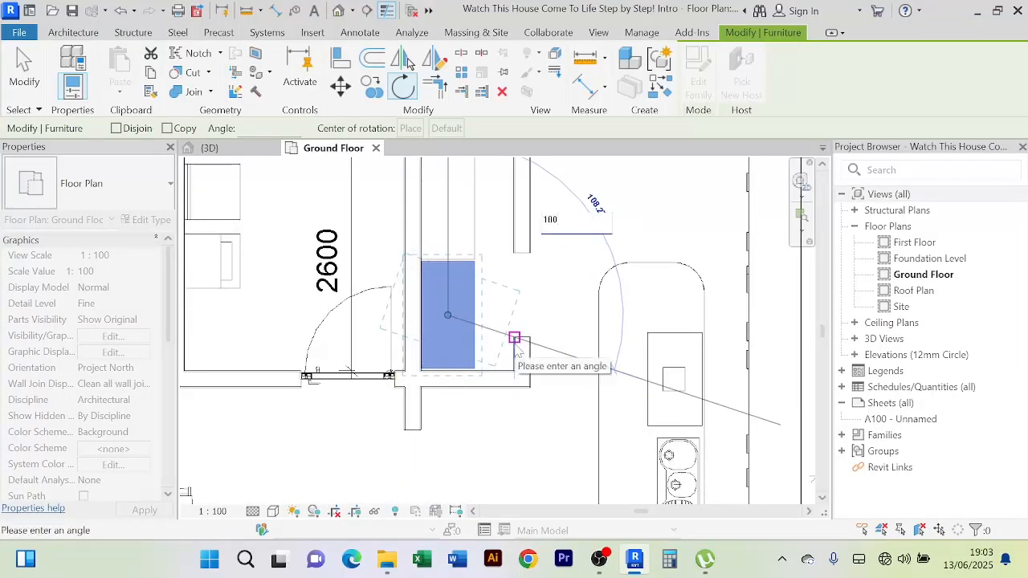
key(Return)
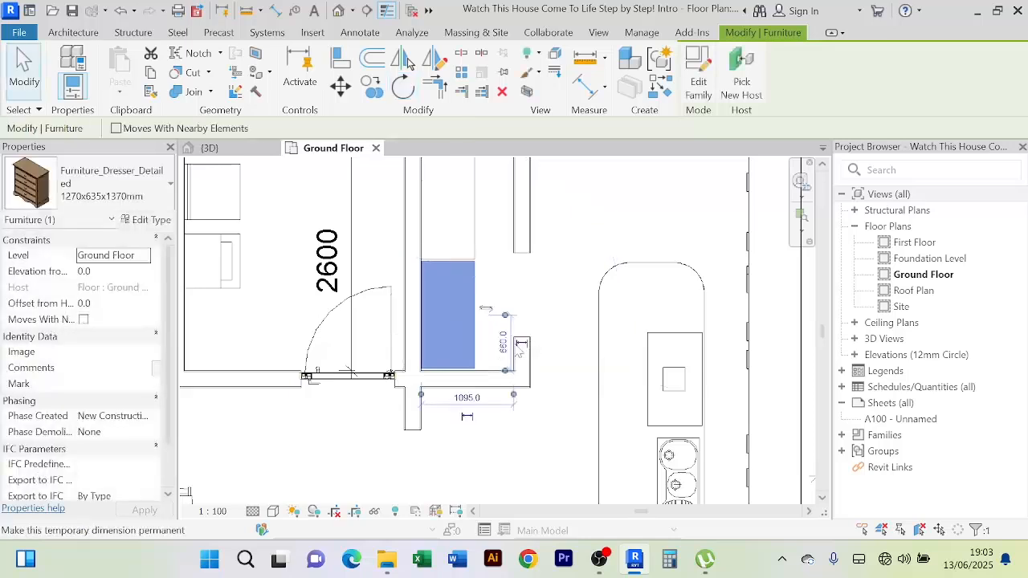
click(532, 304)
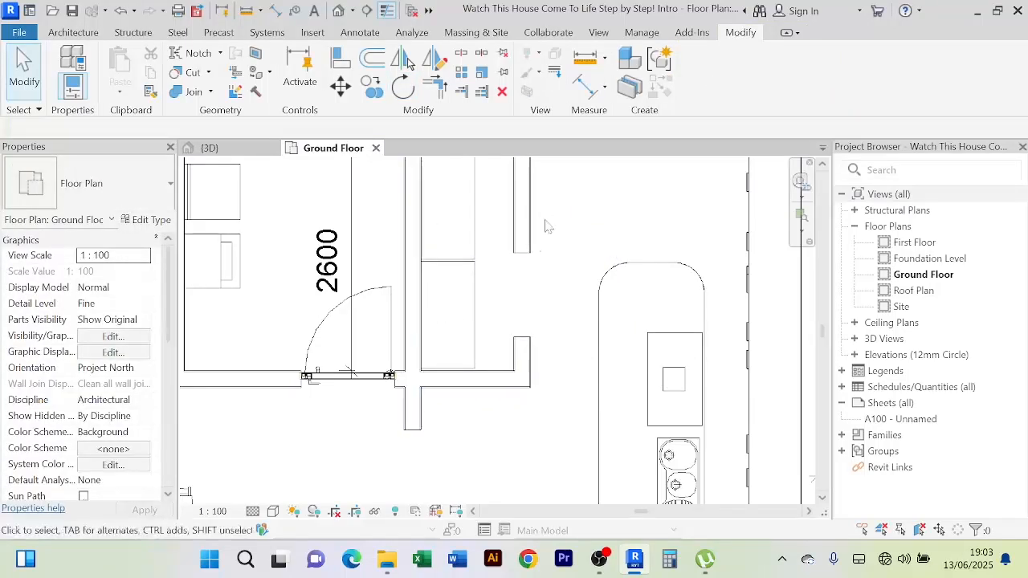
click(208, 148)
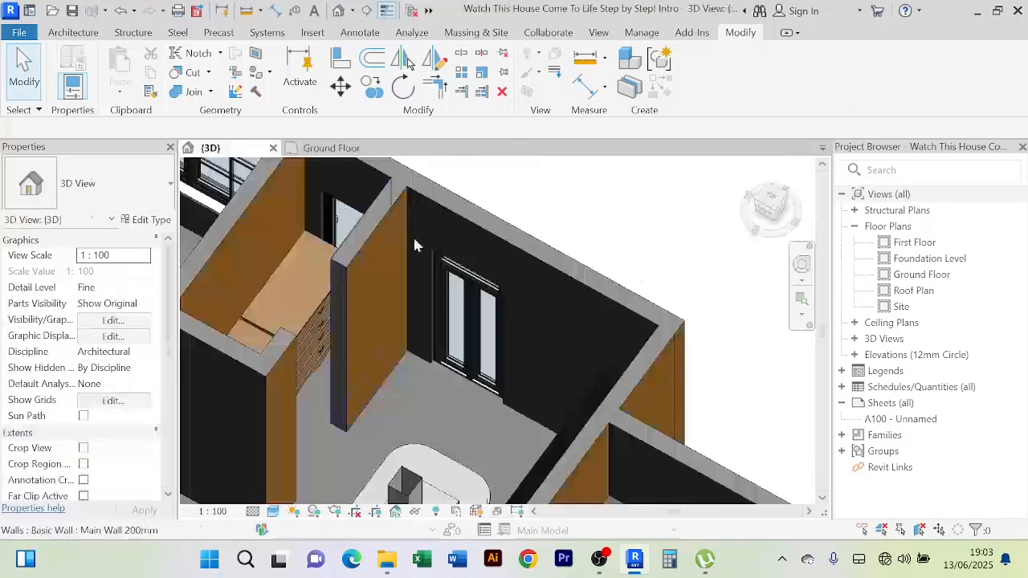
shift+middle_drag(341, 360, 392, 258)
scroll(387, 335, down, 3)
scroll(390, 351, up, 5)
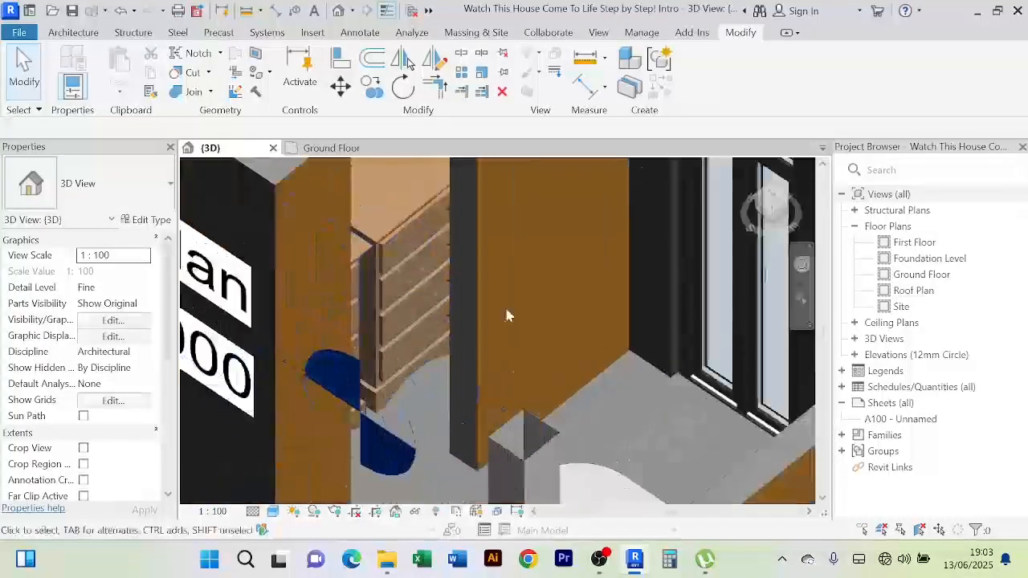
scroll(504, 315, down, 3)
scroll(496, 322, down, 3)
middle_drag(497, 325, 480, 337)
scroll(446, 331, up, 5)
scroll(517, 333, up, 3)
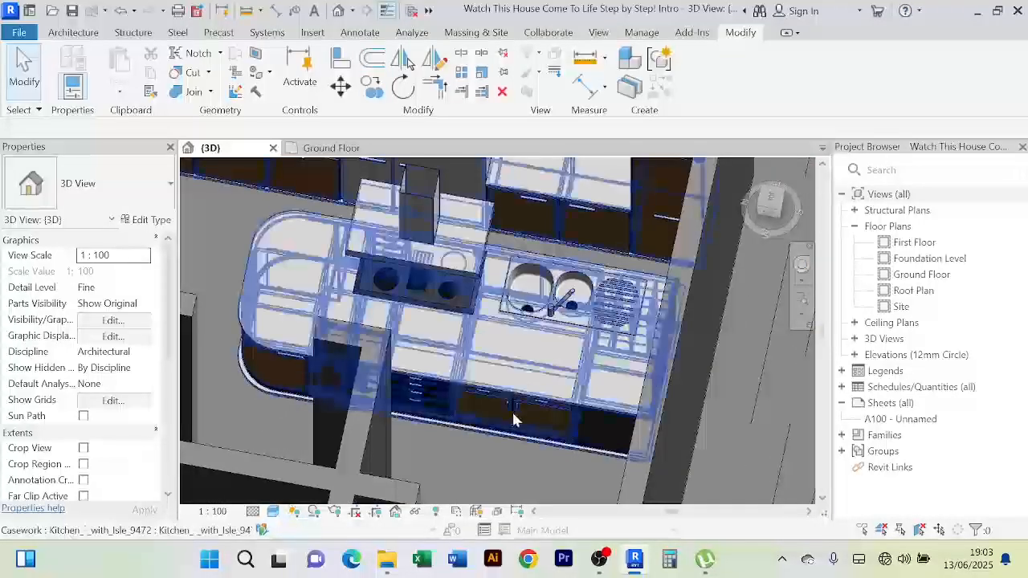
scroll(512, 412, down, 2)
shift+middle_drag(522, 386, 516, 323)
scroll(358, 325, up, 4)
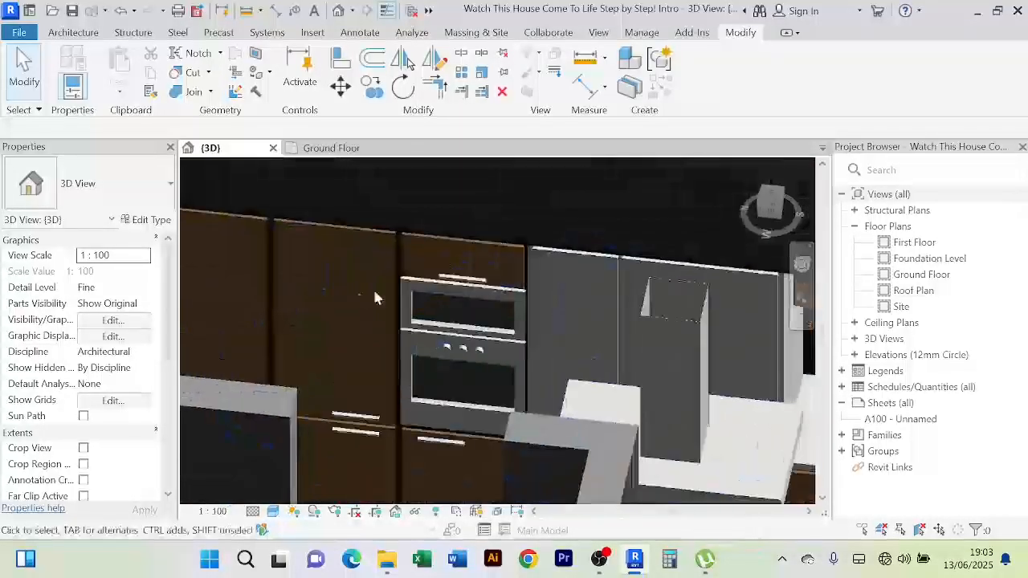
scroll(679, 324, down, 6)
middle_drag(668, 317, 386, 299)
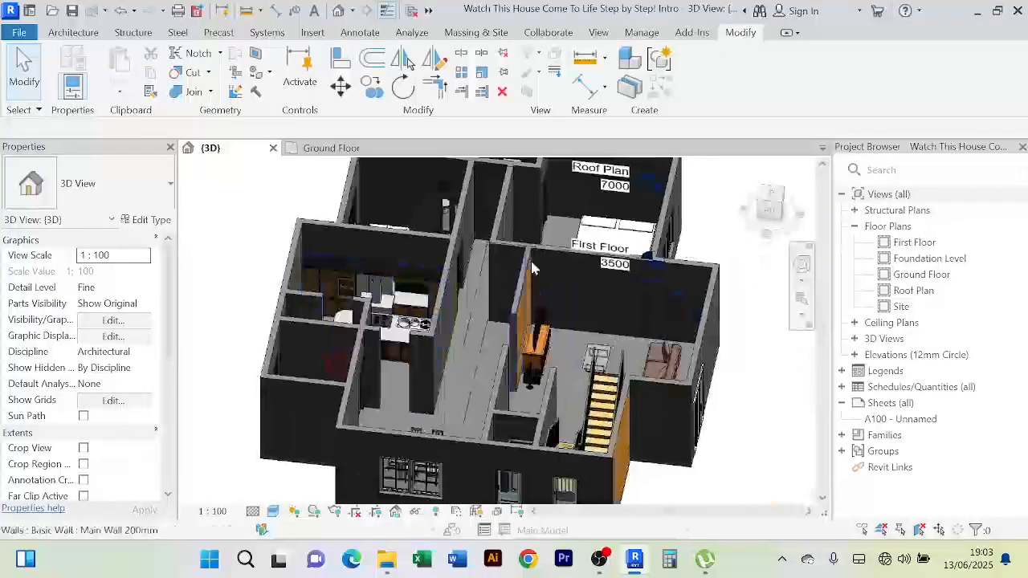
middle_drag(507, 329, 575, 269)
scroll(567, 336, up, 3)
scroll(554, 340, down, 2)
scroll(402, 352, down, 2)
scroll(457, 249, up, 4)
scroll(499, 339, up, 2)
scroll(492, 340, down, 2)
shift+middle_drag(488, 342, 537, 313)
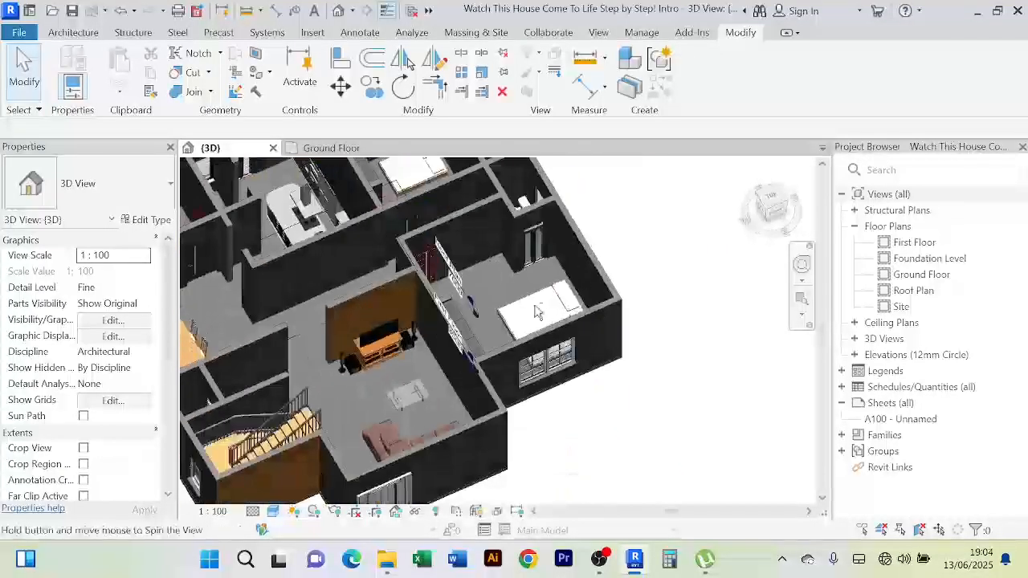
Show the Ground Floor plan zoomed and panned so the whole furnished layout and dimensions fit
click(331, 147)
scroll(530, 322, down, 4)
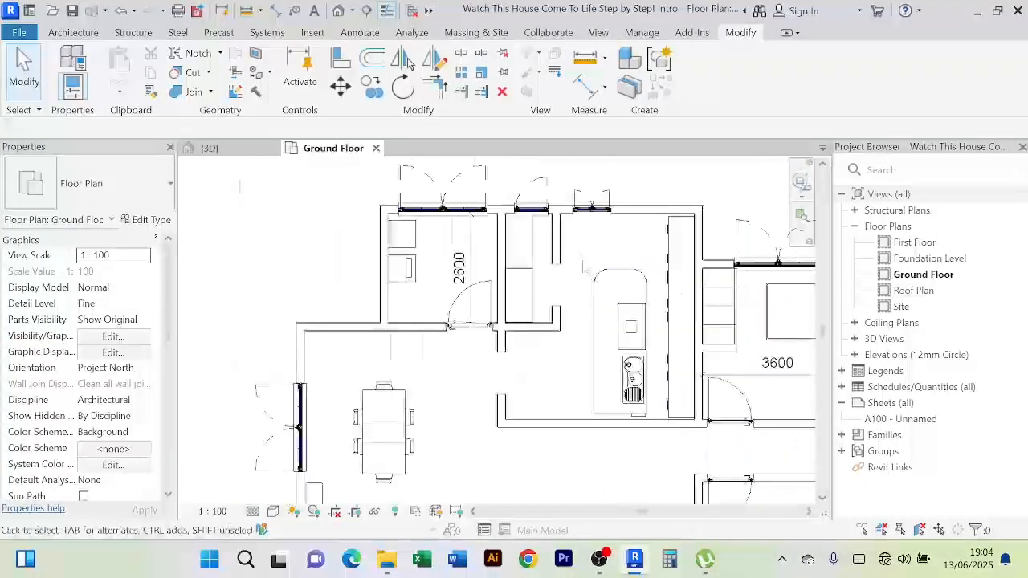
scroll(368, 315, down, 4)
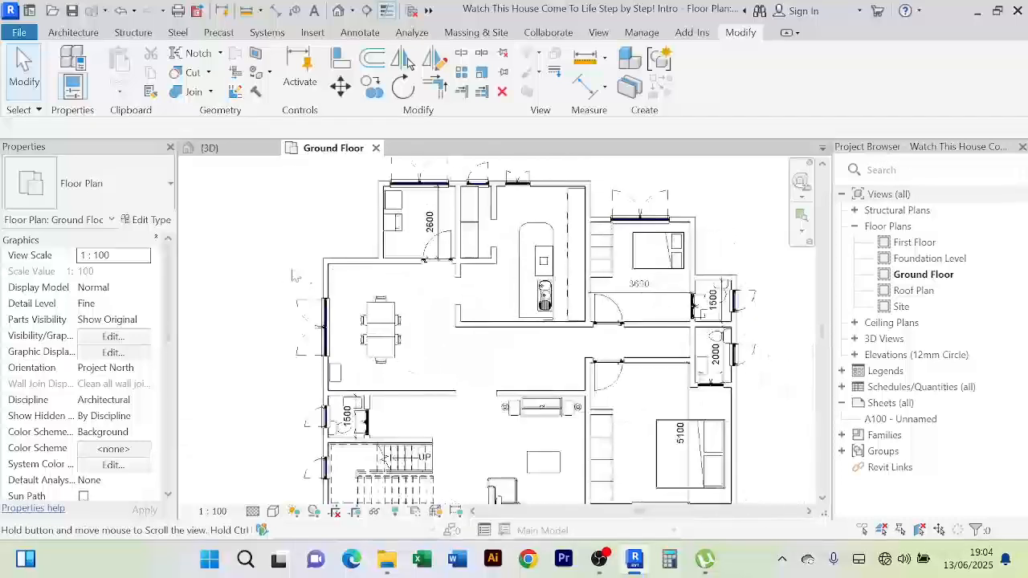
scroll(287, 436, up, 5)
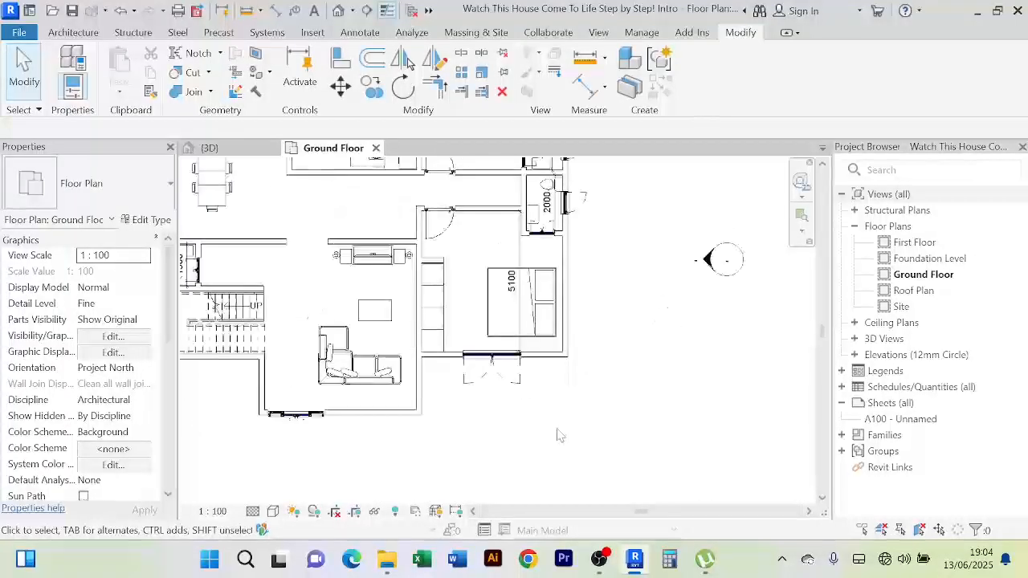
middle_drag(557, 432, 650, 448)
scroll(650, 447, down, 2)
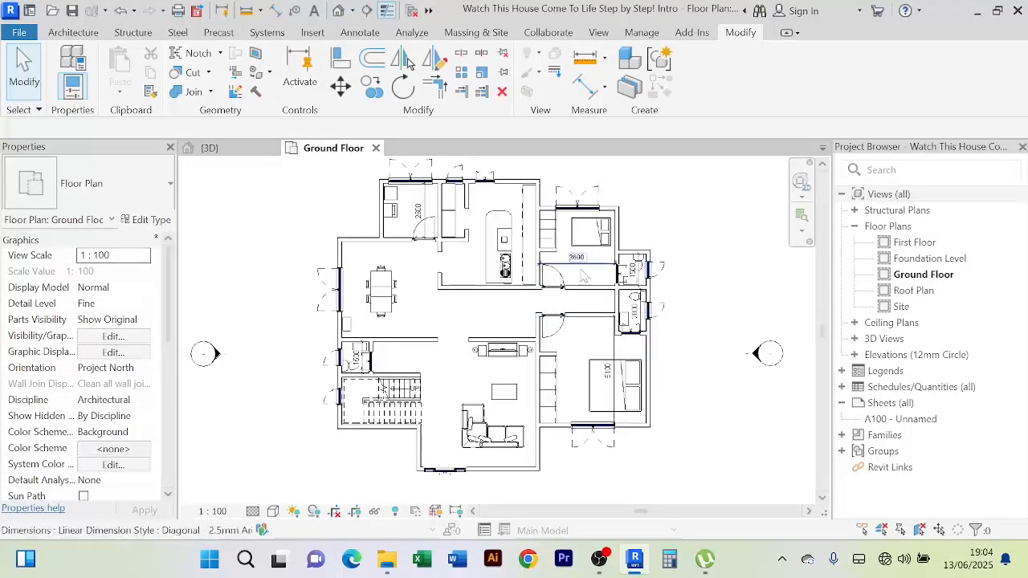
middle_drag(702, 218, 635, 223)
scroll(635, 222, down, 1)
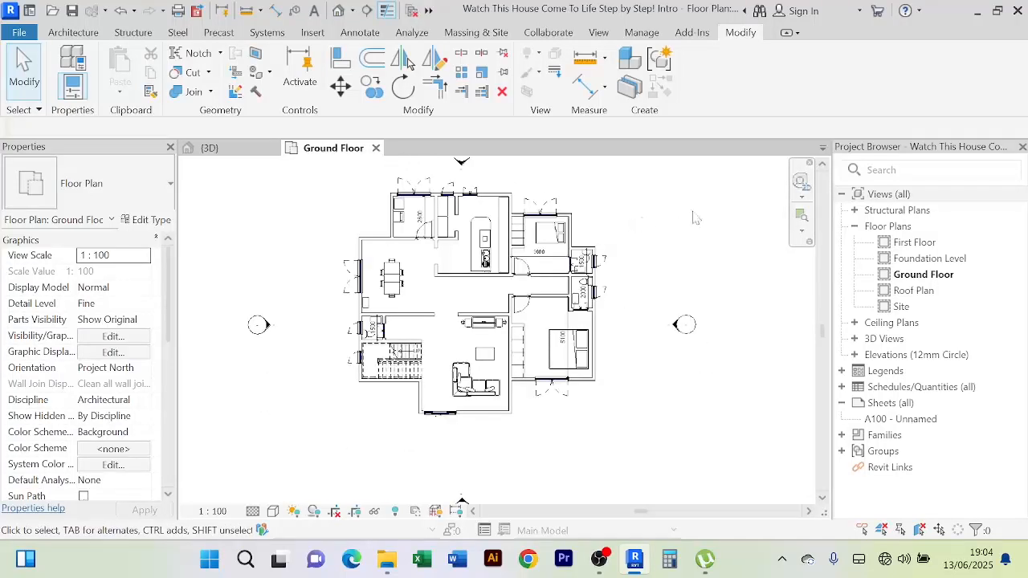
Open the First Floor plan and start a Floor: Architectural boundary sketch on that level
double_click(913, 243)
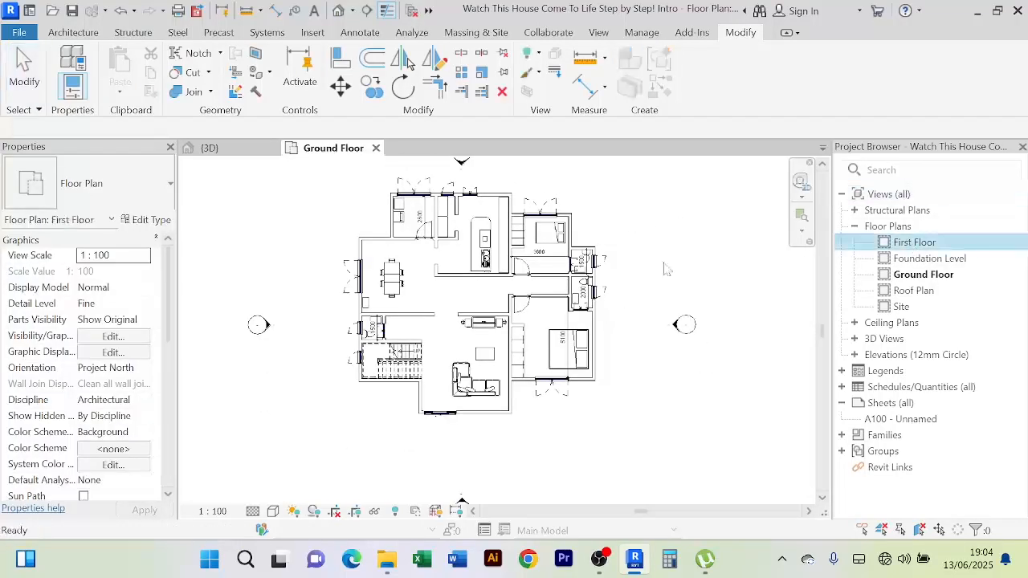
scroll(402, 261, up, 3)
scroll(415, 277, down, 2)
middle_drag(422, 285, 351, 308)
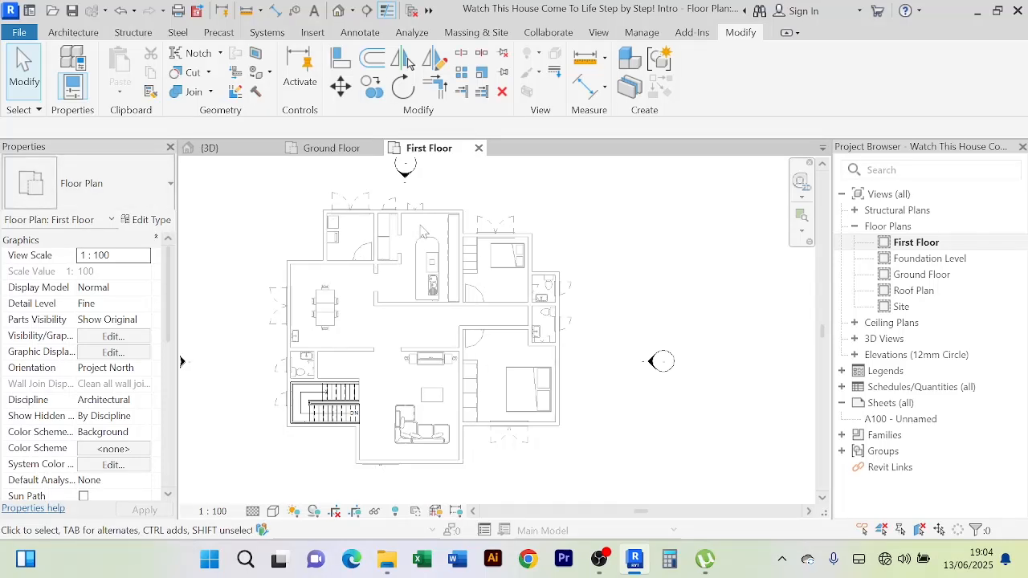
click(72, 33)
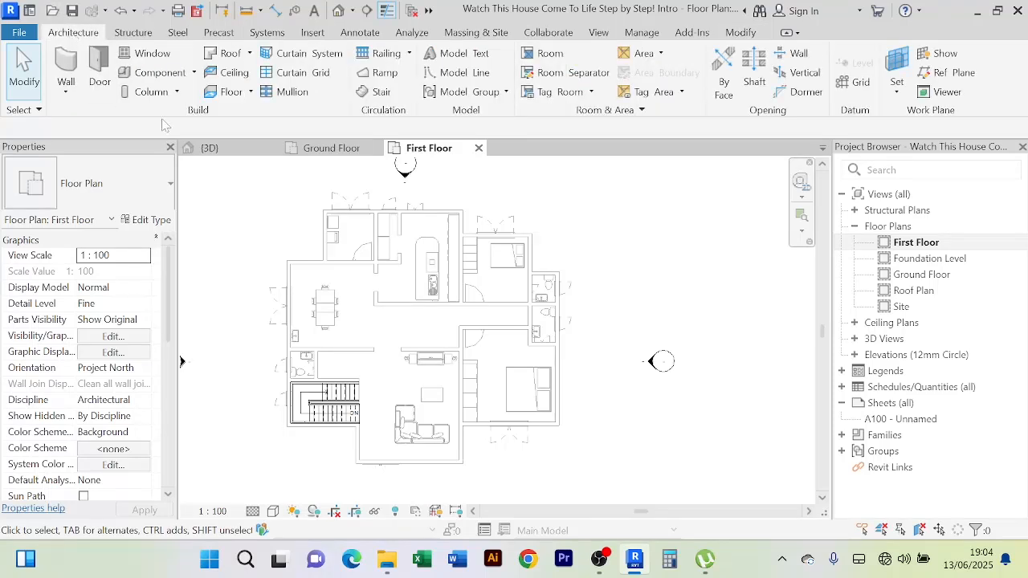
click(251, 93)
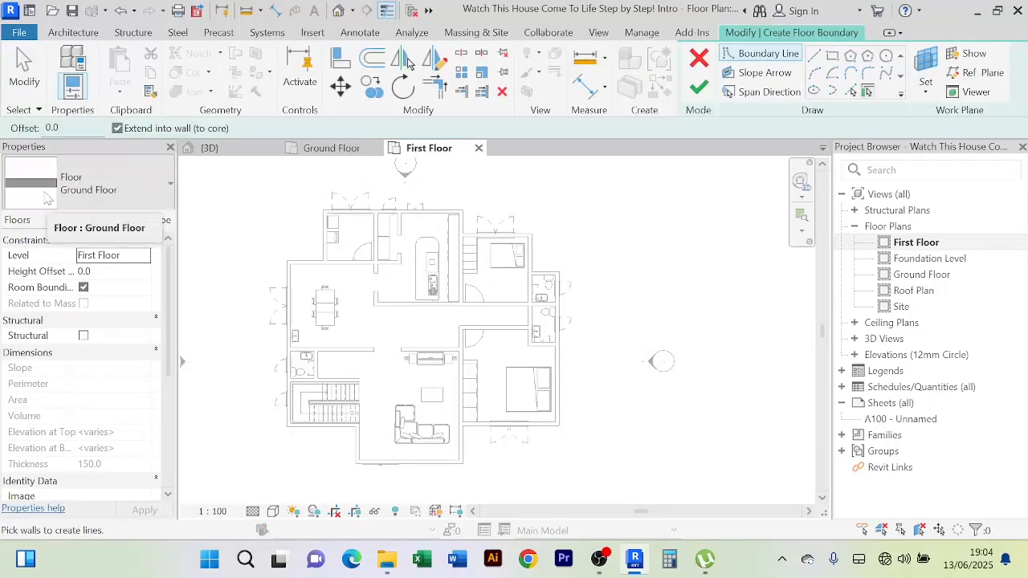
Pick the top, left, horizontal and right walls as floor boundary lines
click(851, 92)
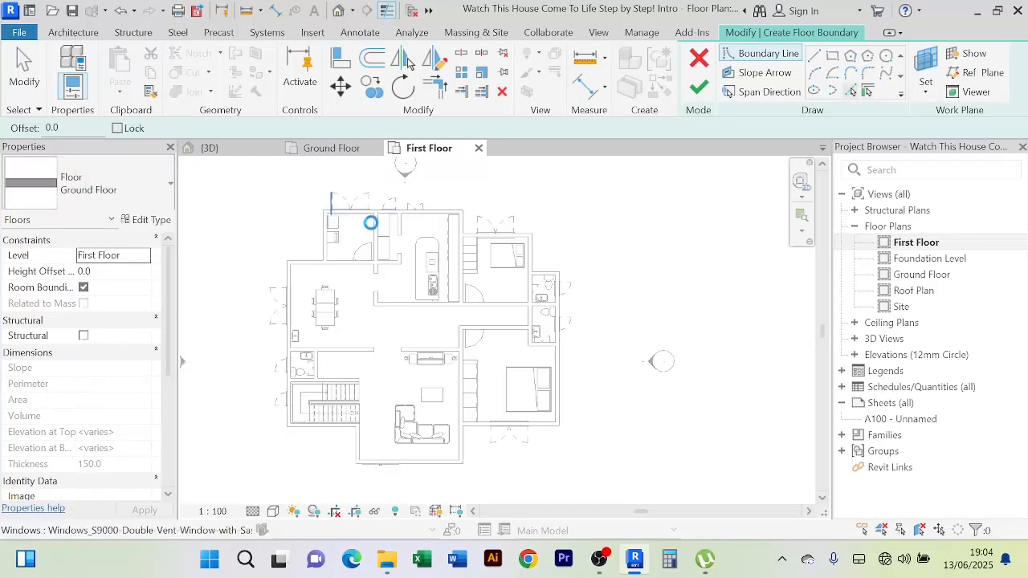
scroll(370, 223, up, 5)
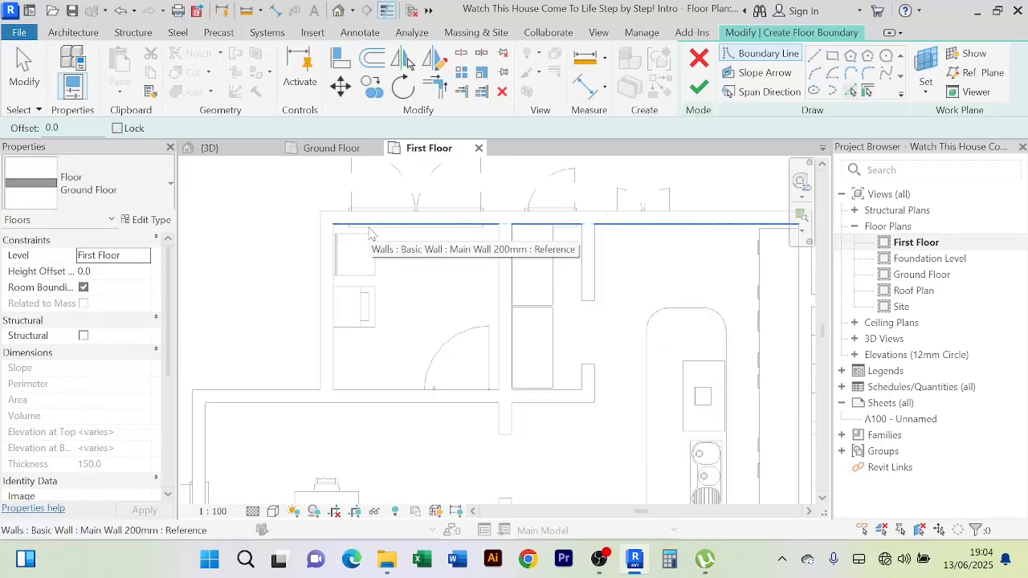
click(370, 233)
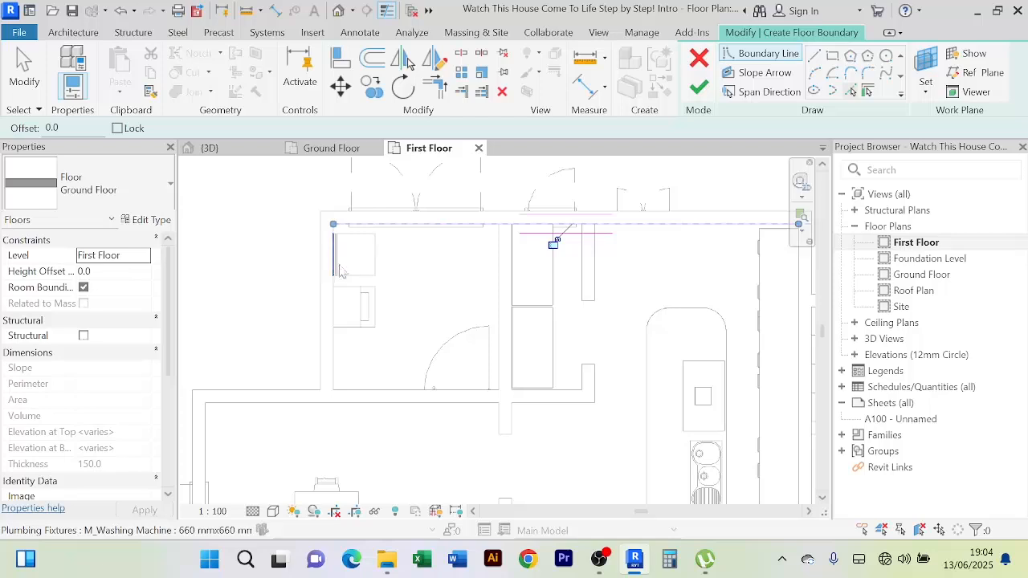
click(333, 353)
middle_drag(389, 369, 392, 291)
click(322, 331)
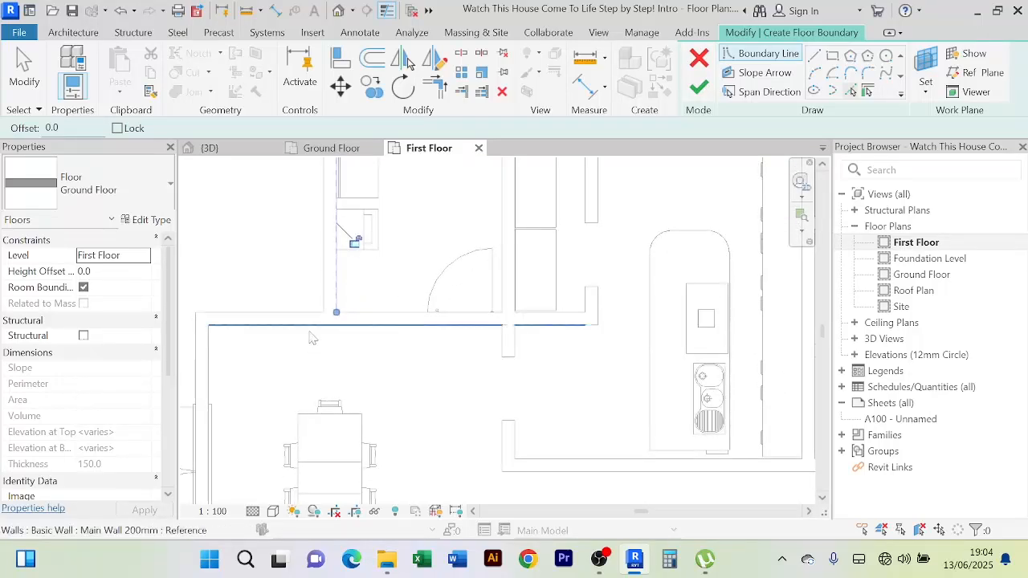
click(207, 379)
scroll(392, 372, down, 3)
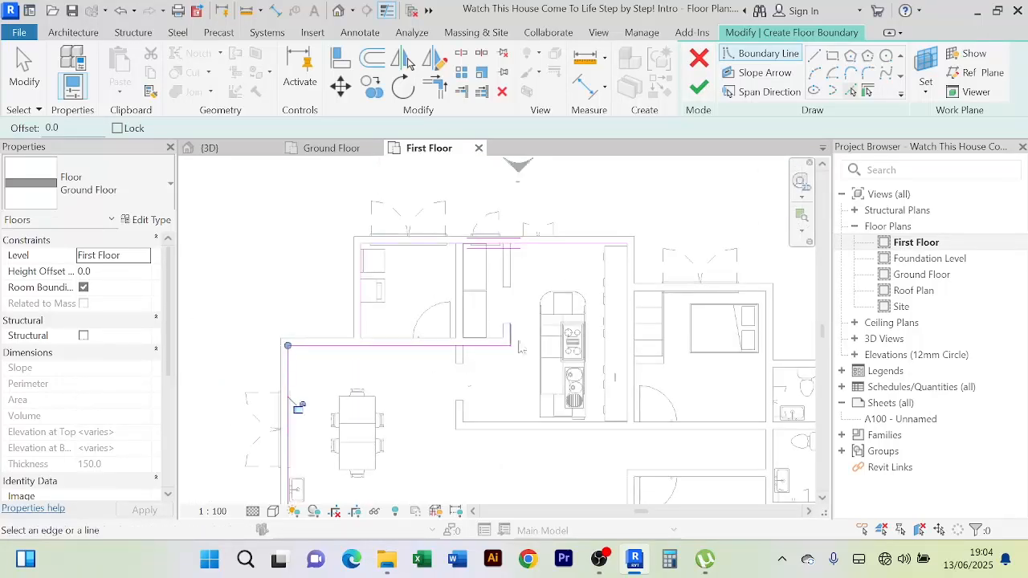
click(627, 297)
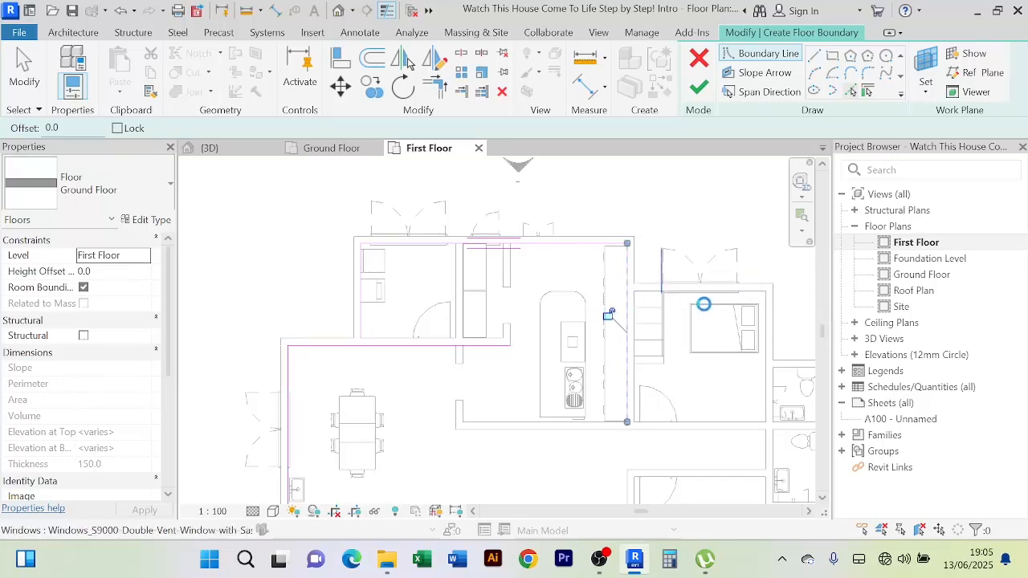
Add boundary lines along two more walls, including the vertical wall
scroll(744, 293, up, 3)
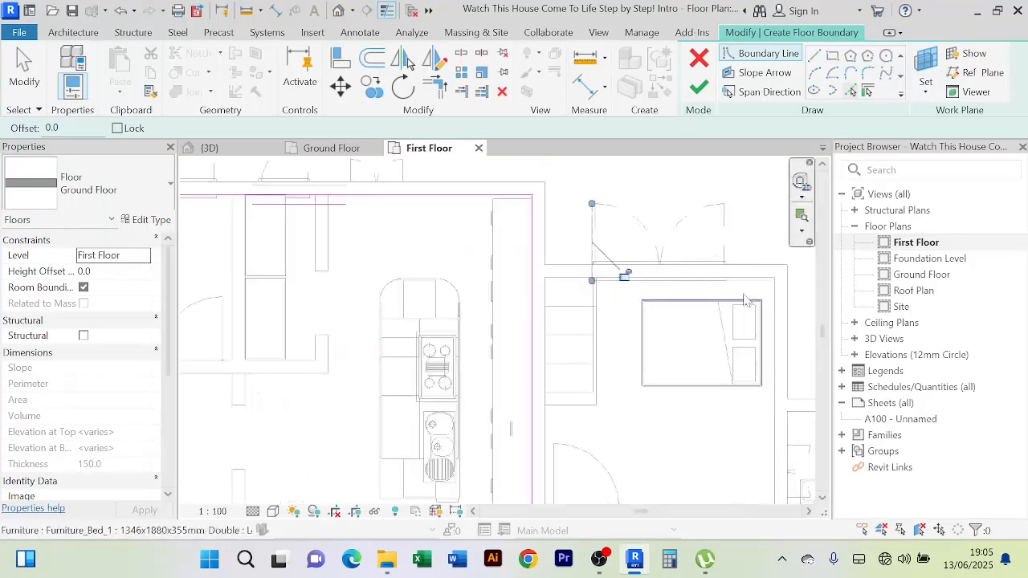
click(748, 281)
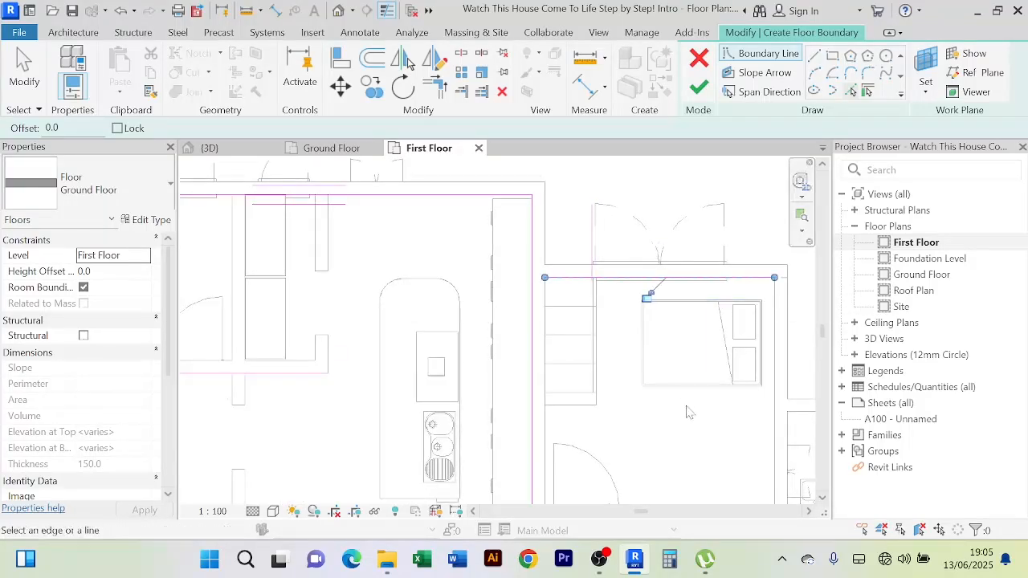
middle_drag(685, 405, 580, 324)
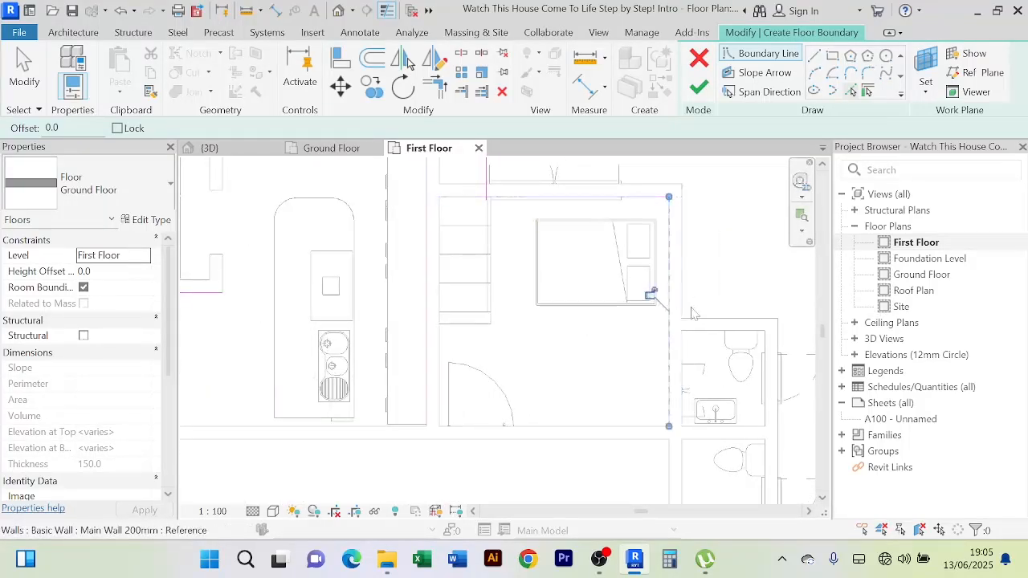
middle_drag(723, 299, 635, 233)
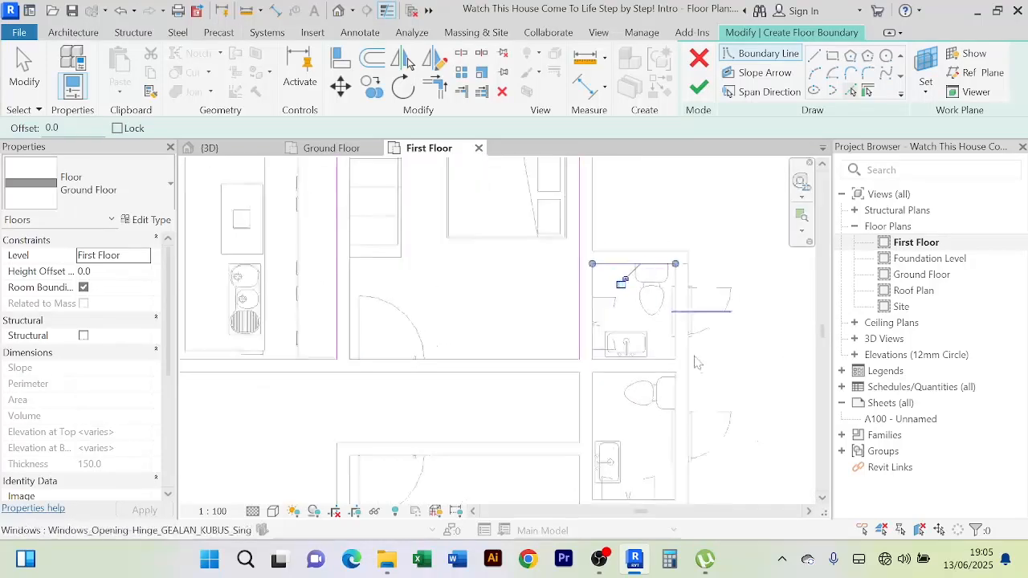
scroll(558, 306, down, 3)
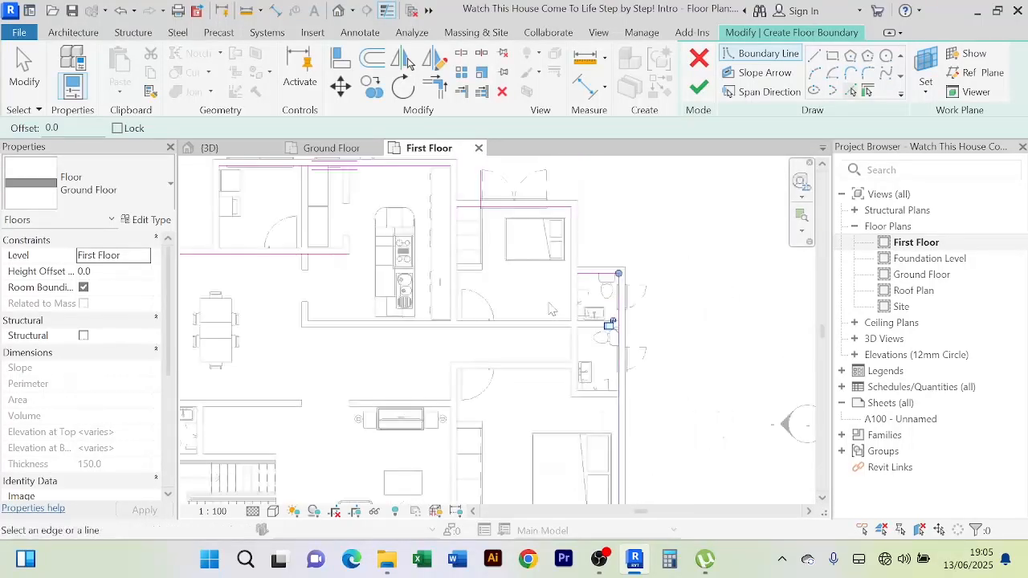
middle_drag(562, 281, 566, 176)
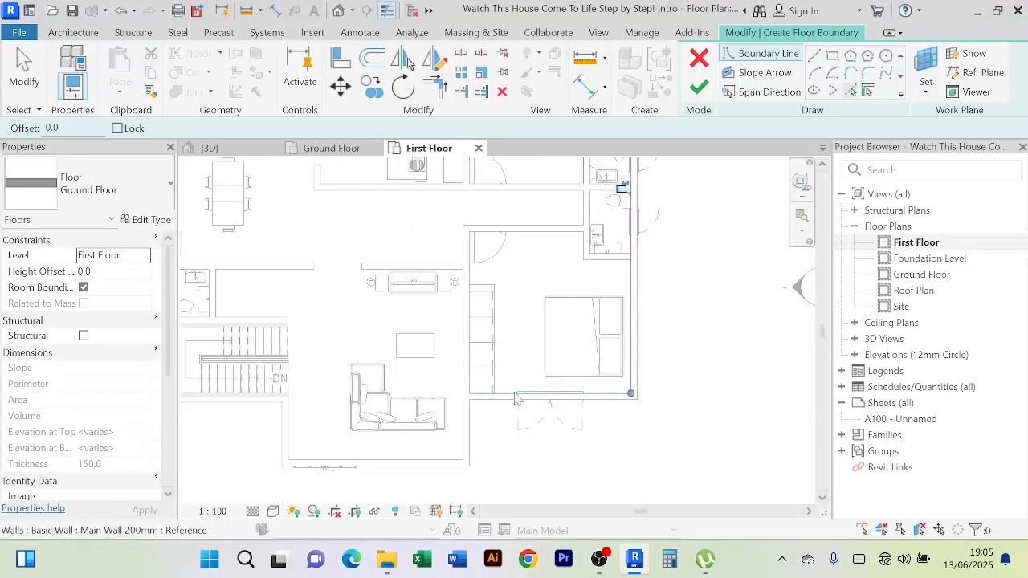
click(464, 418)
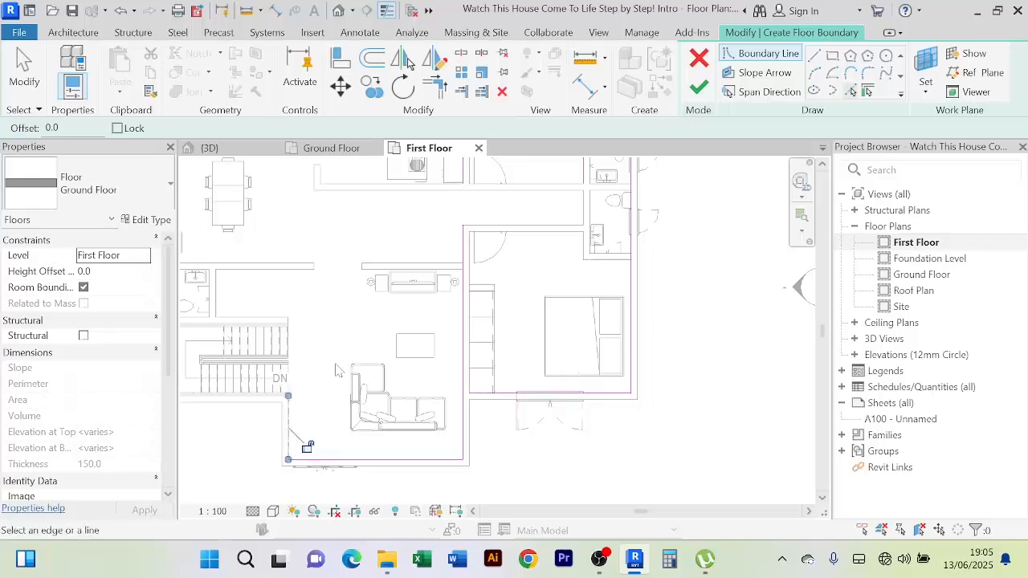
Add a boundary line along the stair's lower-left edge
scroll(340, 371, down, 1)
middle_drag(346, 373, 405, 369)
scroll(290, 395, up, 3)
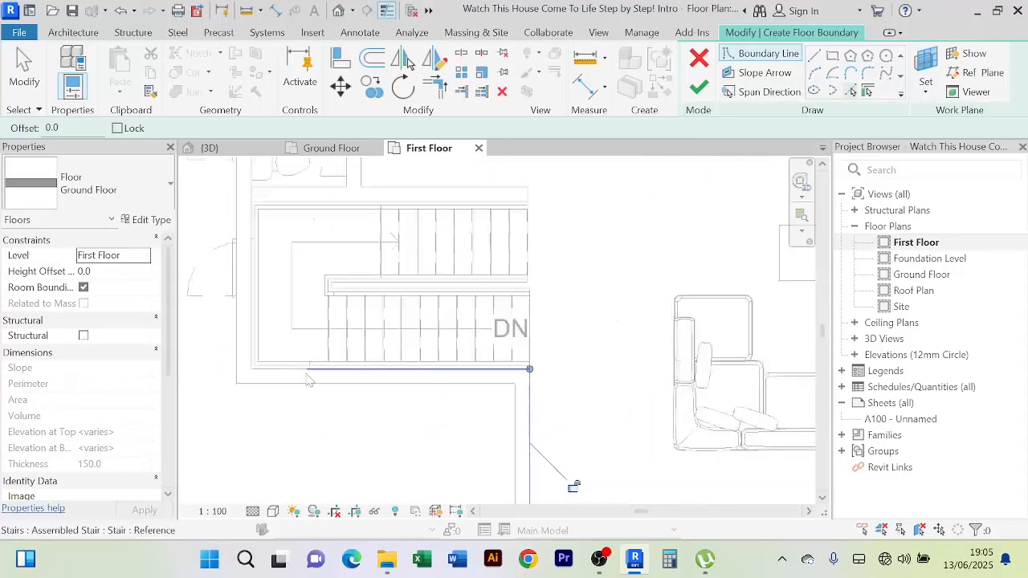
scroll(305, 377, up, 3)
click(278, 374)
scroll(339, 444, down, 1)
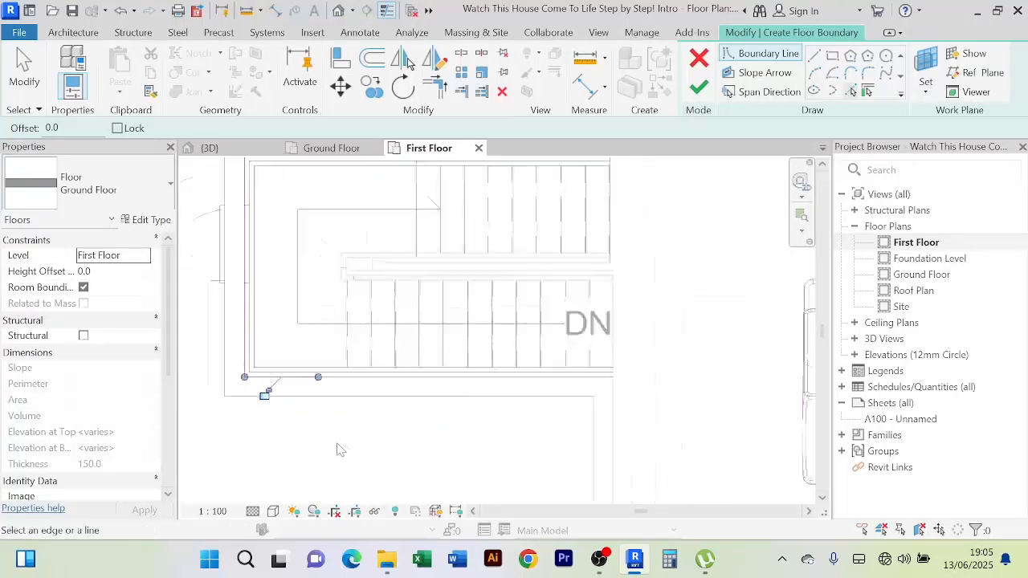
scroll(338, 450, down, 4)
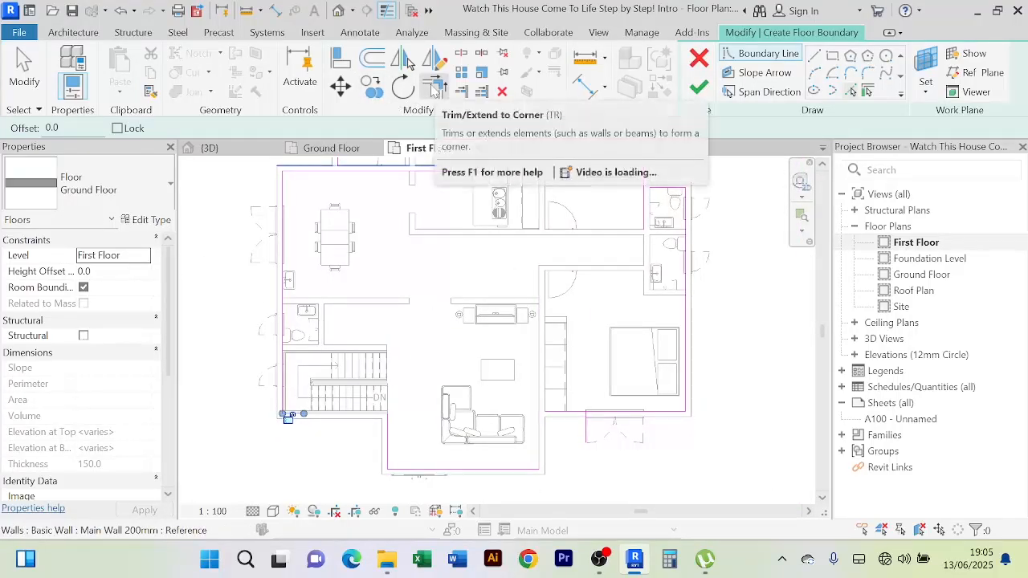
Trim the open slab boundary corners near the stairs into clean joined corners
click(432, 88)
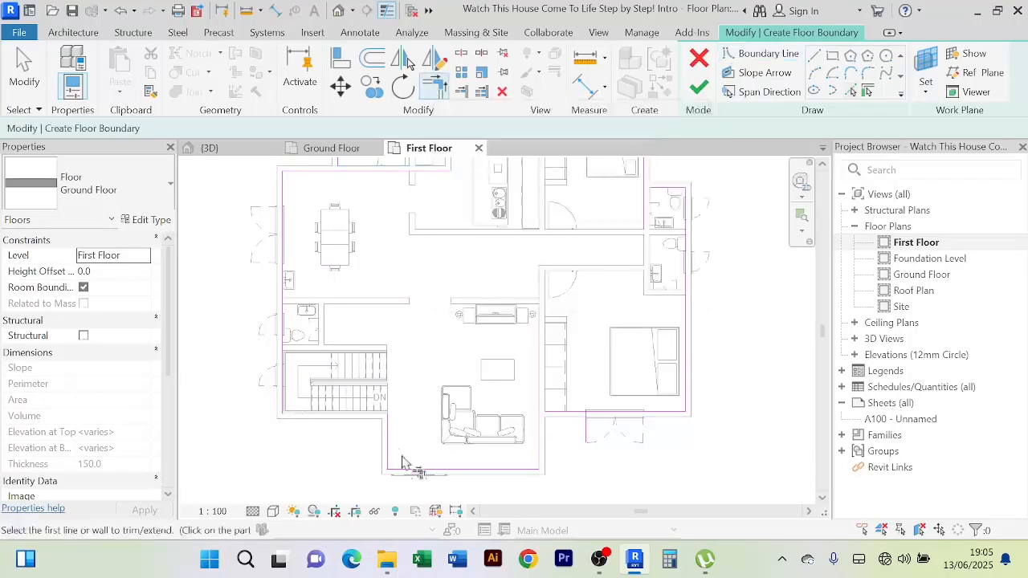
scroll(392, 438, up, 2)
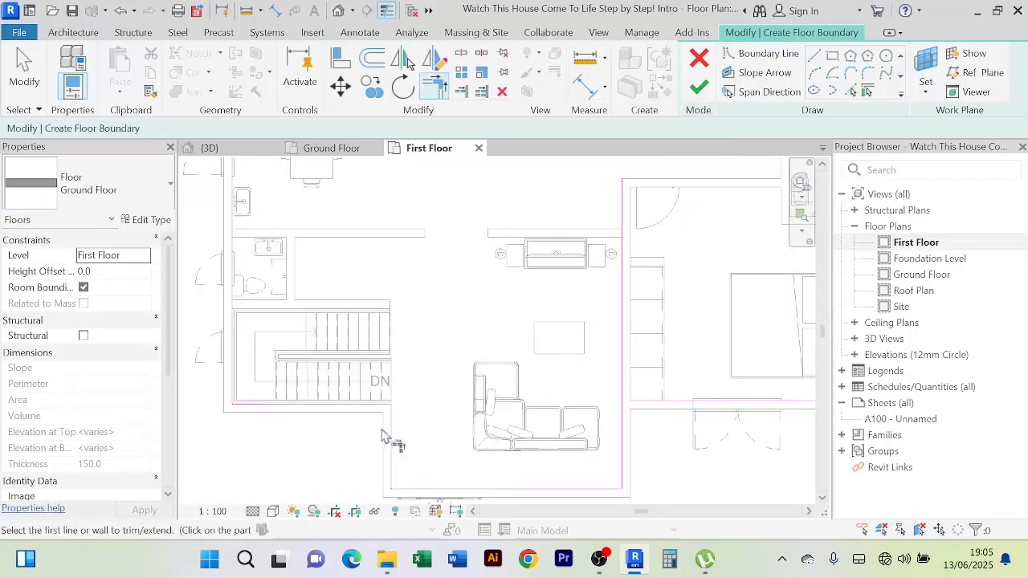
click(264, 408)
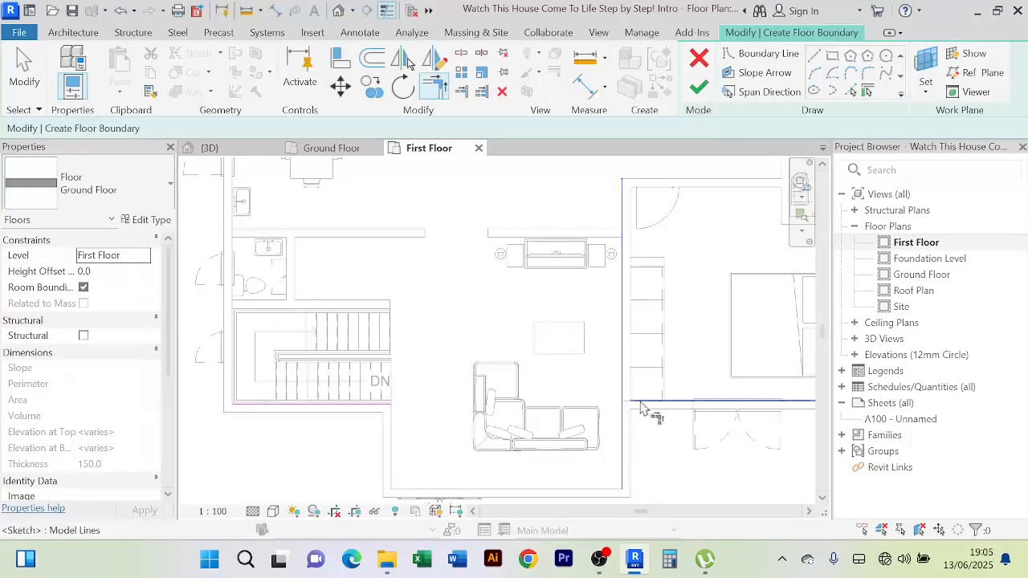
scroll(610, 442, down, 3)
scroll(563, 340, up, 5)
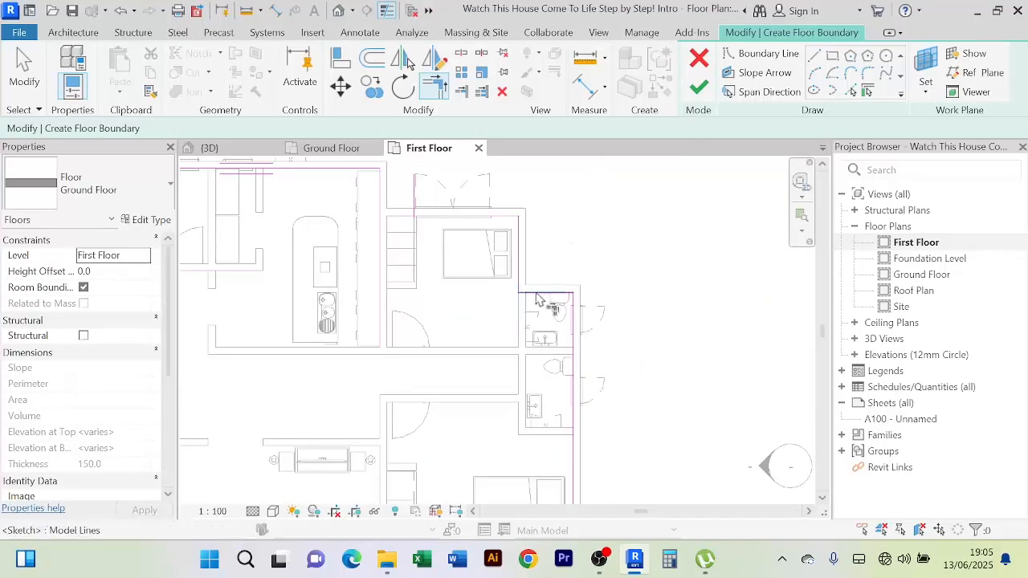
middle_drag(611, 264, 675, 320)
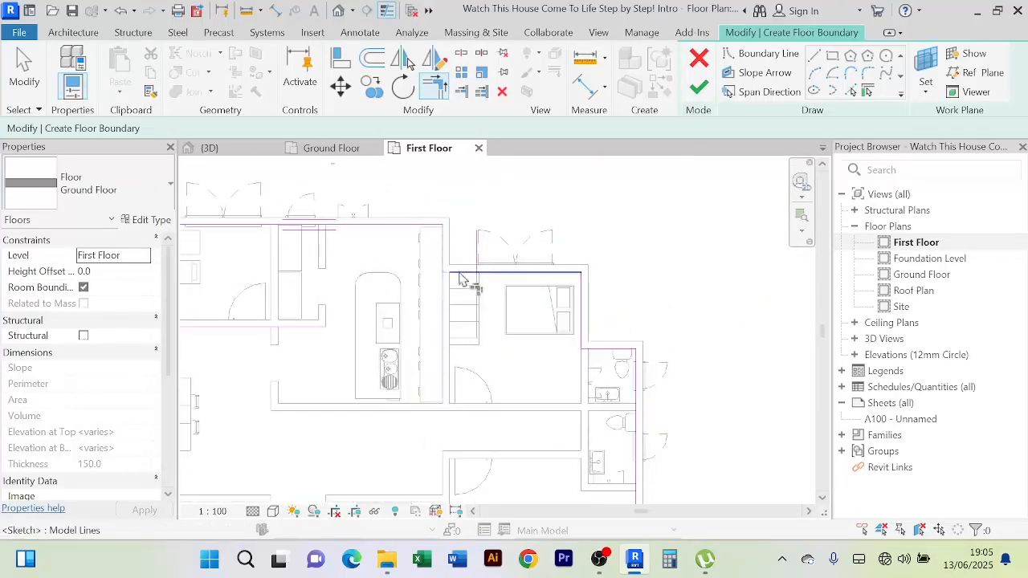
scroll(406, 258, down, 2)
middle_drag(416, 264, 457, 267)
scroll(410, 271, up, 2)
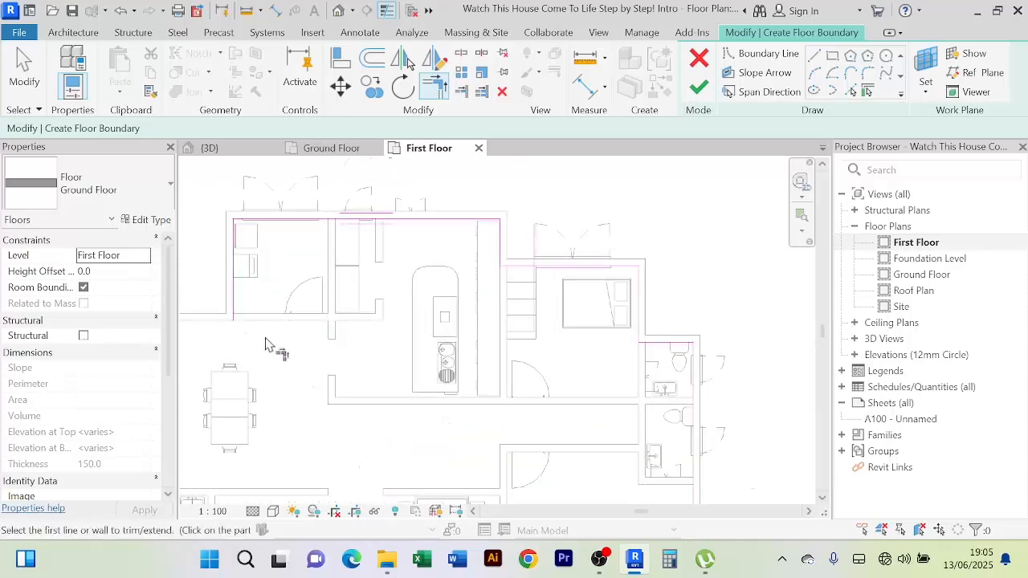
scroll(265, 343, down, 3)
right_click(496, 234)
click(522, 239)
right_click(503, 219)
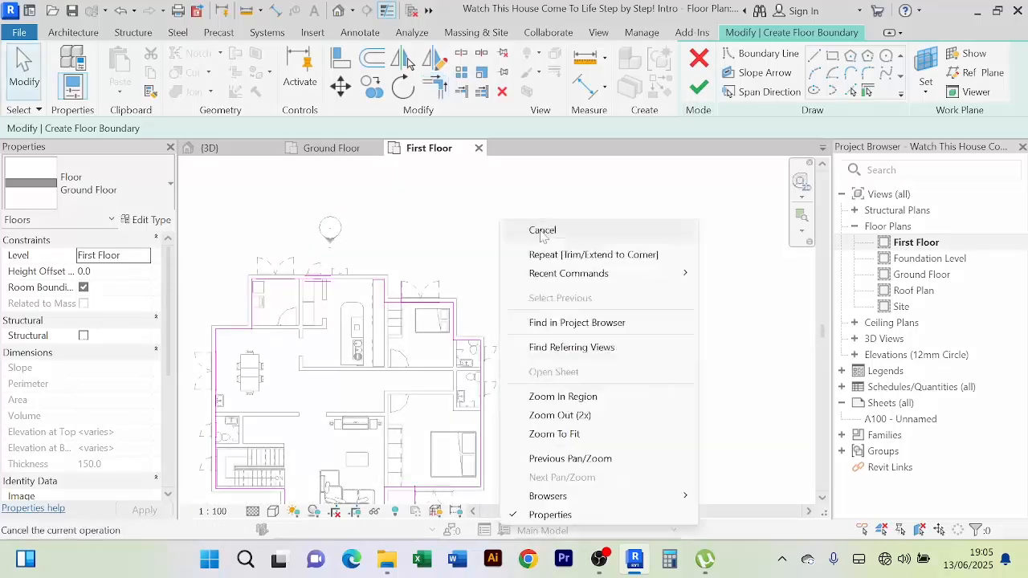
click(536, 230)
Delete the stray boundary line and the short leftover segment from the outline
scroll(409, 305, up, 3)
click(403, 279)
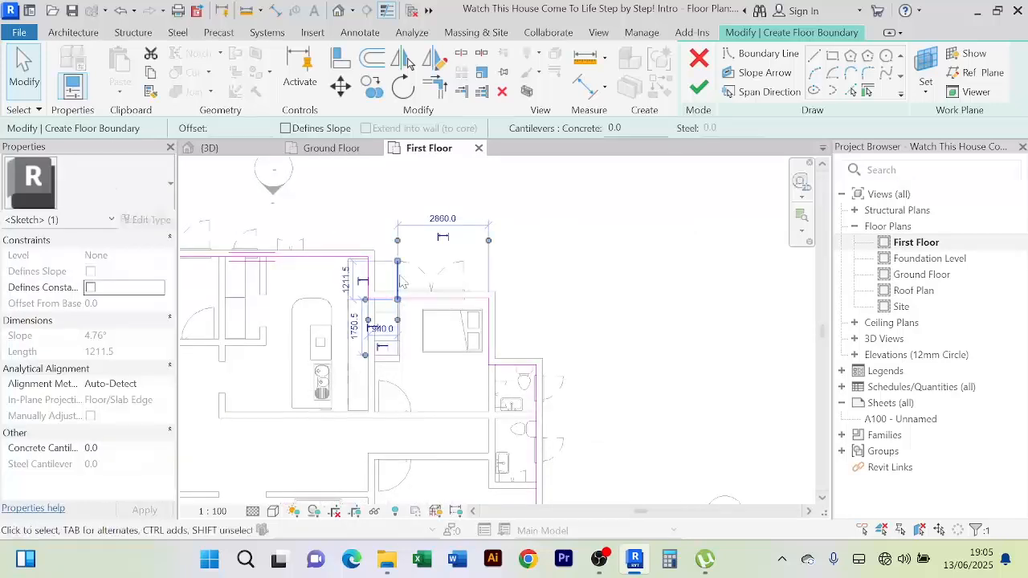
key(Delete)
middle_drag(591, 342, 599, 253)
scroll(599, 253, down, 3)
middle_drag(608, 319, 608, 271)
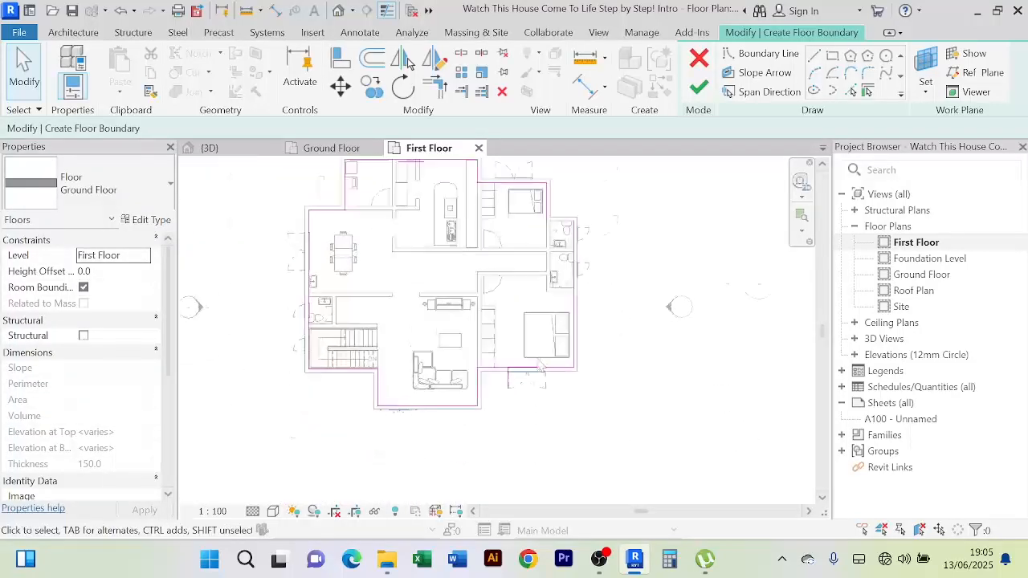
scroll(517, 354, up, 2)
click(498, 401)
key(Delete)
Check the closed outline and finish it, creating the 164.120 m² First Floor slab
scroll(637, 409, down, 3)
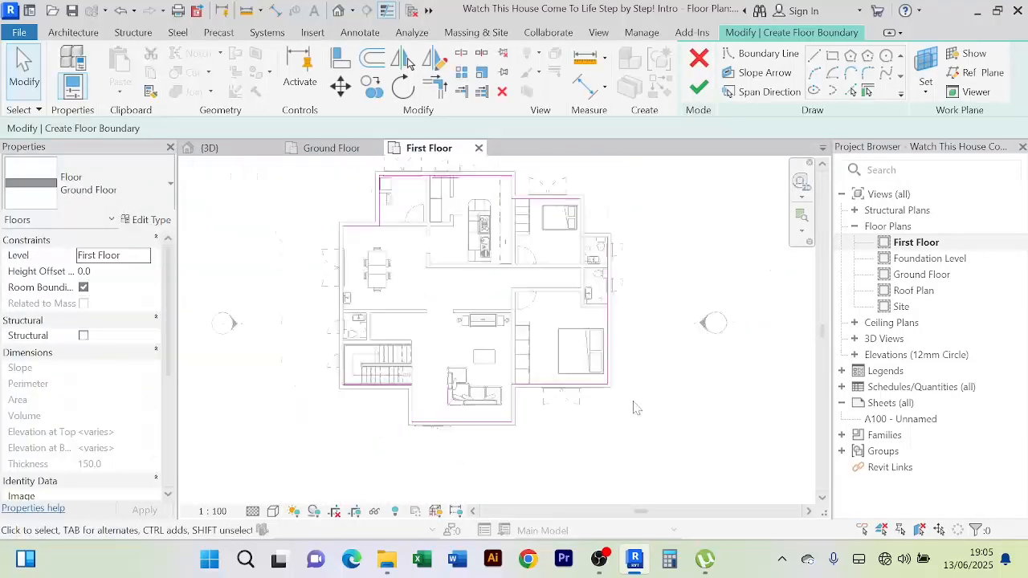
middle_drag(635, 409, 616, 449)
scroll(524, 287, up, 3)
middle_drag(525, 300, 505, 408)
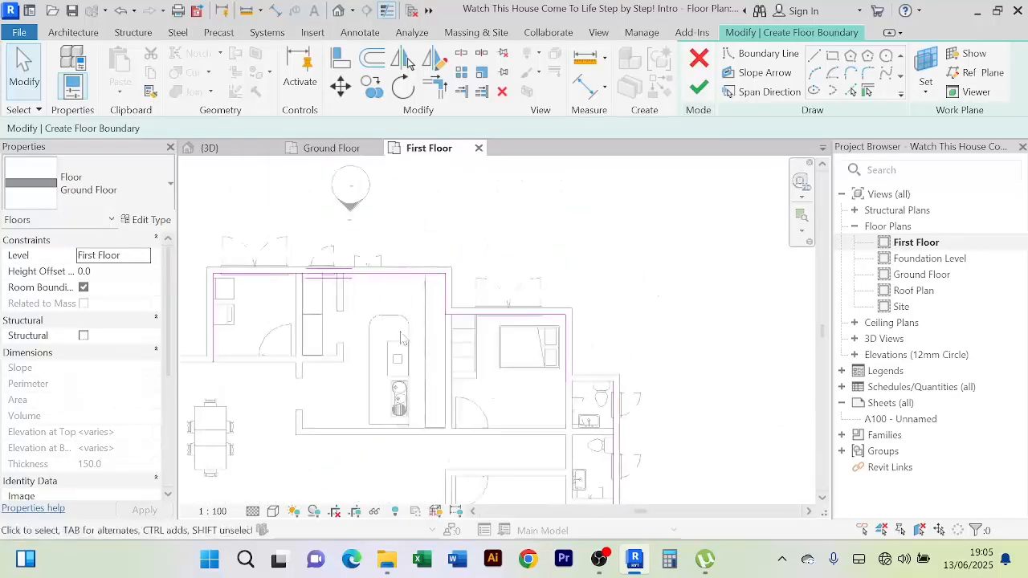
scroll(377, 302, up, 2)
scroll(378, 302, down, 1)
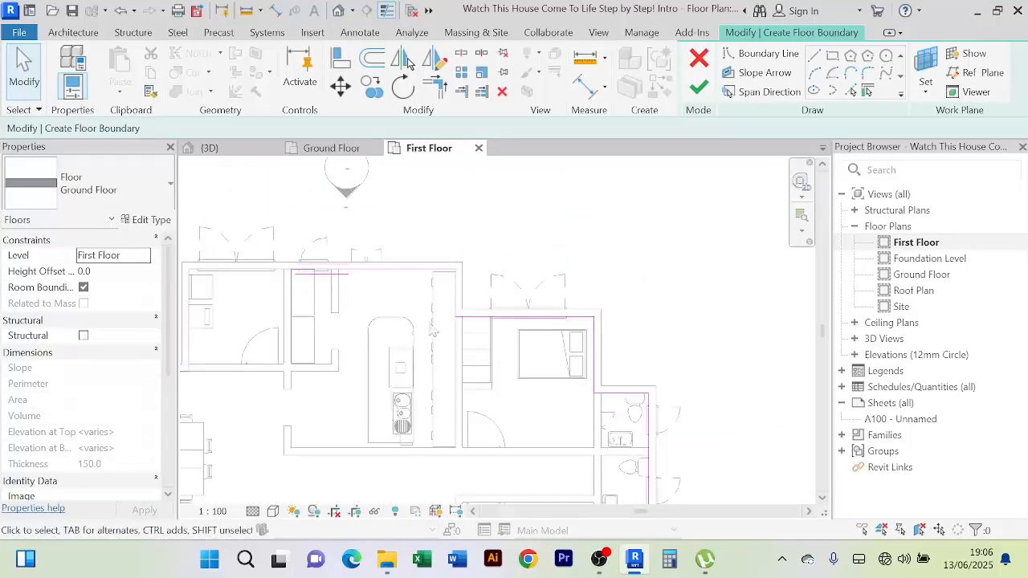
scroll(554, 328, up, 3)
scroll(696, 340, down, 2)
middle_drag(696, 340, 633, 260)
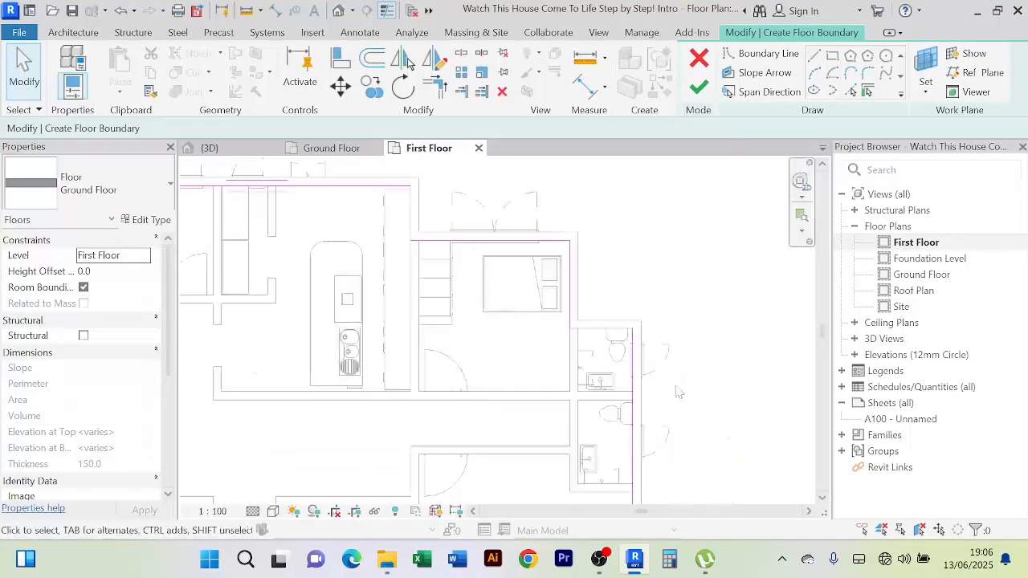
scroll(679, 392, down, 2)
middle_drag(687, 391, 656, 338)
scroll(651, 397, down, 1)
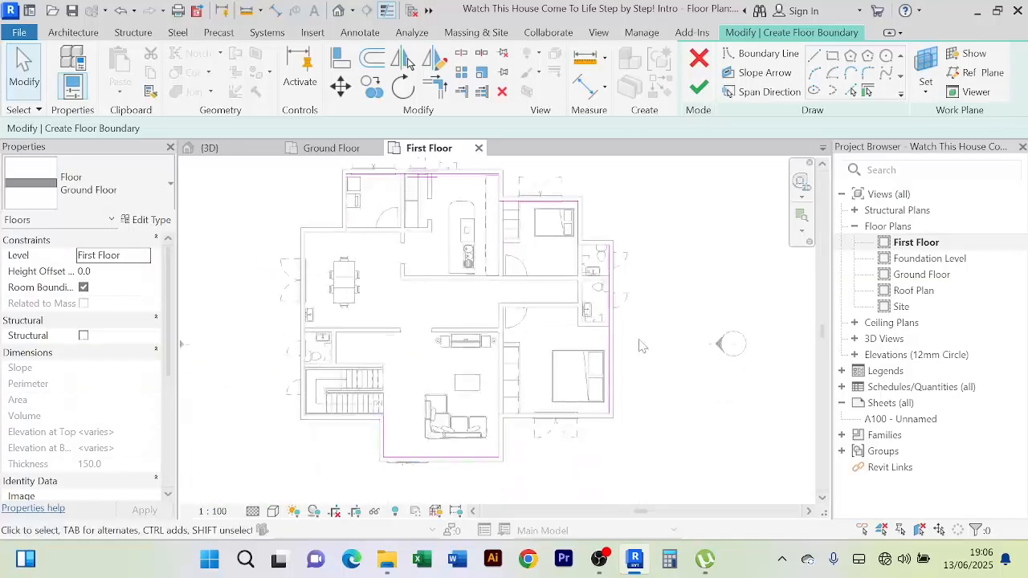
click(699, 88)
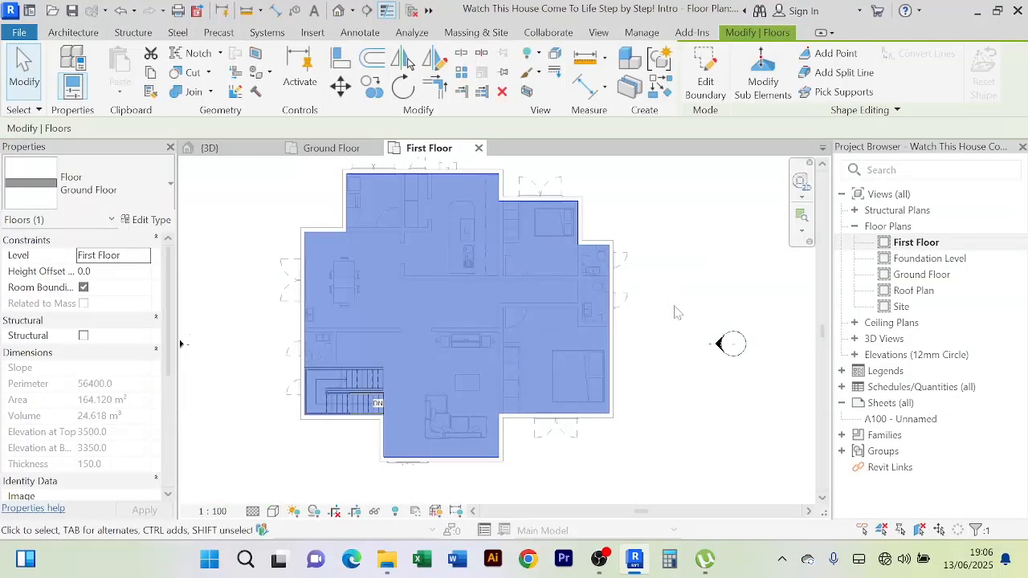
Switch to the {3D} view and orbit to see the house from outside
scroll(677, 299, down, 1)
middle_drag(673, 300, 613, 345)
scroll(438, 226, up, 1)
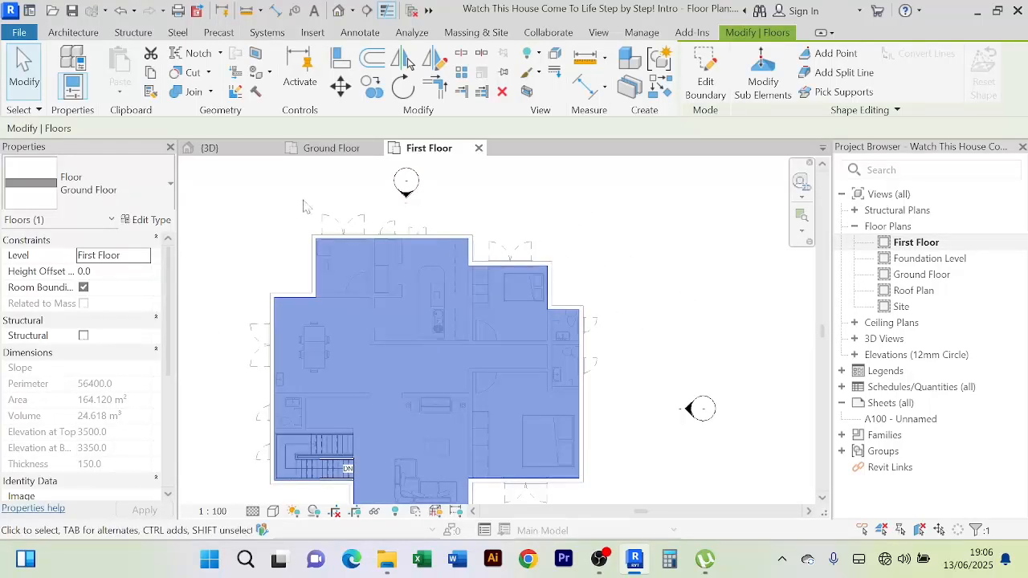
click(211, 149)
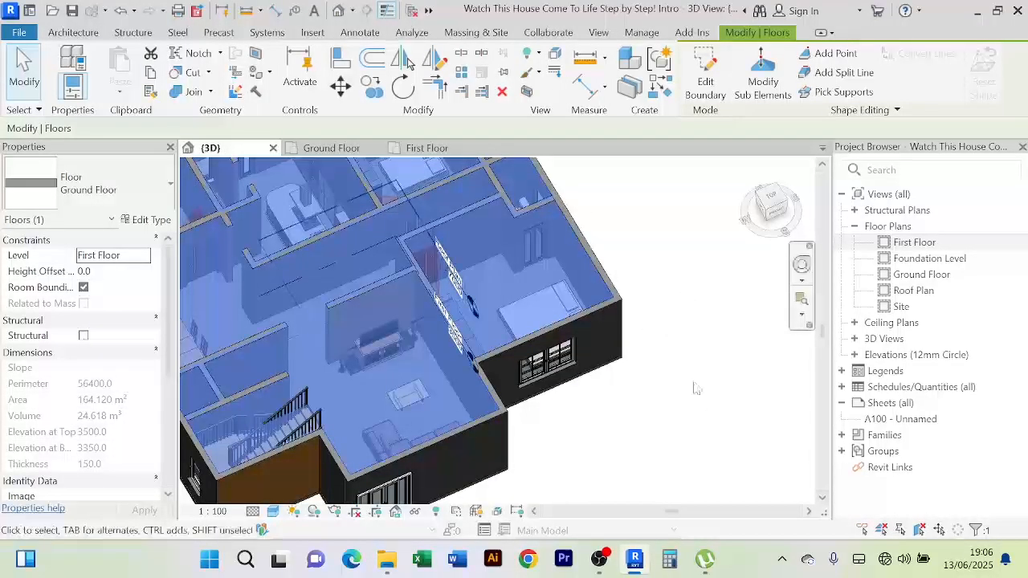
scroll(696, 389, down, 3)
shift+middle_drag(693, 385, 493, 267)
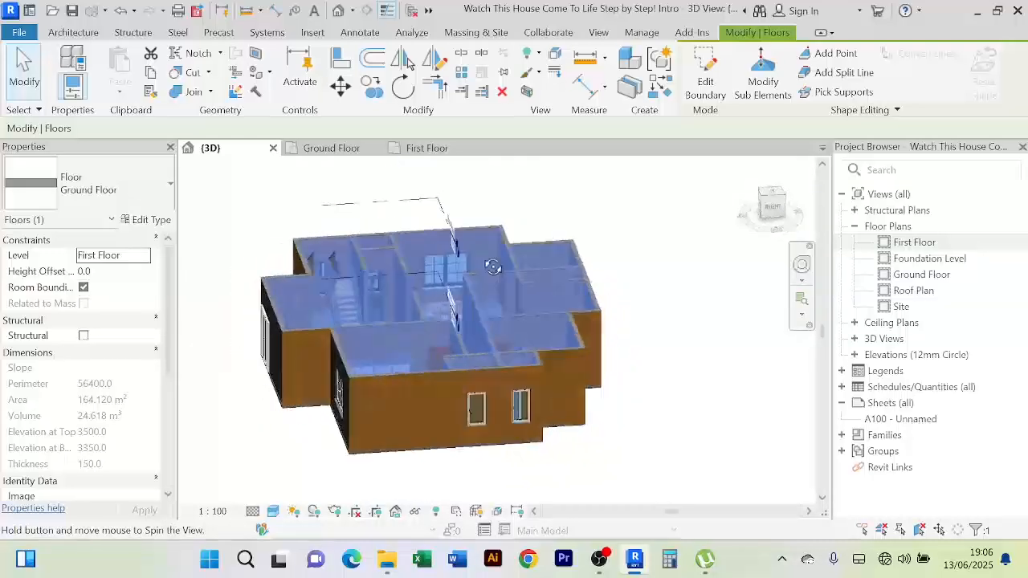
scroll(397, 344, up, 5)
scroll(397, 356, down, 6)
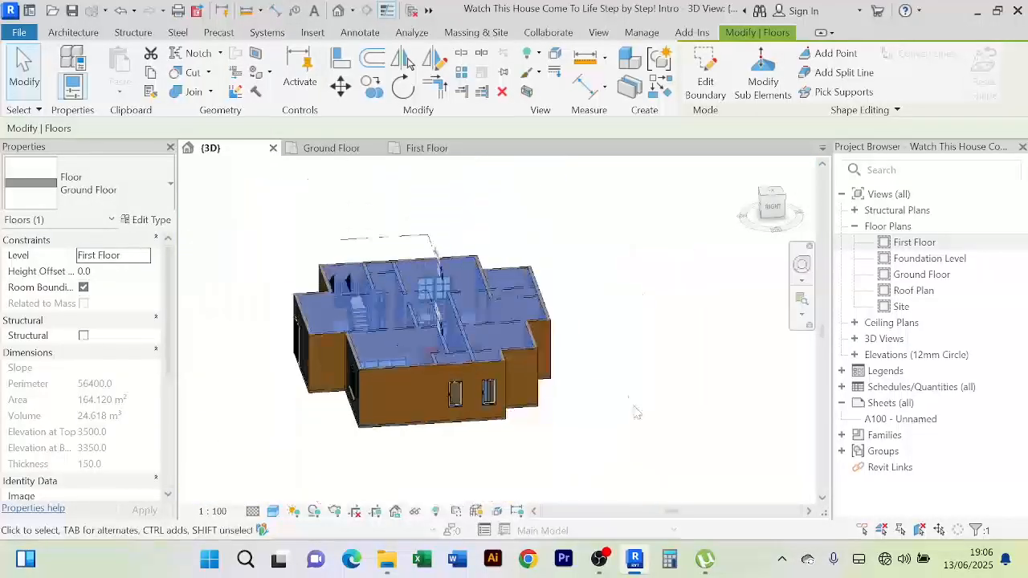
shift+middle_drag(571, 395, 580, 421)
Orbit around the sides and front of the house to inspect the new slab
click(656, 381)
scroll(629, 393, up, 3)
scroll(626, 391, down, 4)
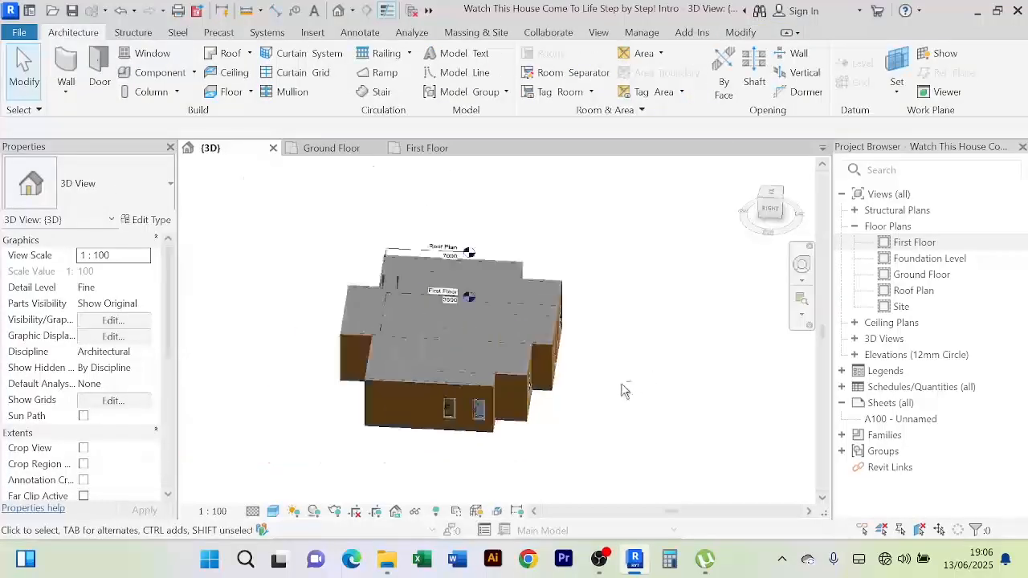
shift+middle_drag(624, 391, 671, 379)
scroll(583, 425, up, 3)
scroll(584, 426, down, 3)
shift+middle_drag(585, 427, 667, 446)
scroll(317, 368, up, 3)
shift+middle_drag(358, 360, 591, 437)
scroll(415, 397, down, 2)
middle_drag(656, 476, 526, 460)
shift+middle_drag(527, 460, 376, 460)
scroll(547, 337, up, 2)
scroll(550, 339, down, 3)
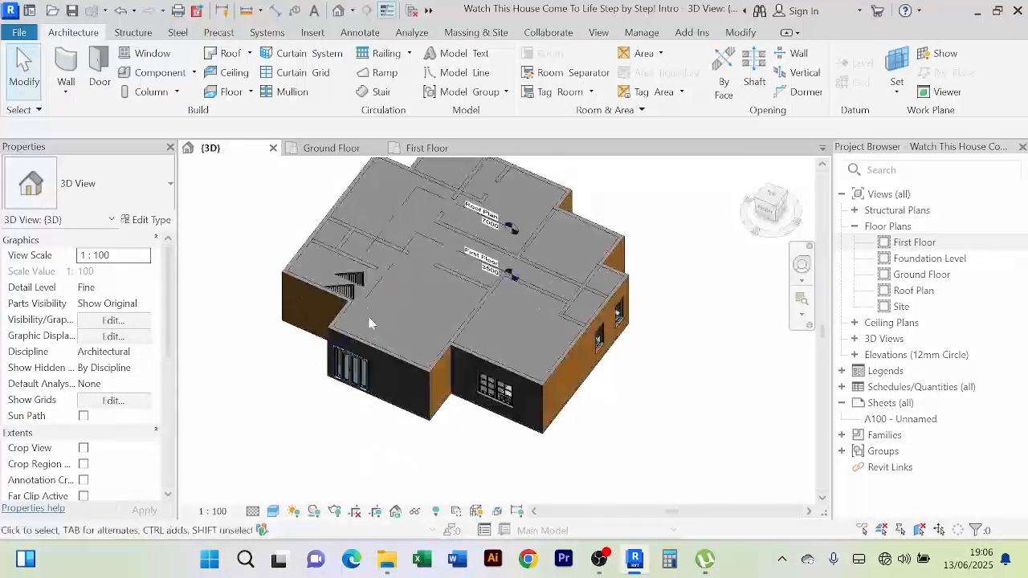
scroll(345, 302, up, 4)
scroll(350, 261, down, 1)
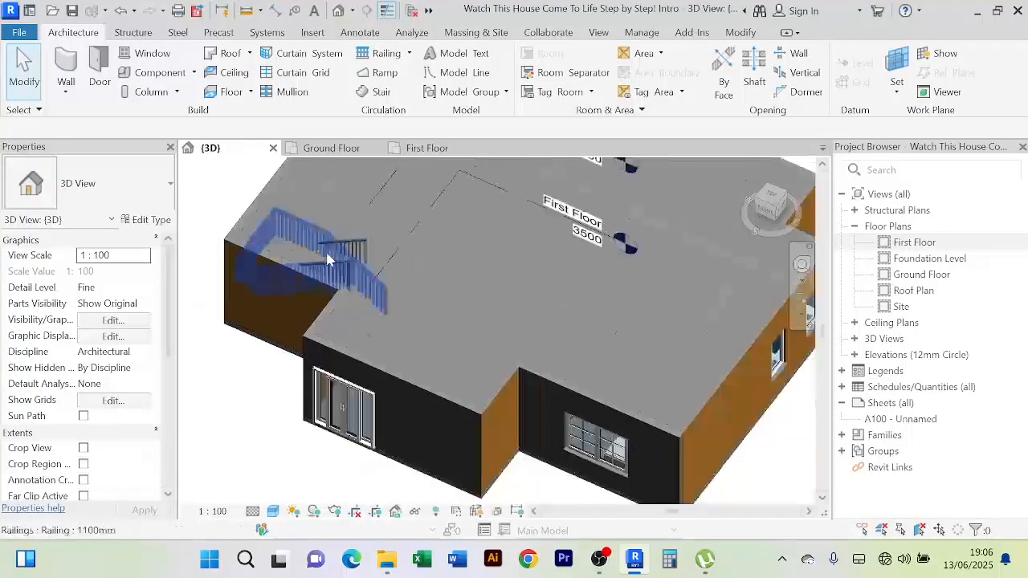
scroll(335, 243, up, 1)
scroll(336, 249, up, 1)
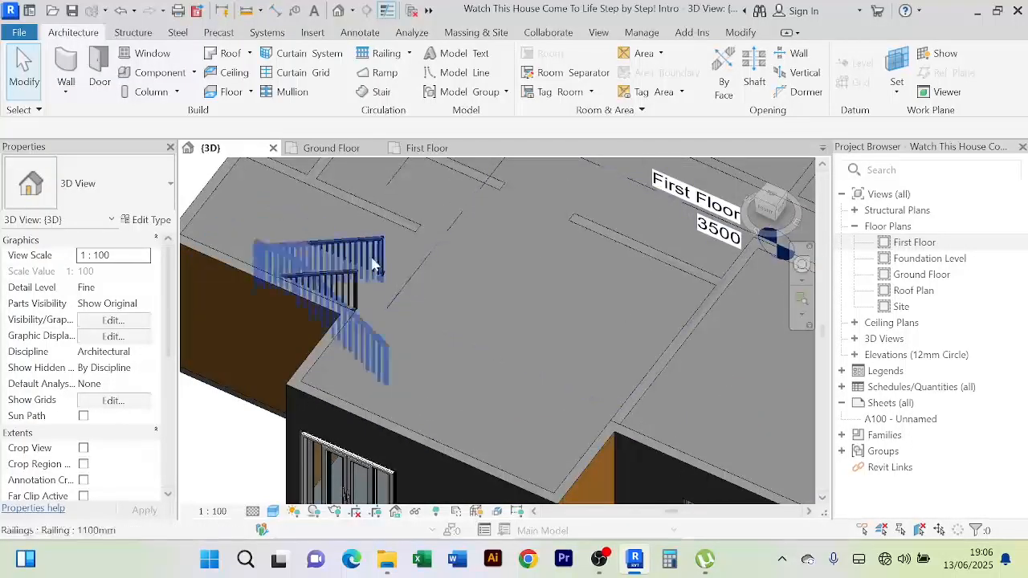
scroll(462, 278, down, 2)
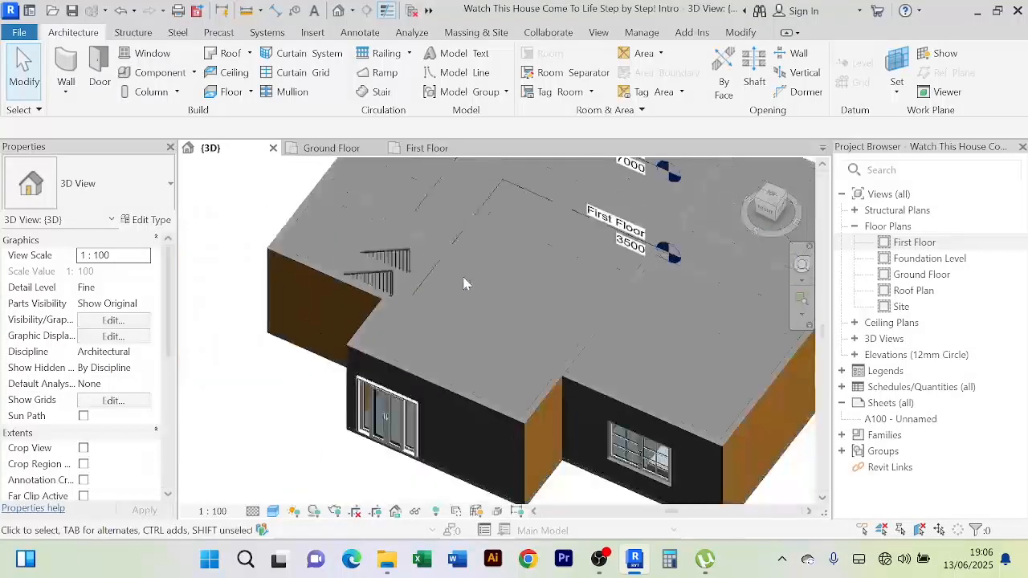
shift+middle_drag(464, 282, 475, 290)
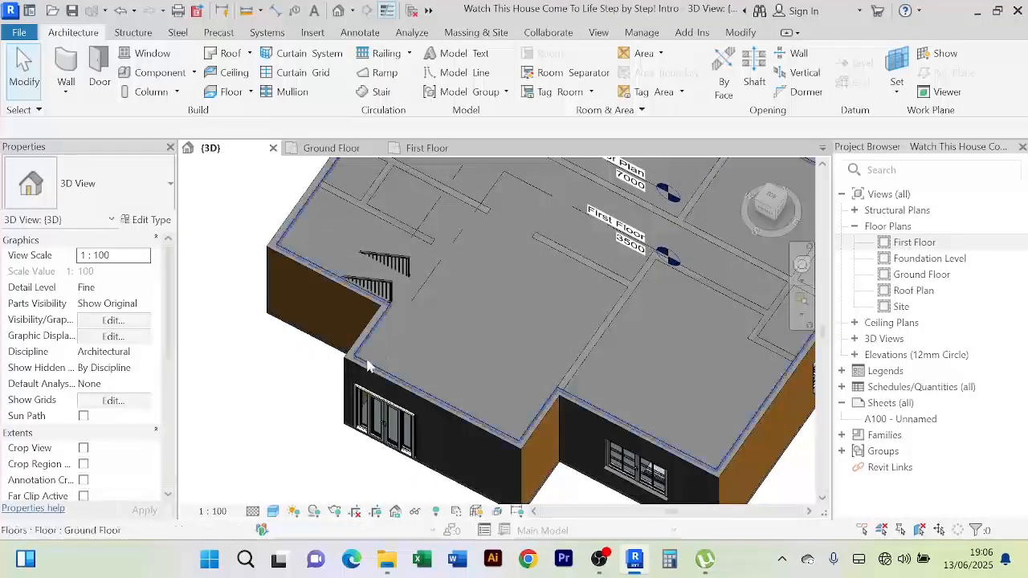
Select the first-floor slab in the 3D view
click(368, 366)
scroll(466, 338, down, 2)
drag(470, 349, 411, 423)
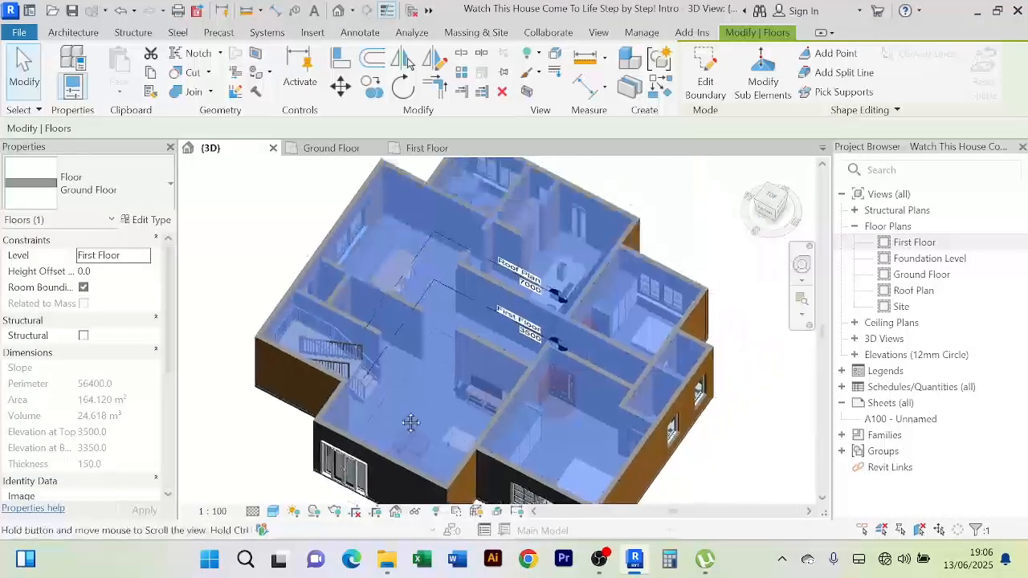
Edit the slab boundary and zoom into the stairwell on the First Floor plan
click(706, 80)
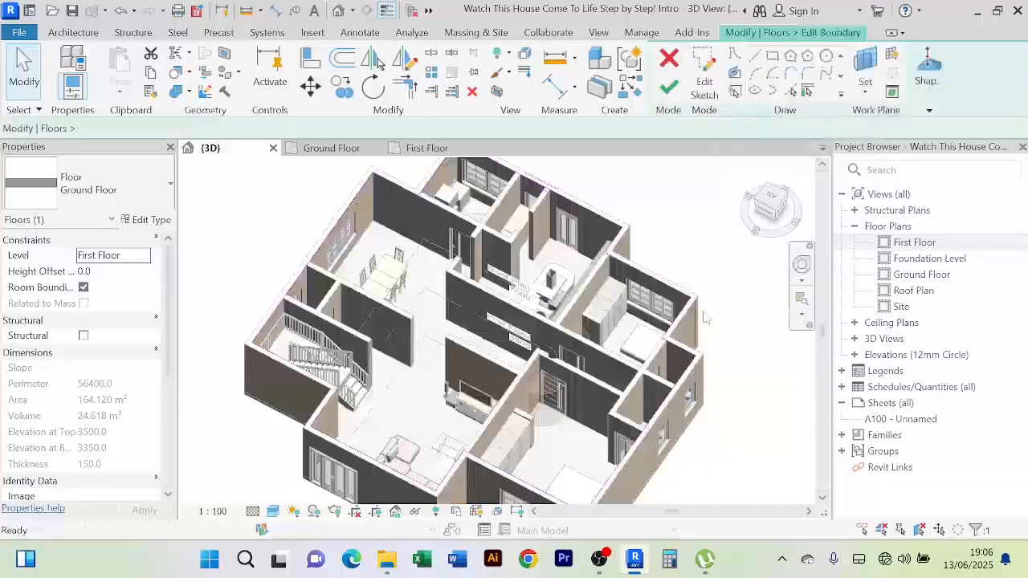
click(427, 148)
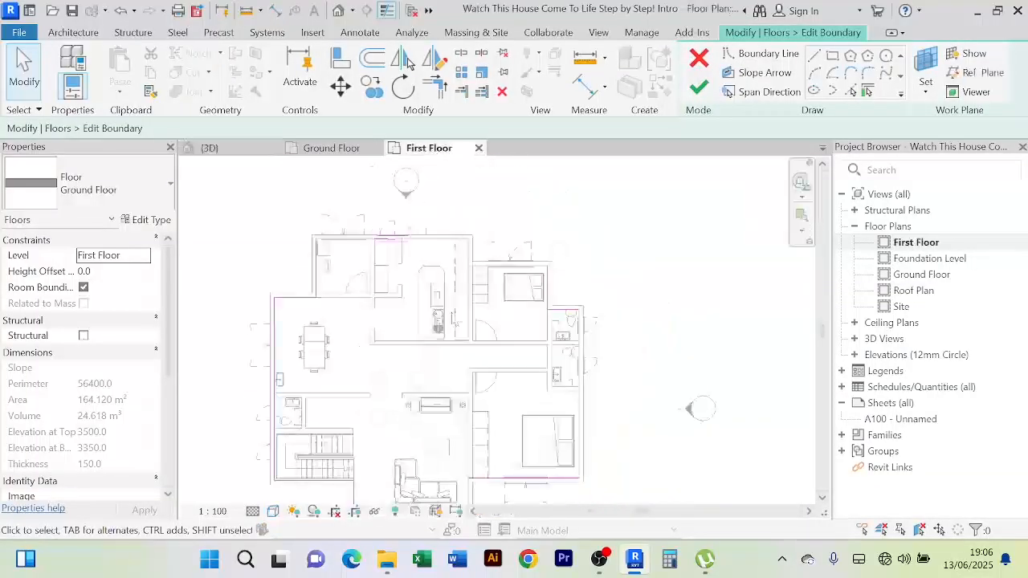
middle_drag(385, 306, 489, 314)
scroll(321, 345, up, 3)
scroll(260, 329, up, 2)
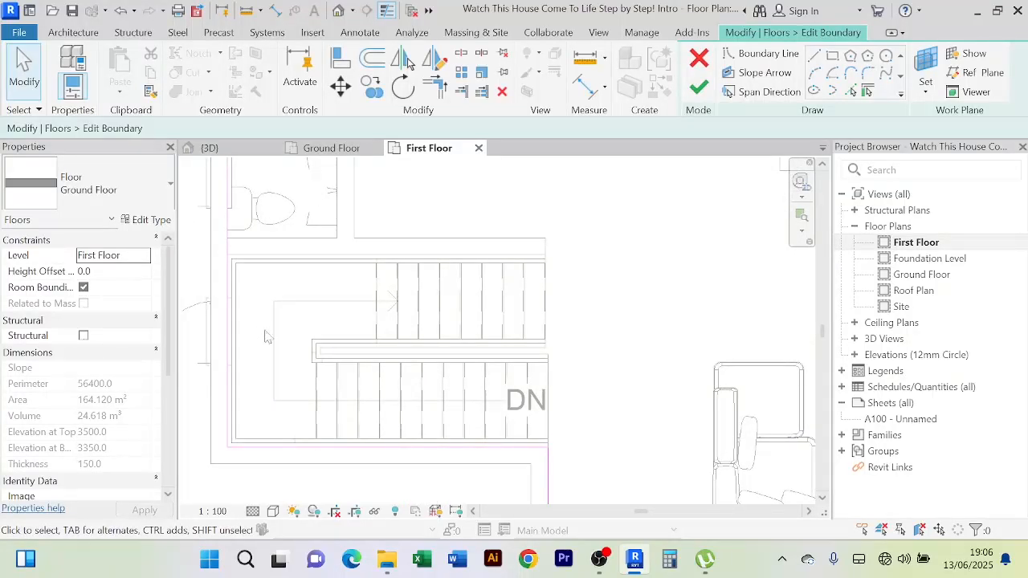
scroll(277, 281, up, 2)
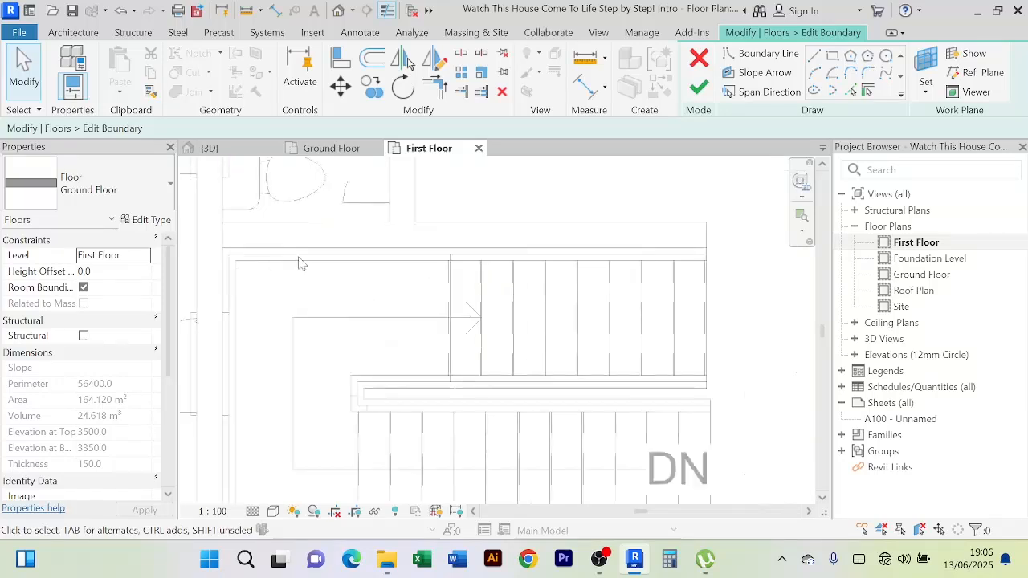
scroll(298, 263, down, 2)
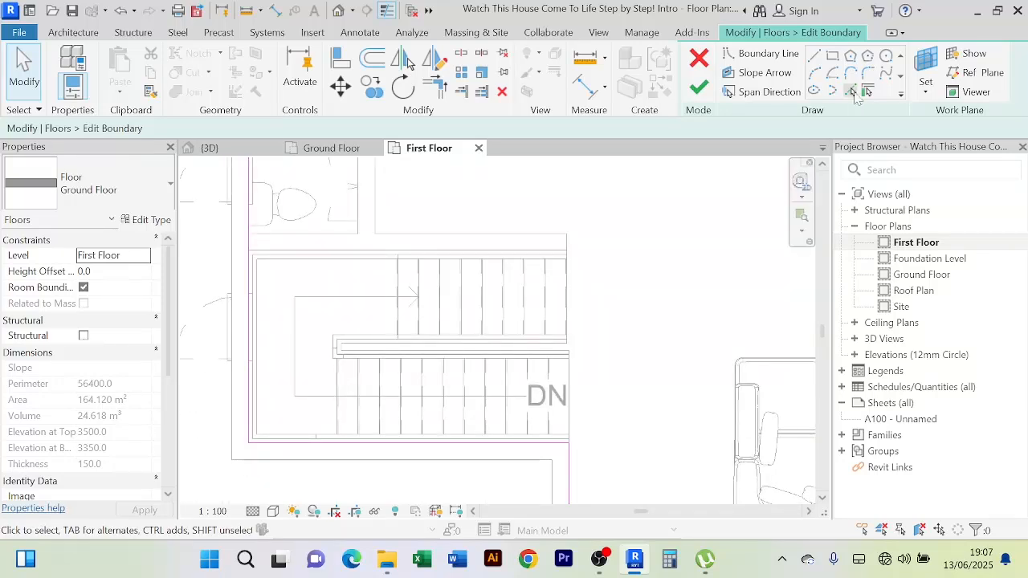
Pick the stair rail edges as new boundary lines around the stairwell
click(852, 91)
scroll(434, 265, up, 2)
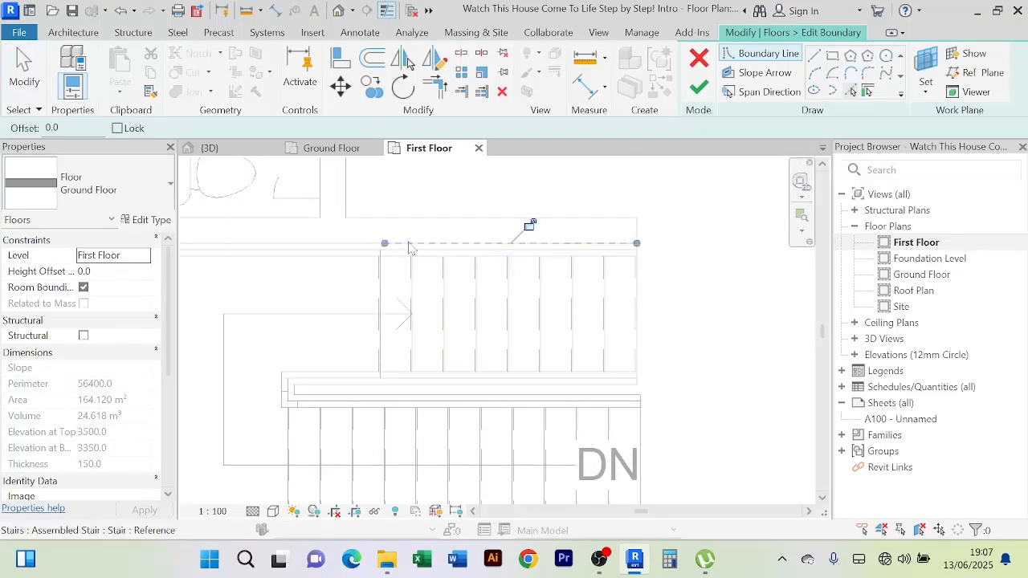
scroll(273, 290, down, 3)
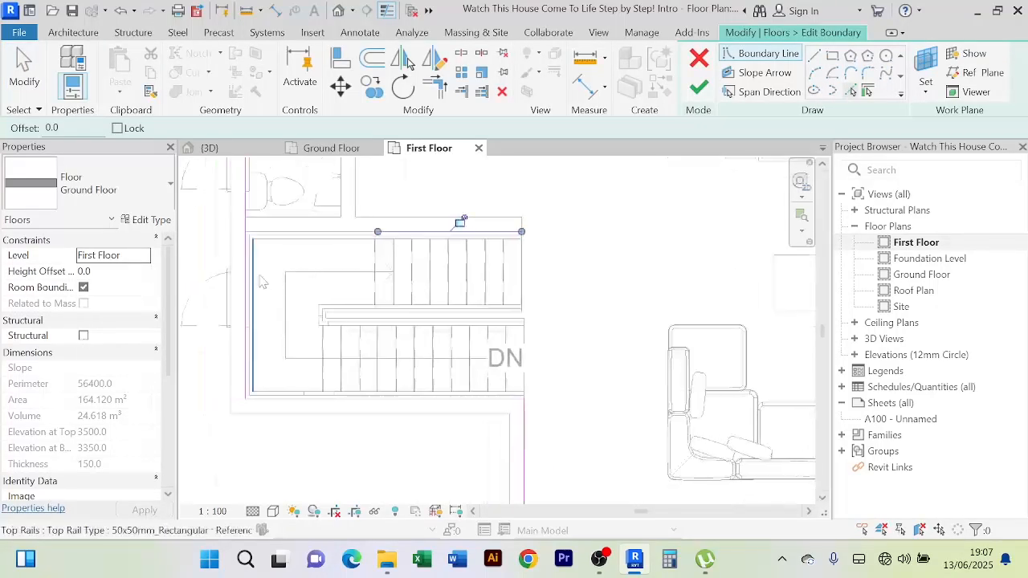
scroll(262, 281, up, 3)
scroll(282, 312, down, 2)
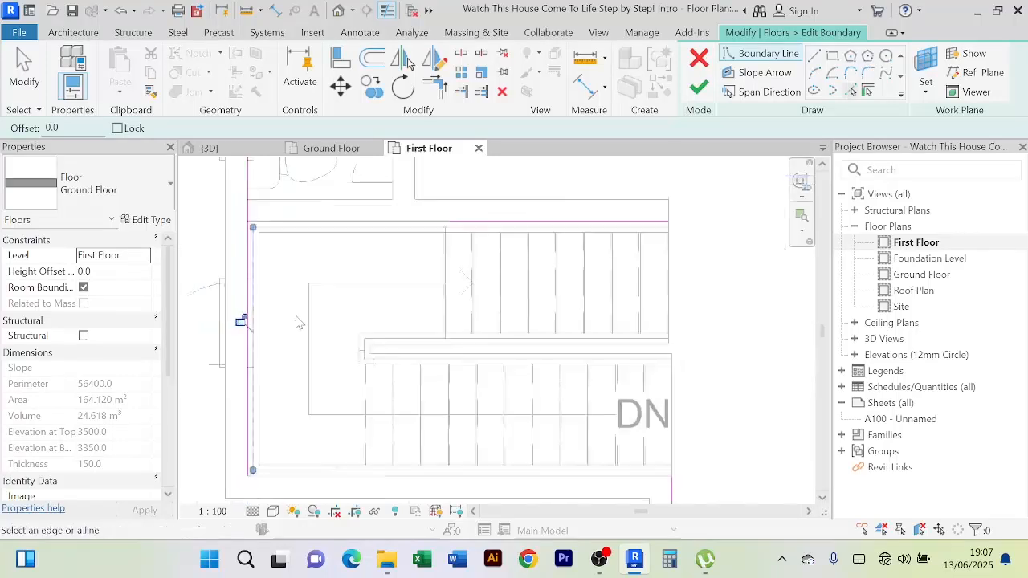
middle_drag(278, 441, 278, 383)
scroll(278, 386, up, 2)
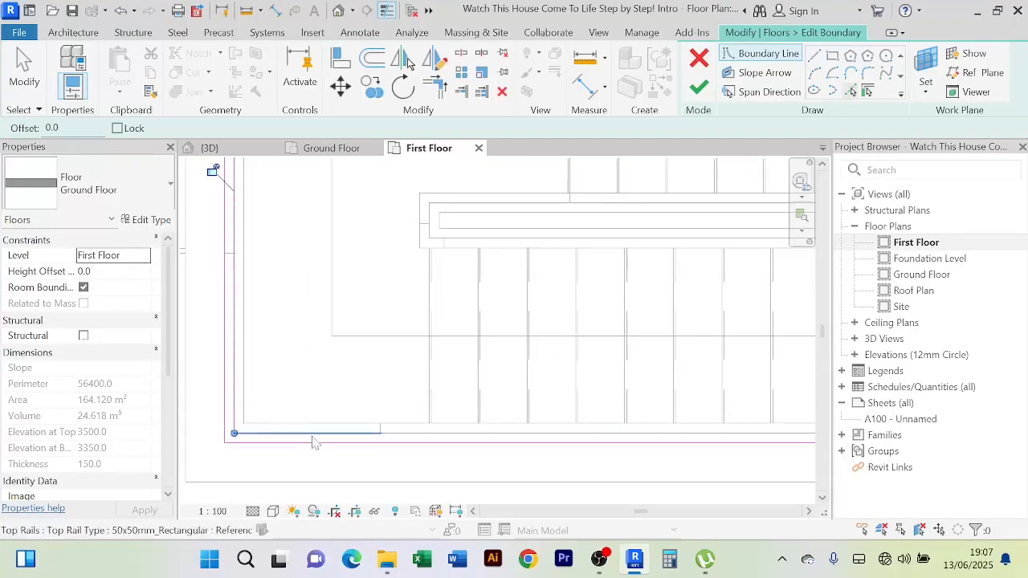
click(313, 438)
scroll(499, 345, down, 2)
middle_drag(495, 360, 392, 368)
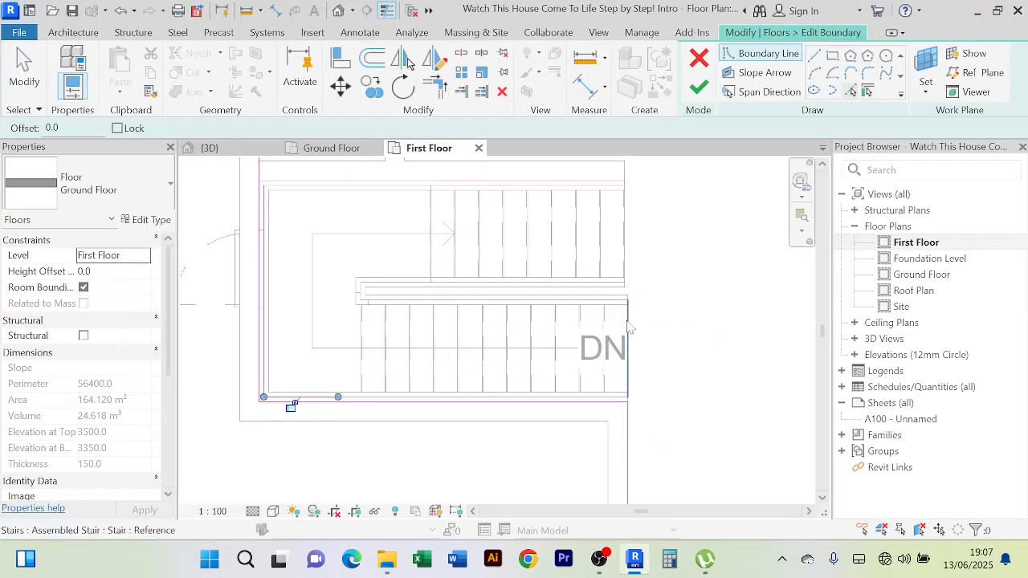
Join the opening's corners and finish, reducing the slab to 155.754 m²
click(438, 86)
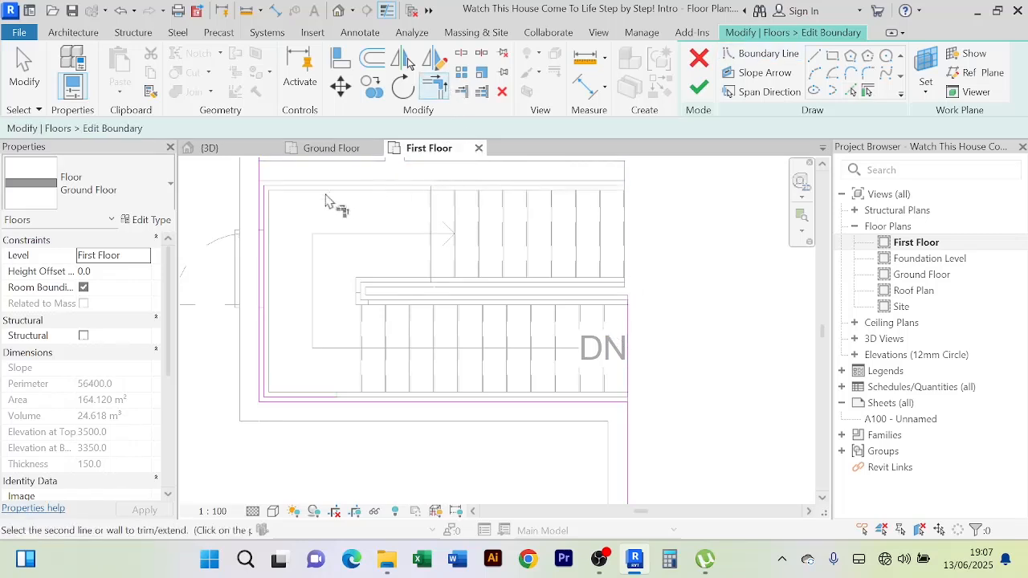
click(269, 220)
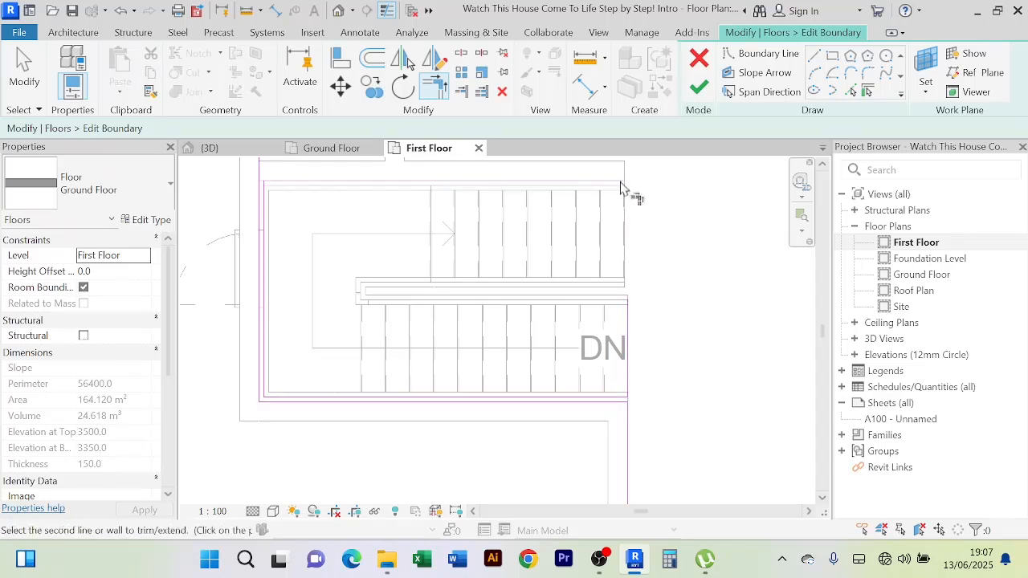
right_click(710, 234)
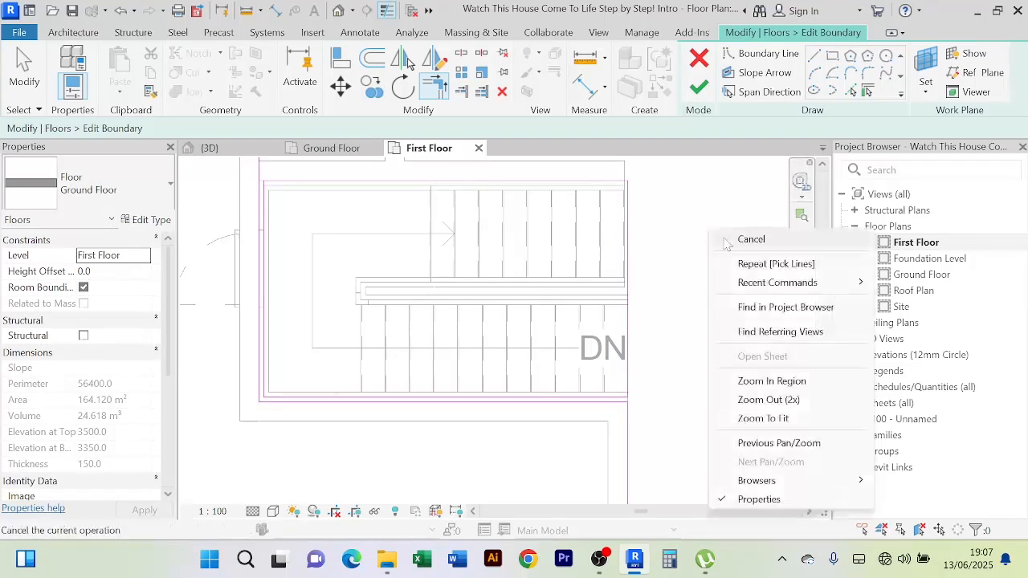
click(731, 225)
click(697, 90)
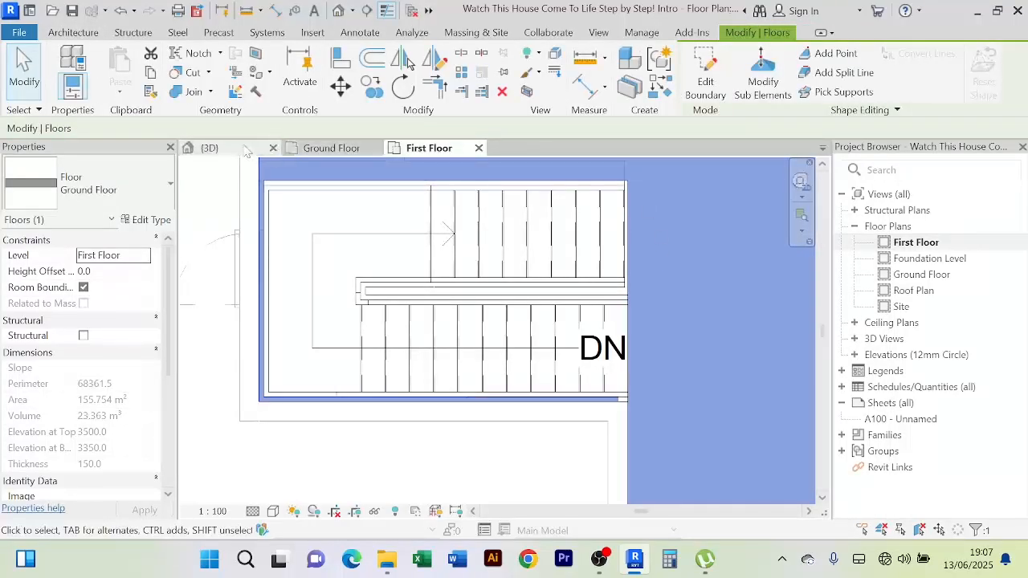
click(207, 148)
click(270, 263)
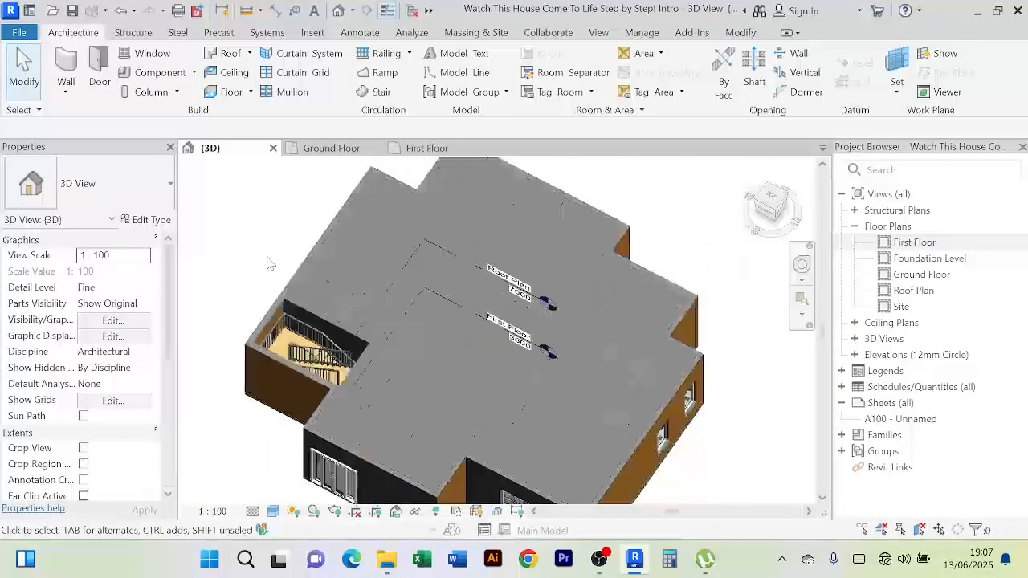
shift+middle_drag(273, 268, 391, 404)
scroll(432, 345, up, 3)
scroll(485, 337, down, 3)
scroll(473, 338, up, 3)
shift+middle_drag(473, 337, 482, 414)
scroll(426, 325, up, 3)
scroll(310, 269, down, 2)
scroll(441, 410, down, 2)
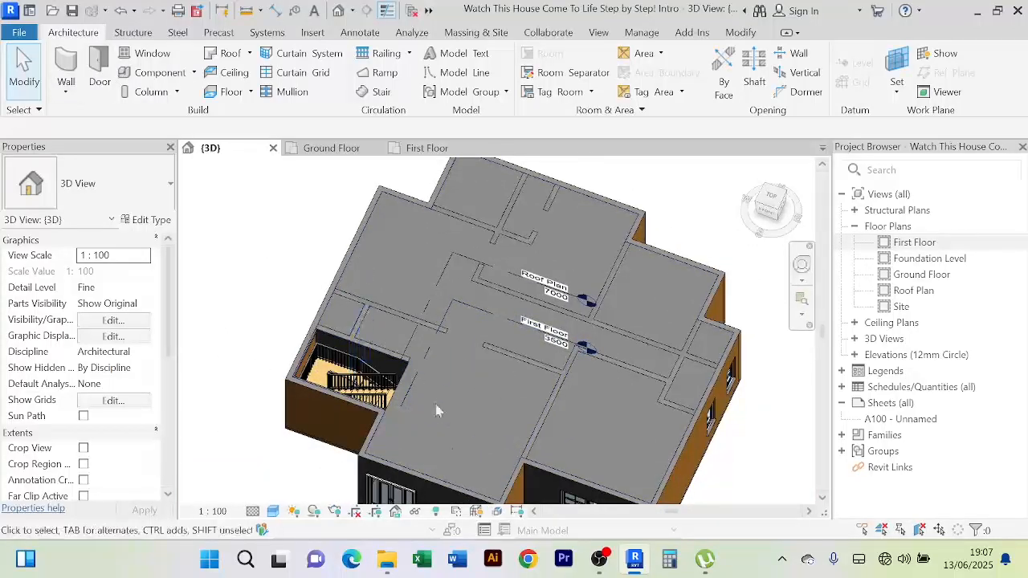
click(384, 458)
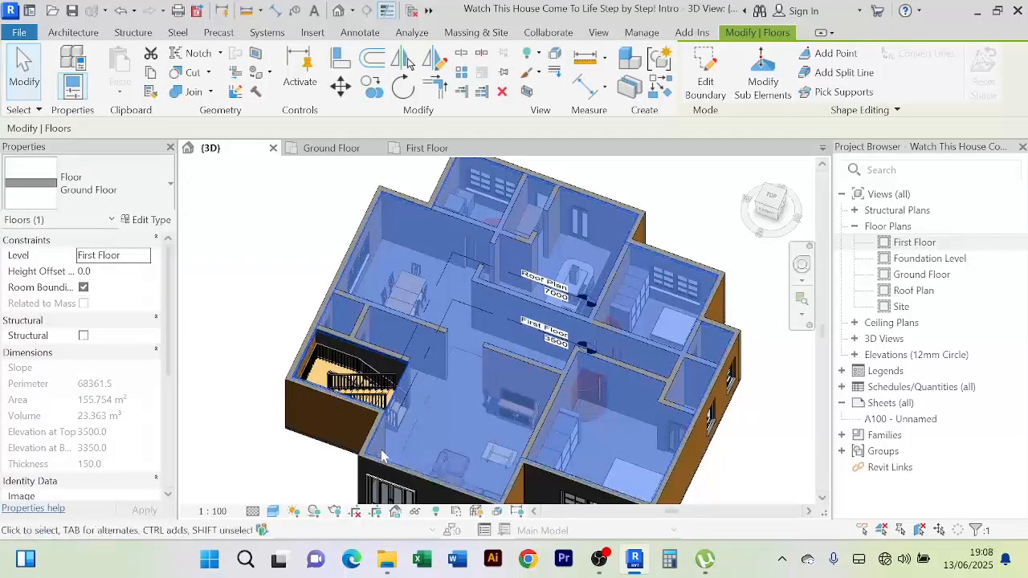
click(258, 290)
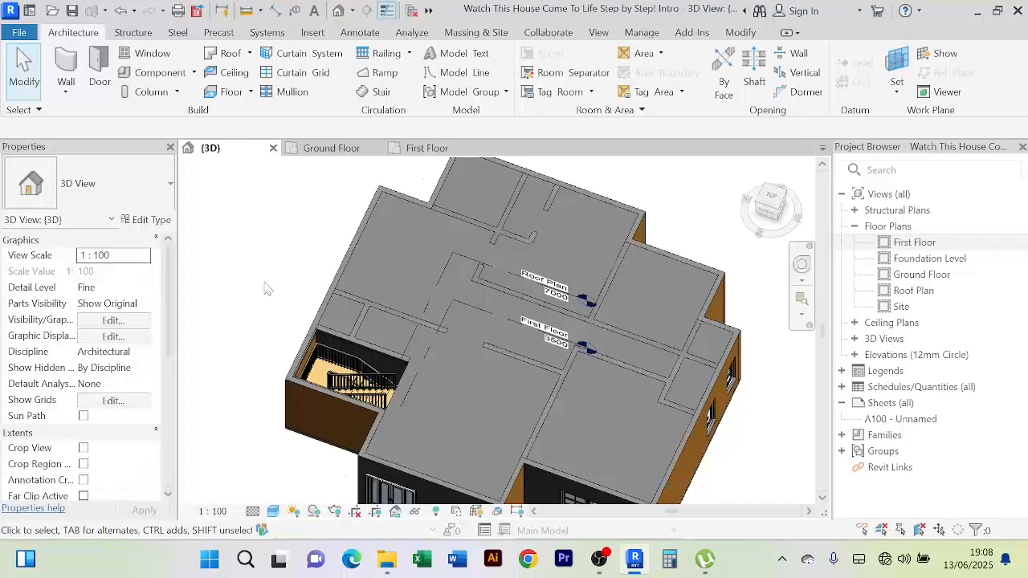
shift+middle_drag(265, 286, 244, 374)
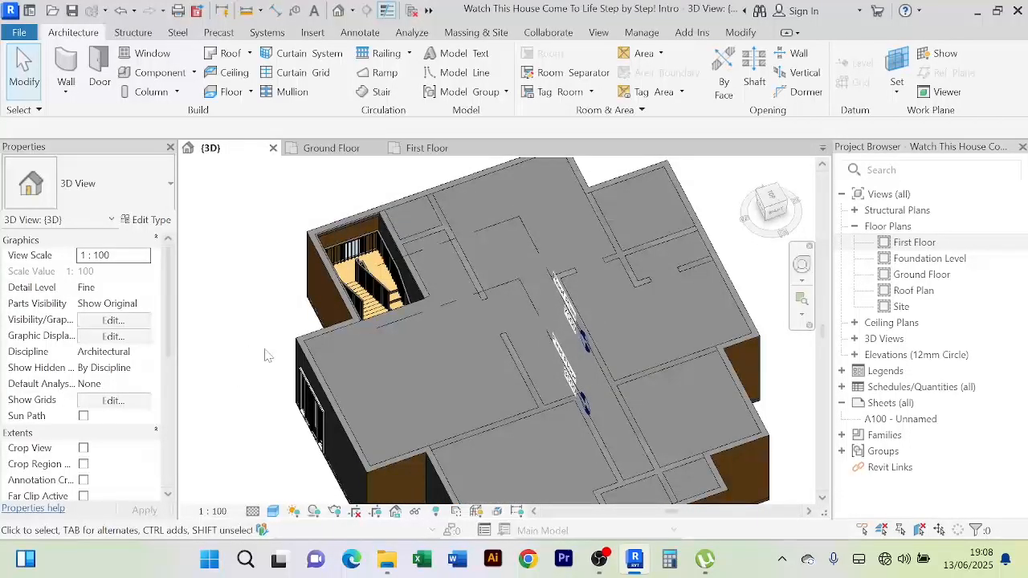
scroll(265, 339, down, 2)
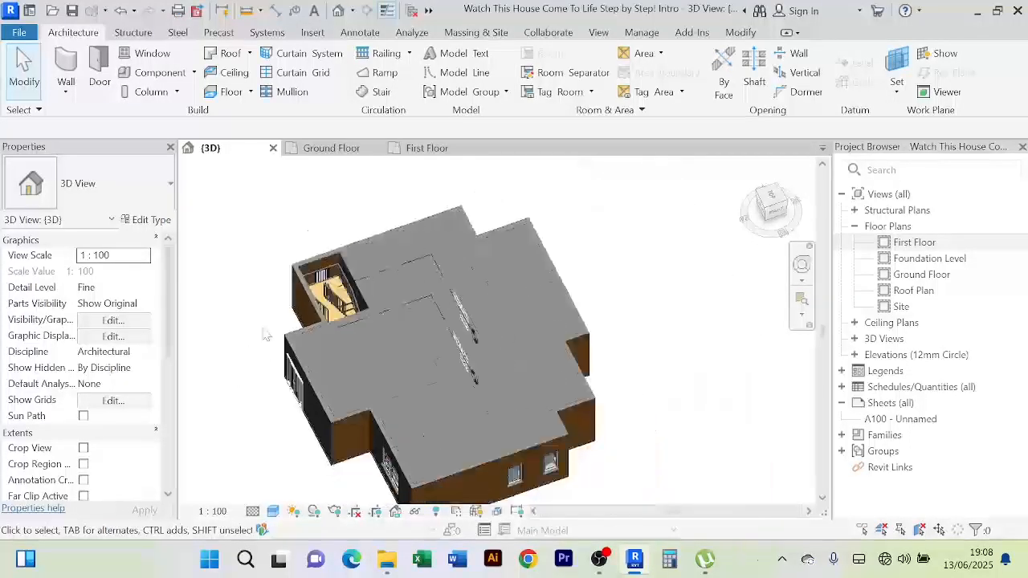
shift+middle_drag(265, 336, 554, 313)
scroll(516, 389, up, 2)
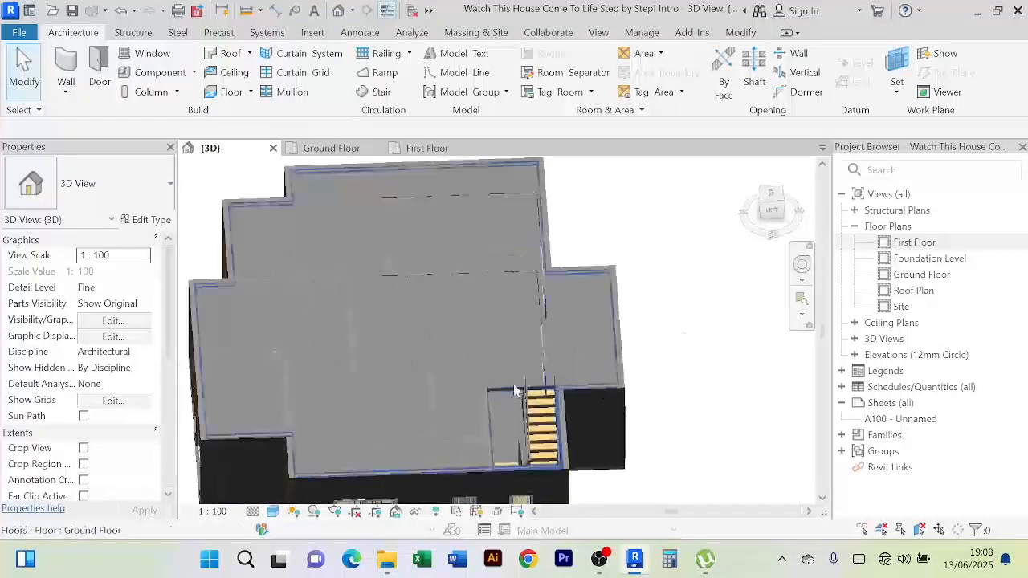
scroll(673, 326, down, 2)
shift+middle_drag(672, 326, 666, 274)
scroll(659, 374, up, 3)
scroll(661, 345, down, 3)
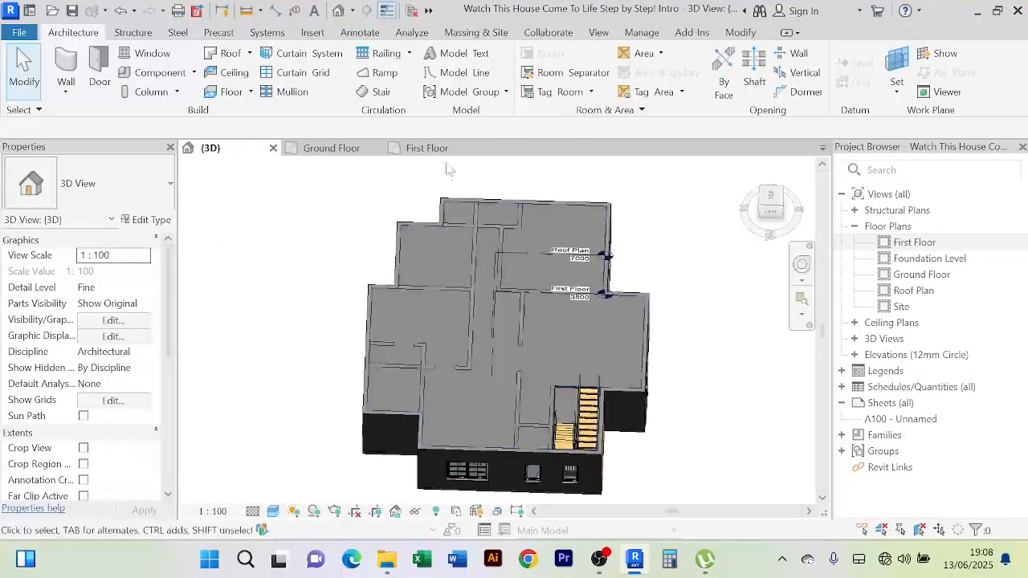
click(429, 148)
scroll(677, 332, down, 2)
scroll(679, 332, down, 1)
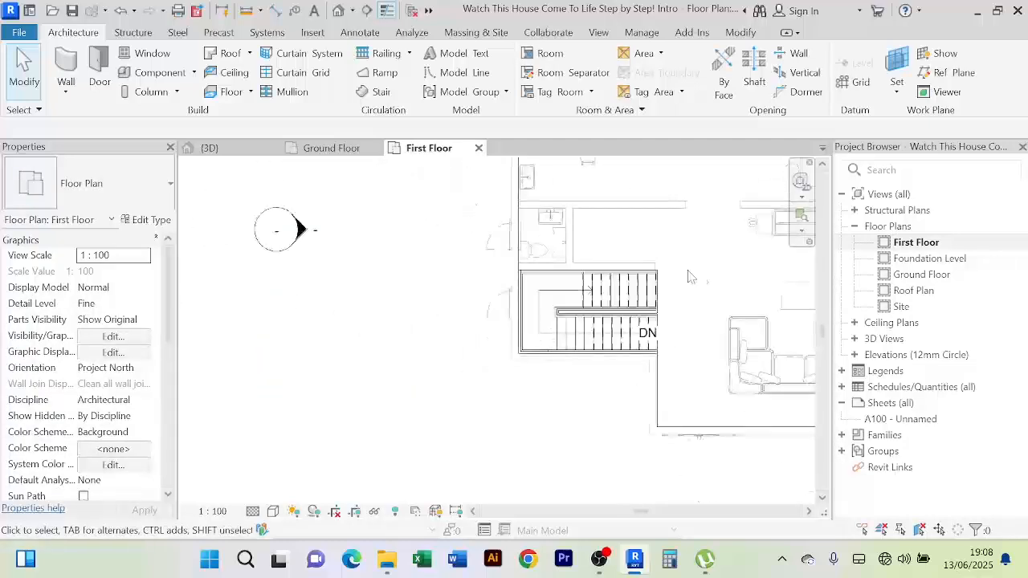
middle_drag(691, 271, 509, 307)
scroll(508, 306, down, 4)
middle_drag(652, 397, 613, 444)
scroll(645, 379, up, 3)
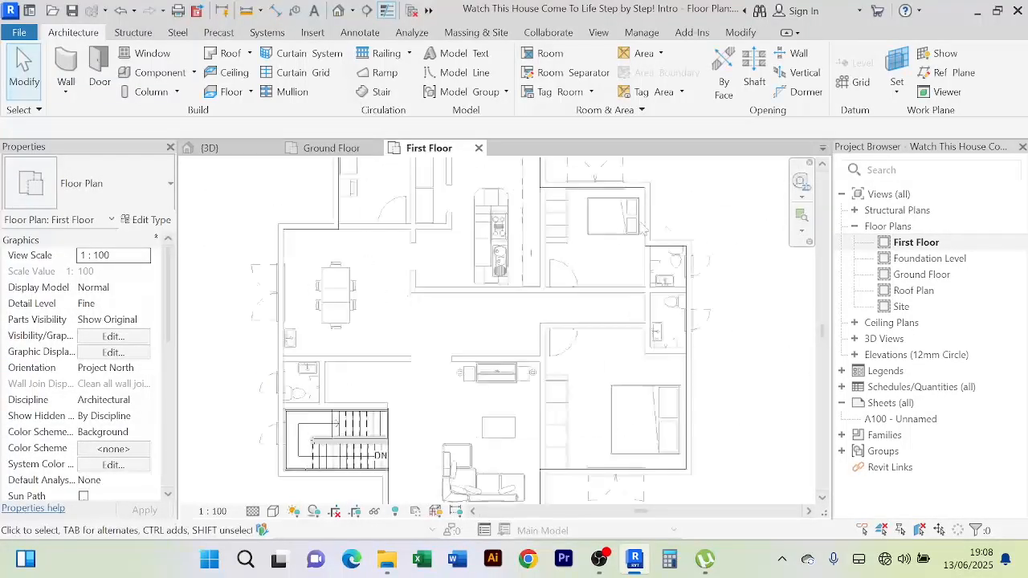
scroll(659, 354, down, 3)
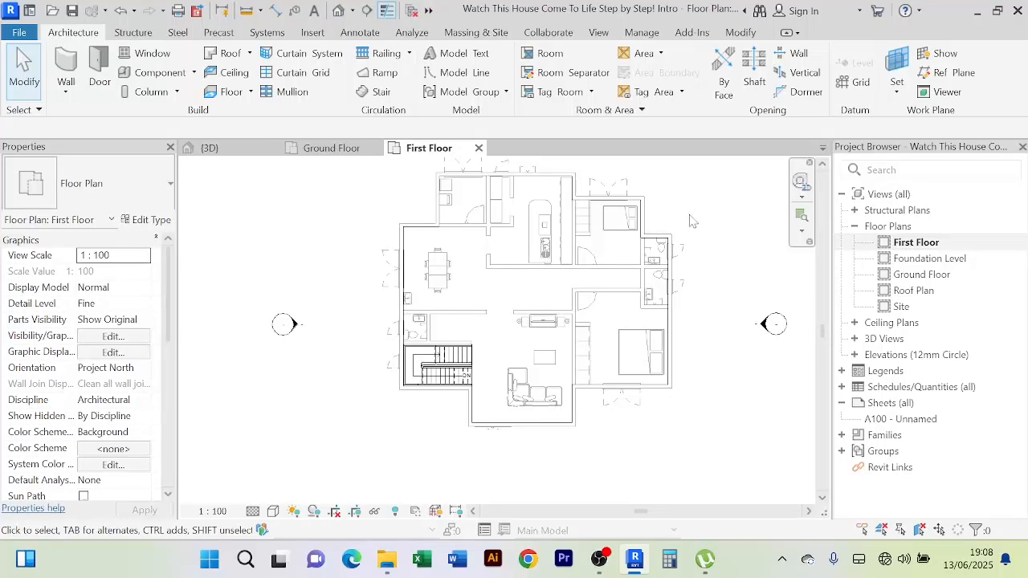
middle_drag(684, 221, 585, 258)
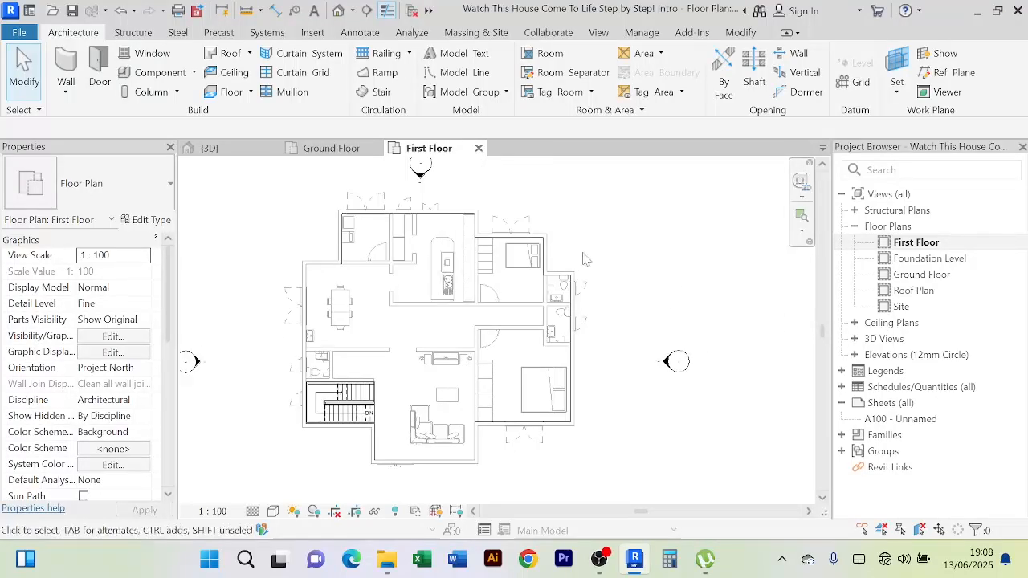